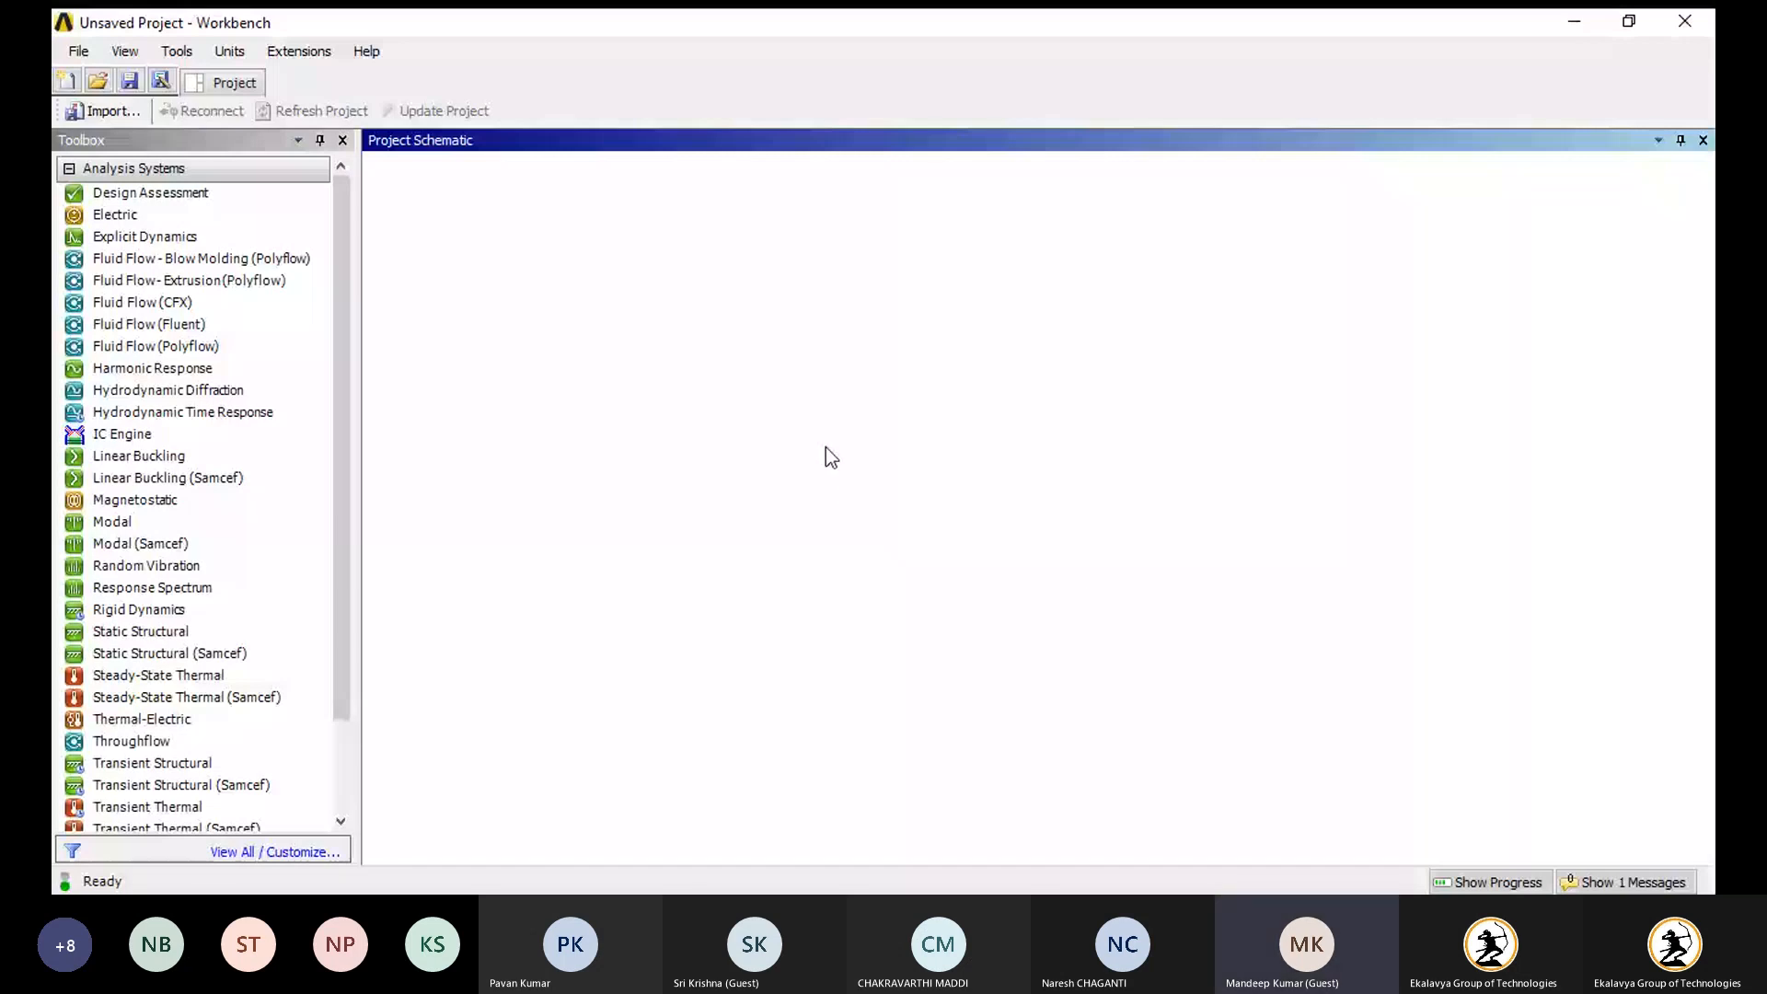
- Examine the analysis types available under Analysis Systems, from Design Assessment to Transient Thermal
scroll(335, 345, down, 1)
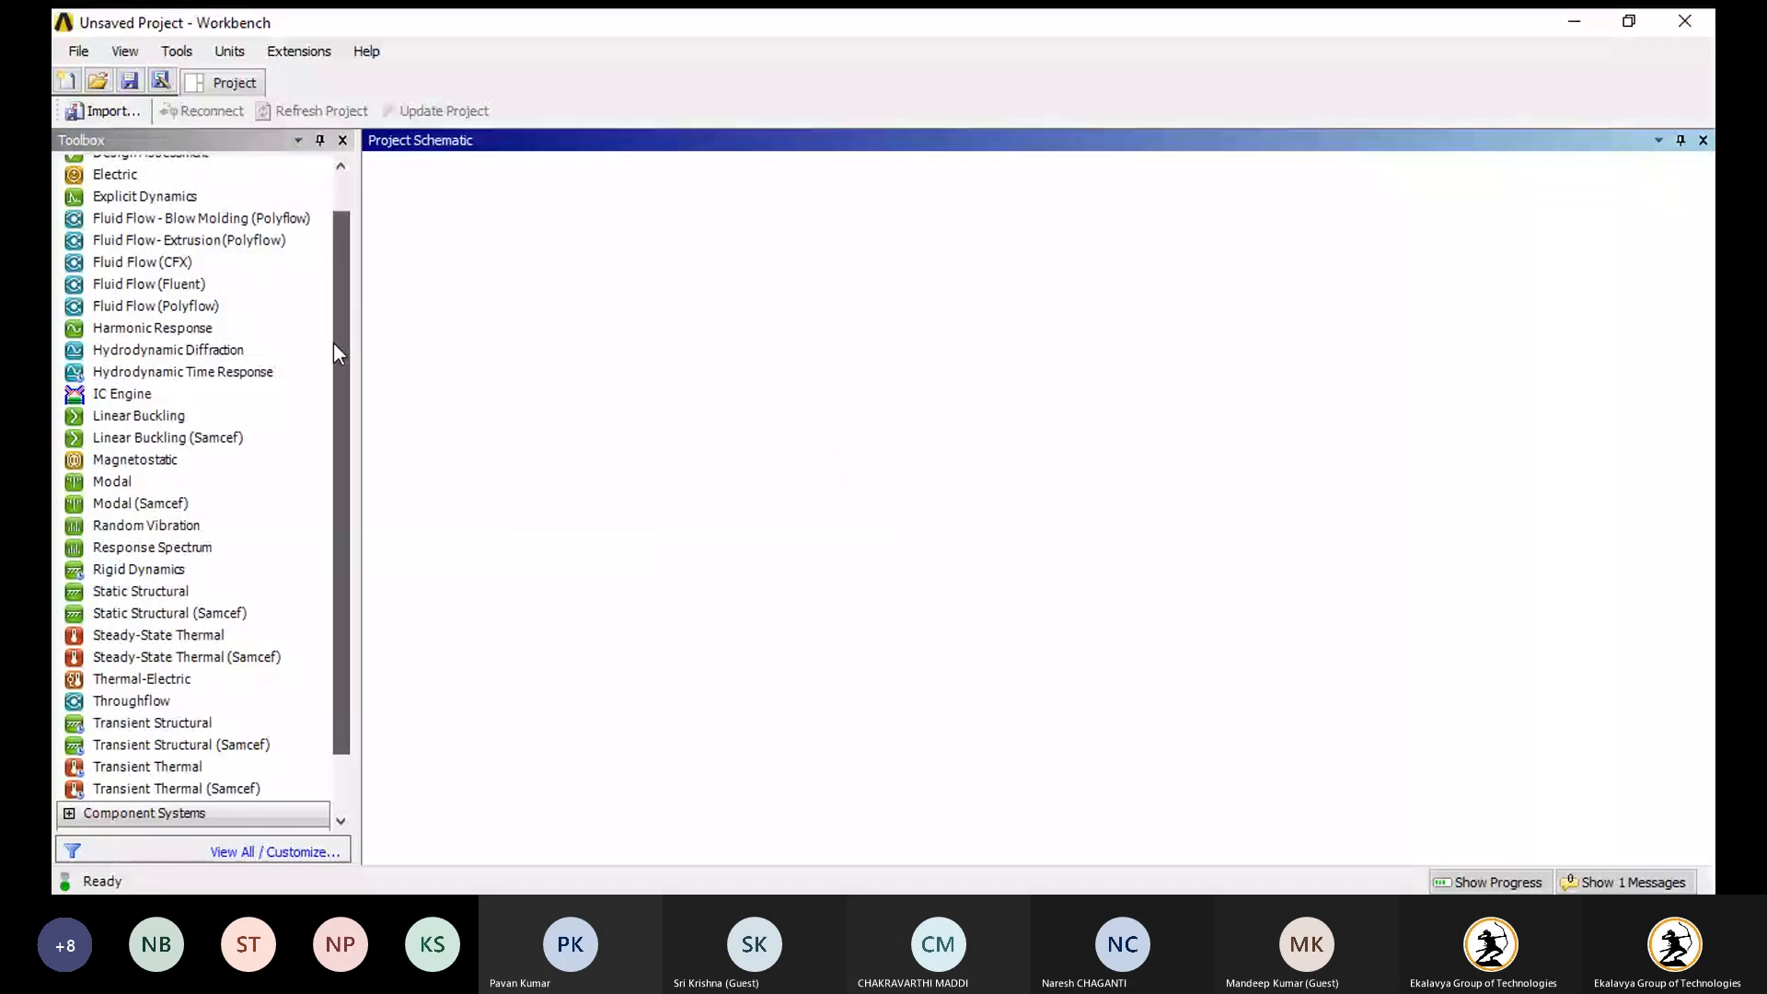
scroll(331, 340, down, 2)
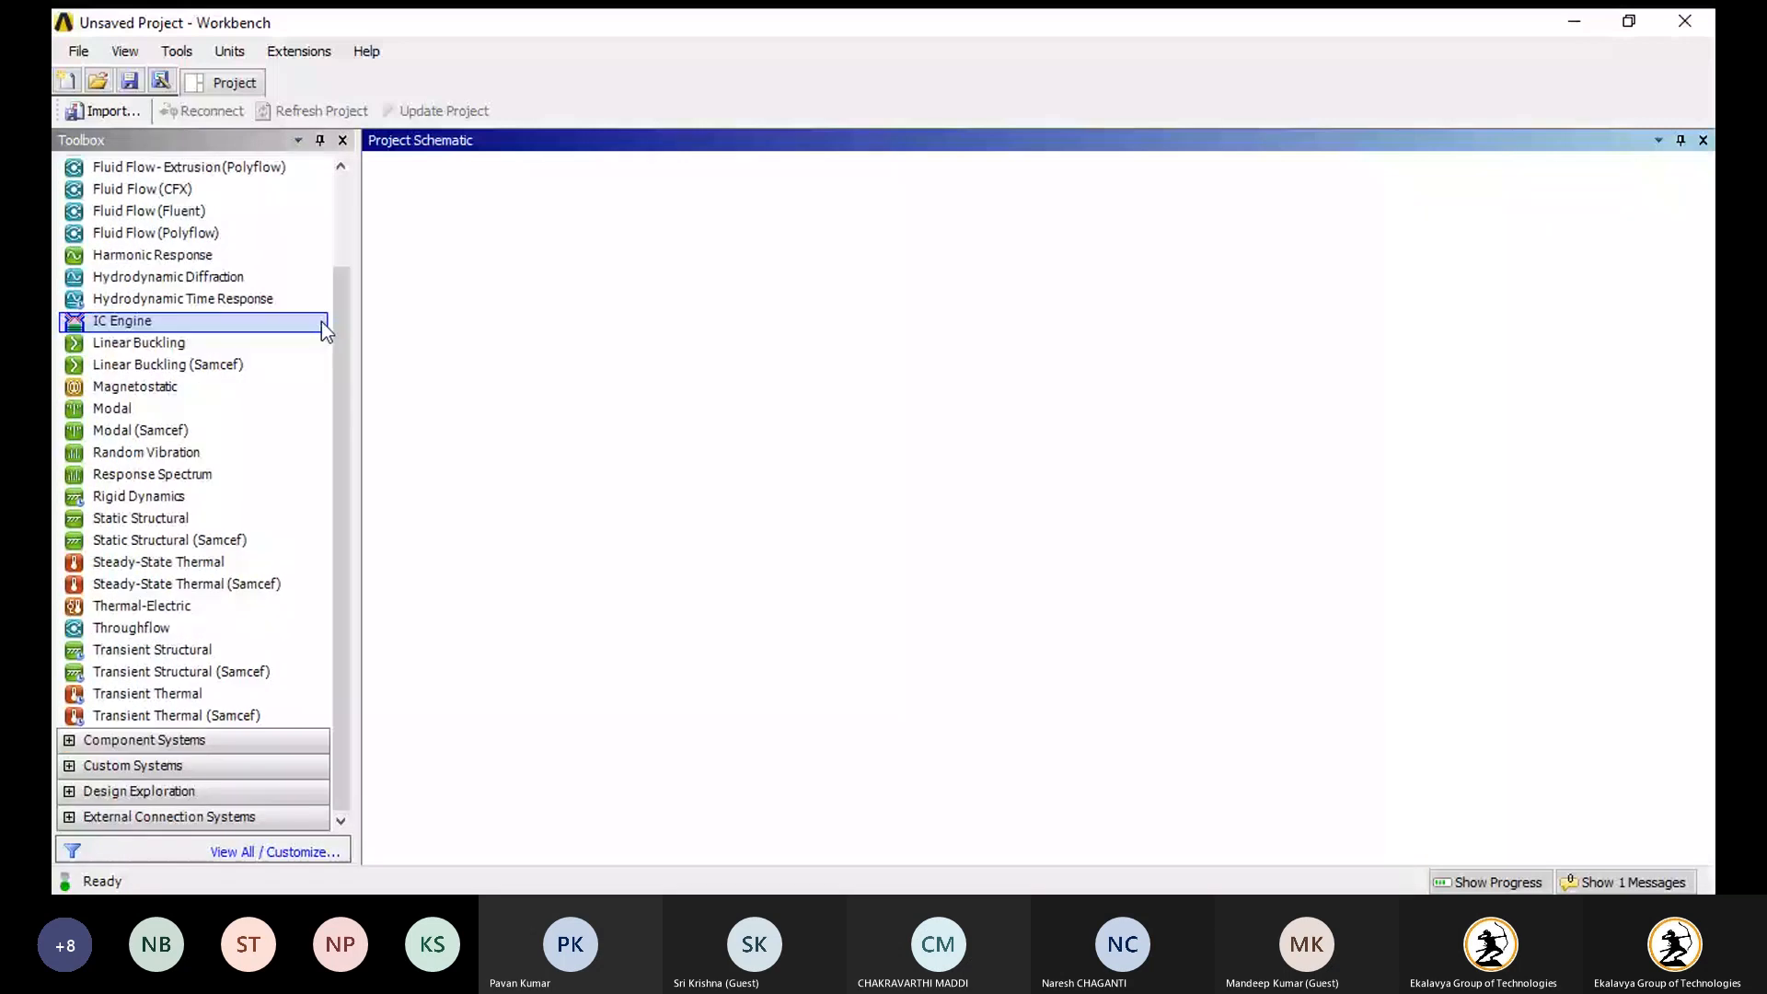
scroll(322, 322, up, 3)
click(70, 169)
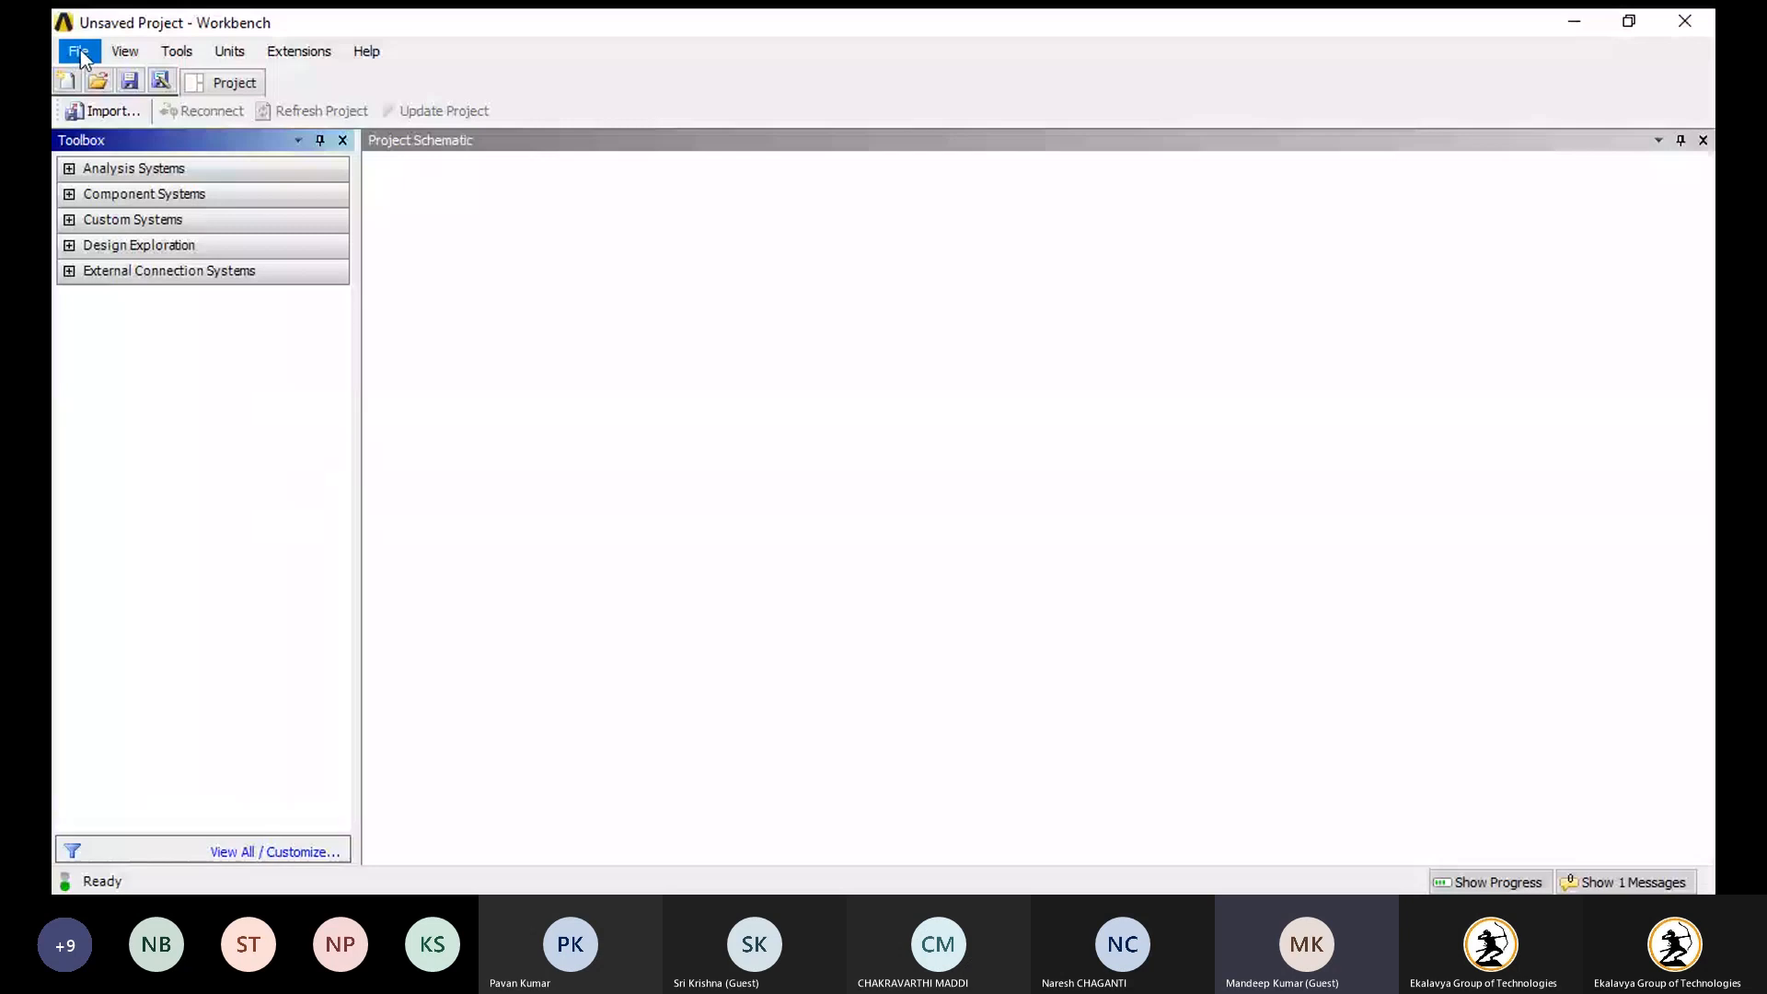
click(68, 169)
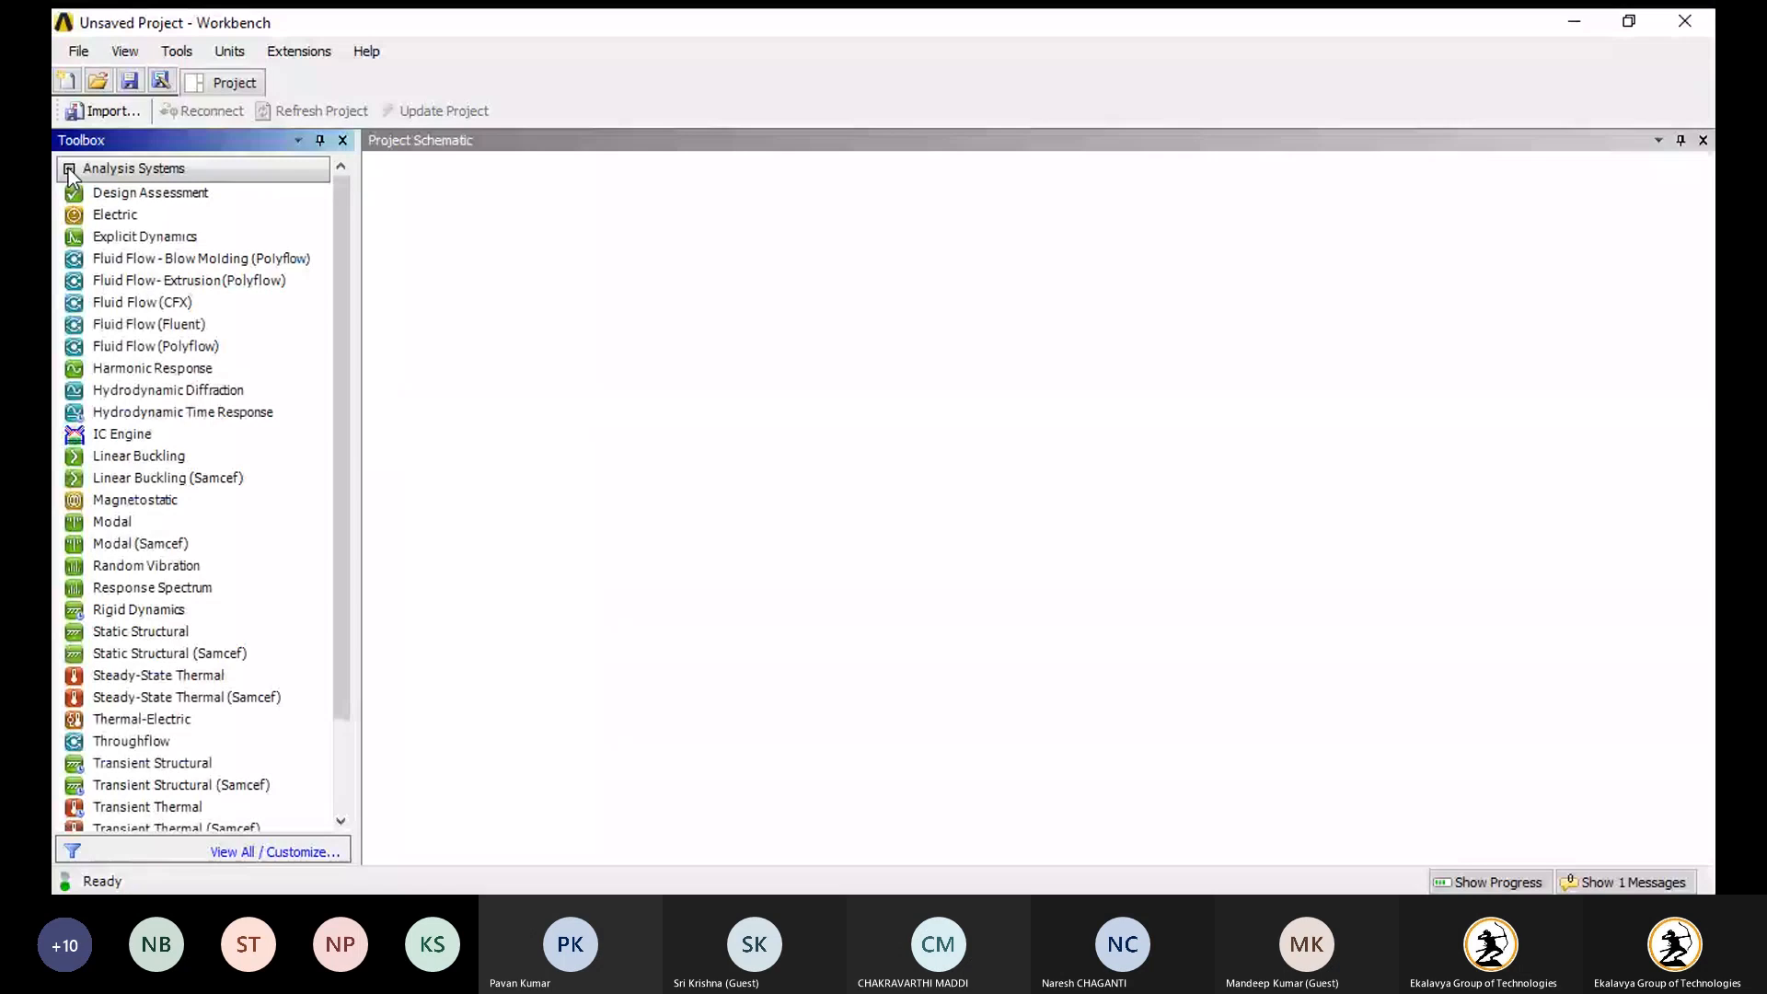
click(68, 168)
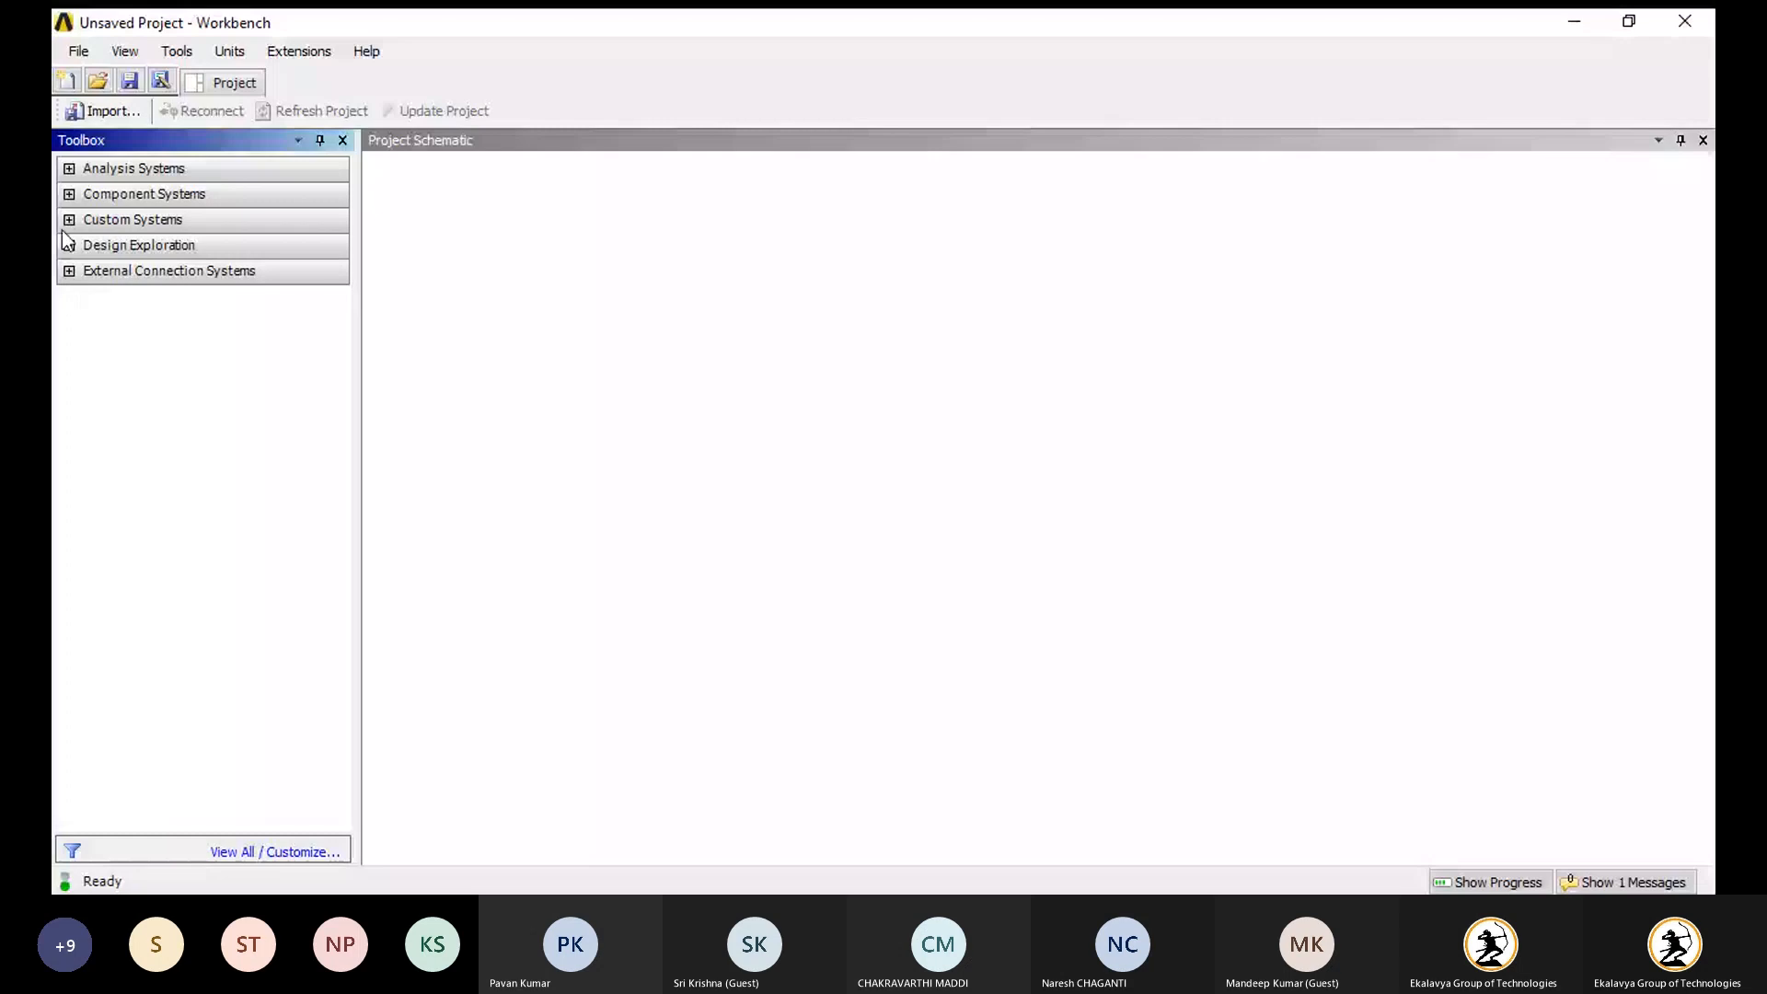
- Add standalone Engineering Data, Geometry and Mesh component systems side by side in the project schematic
click(69, 194)
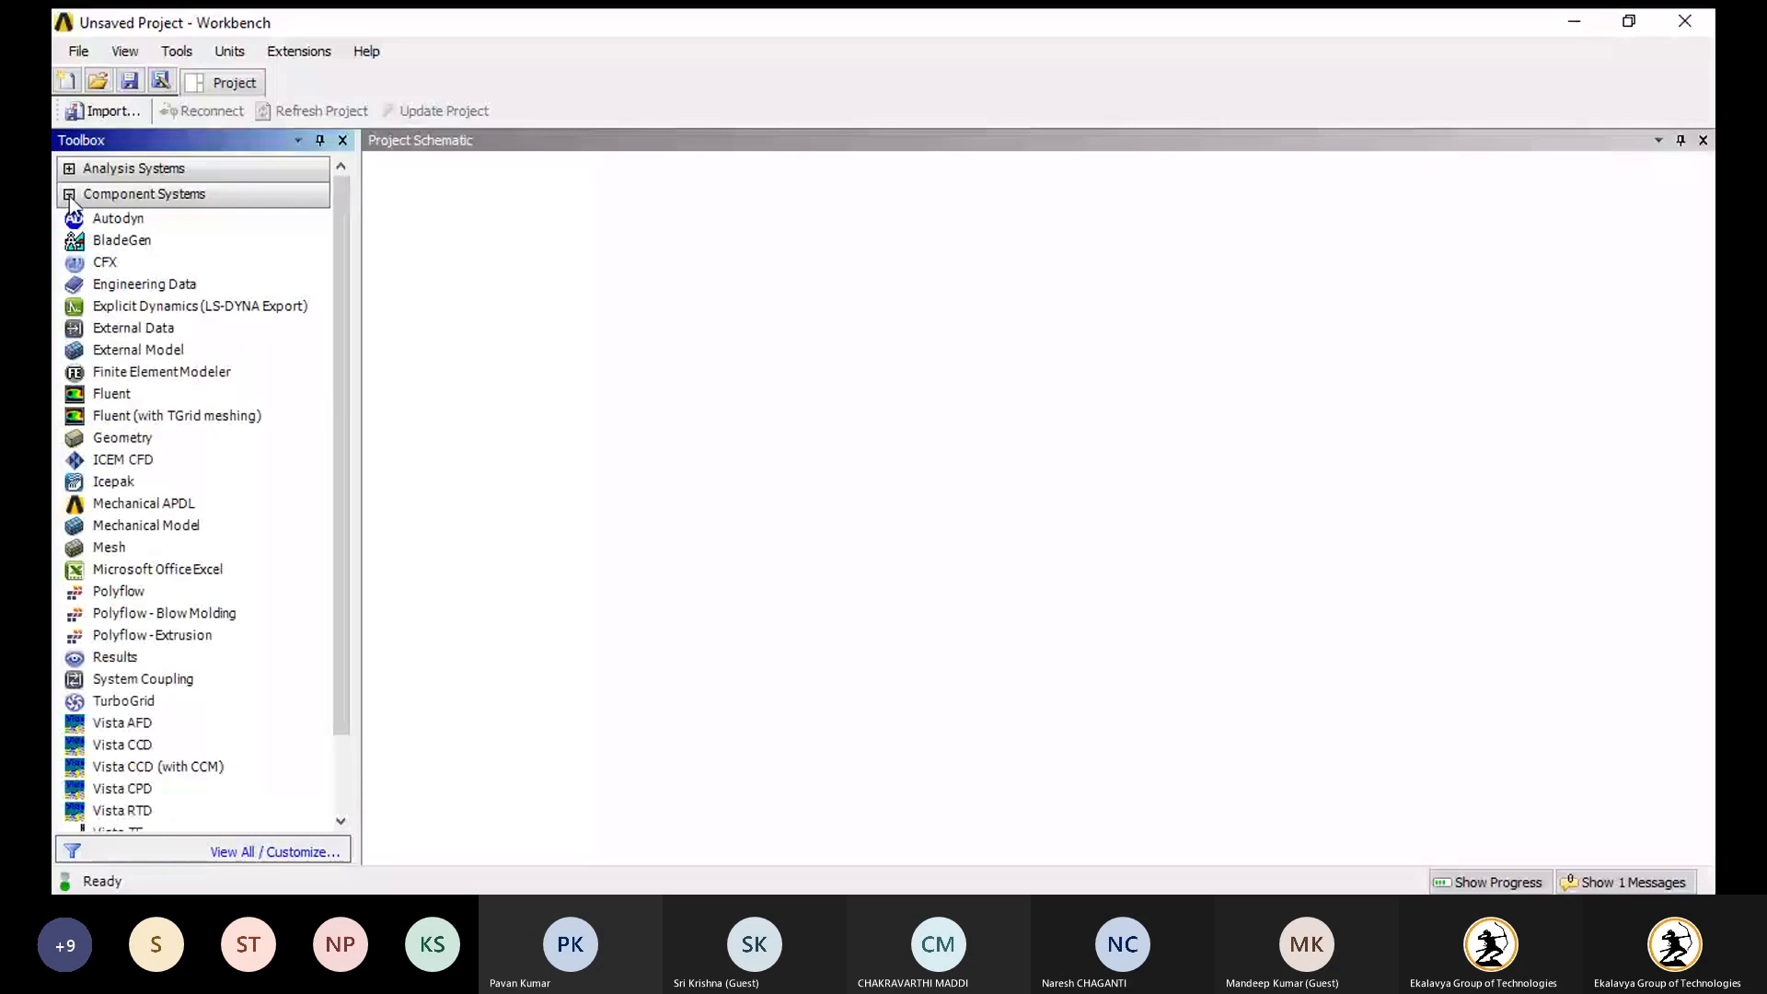
double_click(119, 285)
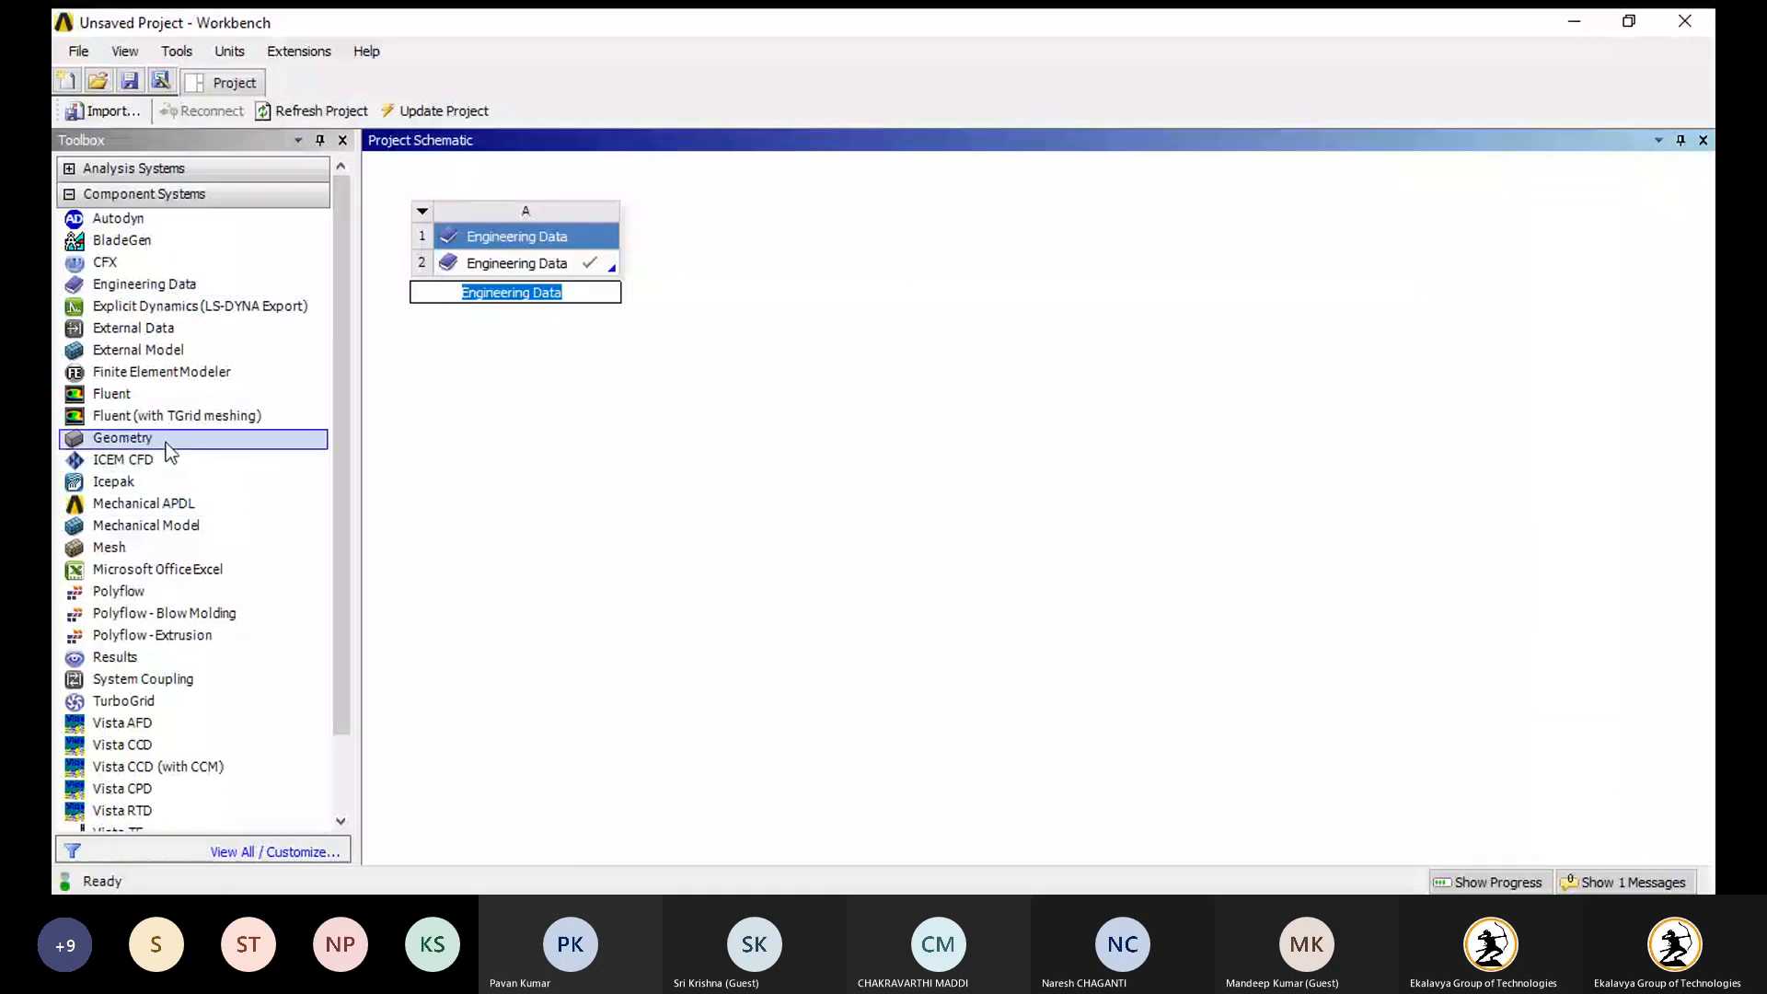
drag(166, 444, 784, 271)
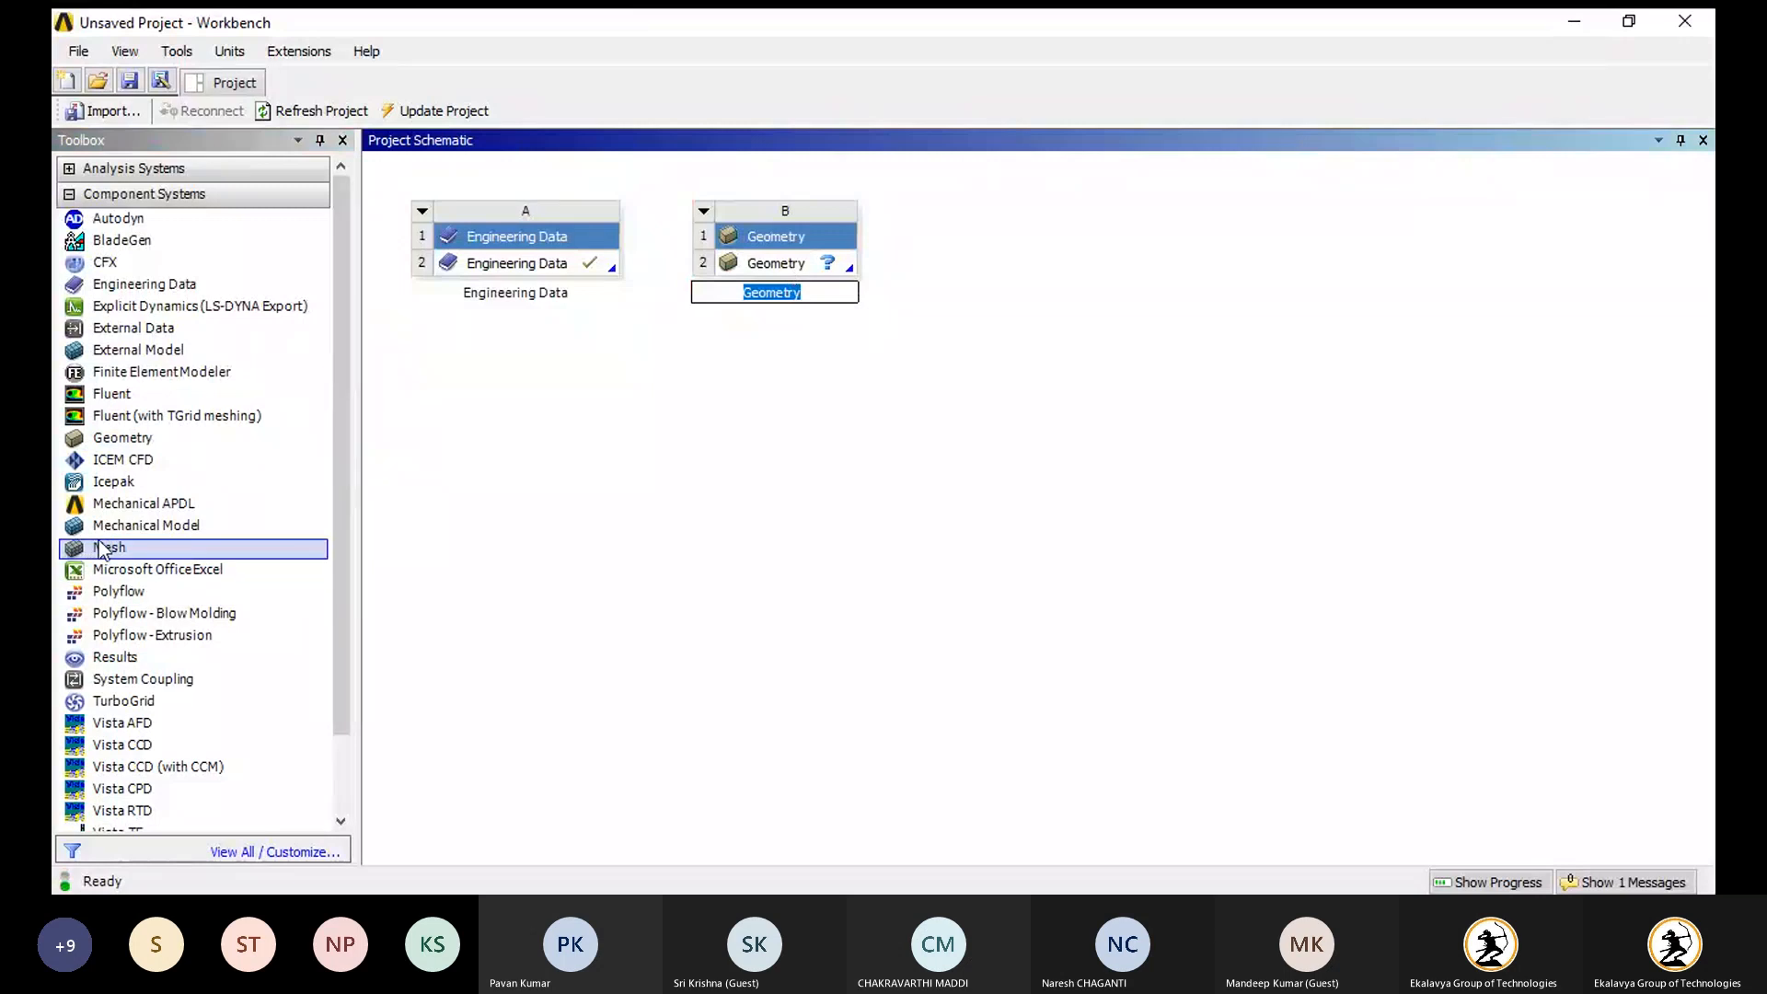
drag(101, 547, 106, 550)
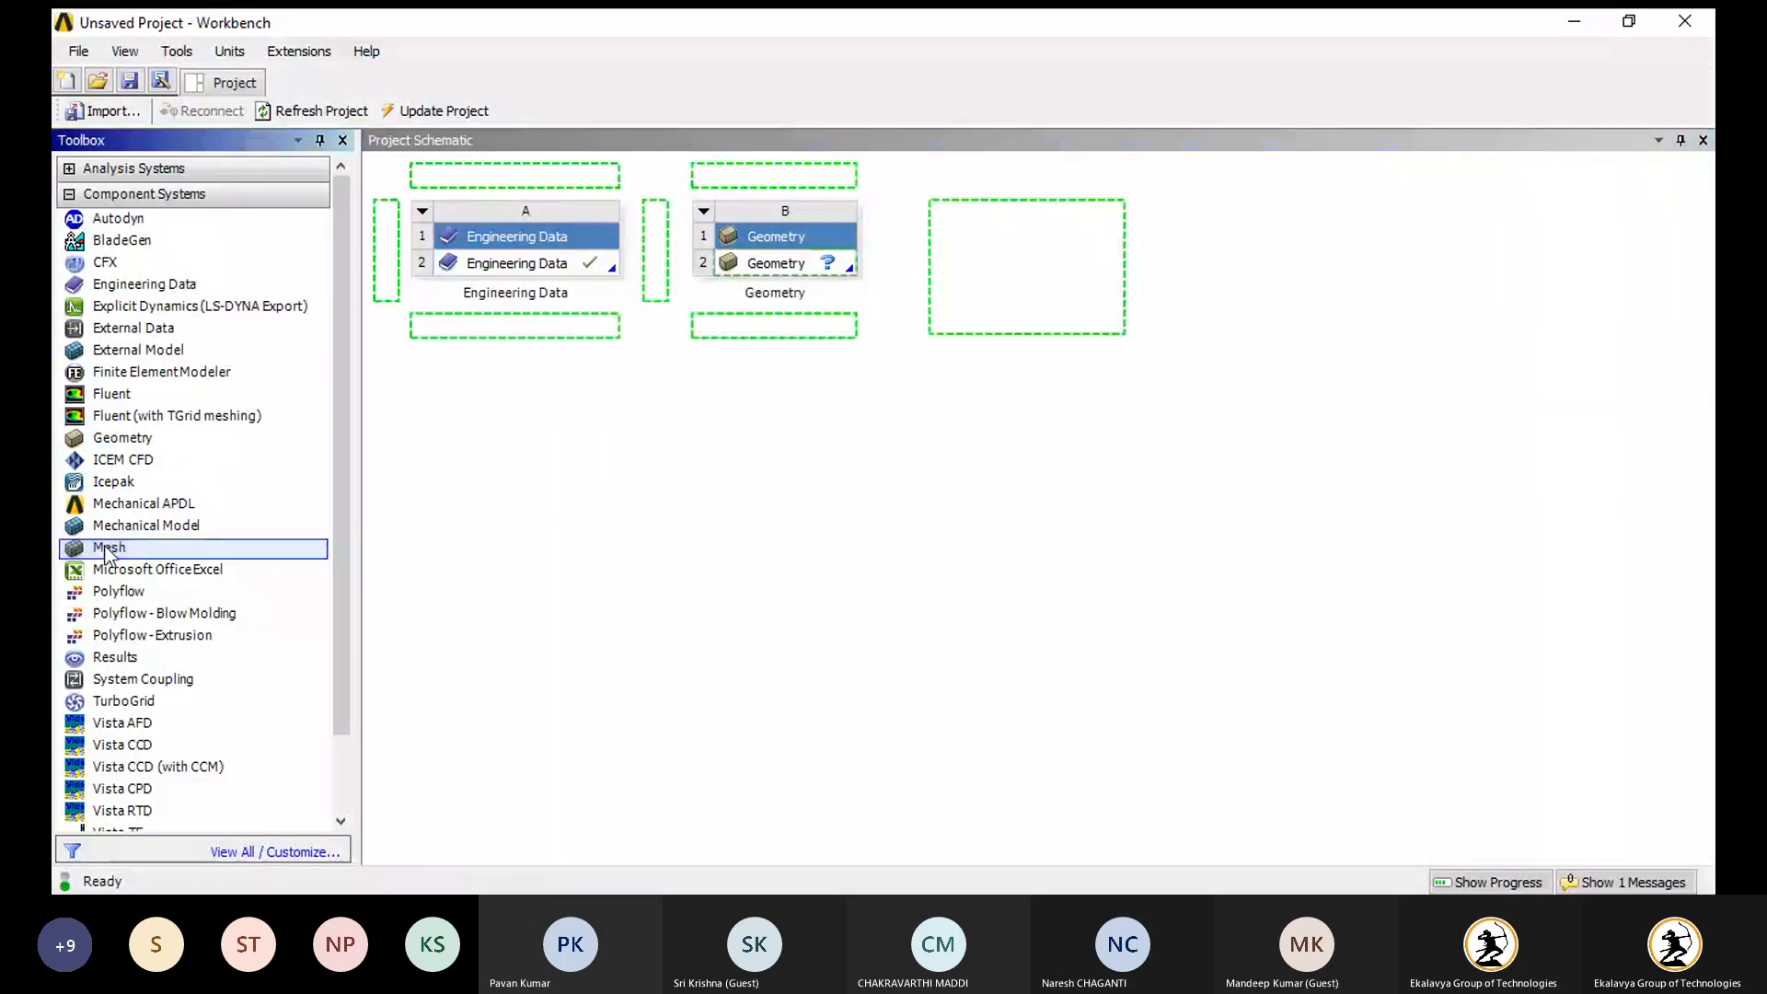
drag(106, 549, 108, 545)
drag(109, 545, 1024, 265)
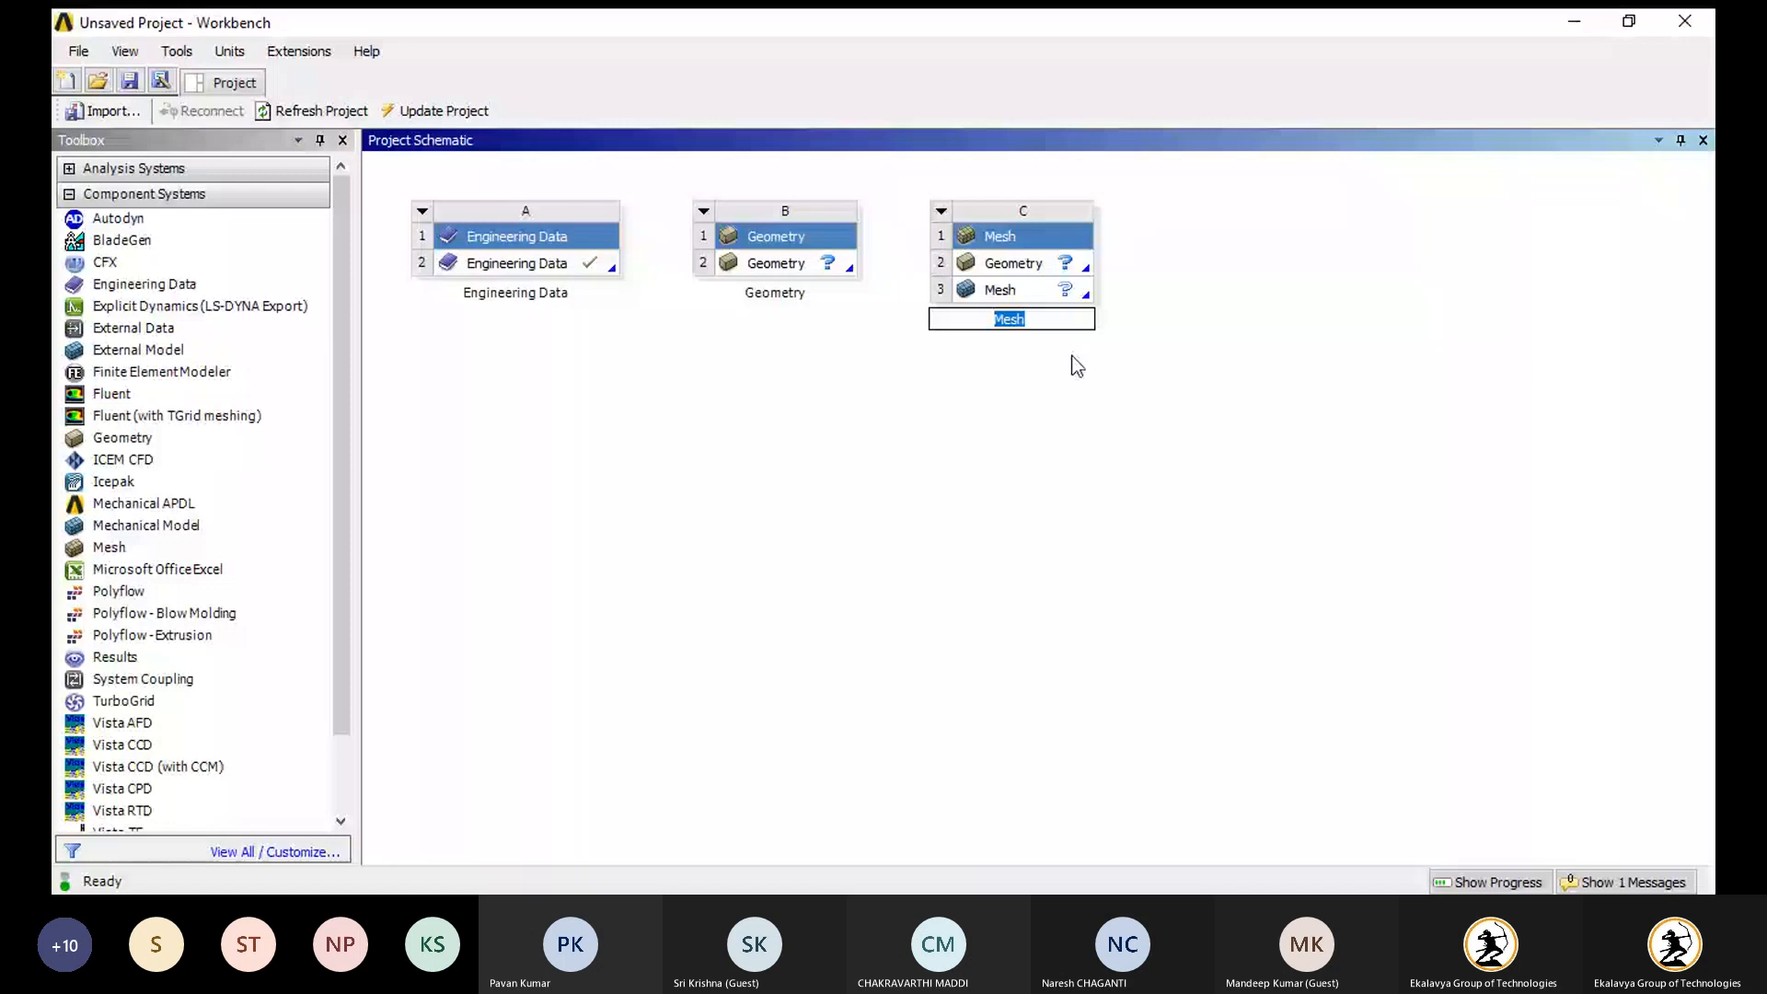
- Open the Engineering Data component and examine the material libraries in its data sources, including slab and material 2
double_click(563, 265)
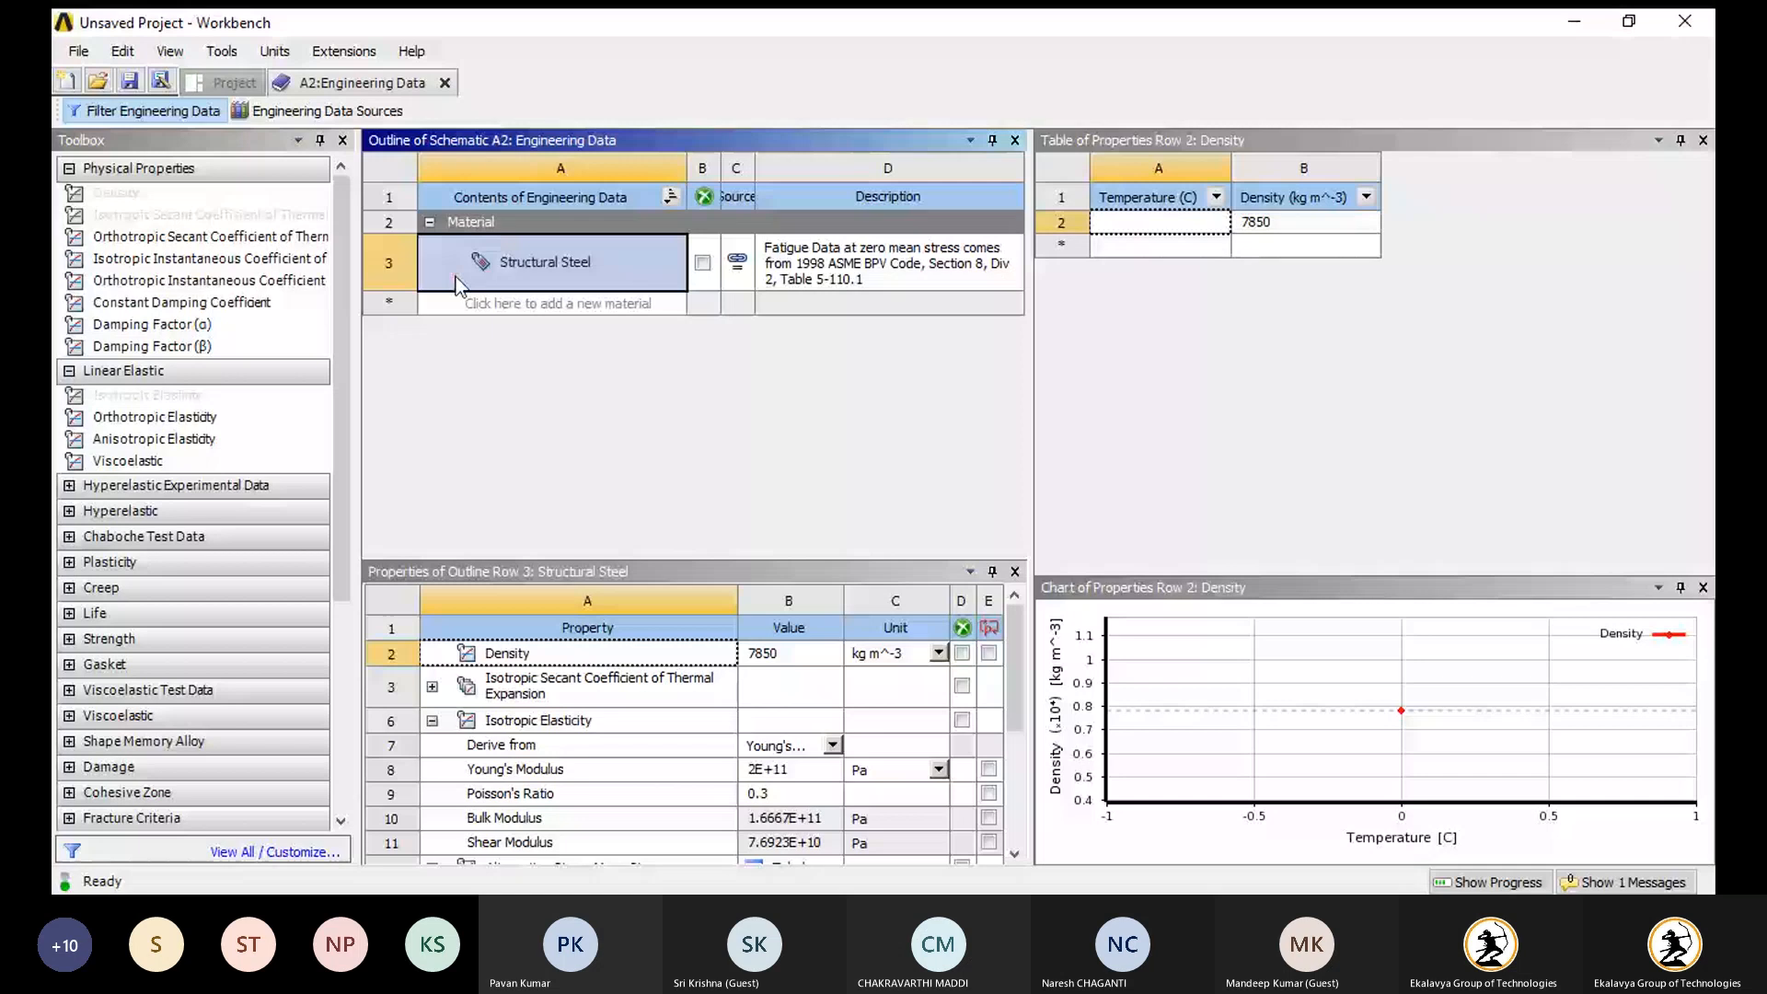
click(306, 111)
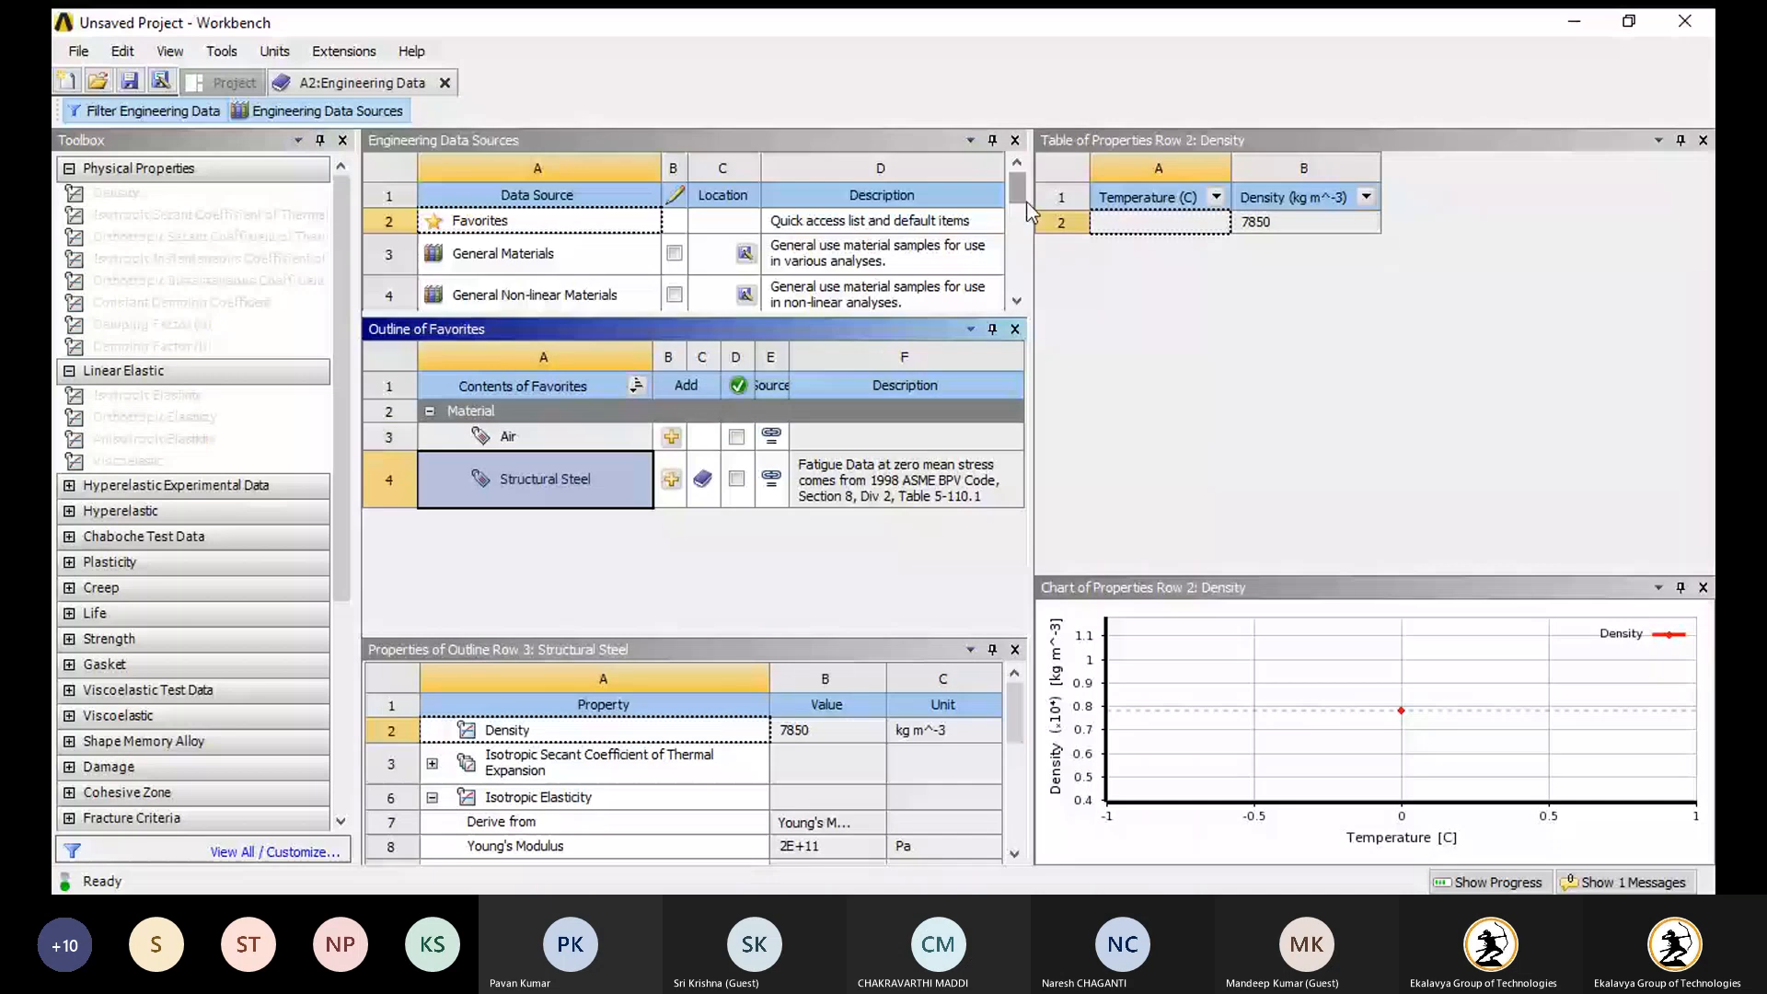
drag(1018, 195, 1018, 206)
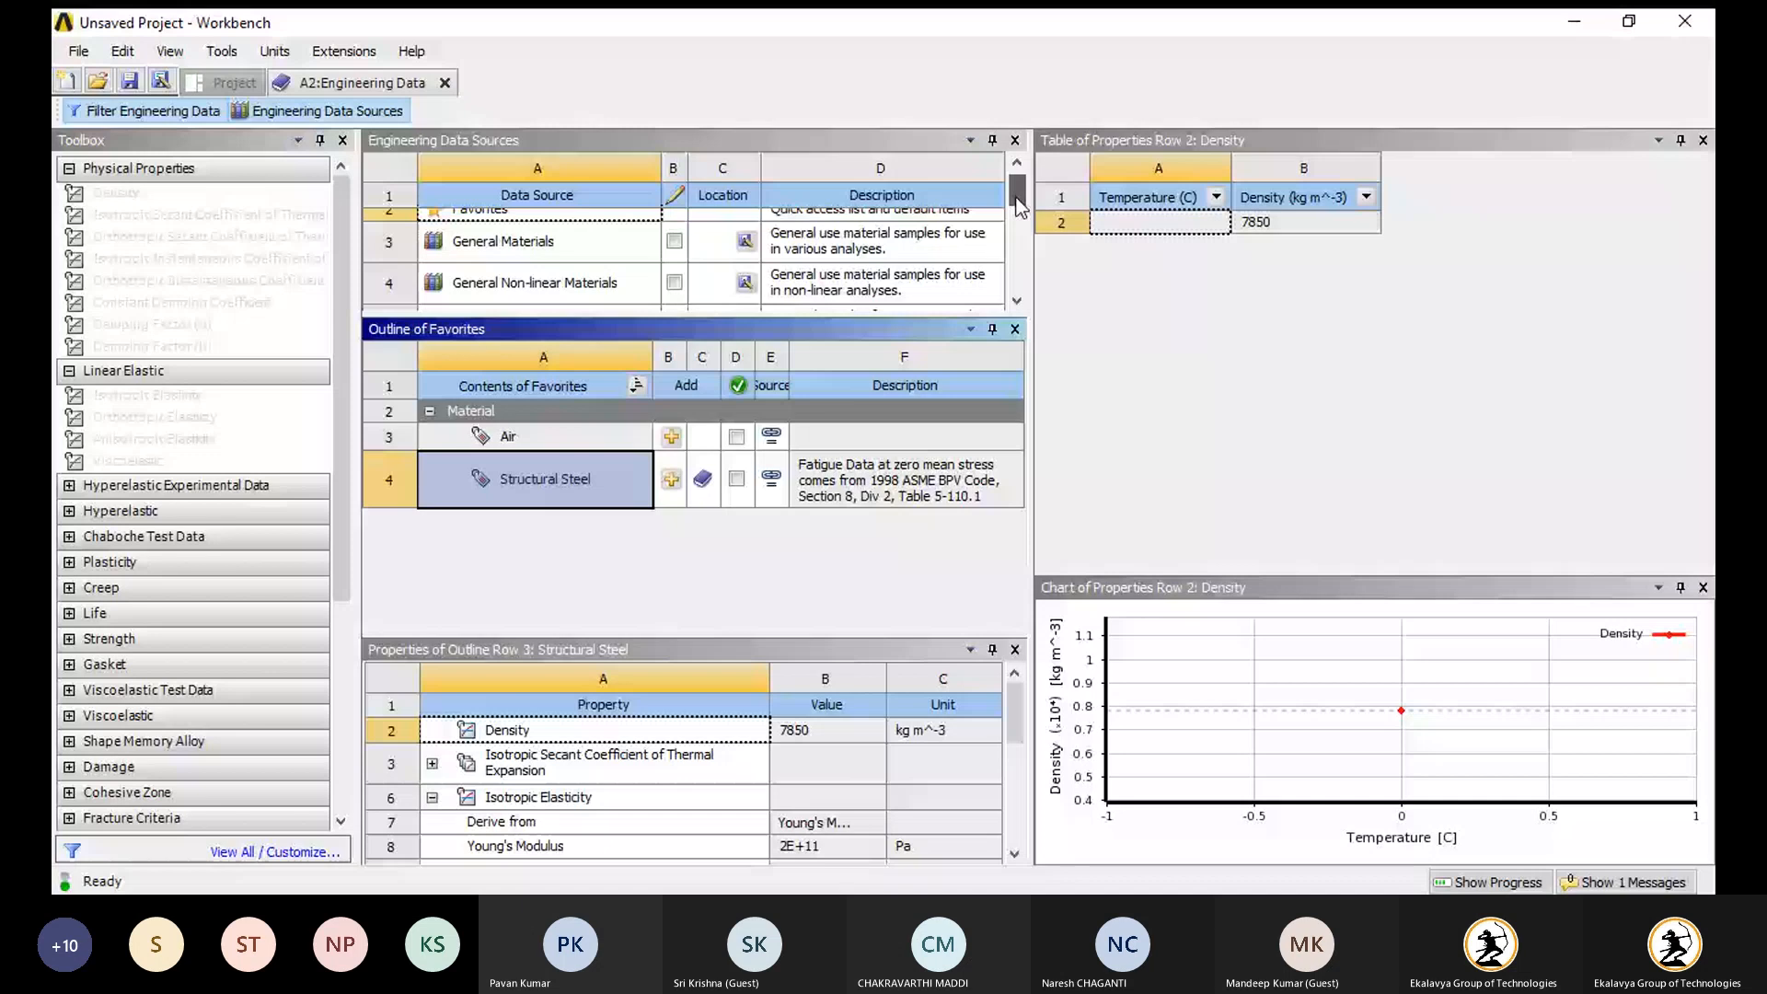
drag(1018, 207, 1018, 220)
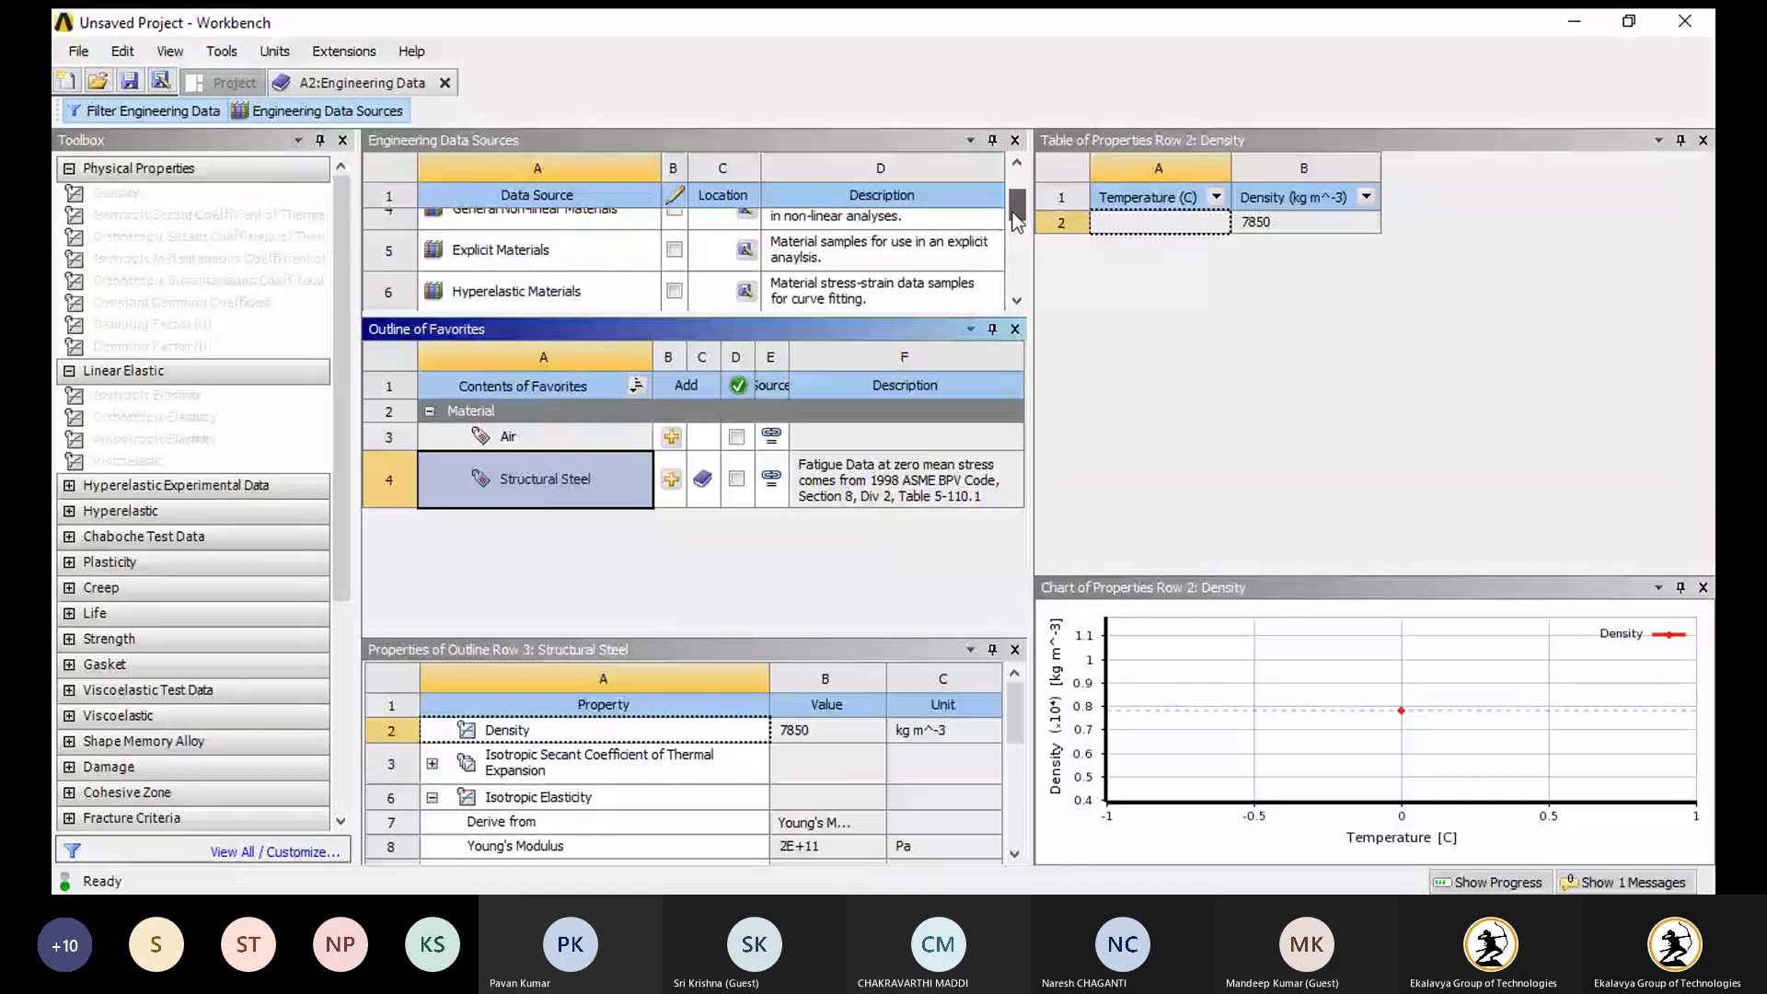
drag(1016, 219, 1014, 243)
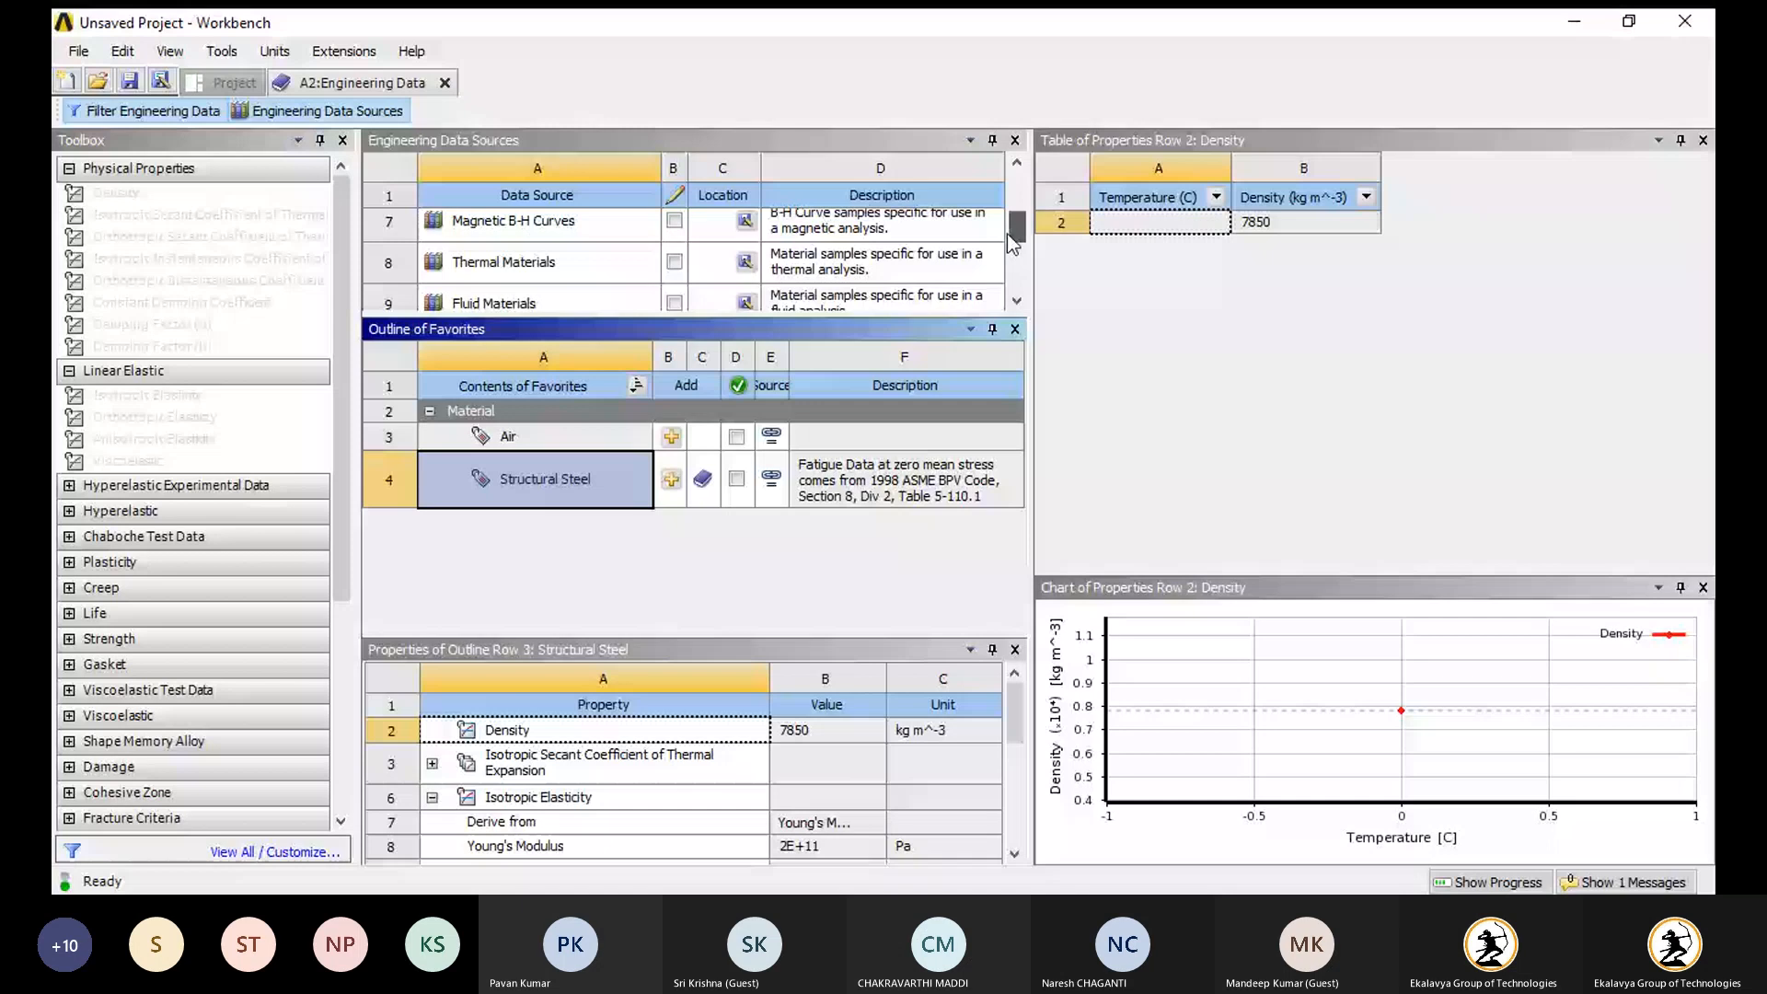
drag(1013, 243, 1012, 254)
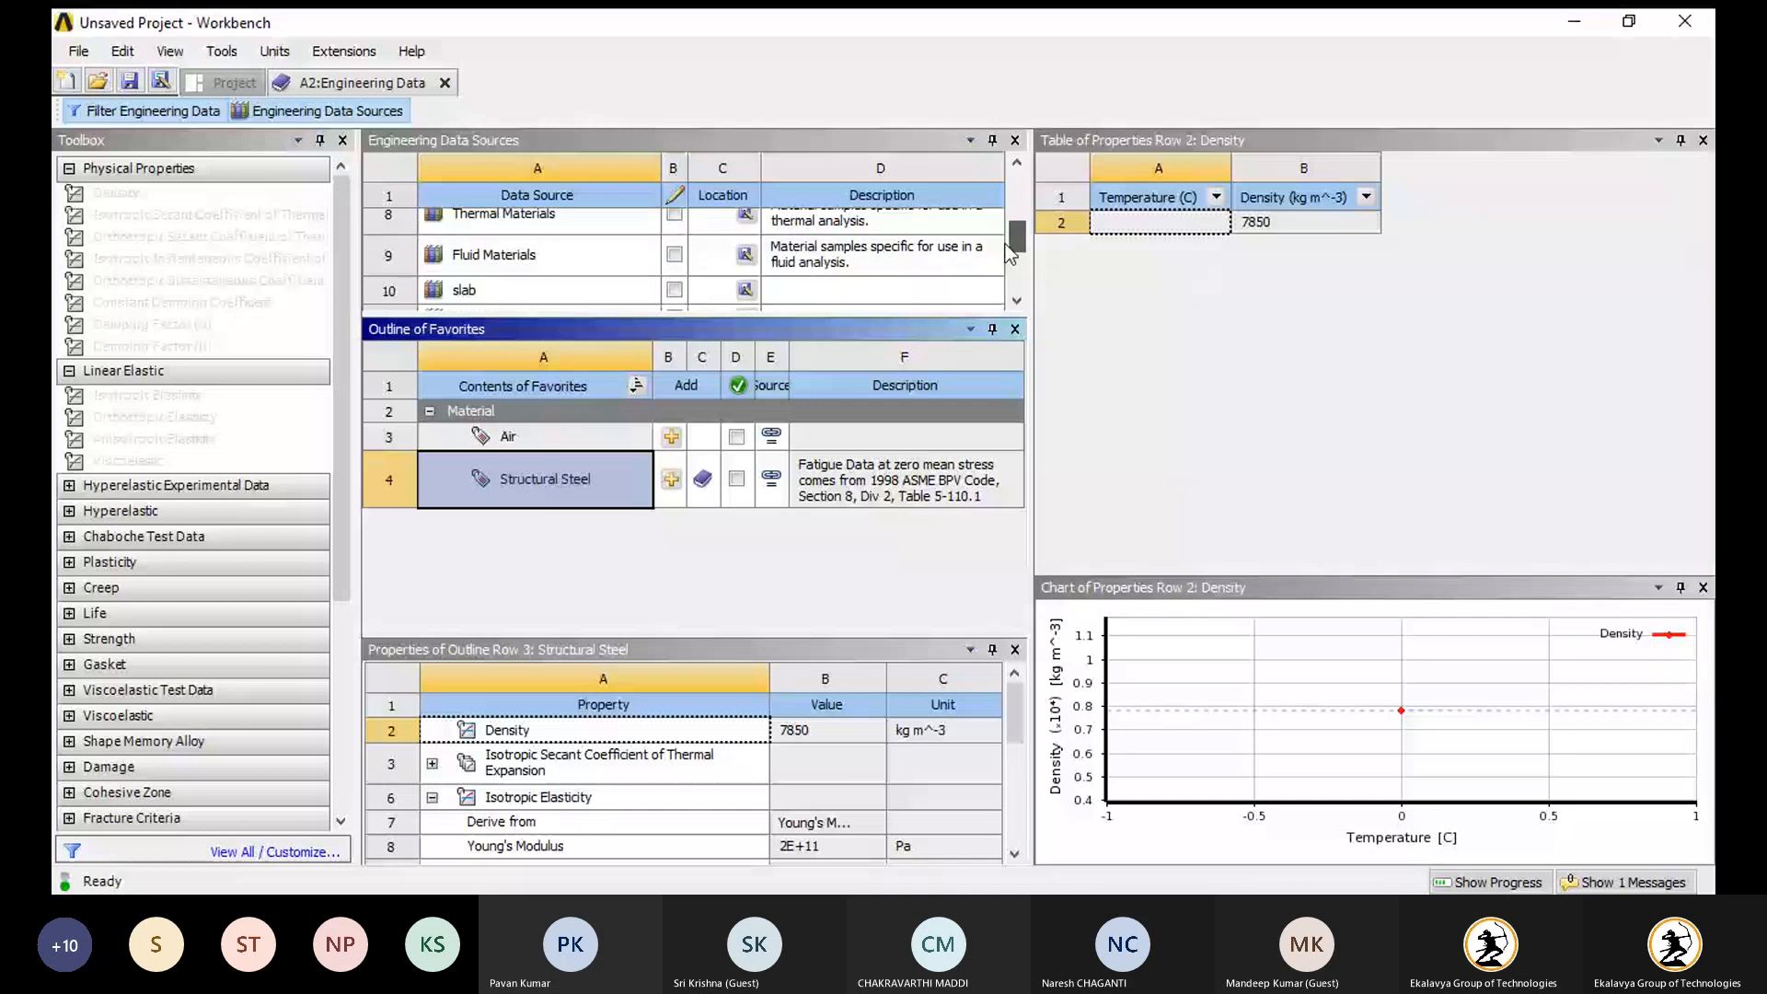
drag(1009, 247, 1006, 251)
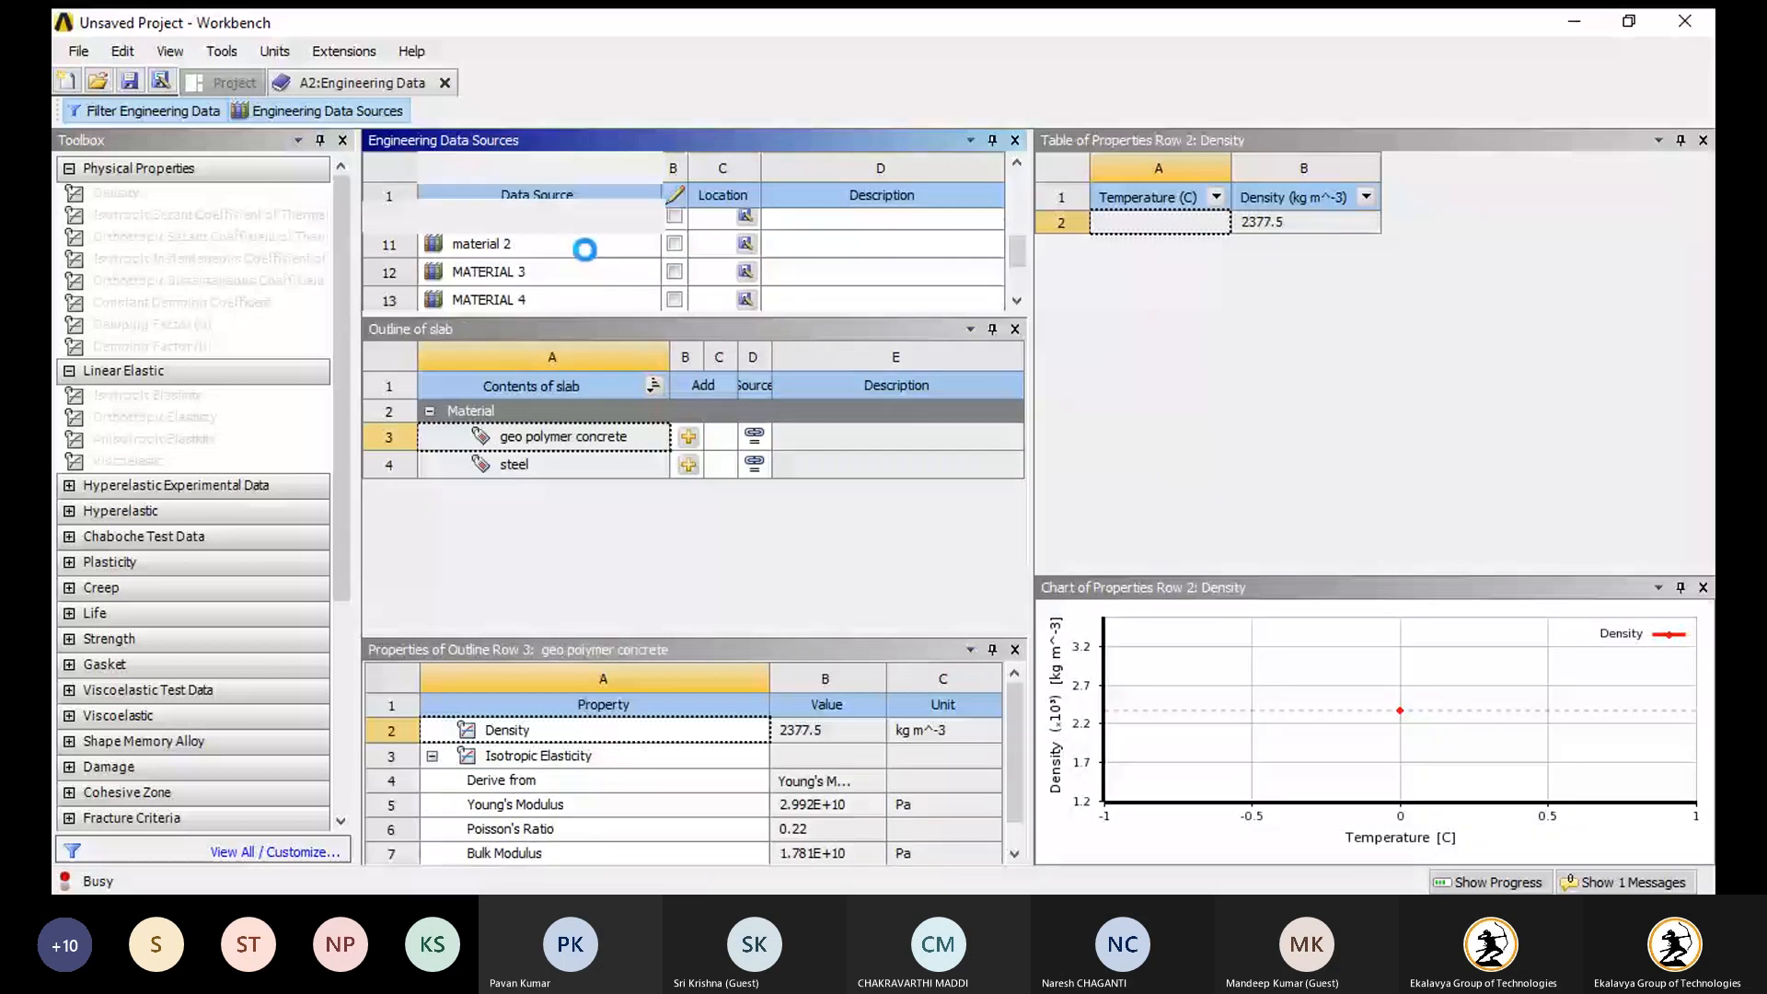
drag(1017, 251, 1019, 293)
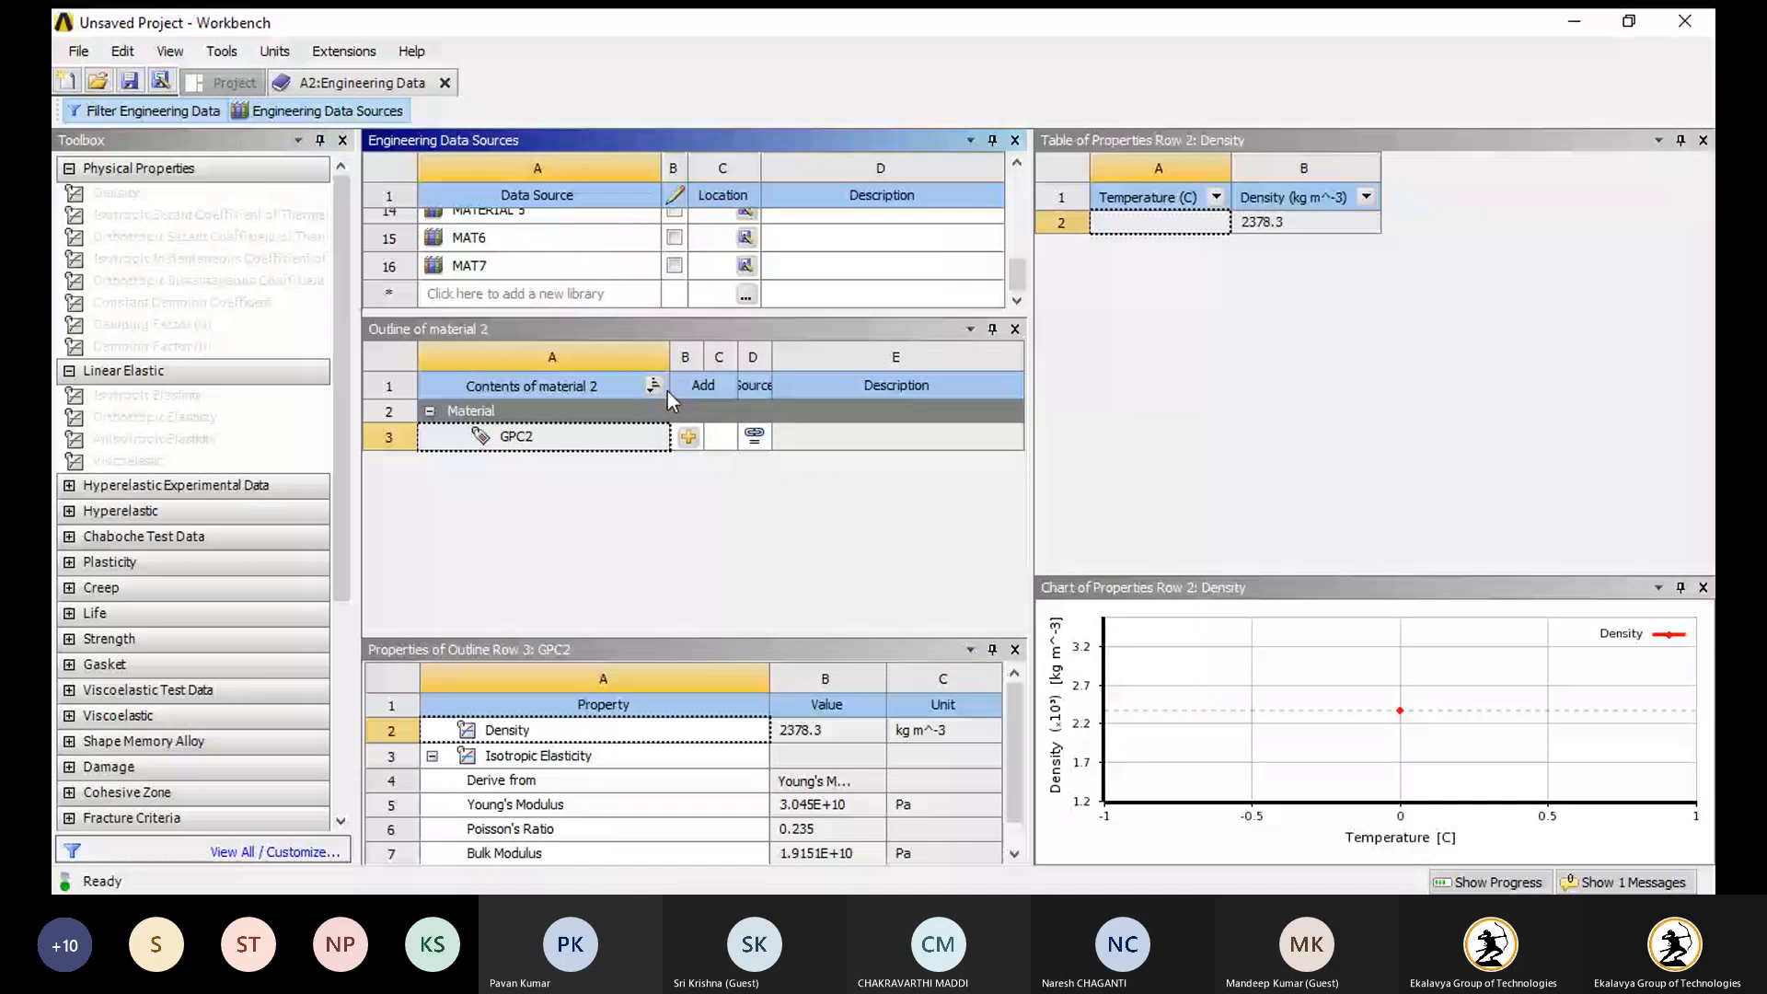
click(476, 294)
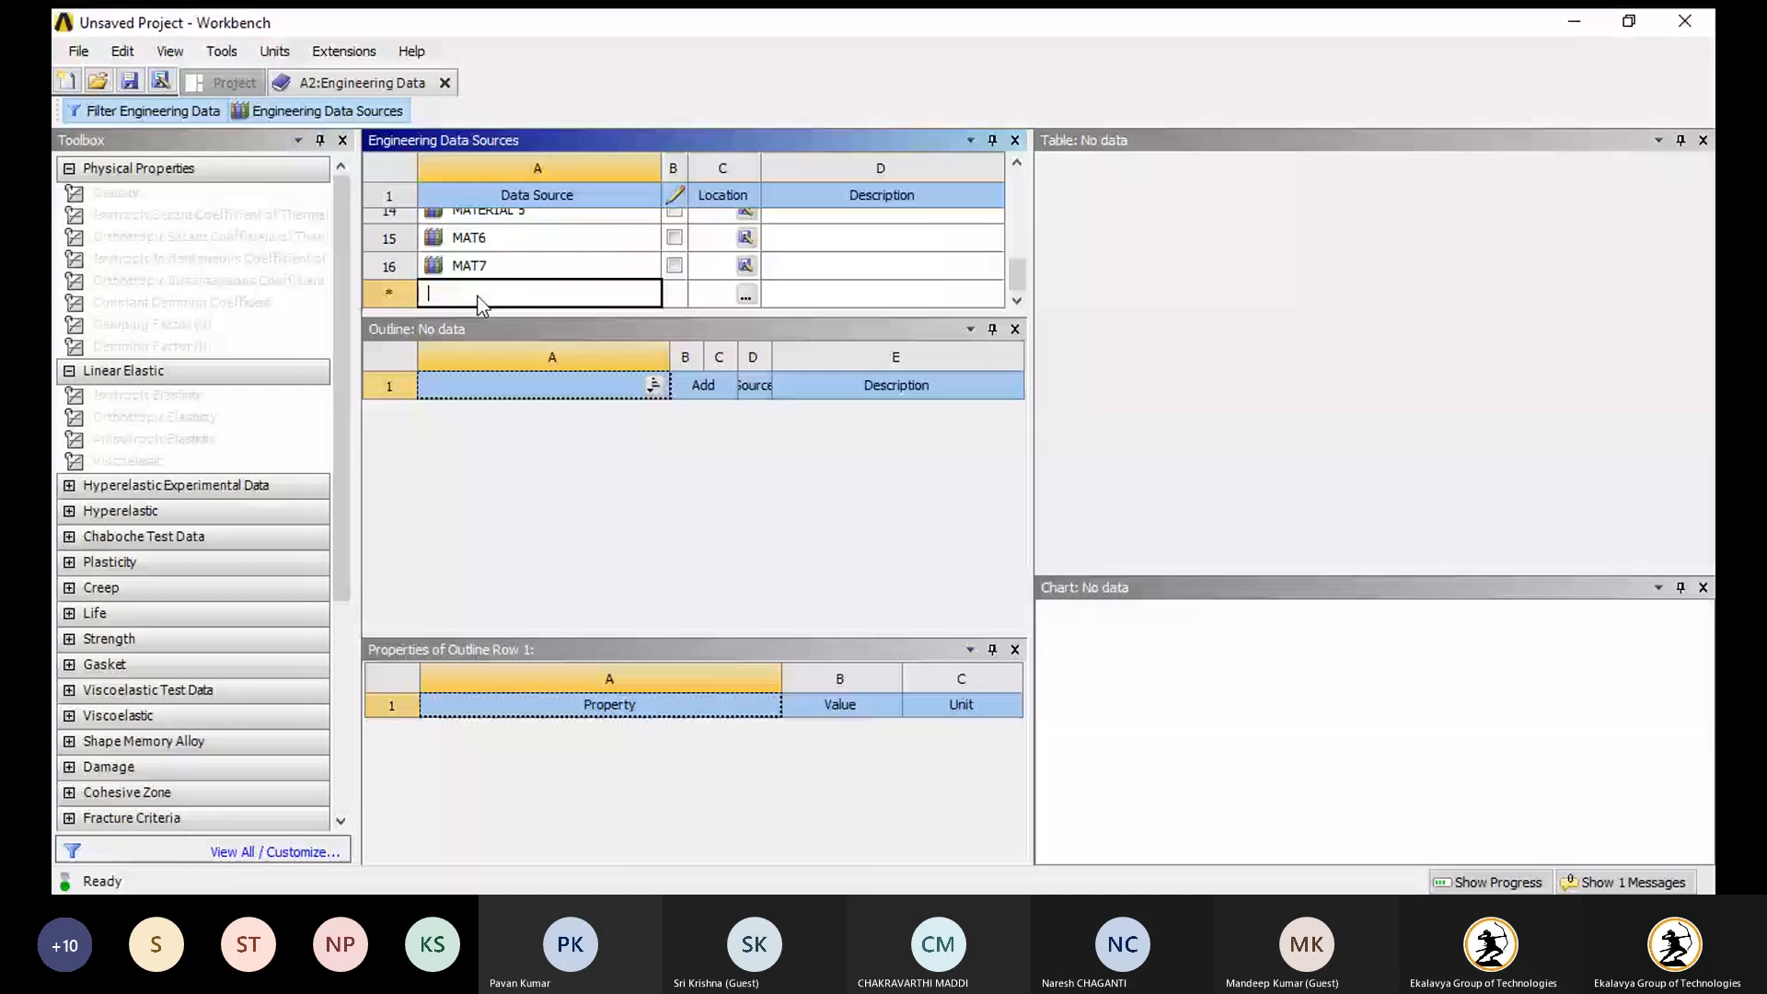
text(n)
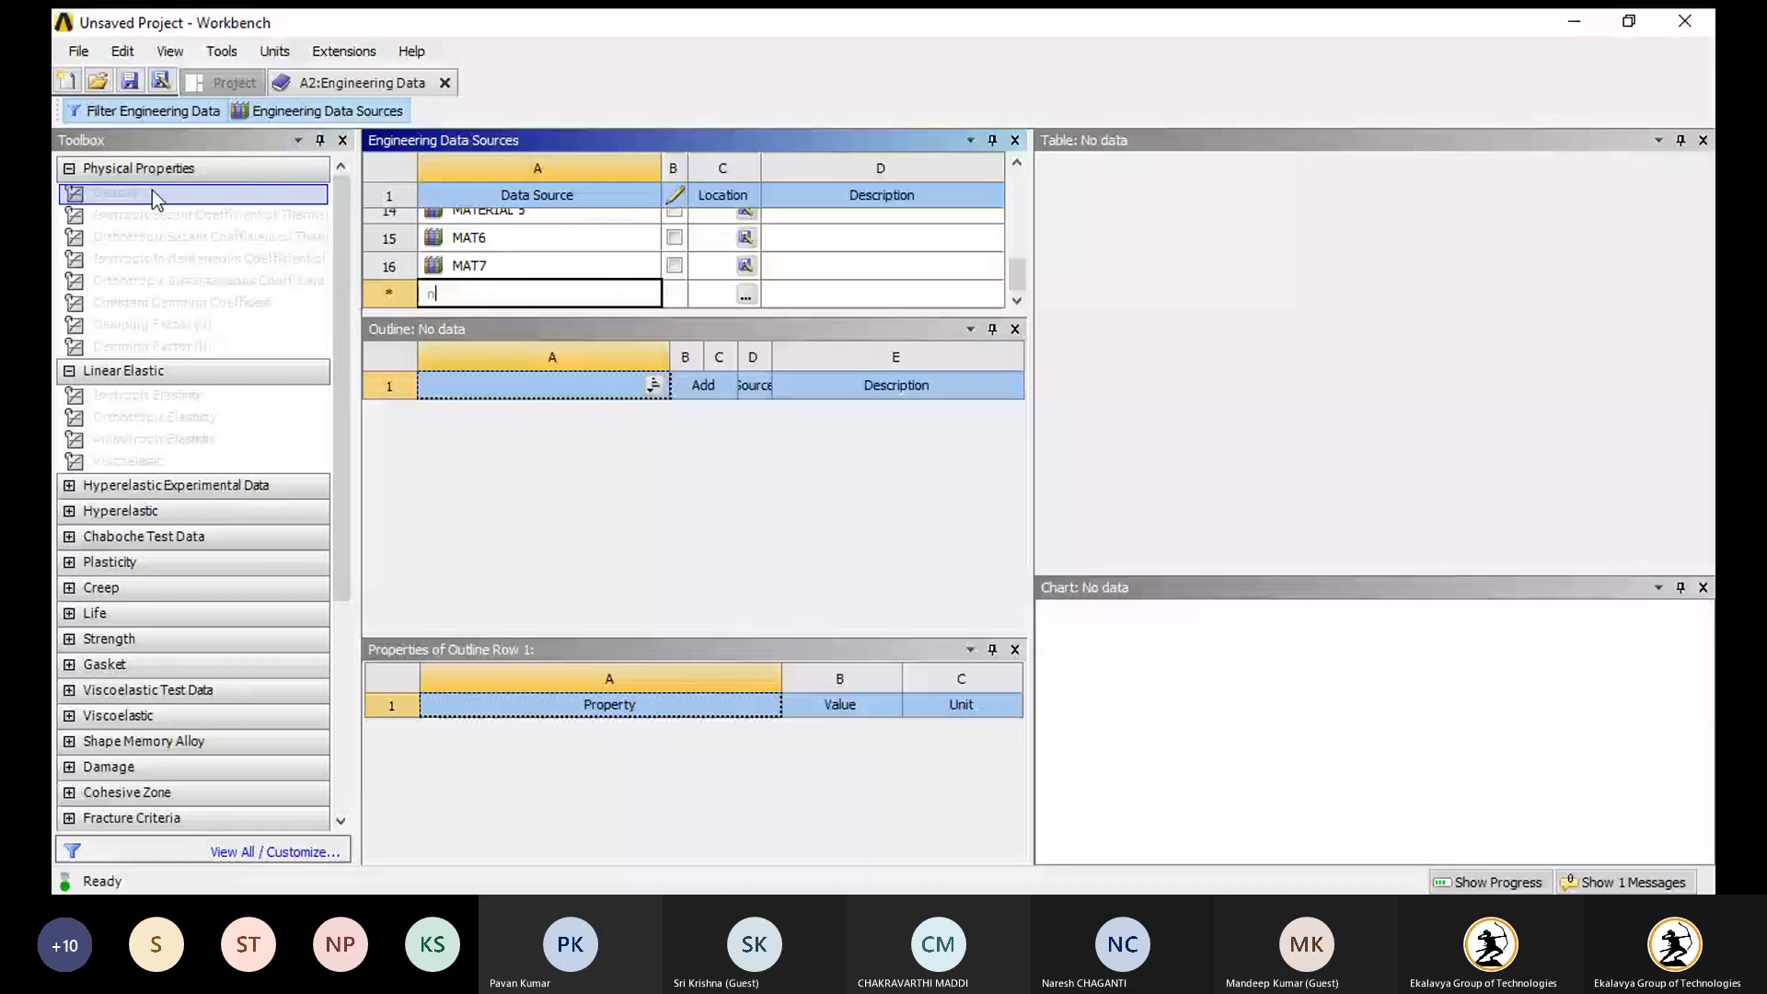
click(69, 485)
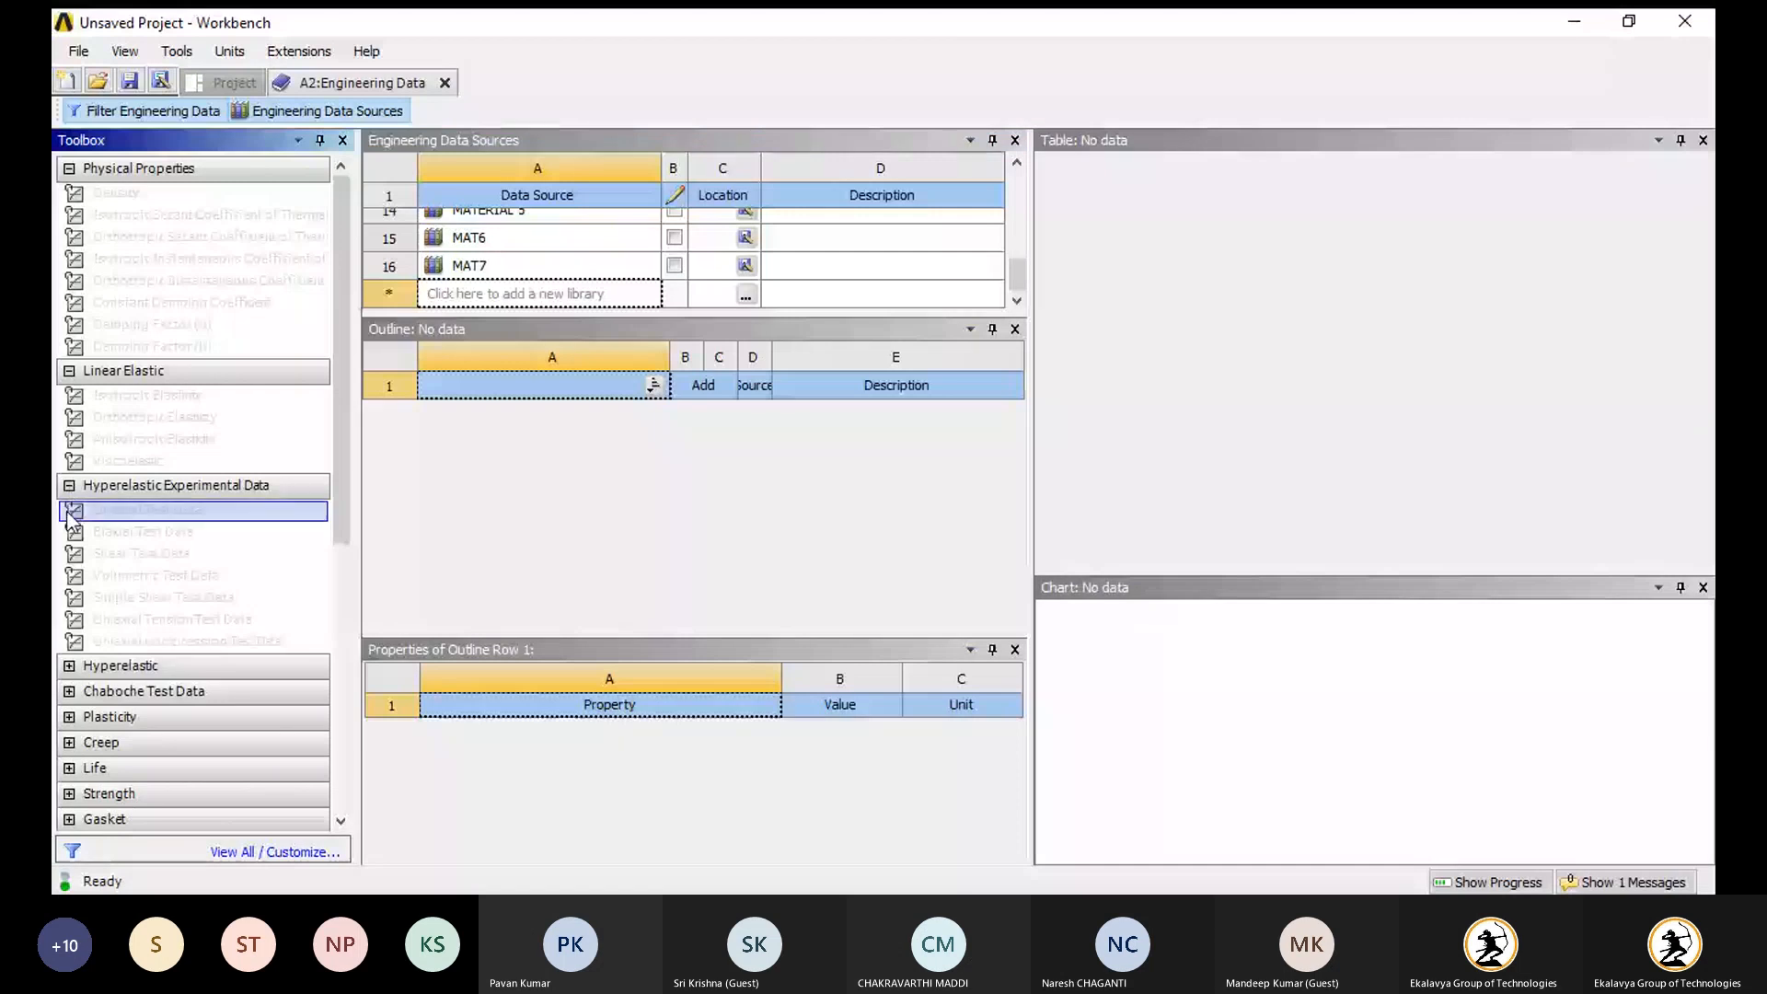
click(69, 486)
click(69, 370)
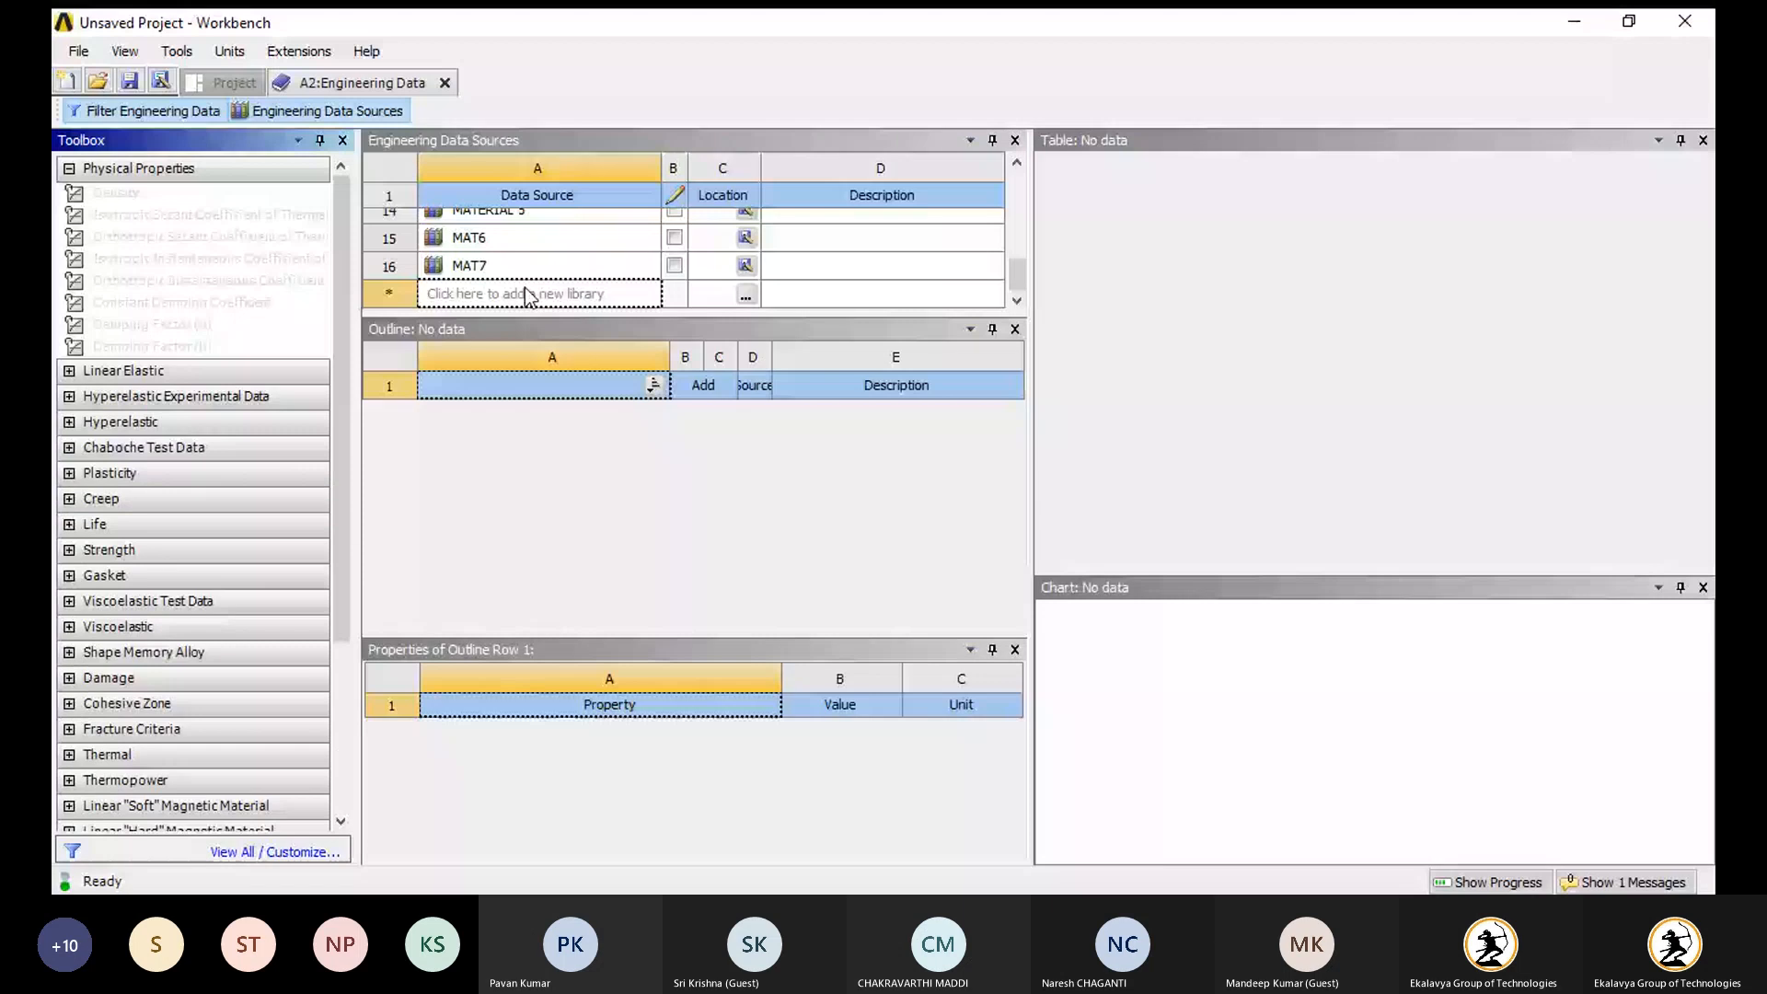
- Create a material library named "new mat", saved in Documents as file "new", and add a material named "new mat" to it
click(525, 293)
text(new)
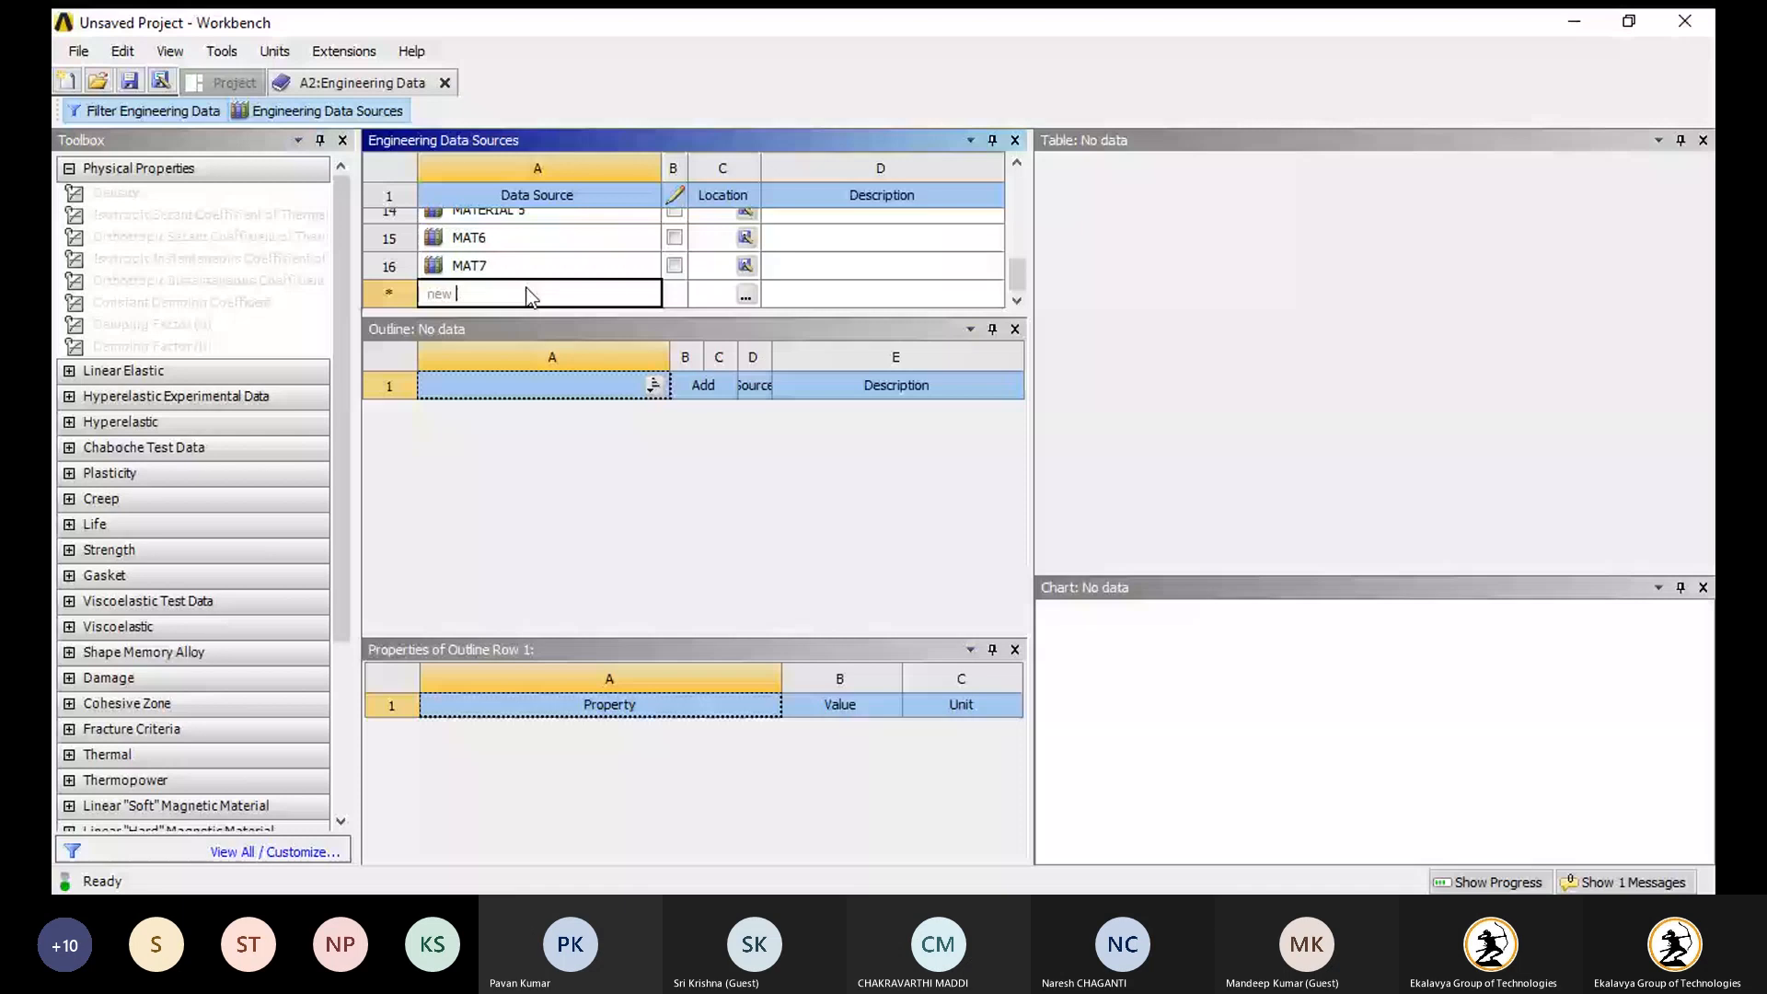
key(Return)
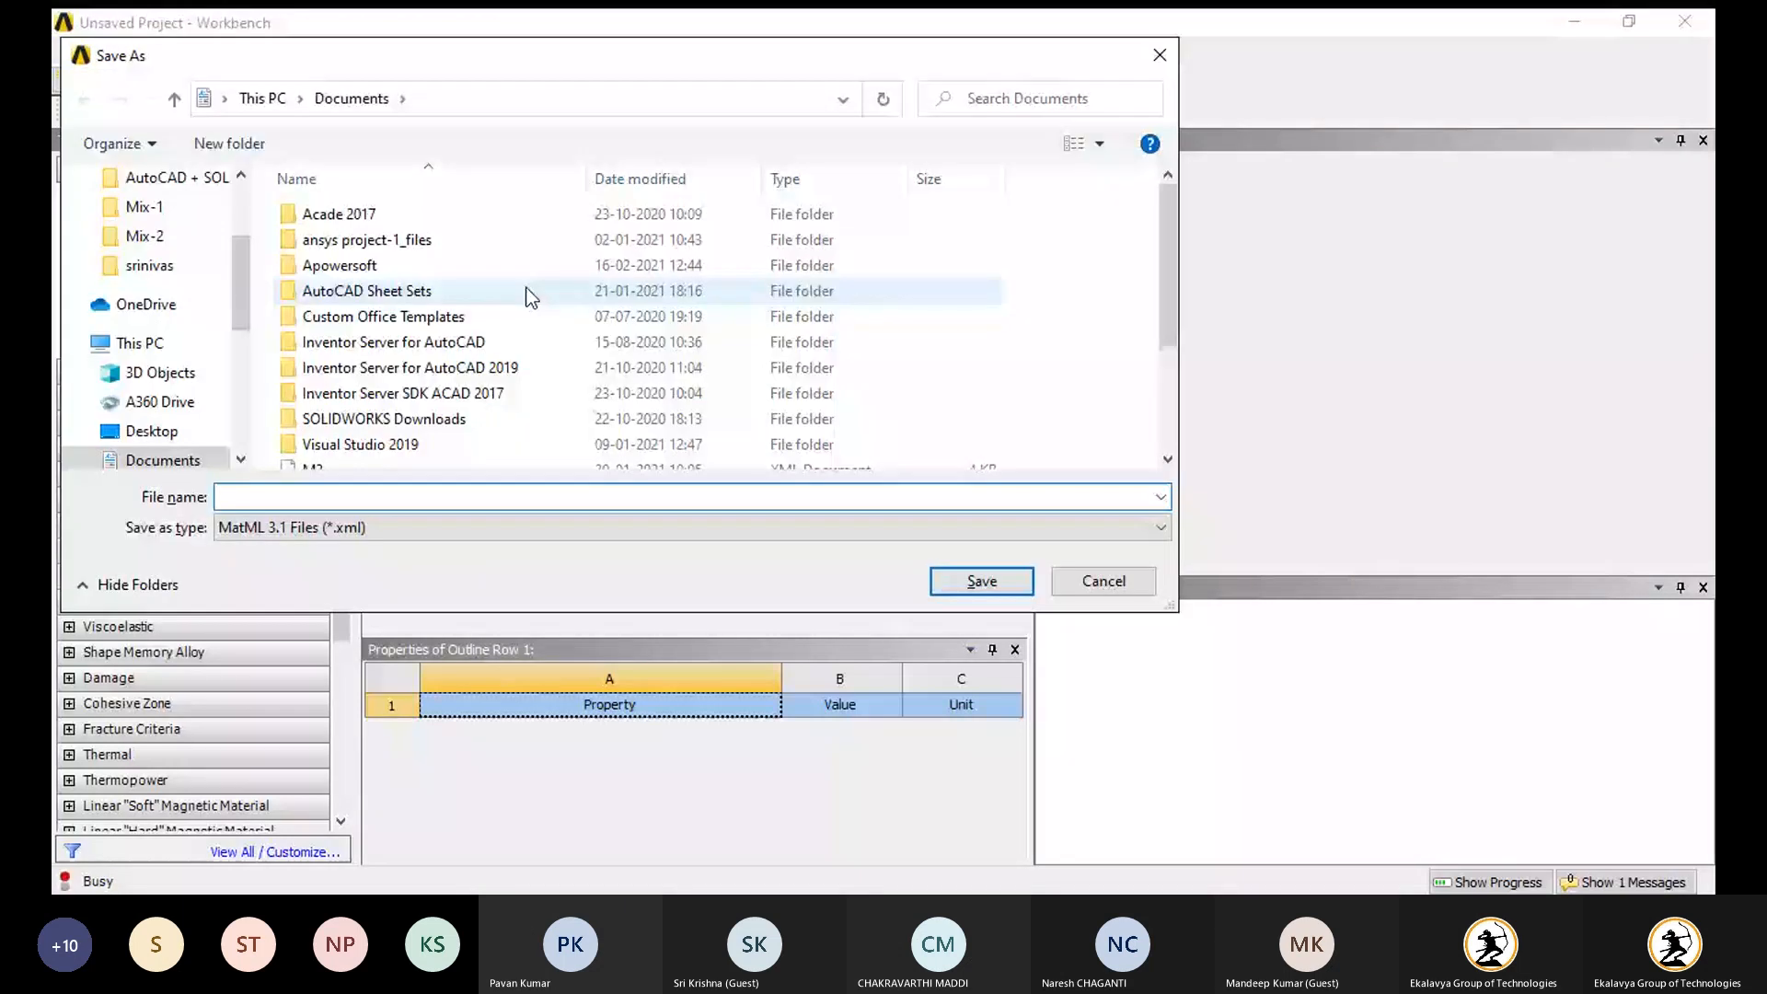
text(new)
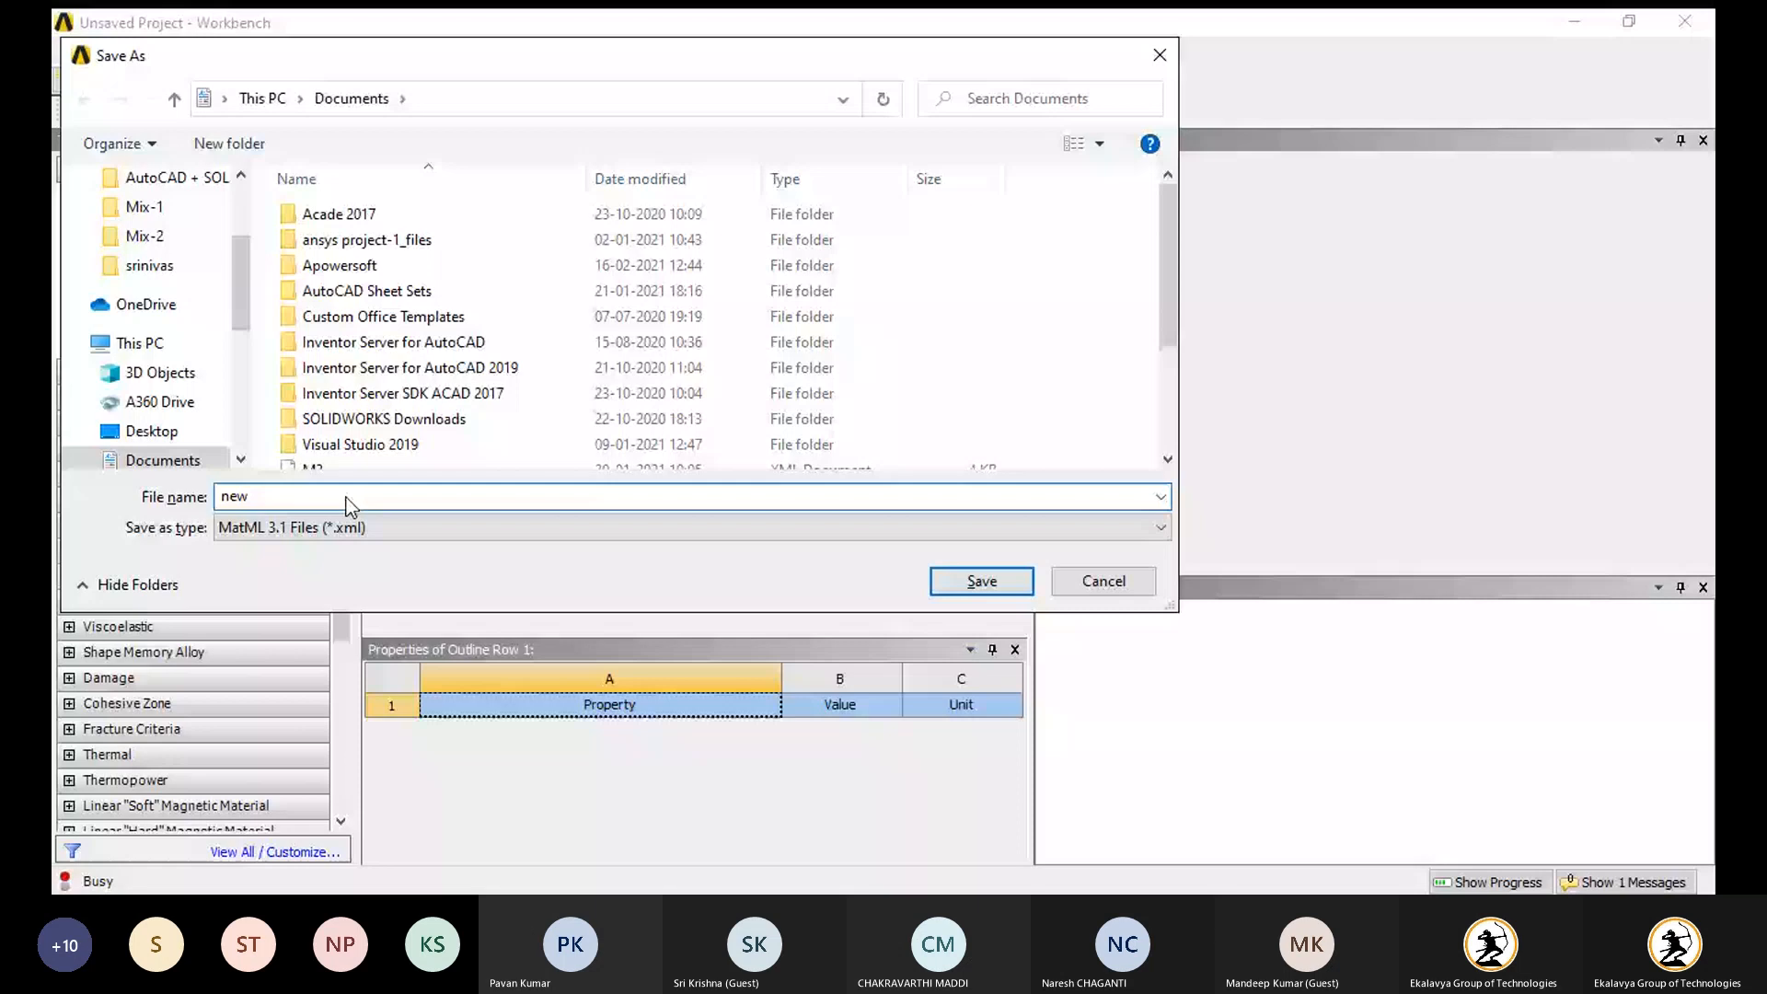
key(Return)
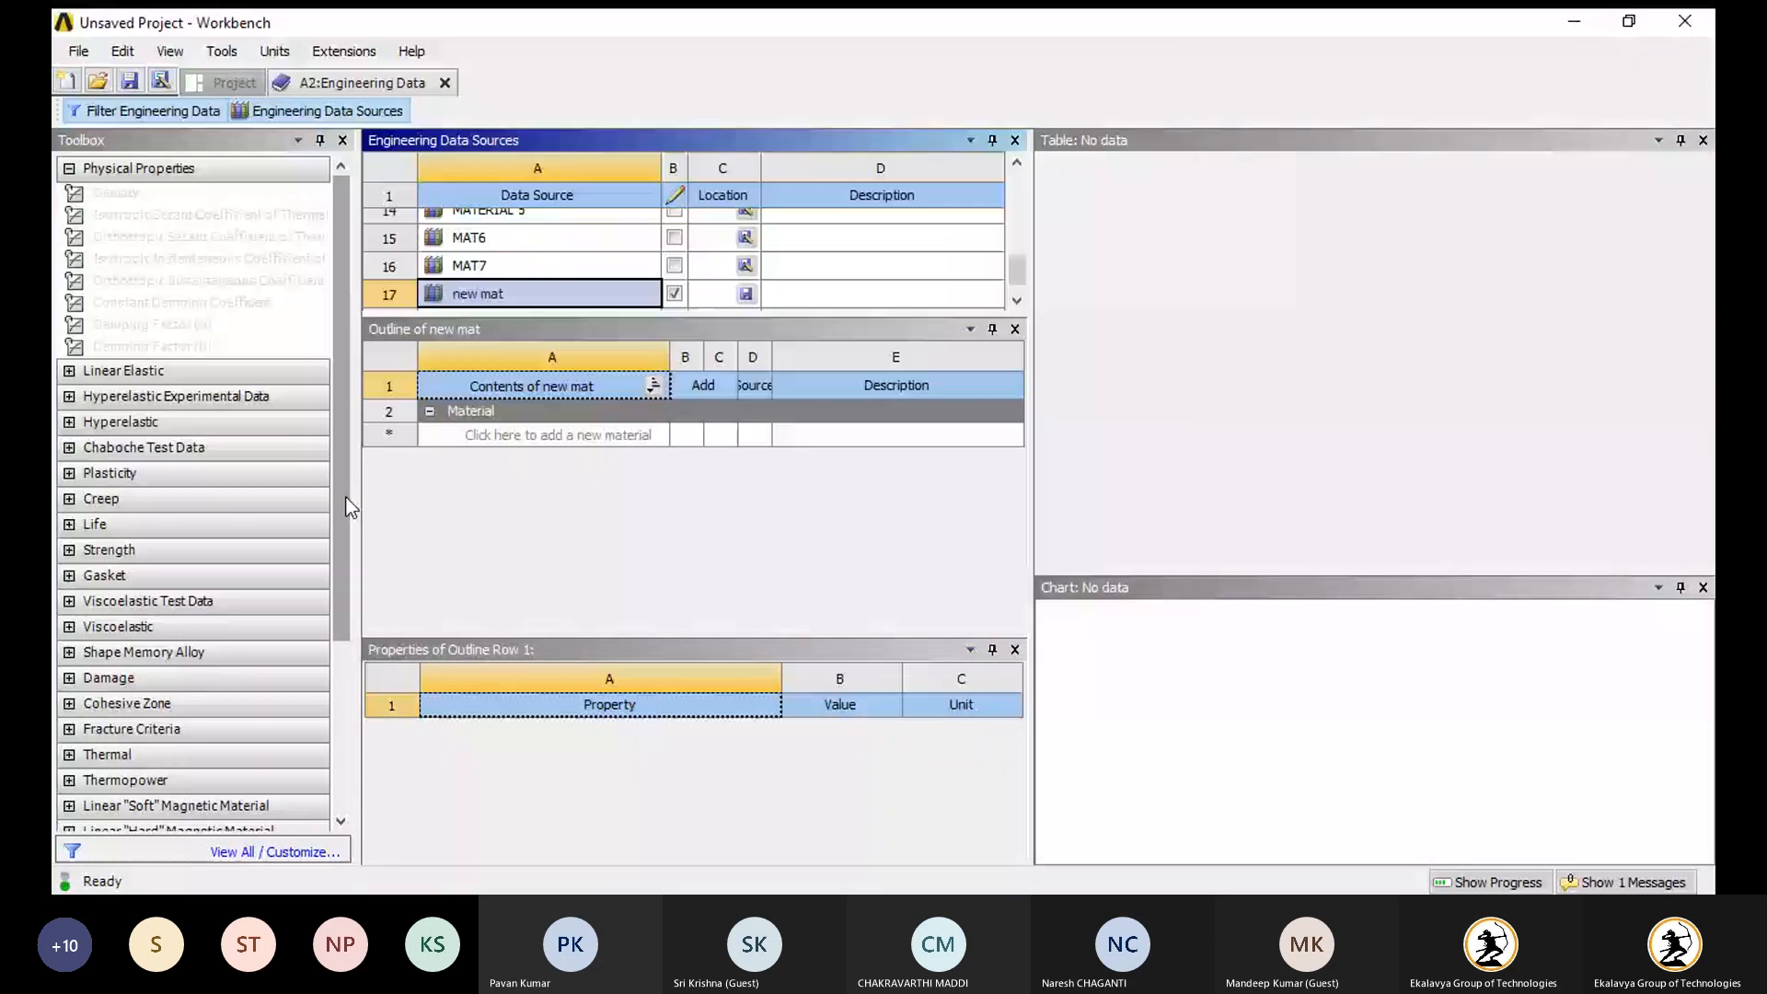
click(509, 434)
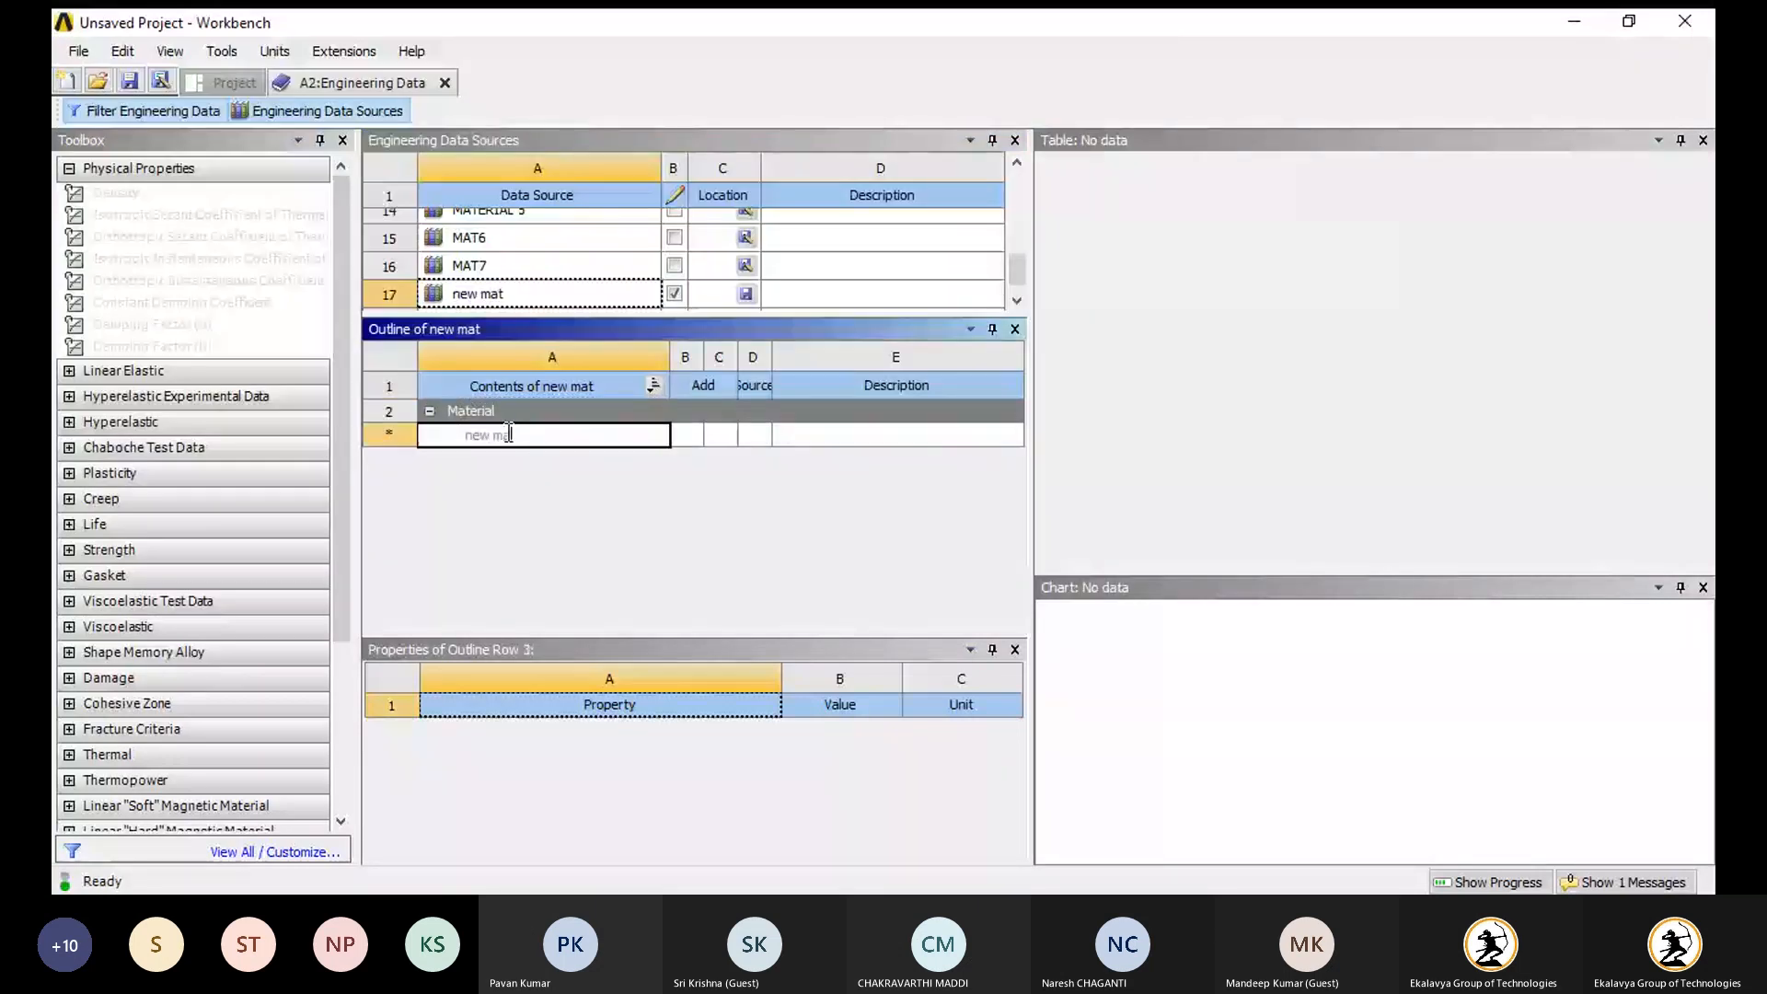
key(Return)
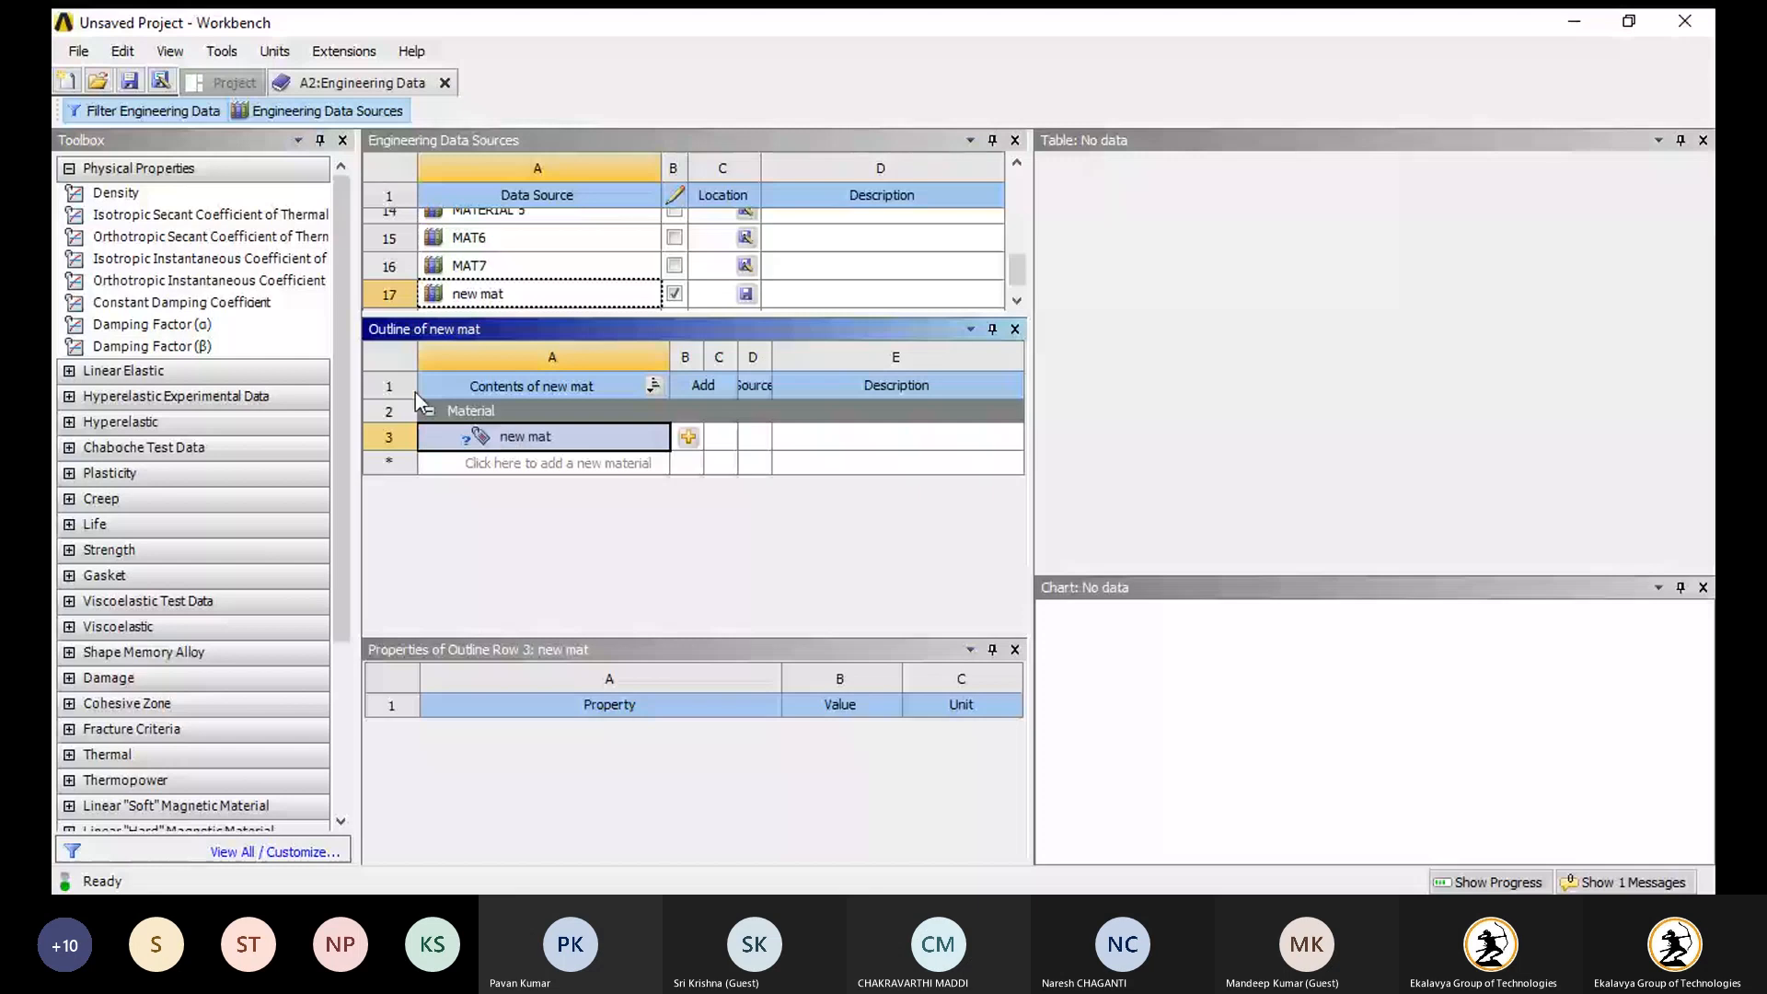
- Examine the physical, linear elastic and hyperelastic property categories available for the new material, and return to the project schematic
click(69, 370)
click(69, 486)
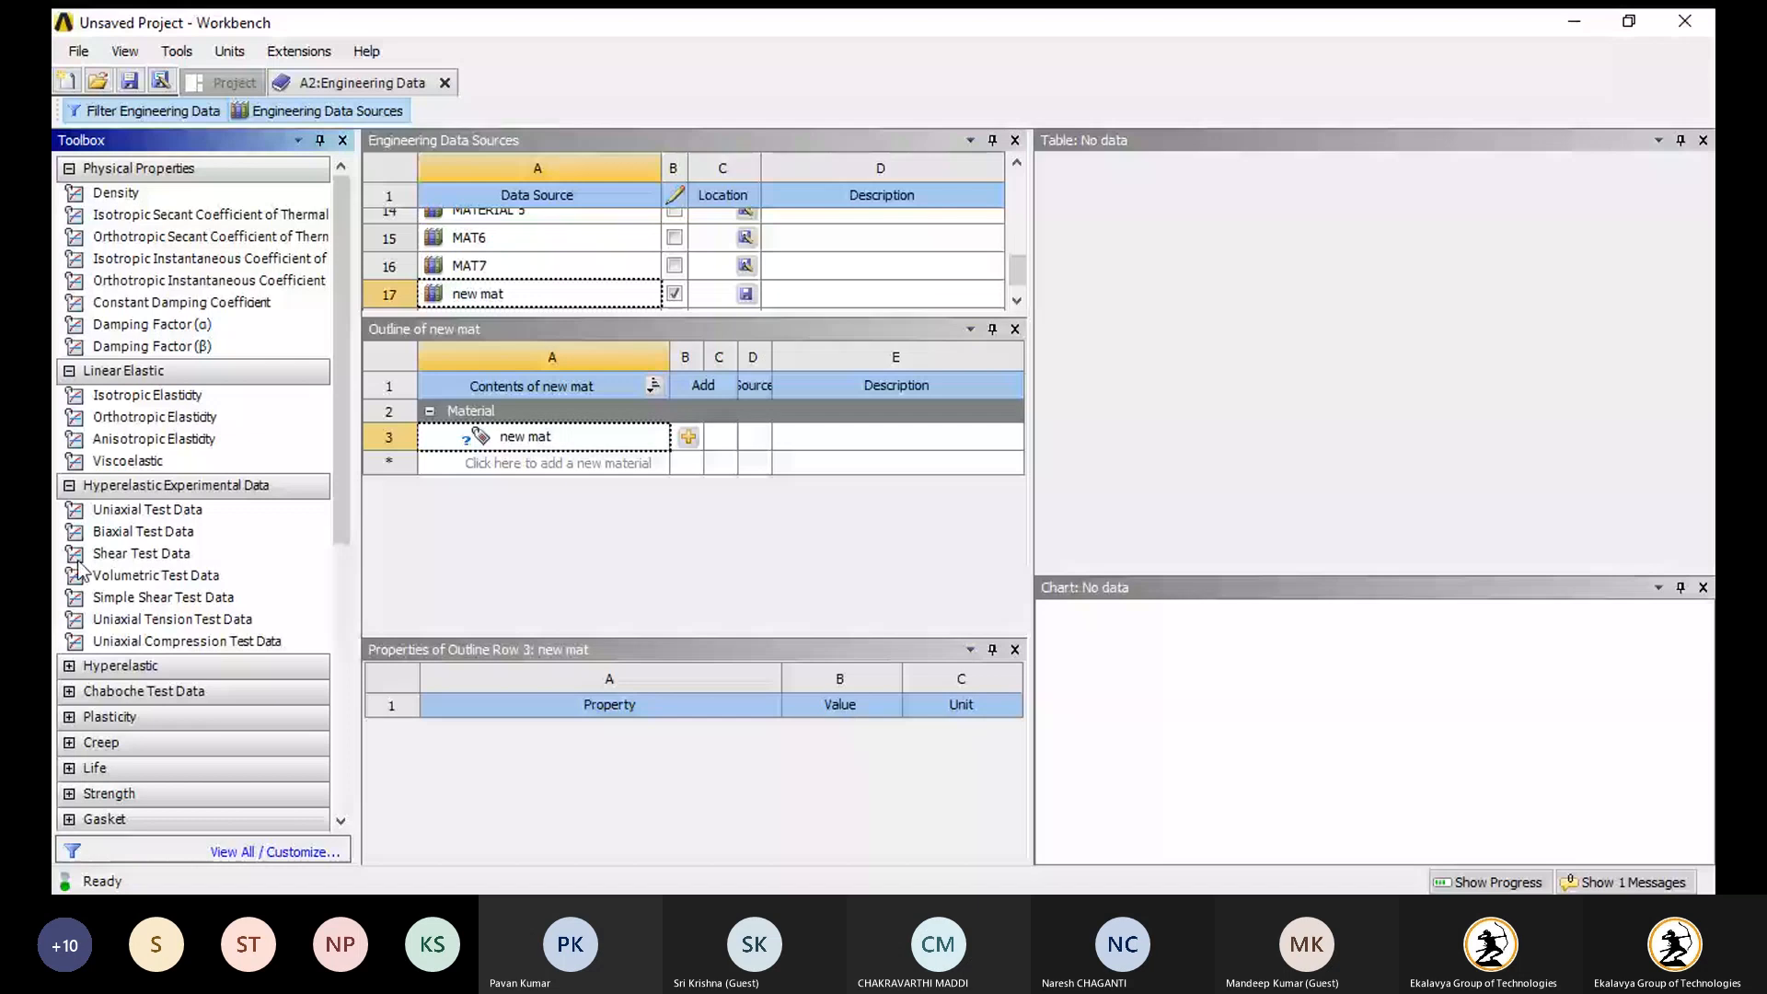
click(69, 666)
click(69, 666)
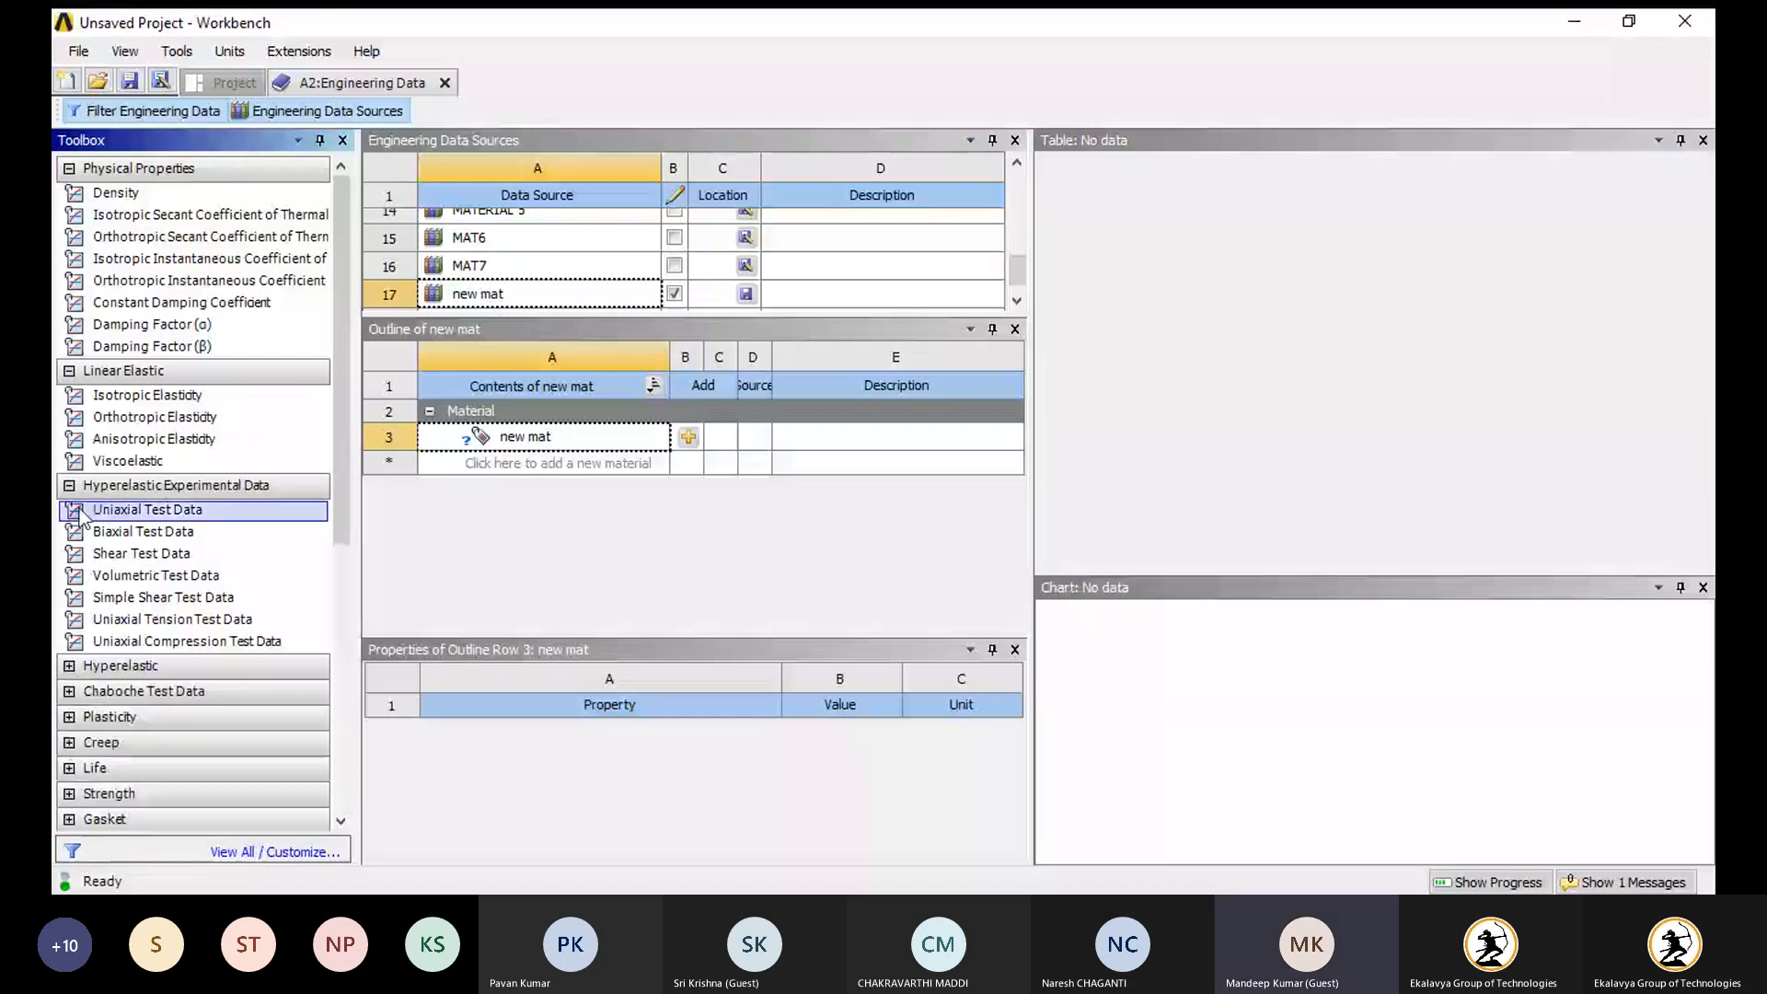
click(69, 371)
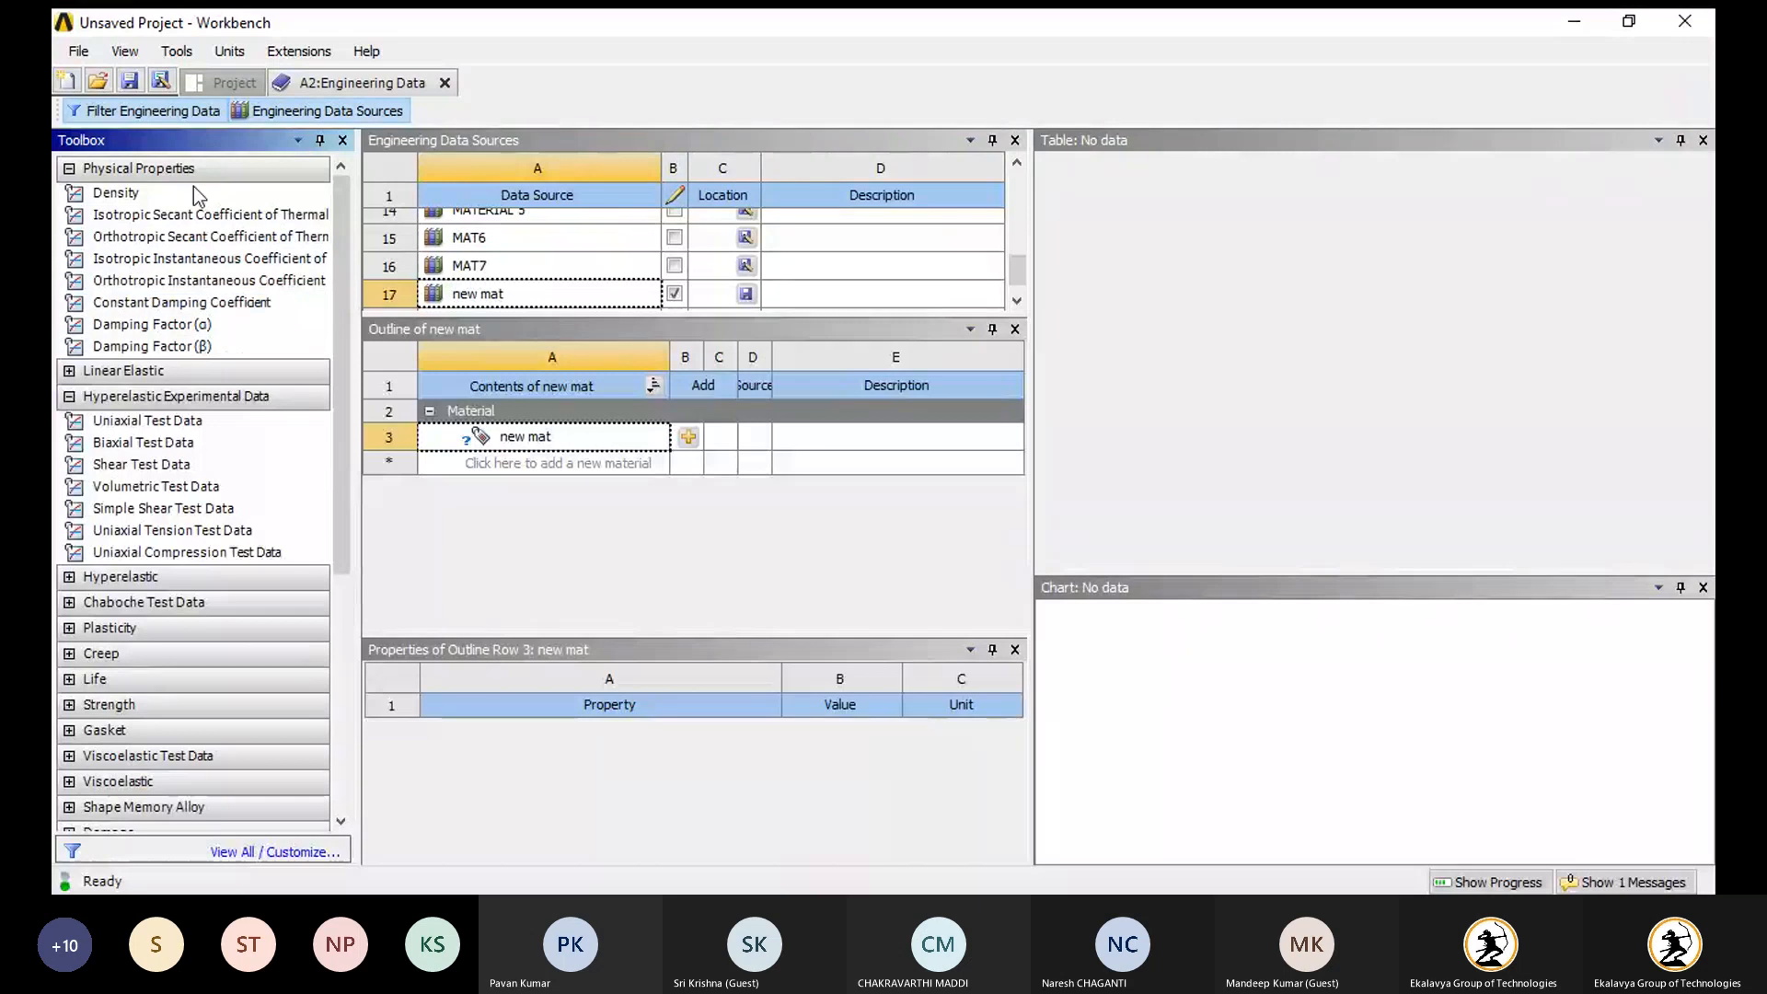
click(69, 168)
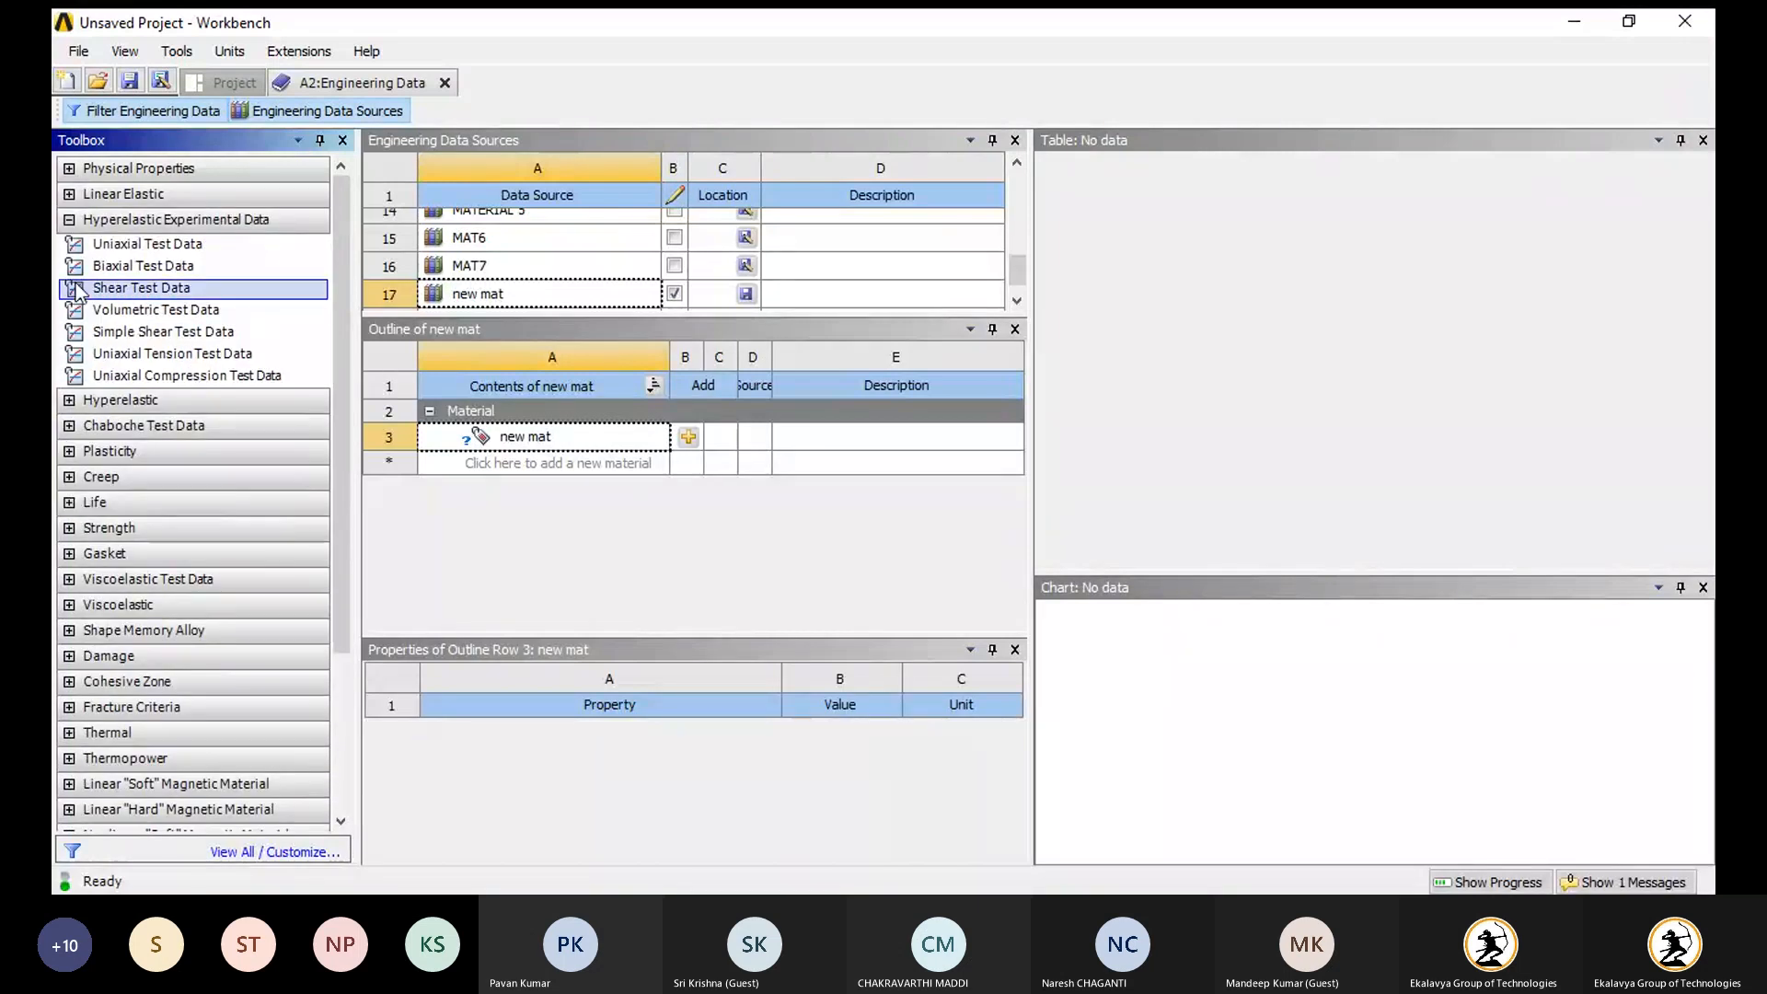
click(69, 220)
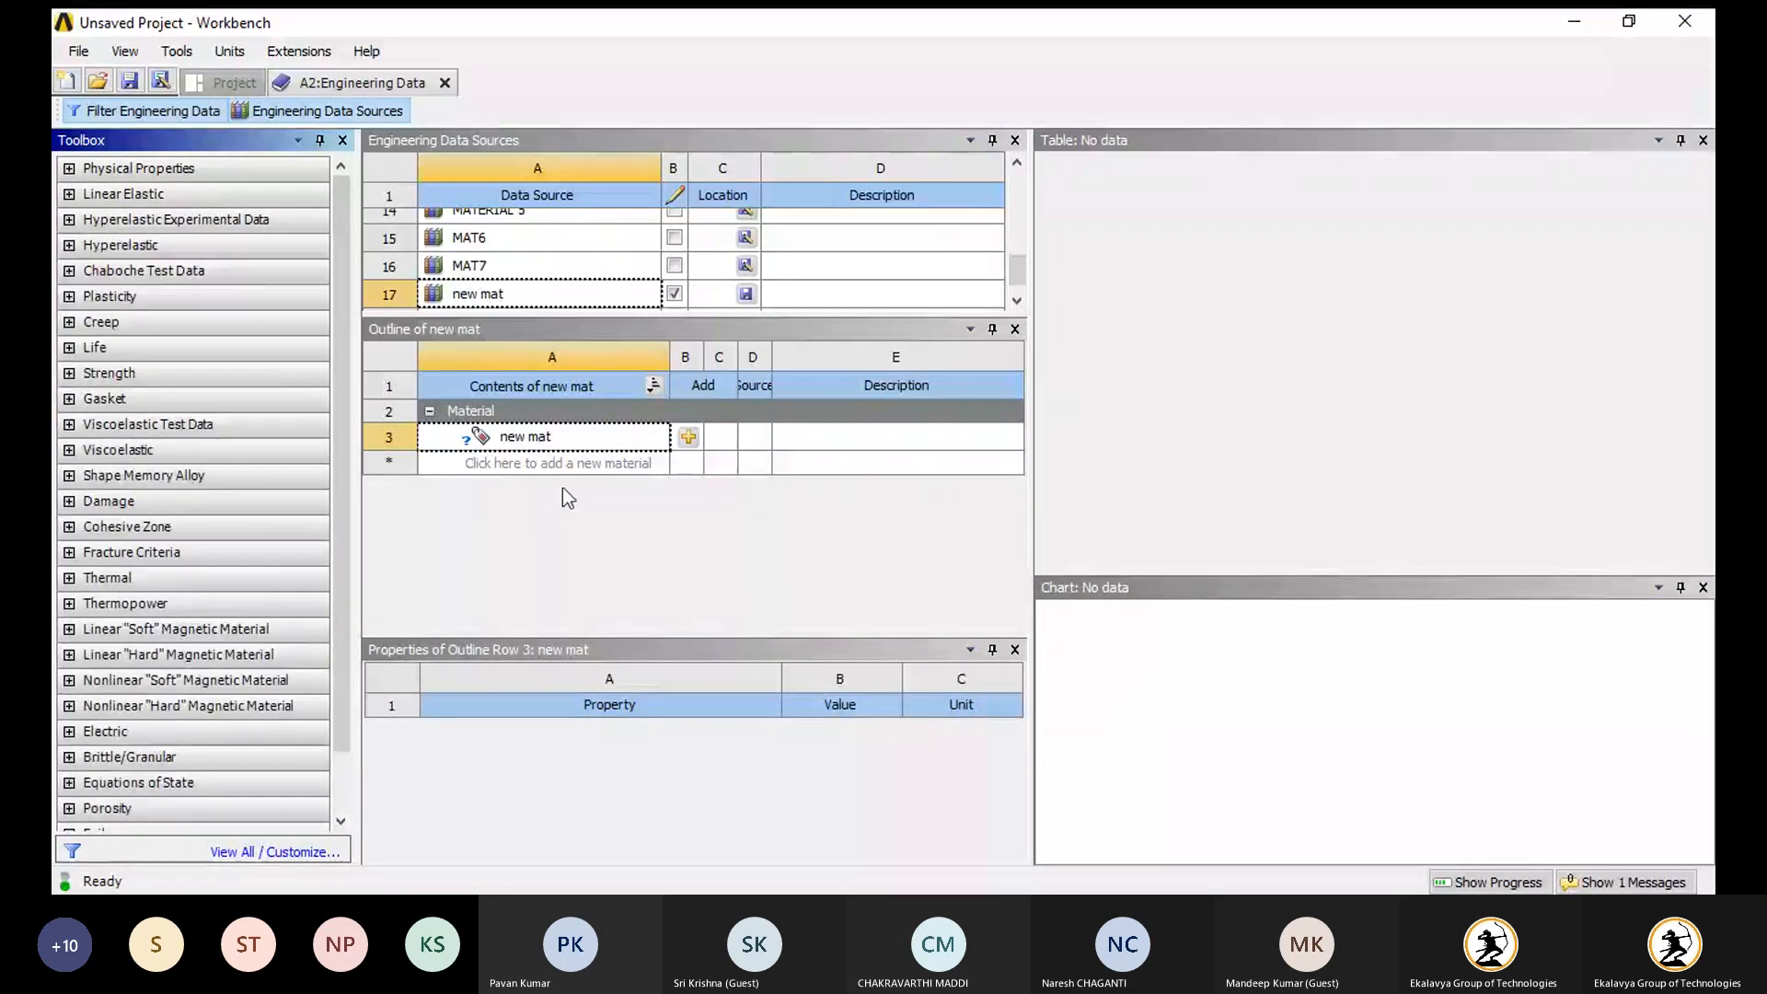
click(69, 169)
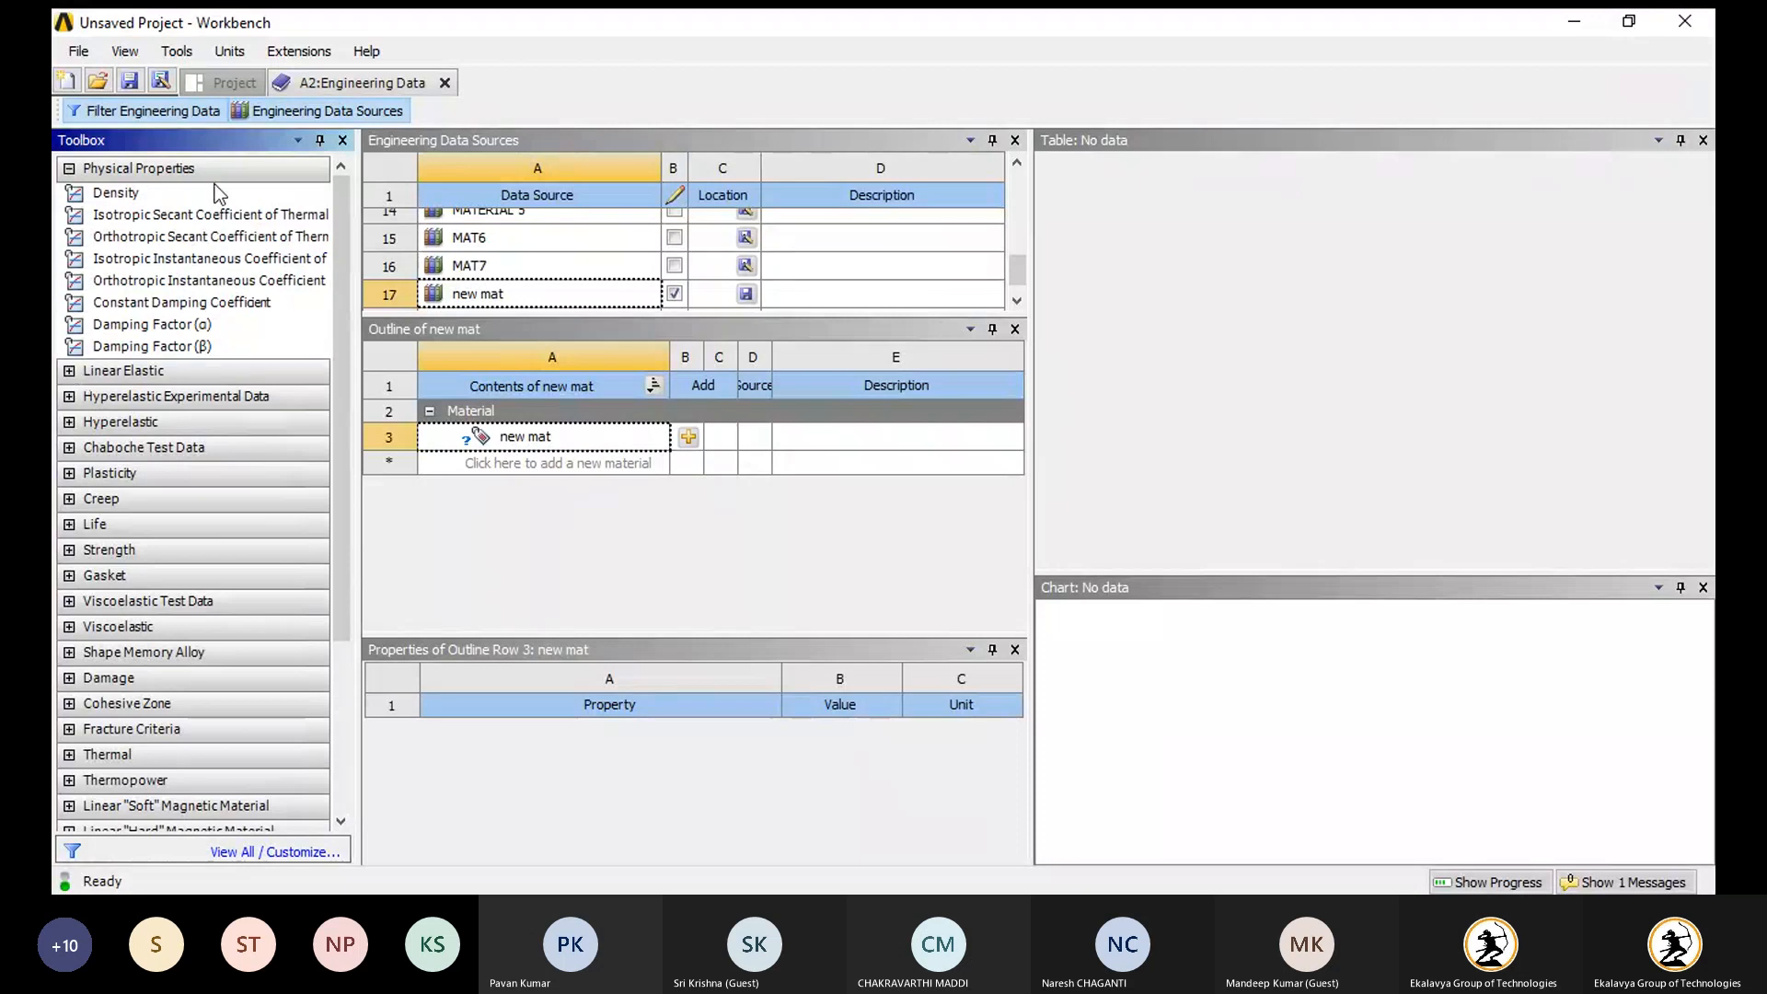
click(235, 82)
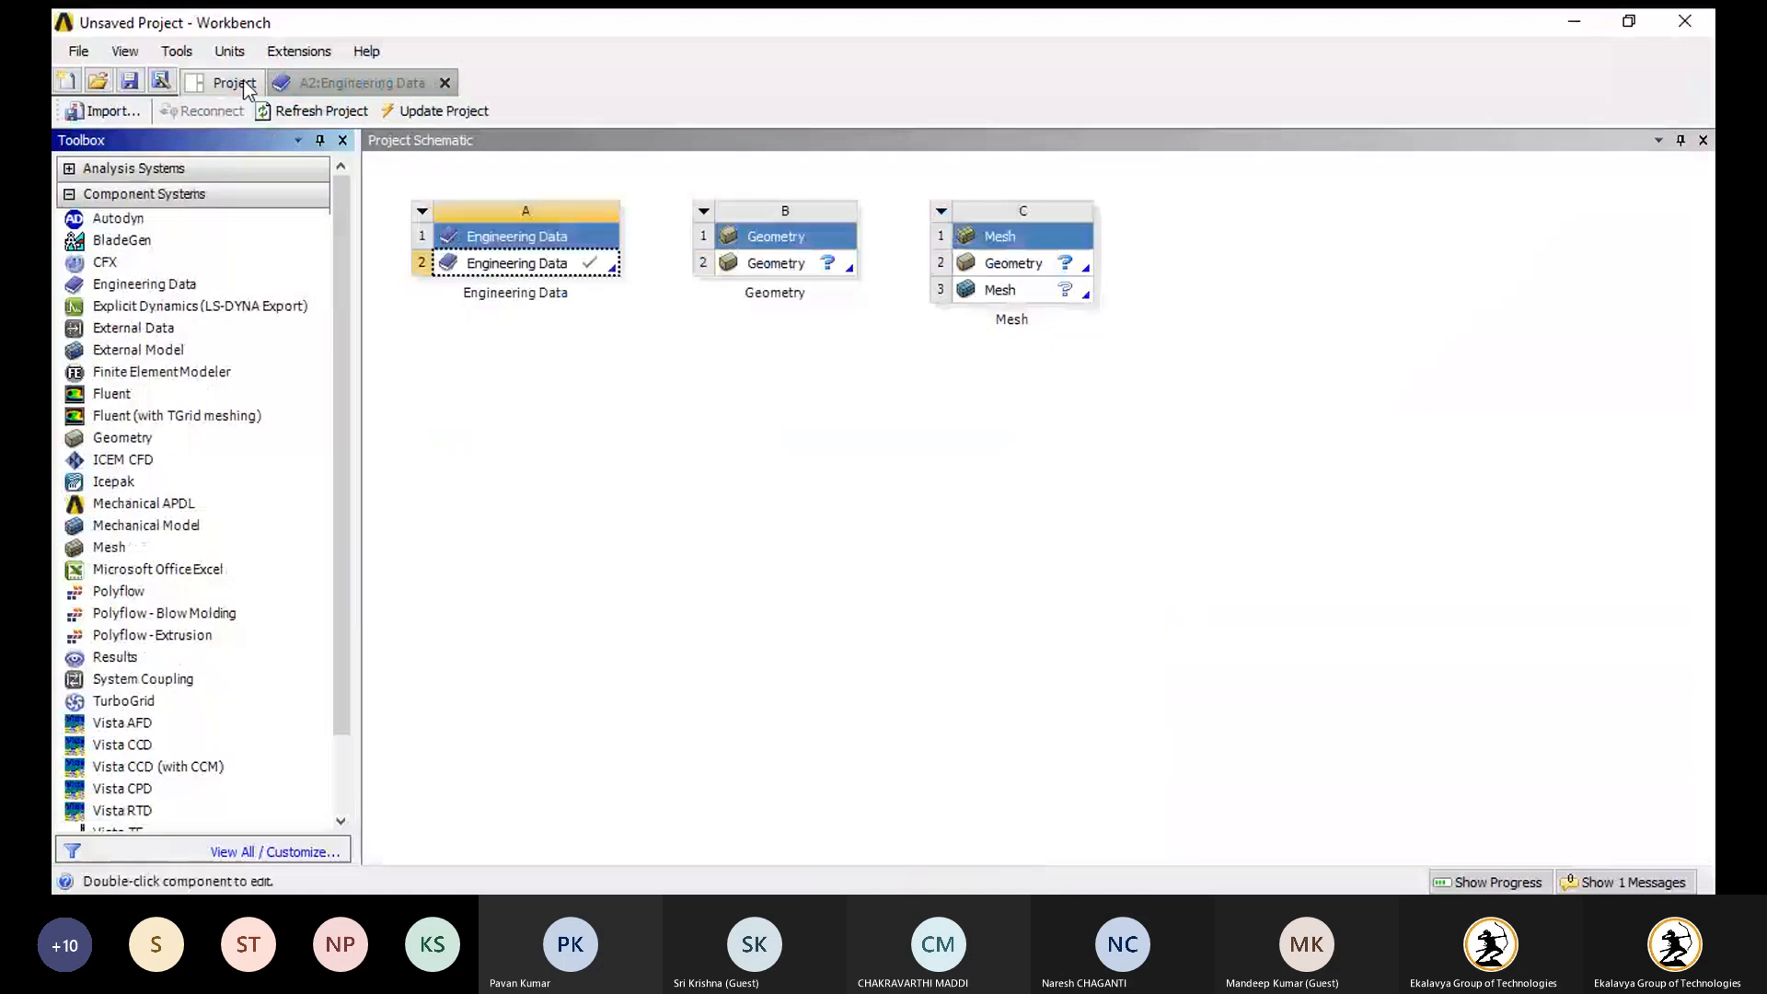
- Open the standalone Geometry component in DesignModeler
double_click(777, 264)
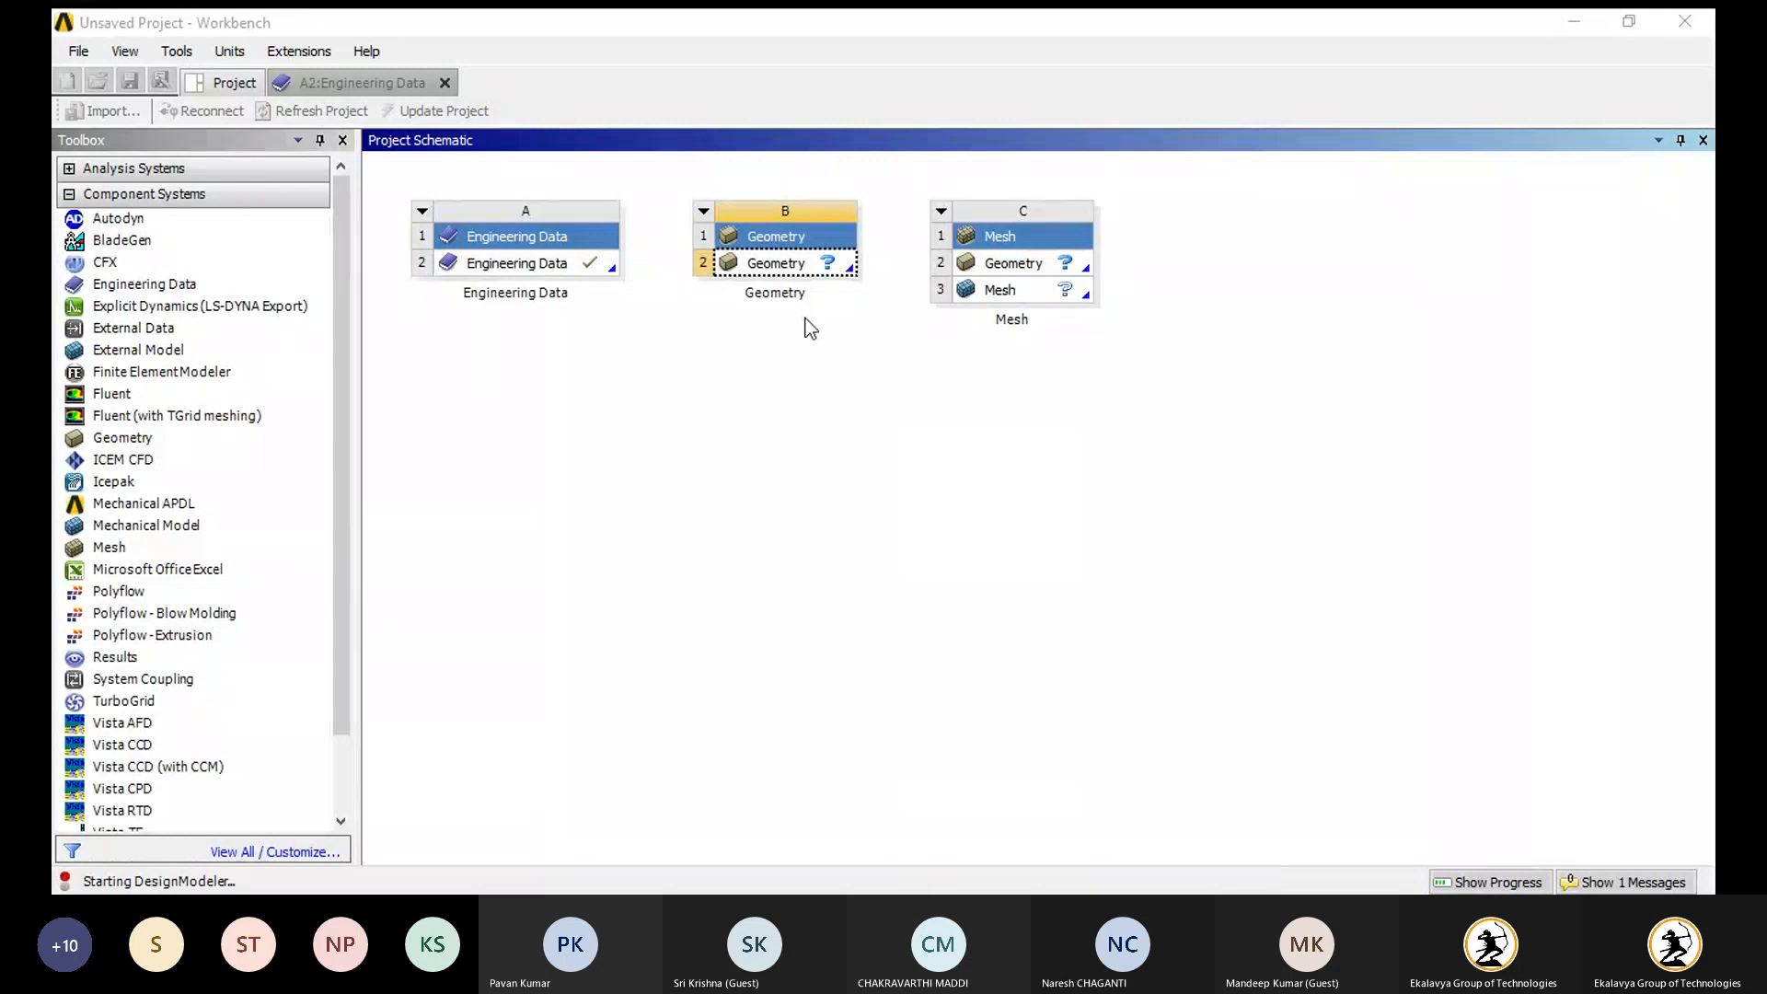
click(813, 263)
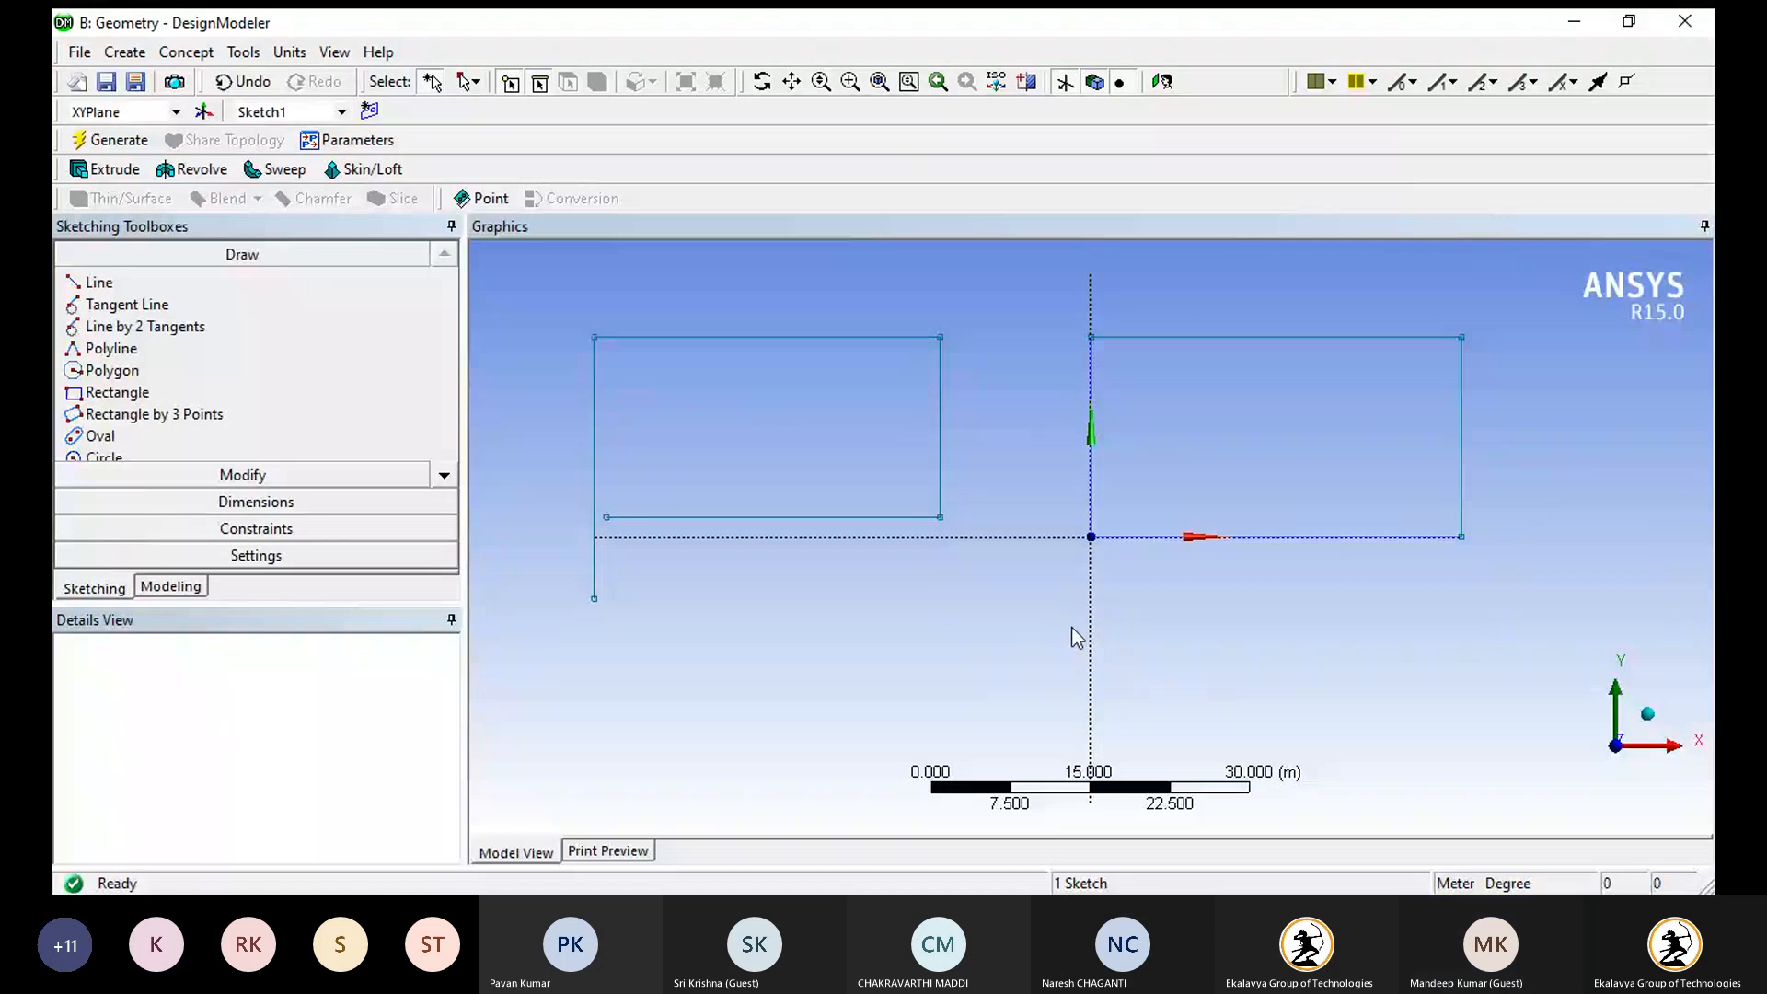
- Trim the vertical edge on the outer side of the sketched shape left of the Y axis
click(237, 475)
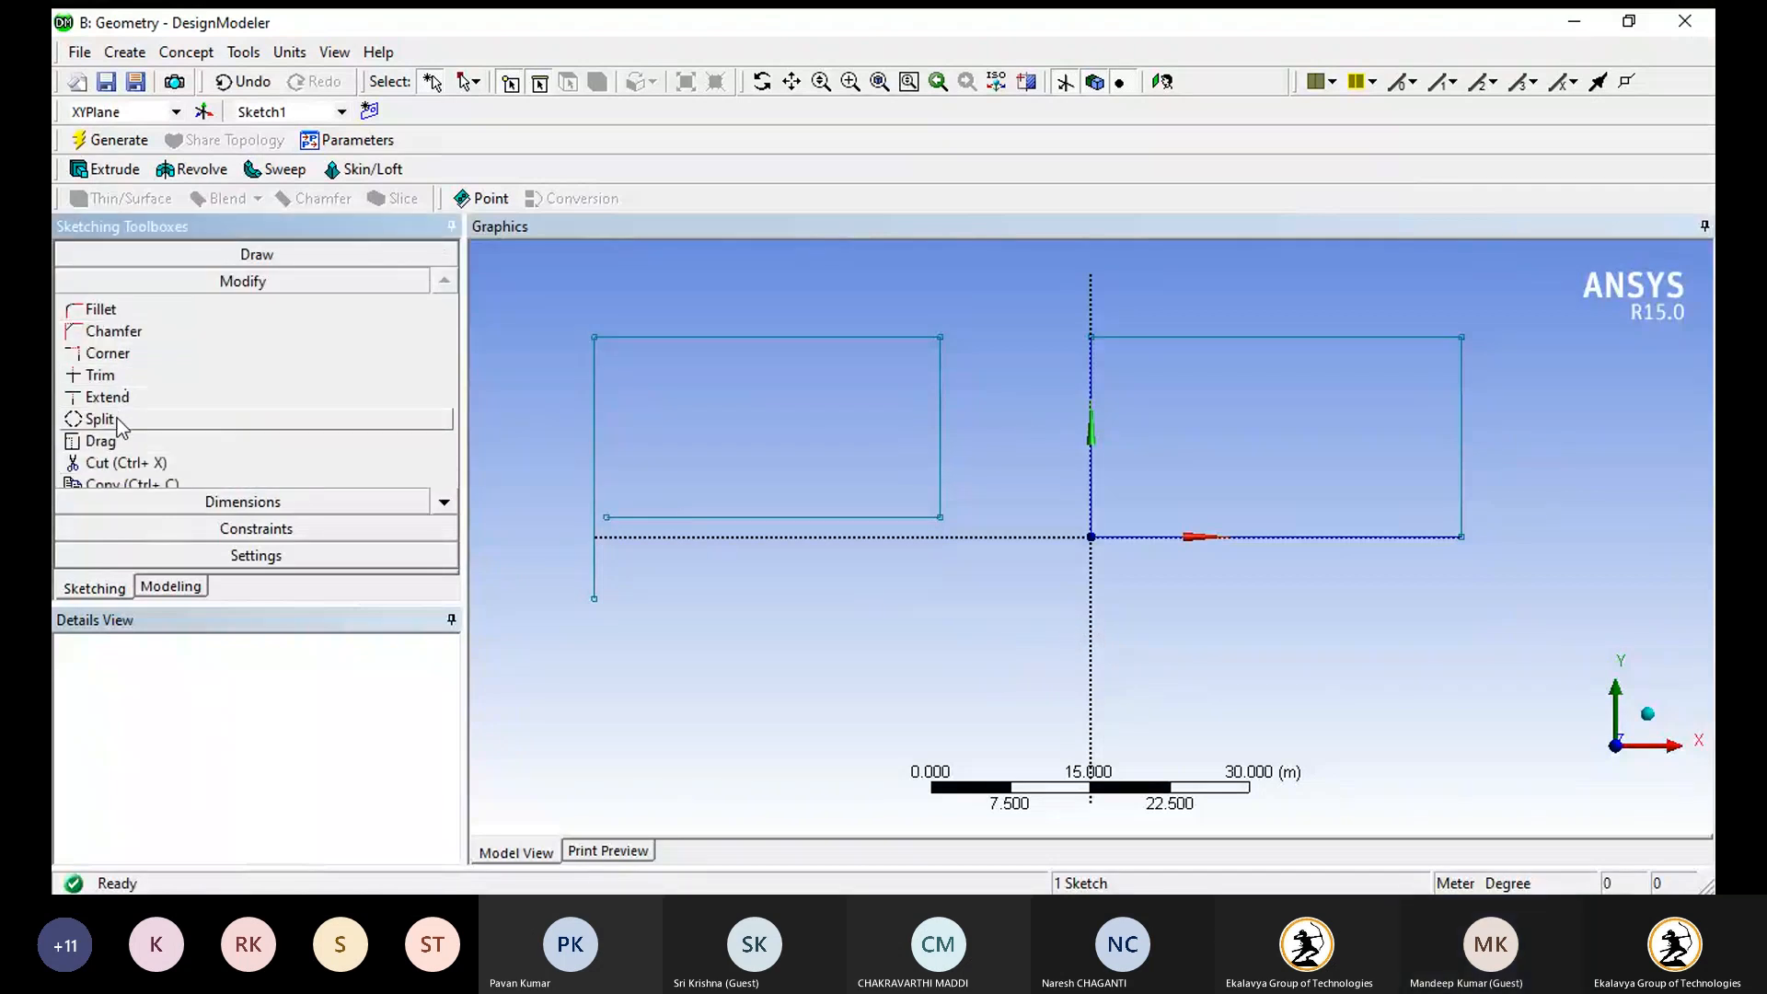
click(96, 376)
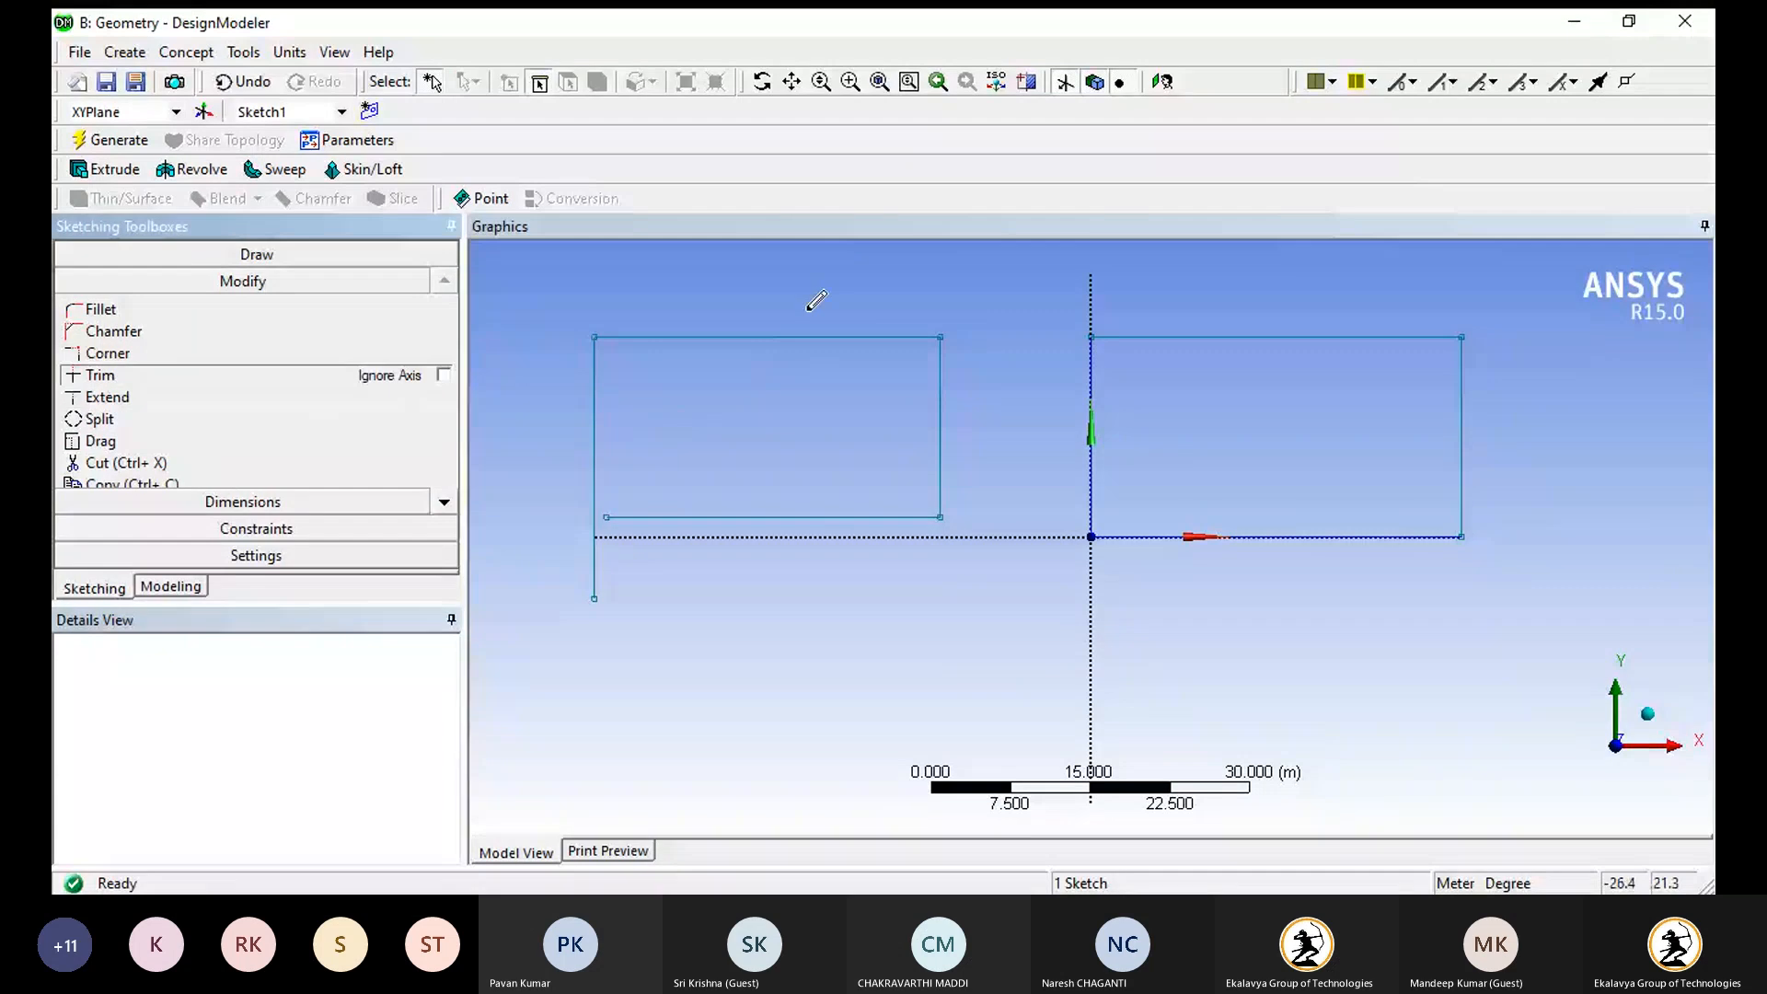
click(596, 418)
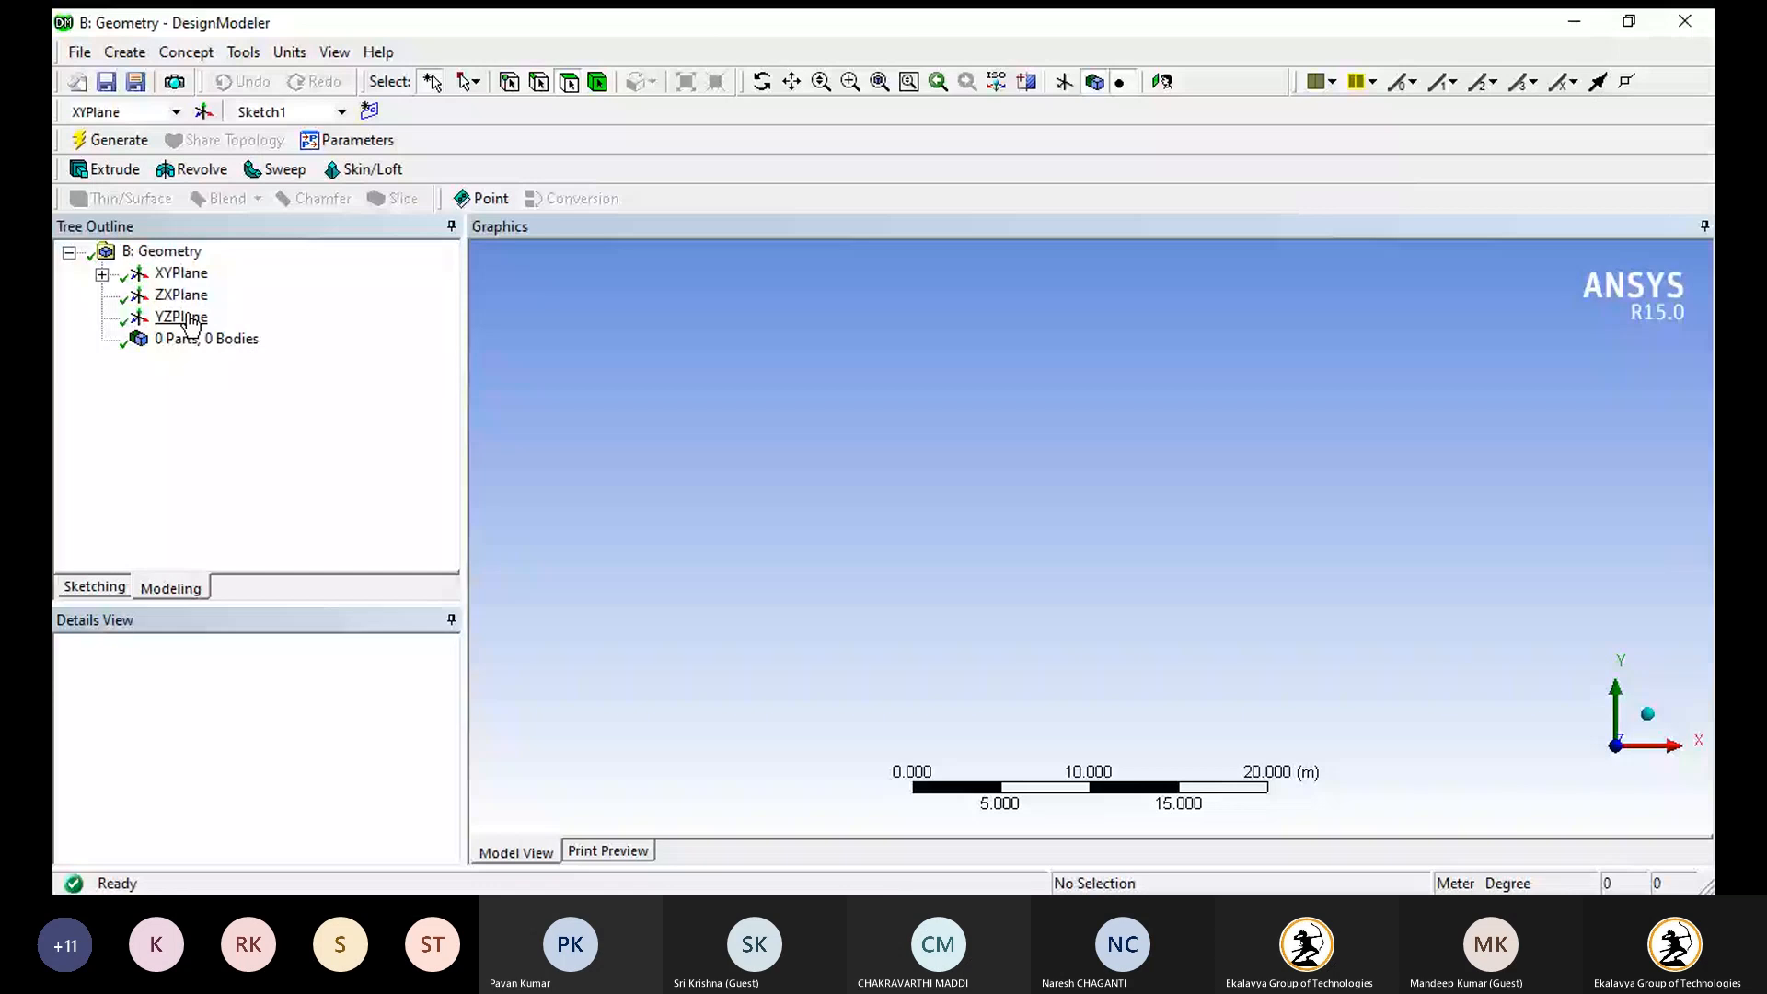
- Return to sketching on the XYPlane and trim away all remaining lines of the shape left of the Y axis
click(184, 274)
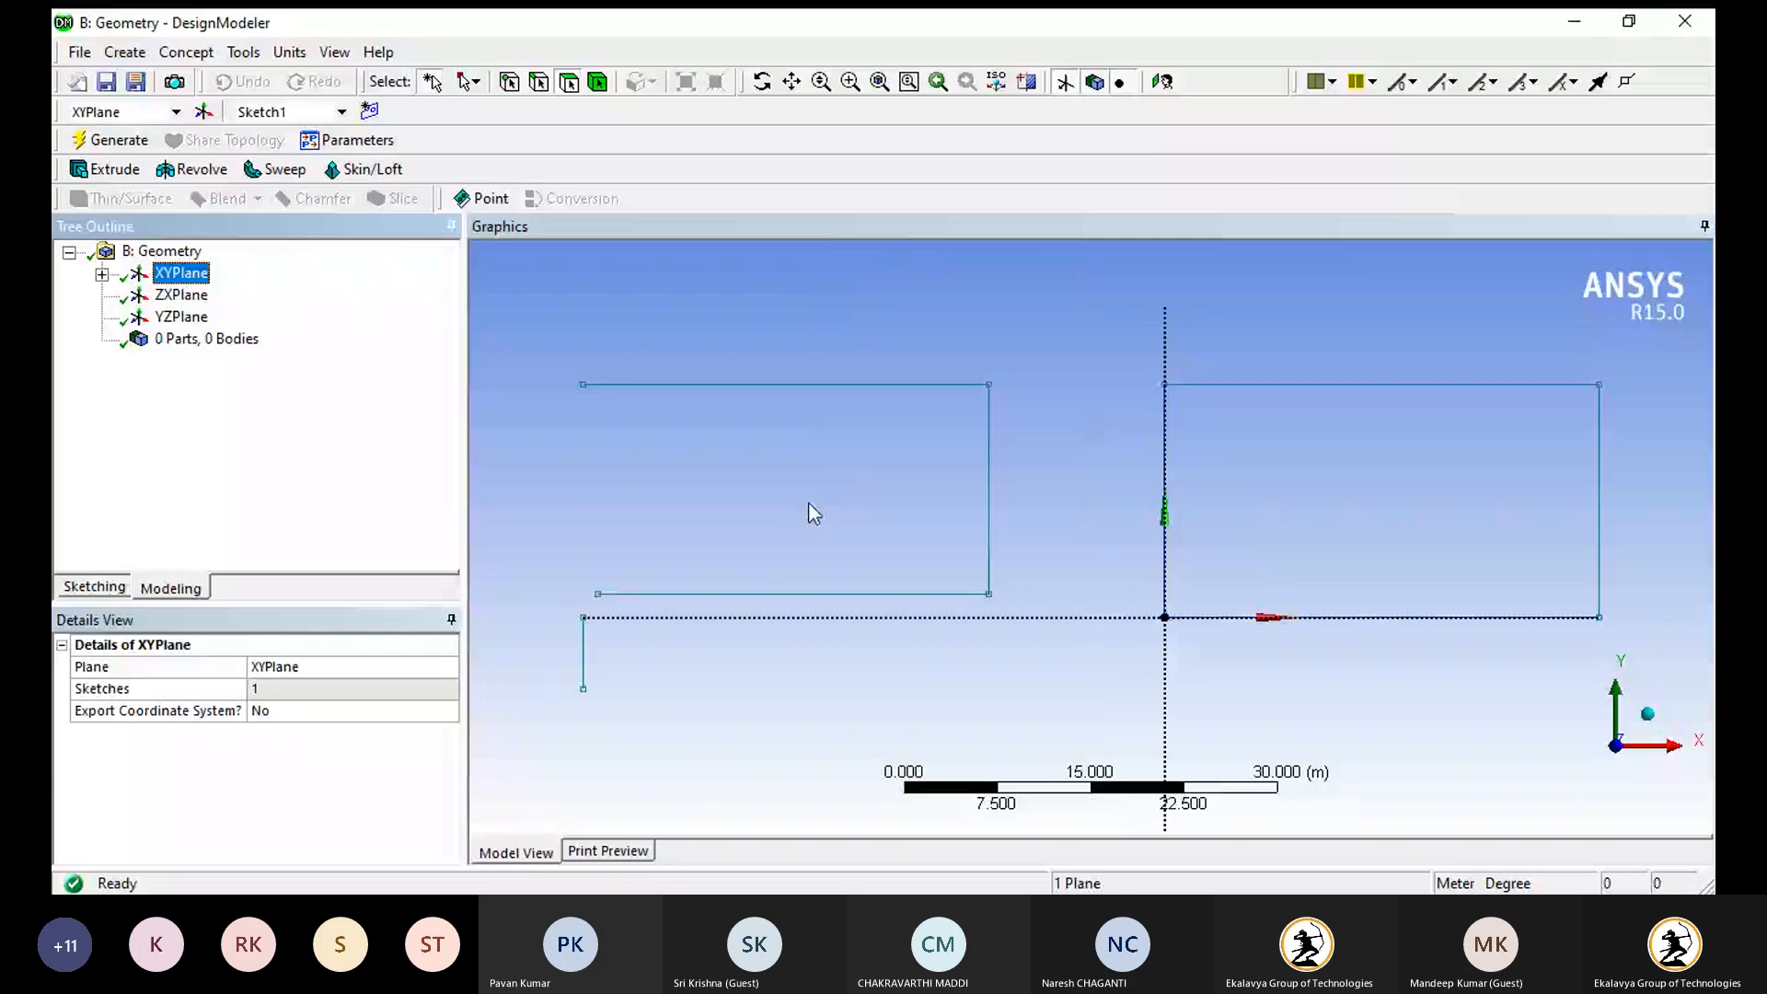
click(93, 588)
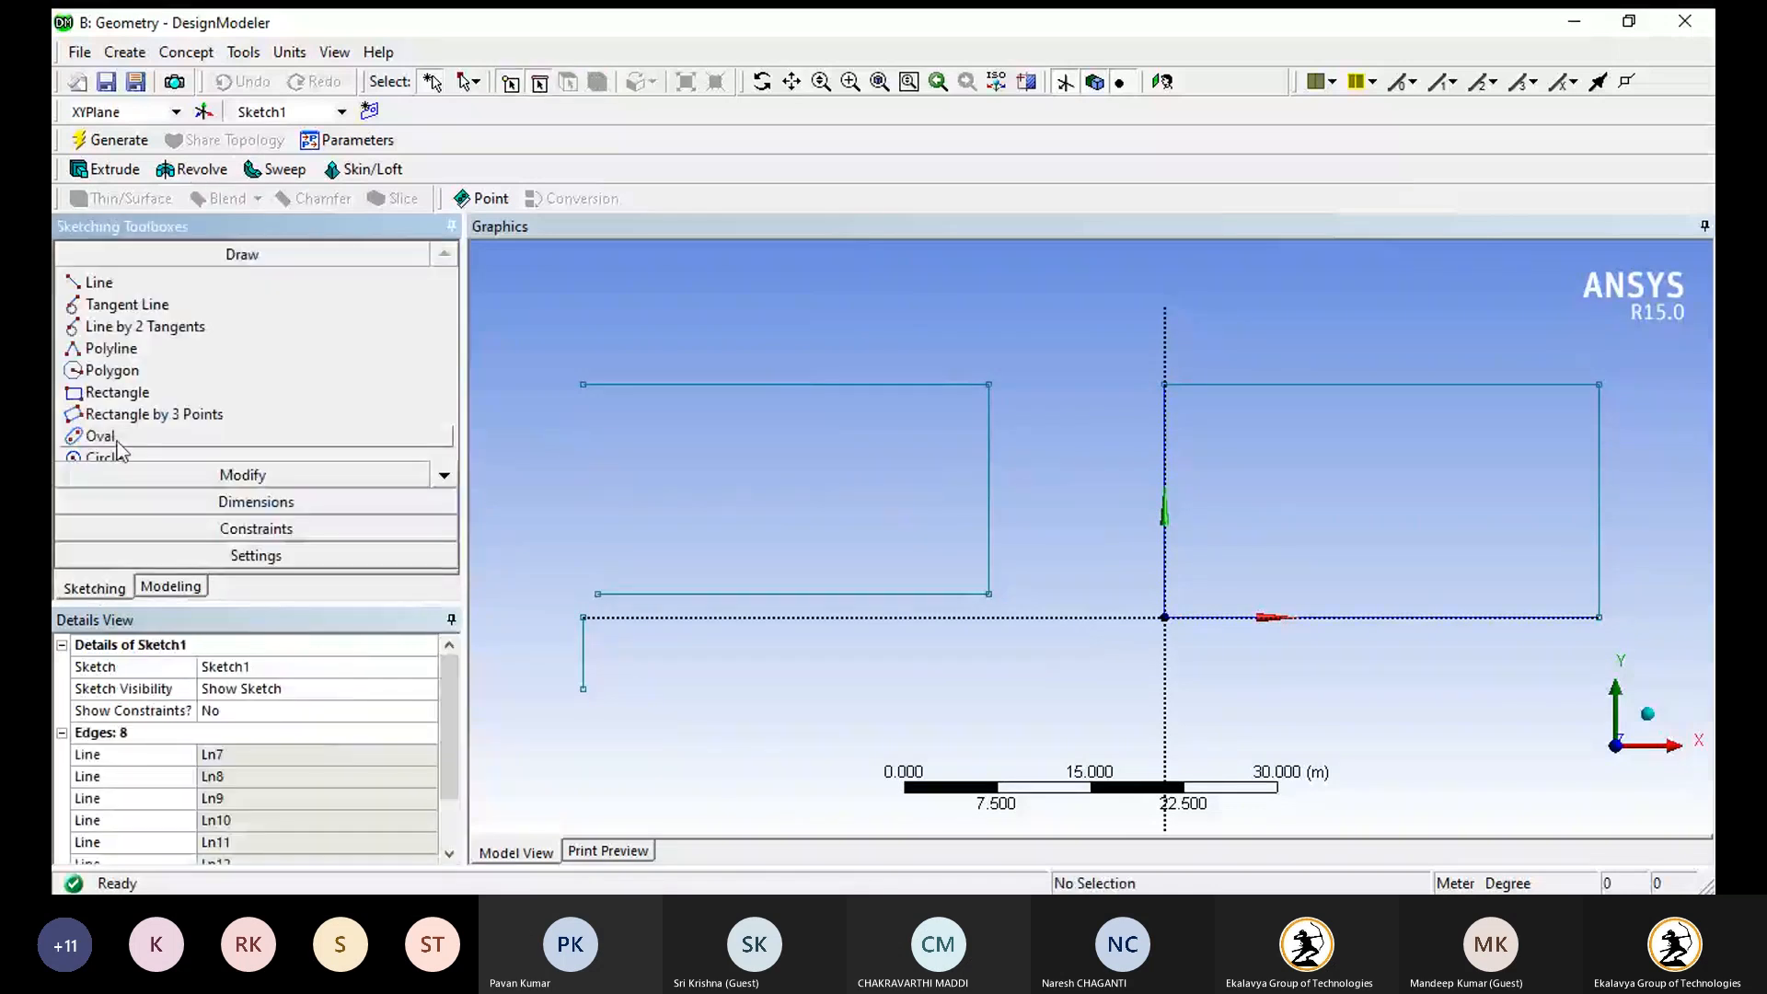
click(152, 479)
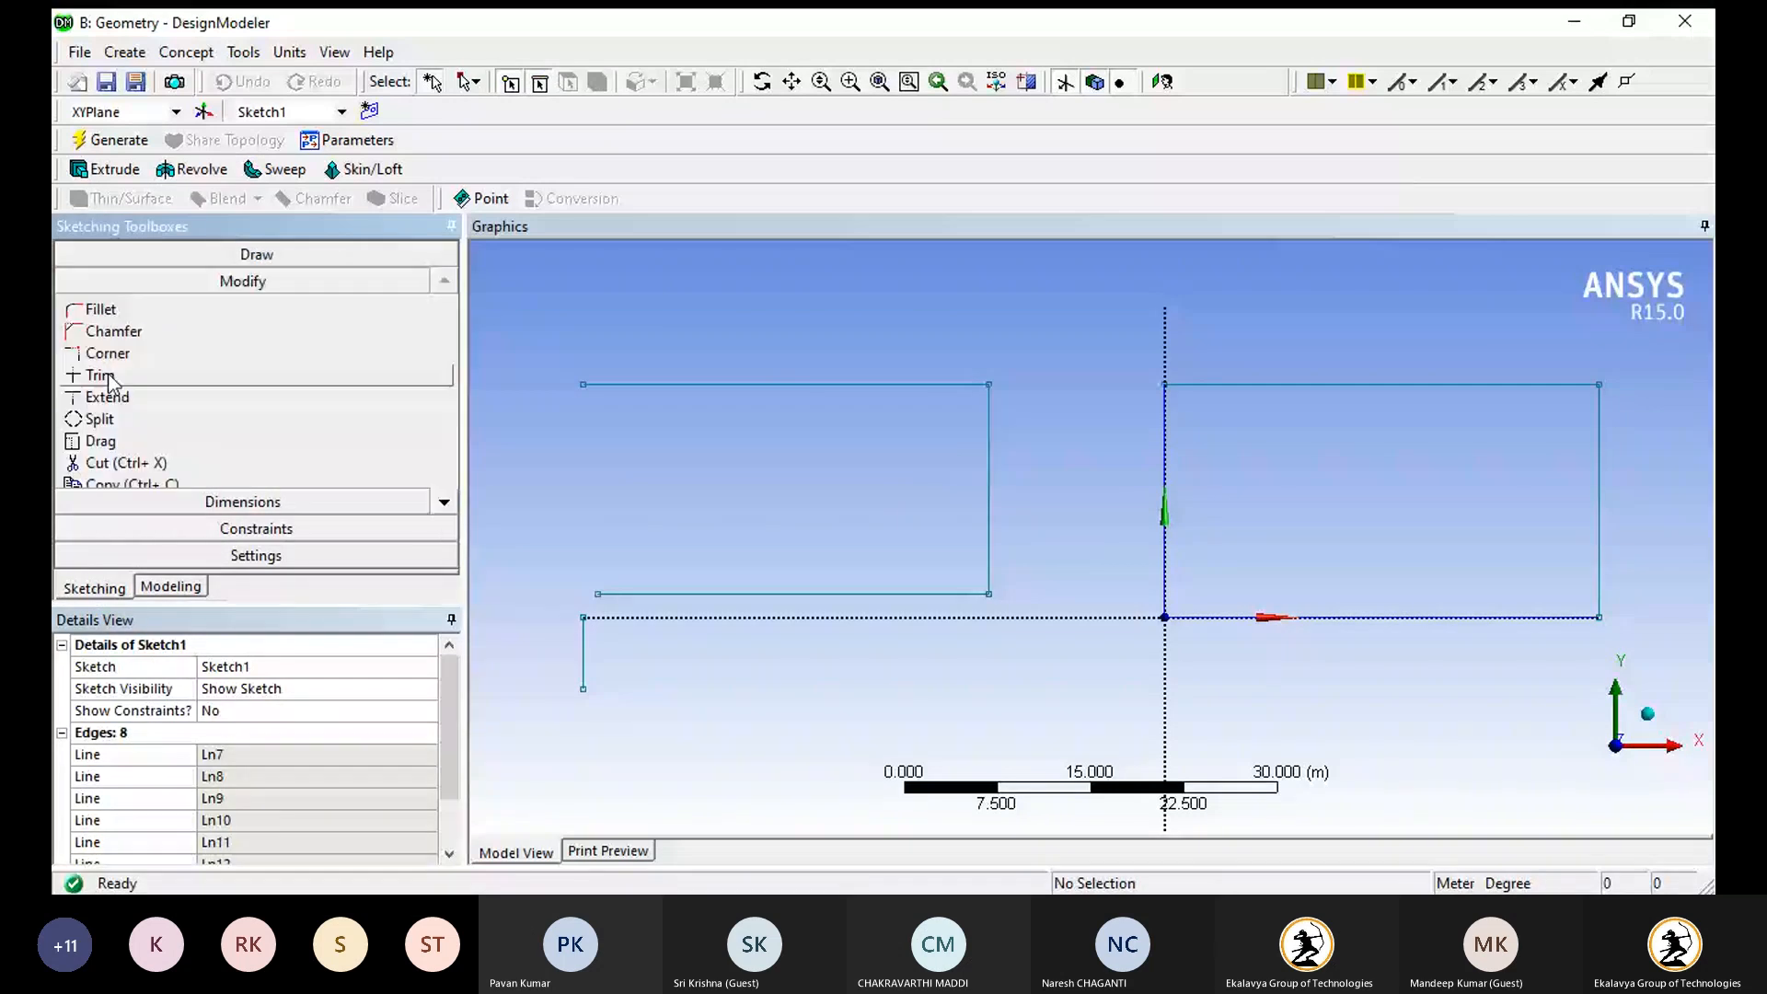
click(100, 375)
click(957, 385)
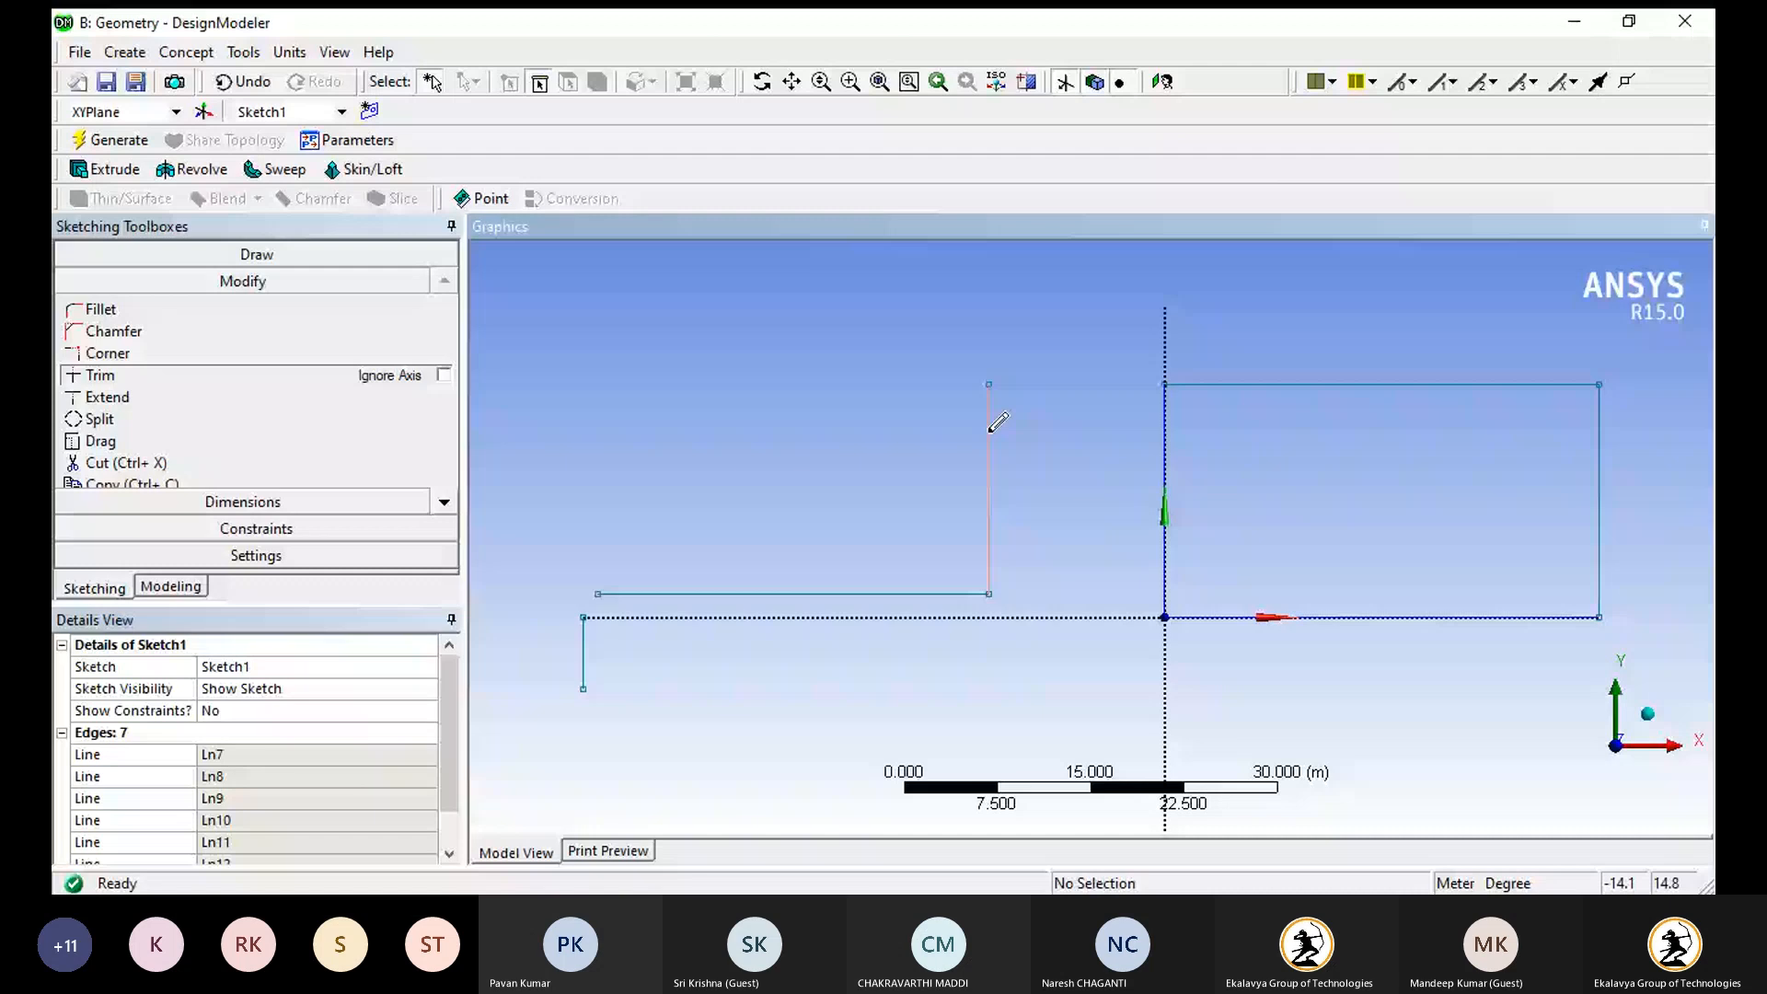
click(989, 432)
click(856, 593)
click(584, 646)
- Trim away all four sides of the rectangle that starts at the origin, leaving the sketch empty
click(1228, 616)
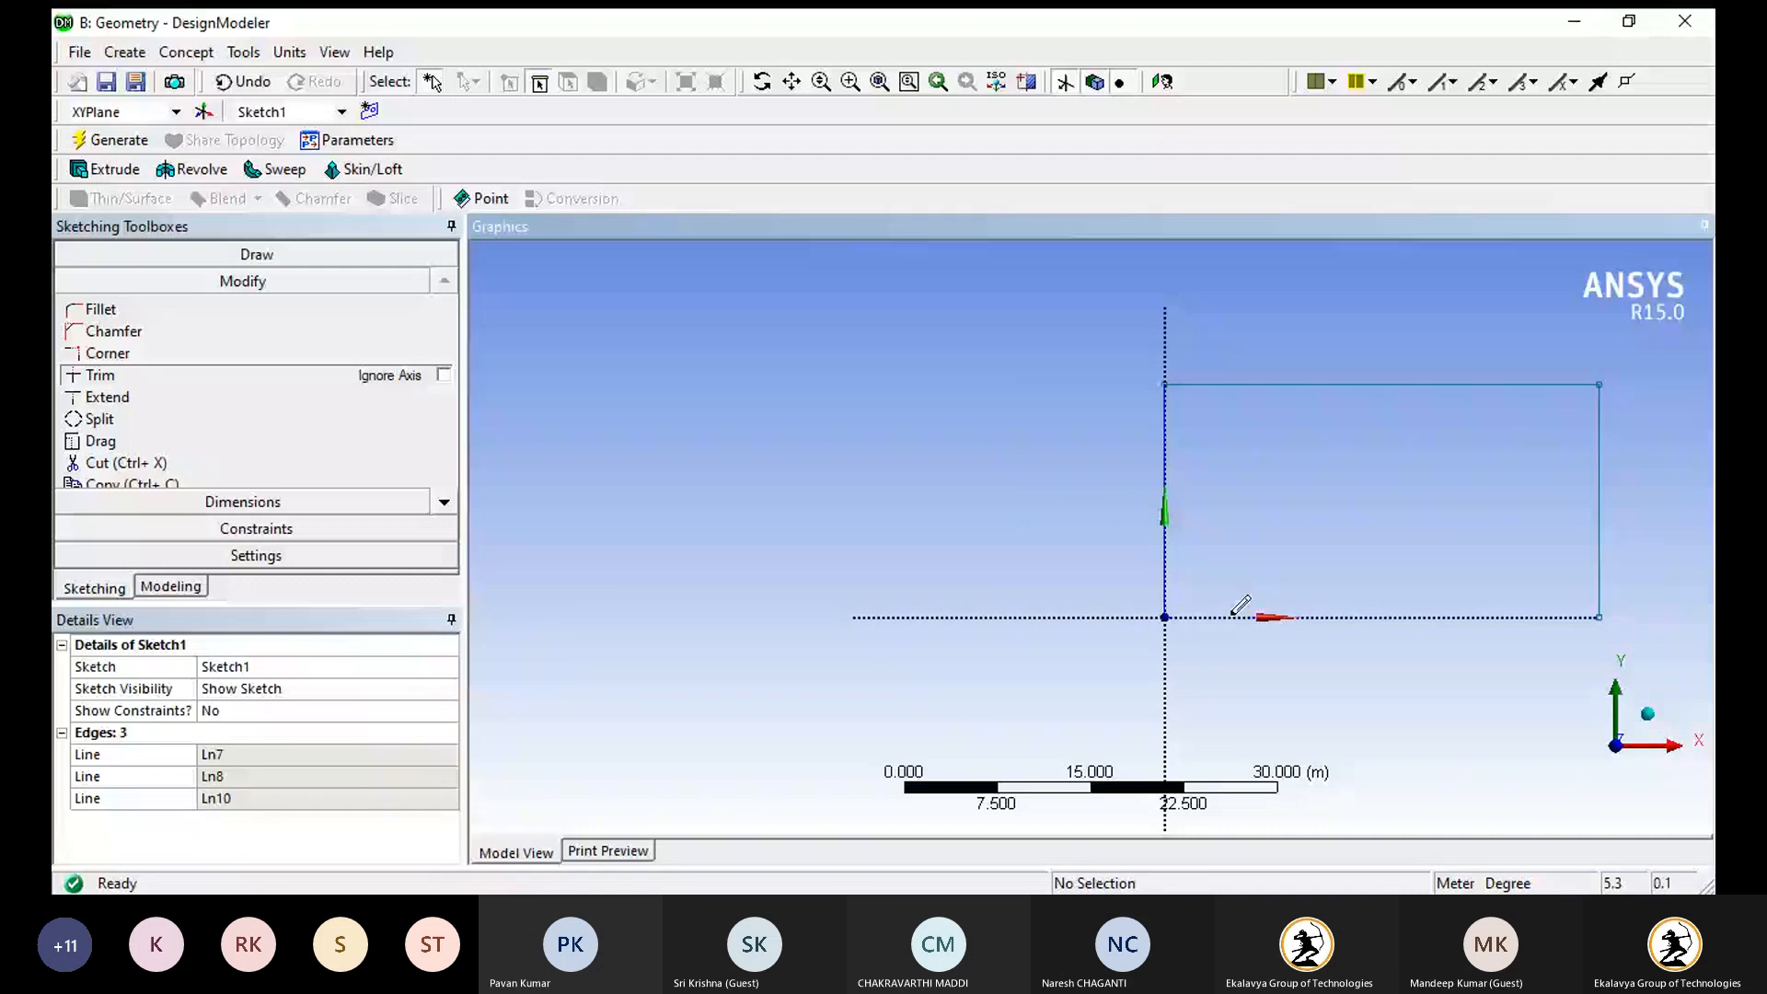
click(1167, 451)
click(1240, 383)
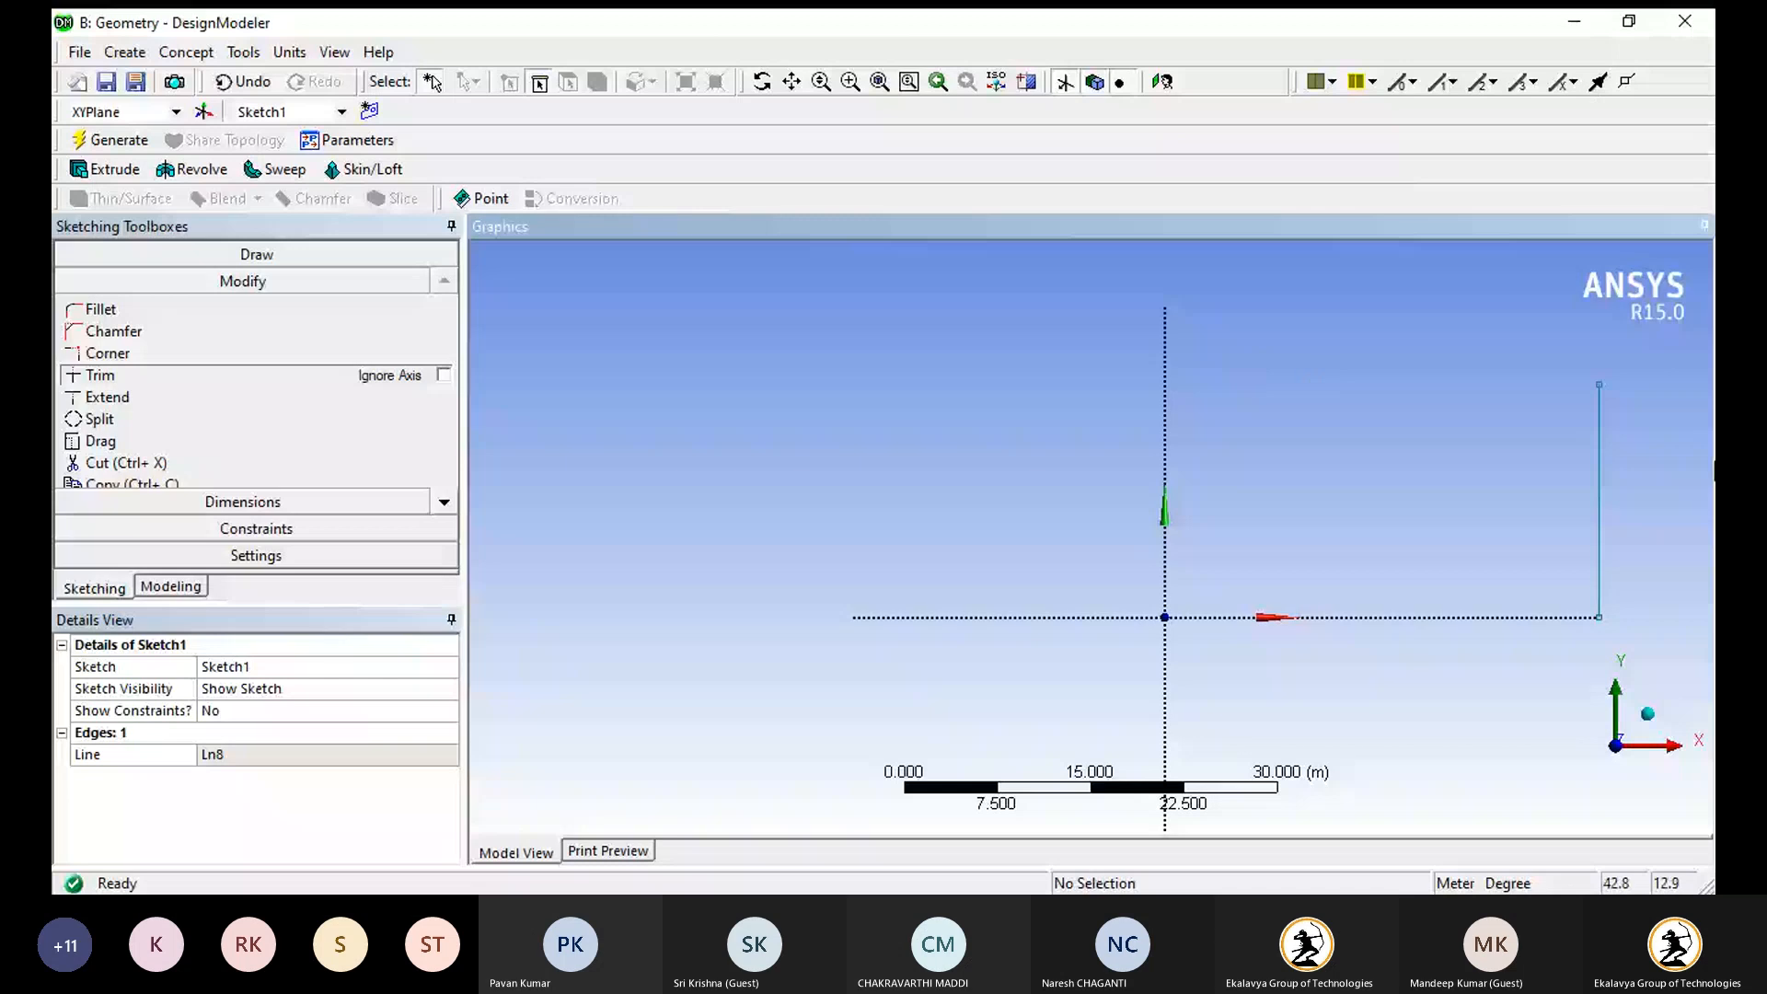
click(1599, 491)
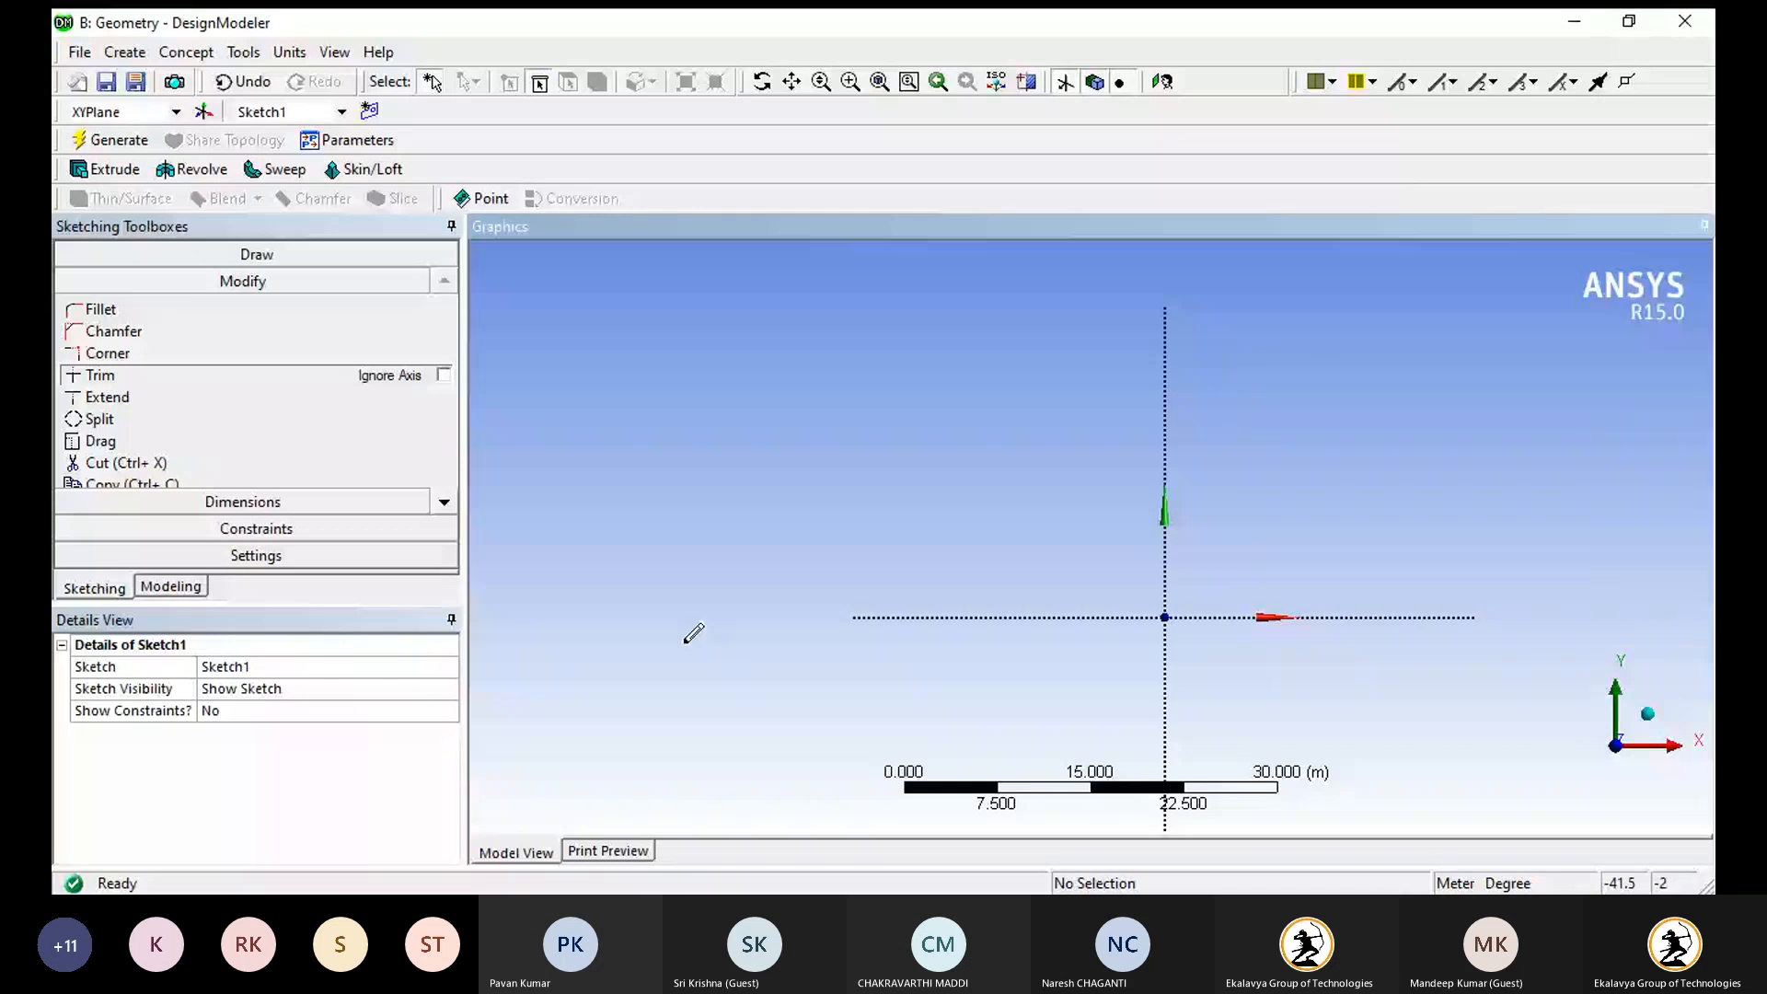
- Draw a closed four-sided outline left of the Y axis with single lines, about 15 m wide and 9 m high, with a slanted bottom edge
click(257, 254)
click(98, 283)
click(754, 361)
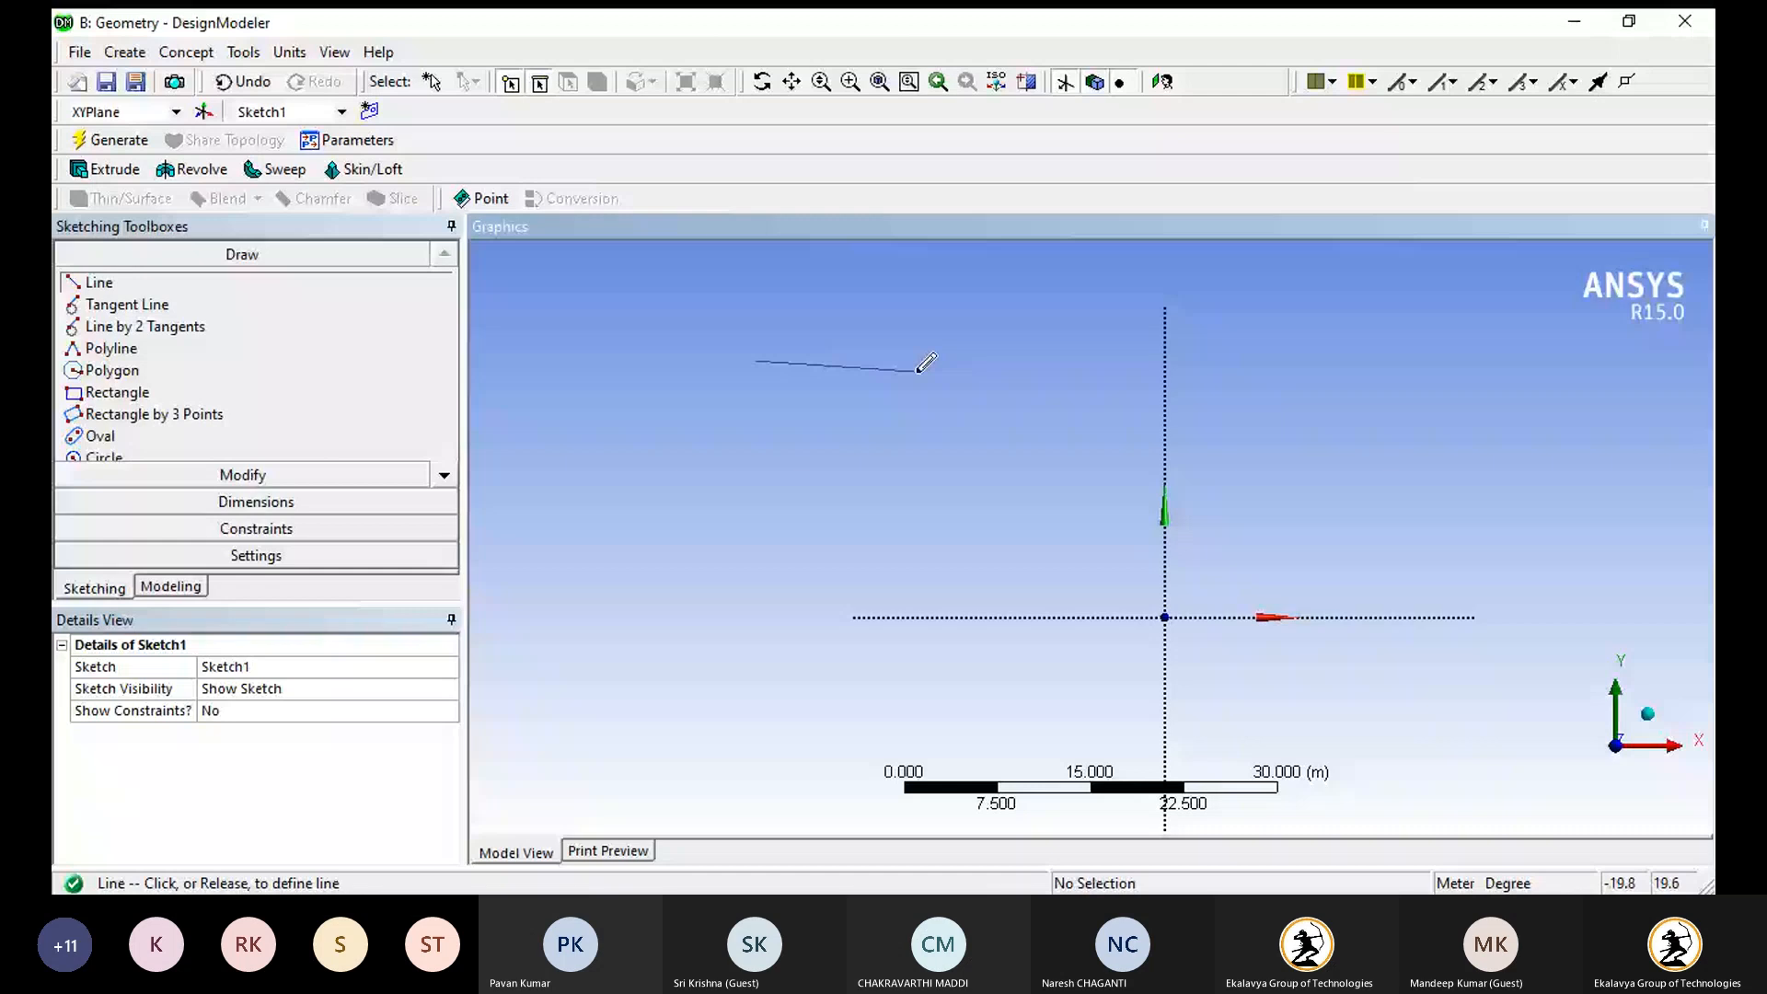
click(937, 362)
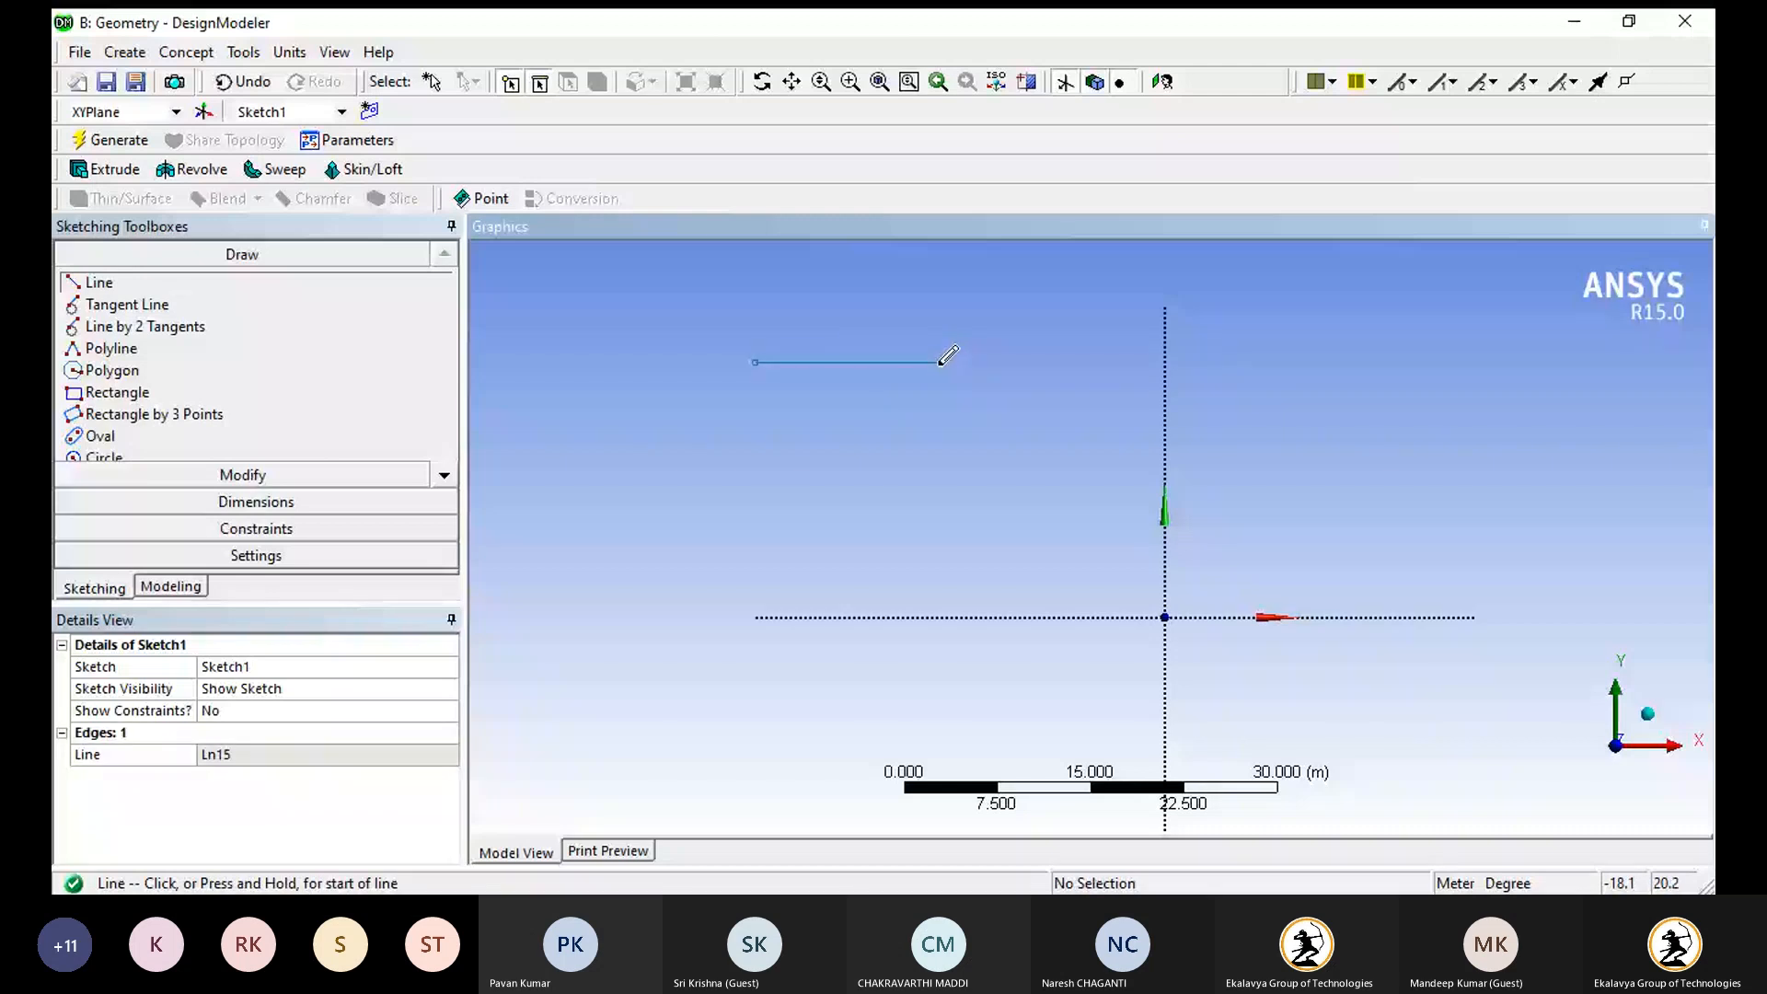
click(940, 362)
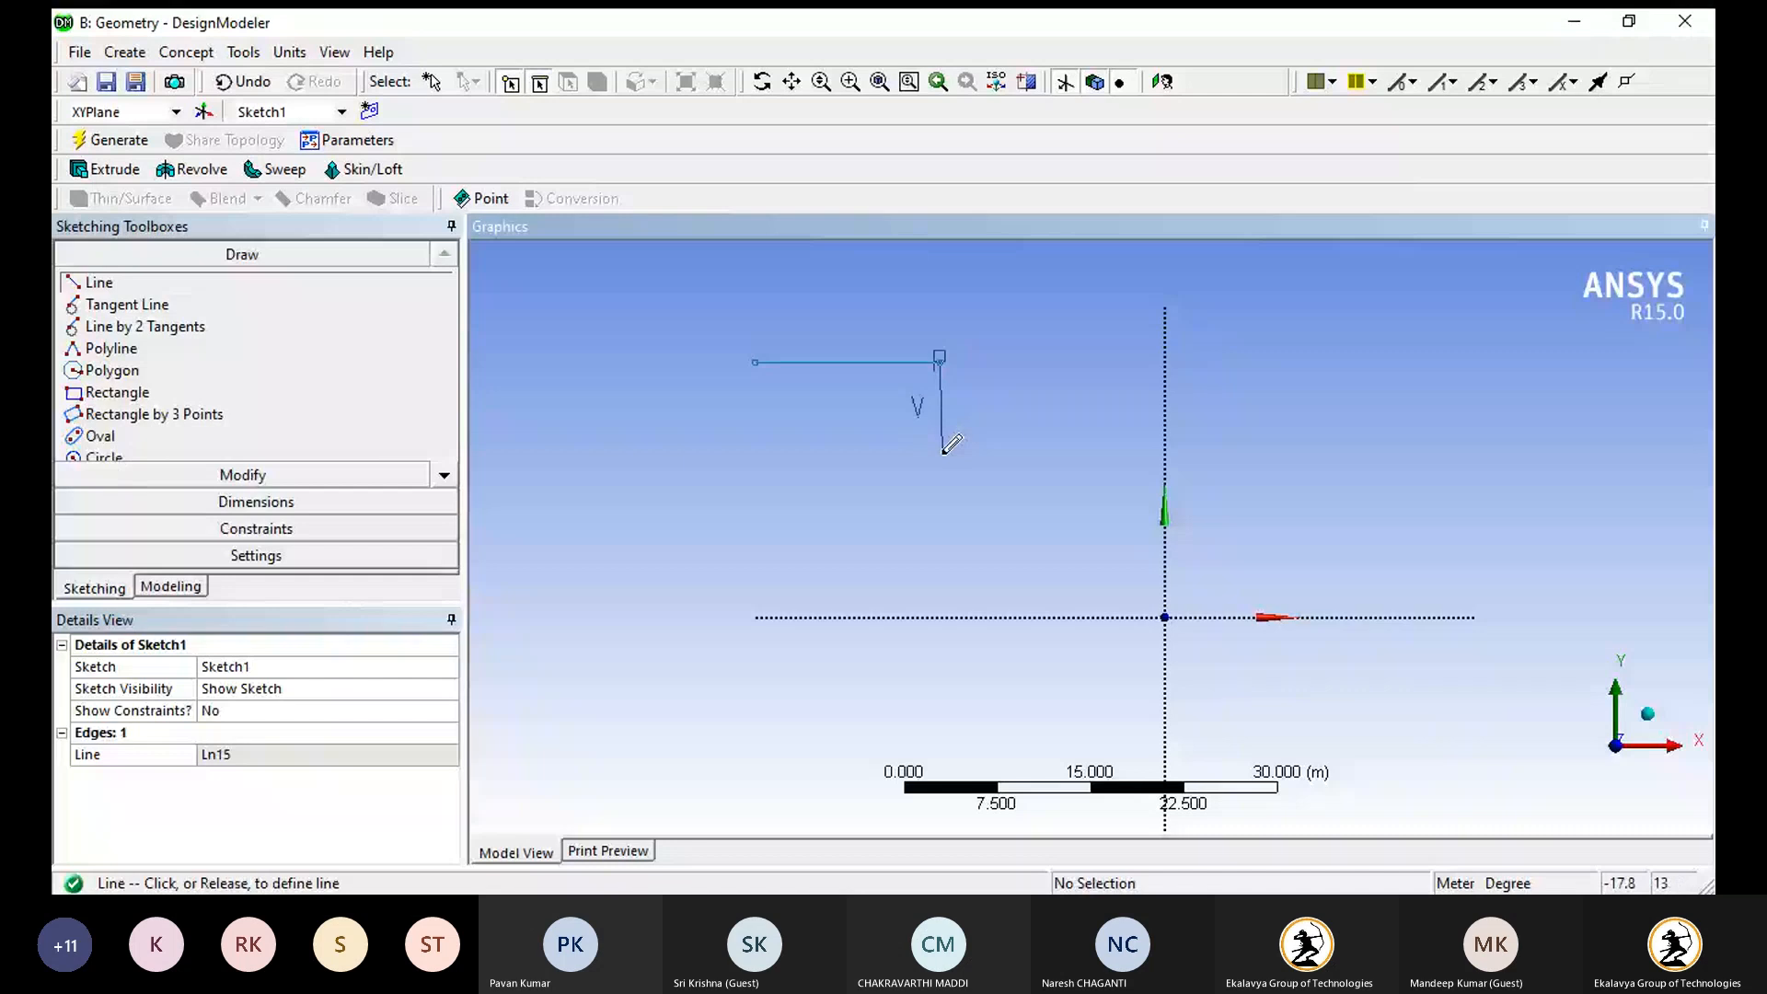
click(939, 462)
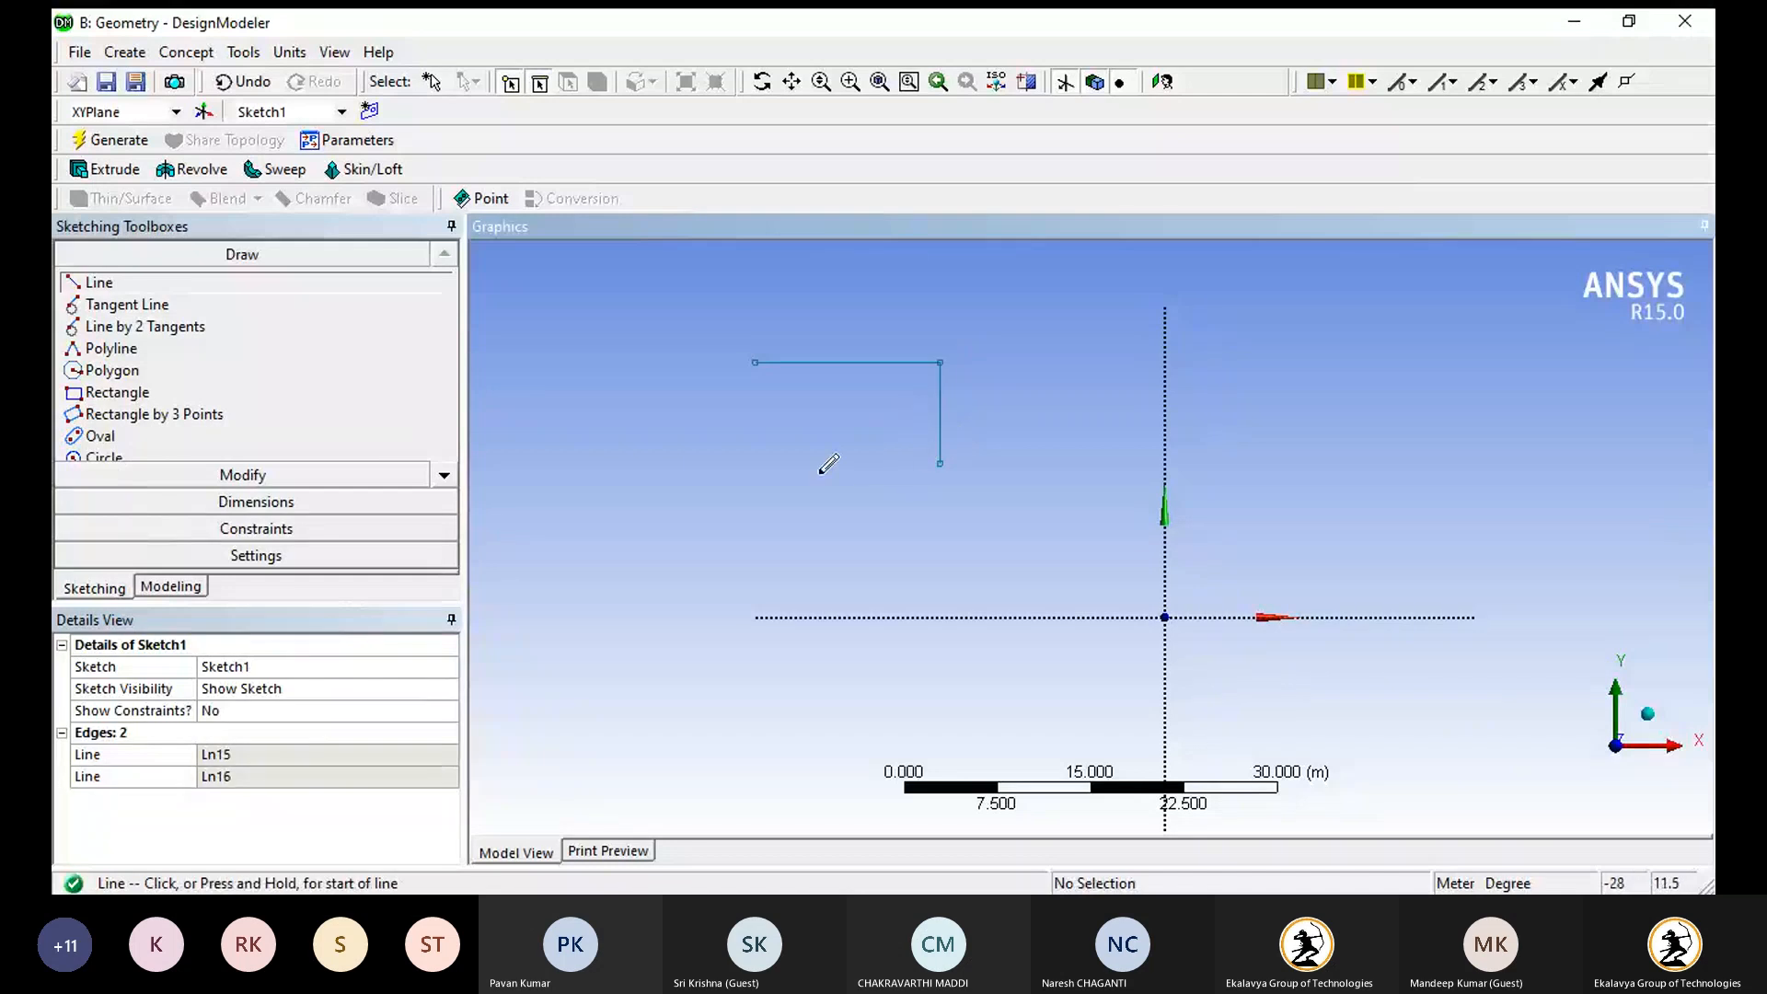
click(755, 359)
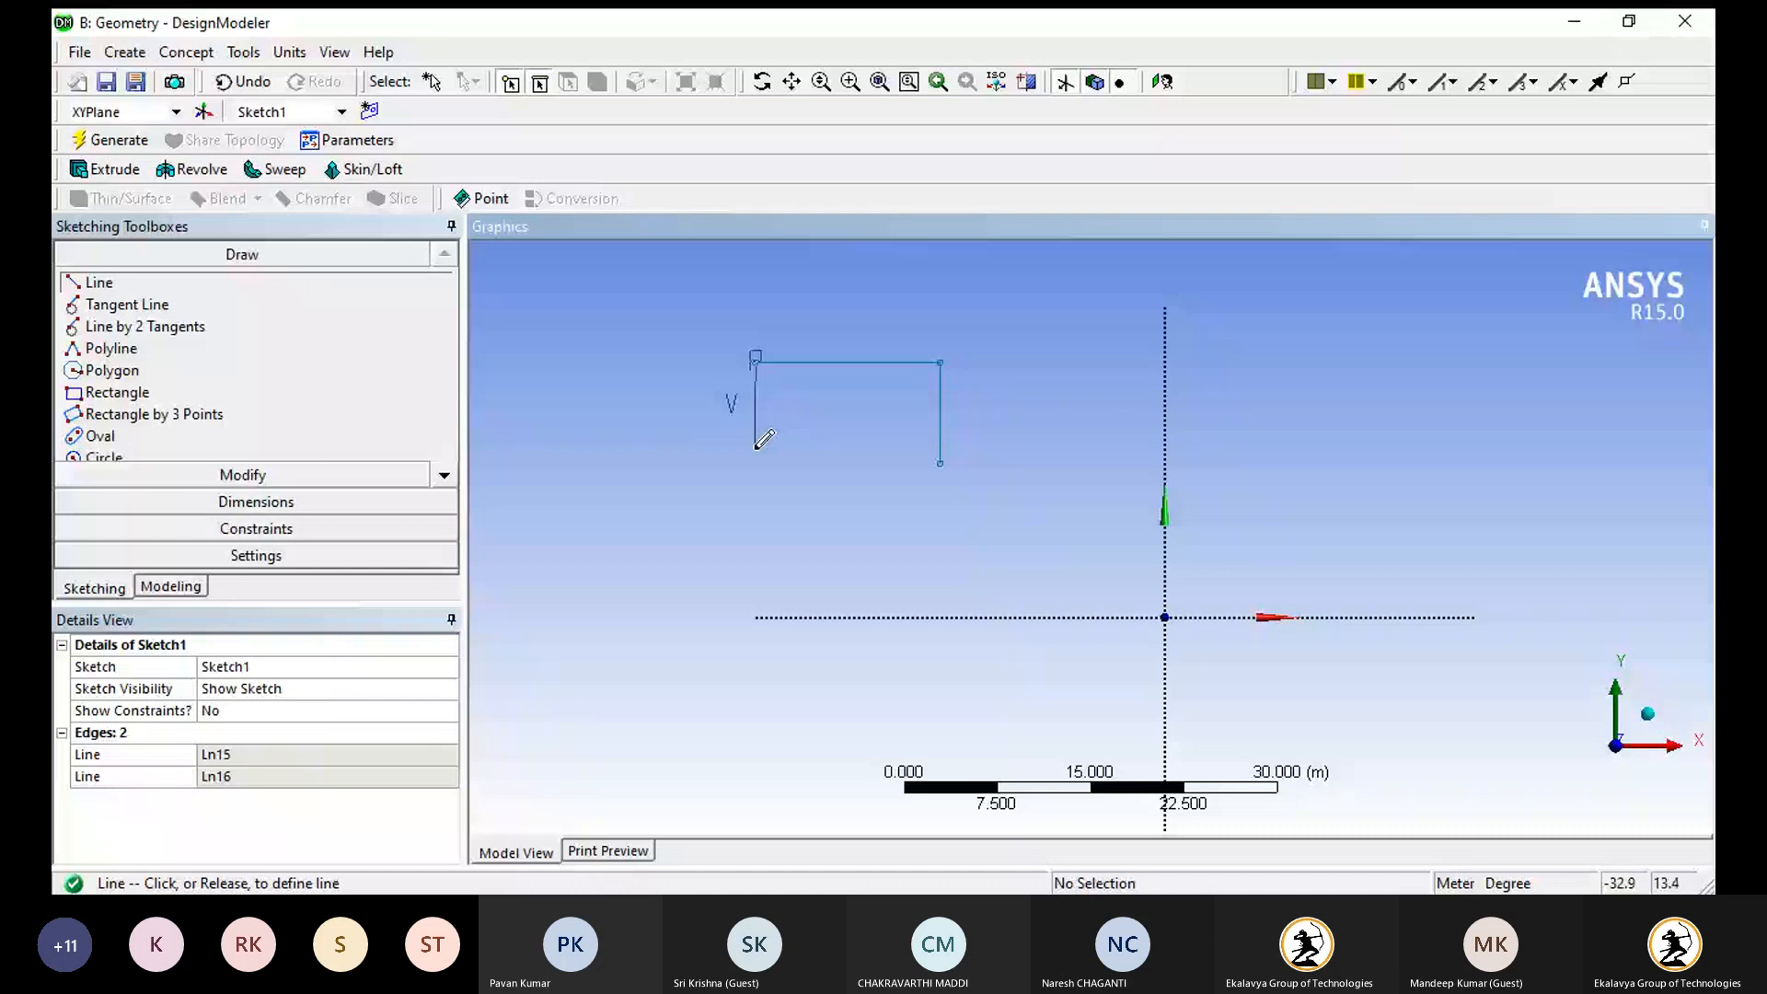
click(755, 474)
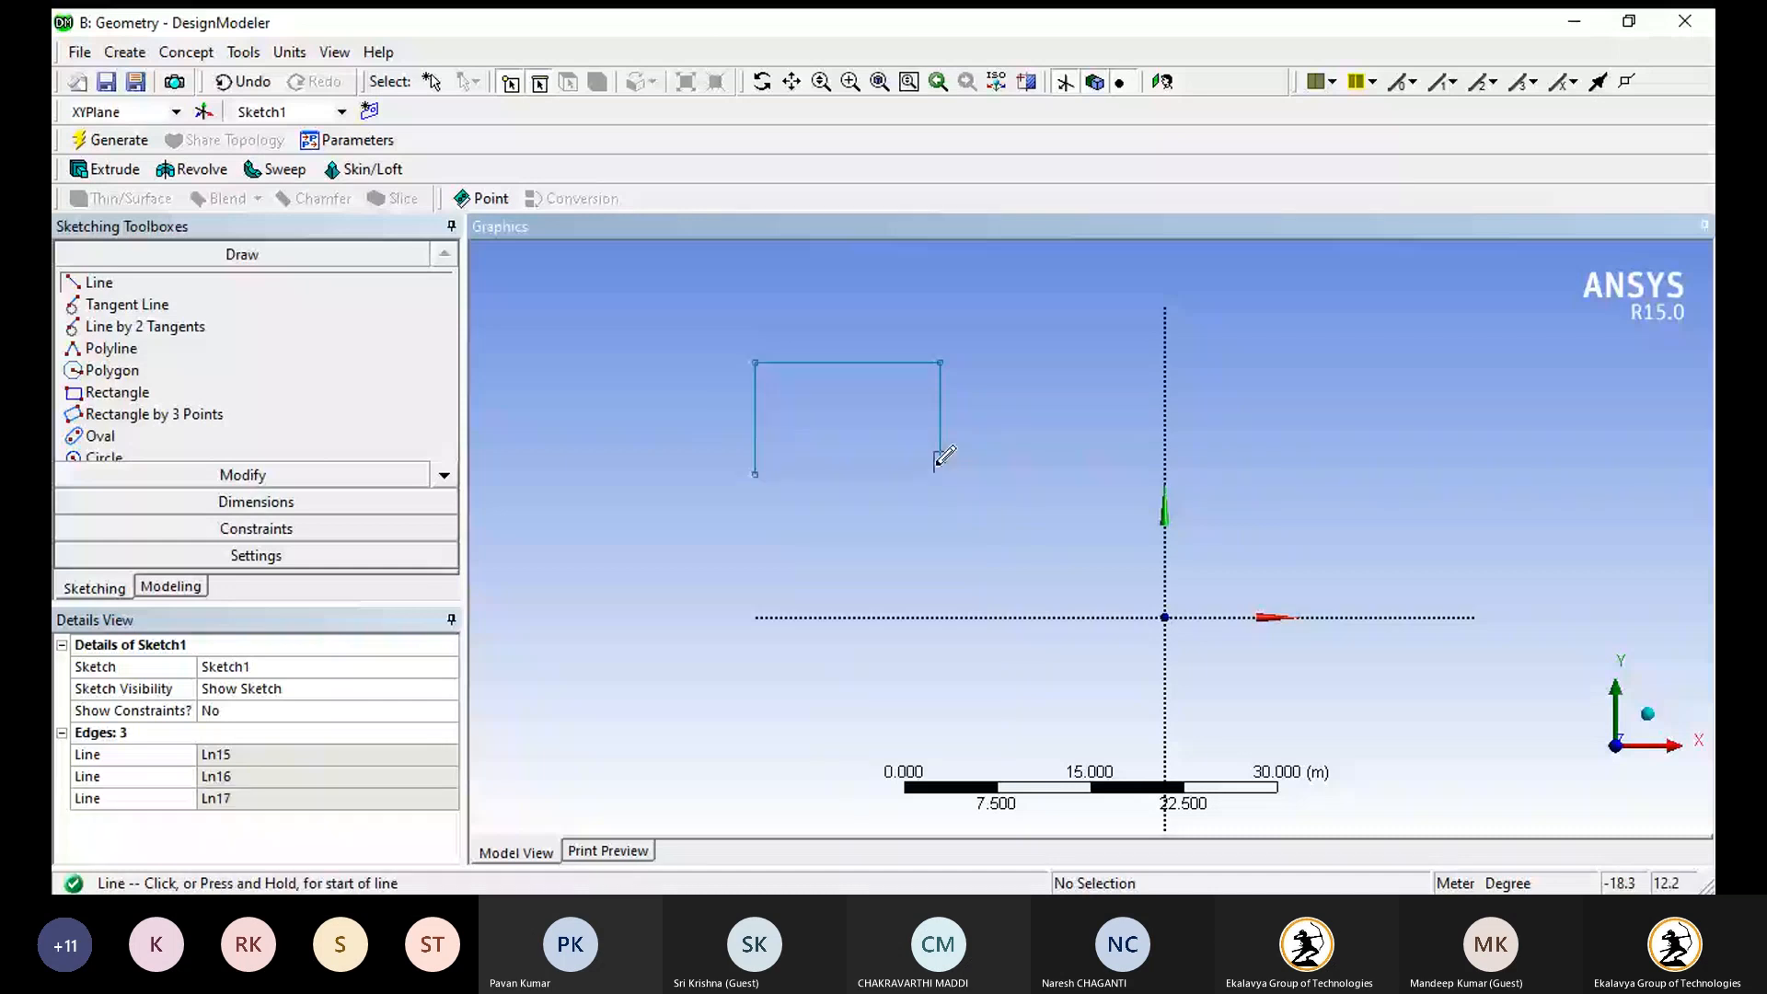
click(937, 464)
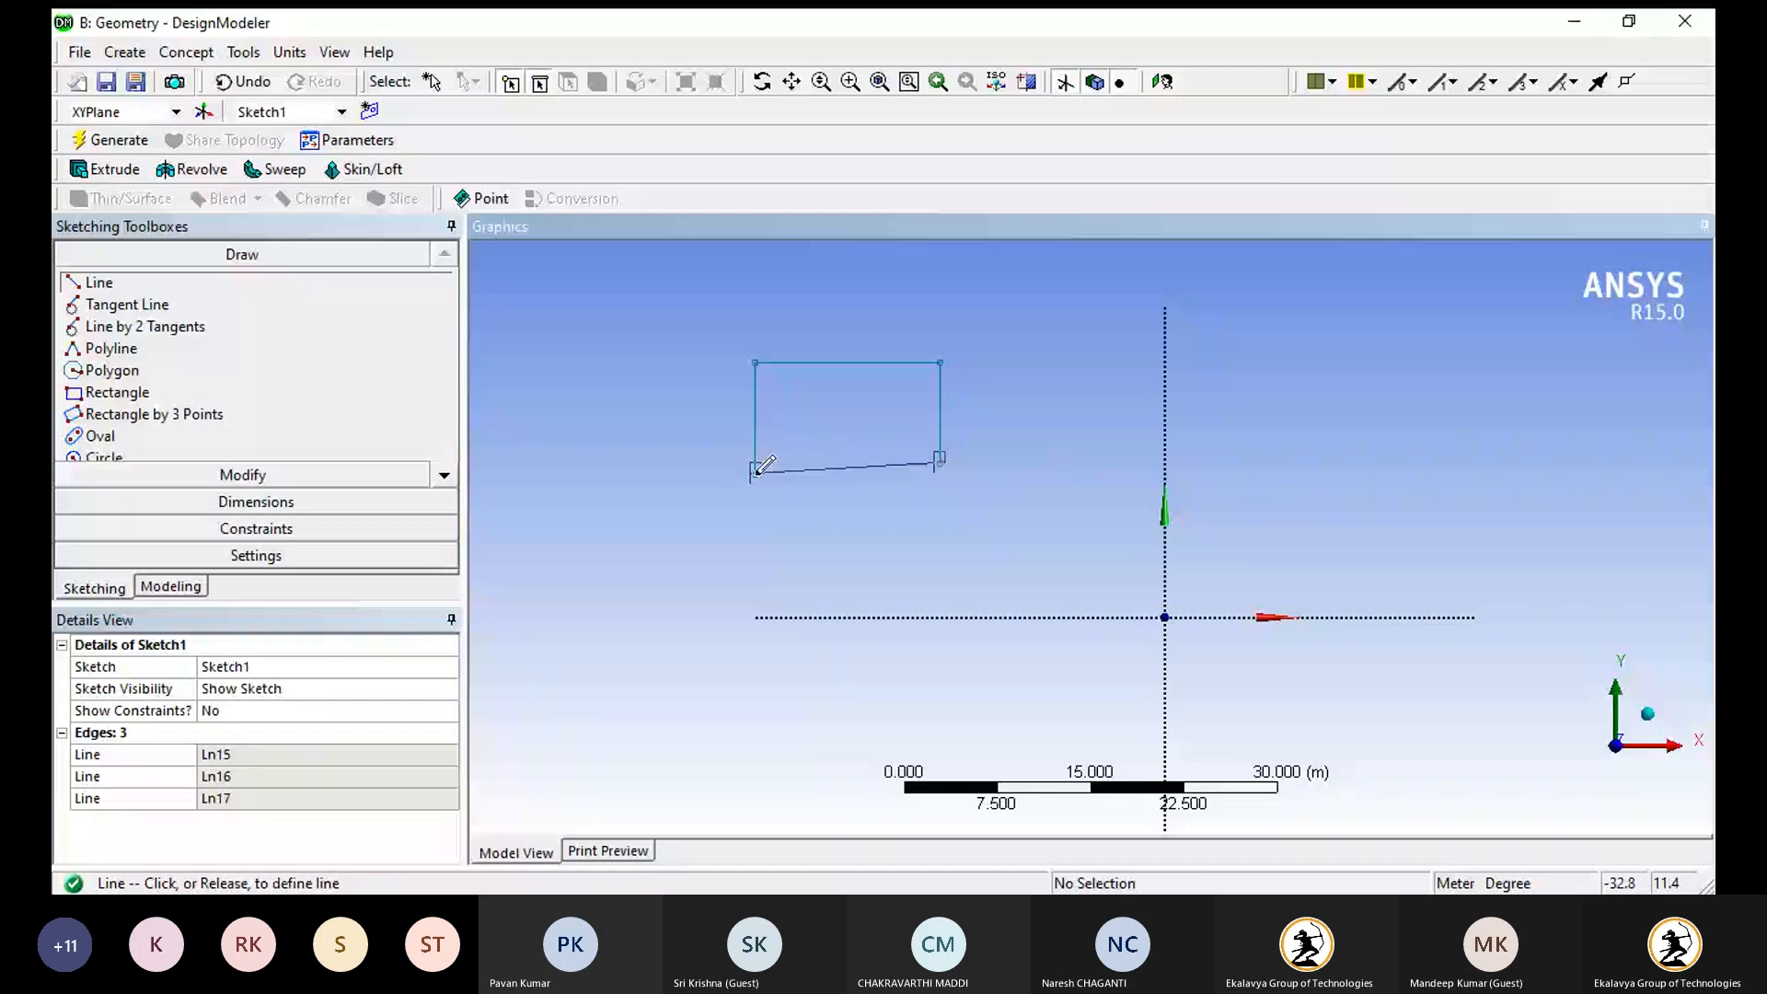
click(757, 472)
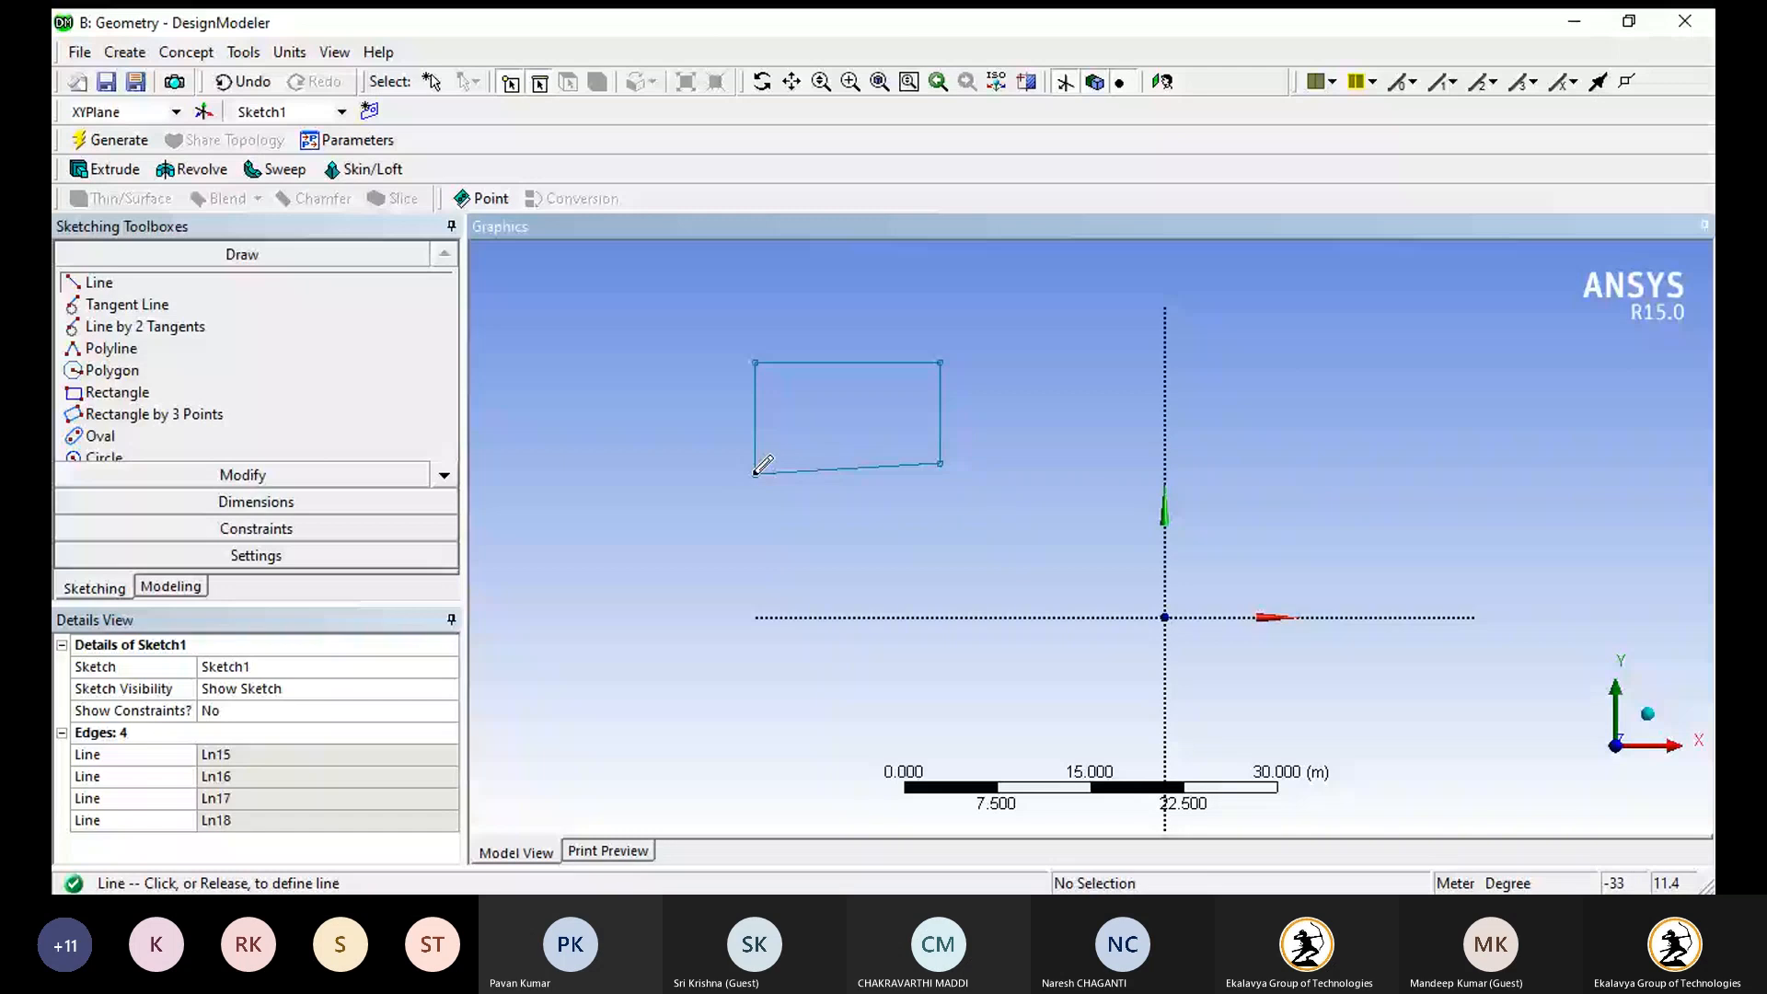
key(Escape)
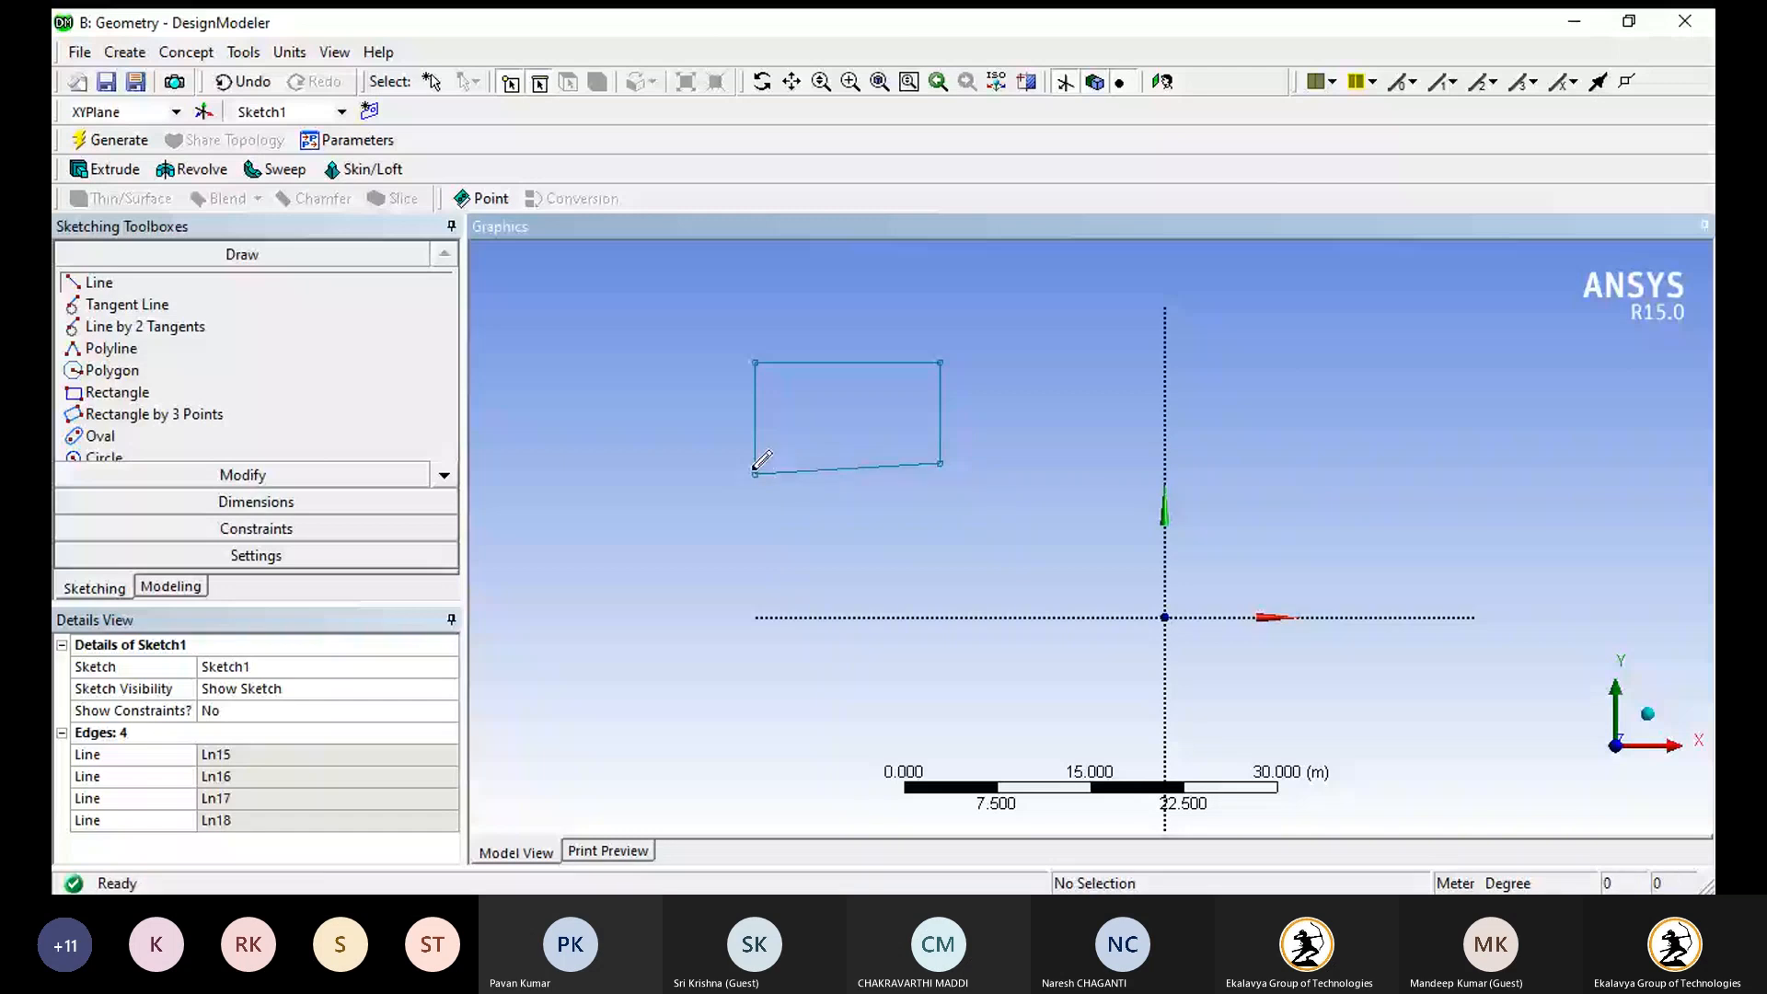
key(Escape)
- Try drawing a four-segment, open-ended polyline right of the Y axis, and undo it
click(112, 350)
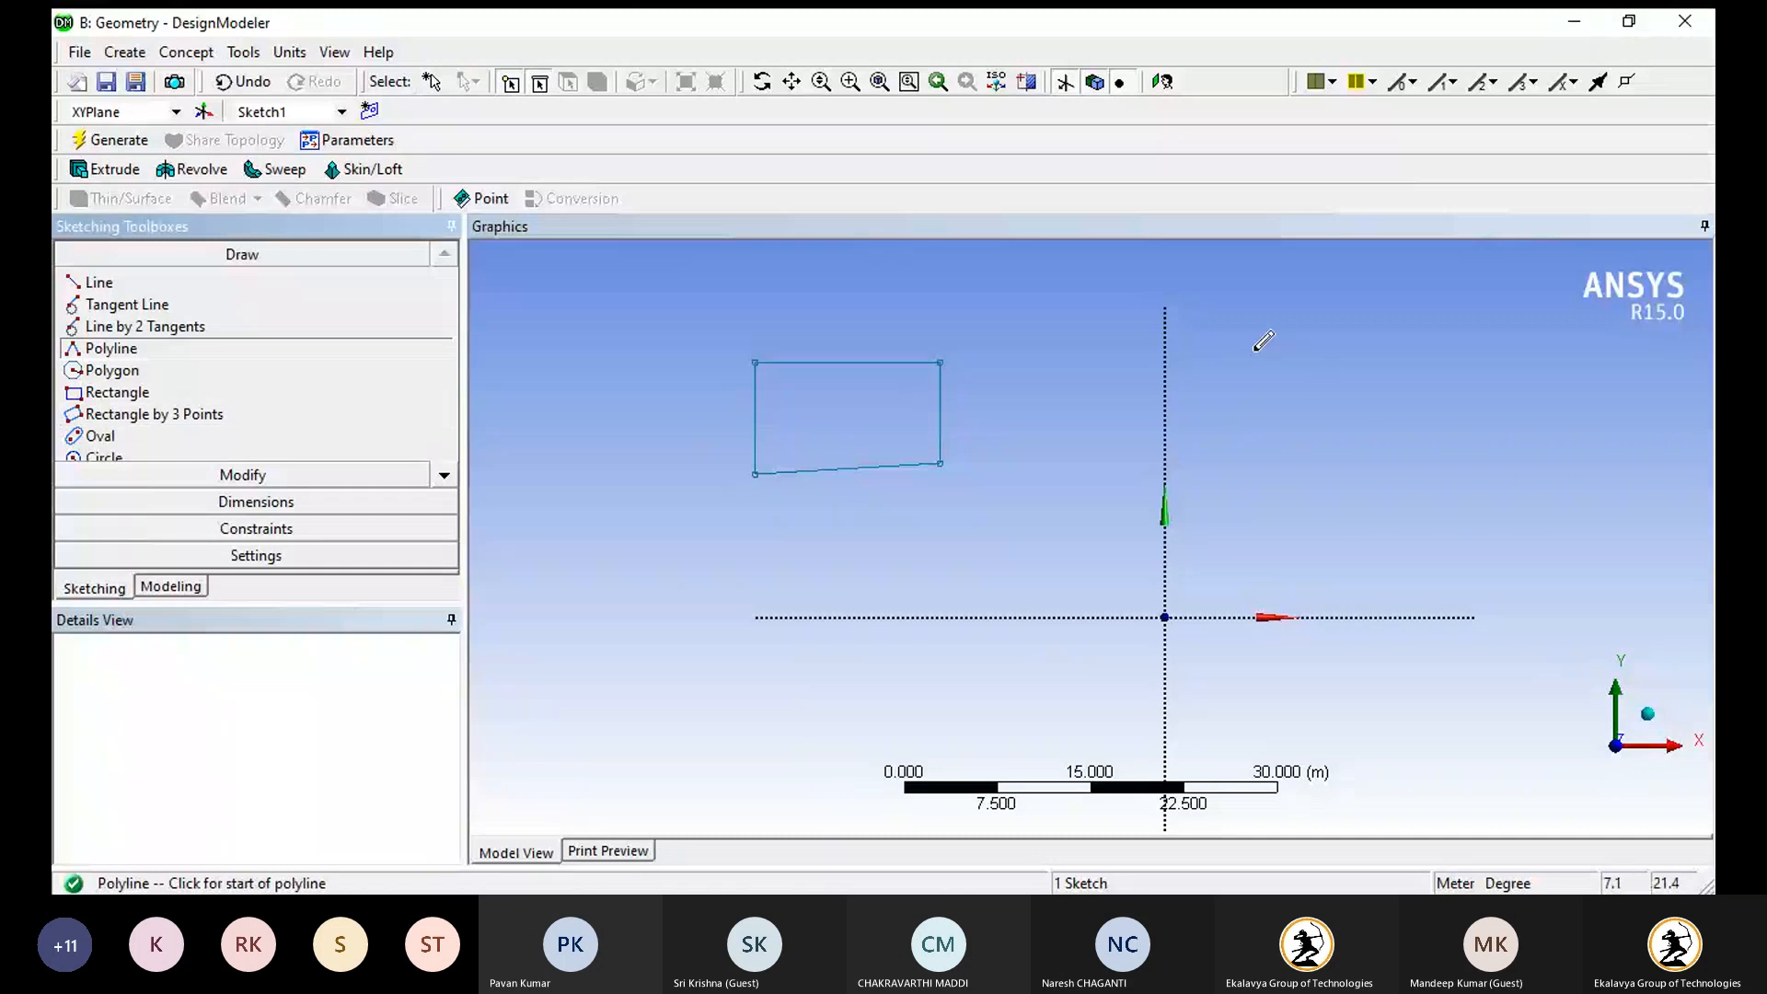
click(1226, 340)
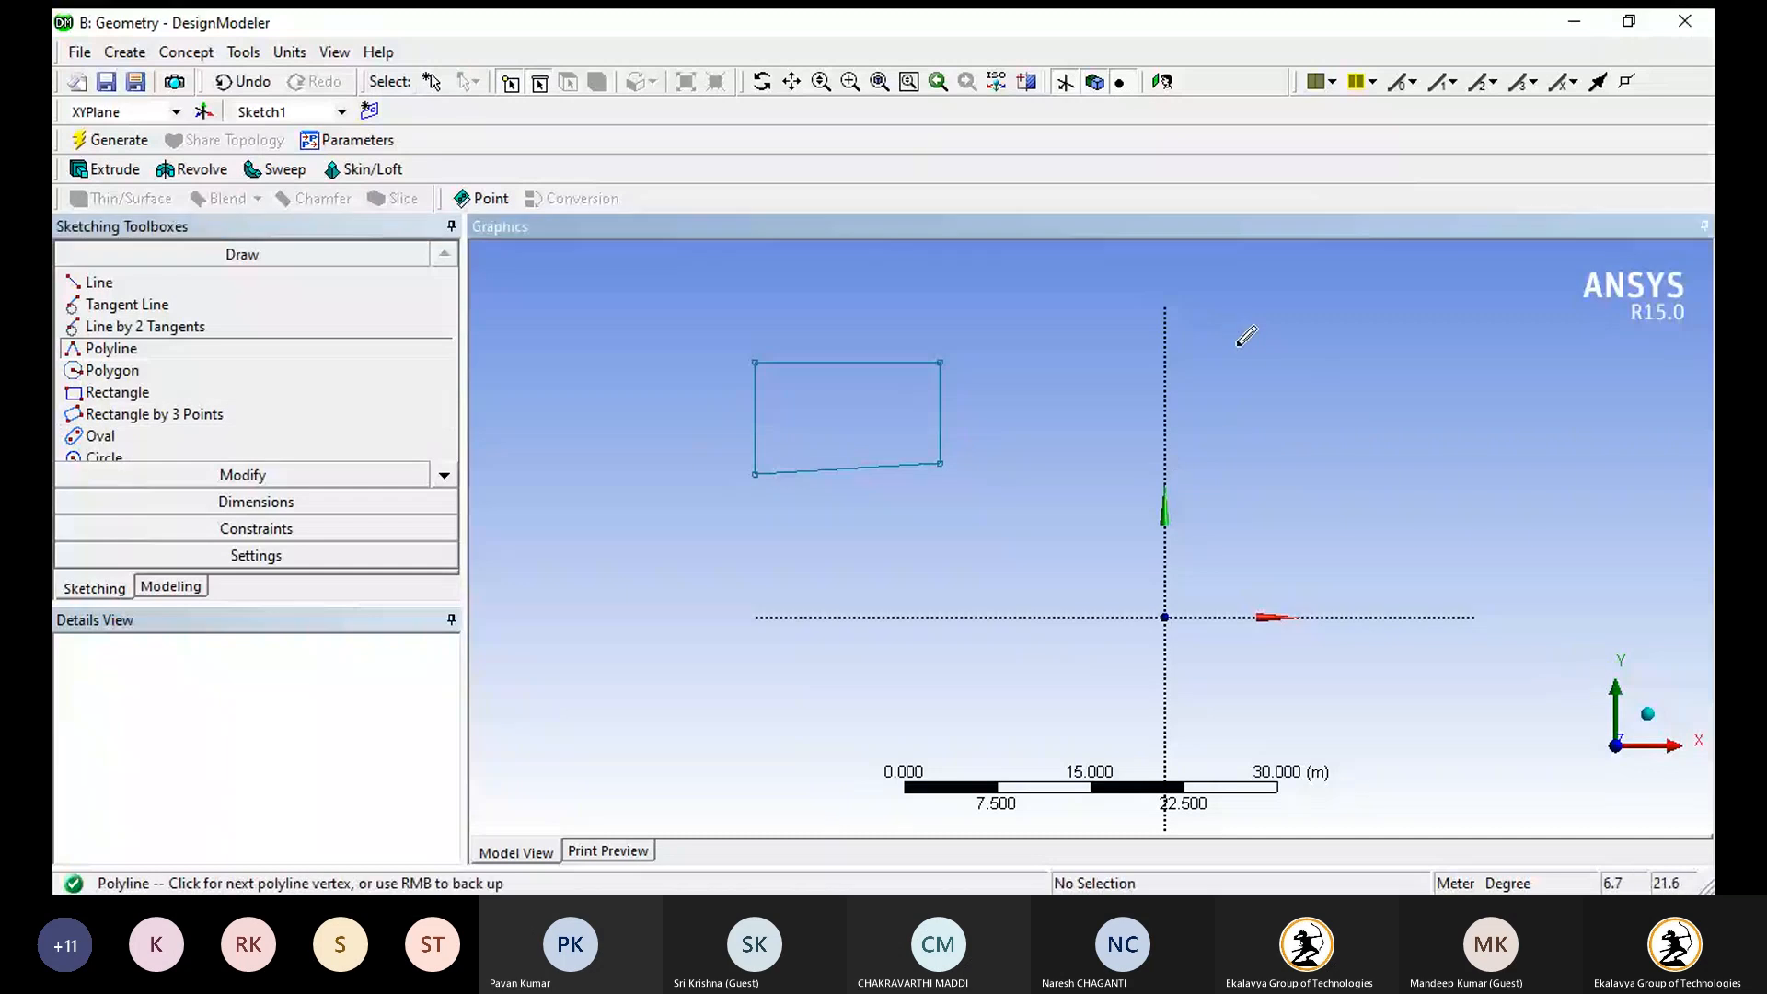
click(1456, 341)
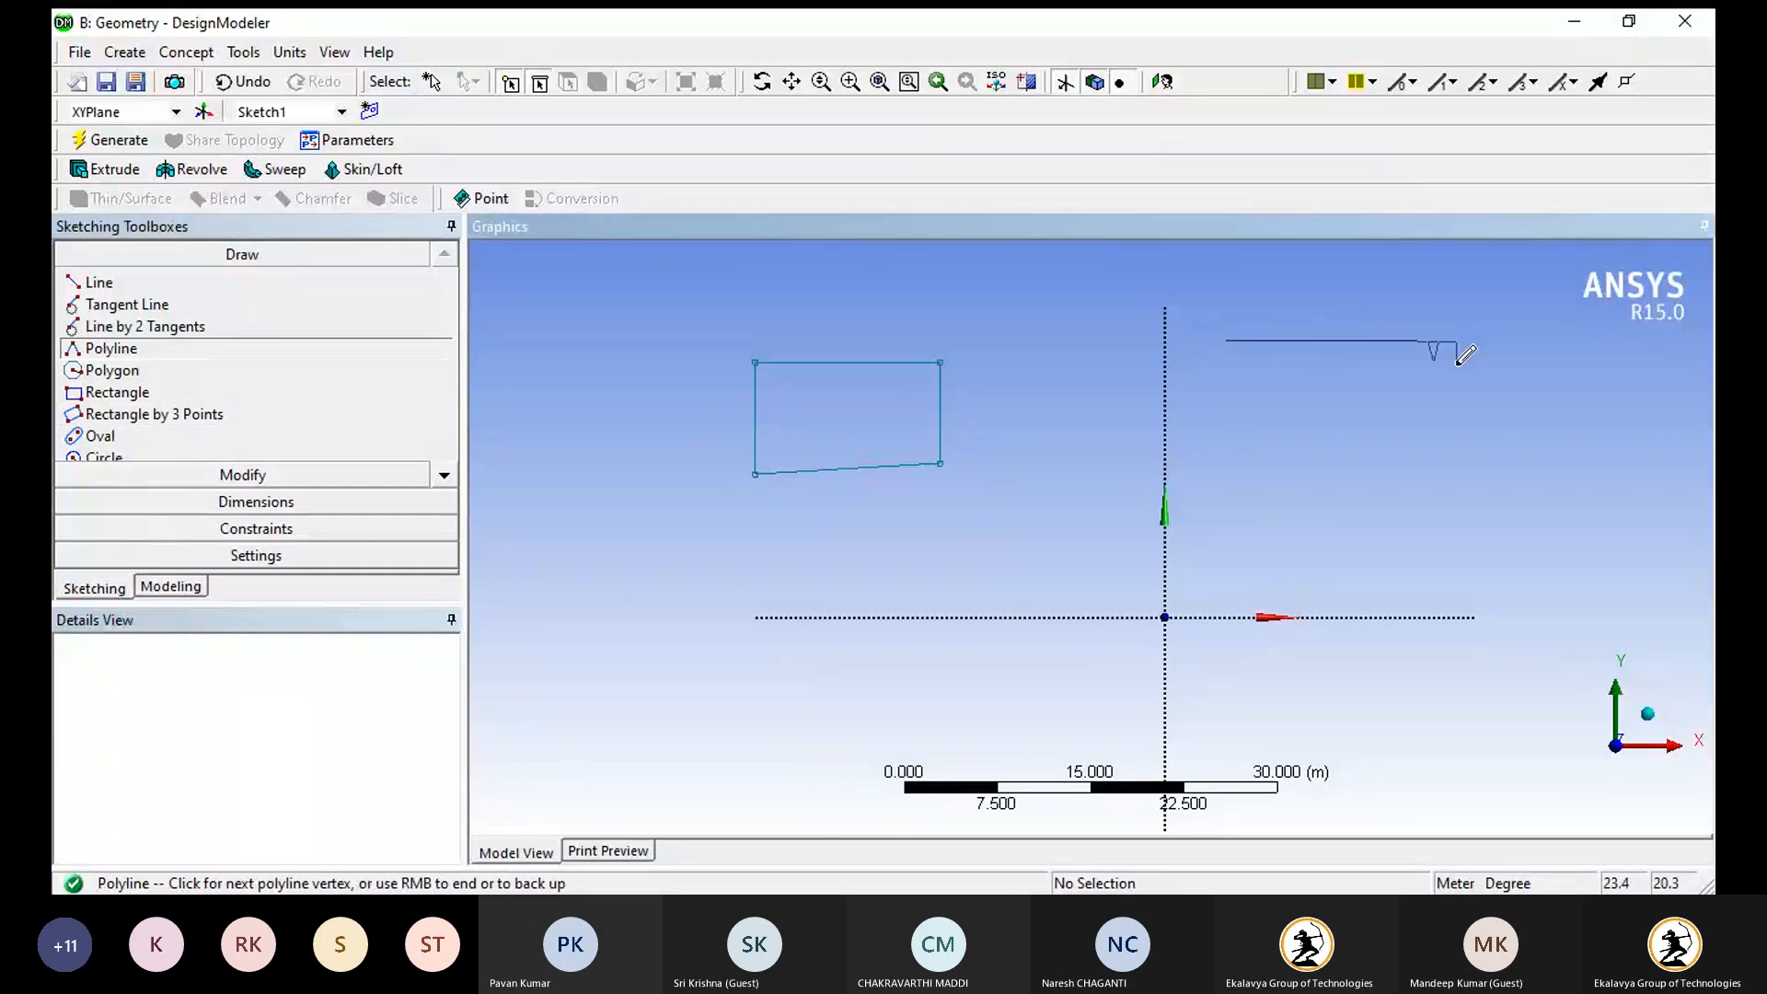
click(1459, 475)
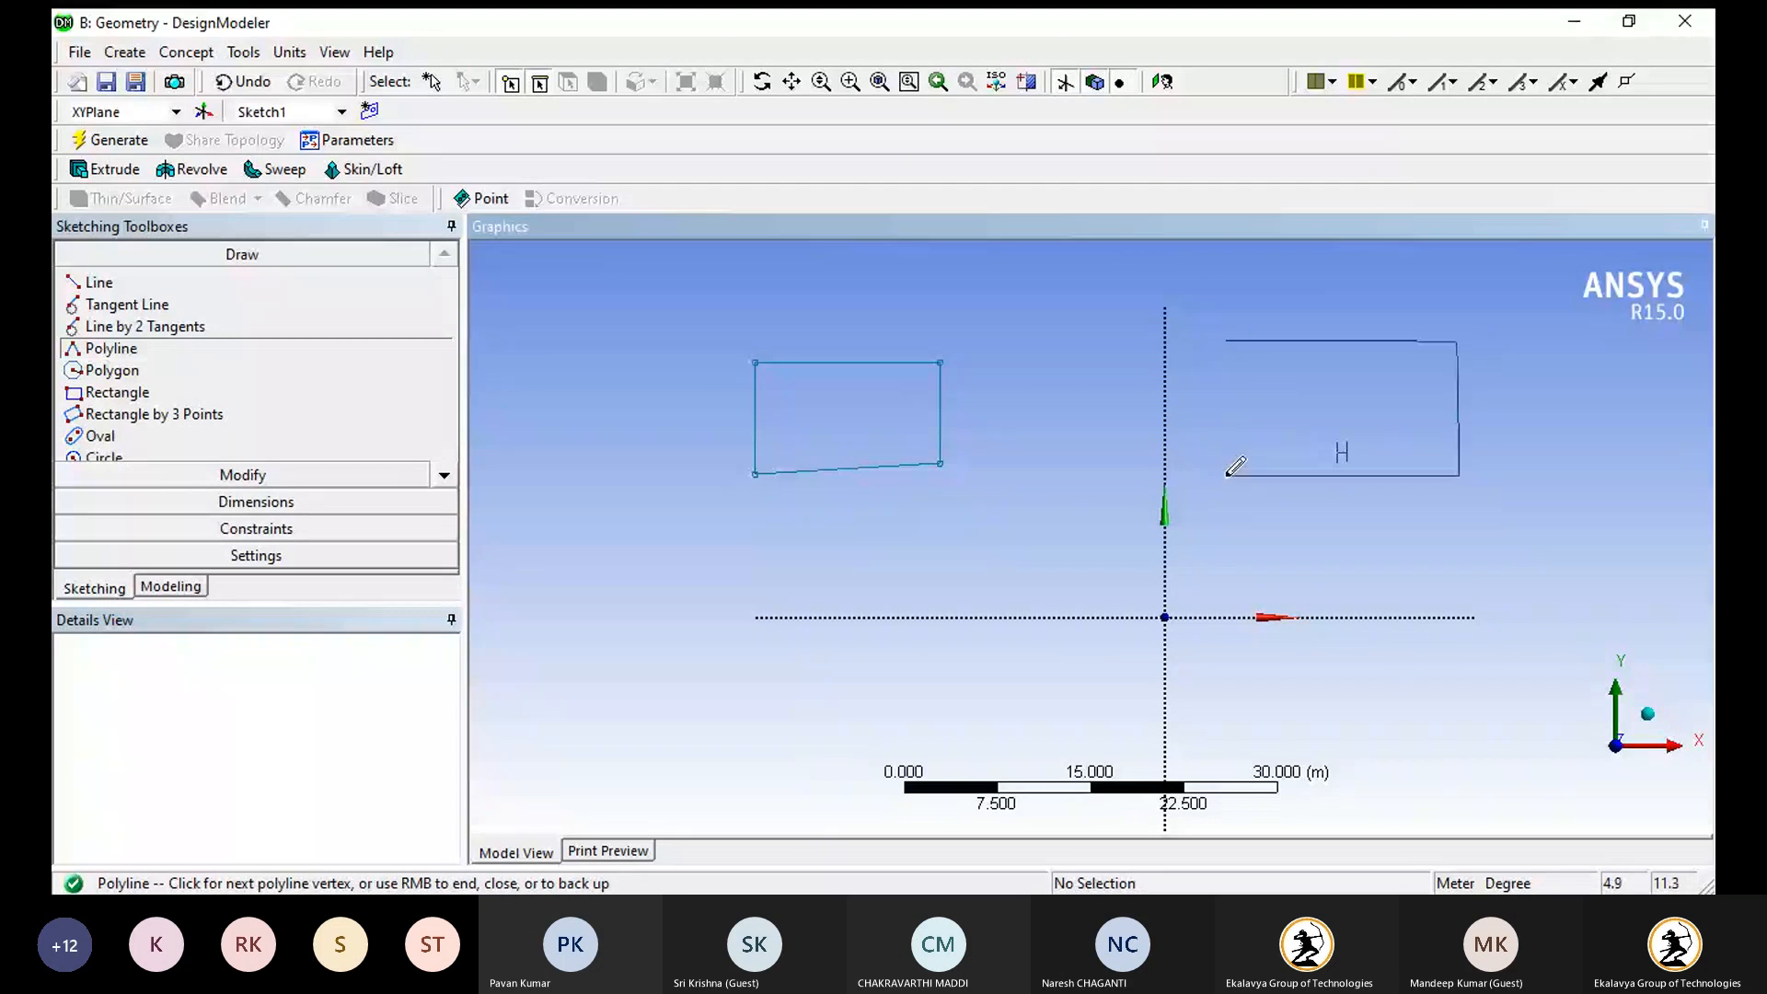
click(1228, 474)
right_click(1213, 319)
click(1252, 328)
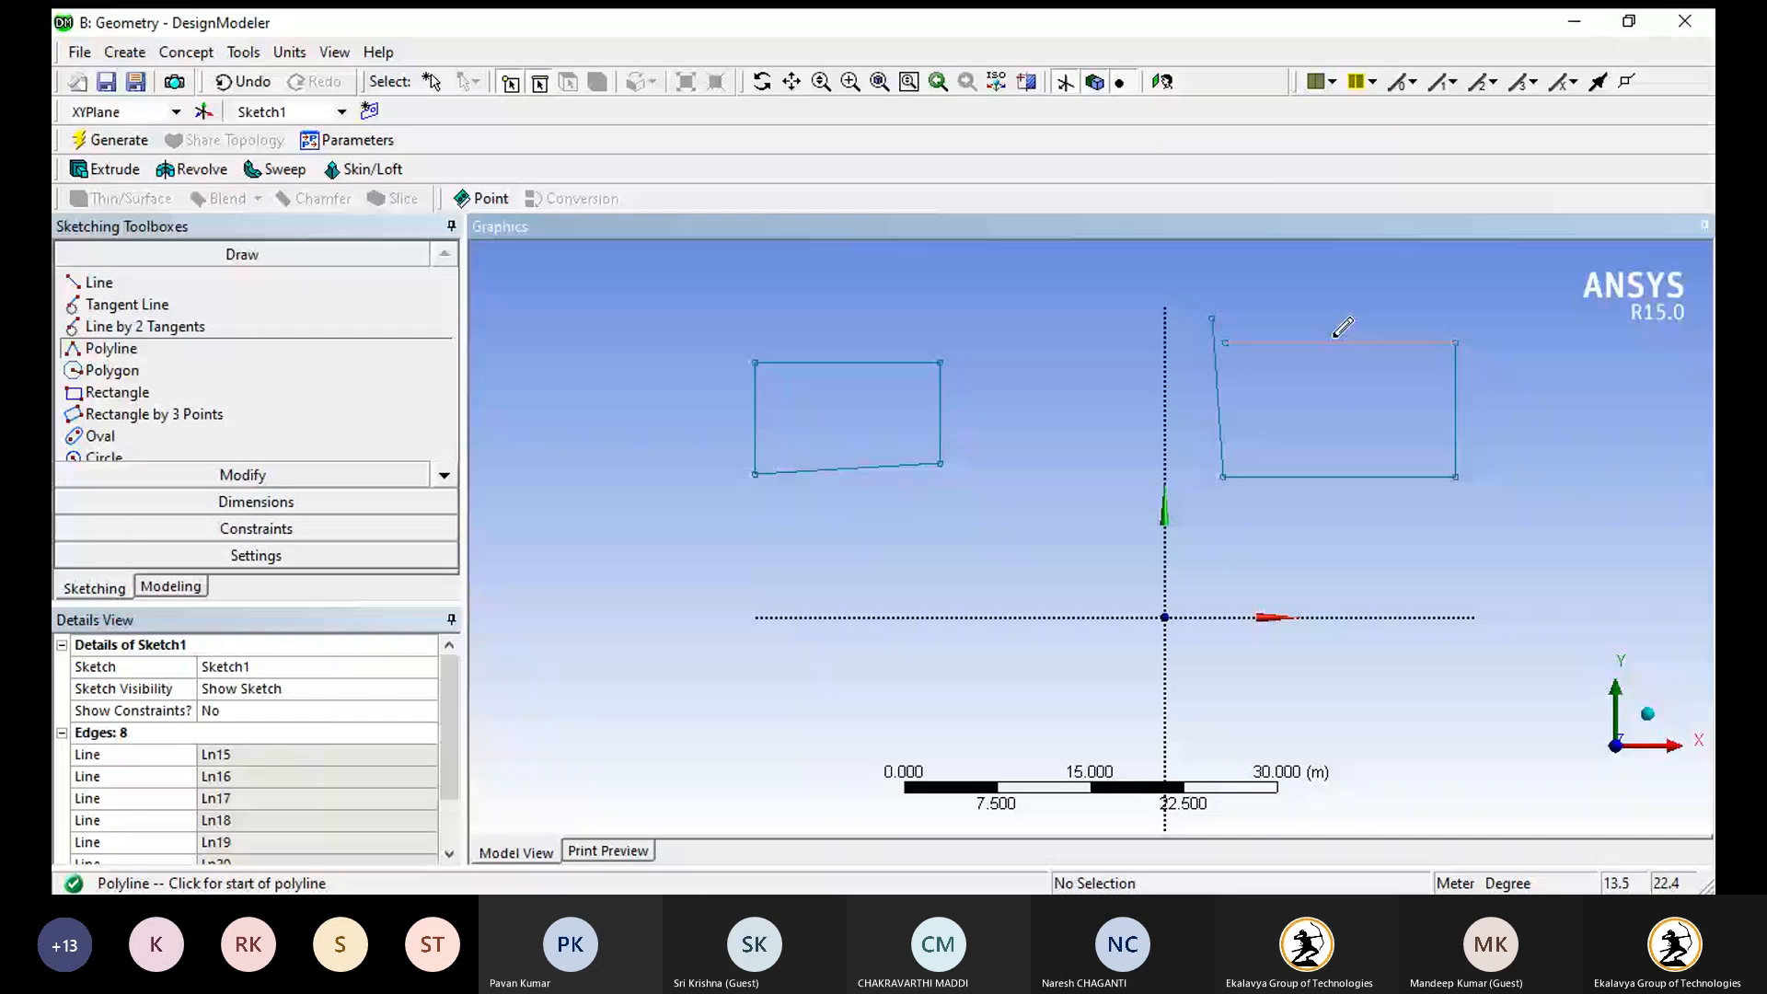
key(ctrl+z)
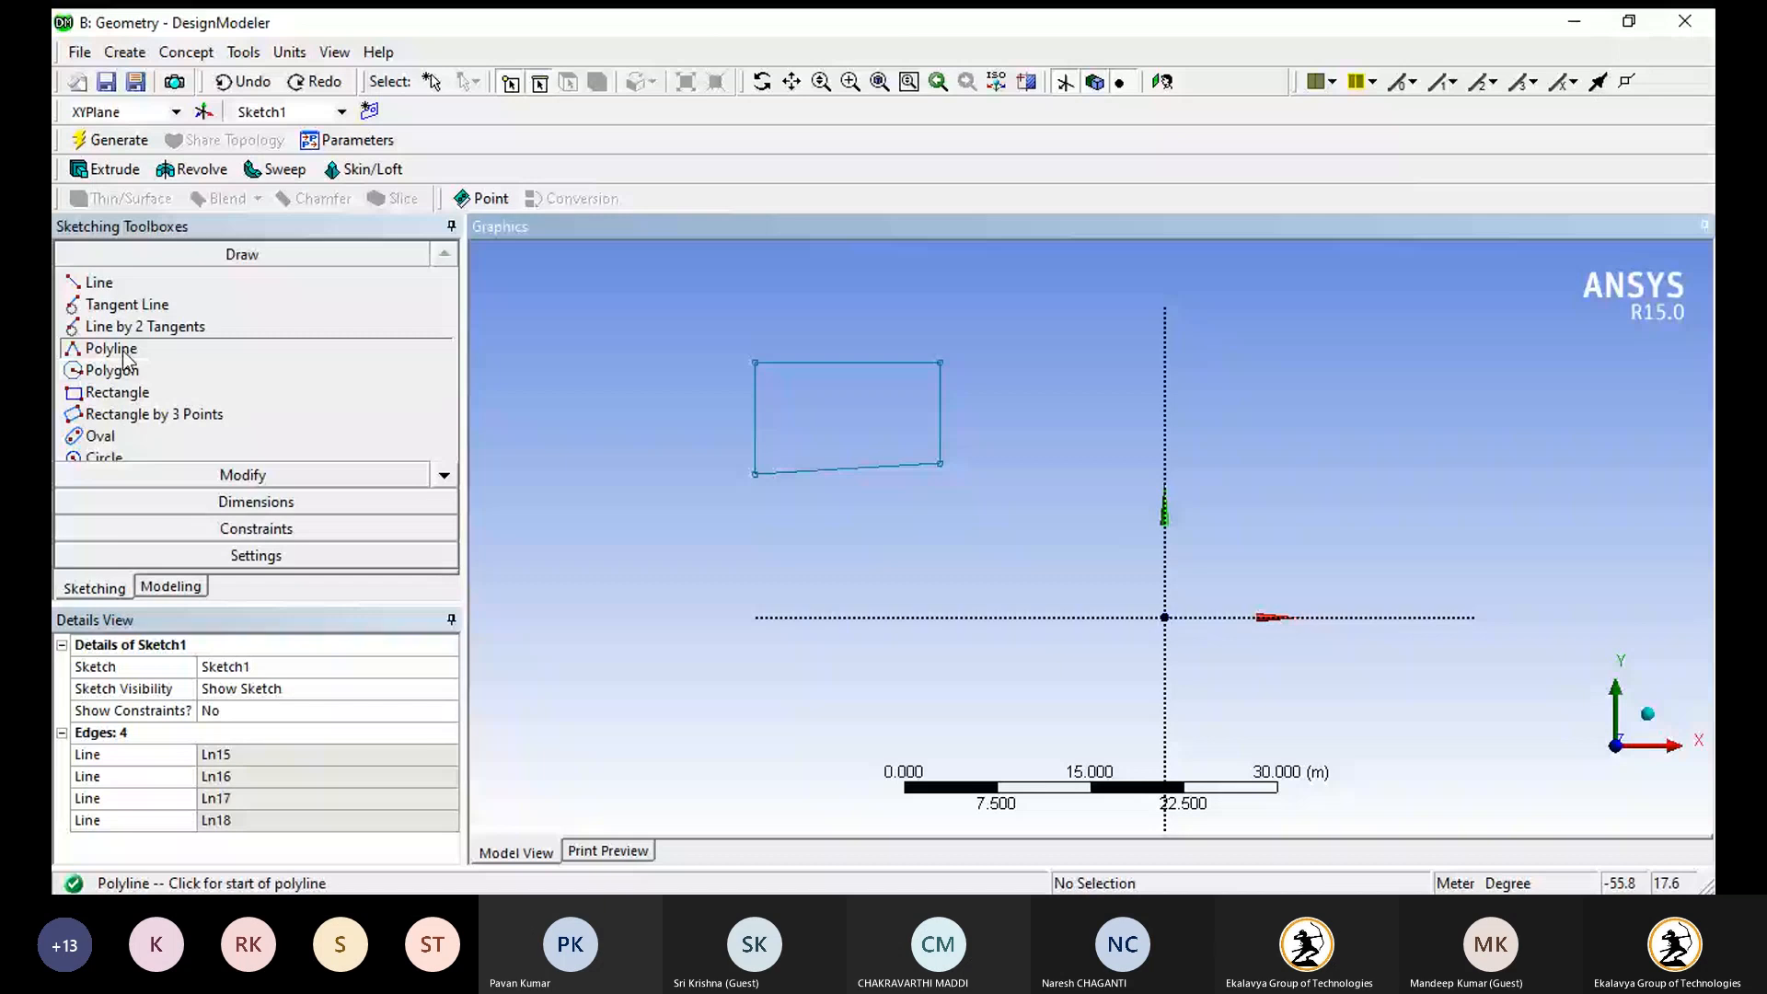
- Draw a closed five-vertex polyline right of the Y axis, with a horizontal bottom edge about 17 m long and a slanted top
click(1229, 376)
click(1230, 500)
click(1435, 498)
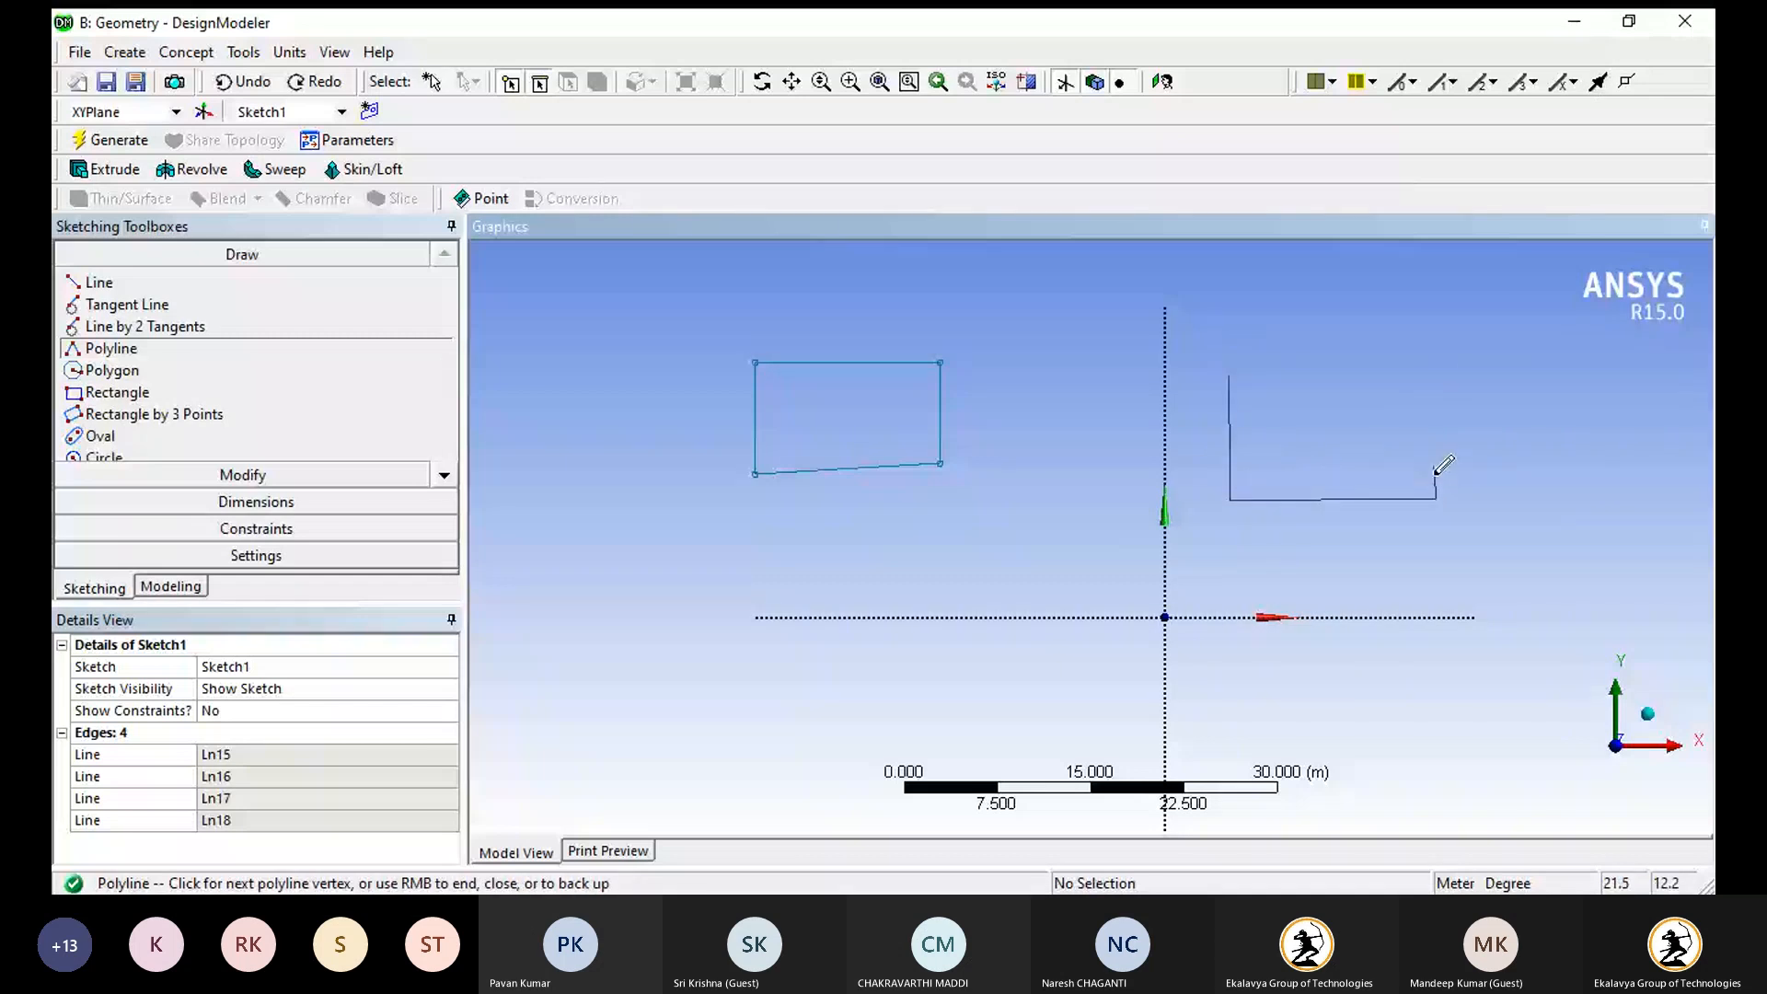
click(1426, 382)
click(1224, 347)
right_click(1224, 347)
click(1303, 395)
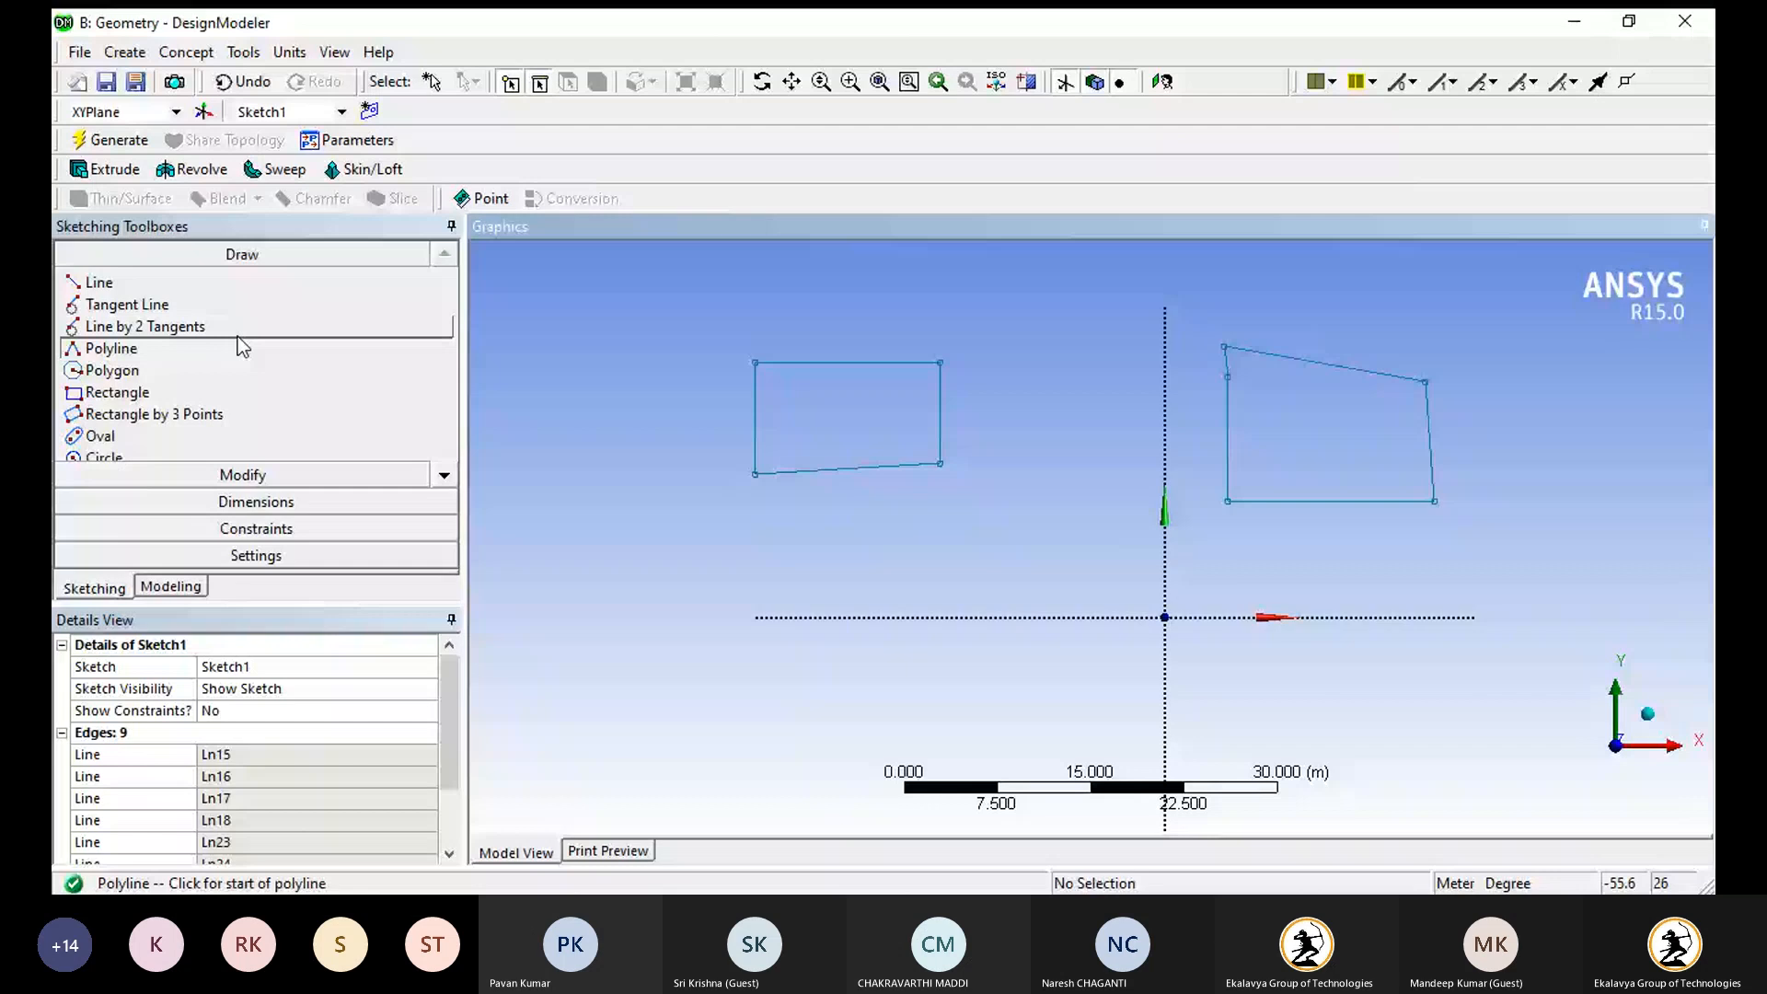
- Draw a 3-sided polygon with sides of about 10 m and a horizontal base, left of the line-drawn outline
click(212, 374)
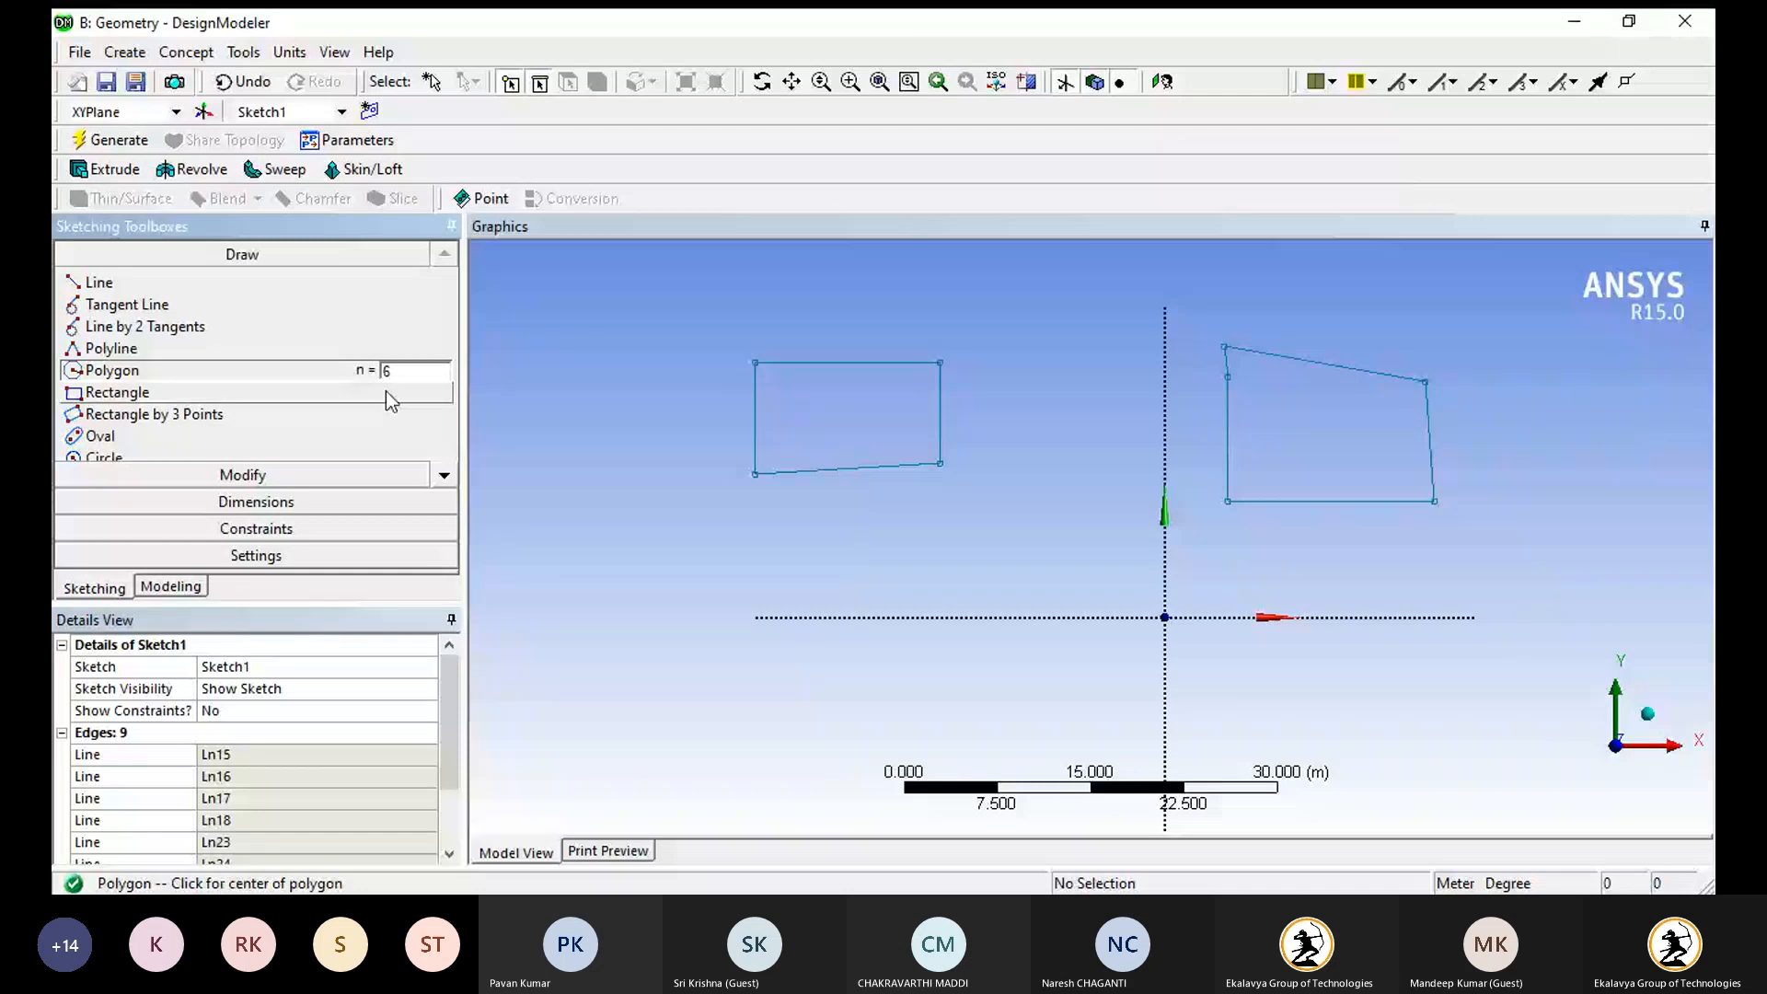
click(416, 373)
key(BackSpace)
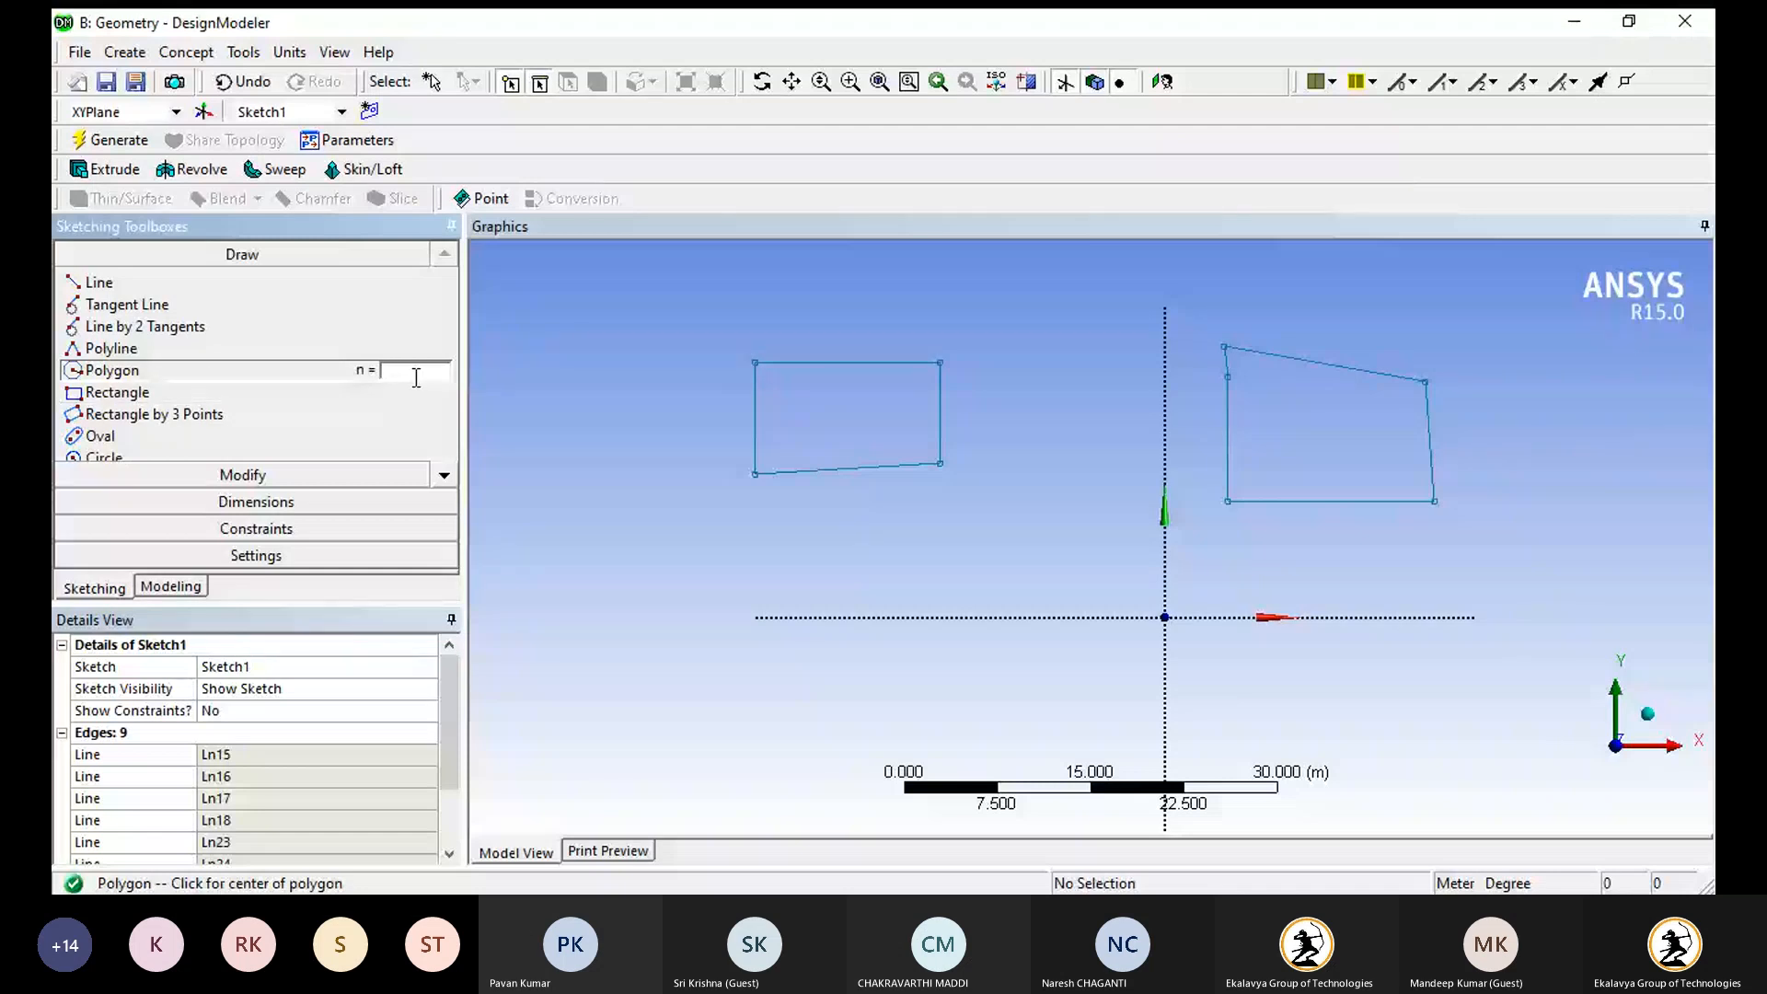
text(3)
click(556, 479)
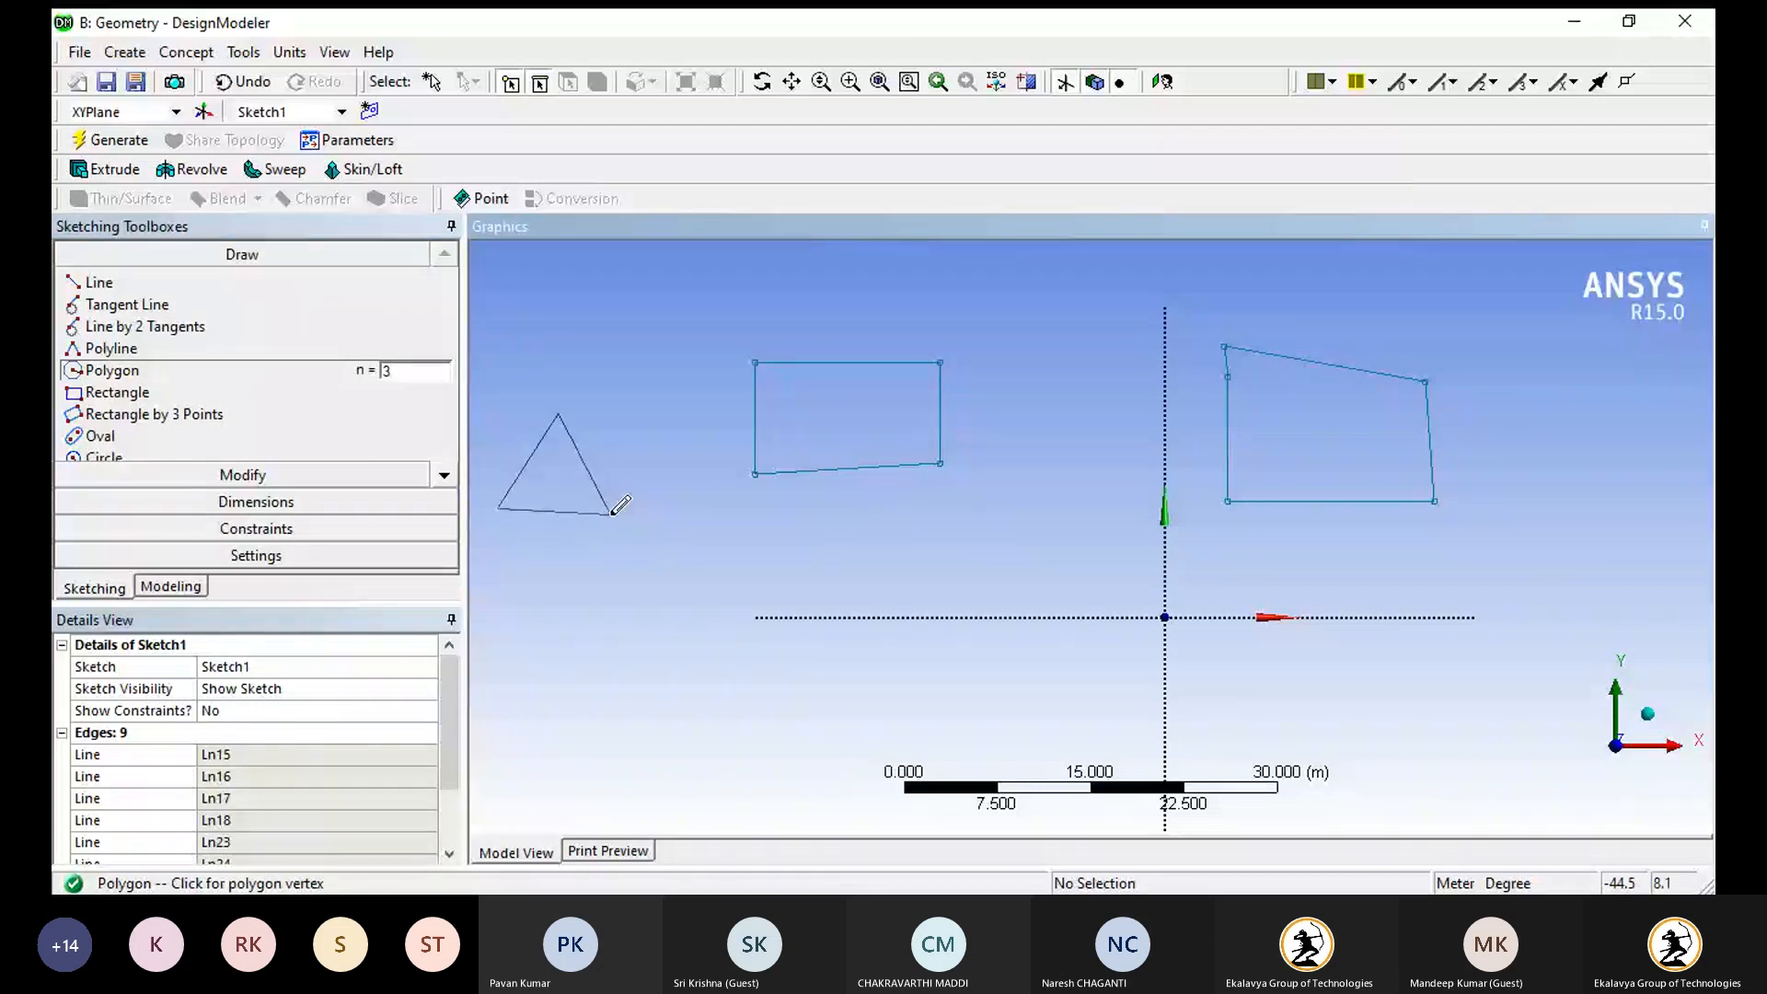
click(614, 513)
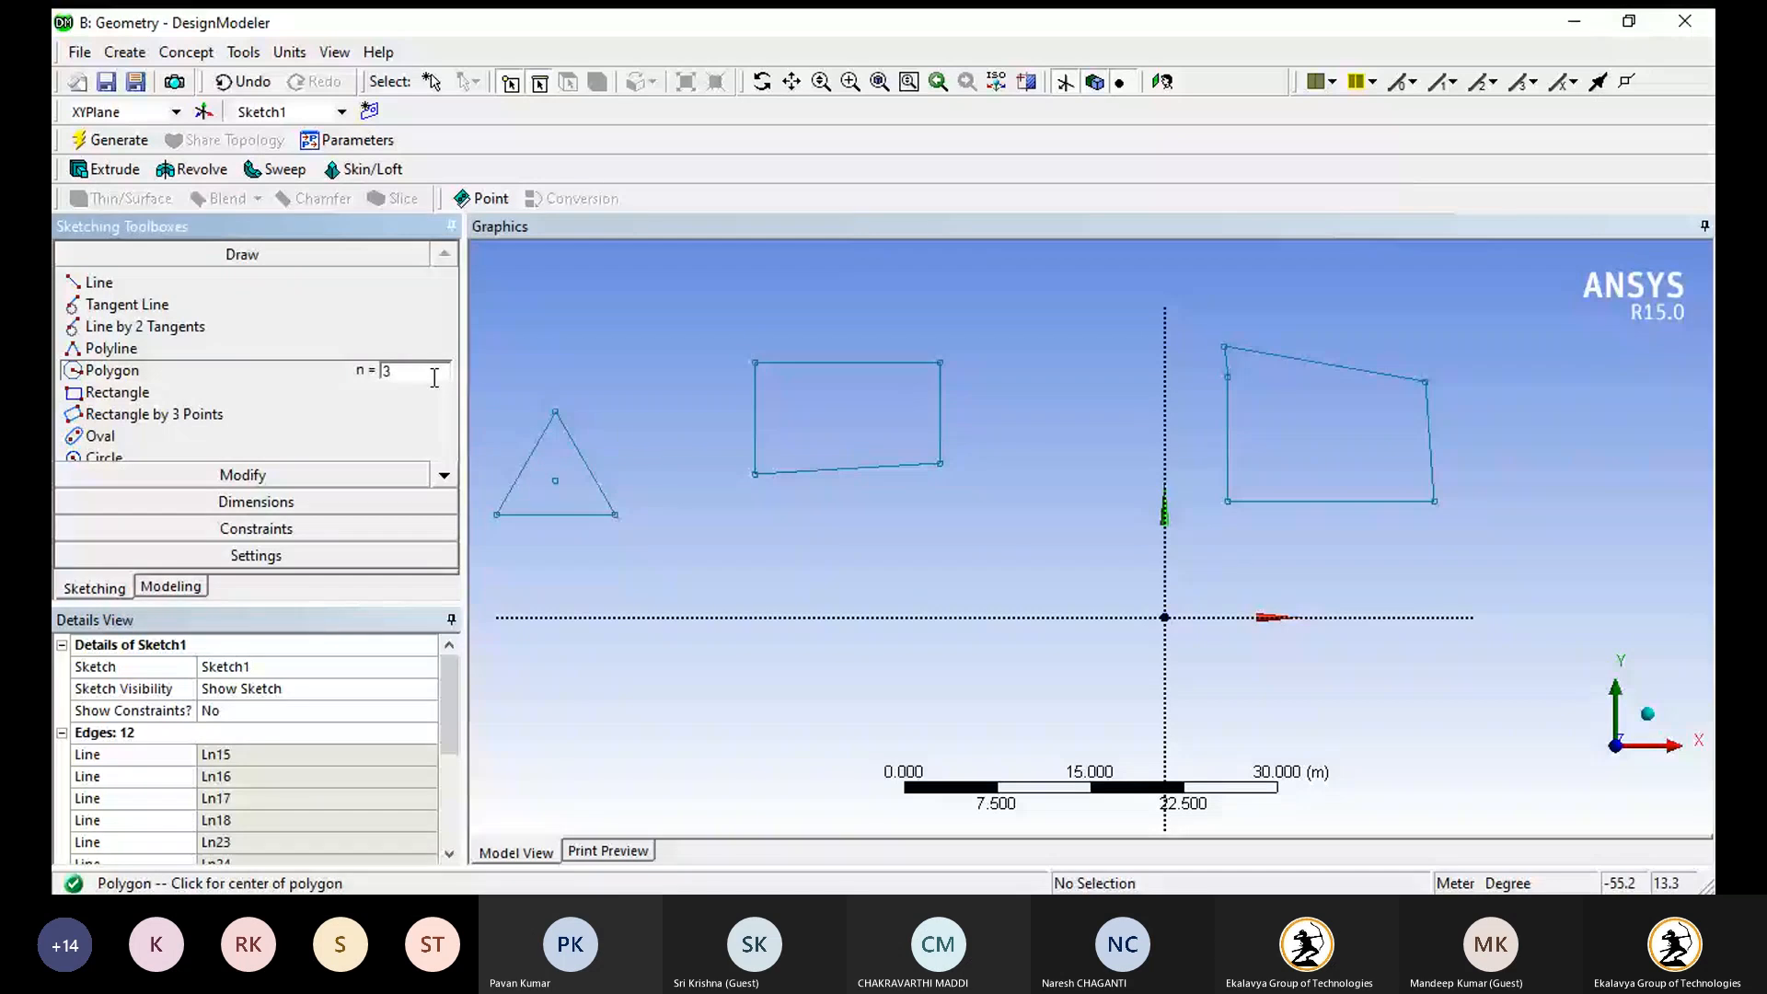
- Draw an upright 4-sided polygon with sides of about 7.5 m between the line-drawn outline and the Y axis
key(BackSpace)
text(4)
click(995, 493)
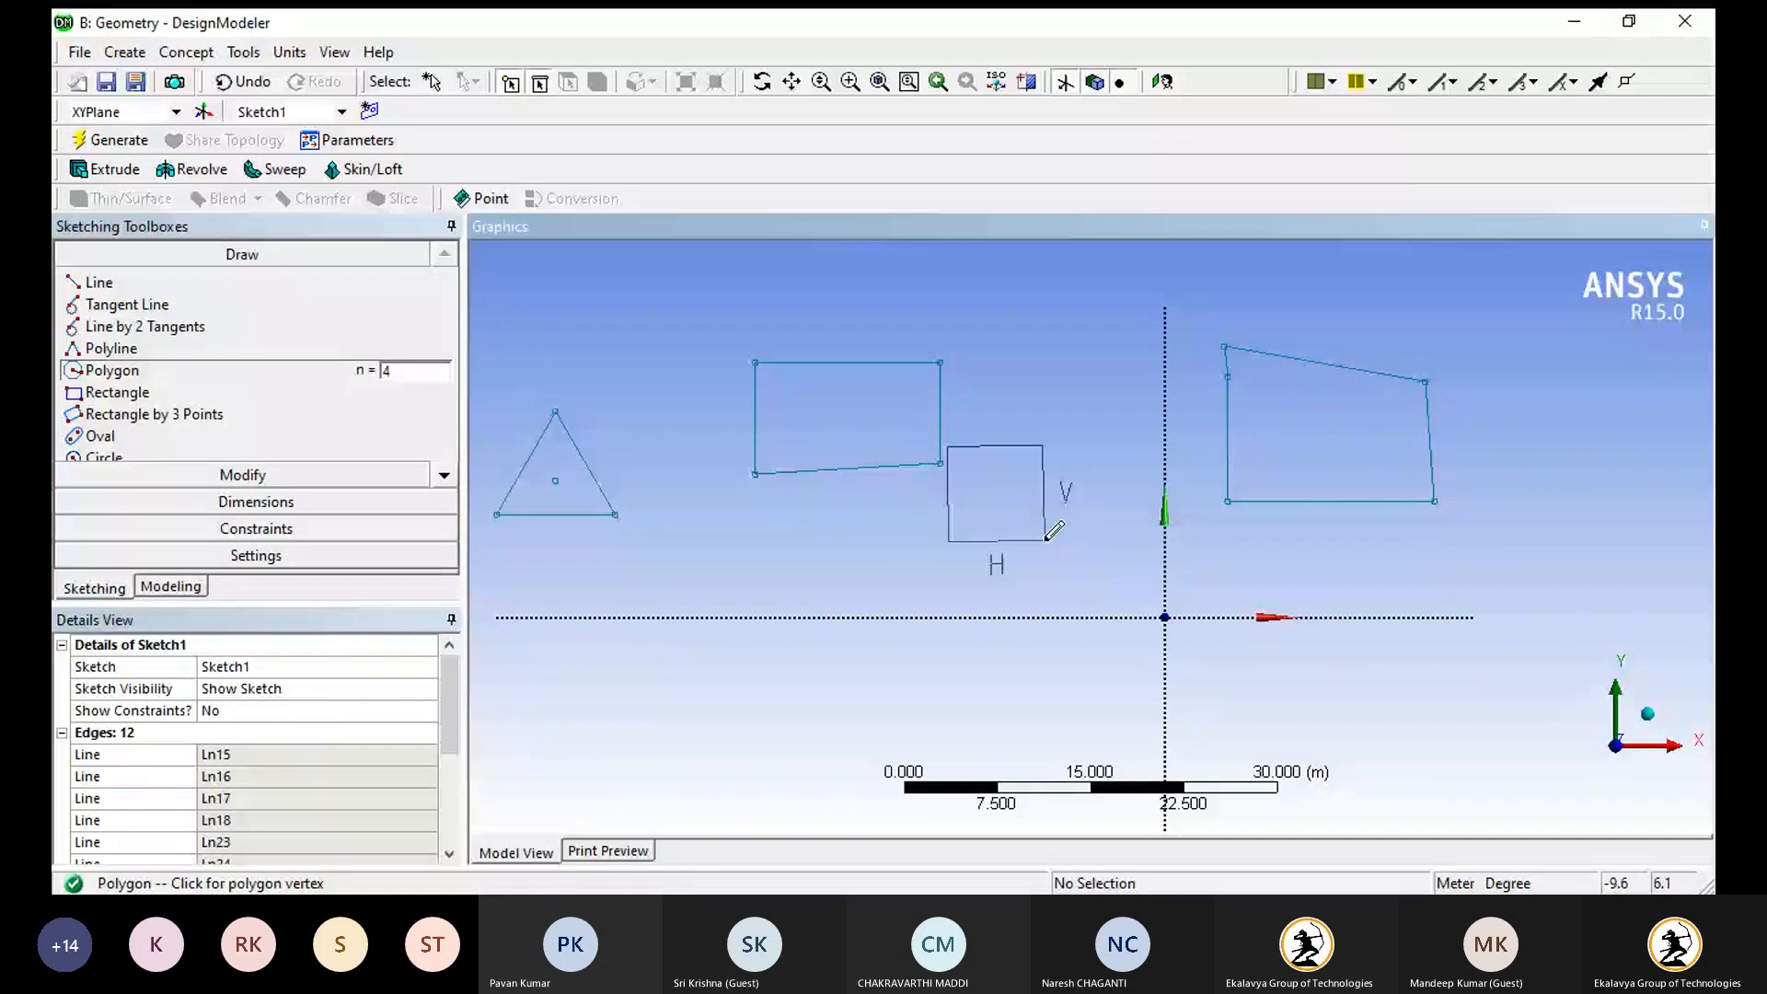
click(1046, 539)
- Draw an upright 5-sided polygon with sides of about 9.5 m, centred just below and right of the origin
double_click(412, 374)
text(5)
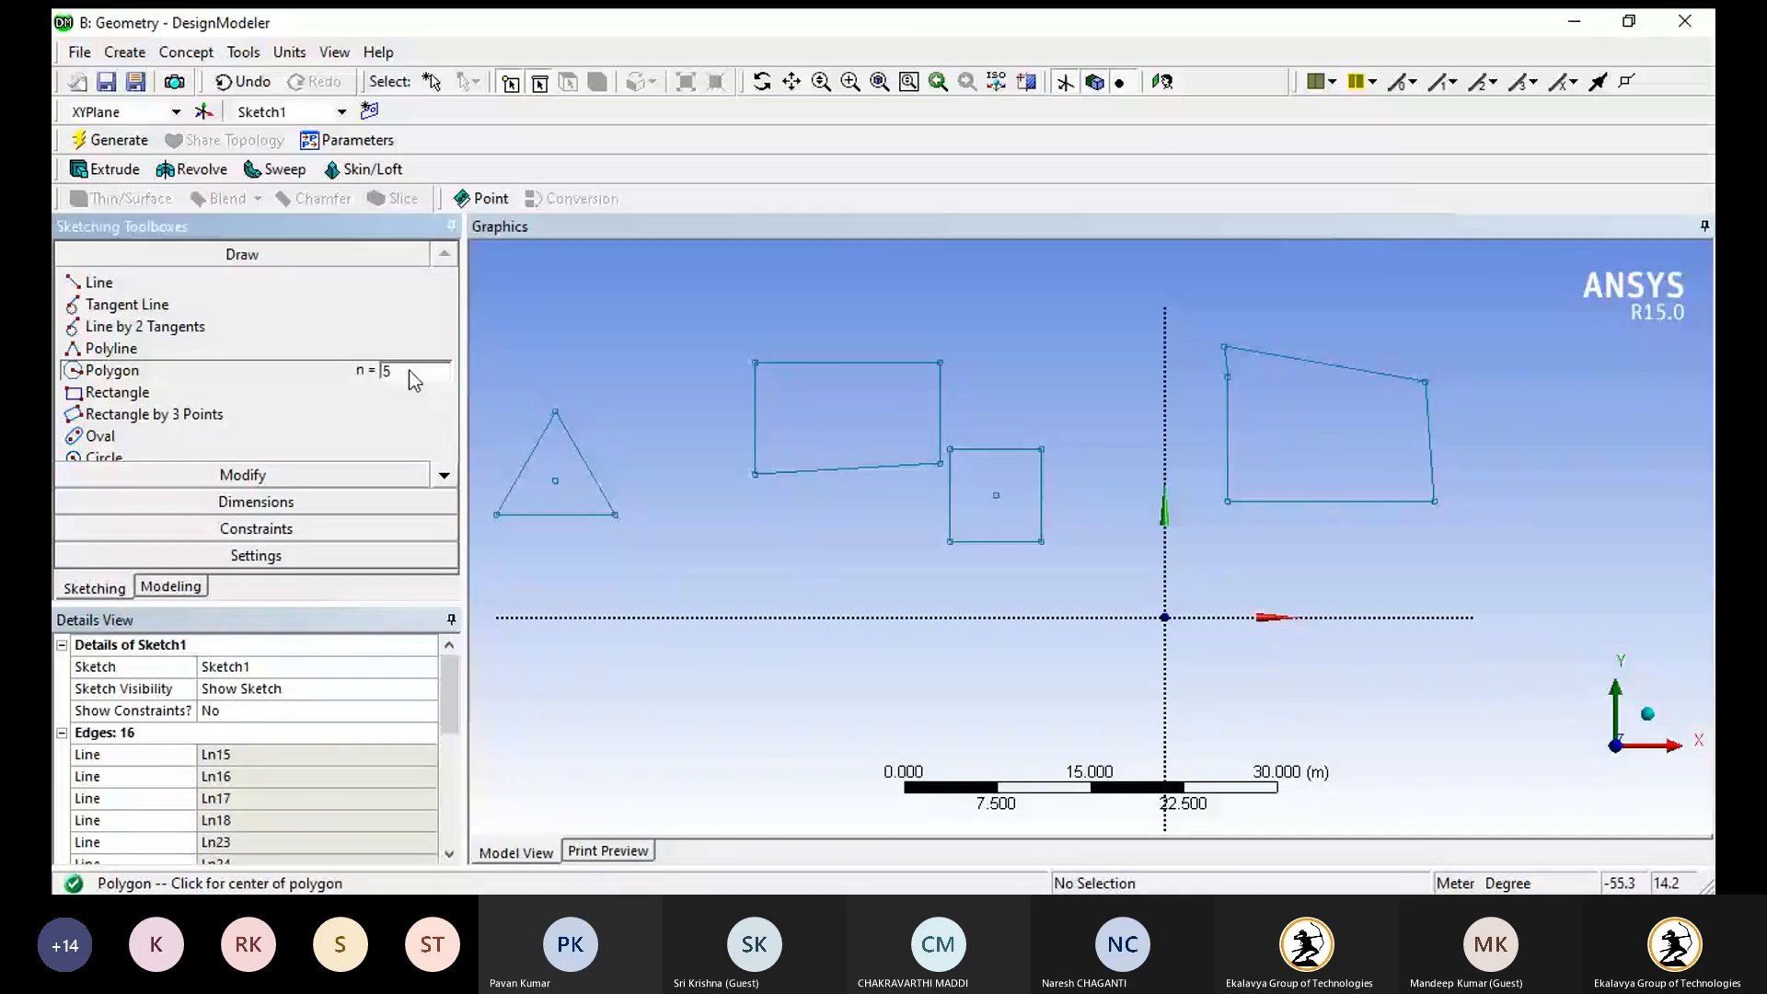
click(1237, 649)
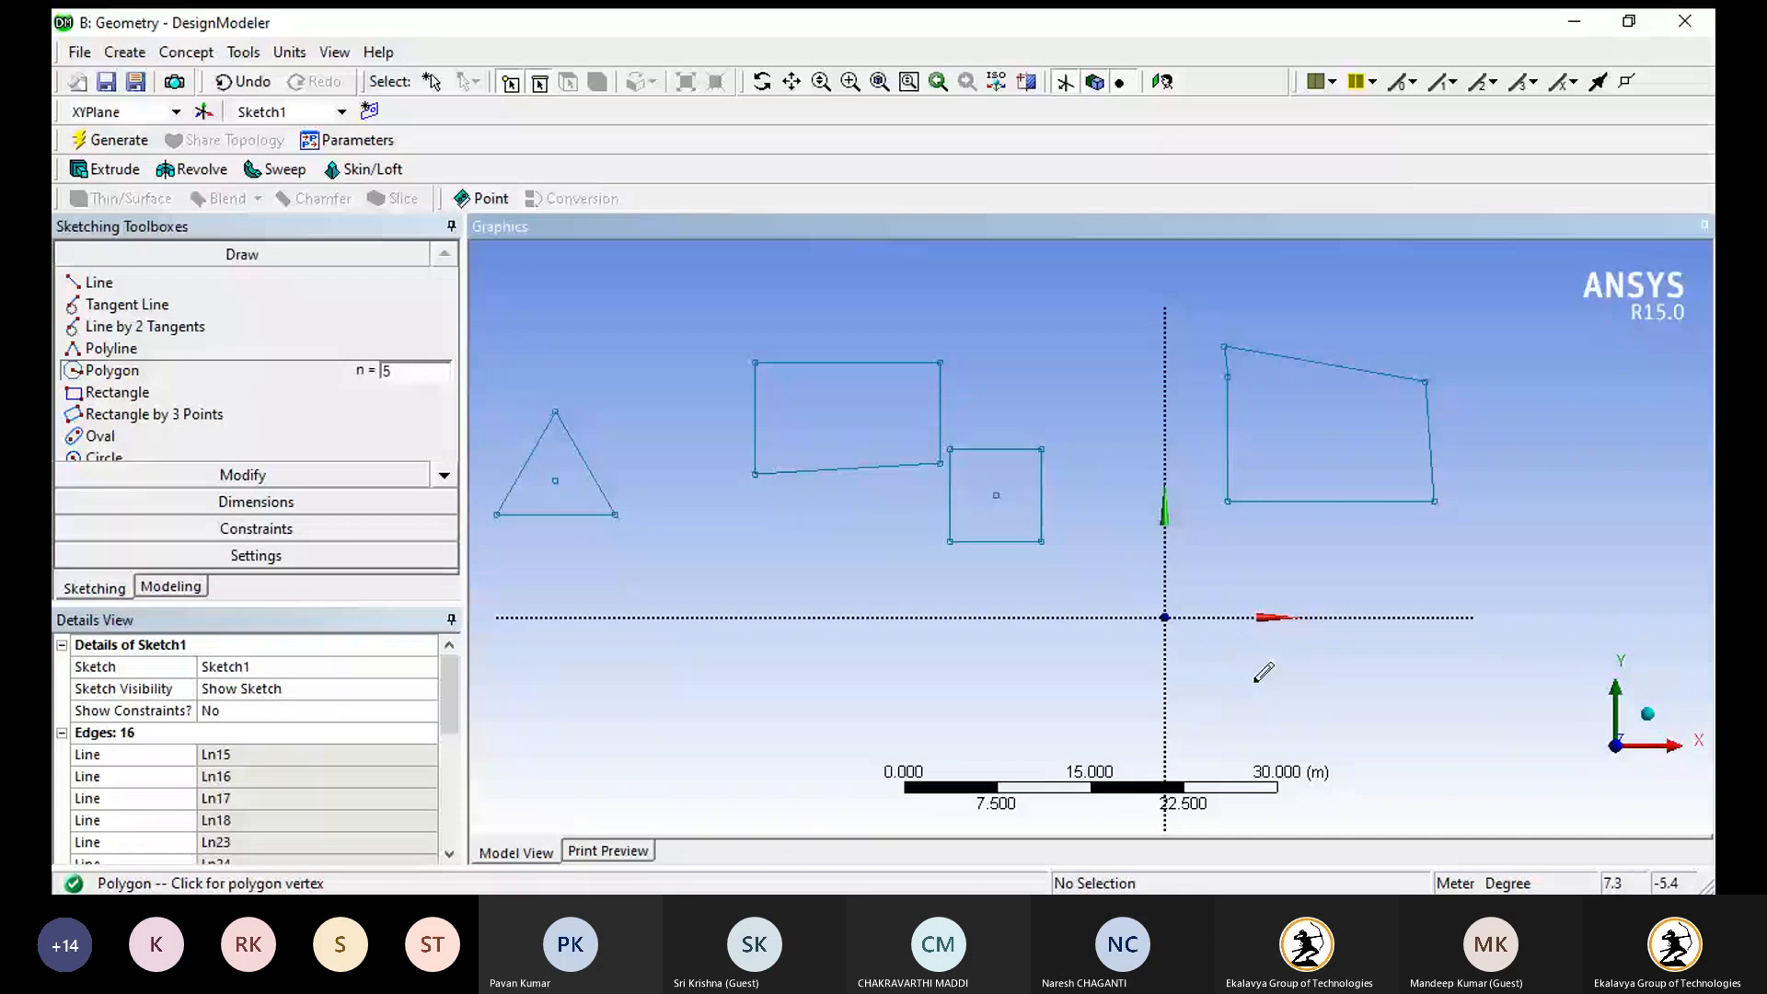
click(1233, 552)
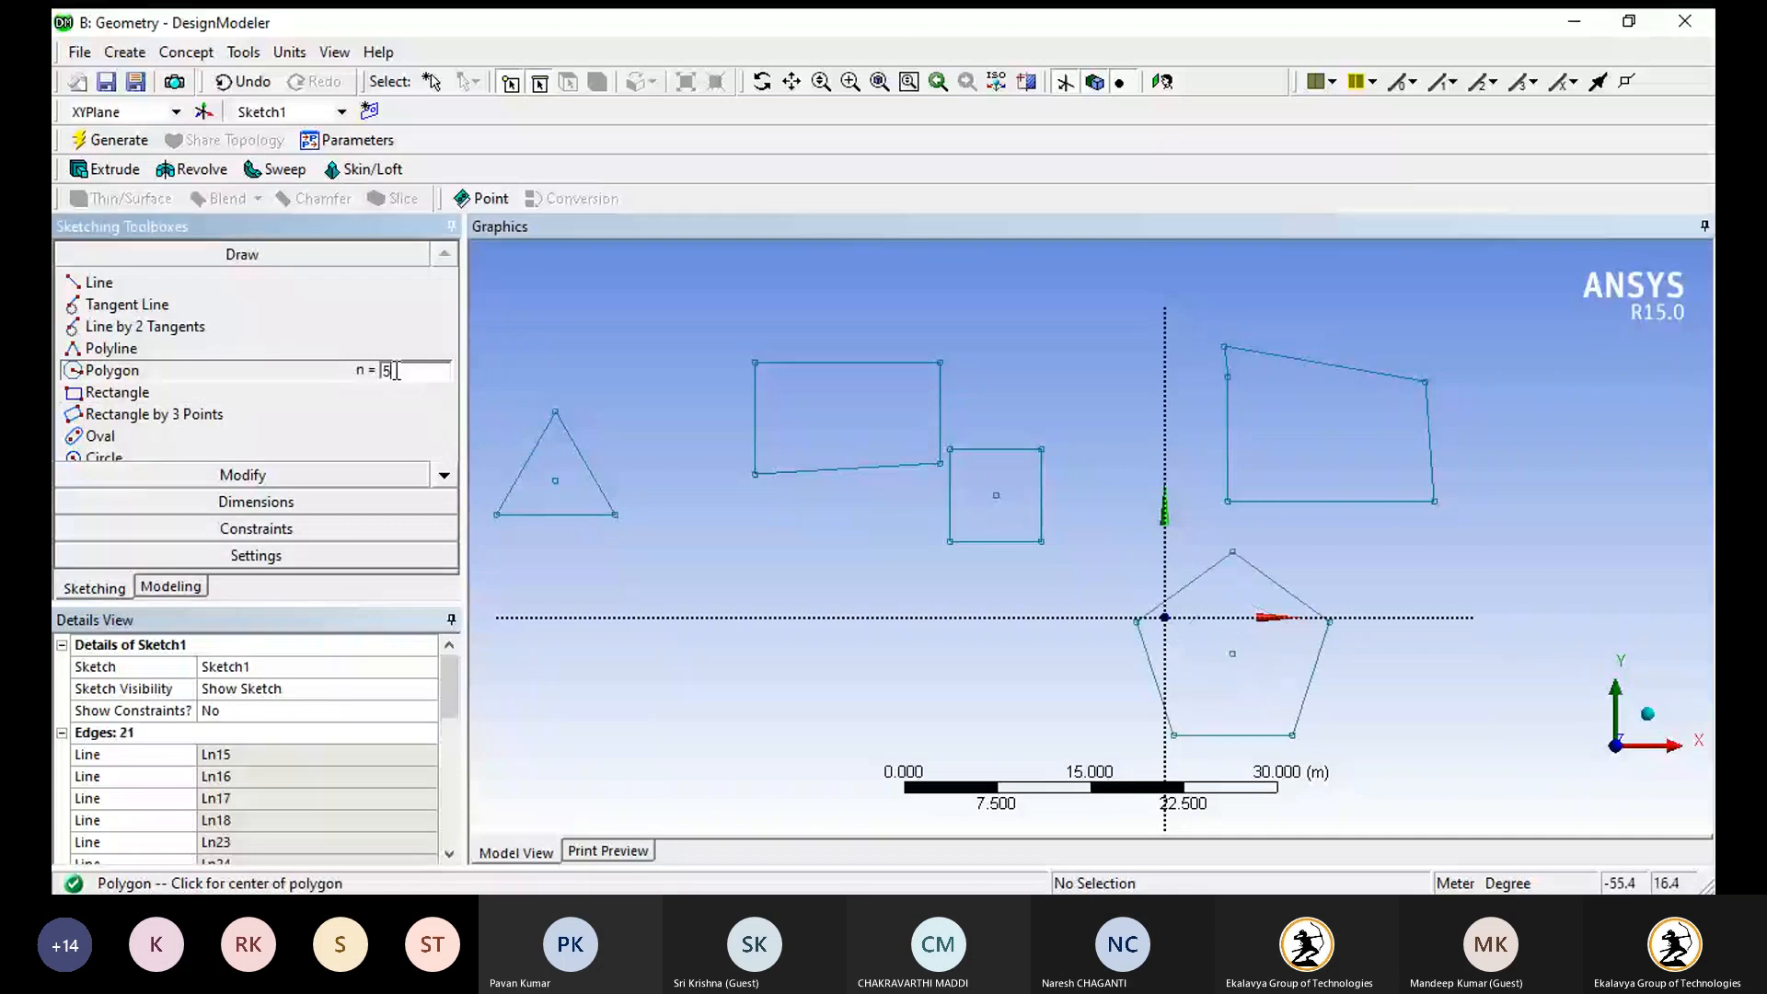
- Draw a 6-sided polygon with sides of about 9 m and two vertical edges, below and right of the triangle
key(BackSpace)
click(705, 685)
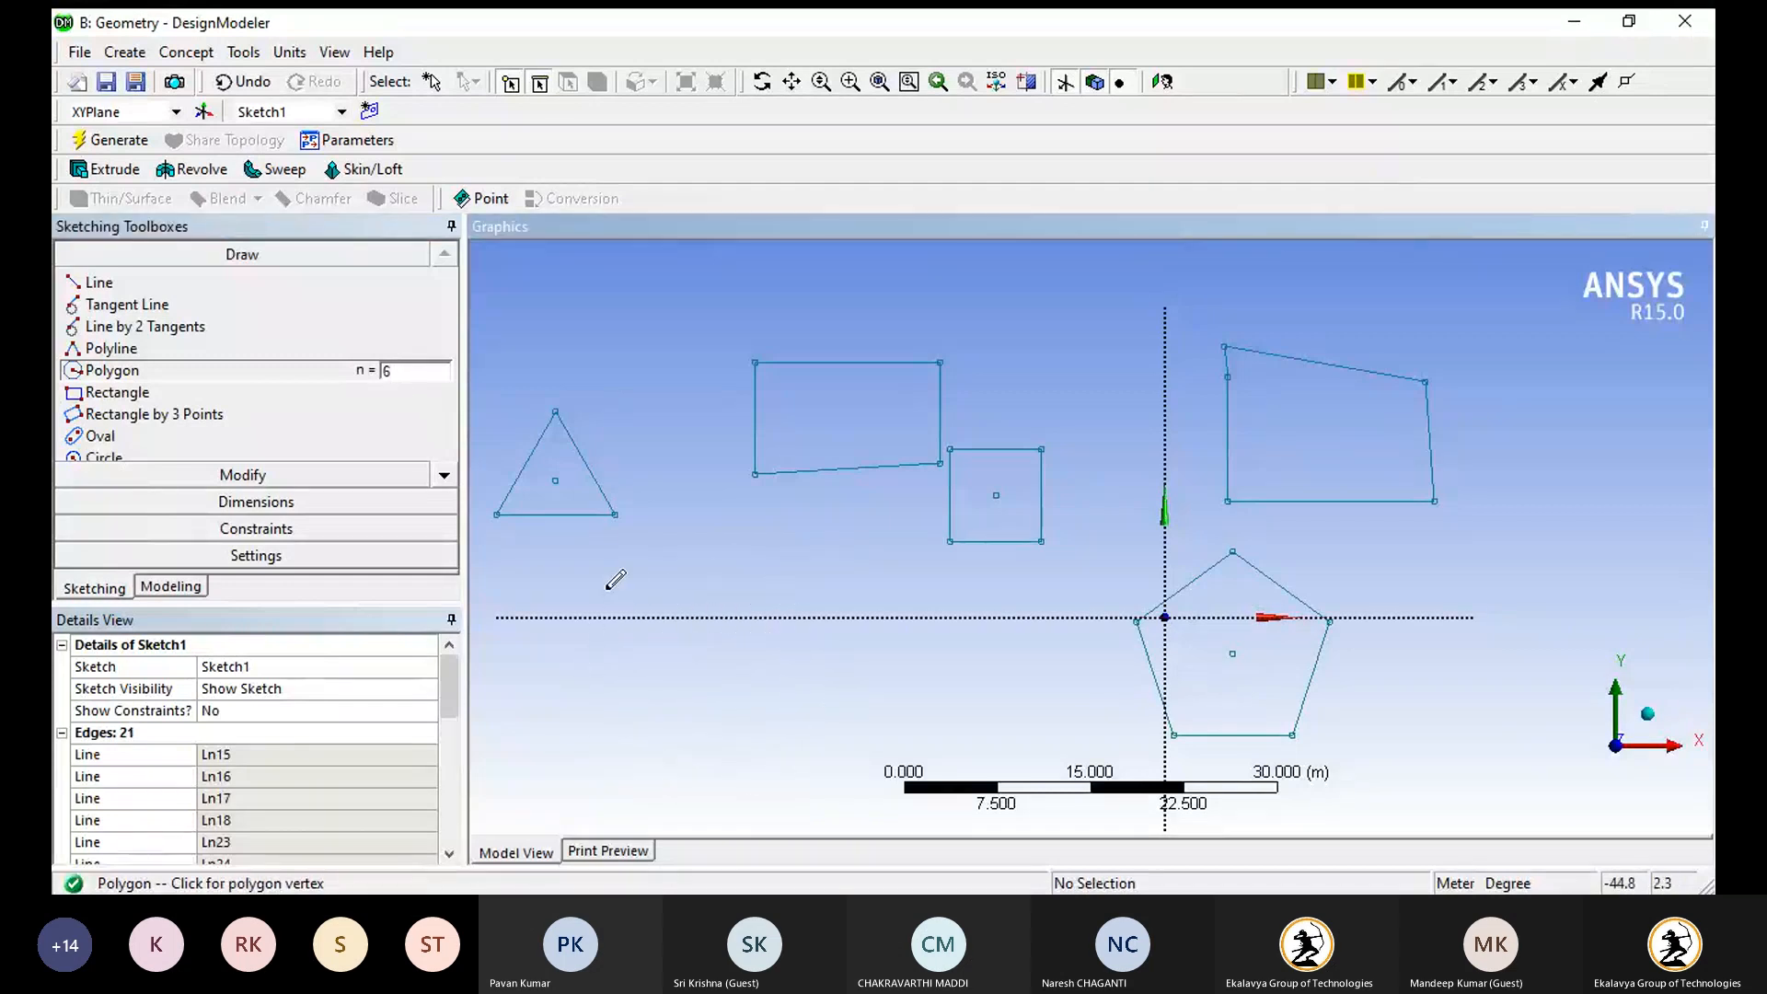
click(606, 629)
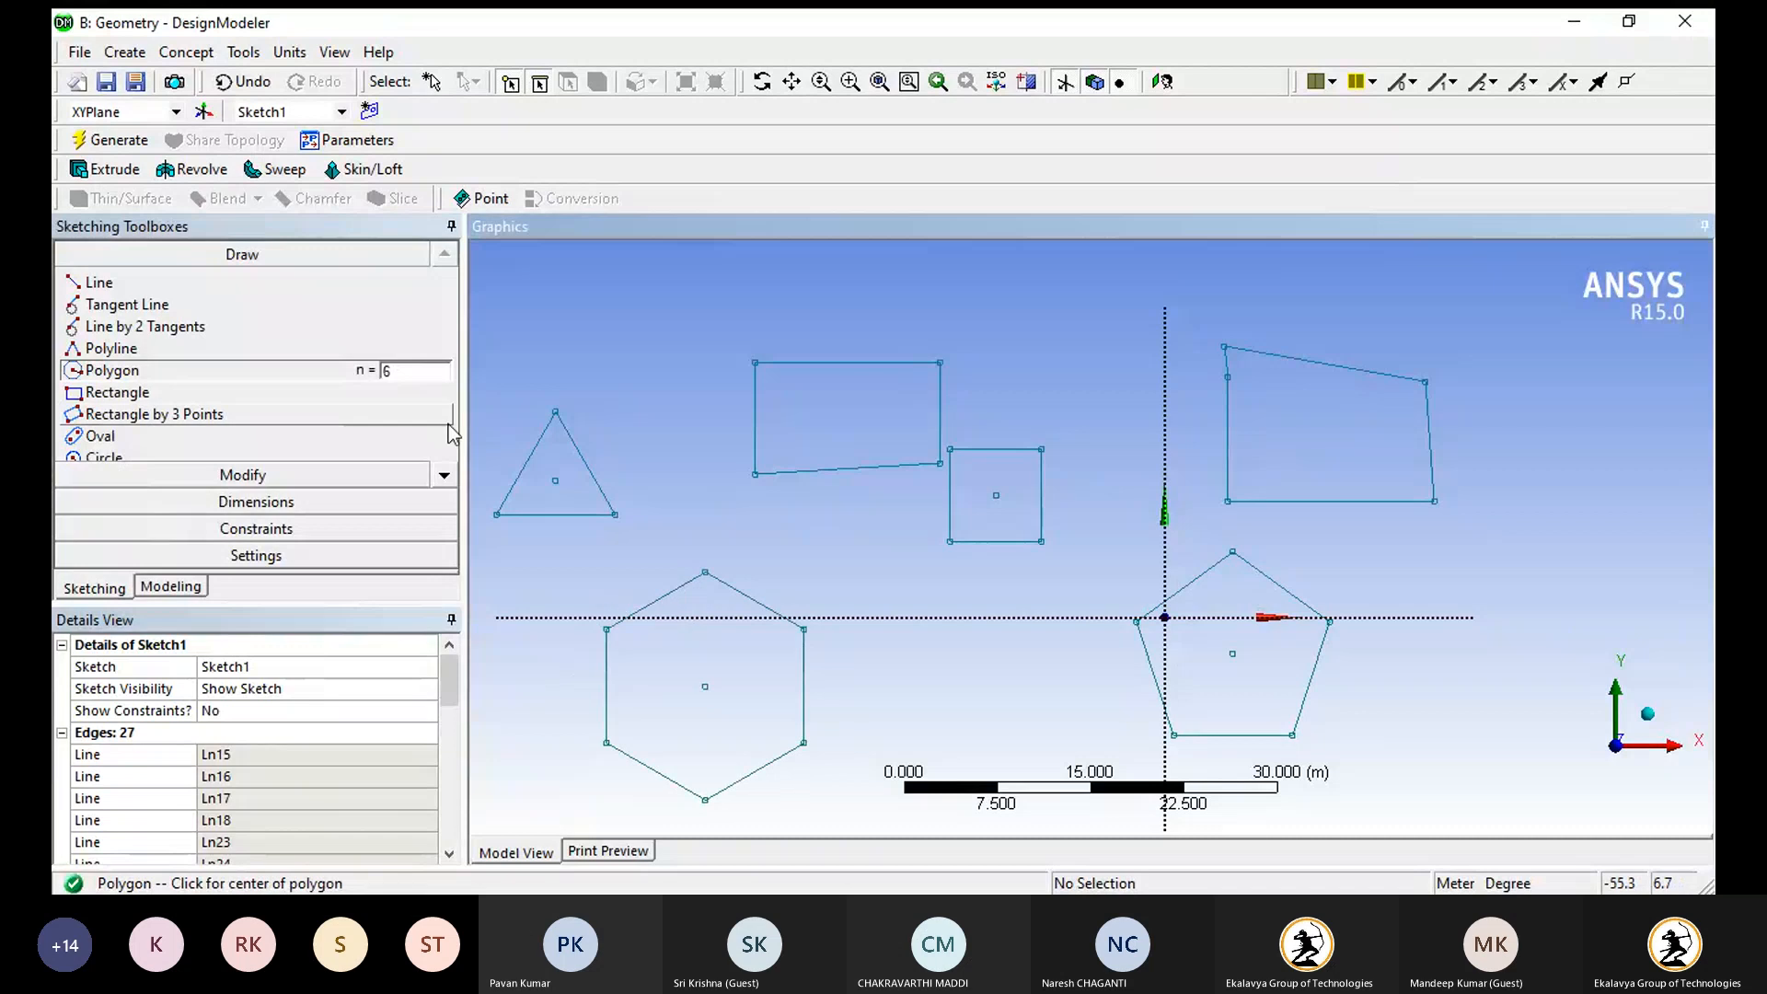
- Draw a small 7-sided polygon with a circumradius of about 3.5 m above the triangle
click(395, 370)
key(BackSpace)
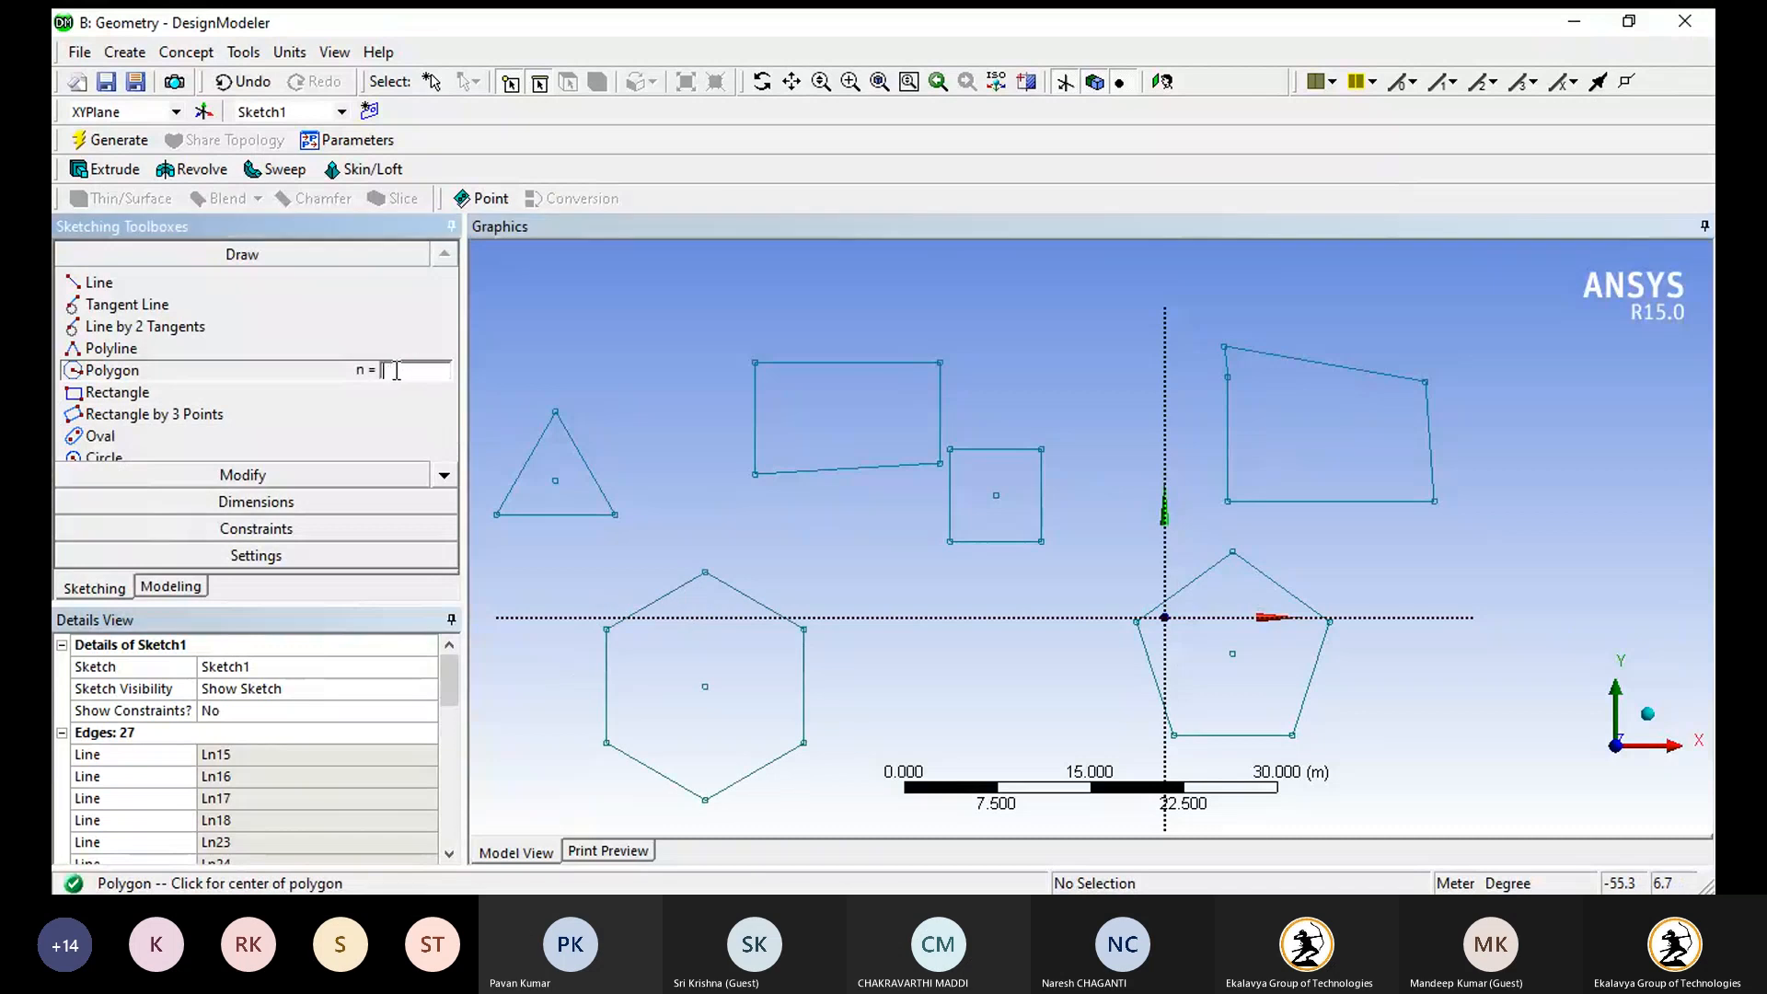
text(7)
click(605, 306)
click(594, 347)
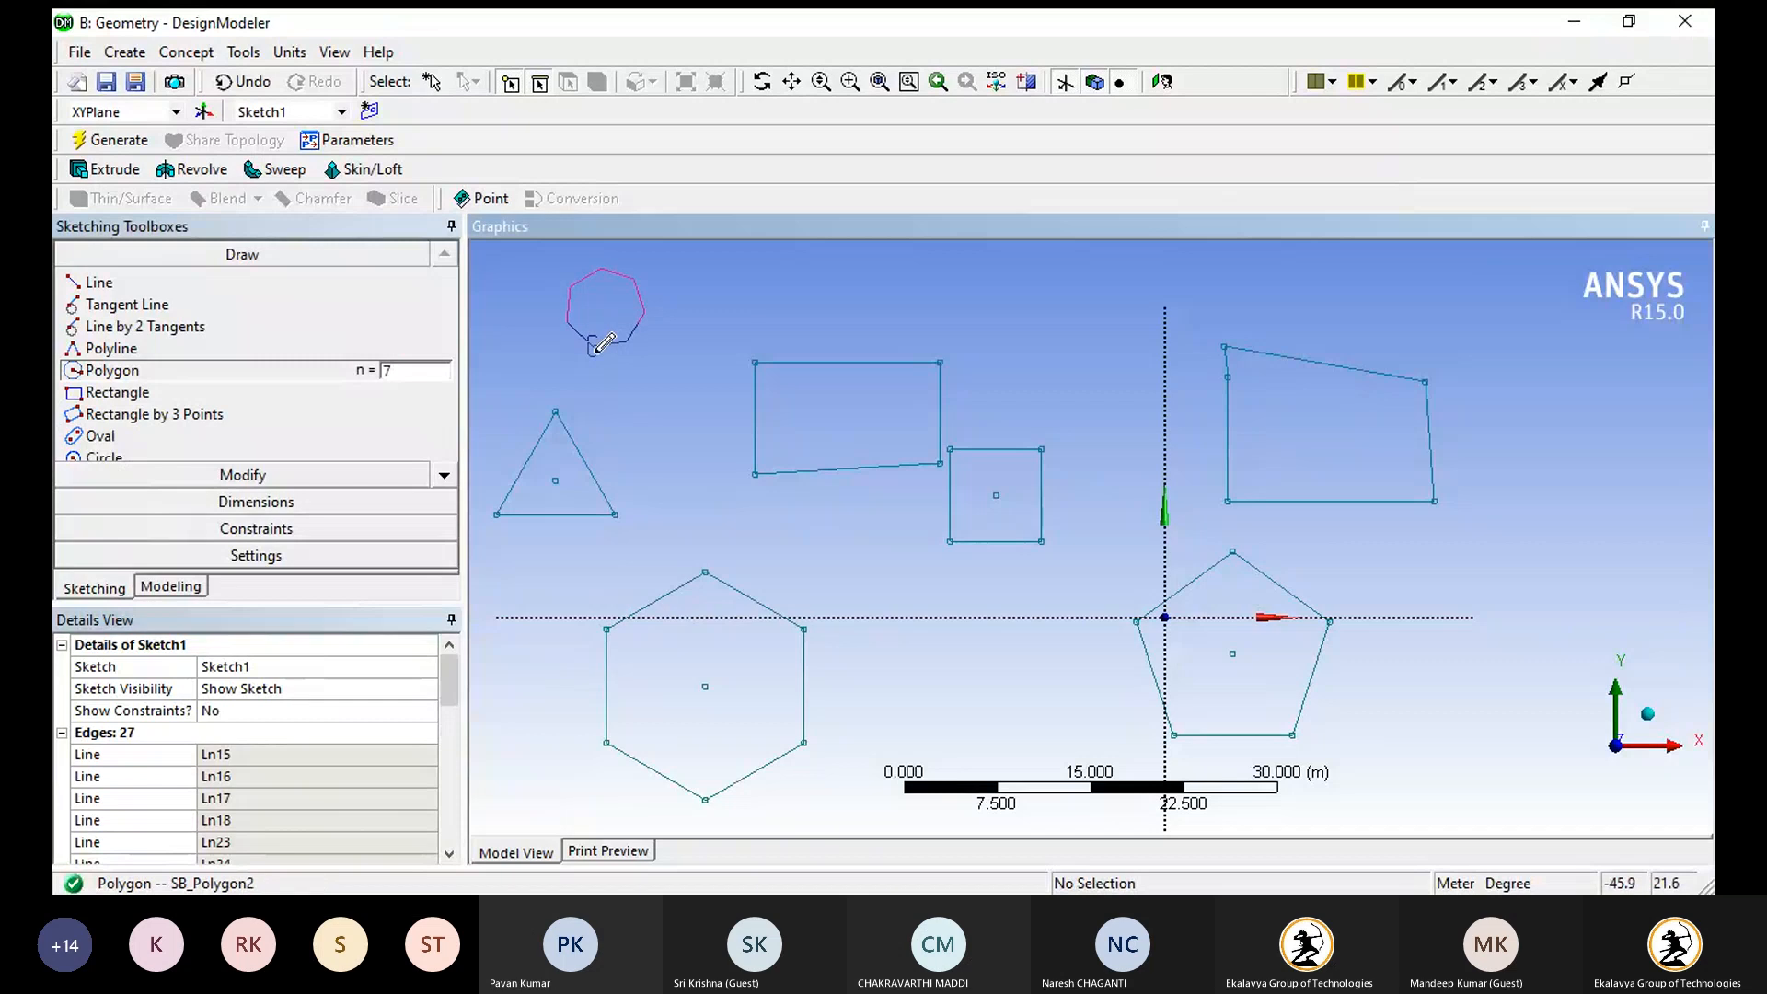
- Draw an 8-sided polygon with sides of about 4 m above the square, with horizontal top and bottom edges
key(Delete)
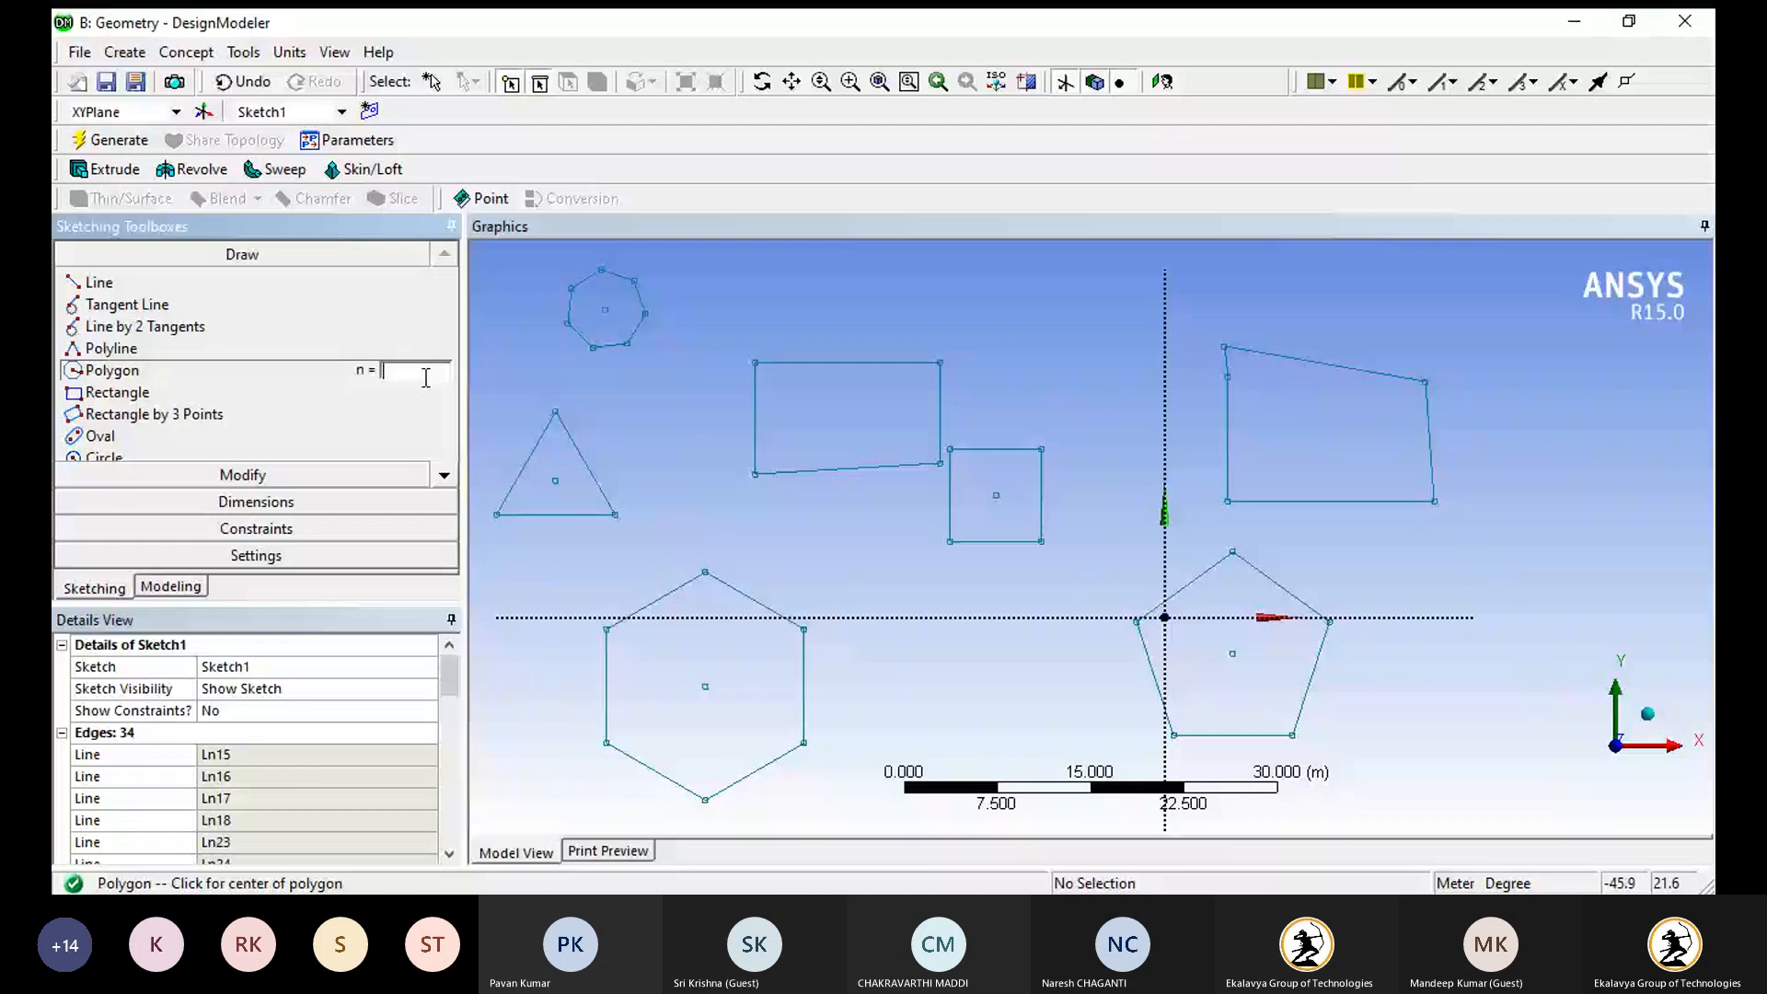
text(8)
click(1058, 334)
click(1084, 393)
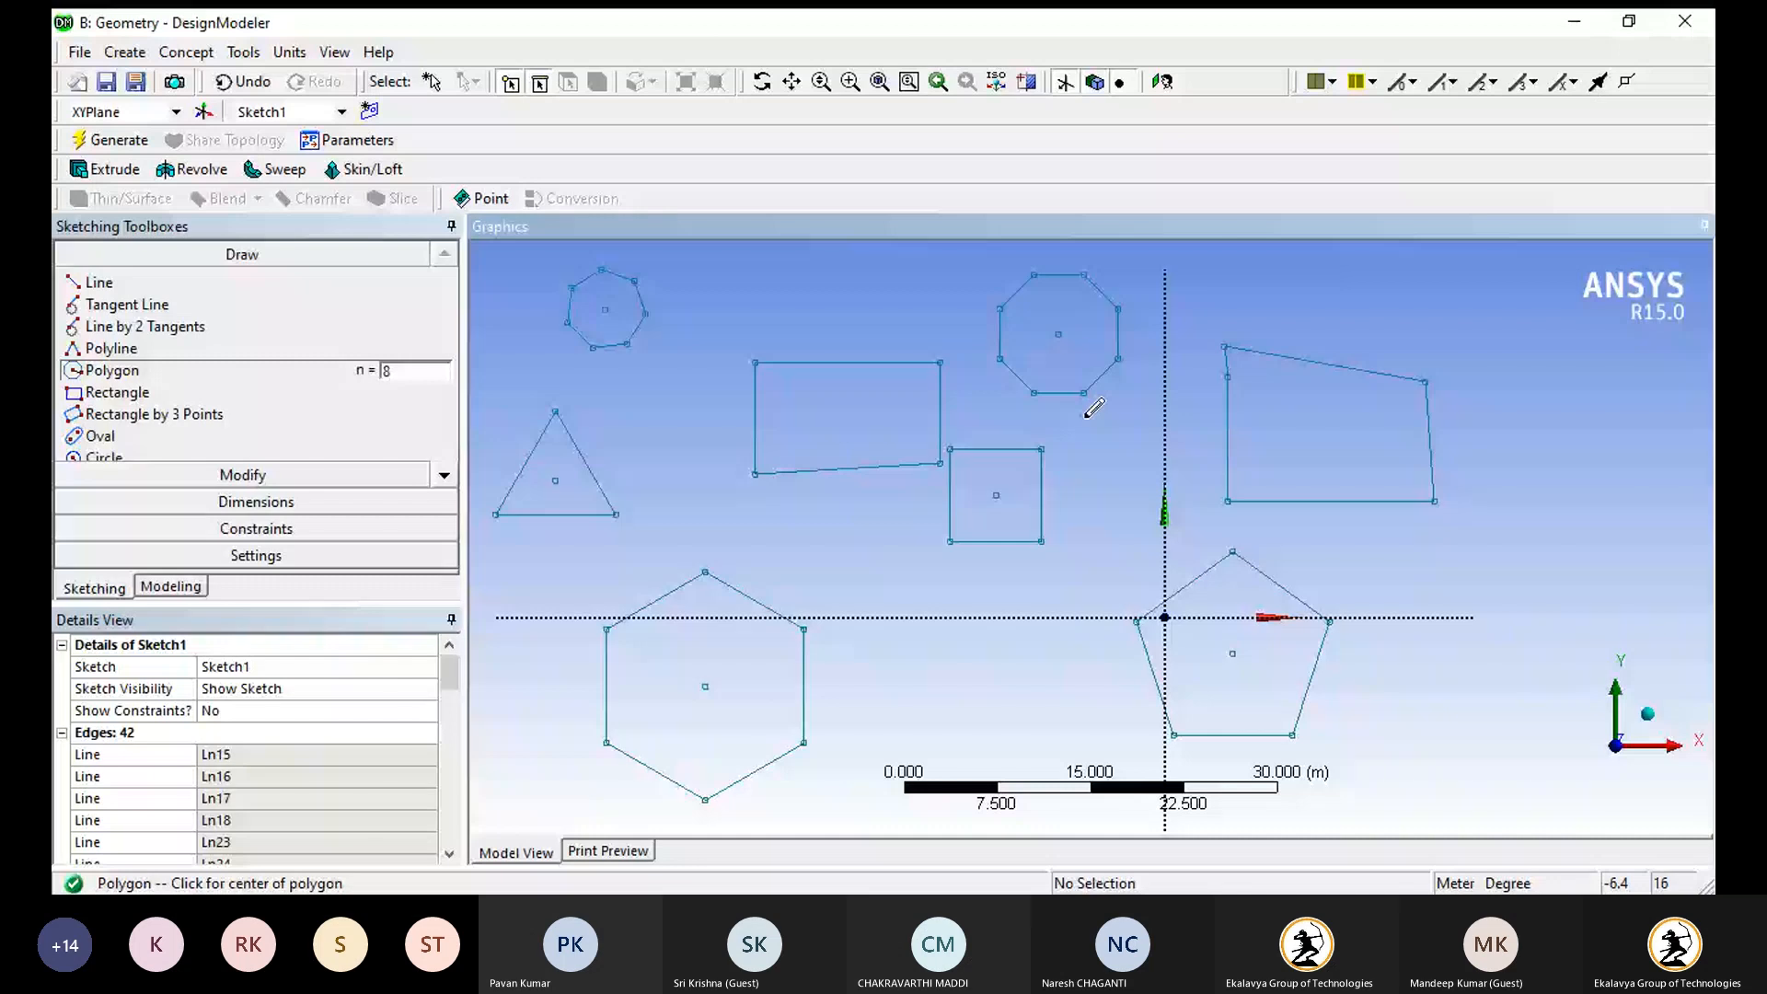
- Inscribe a circle in the triangle with Circle by 3 Tangents, using its three sides
click(444, 477)
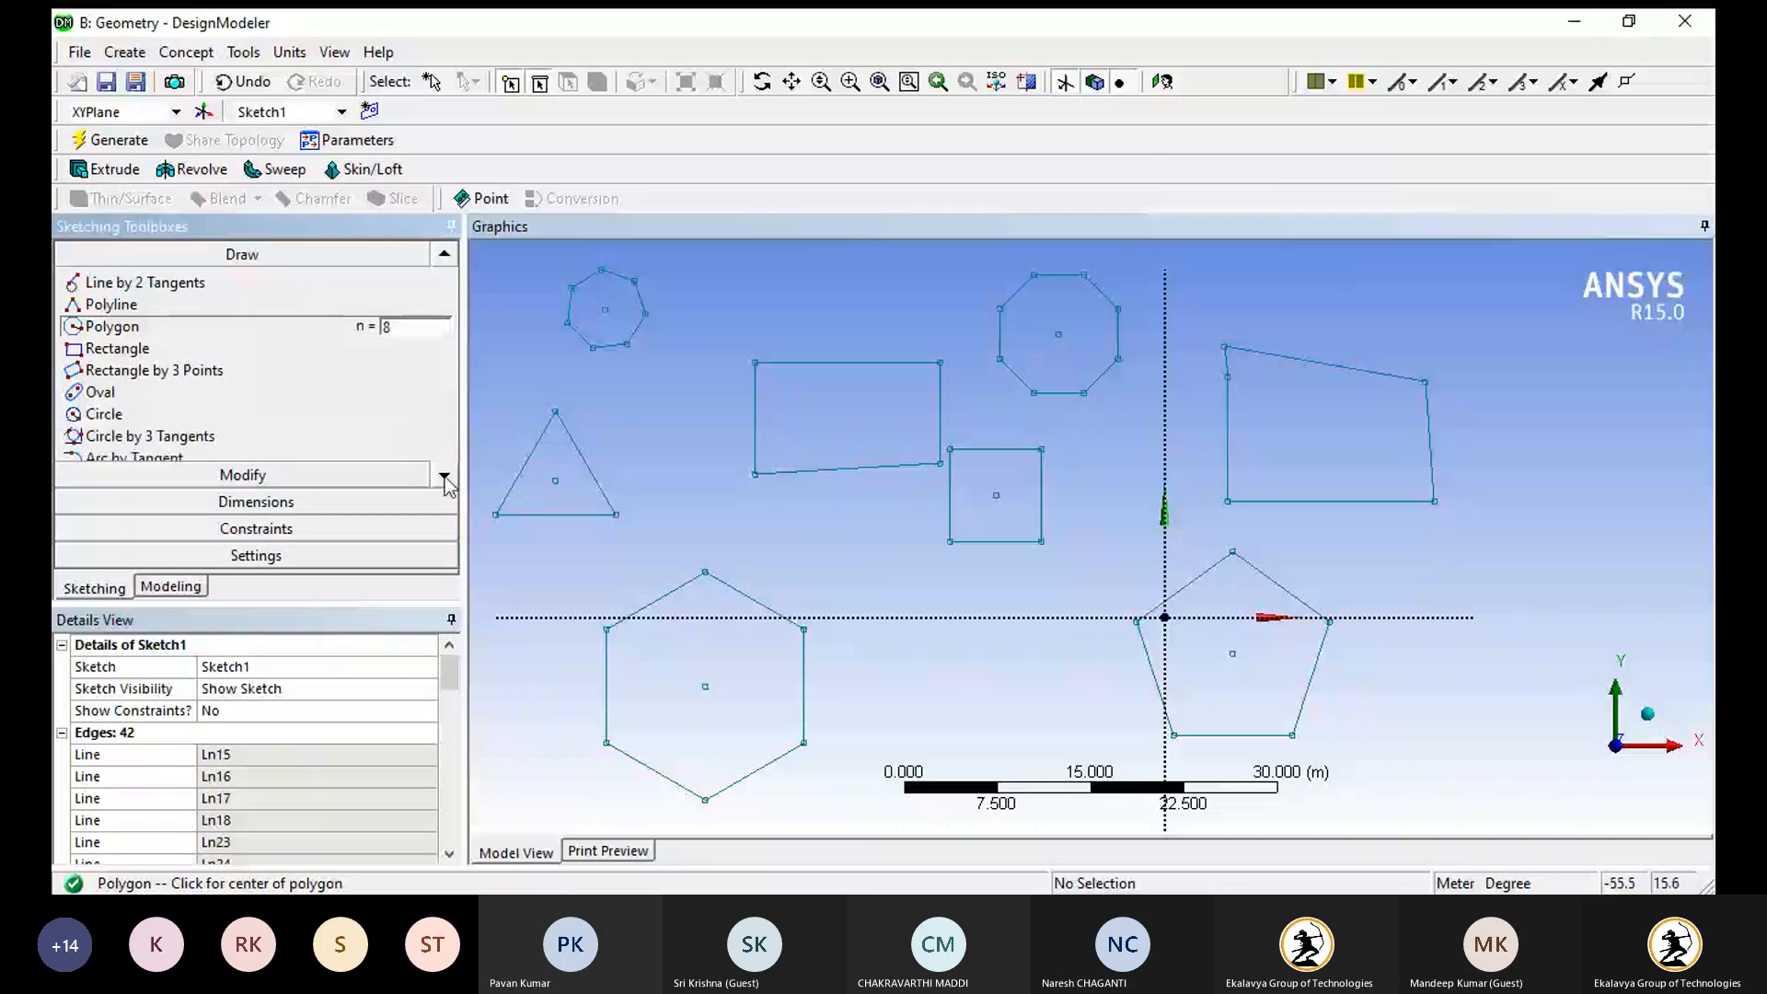
click(445, 477)
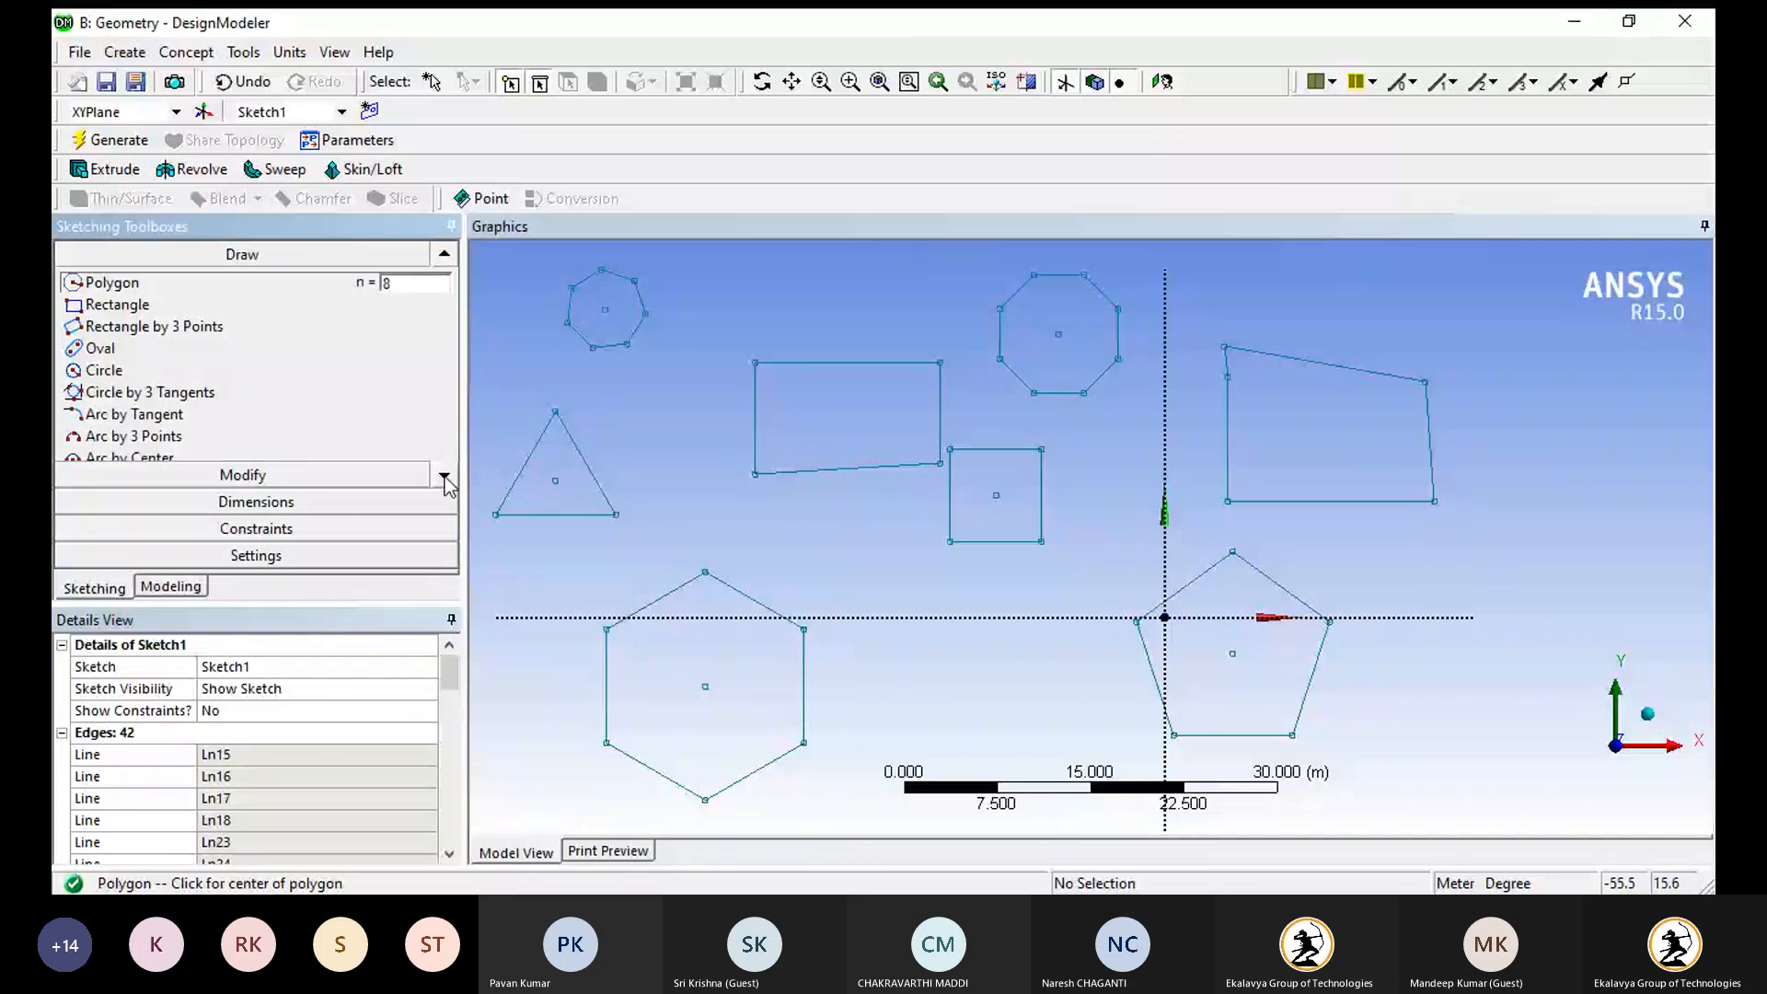
click(444, 477)
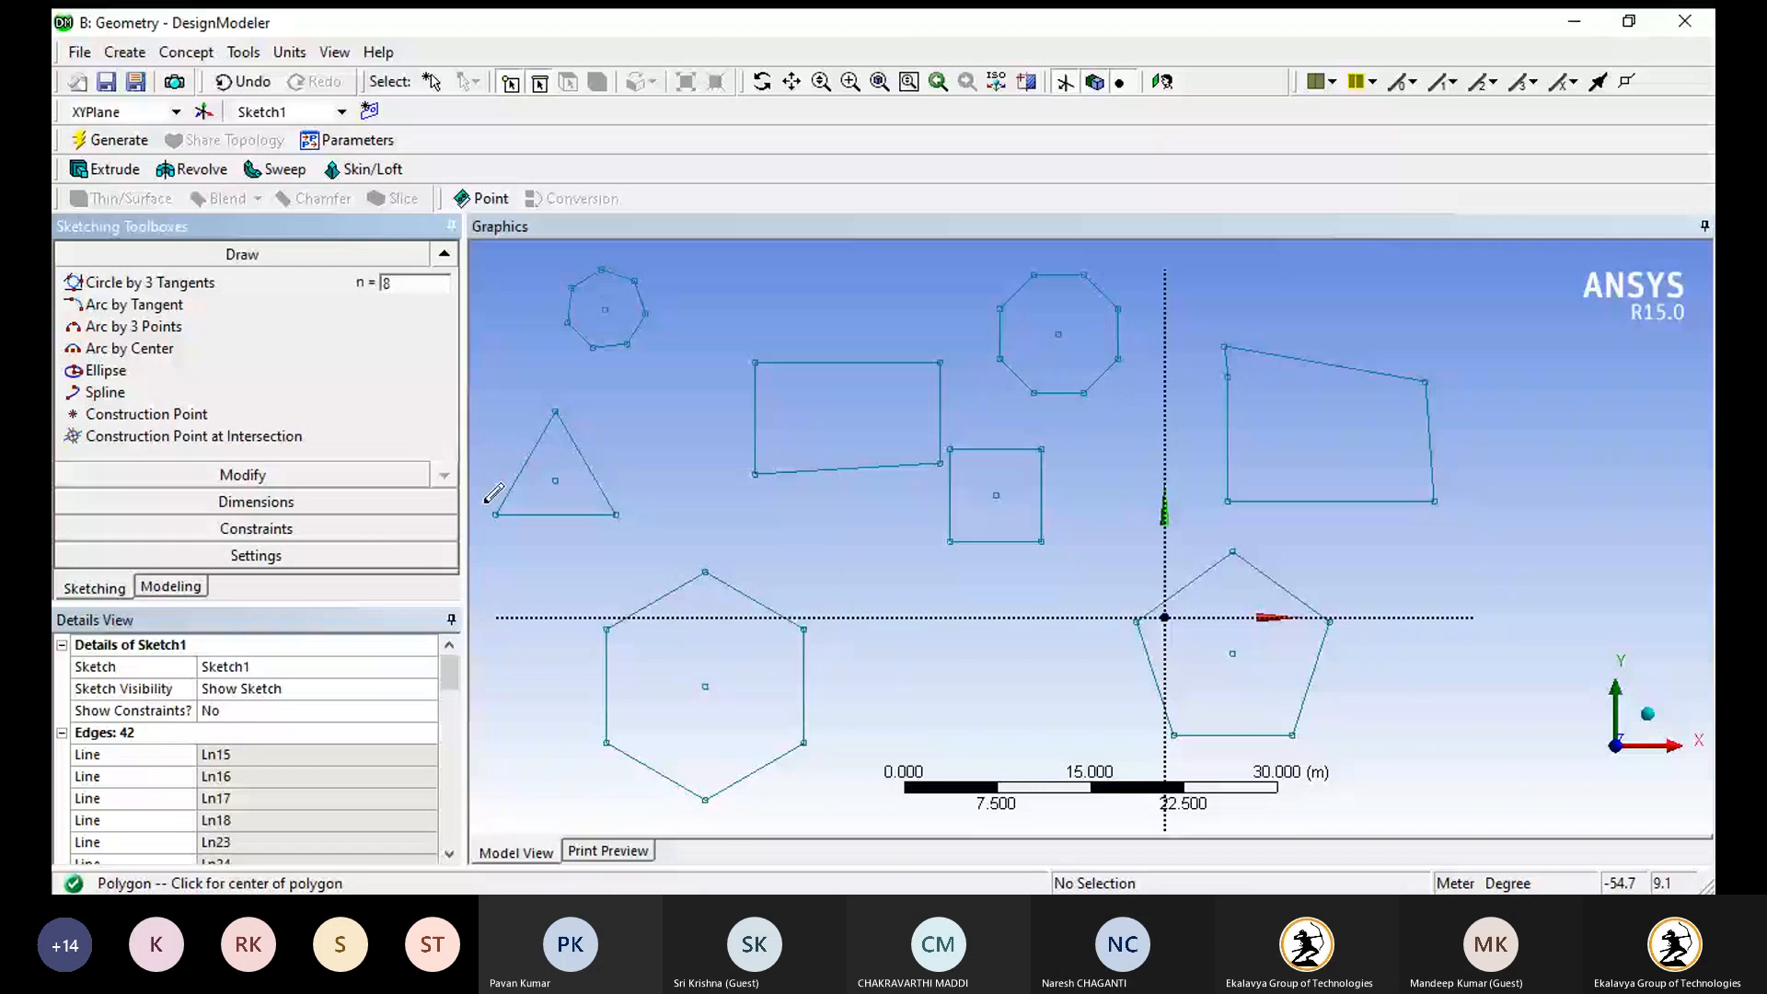
click(150, 282)
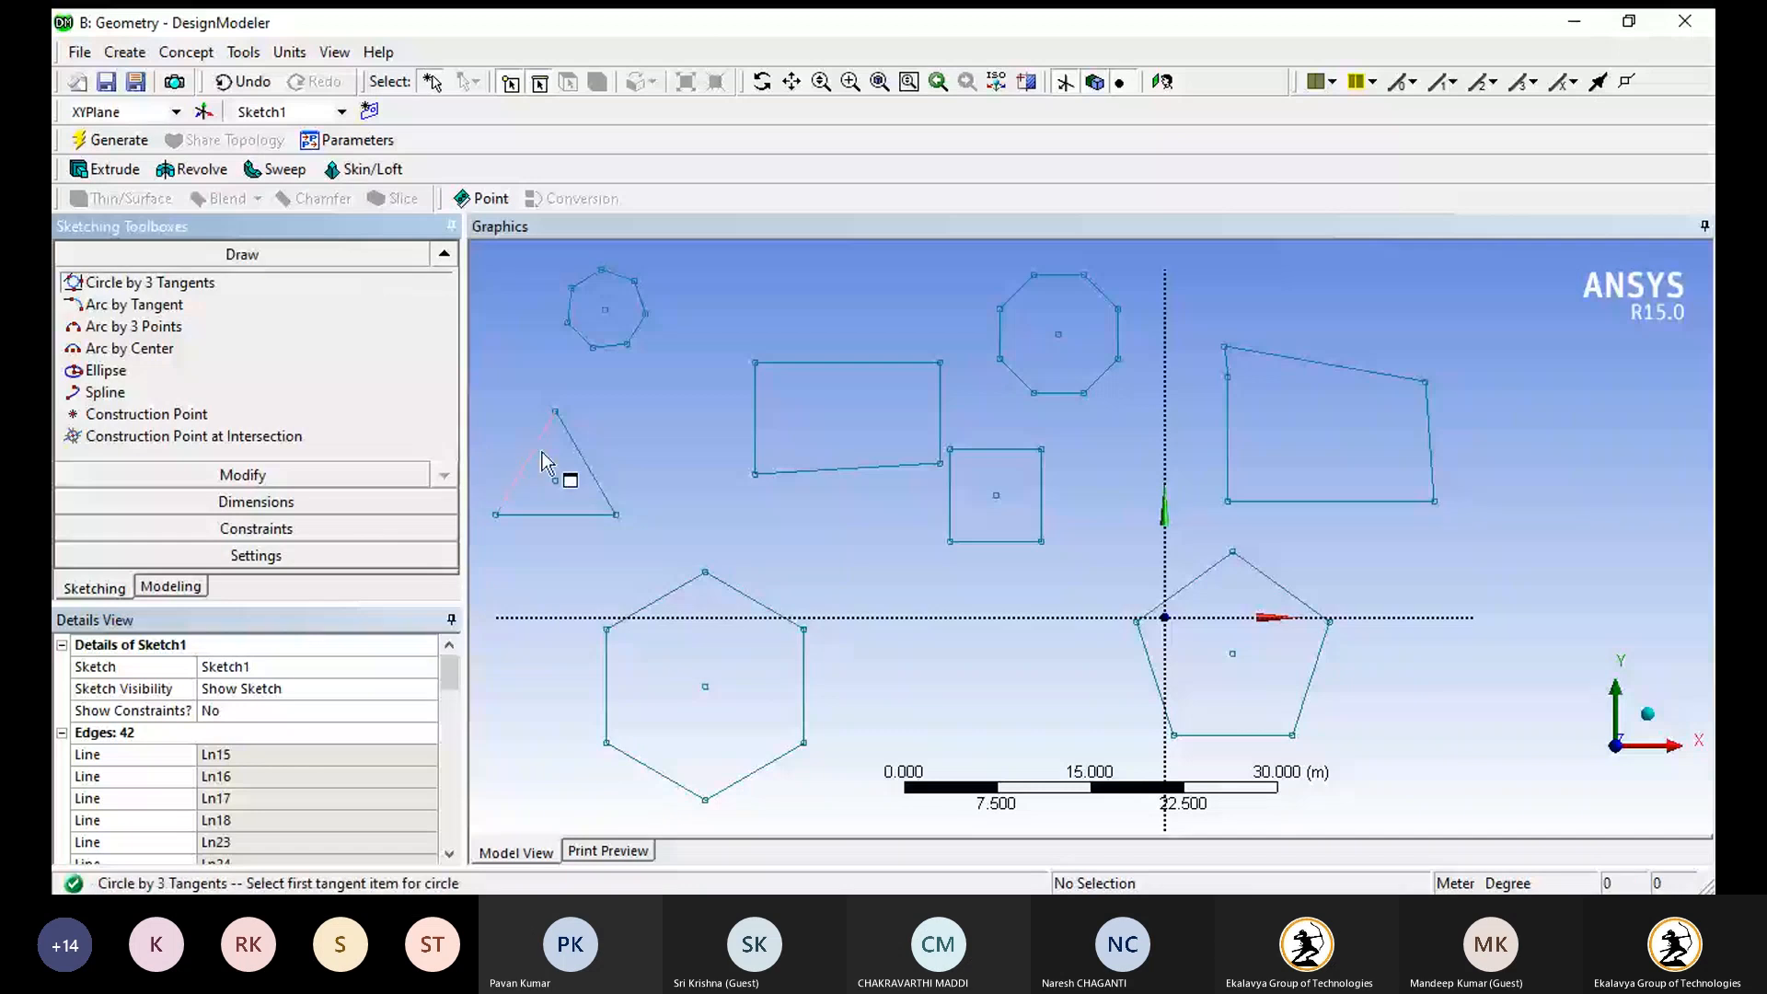
click(539, 465)
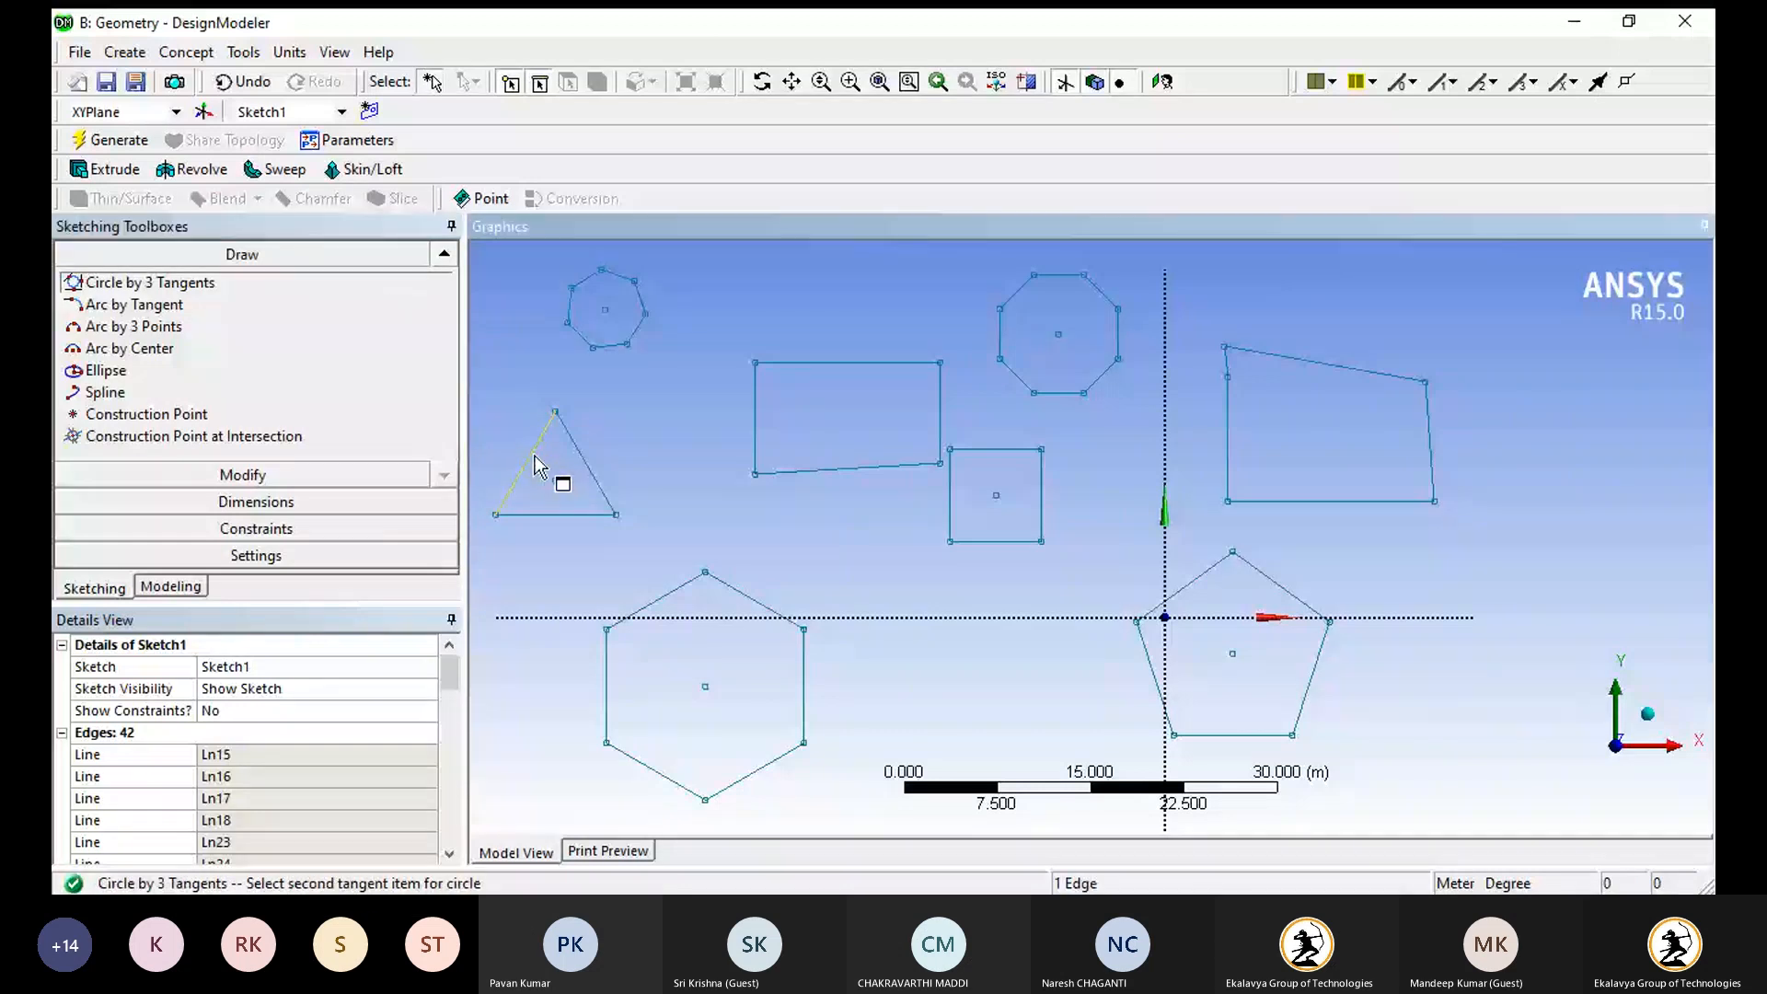
click(584, 462)
click(553, 514)
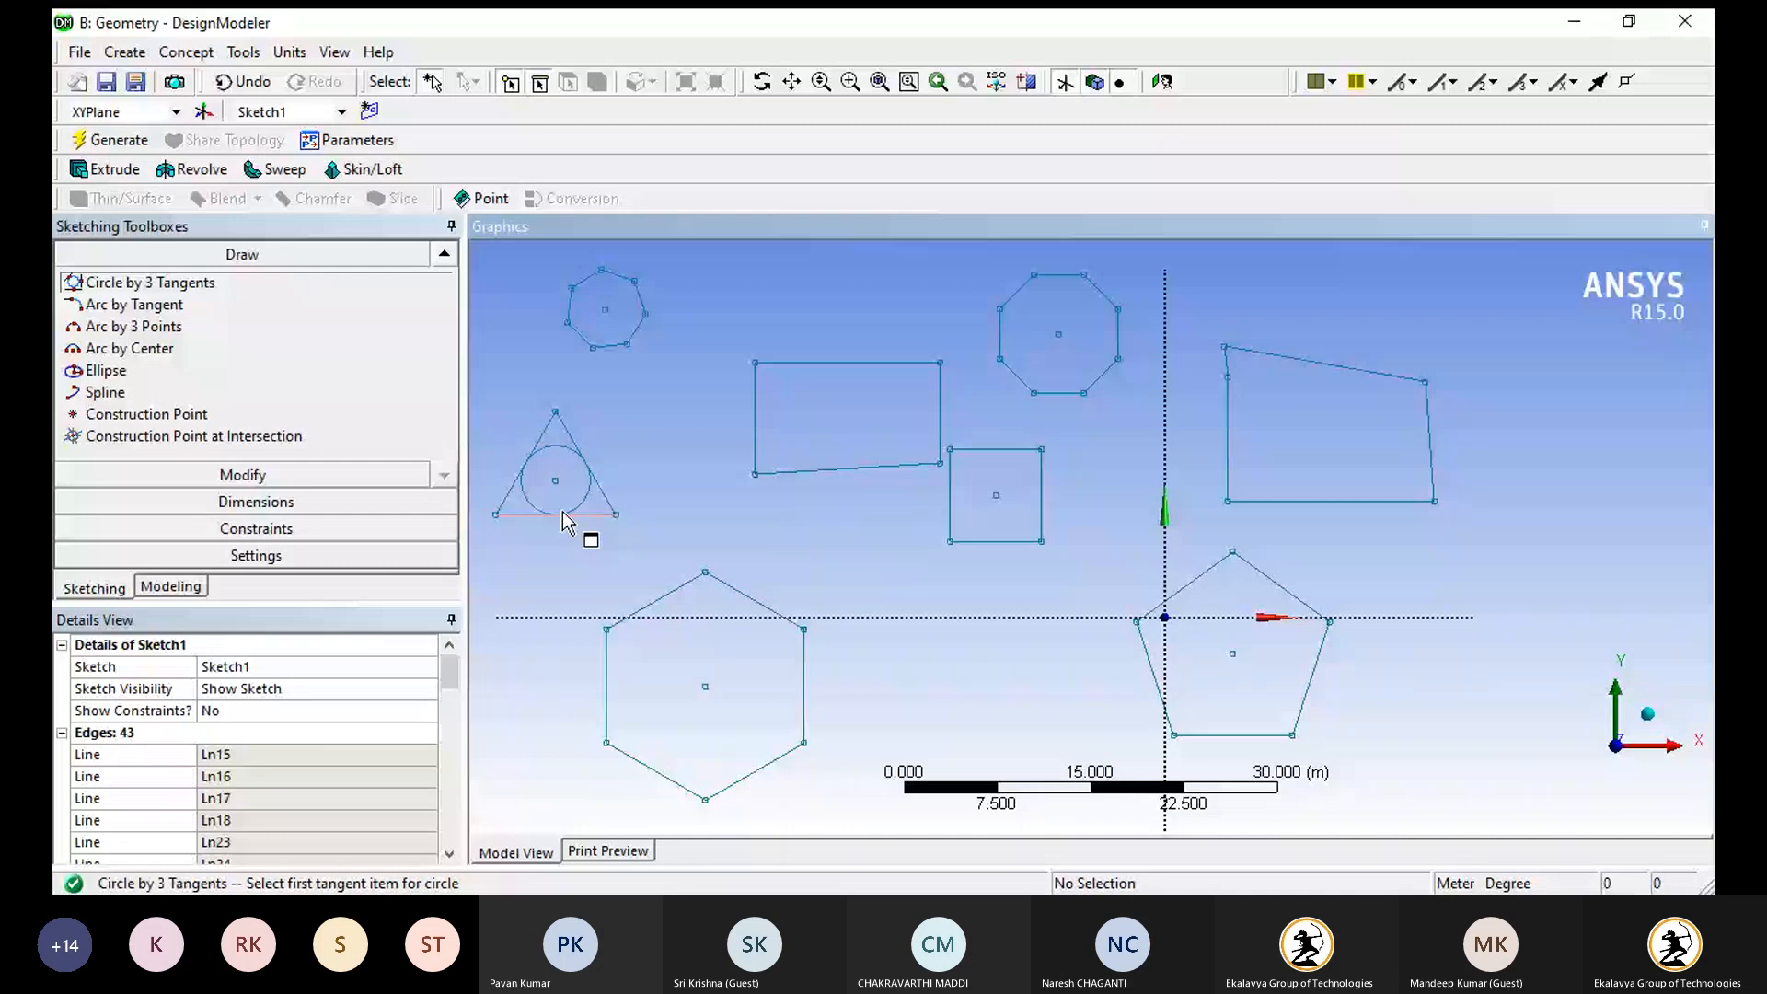
- Draw a 3-point arc with a radius of about 7.5 m, bulging outward to the right of the closed polyline
click(156, 327)
click(1482, 552)
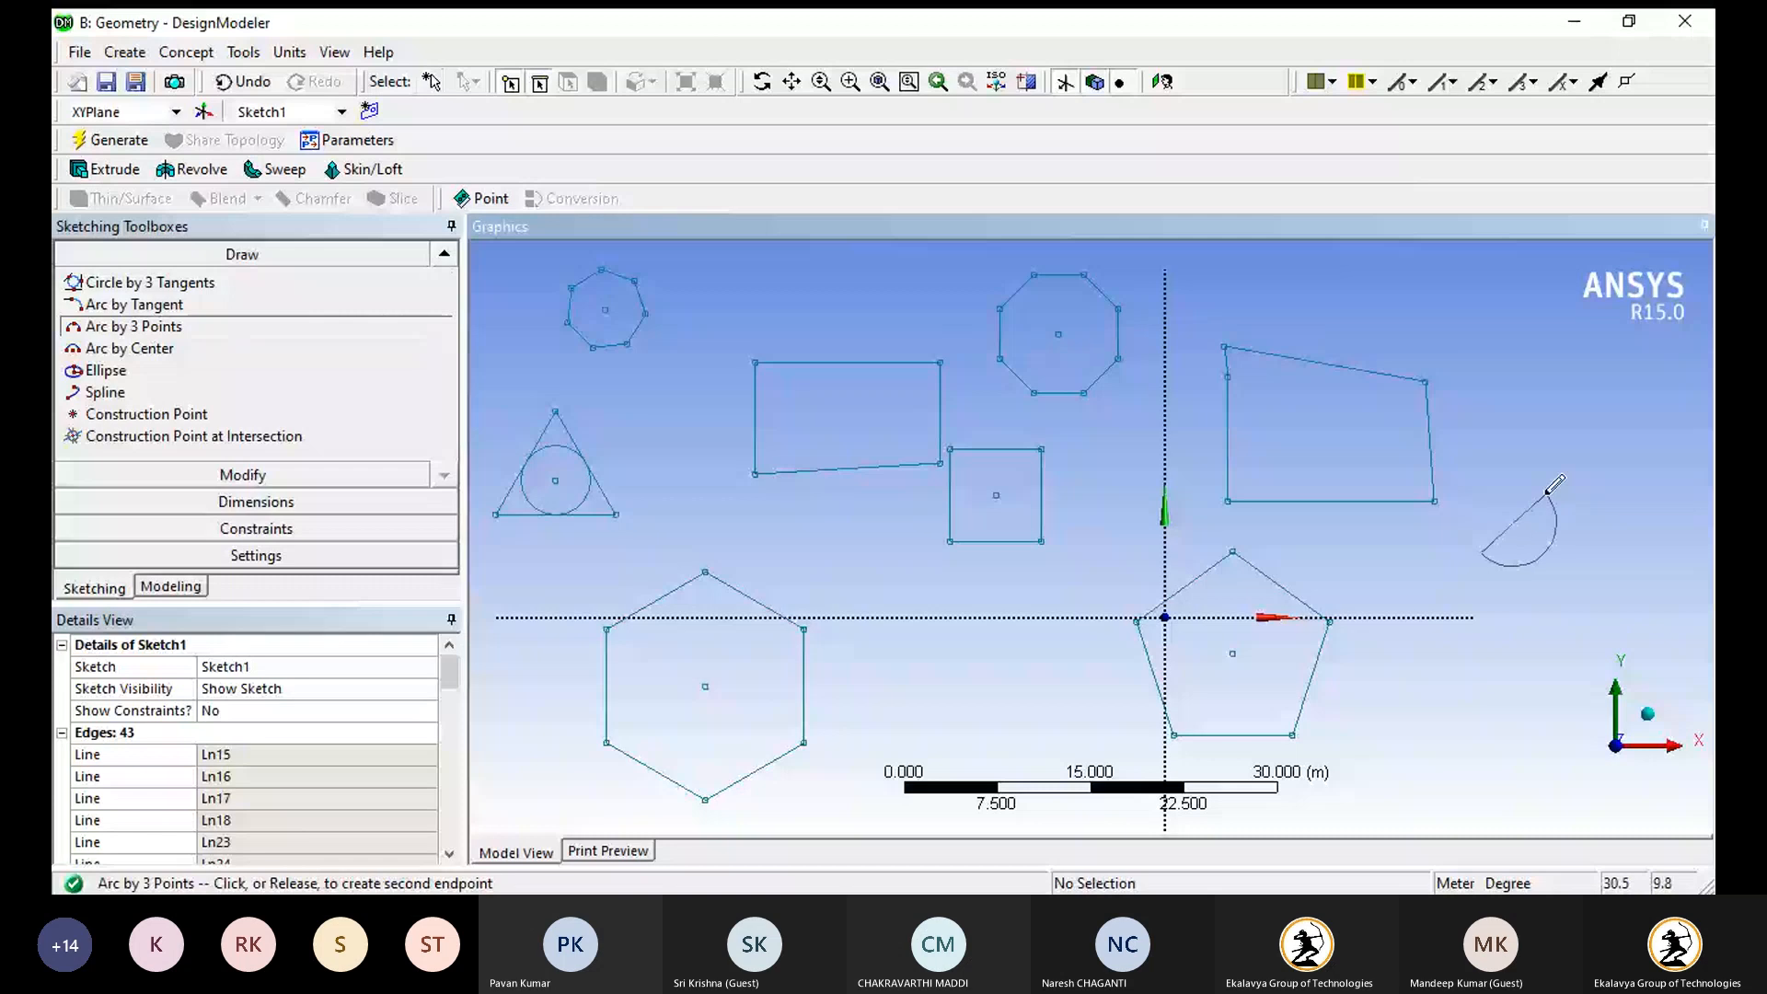
click(1502, 354)
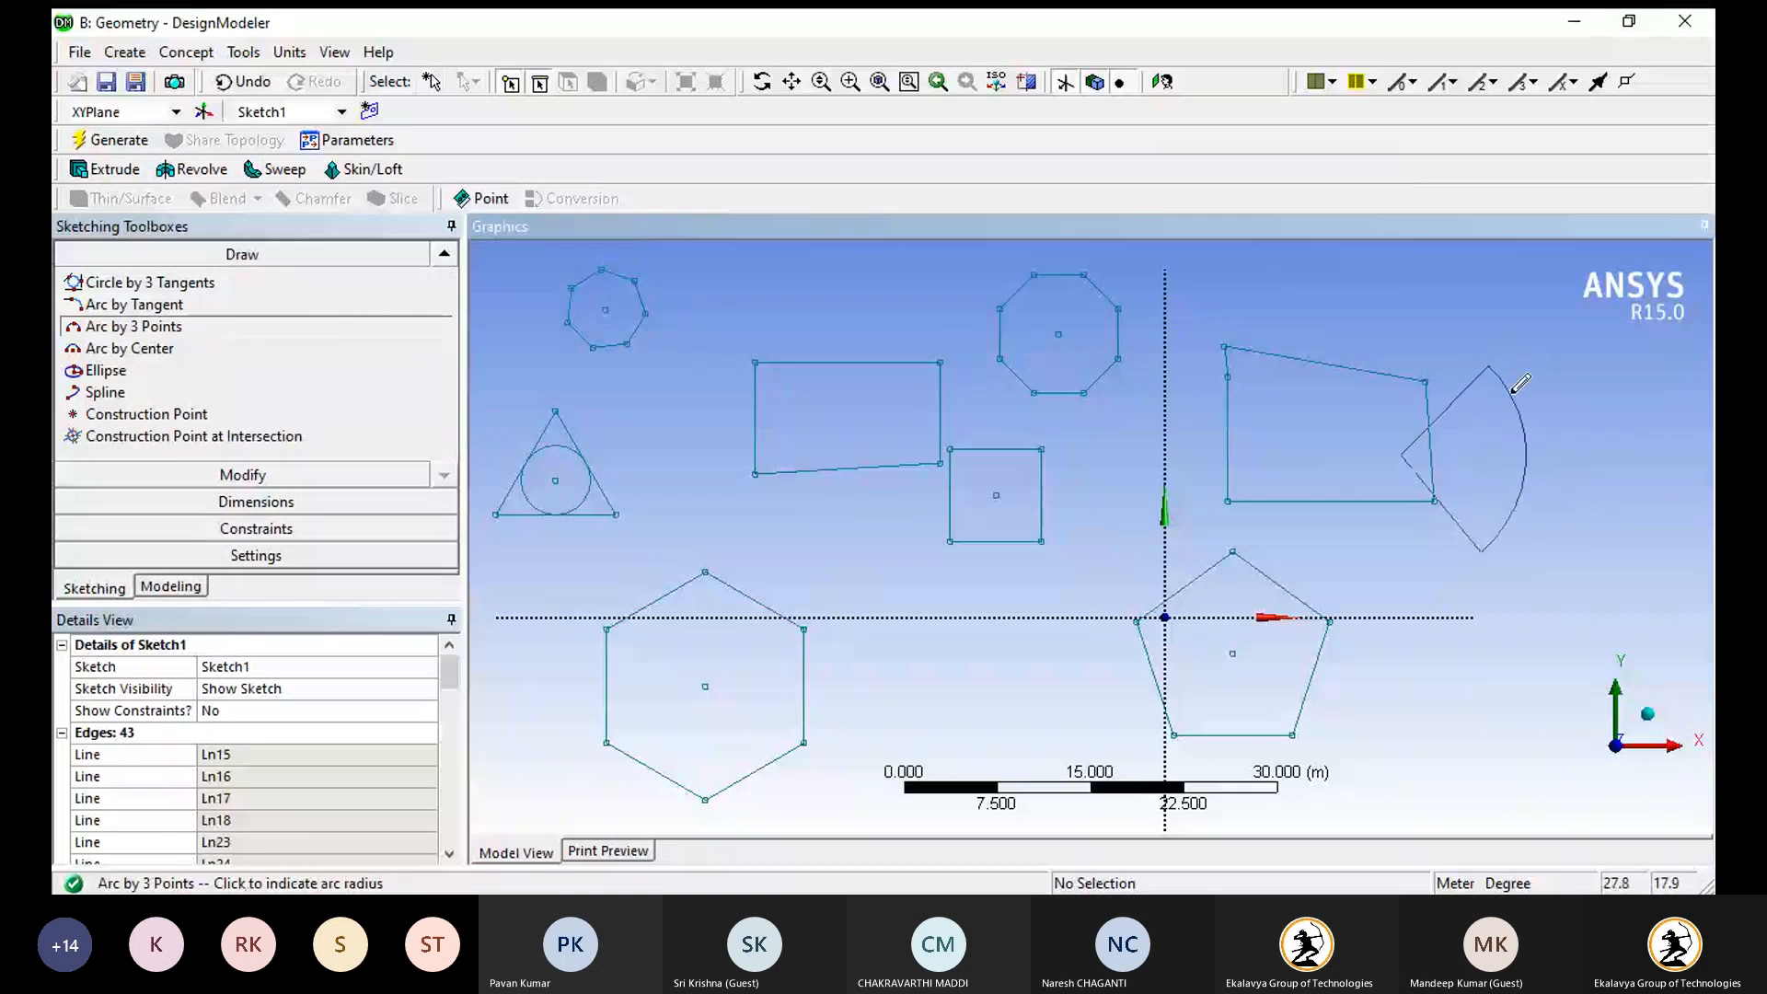
click(1558, 442)
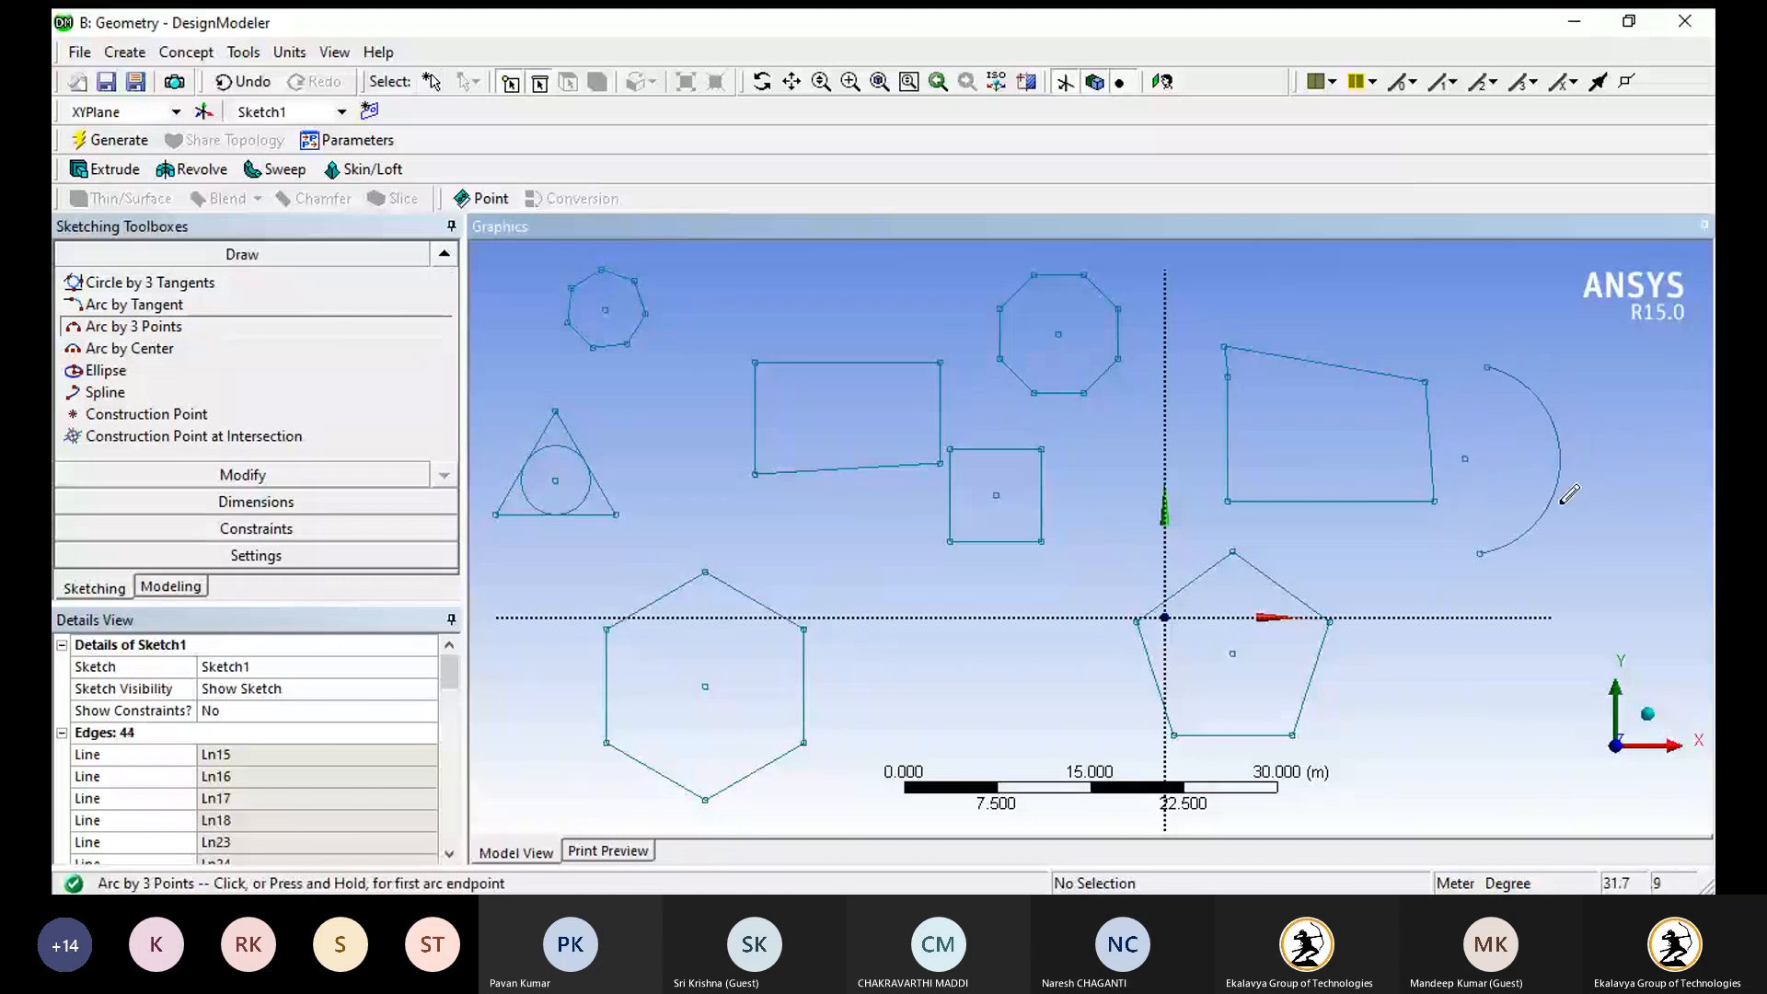
- Draw an upright ellipse about 12 m wide and 15.5 m high between the hexagon and the pentagon
click(107, 371)
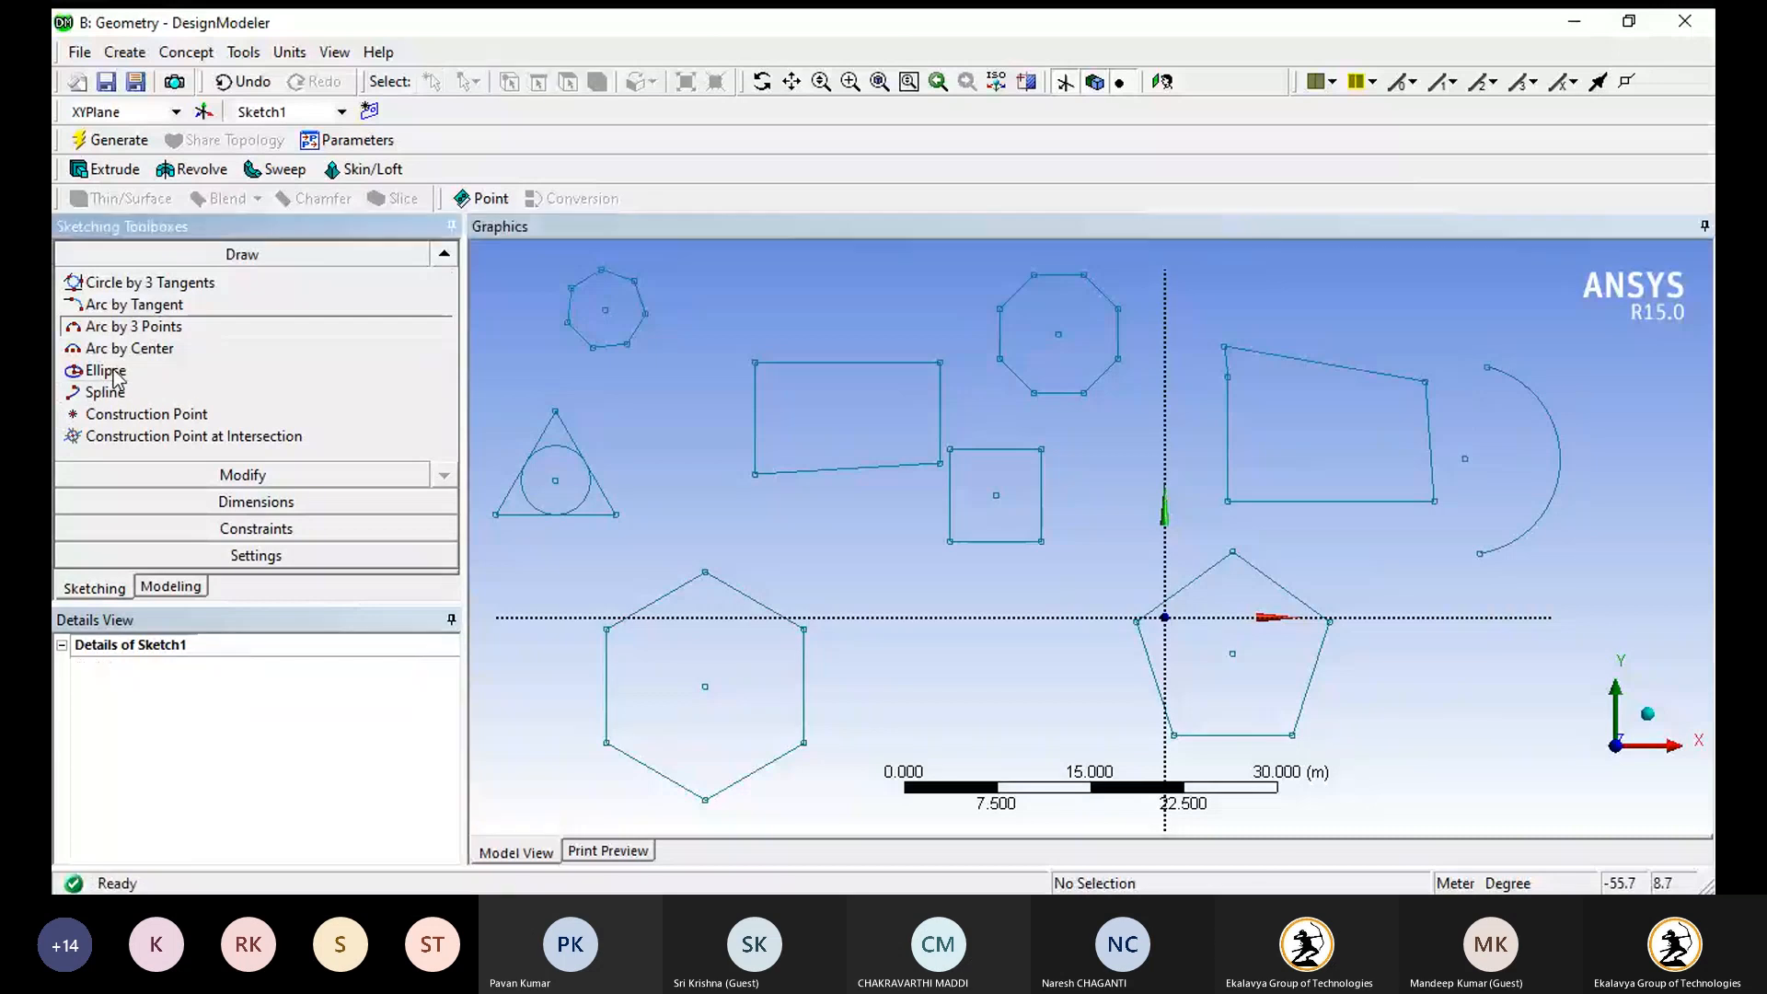
click(946, 664)
click(1021, 662)
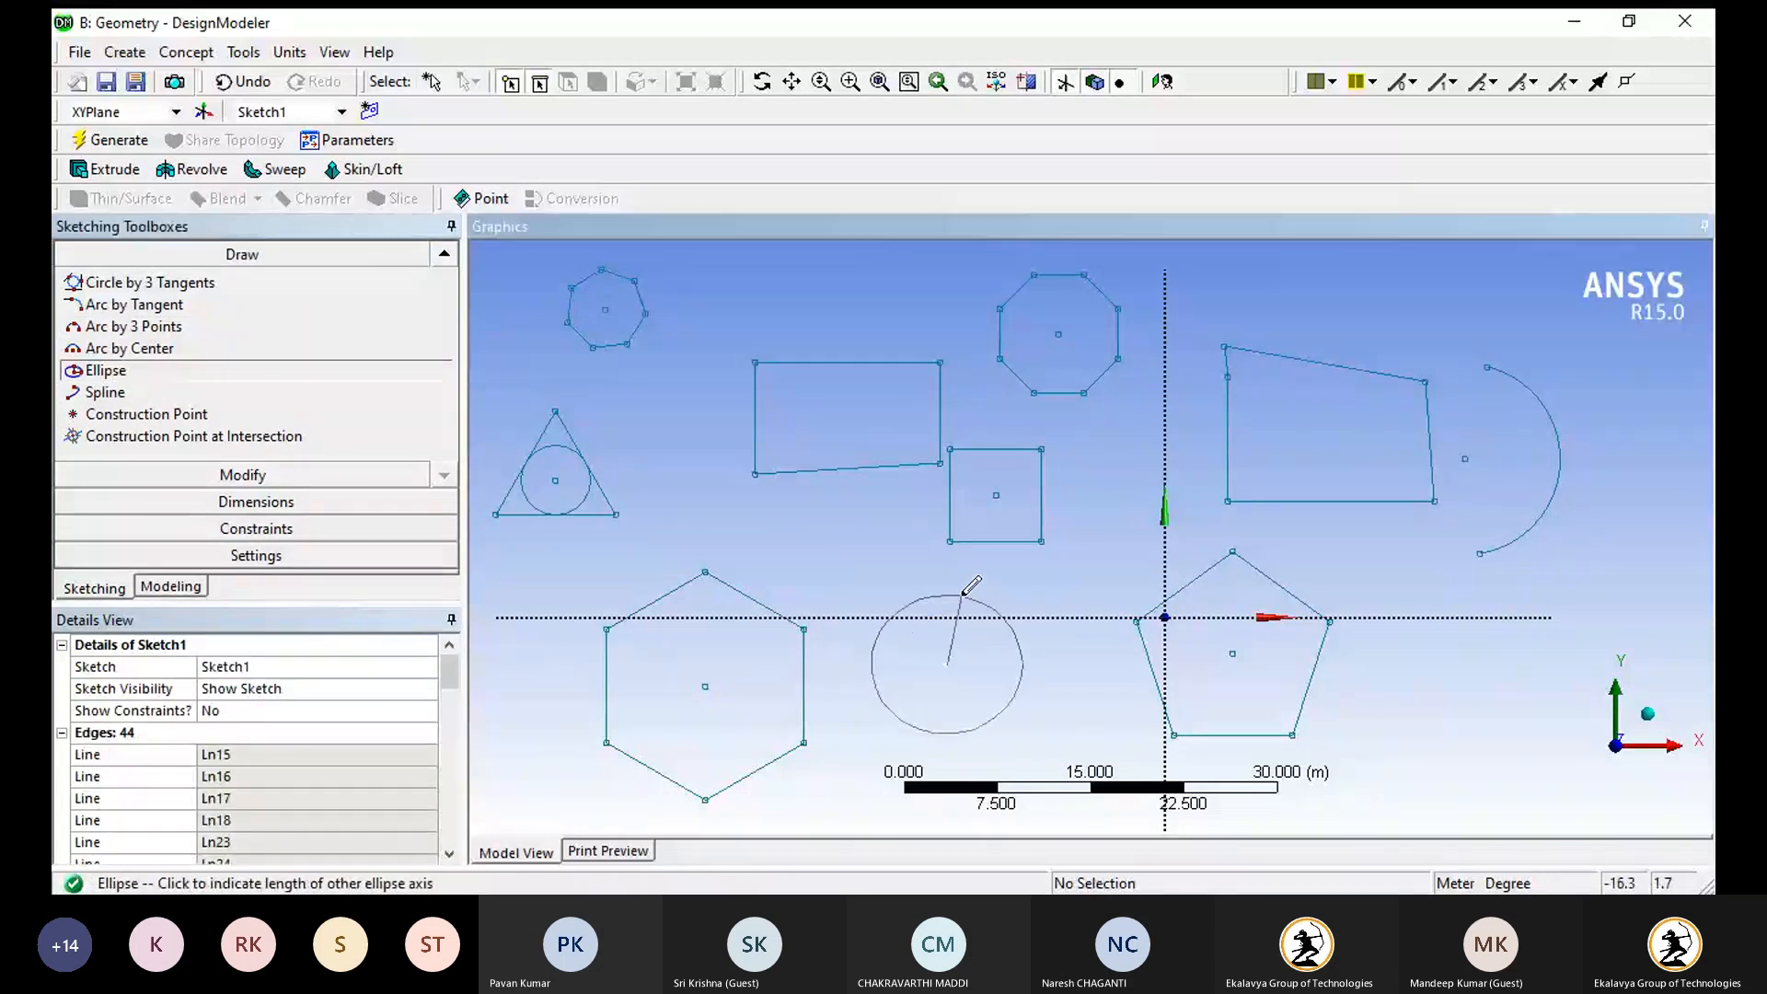
click(946, 567)
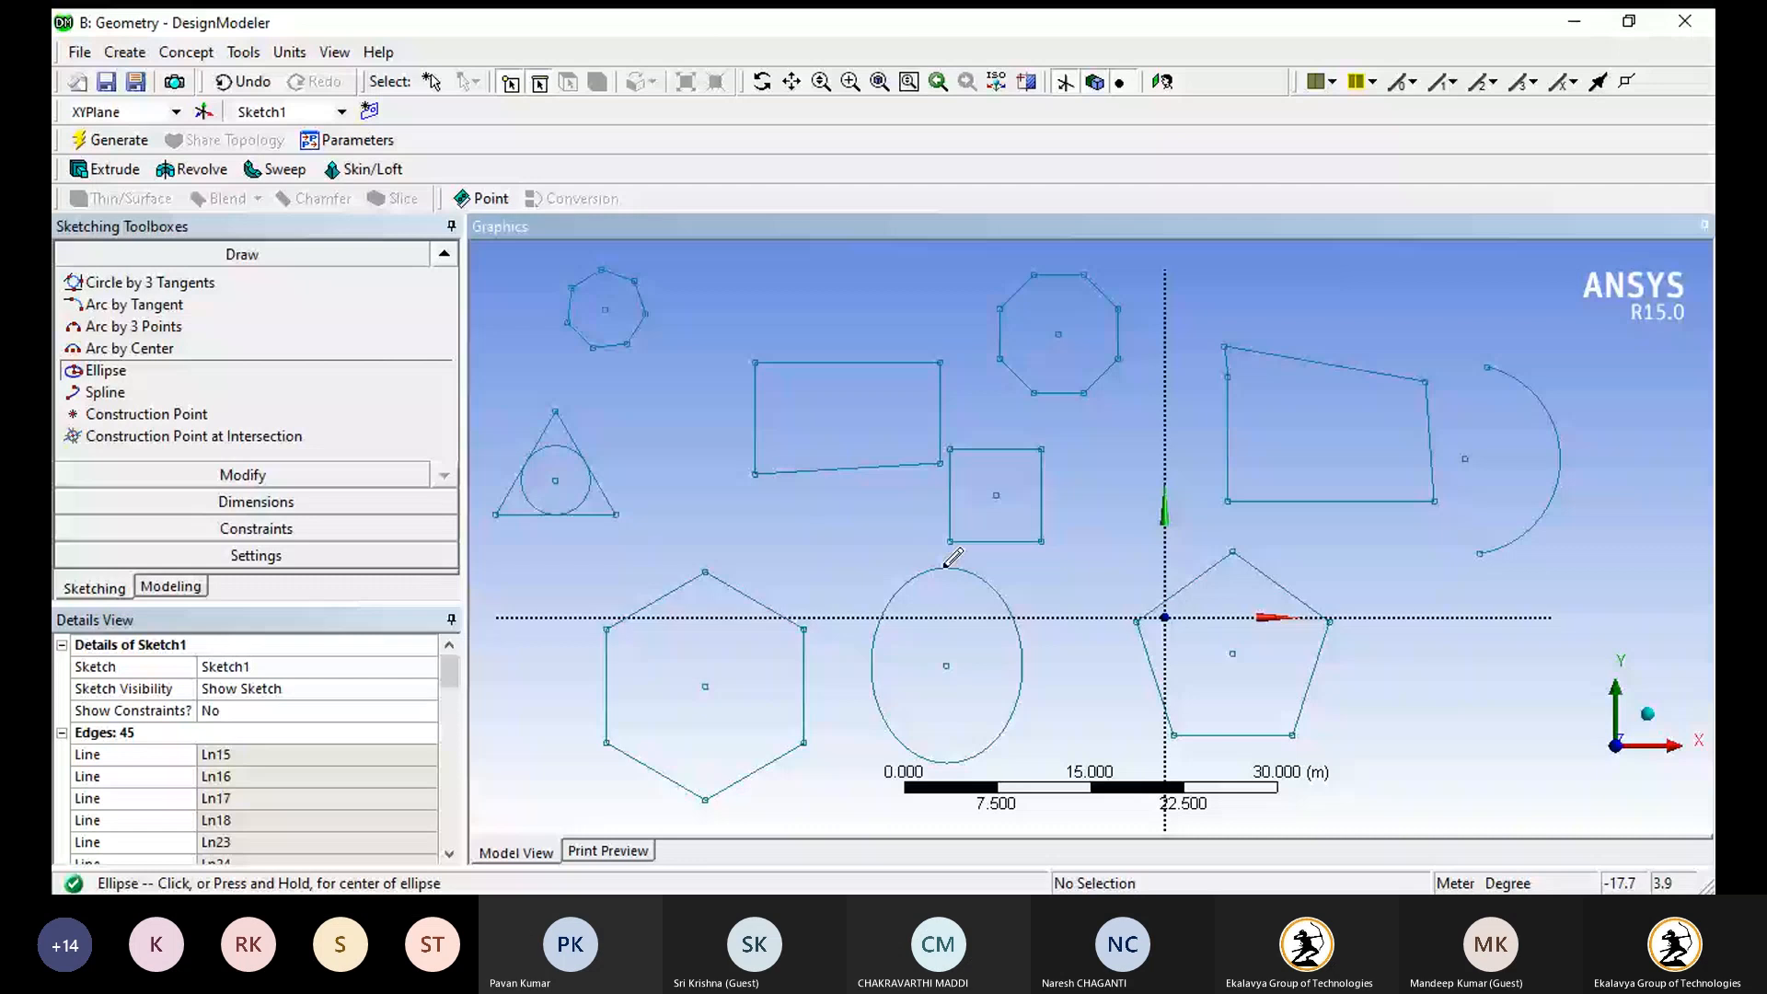
- Fillet the upper-left corner of the line-drawn outline with a radius of 1.25 m
click(329, 473)
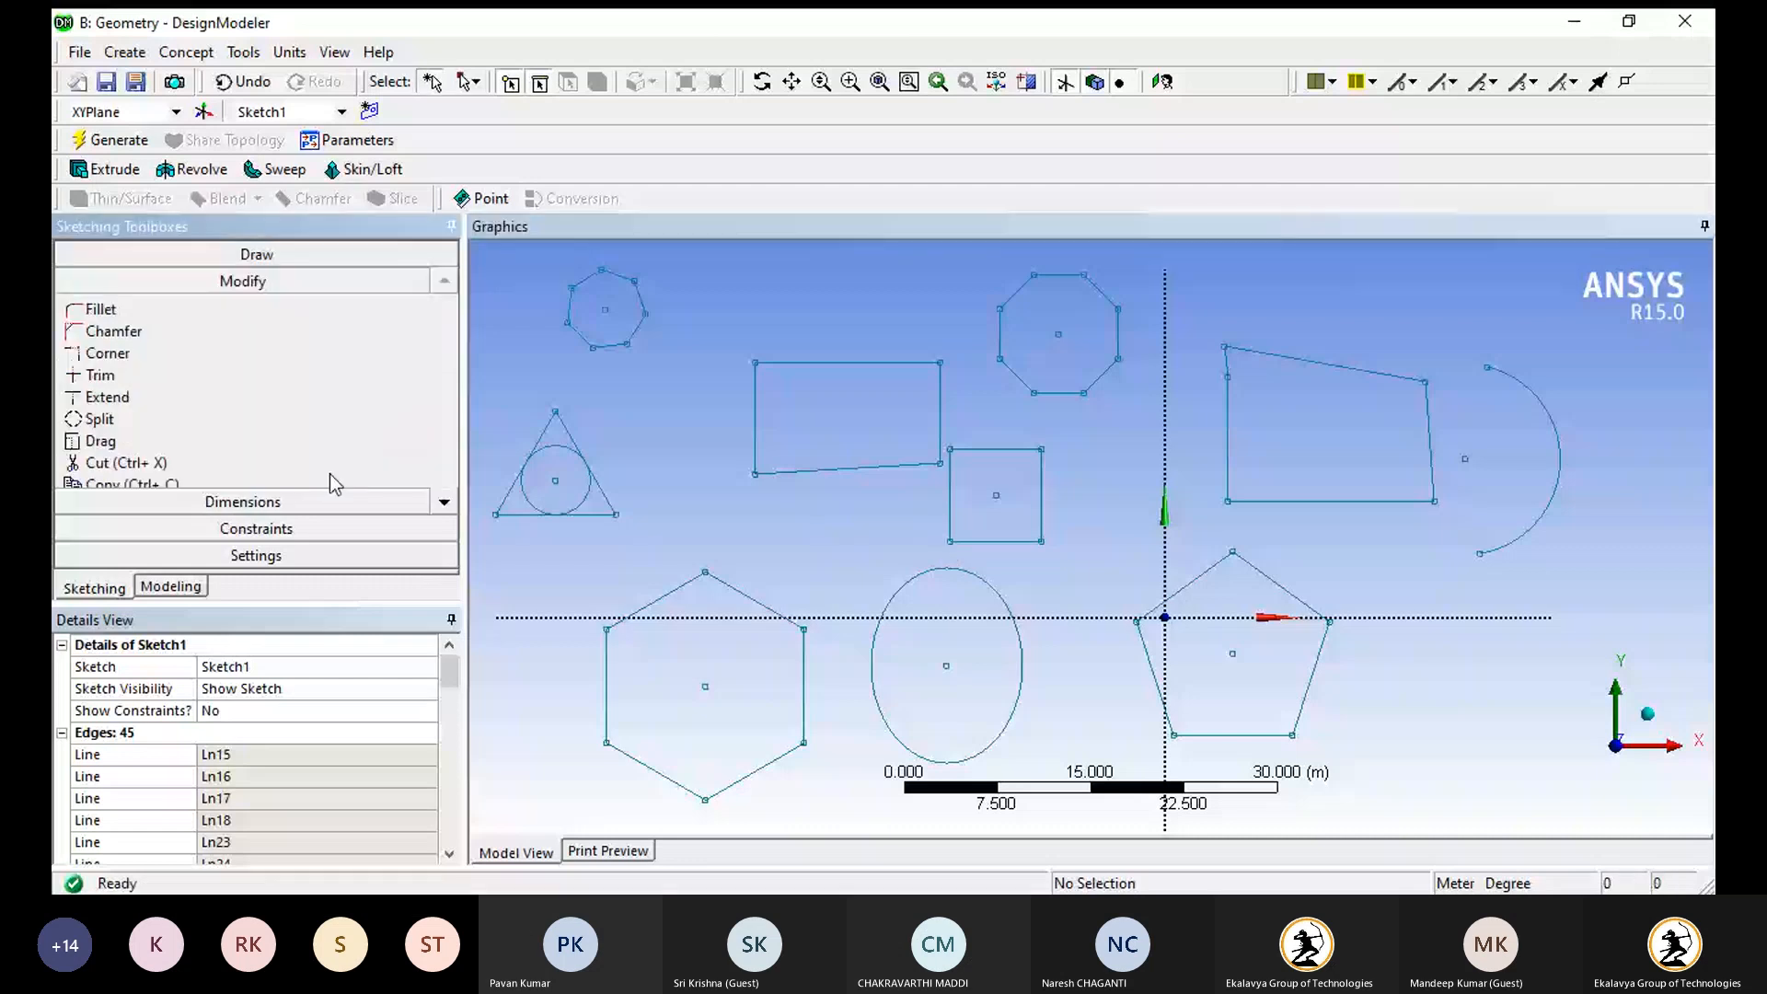
click(101, 309)
click(751, 396)
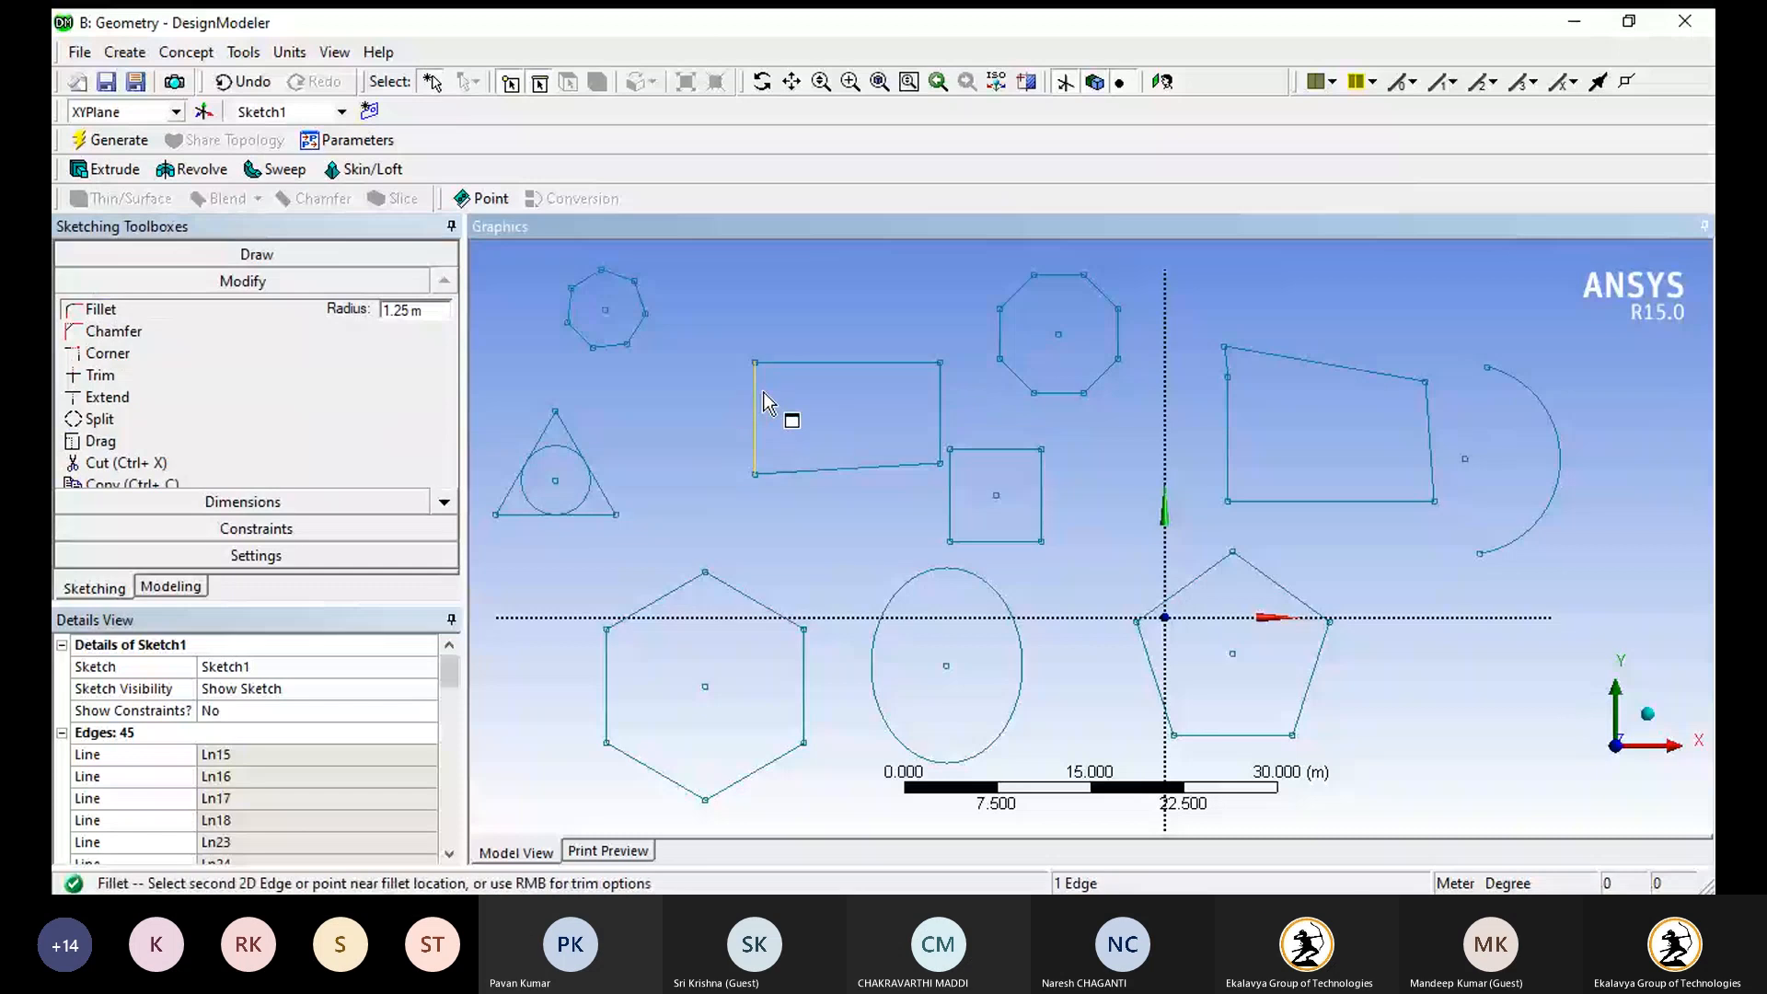
click(781, 361)
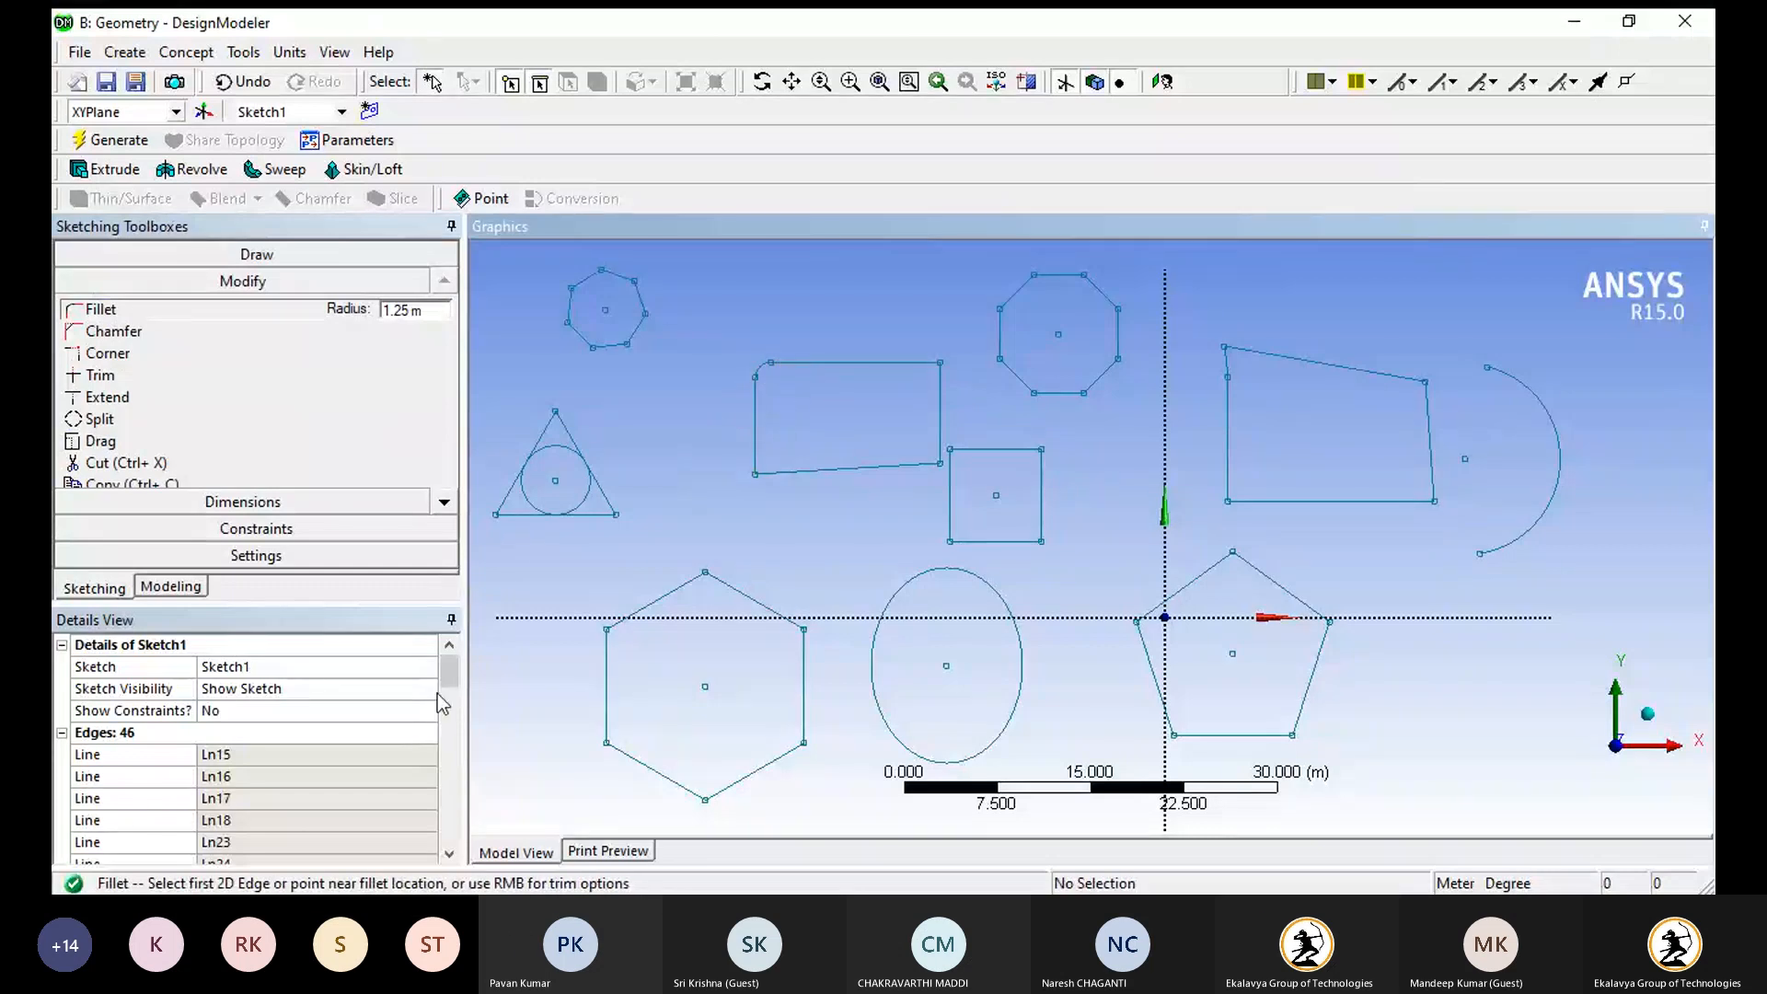
- Add a general dimension to the corner fillet of the line-drawn outline and set its radius to 1.5 m
mouse_move(448, 672)
mouse_down()
mouse_move(458, 773)
mouse_move(466, 650)
mouse_up()
click(246, 499)
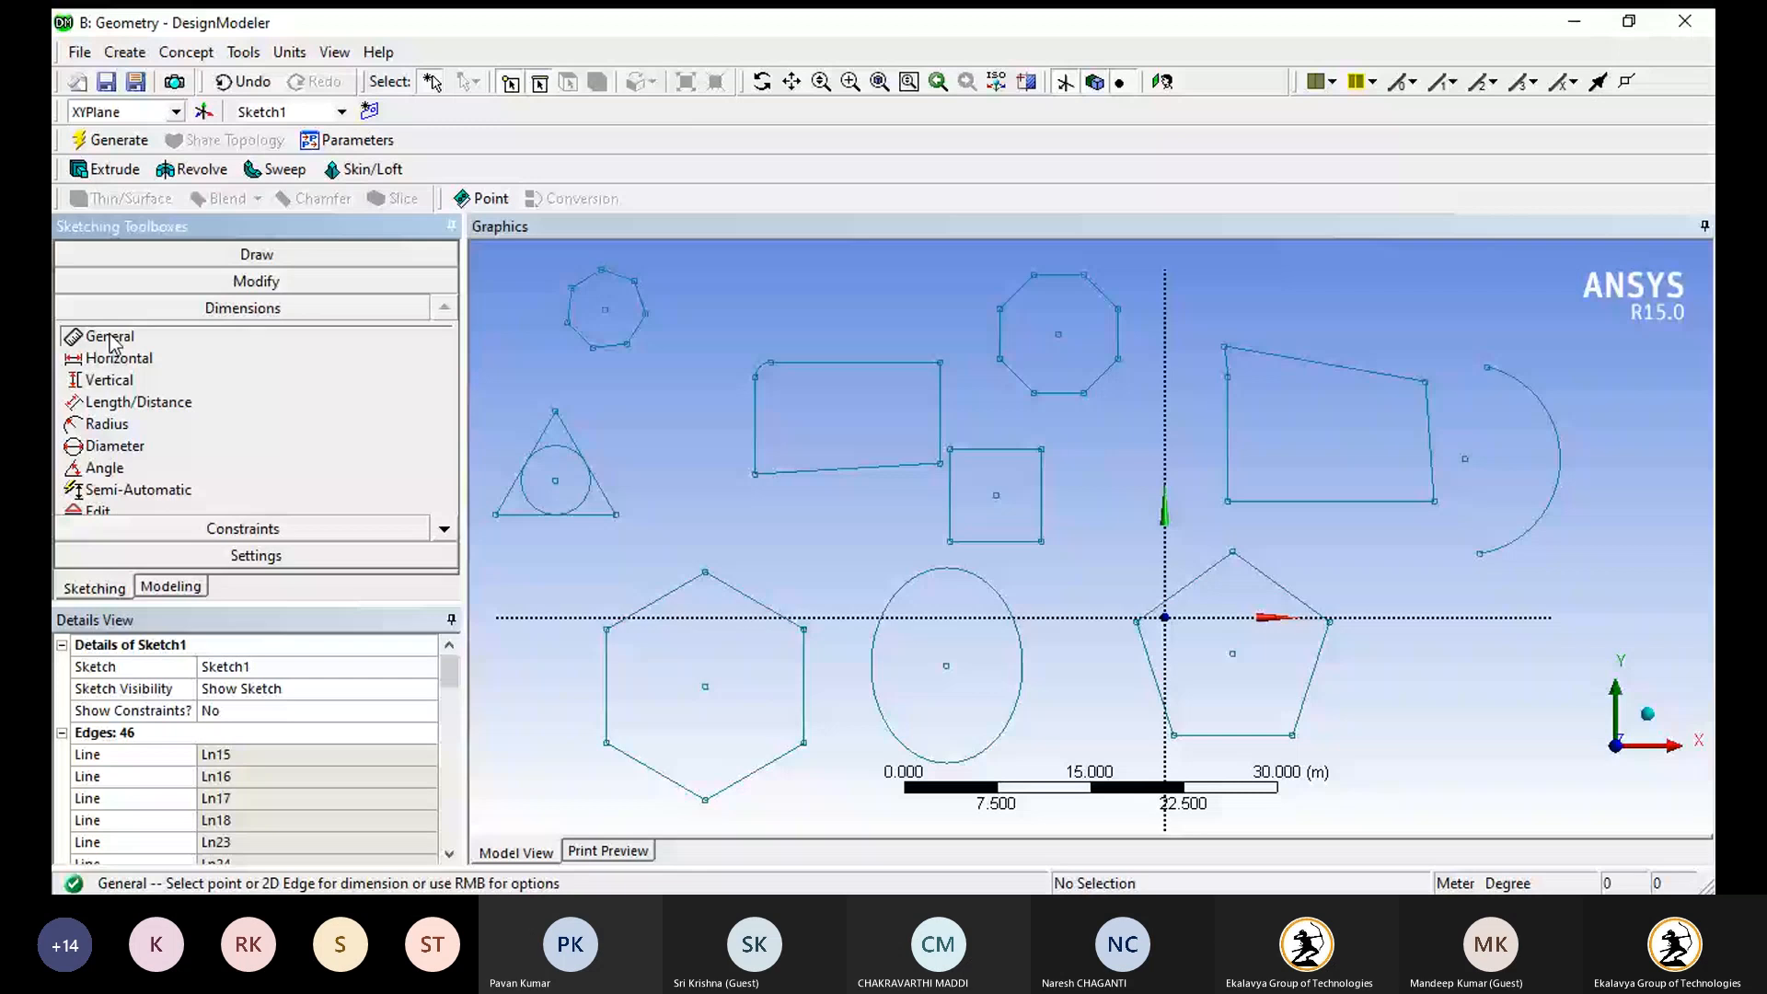
click(764, 370)
click(727, 307)
click(247, 755)
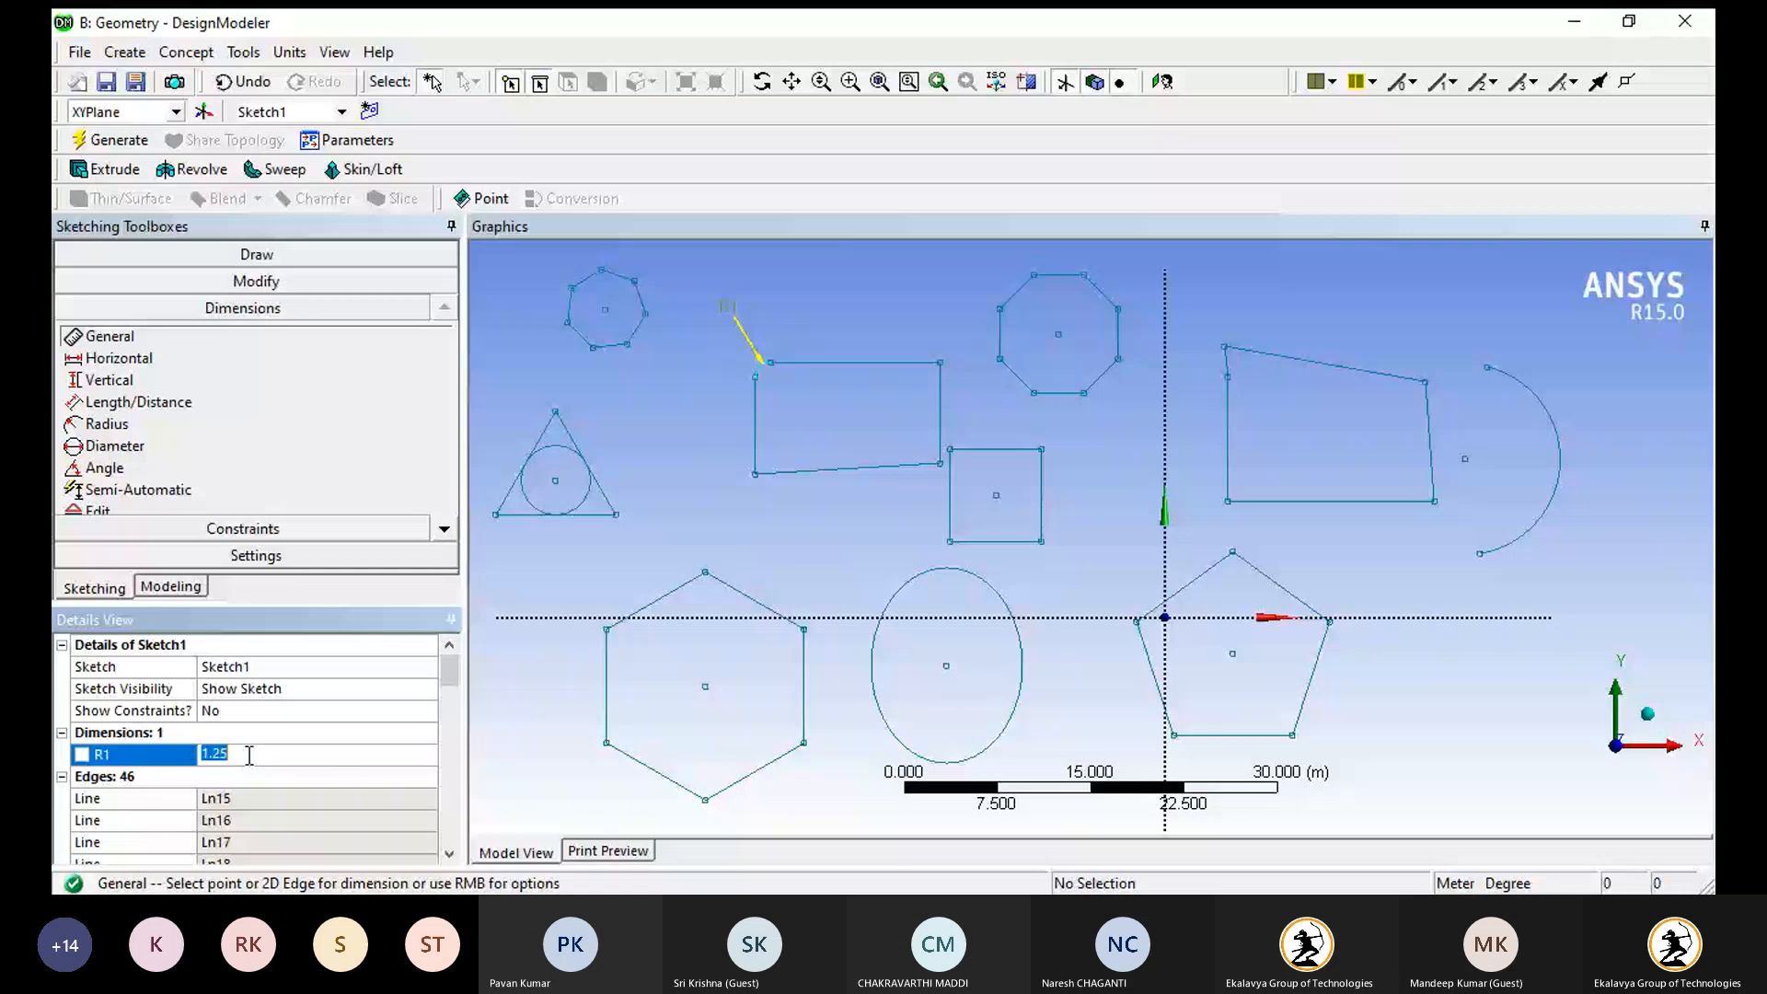
text(1.5)
key(Return)
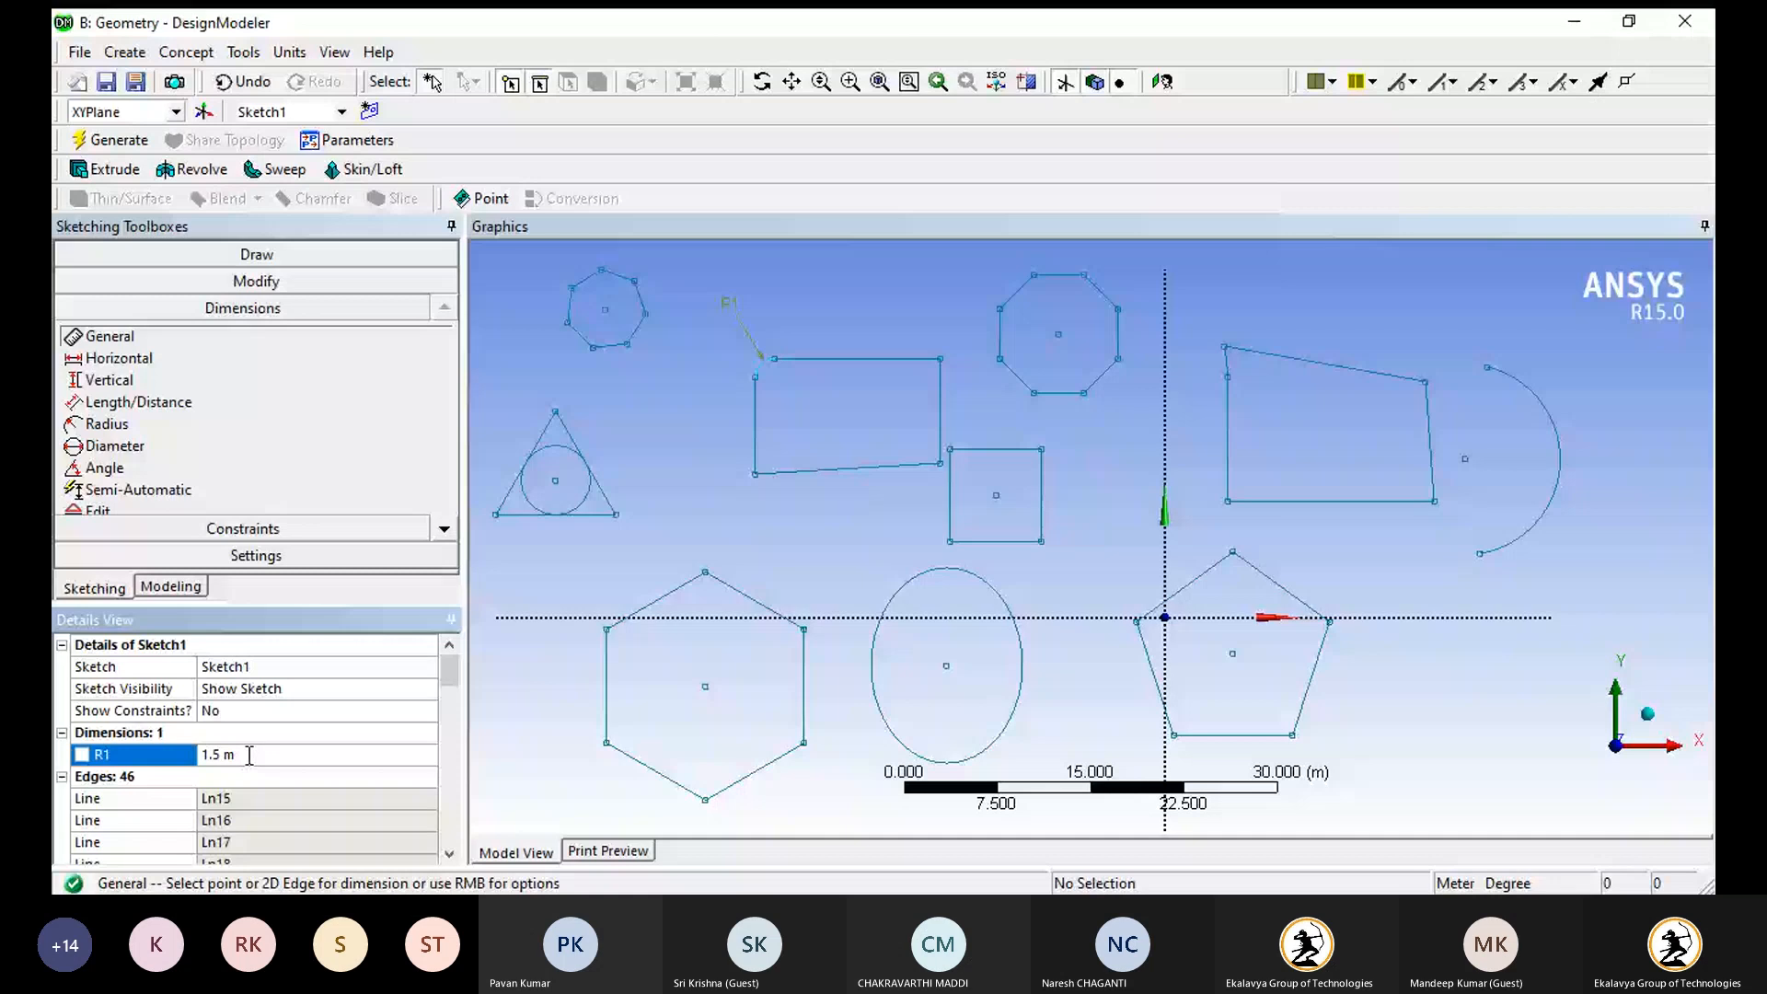
- Change the fillet radius to 1.75 m and finally to 2 m
click(249, 755)
text(1.75)
key(Return)
text(2)
key(Return)
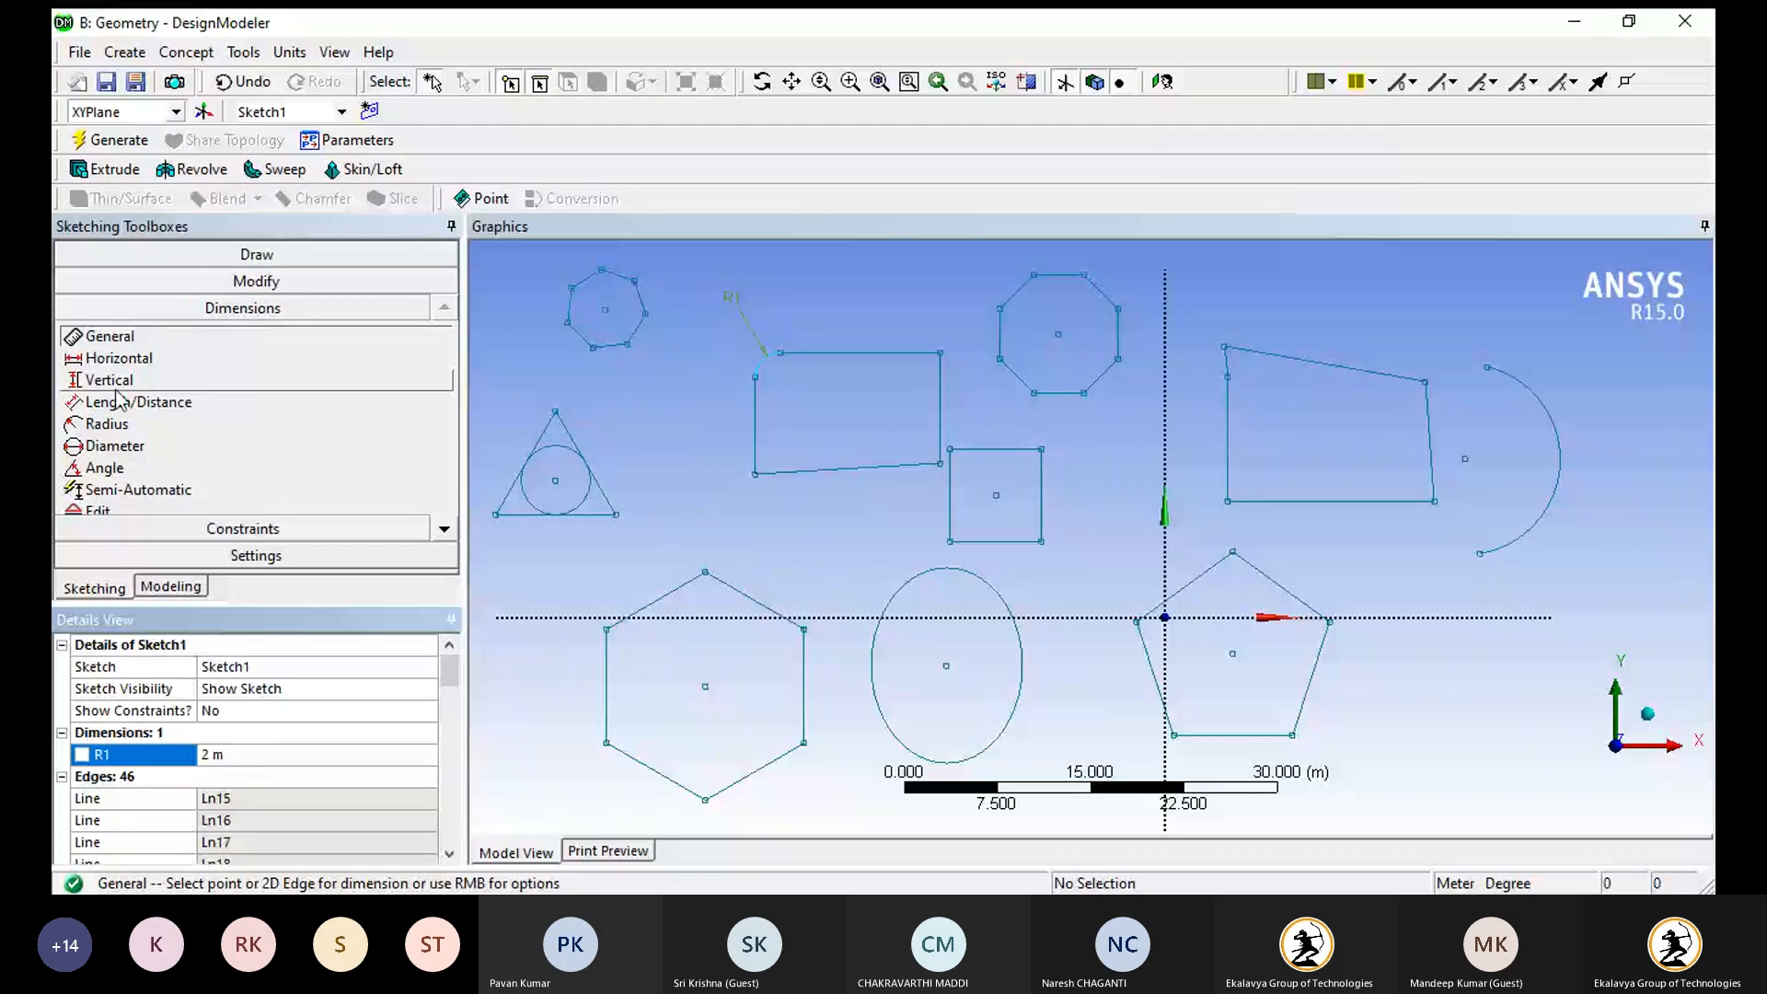
- Dimension the slanted bottom edge and the left vertical edge of the filleted outline
click(834, 471)
click(833, 514)
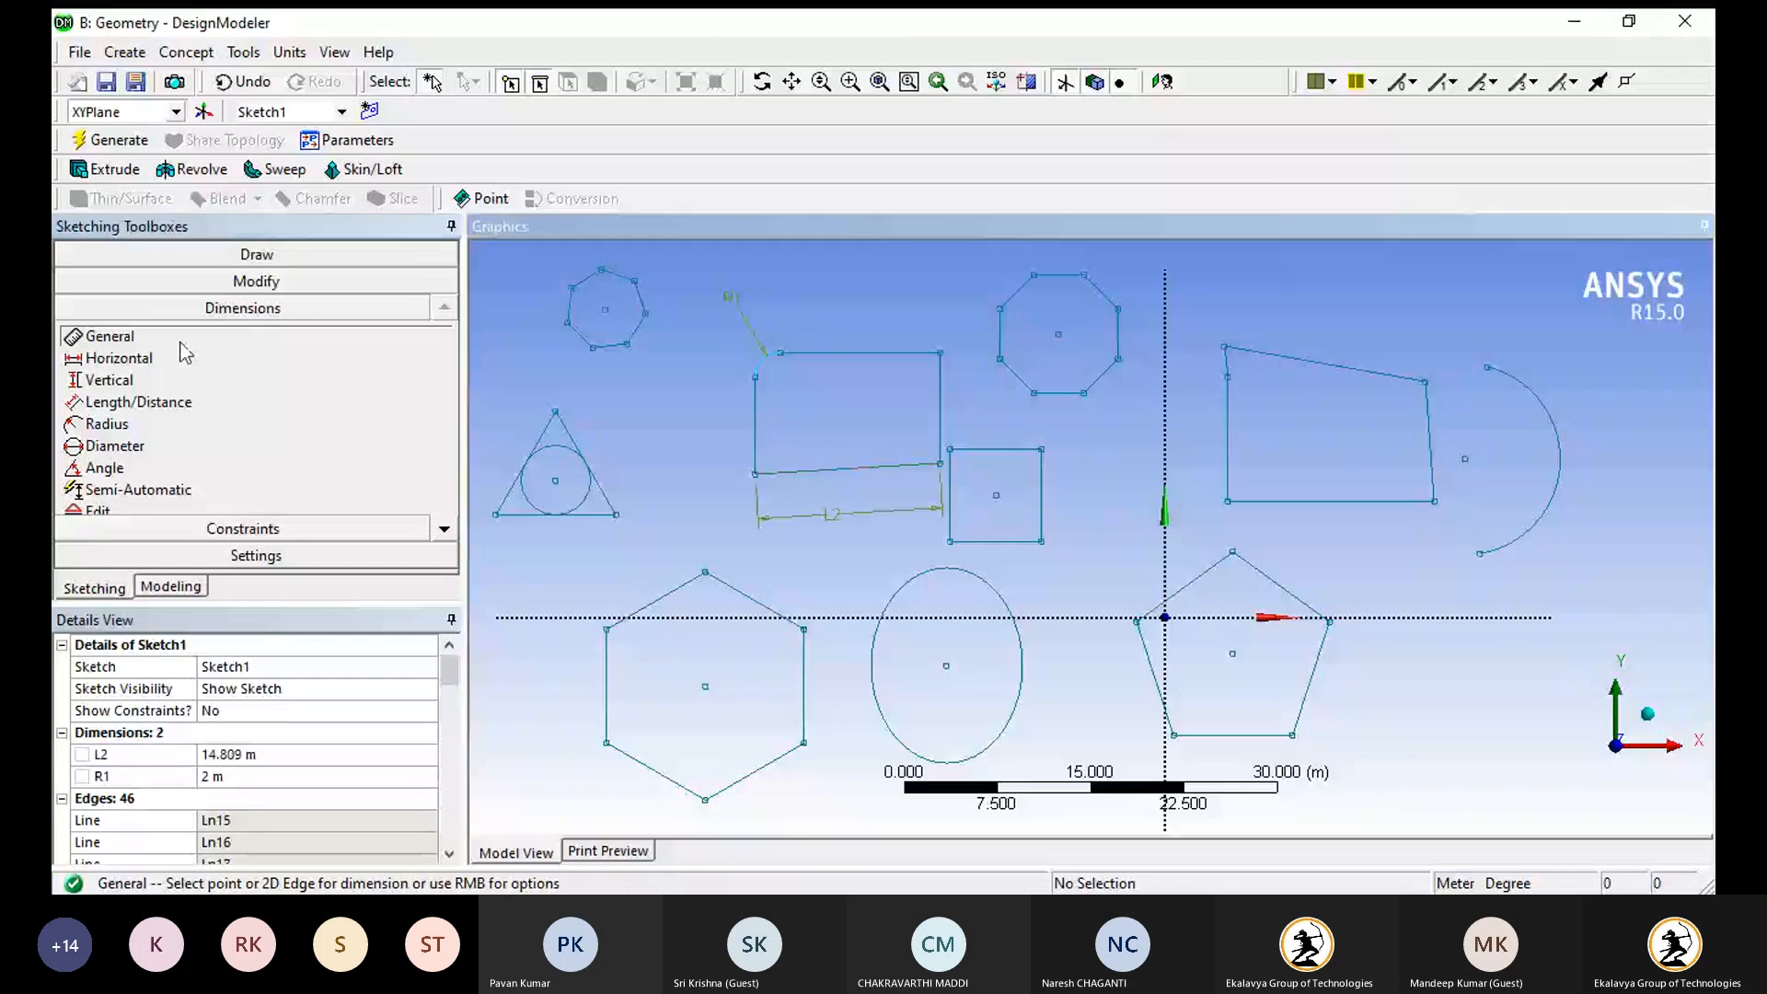
click(755, 419)
click(690, 417)
- Set the filleted outline's bottom edge length to 15 m and its left edge height to 10 m
click(276, 754)
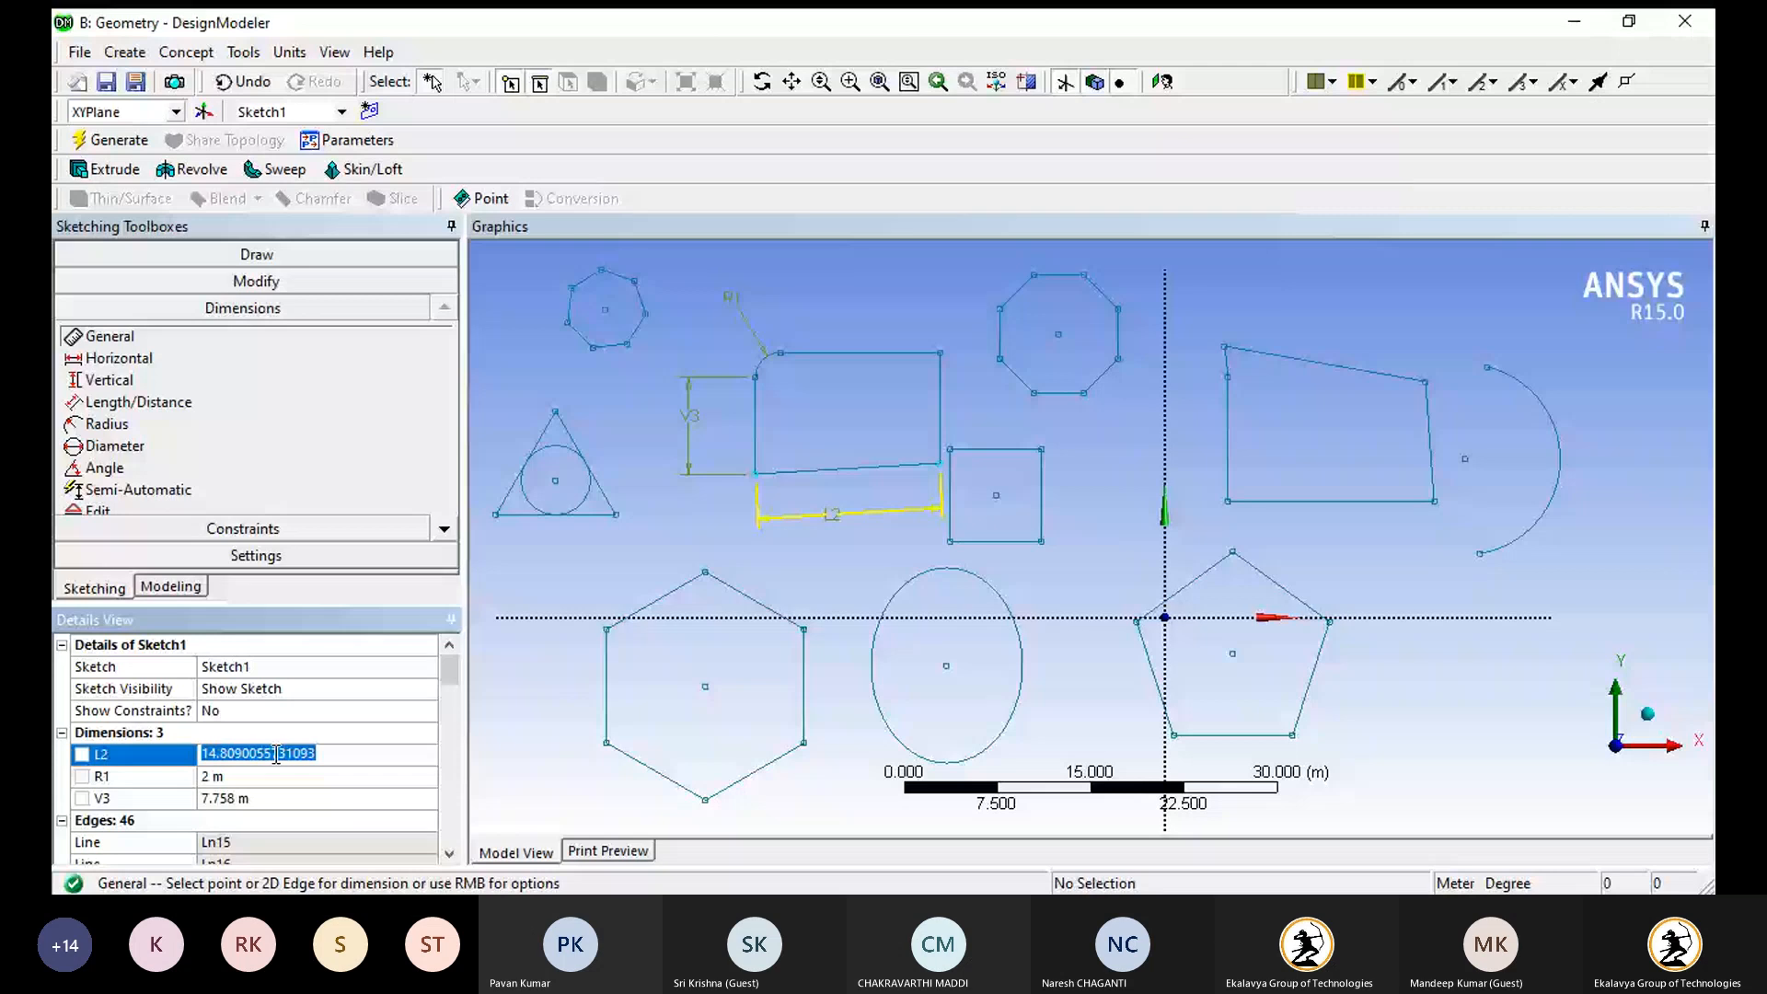
text(15)
key(Return)
click(276, 798)
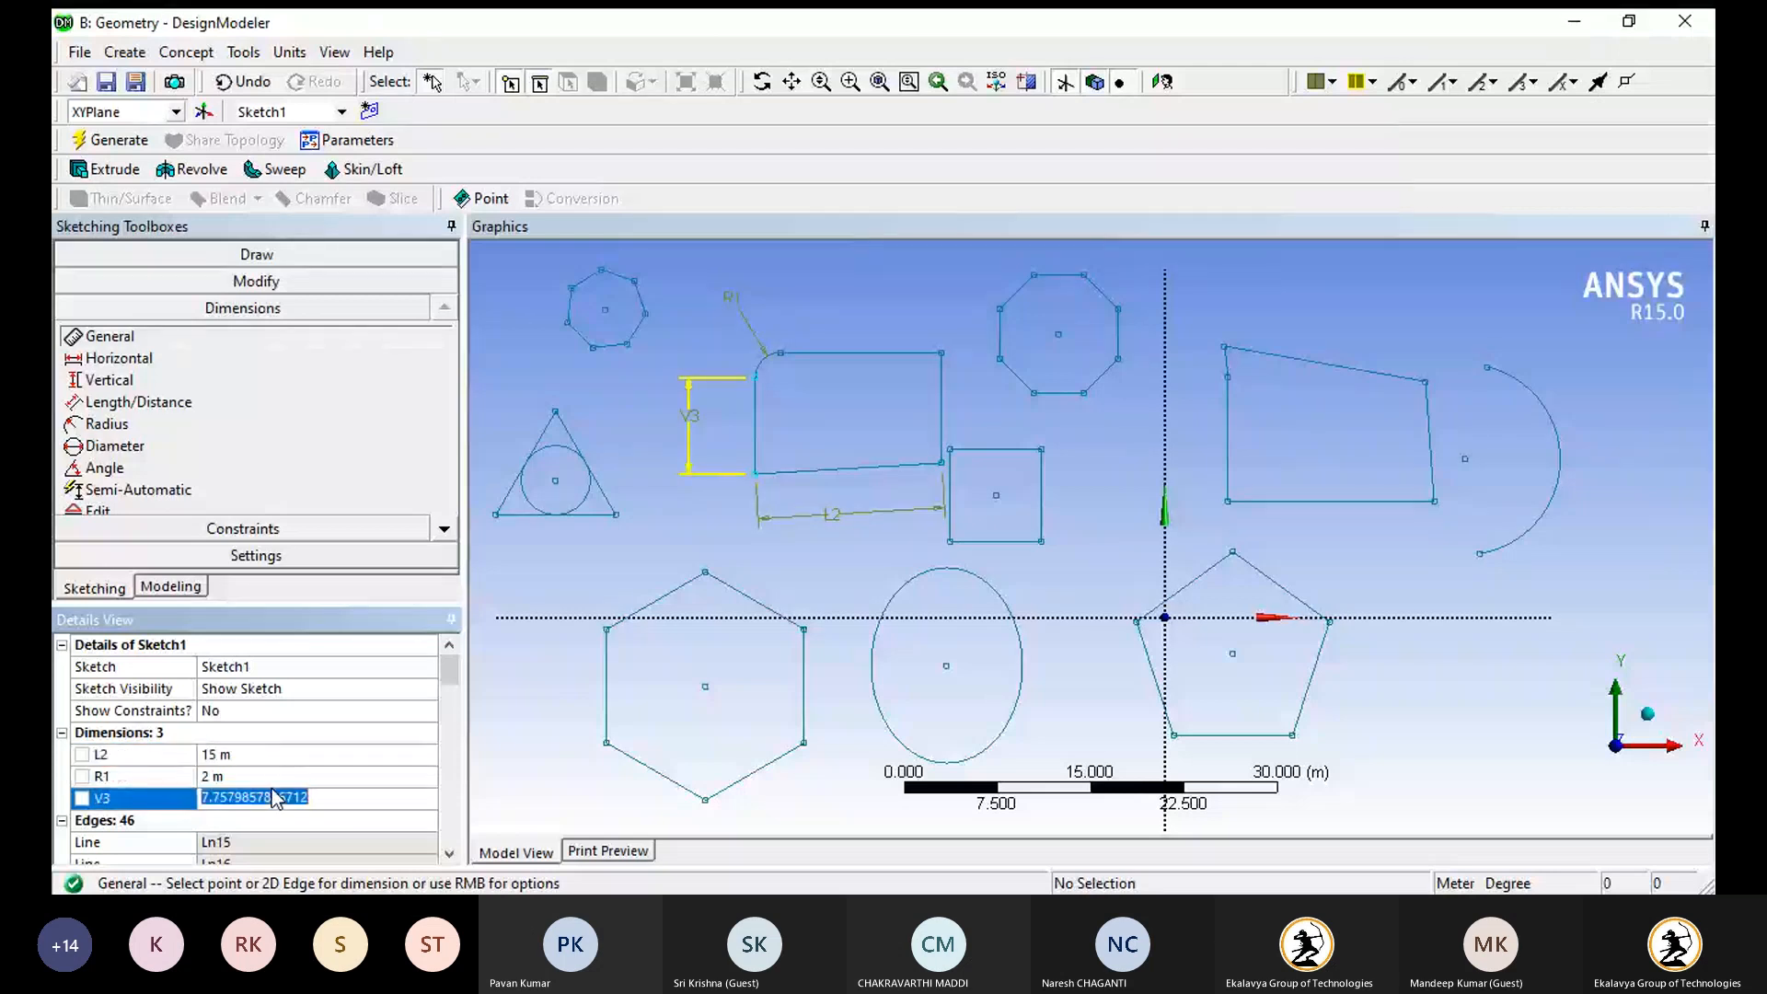
text(10)
key(Return)
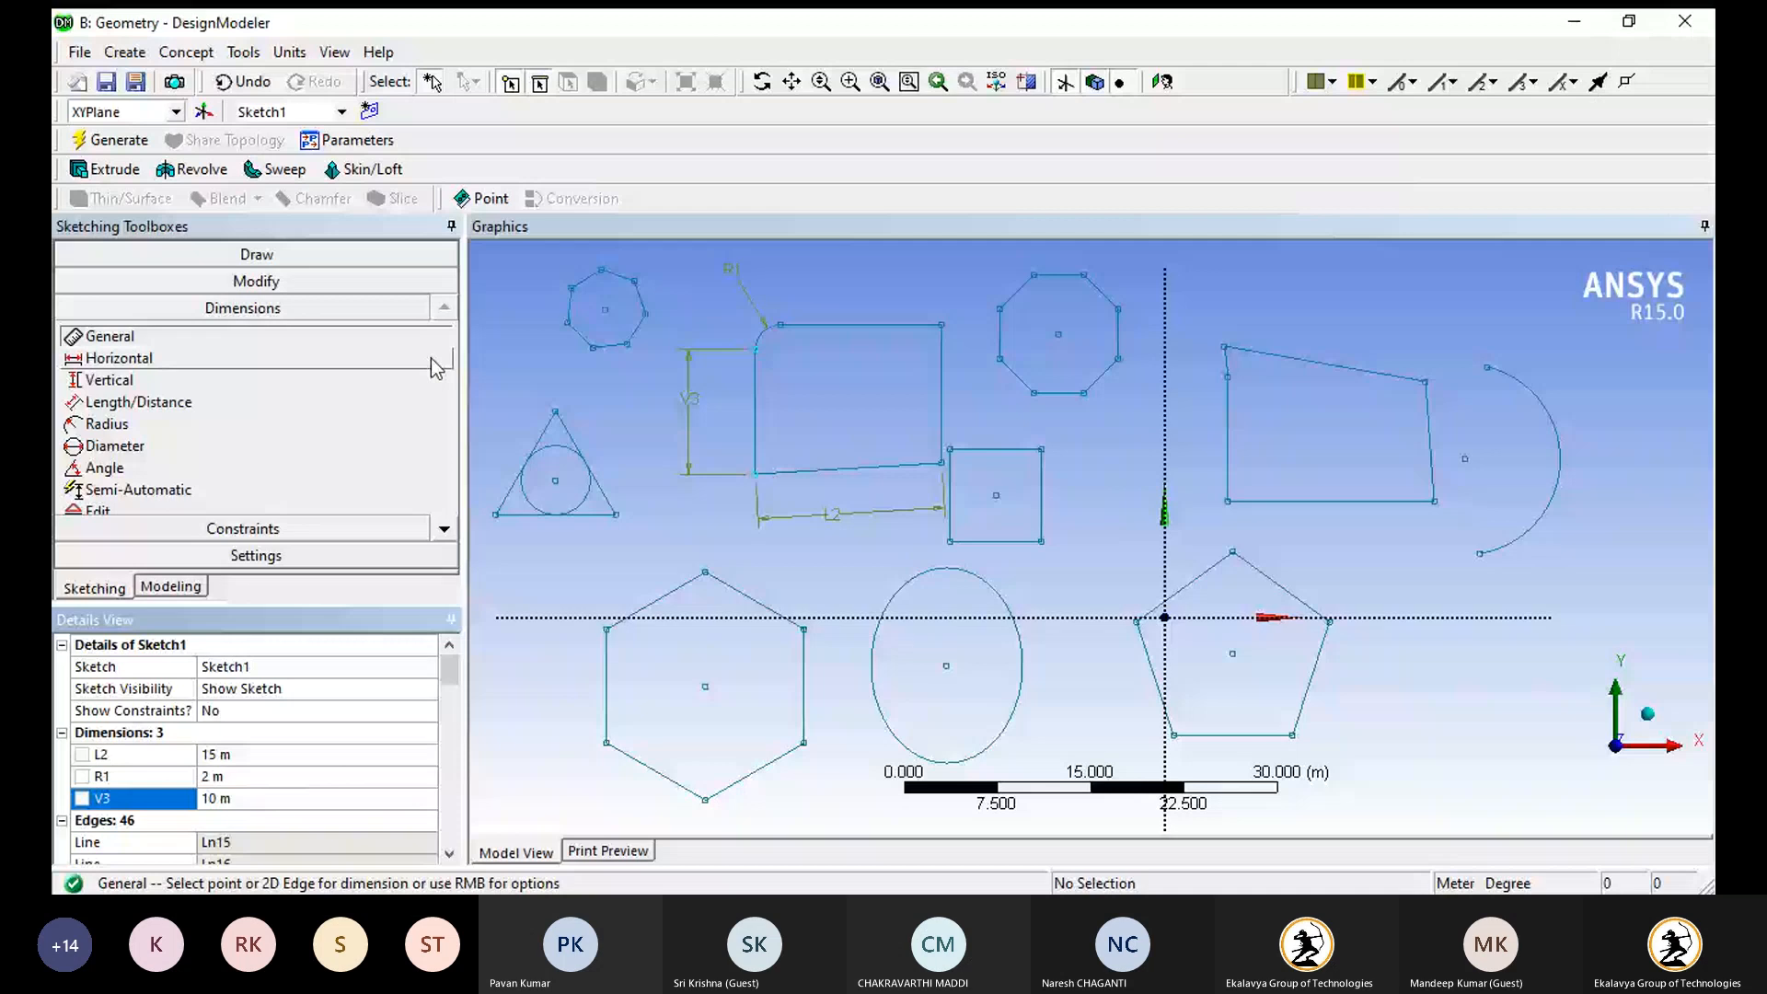
- Show the available sketch constraints, and close DesignModeler to return to the Workbench project schematic
click(396, 526)
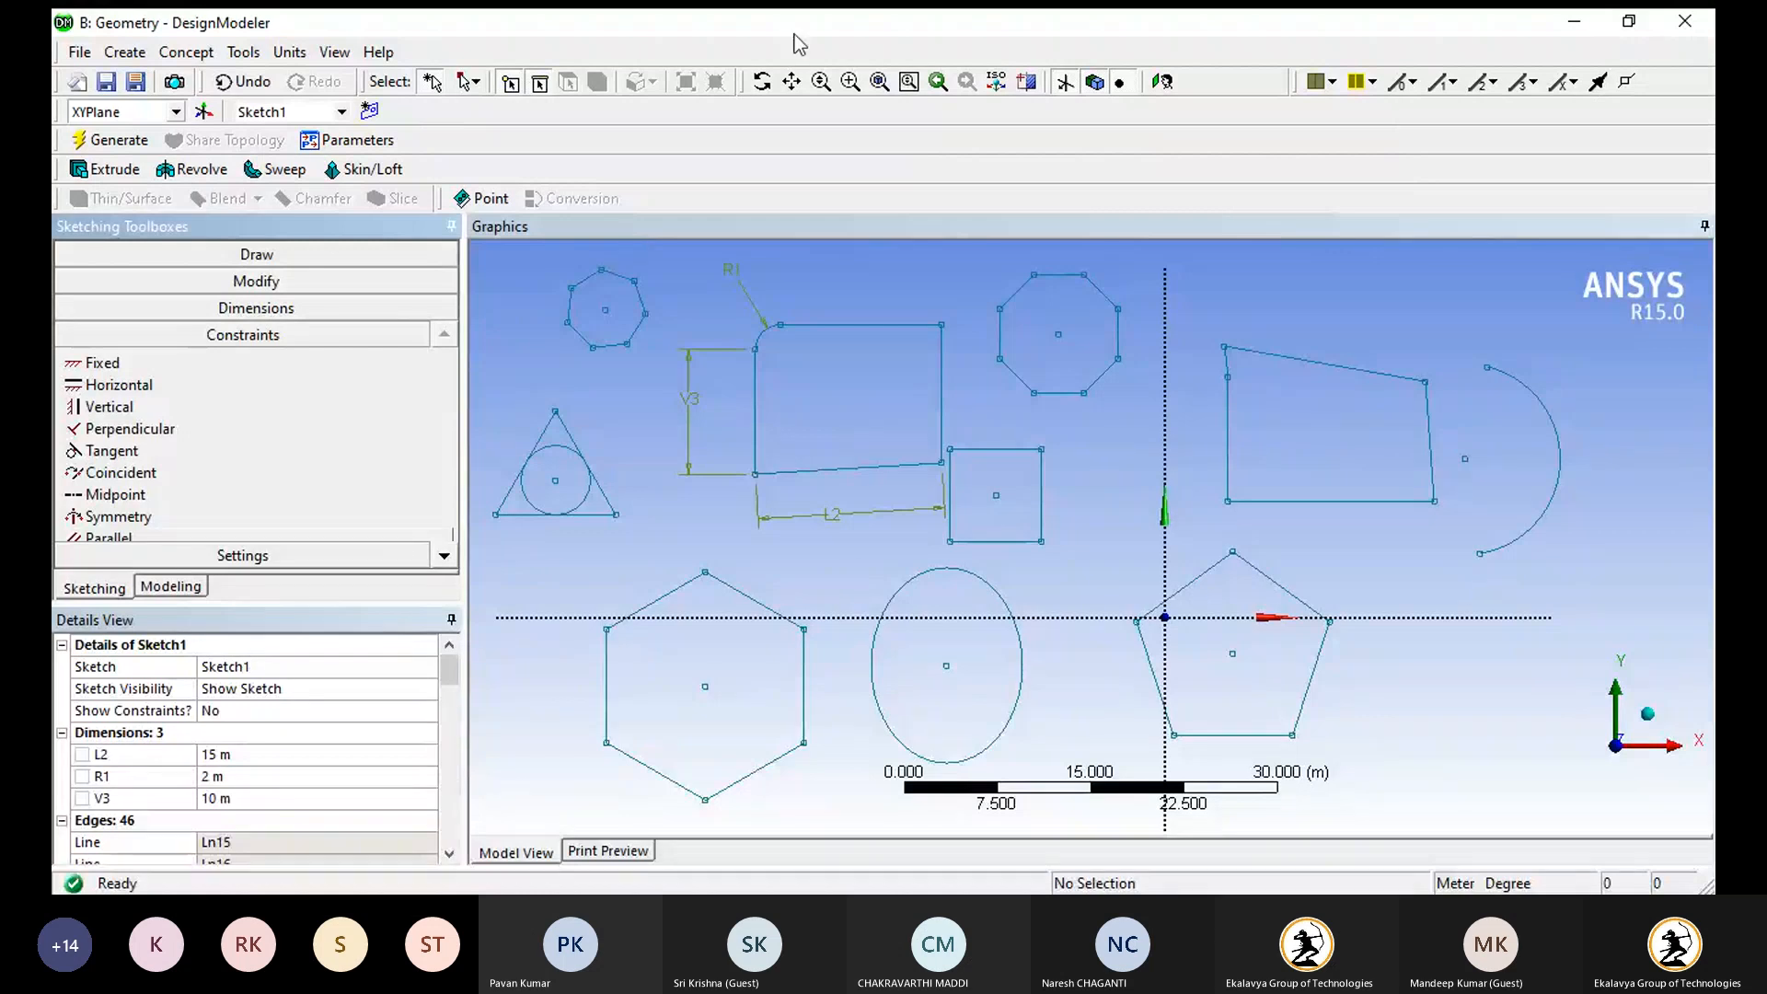
click(1701, 23)
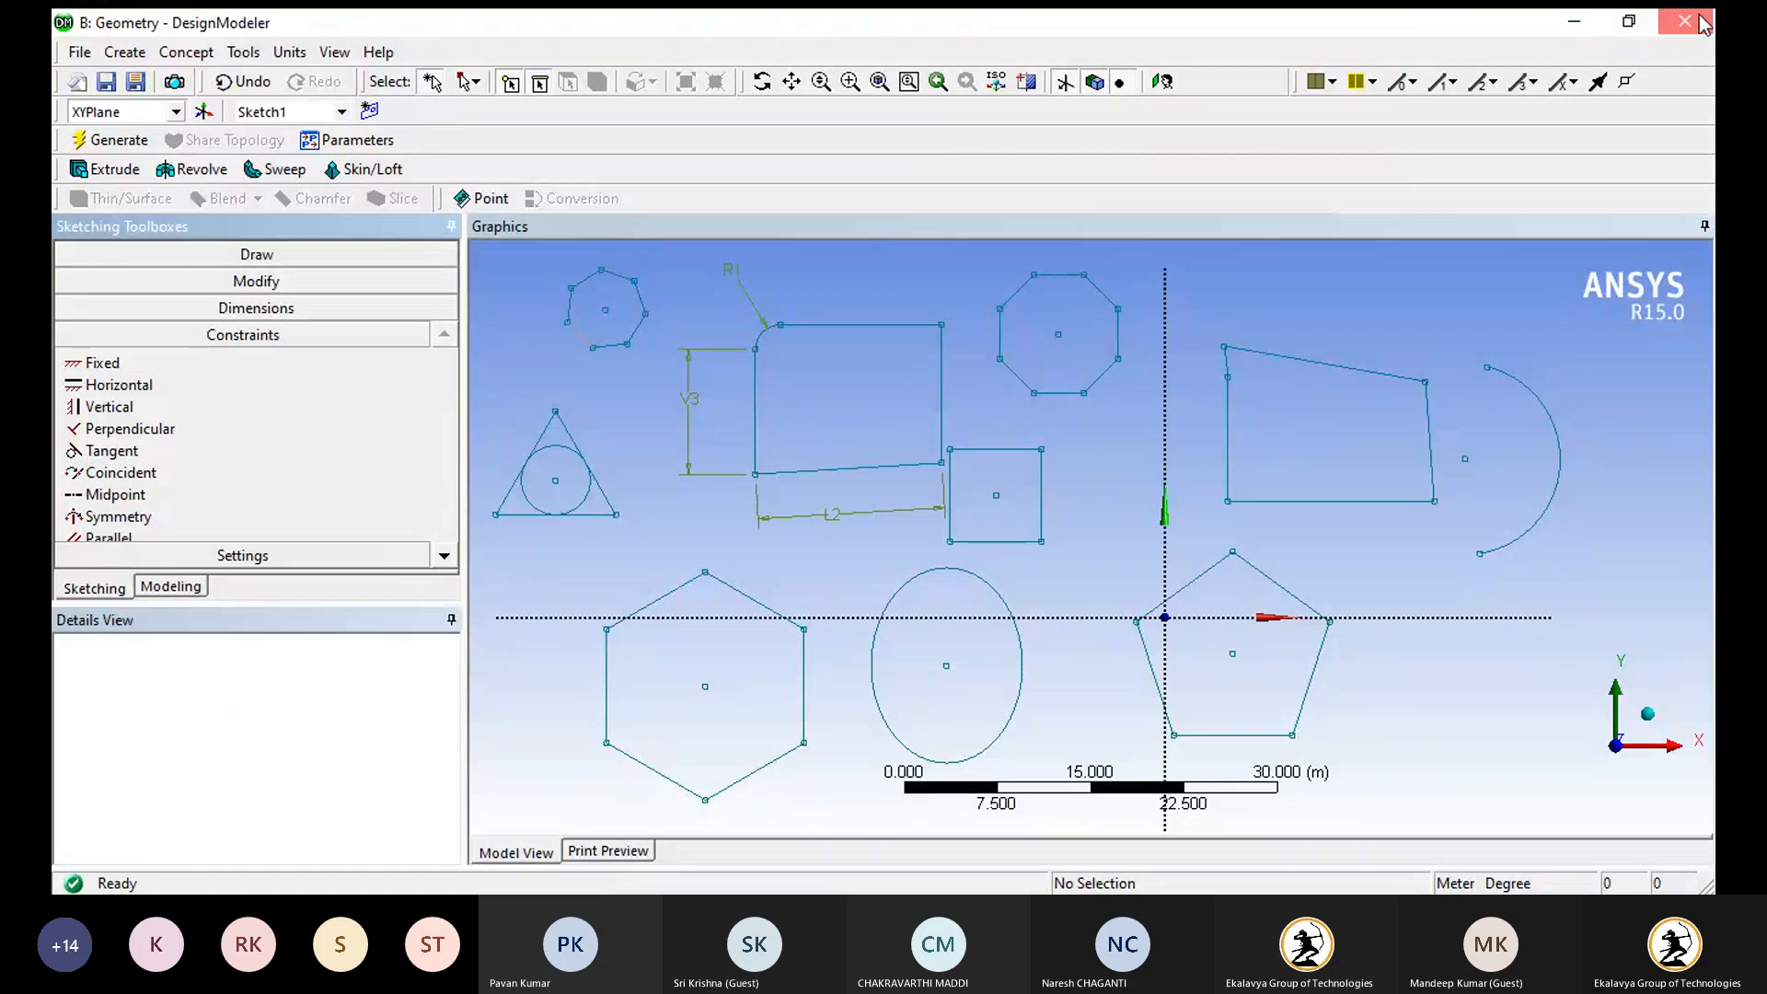
click(1701, 23)
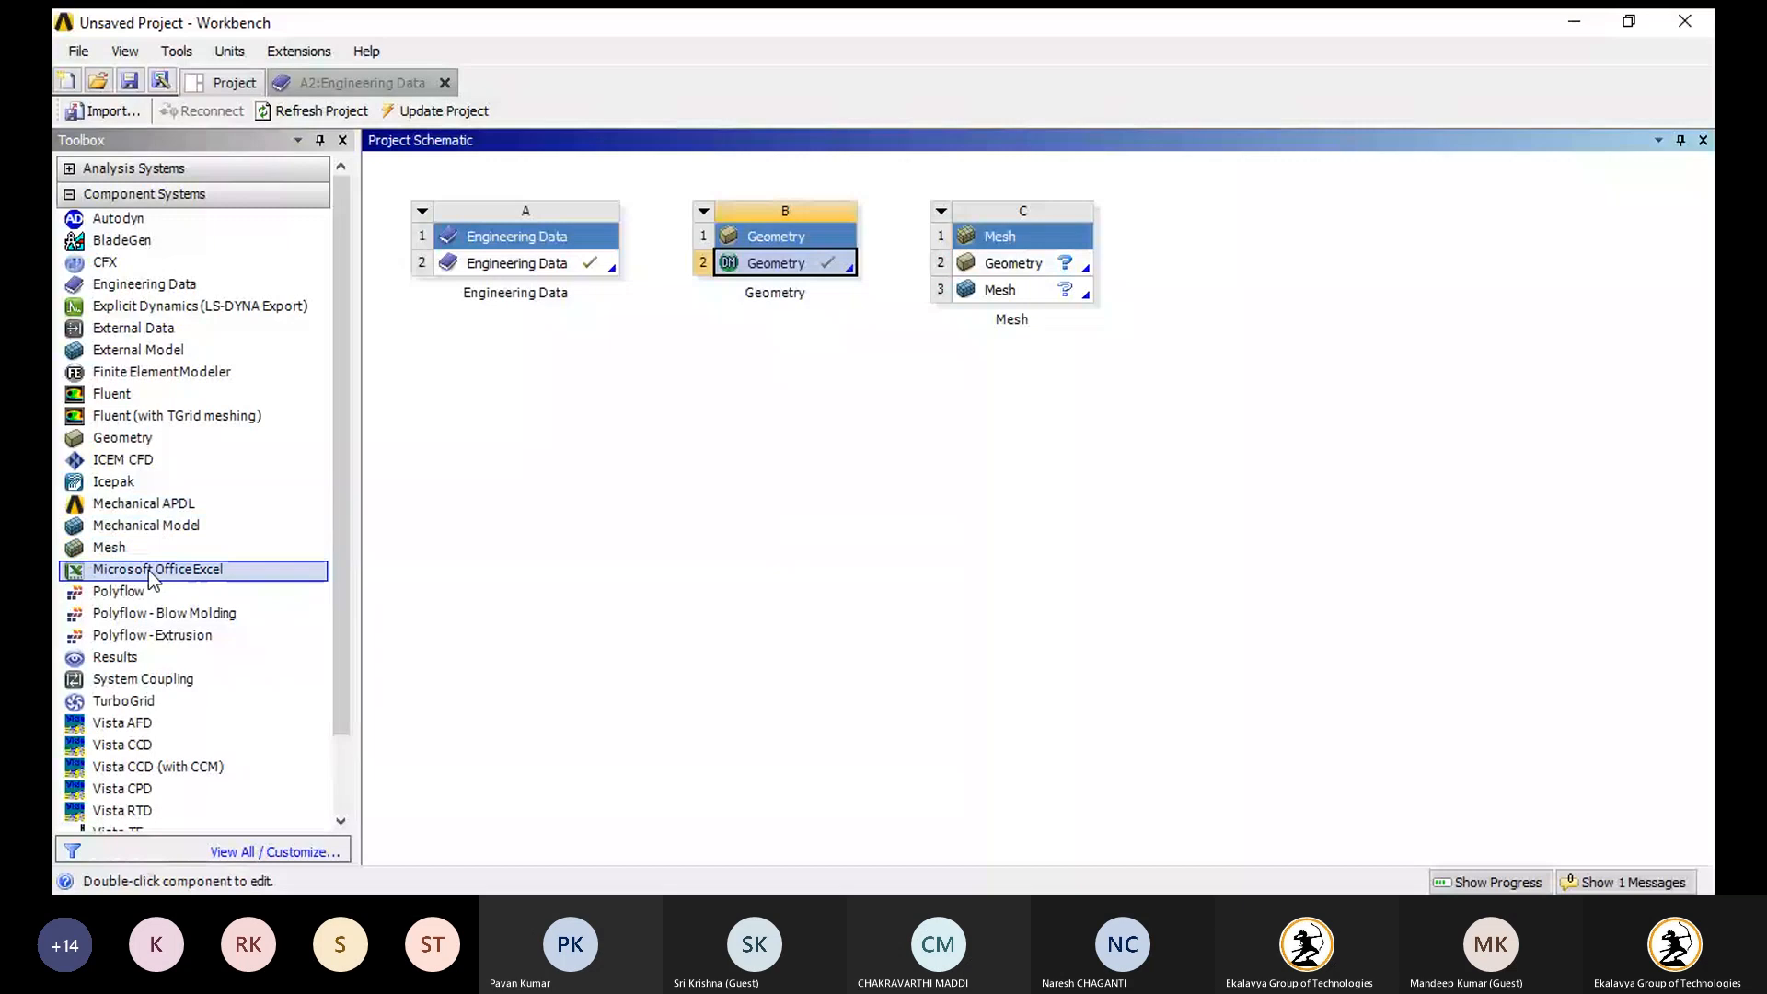
- Add another standalone Geometry component to the project schematic and open it in DesignModeler
double_click(150, 438)
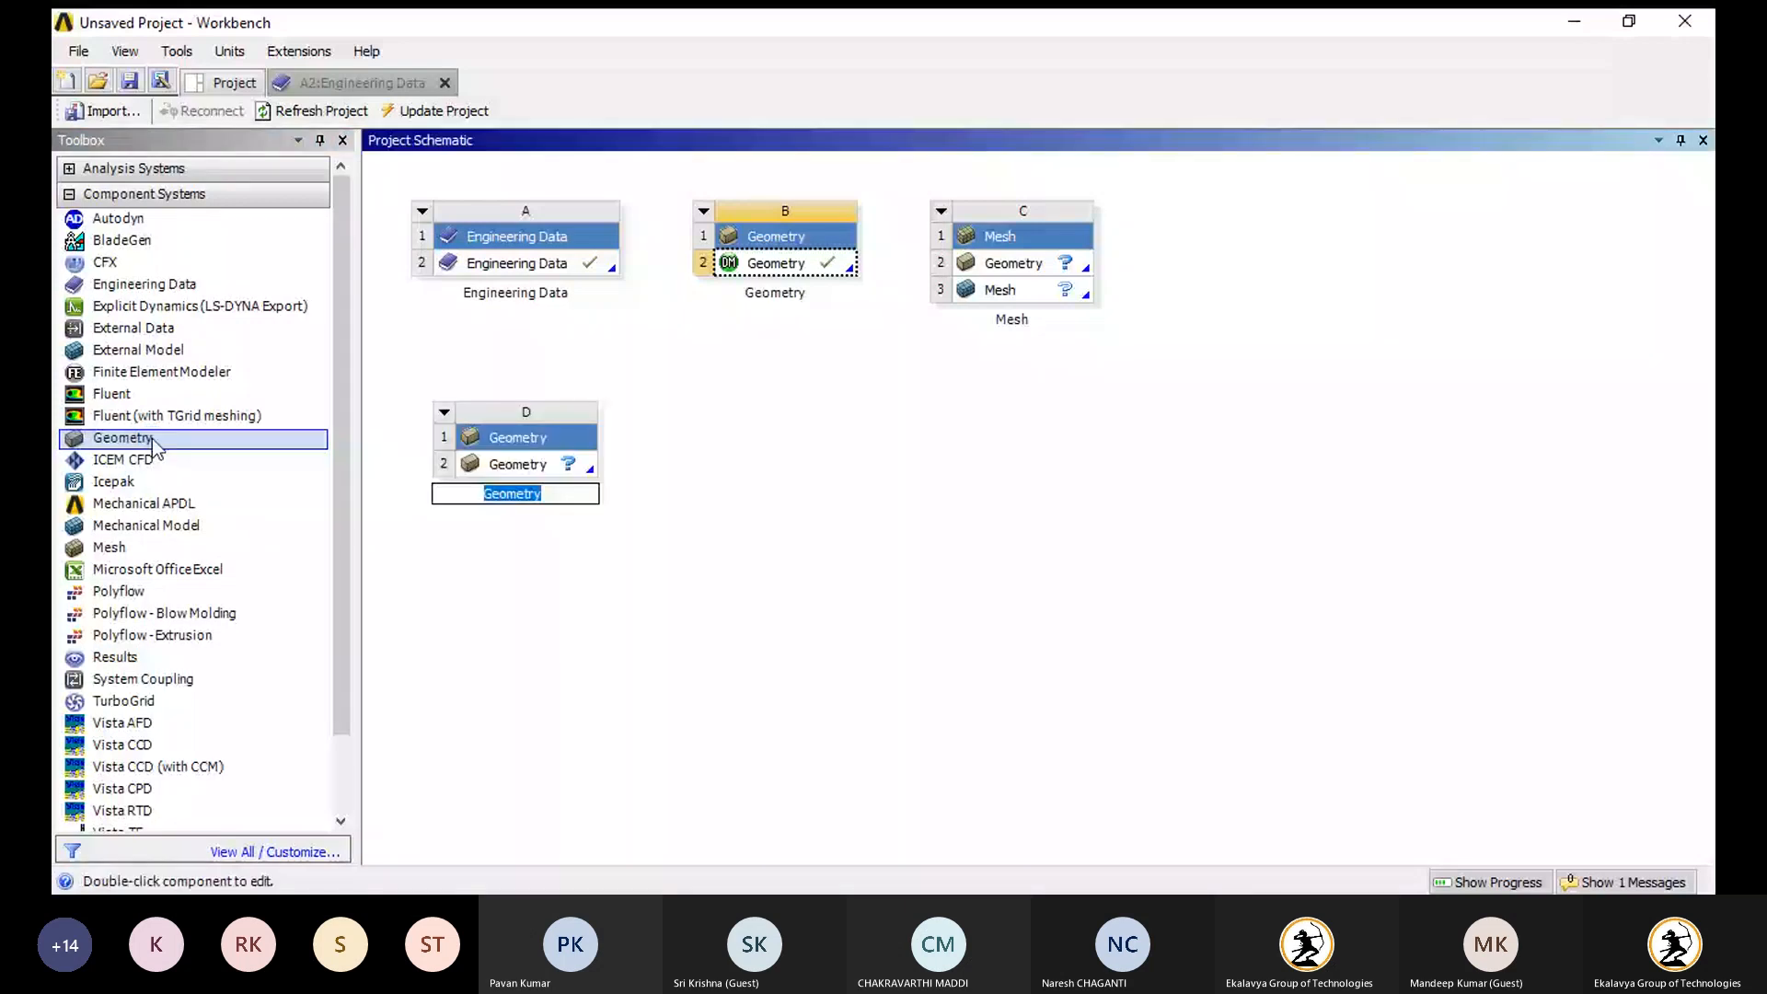
click(681, 497)
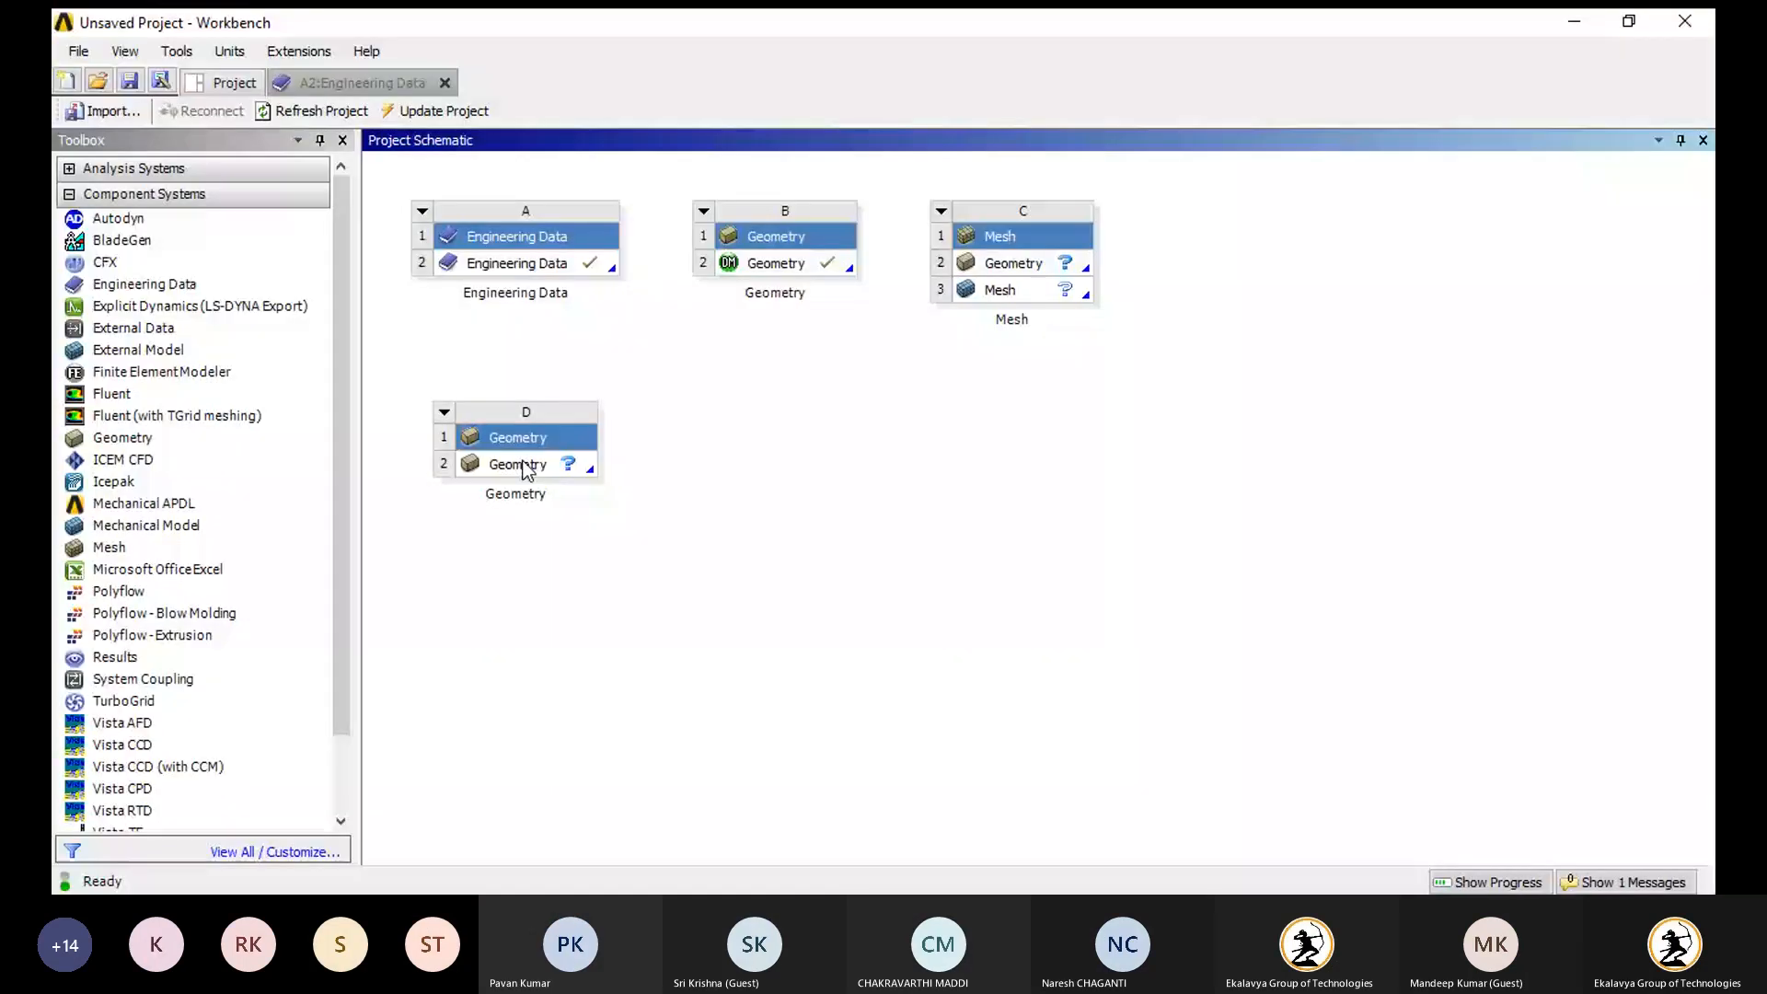
double_click(523, 462)
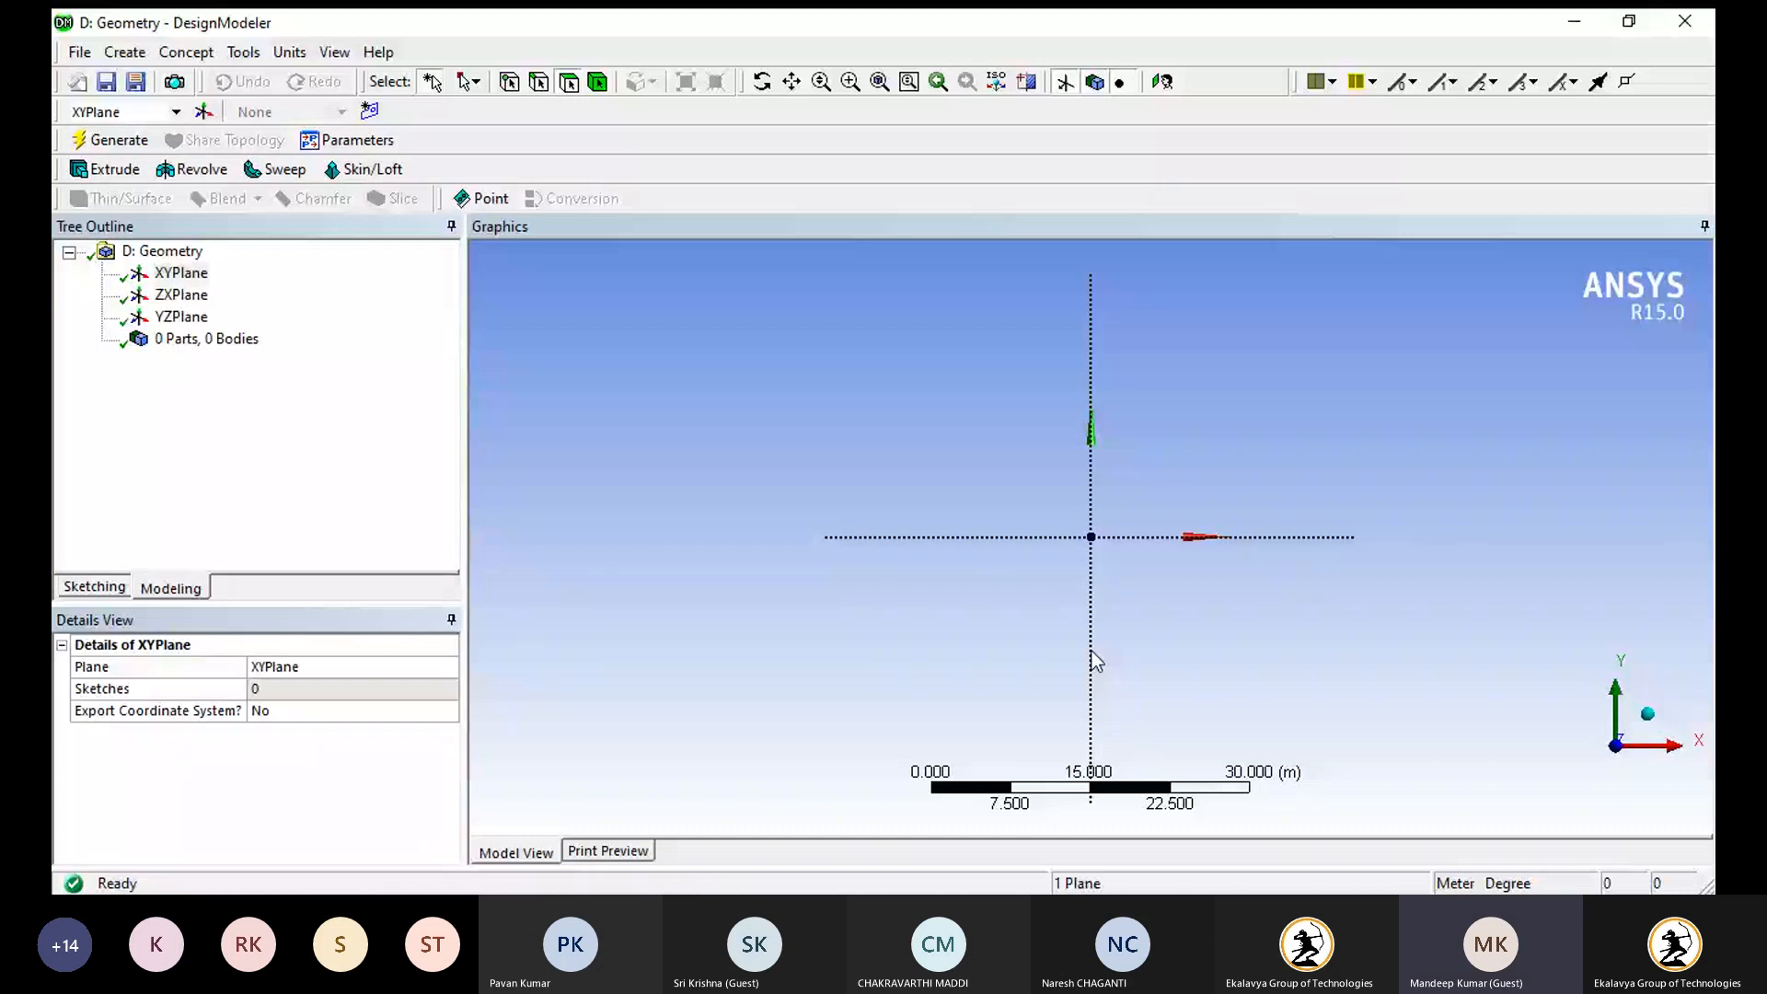
- Sketch a wide rectangle on the XY plane, spanning the Y axis with its lower edge on the X axis, and generate it
click(189, 274)
click(206, 296)
click(190, 277)
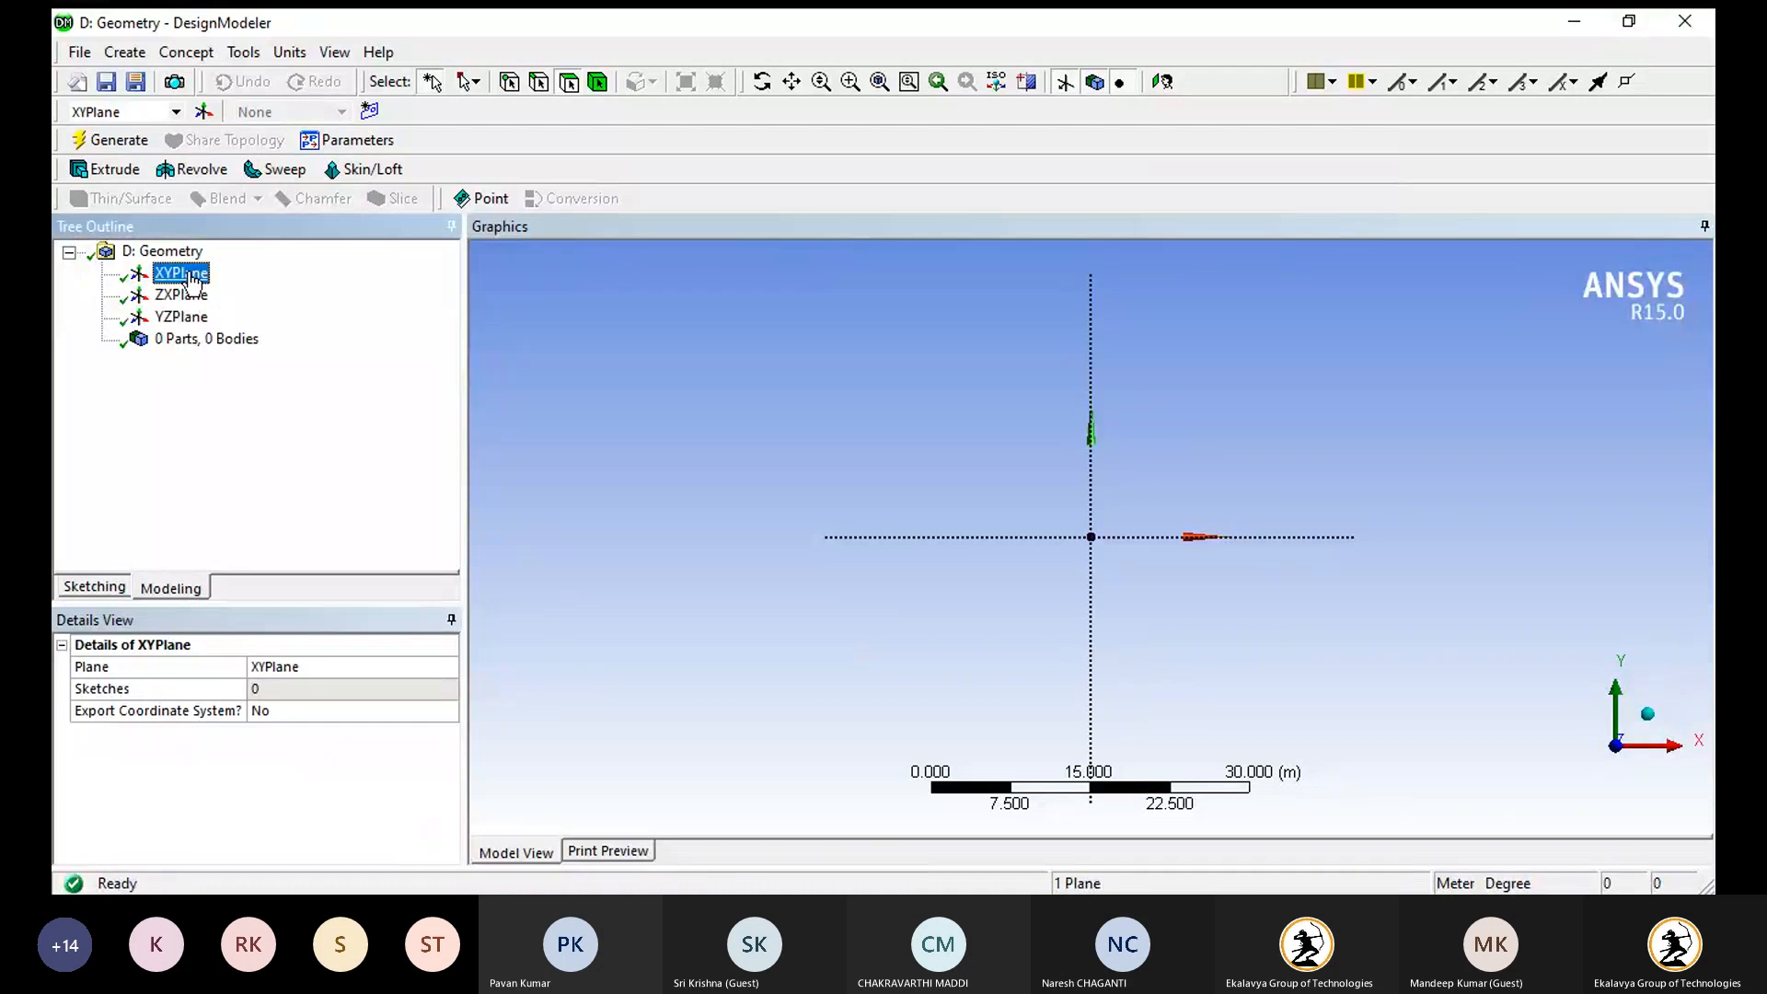
click(94, 590)
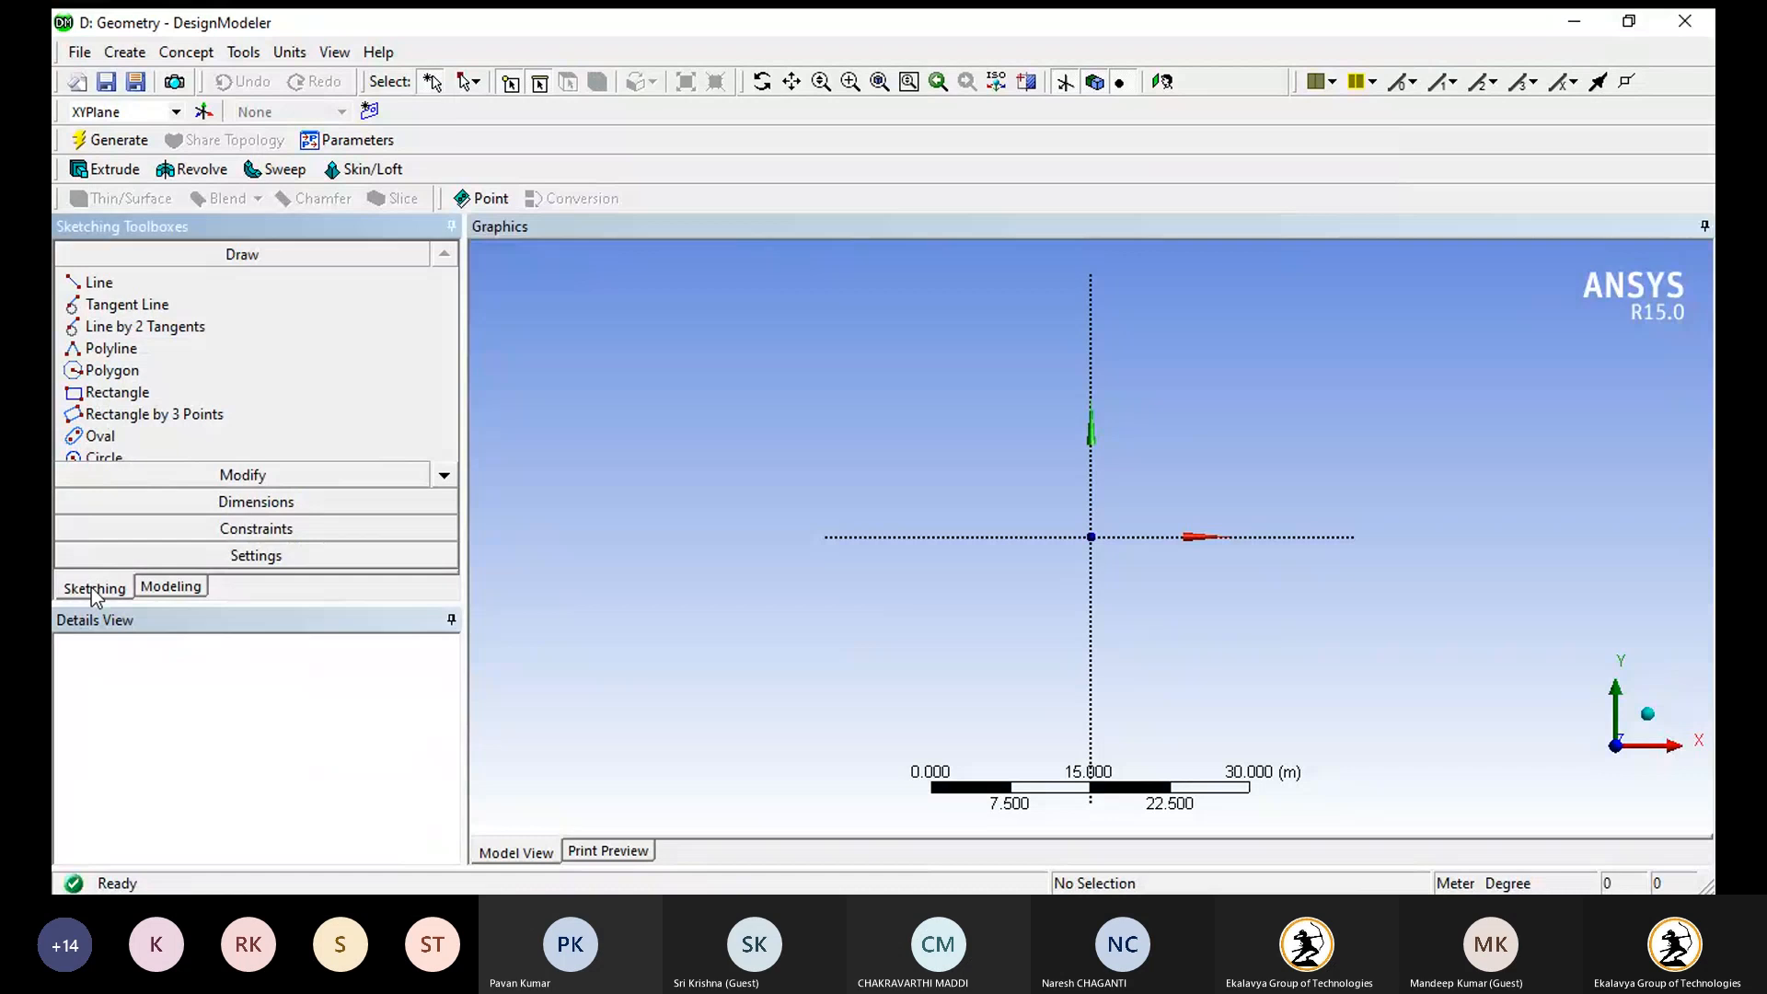
click(90, 392)
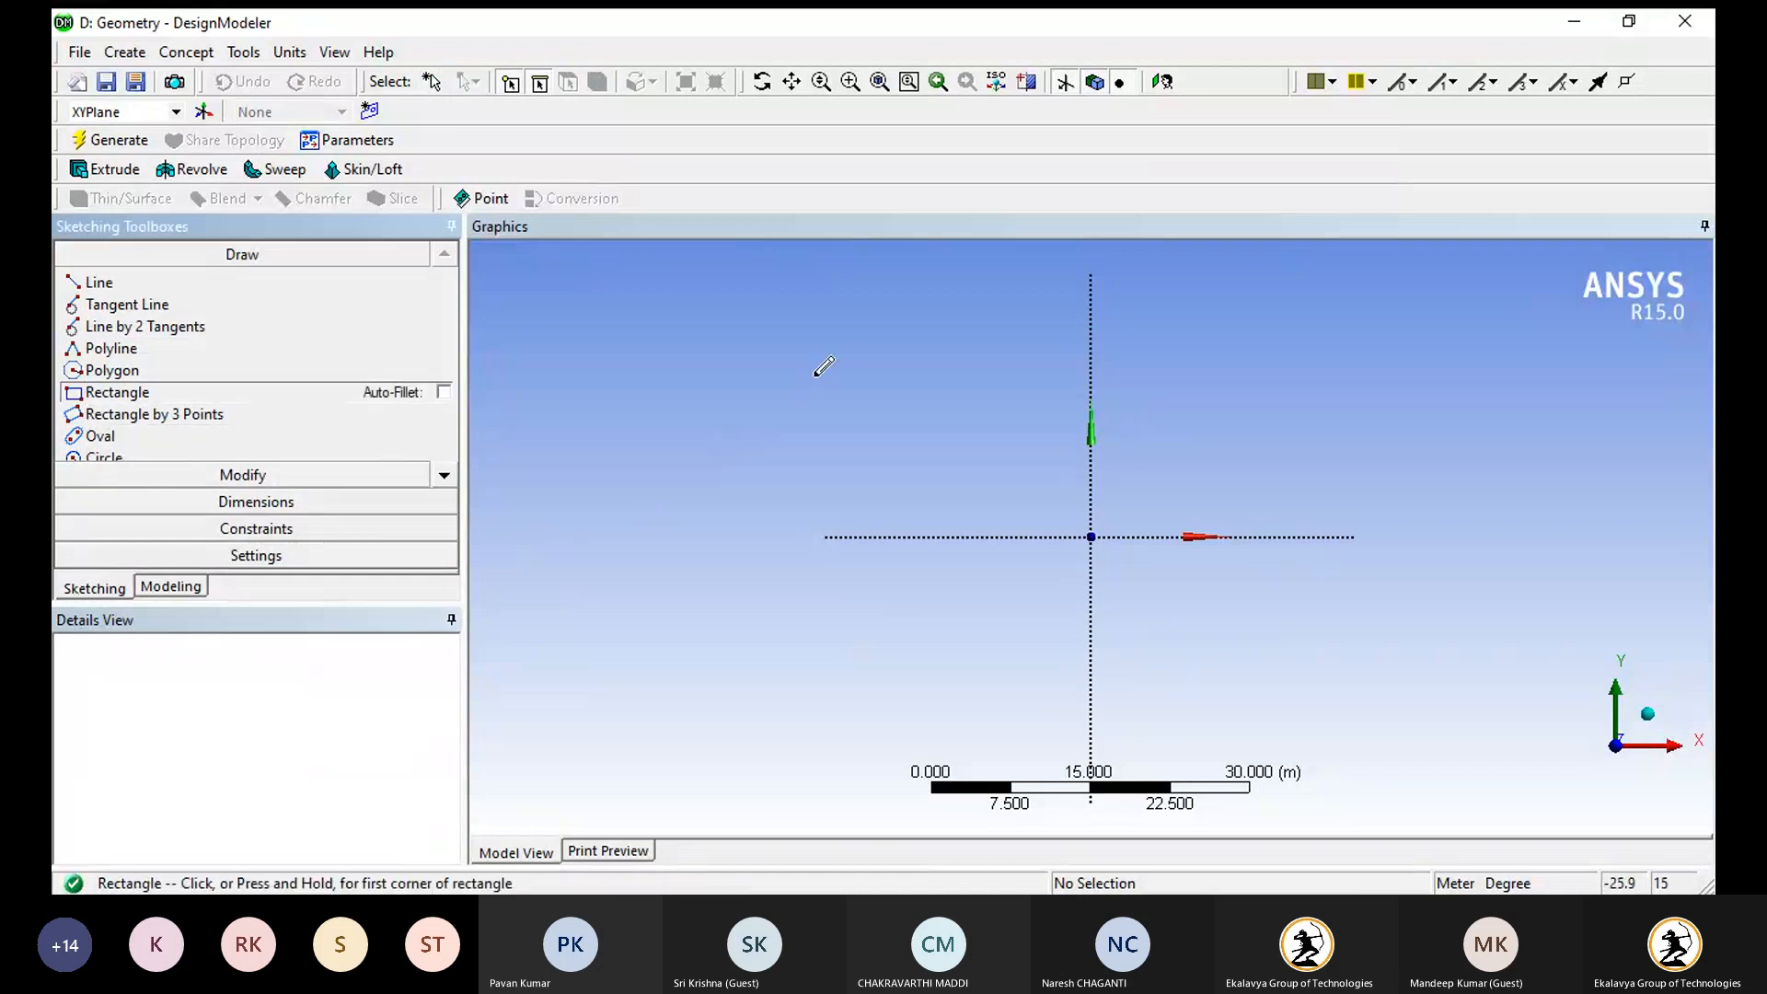
click(826, 346)
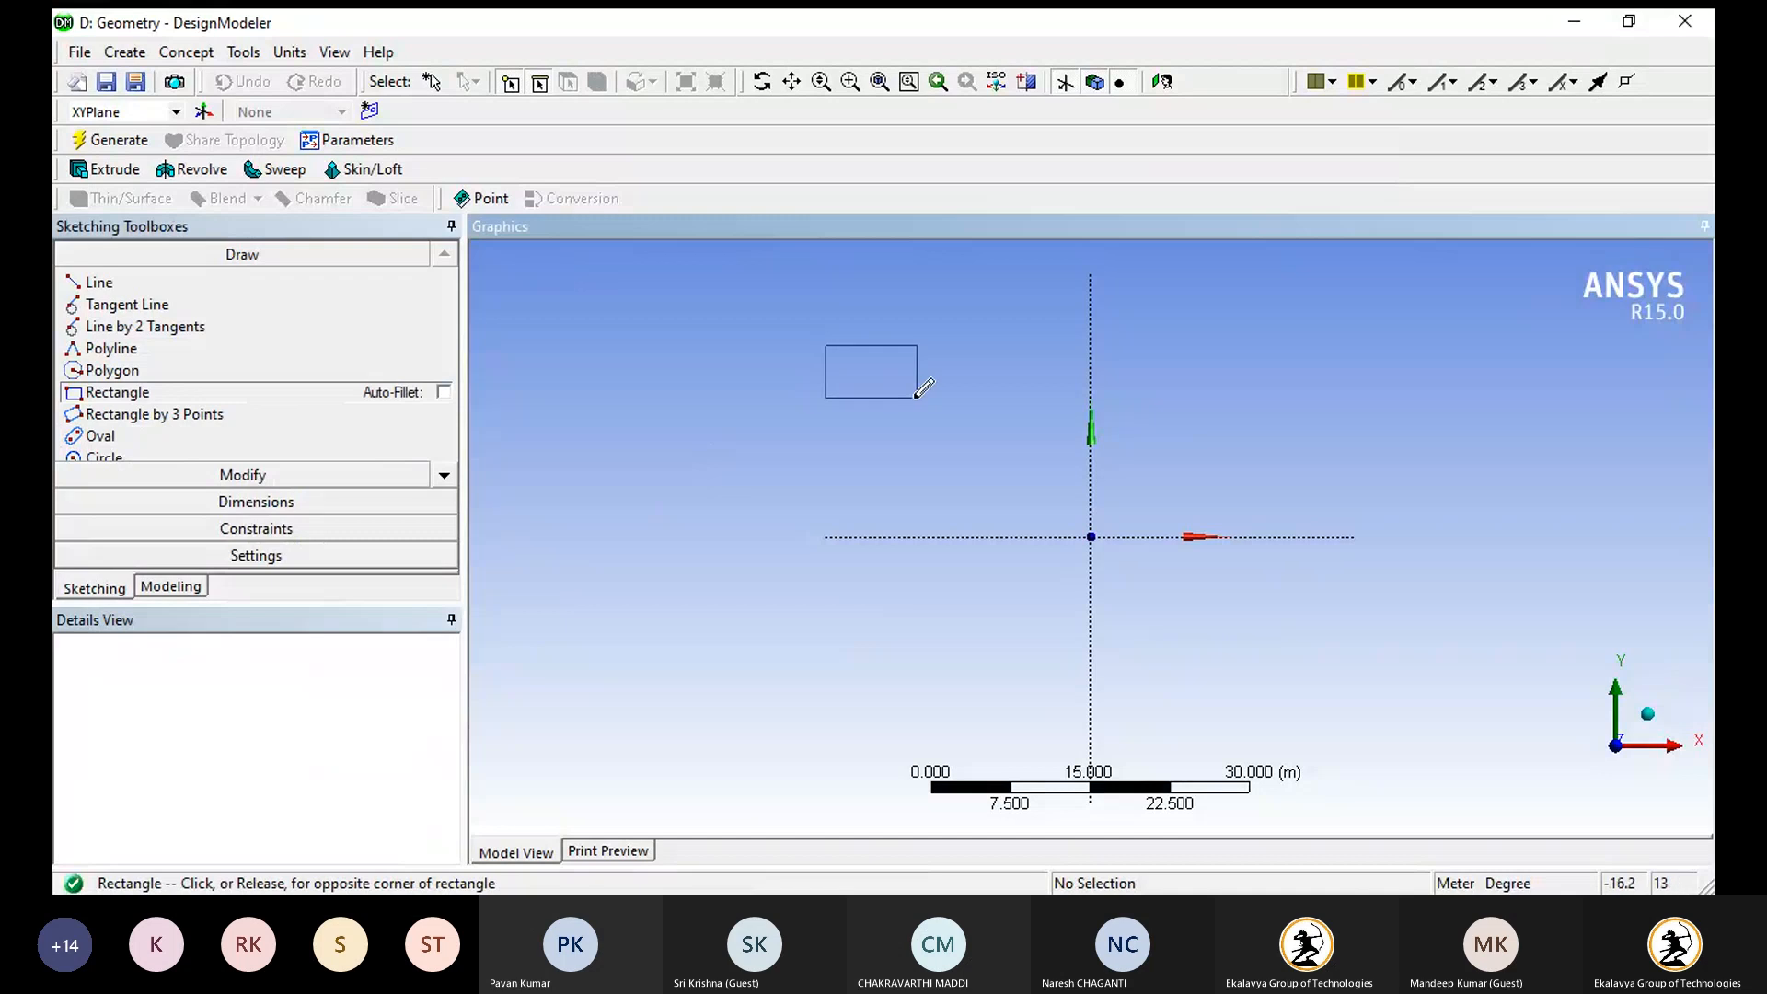
click(1356, 536)
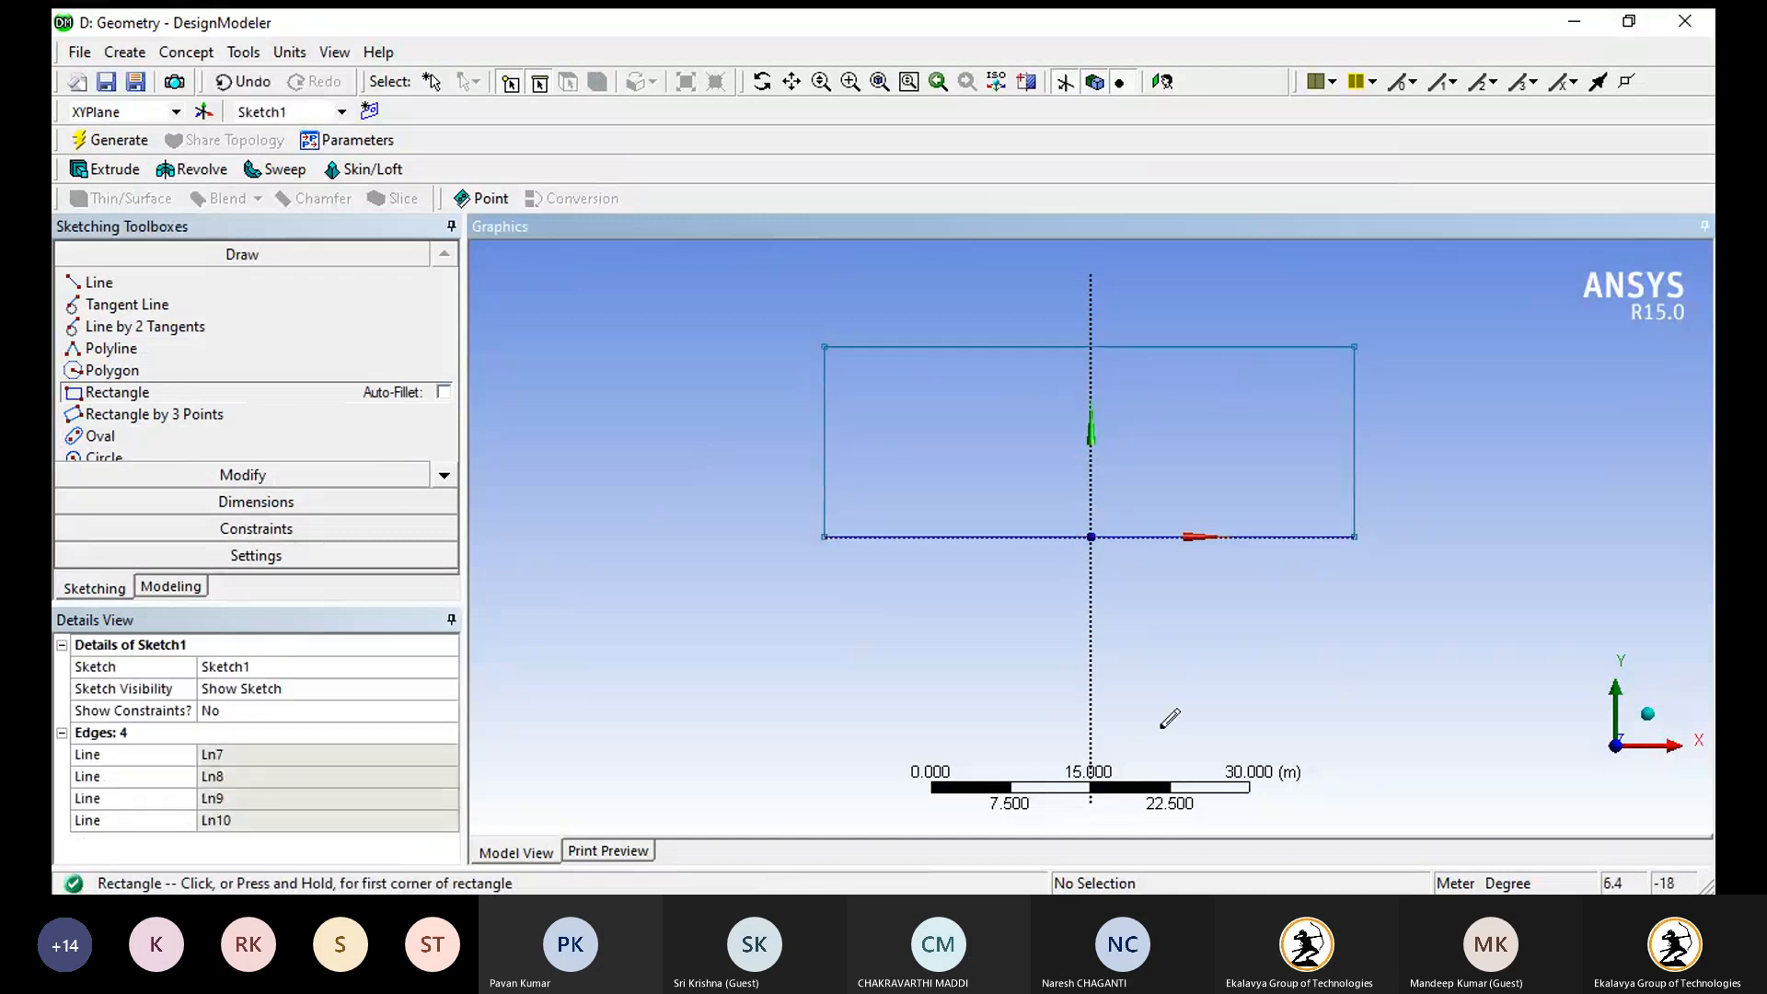
click(120, 138)
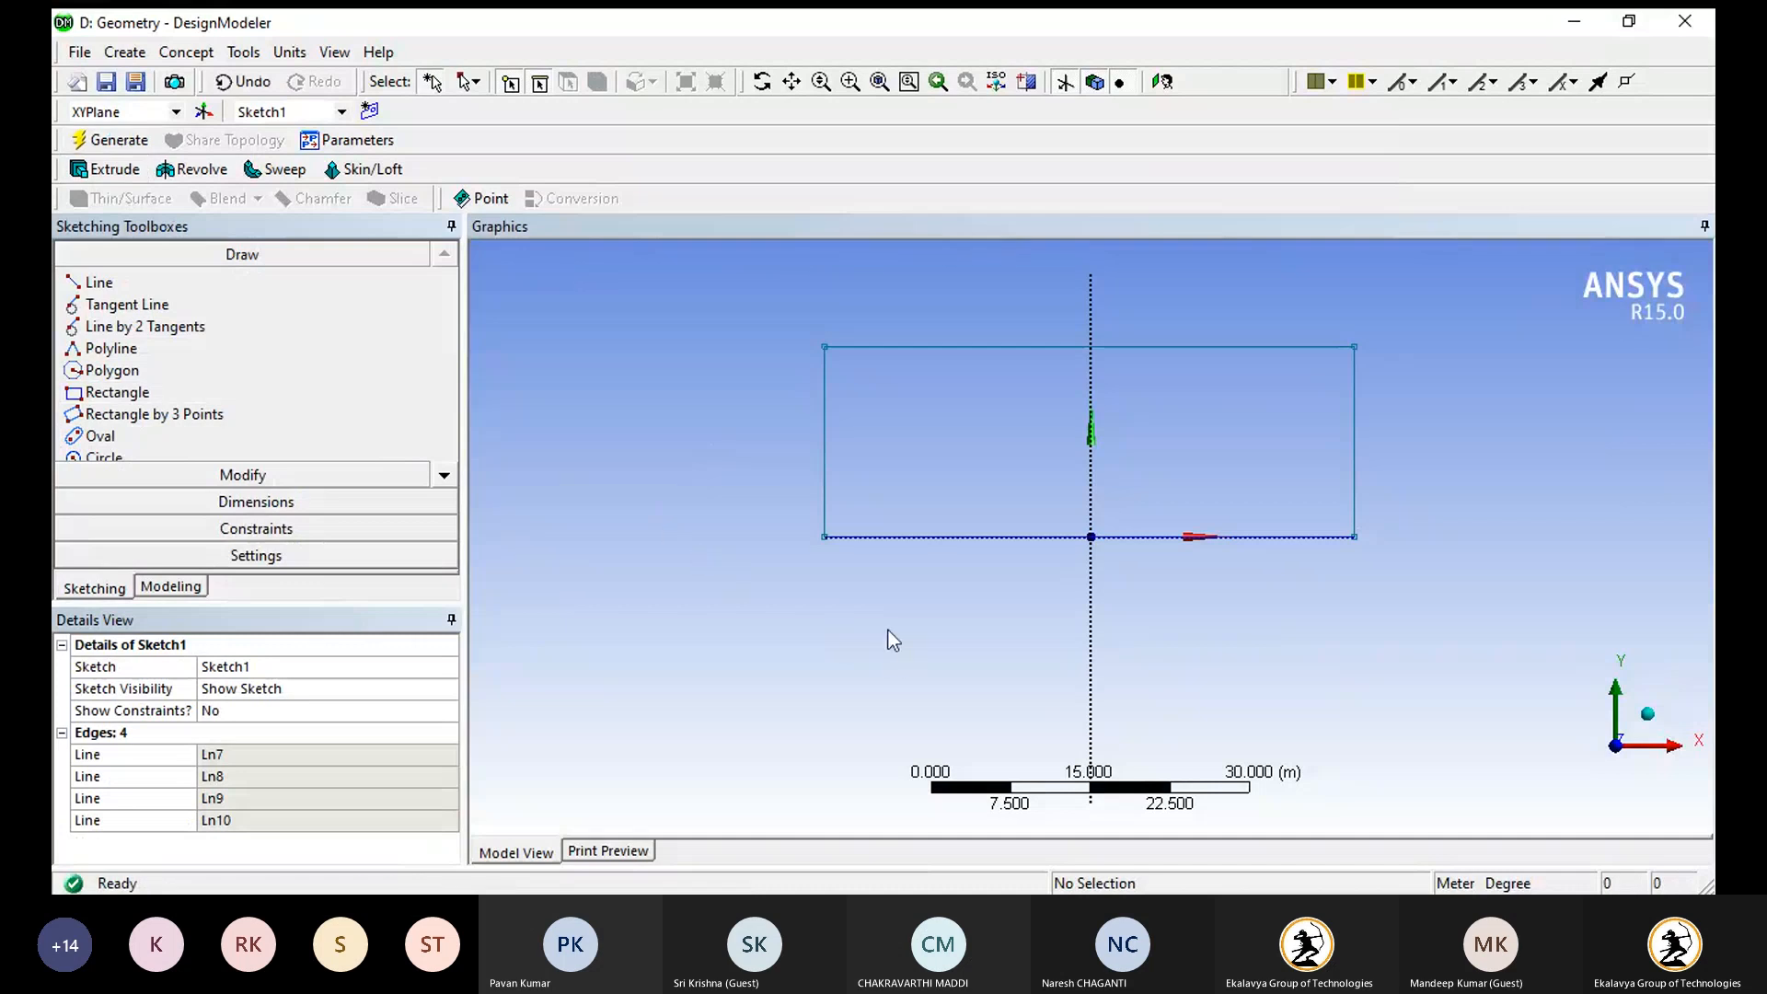
- Extrude the rectangle sketch to a depth of 10 m and generate the solid block
mouse_move(887, 631)
middle_down()
mouse_move(898, 555)
mouse_move(832, 489)
mouse_move(802, 527)
middle_up()
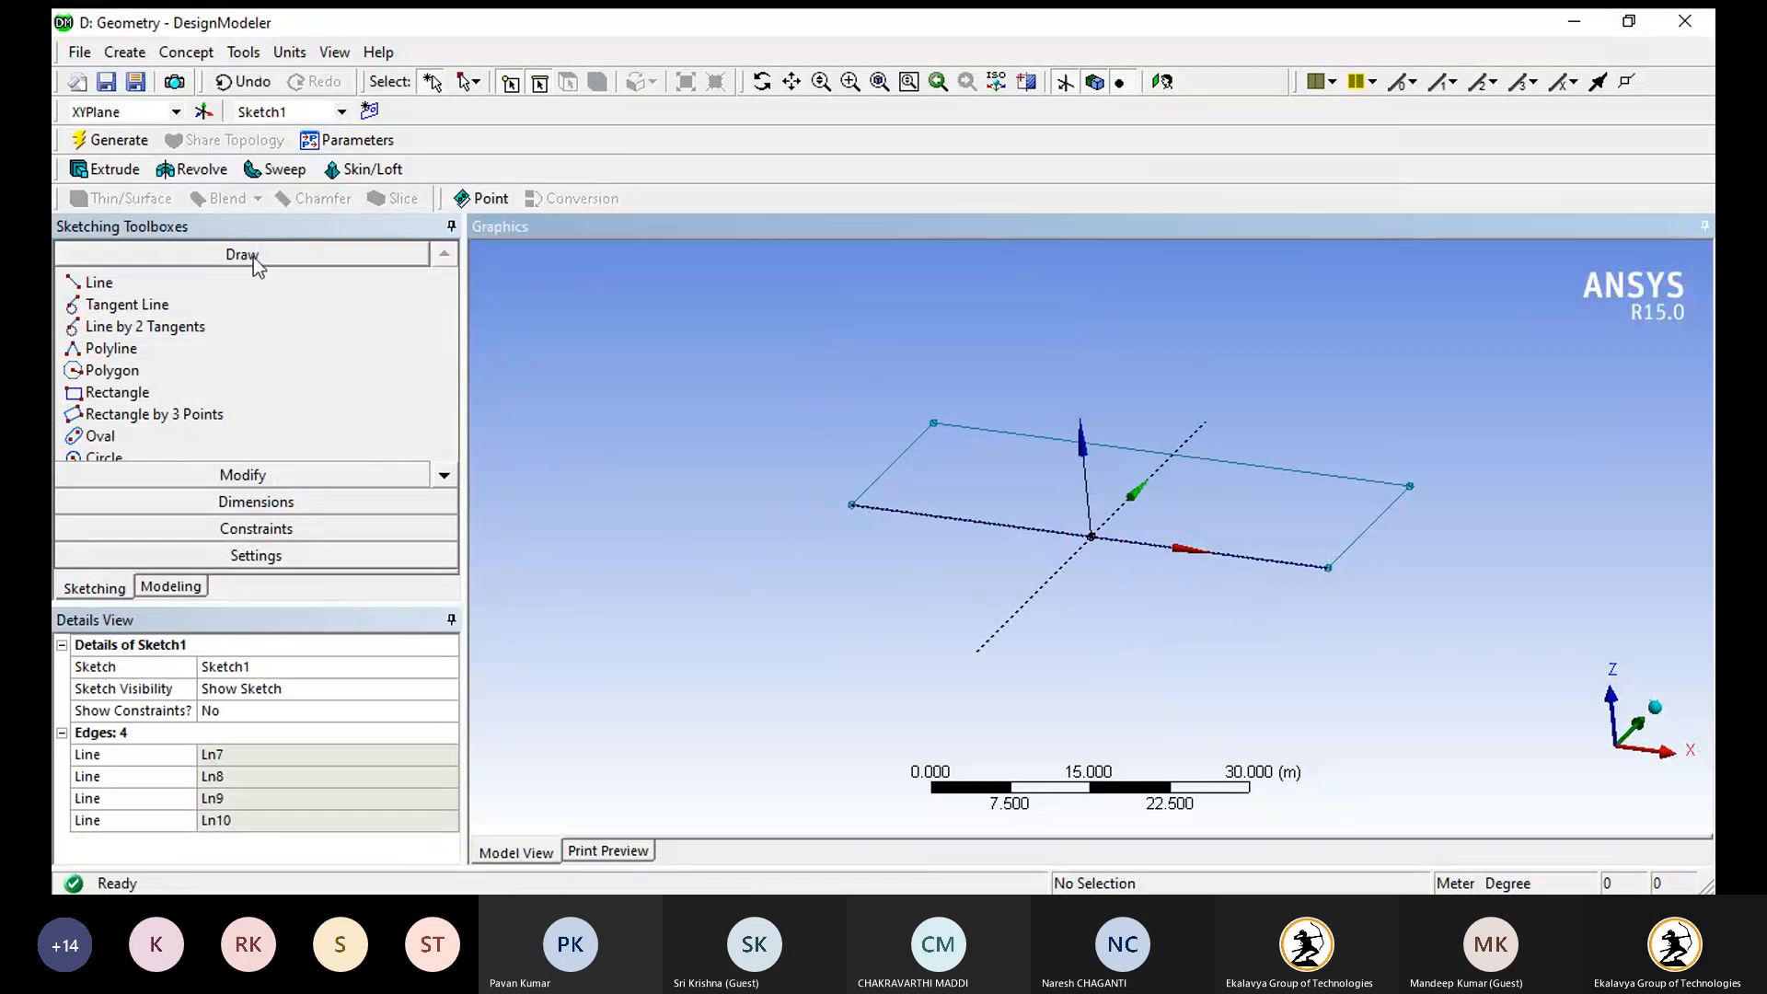
click(120, 173)
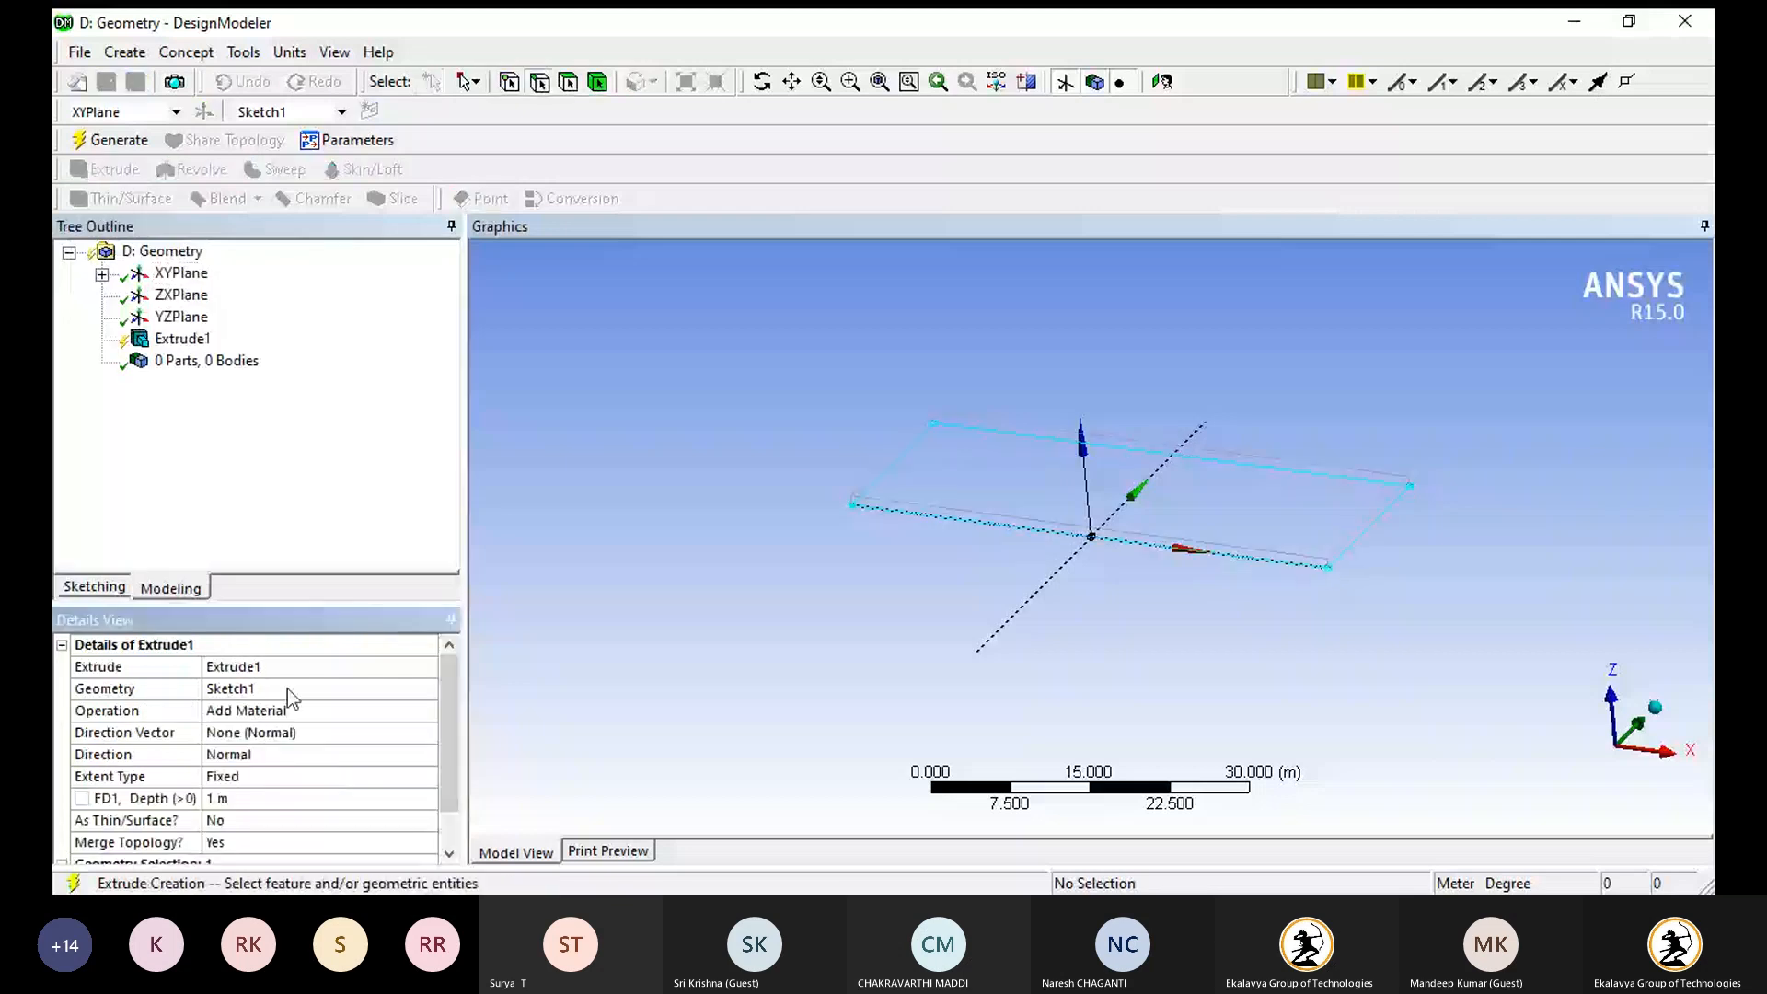
click(274, 800)
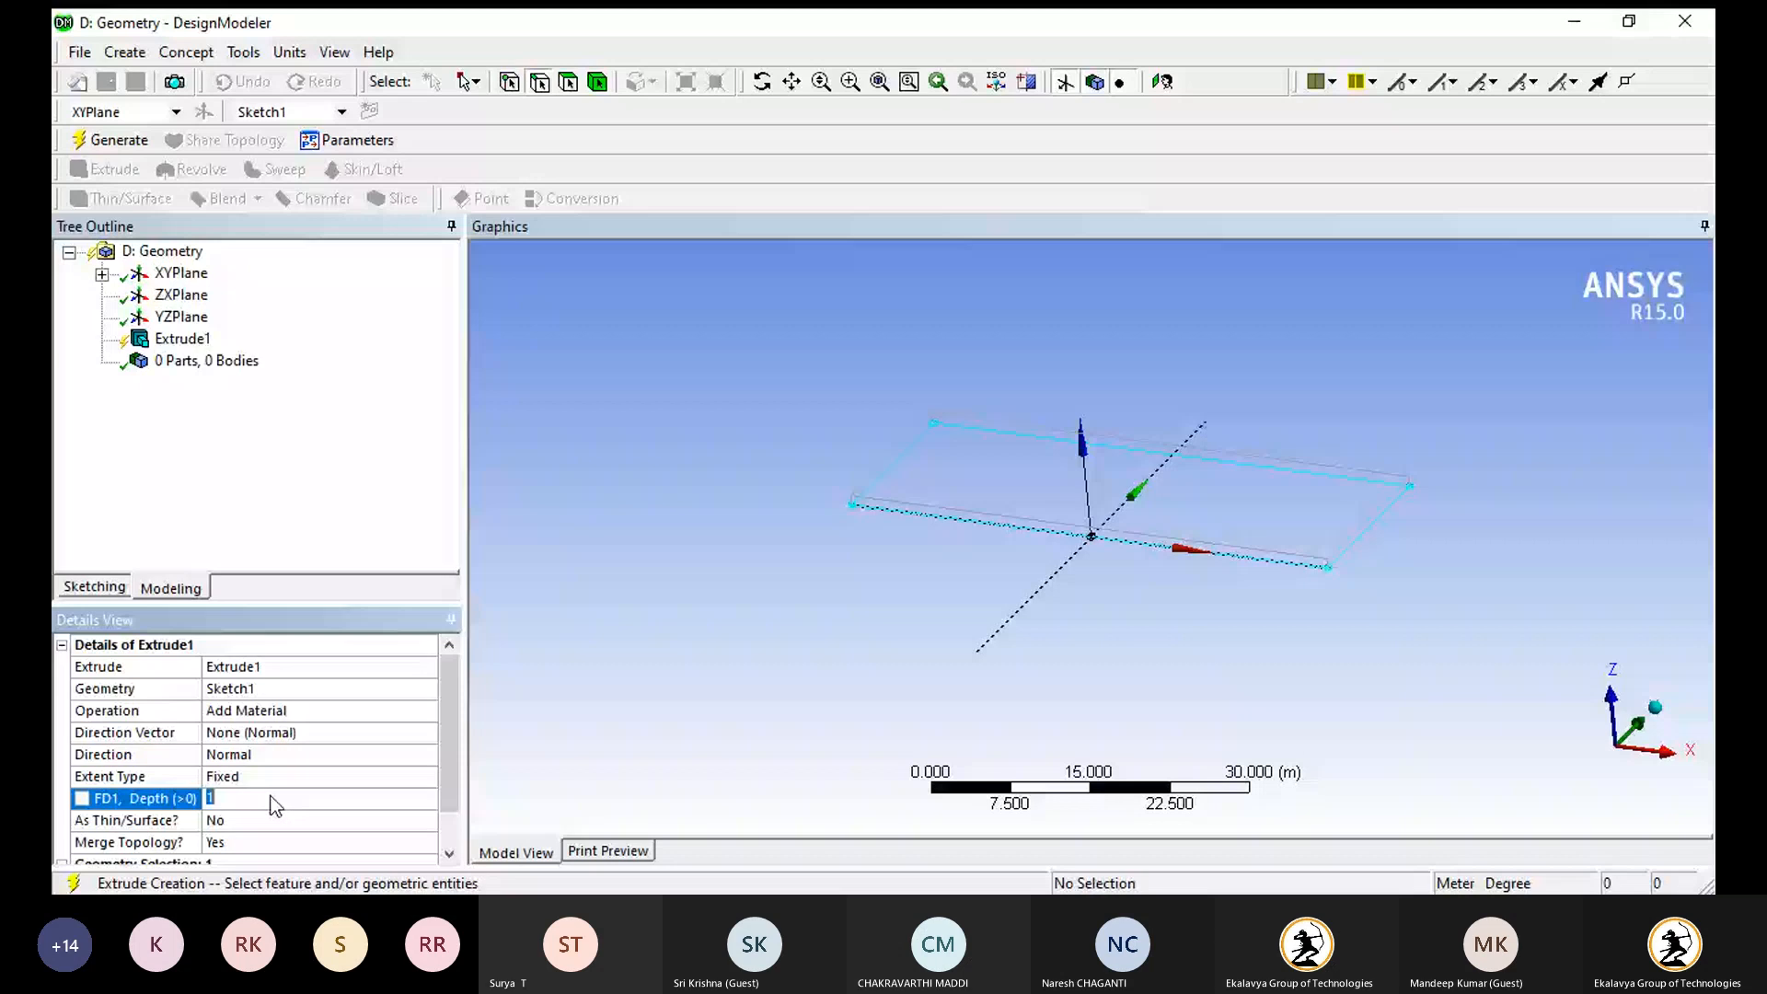
text(10)
key(Return)
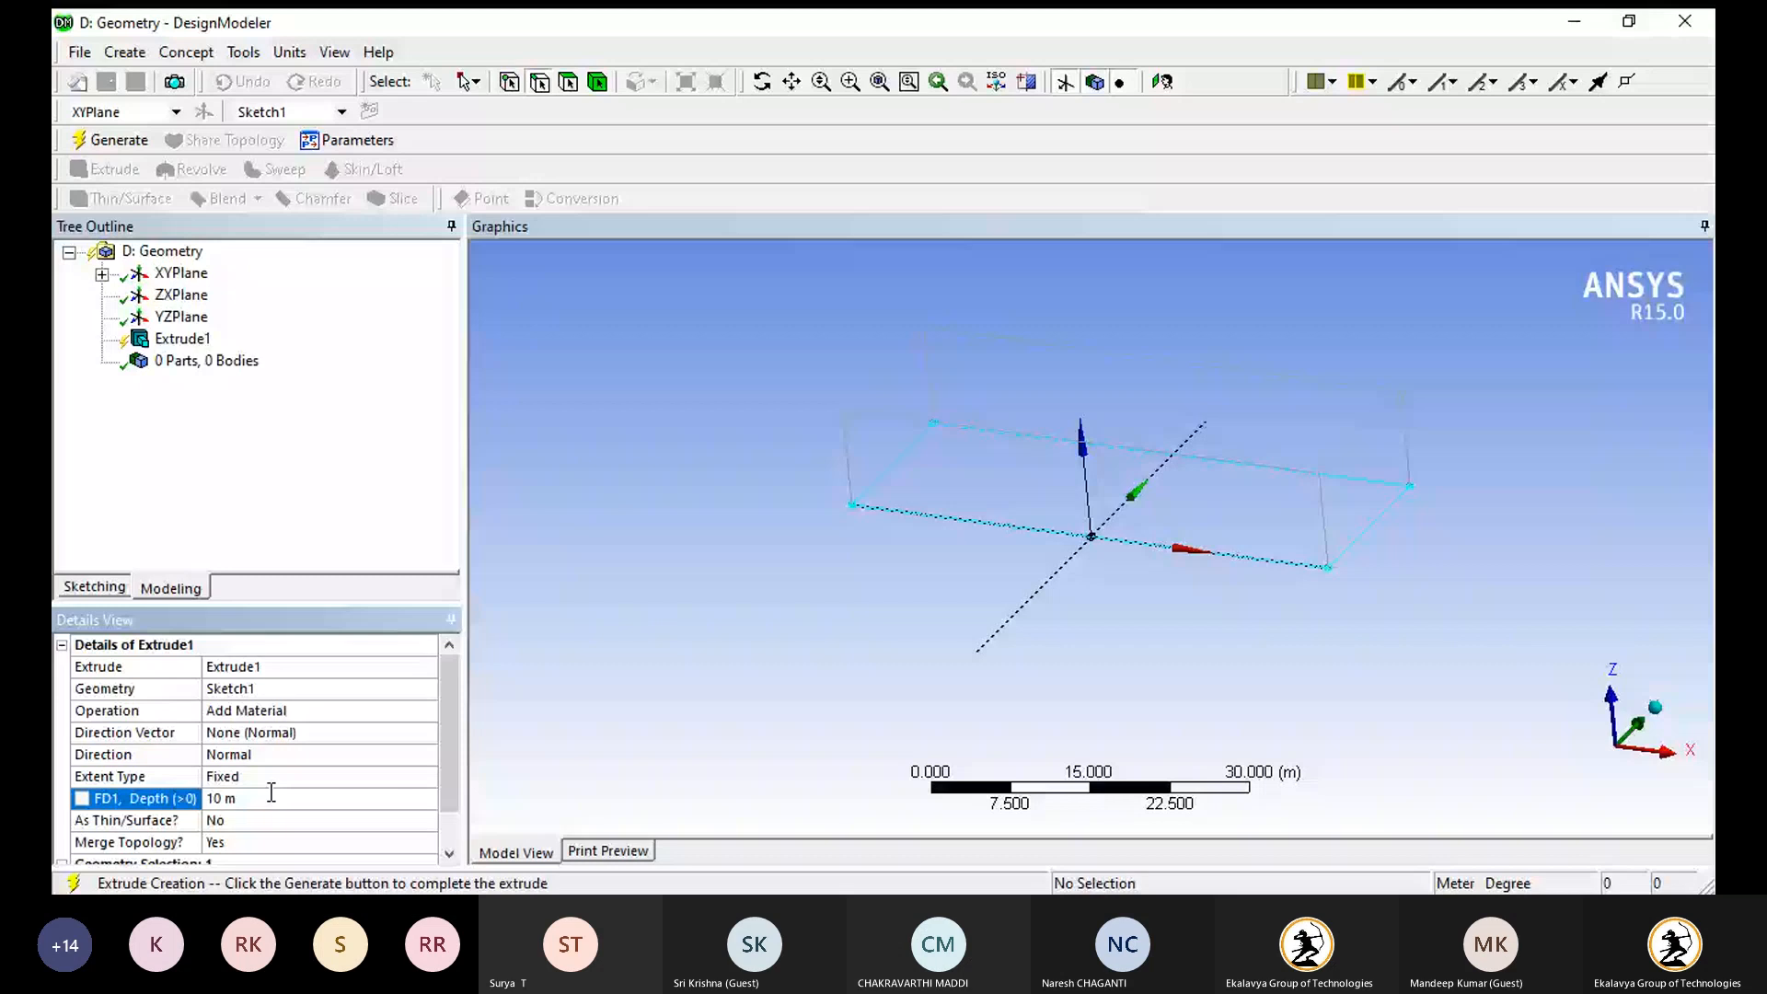
click(131, 139)
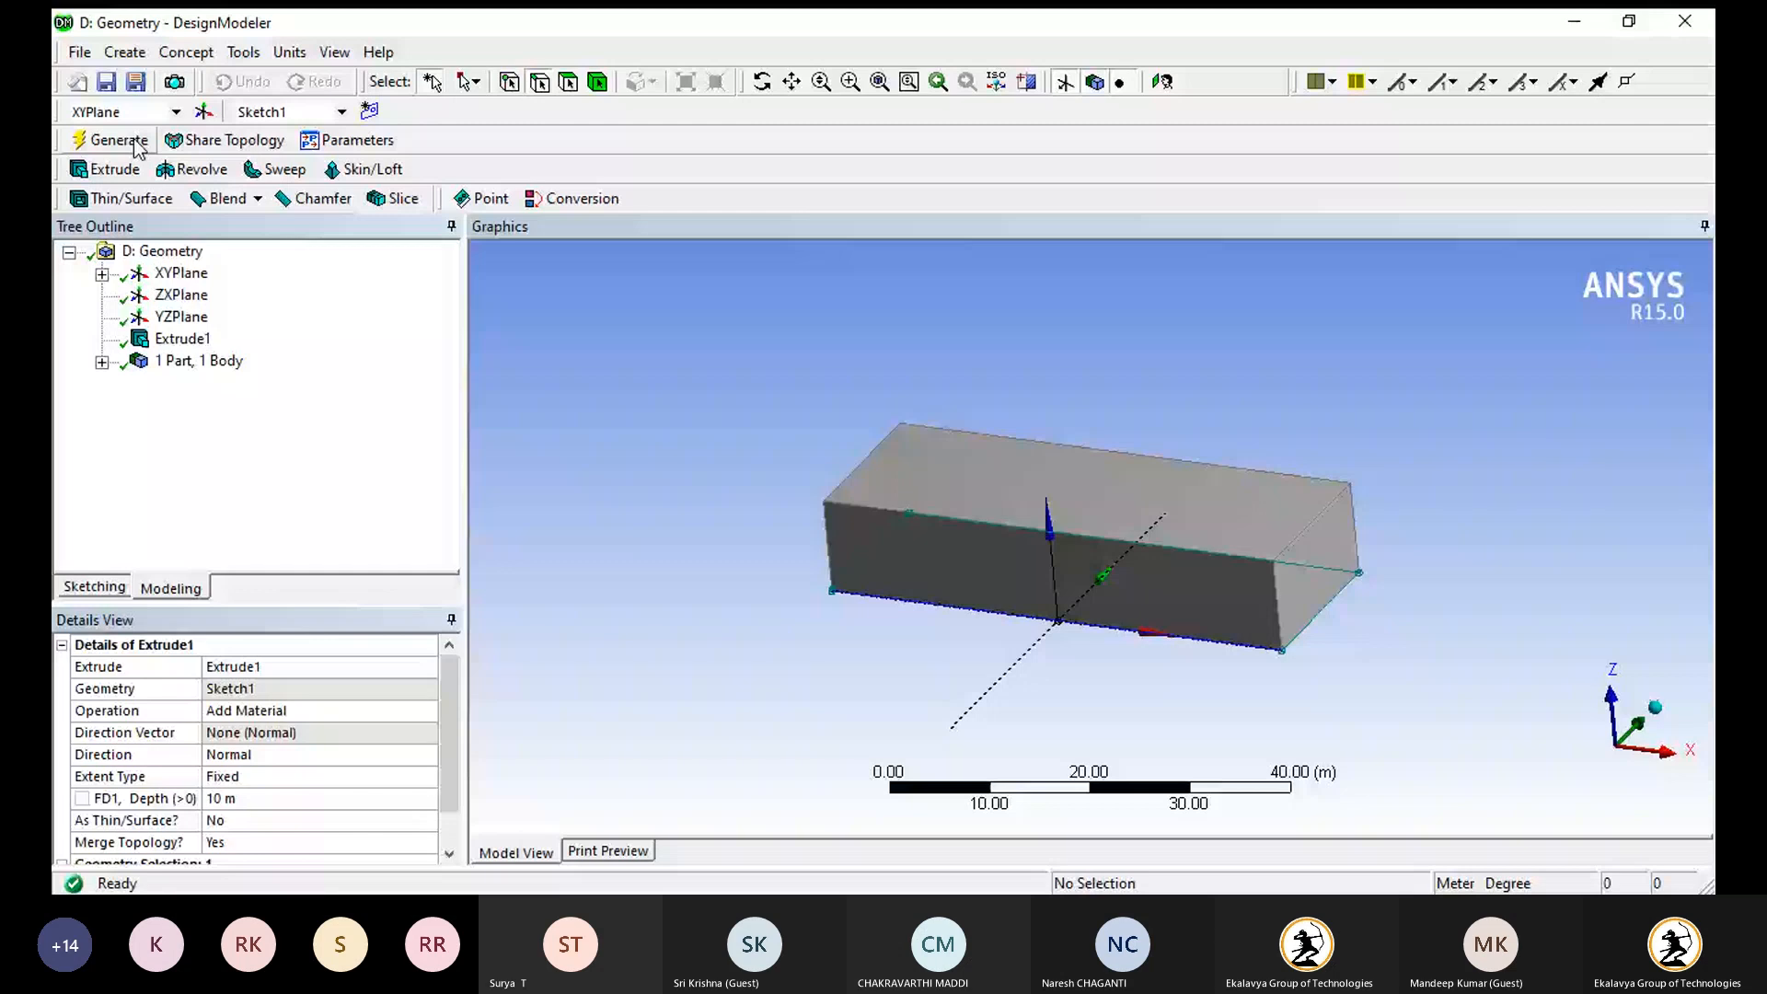
- Regenerate the block's extrusion with its direction set to Reversed and again with Both - Symmetric
click(427, 714)
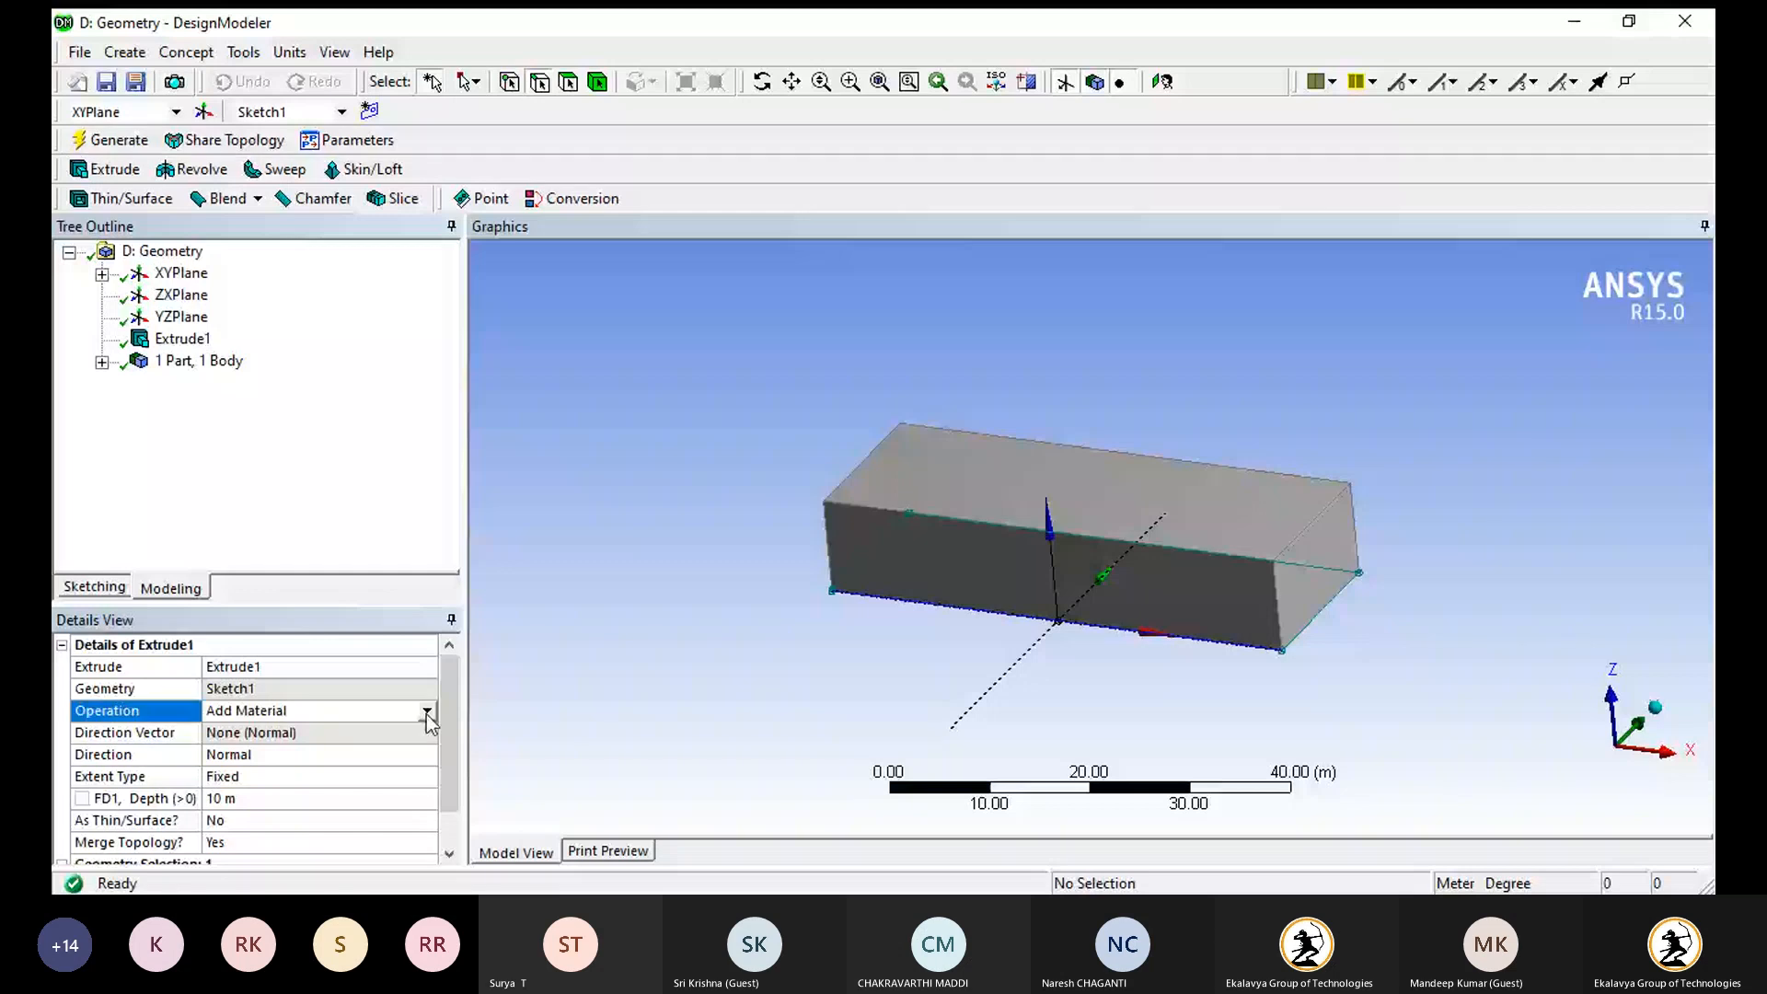
click(427, 755)
click(119, 146)
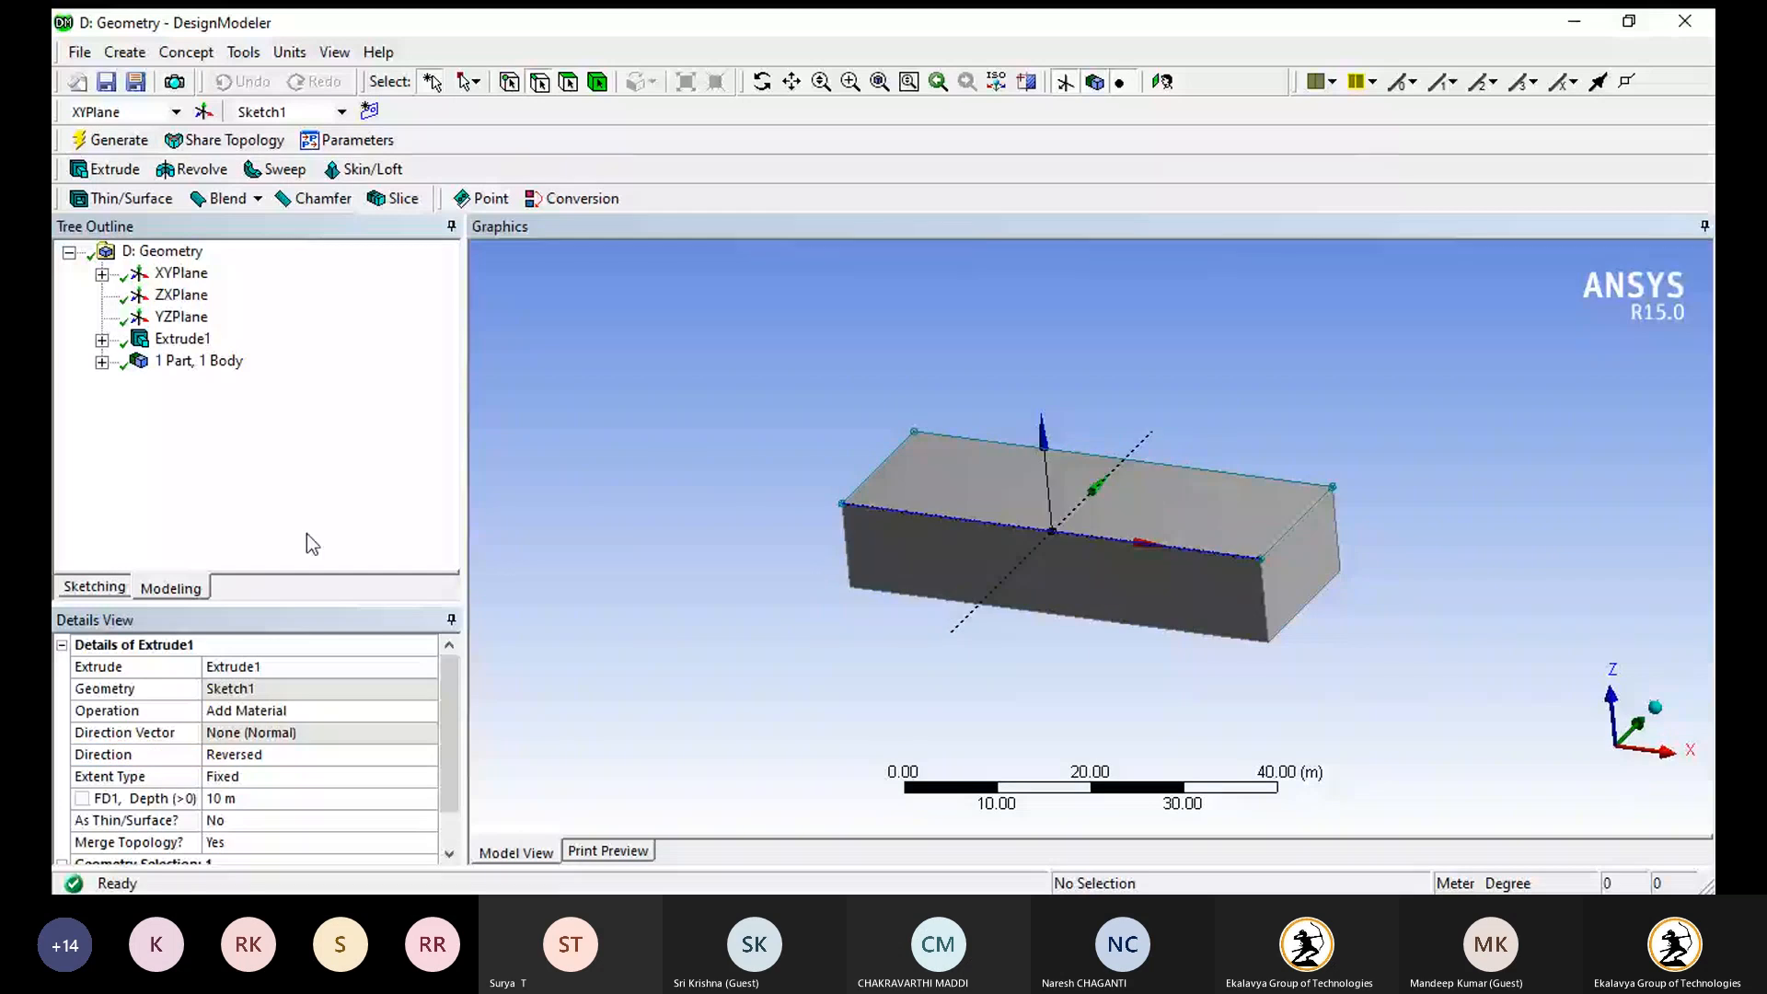
click(418, 757)
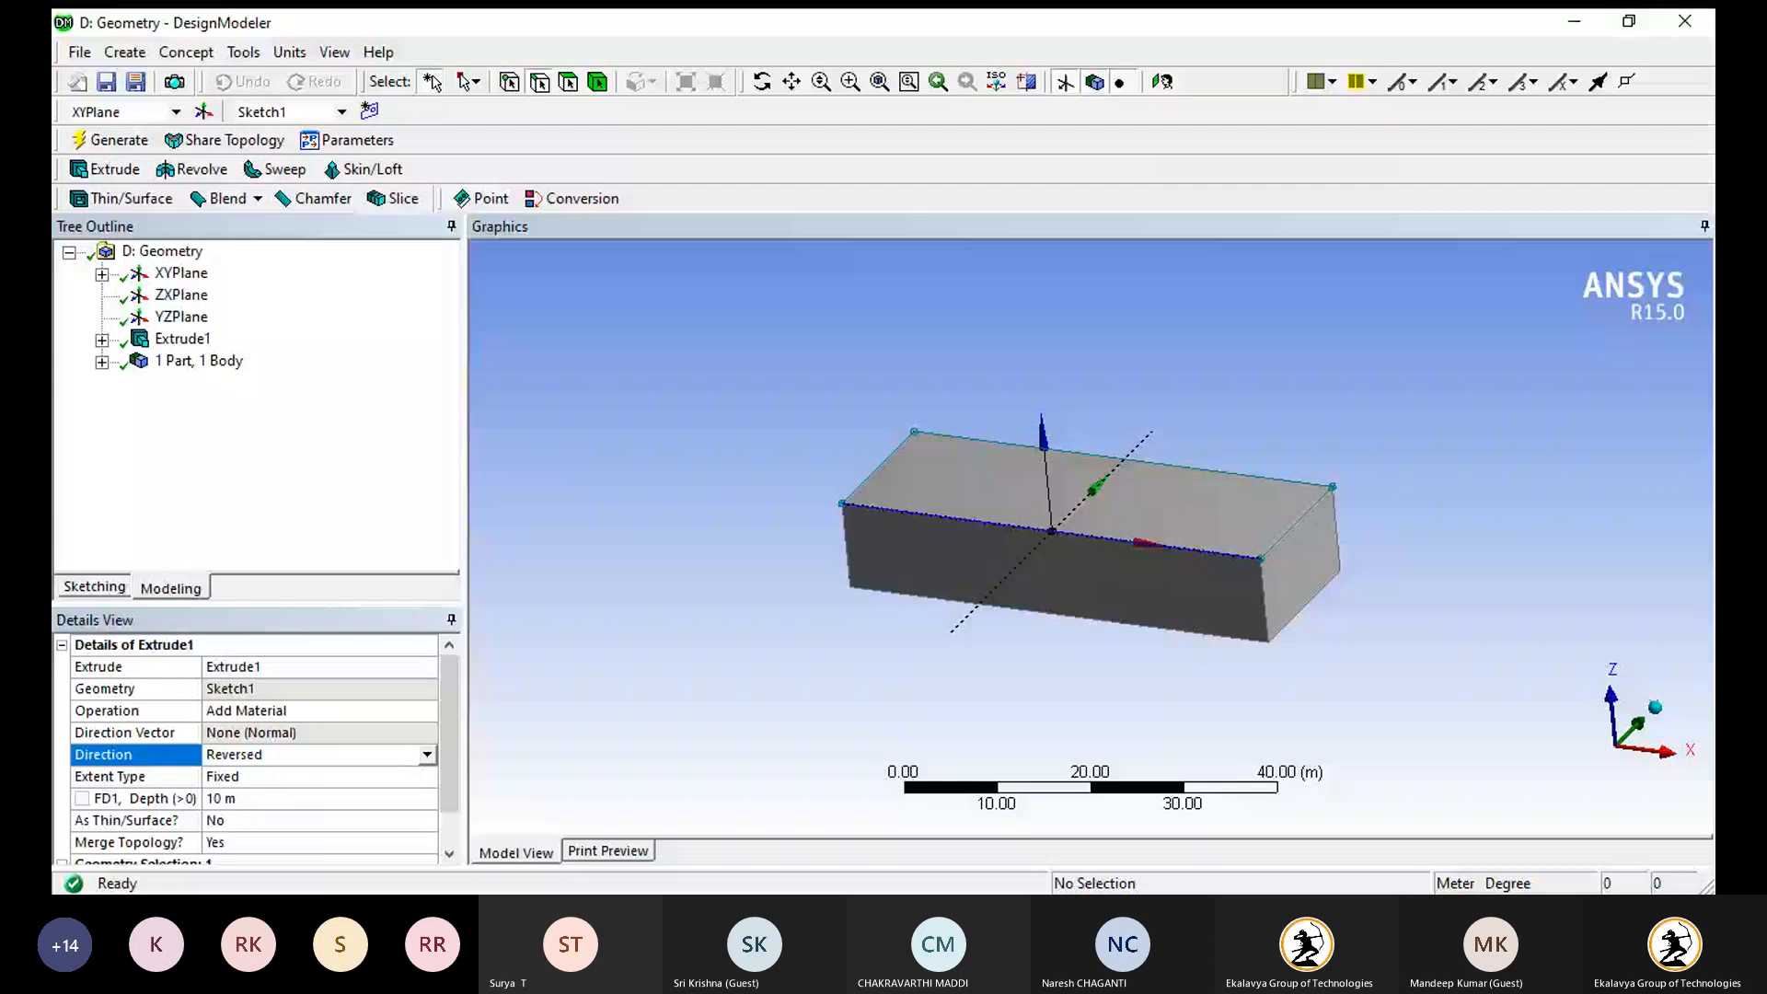
key(Down)
click(129, 145)
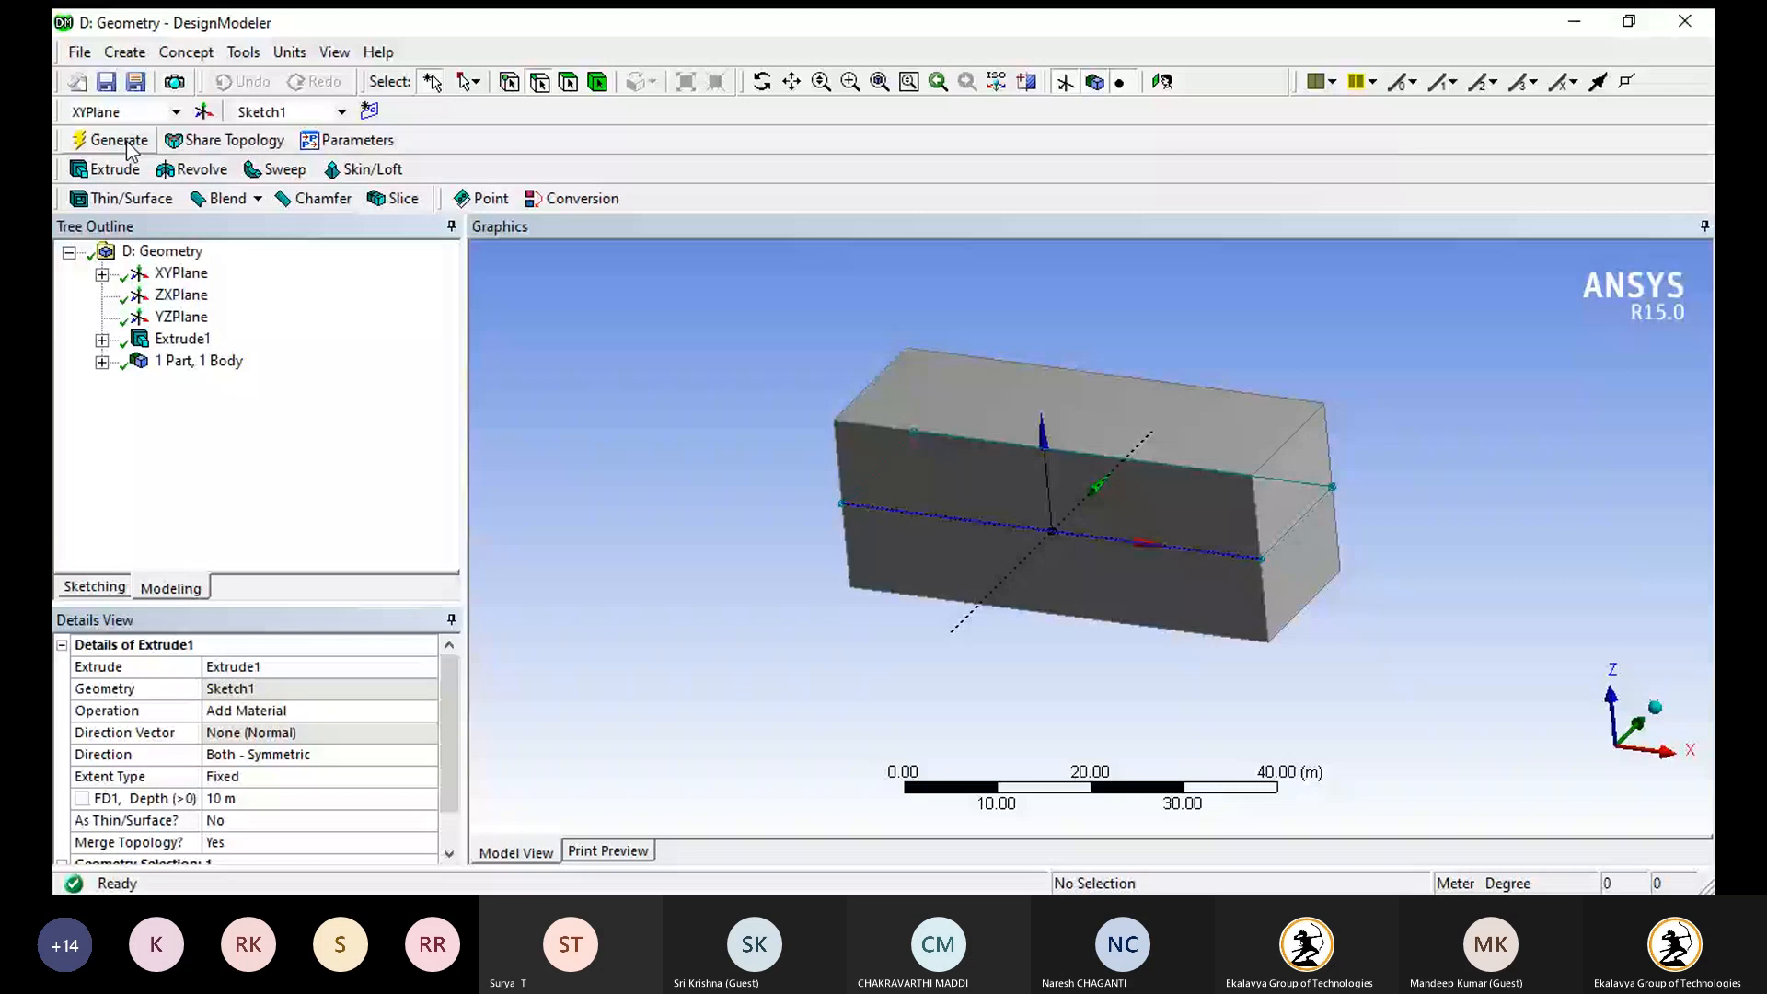
- Set the block's extrusion direction to Both - Asymmetric with a second depth of 10 m, and regenerate it
click(315, 756)
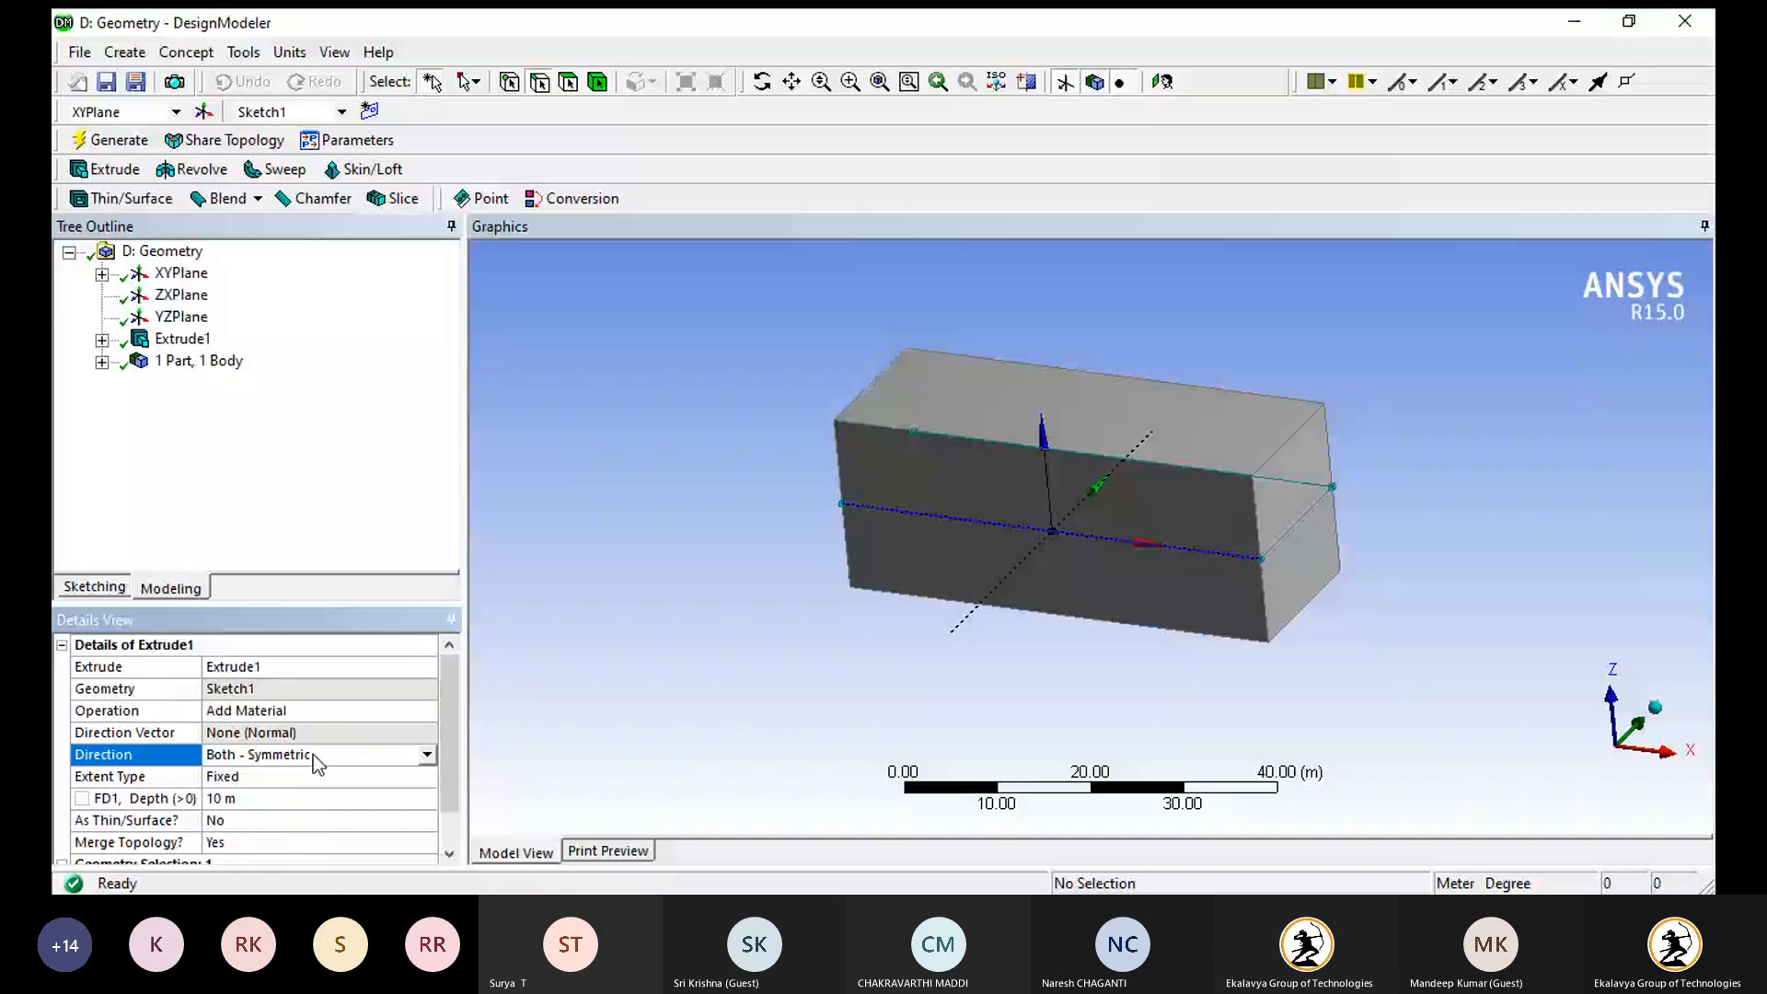
double_click(313, 754)
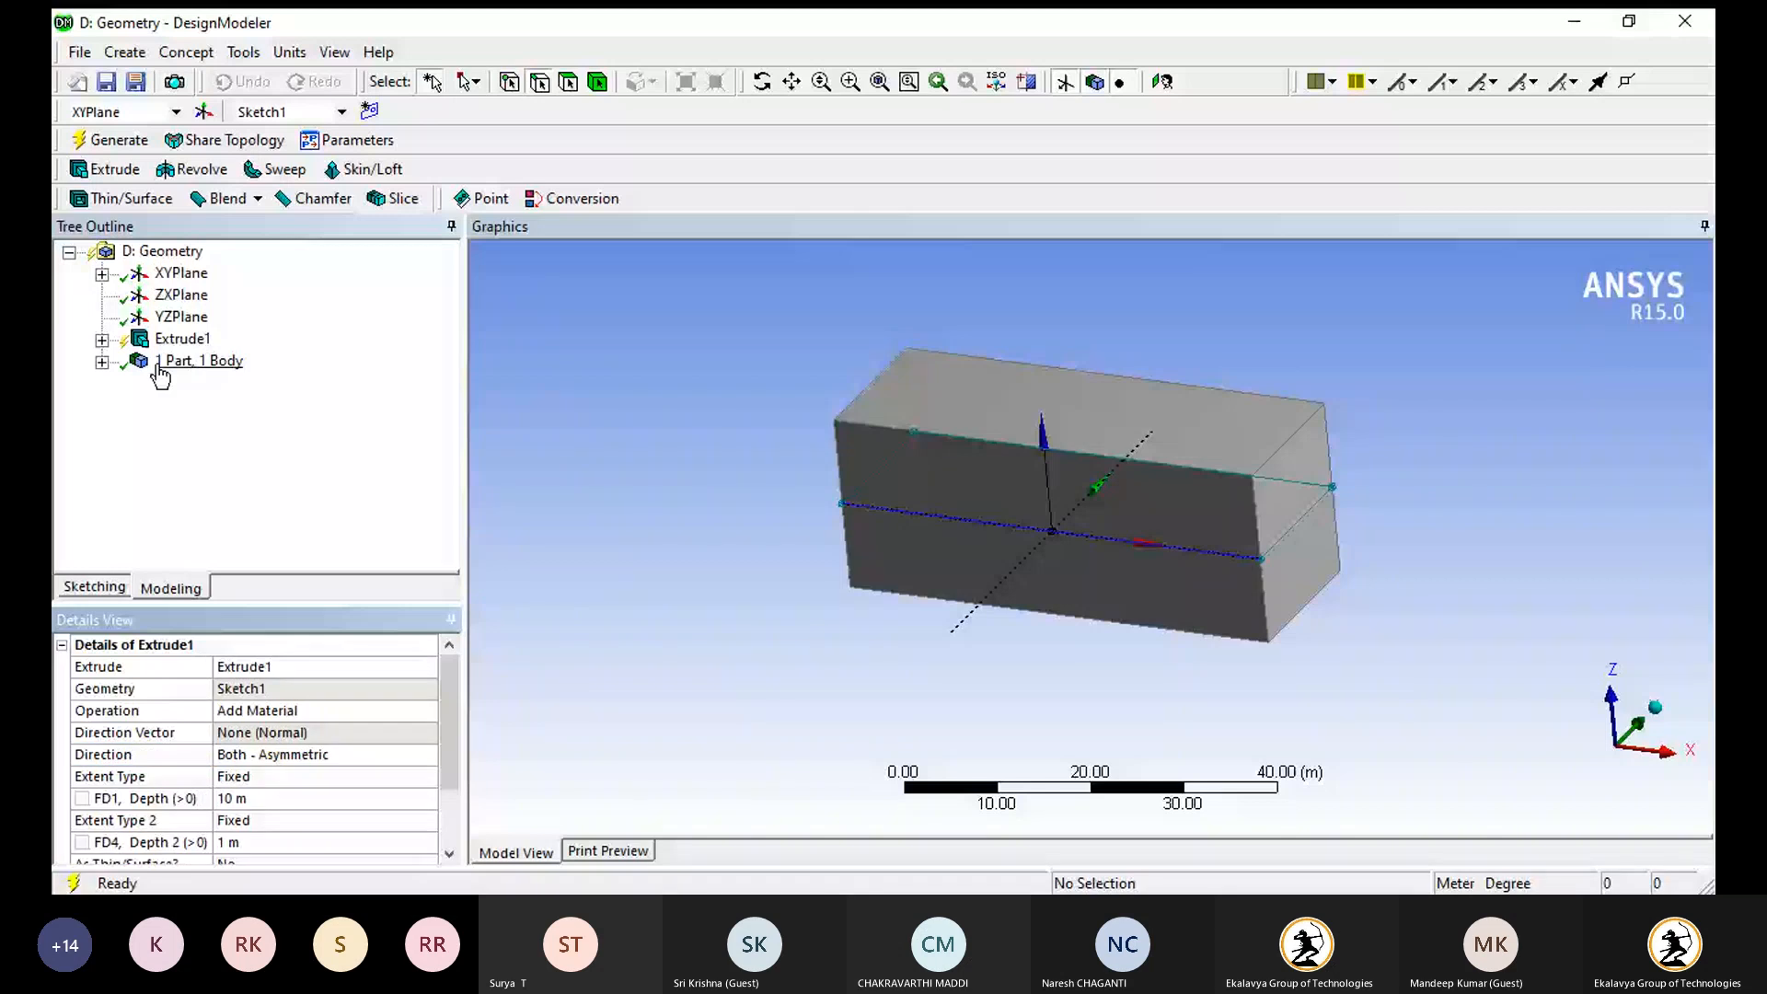
click(110, 141)
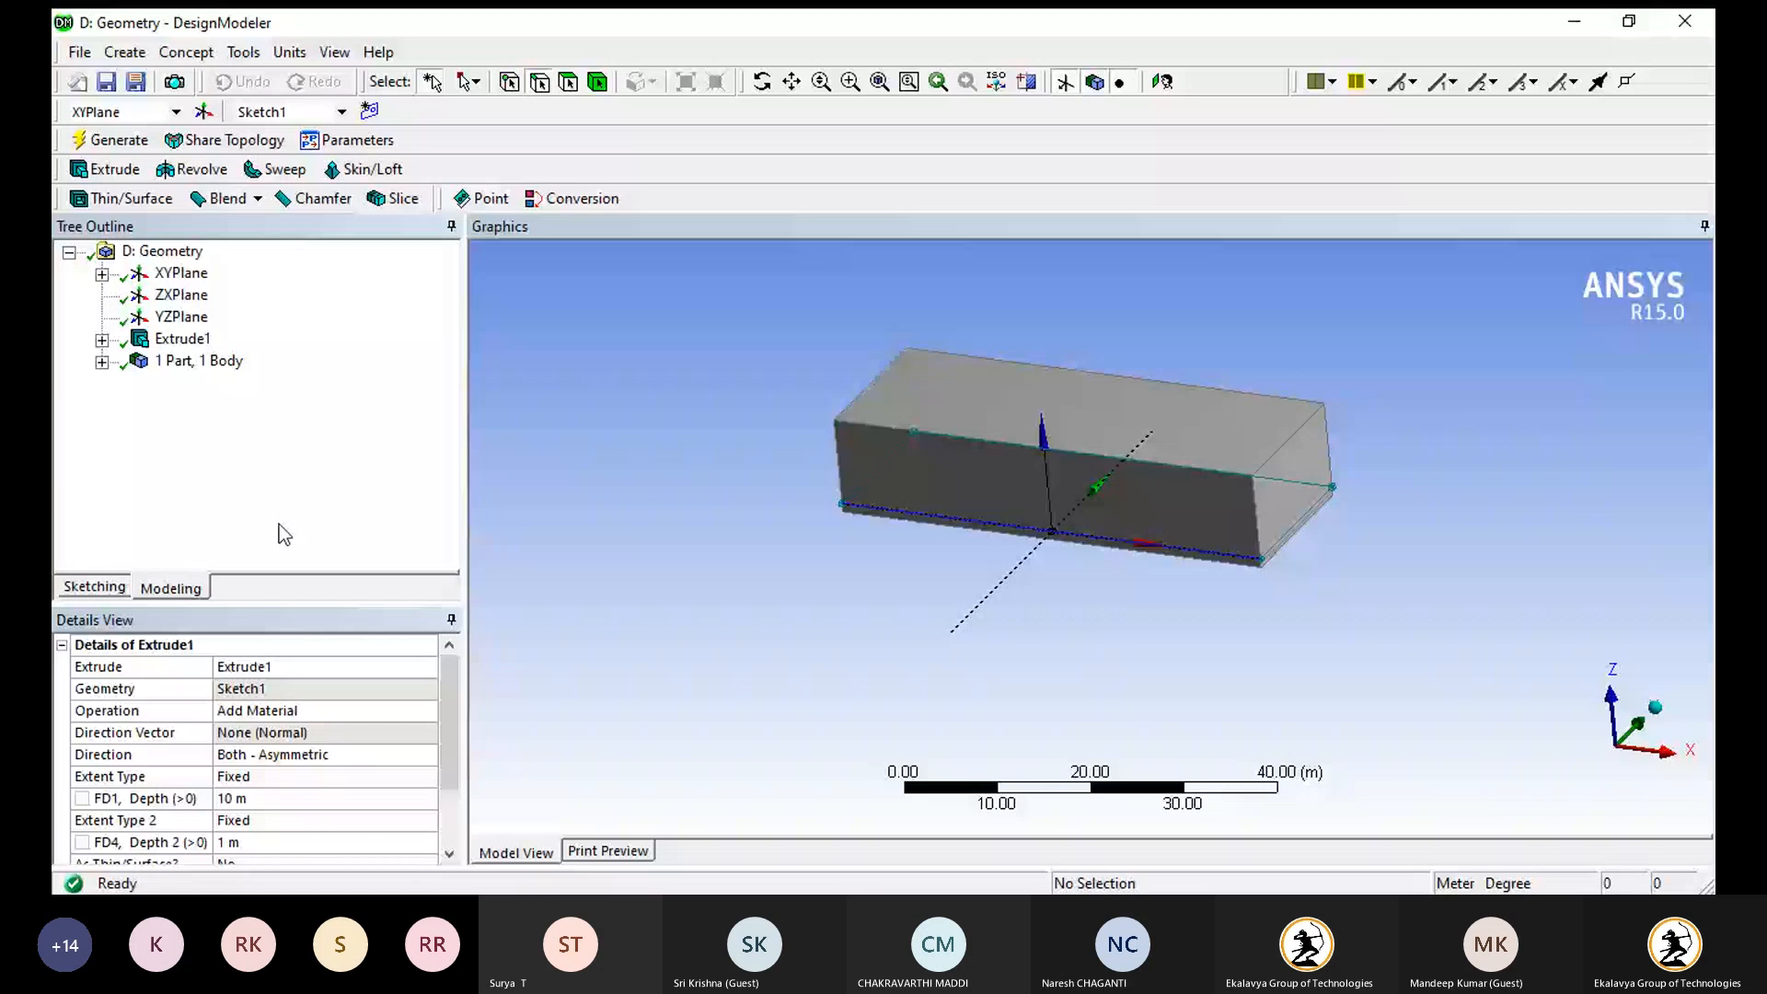
scroll(253, 757, down, 1)
click(253, 756)
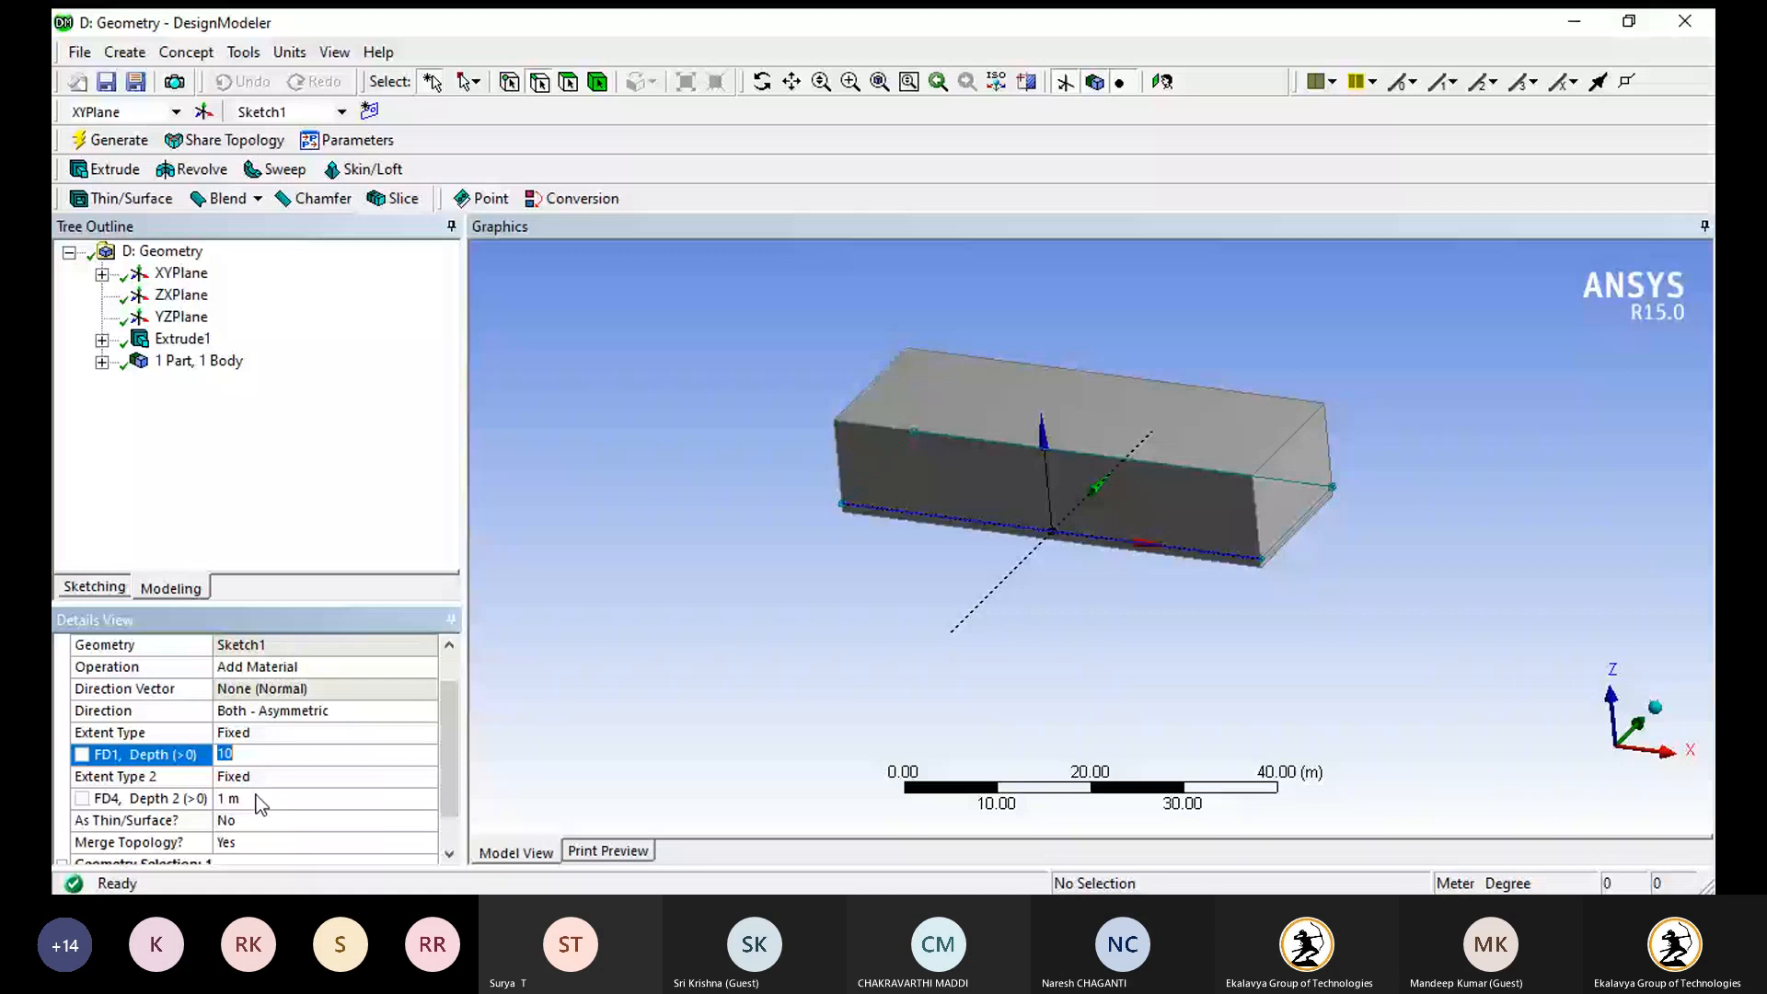
click(261, 798)
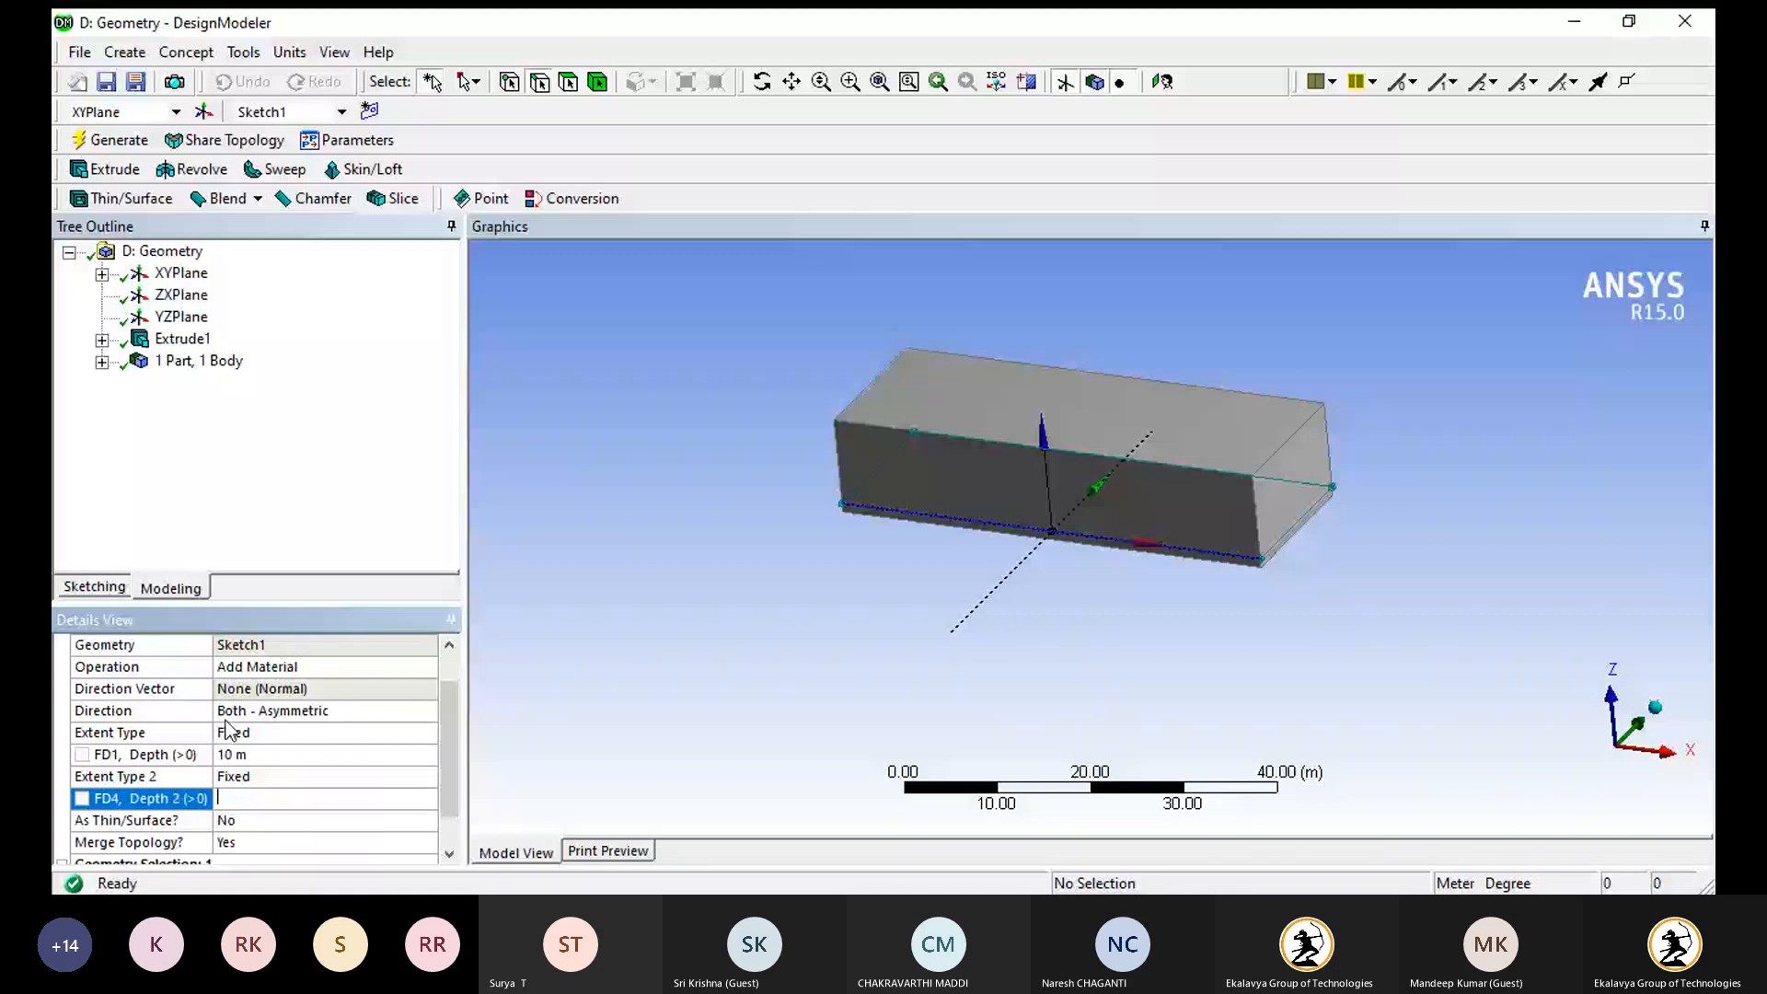
text(10)
key(Return)
click(110, 140)
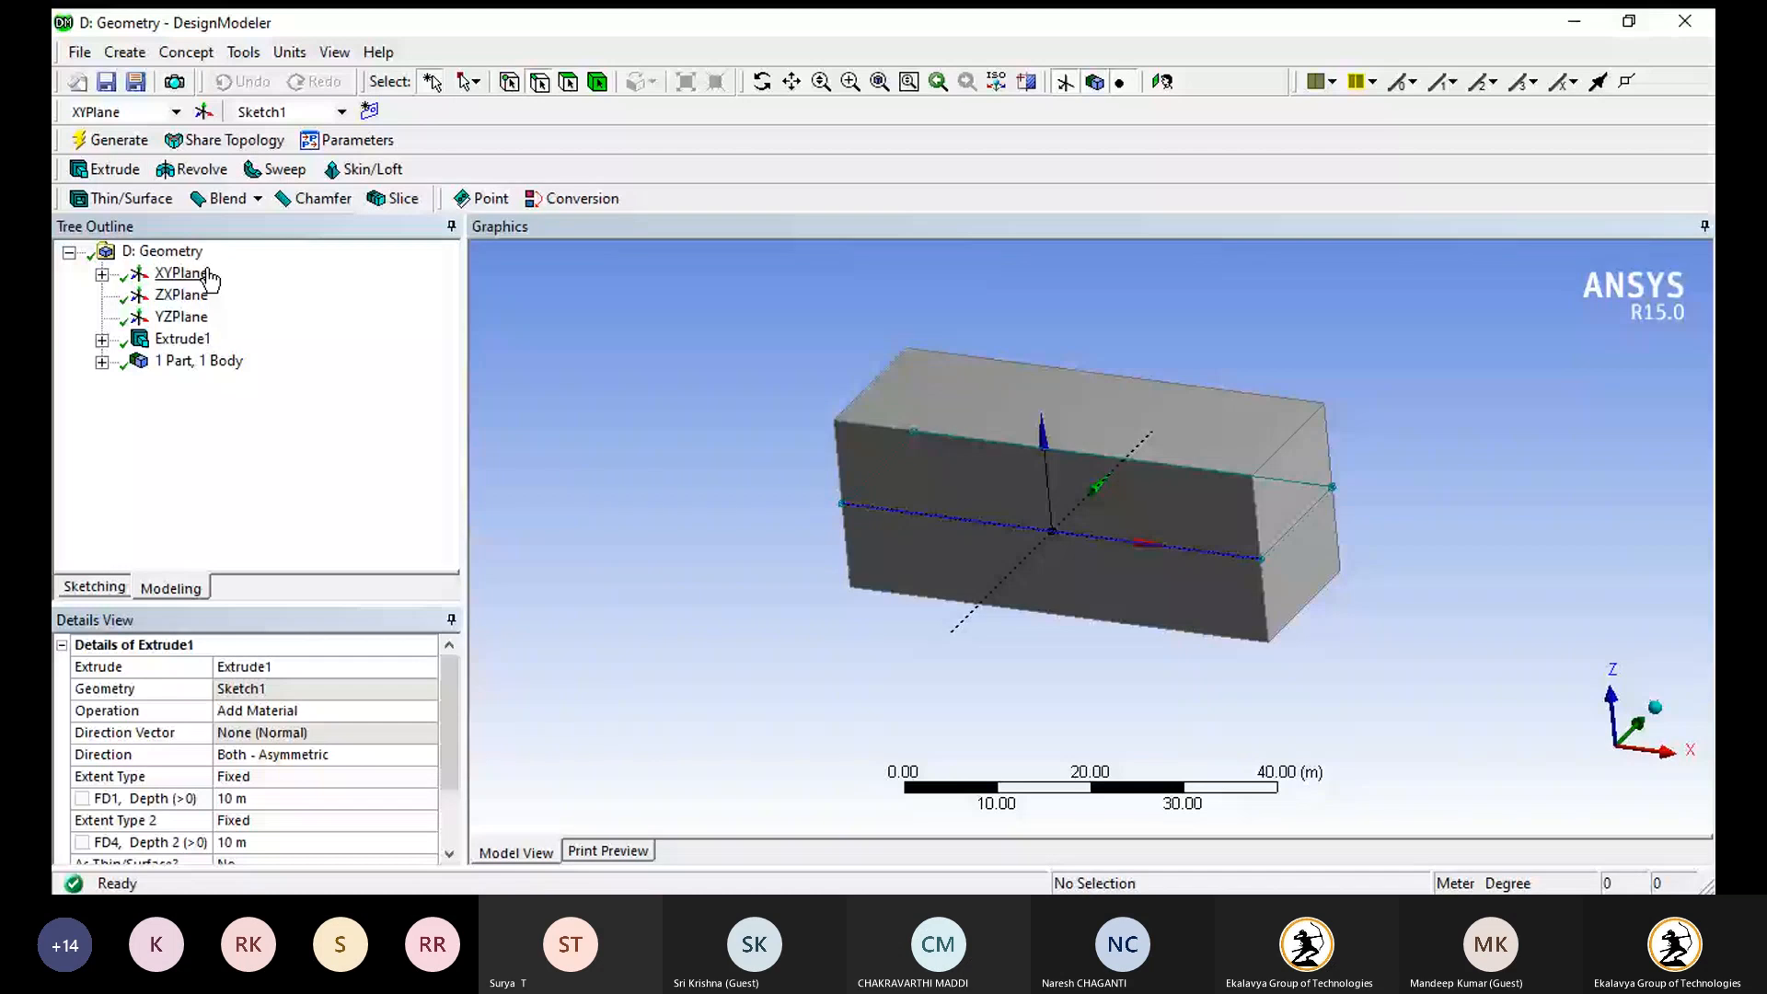
- Add a second, empty sketch to the XY plane and look at it face-on
click(102, 275)
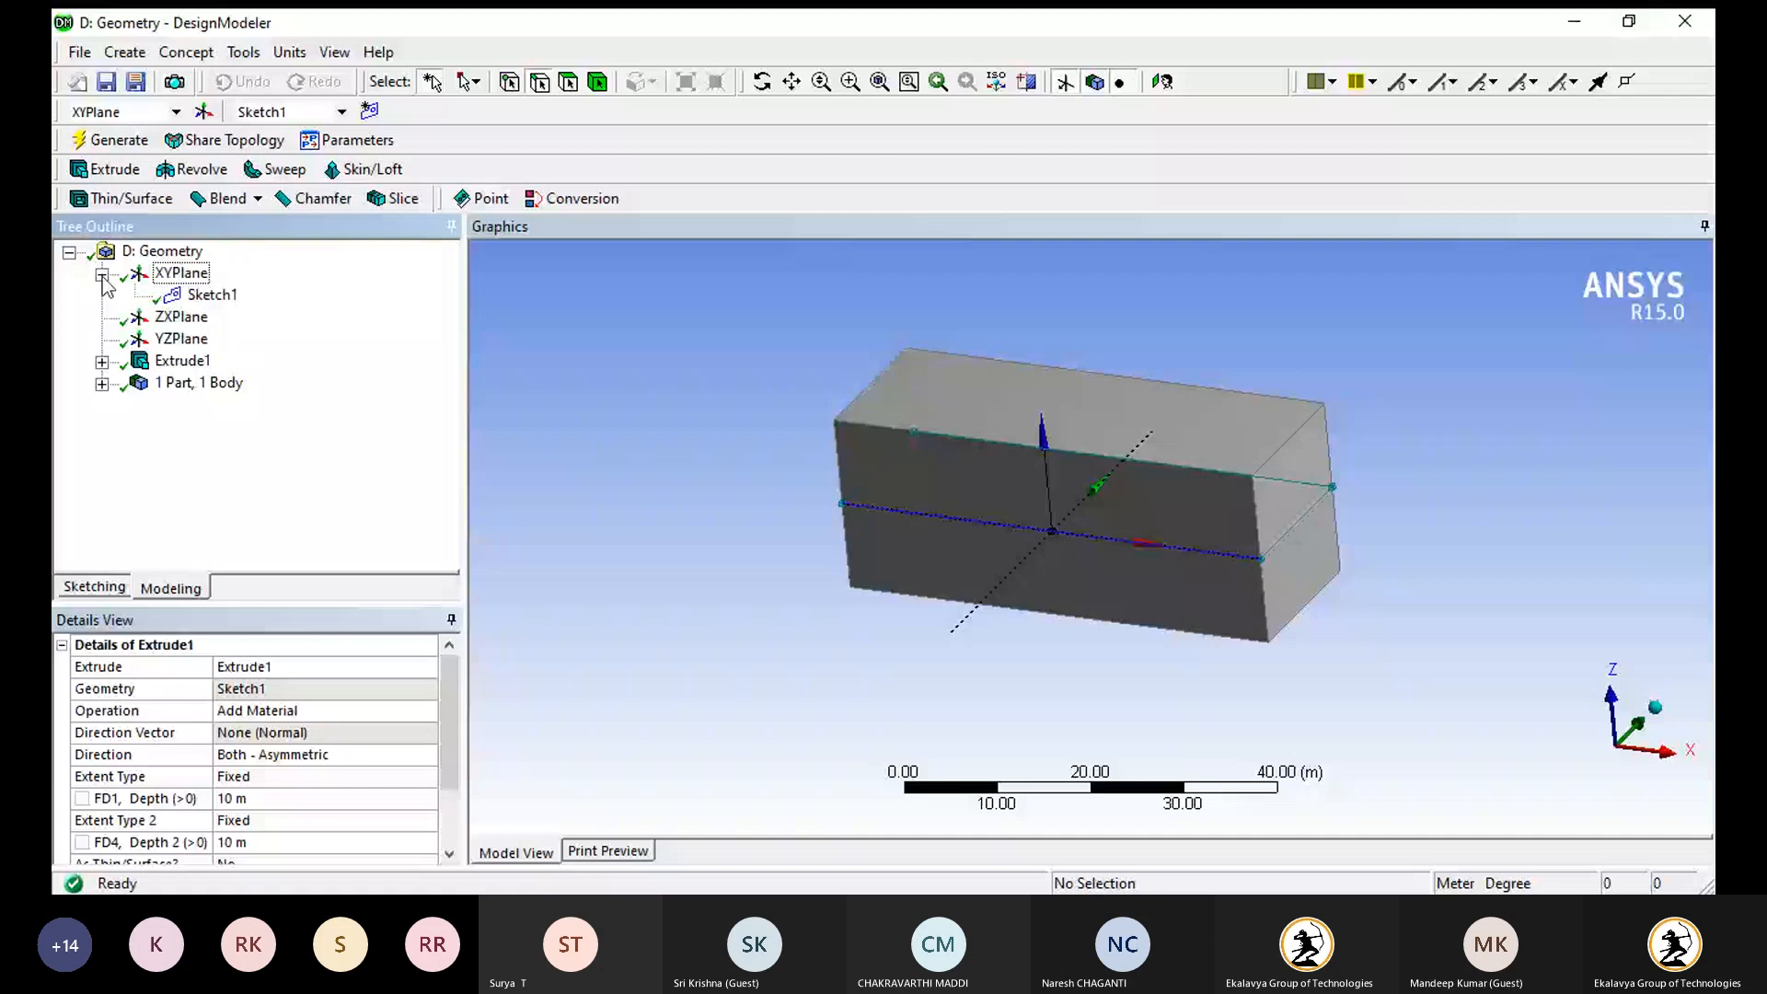
click(181, 274)
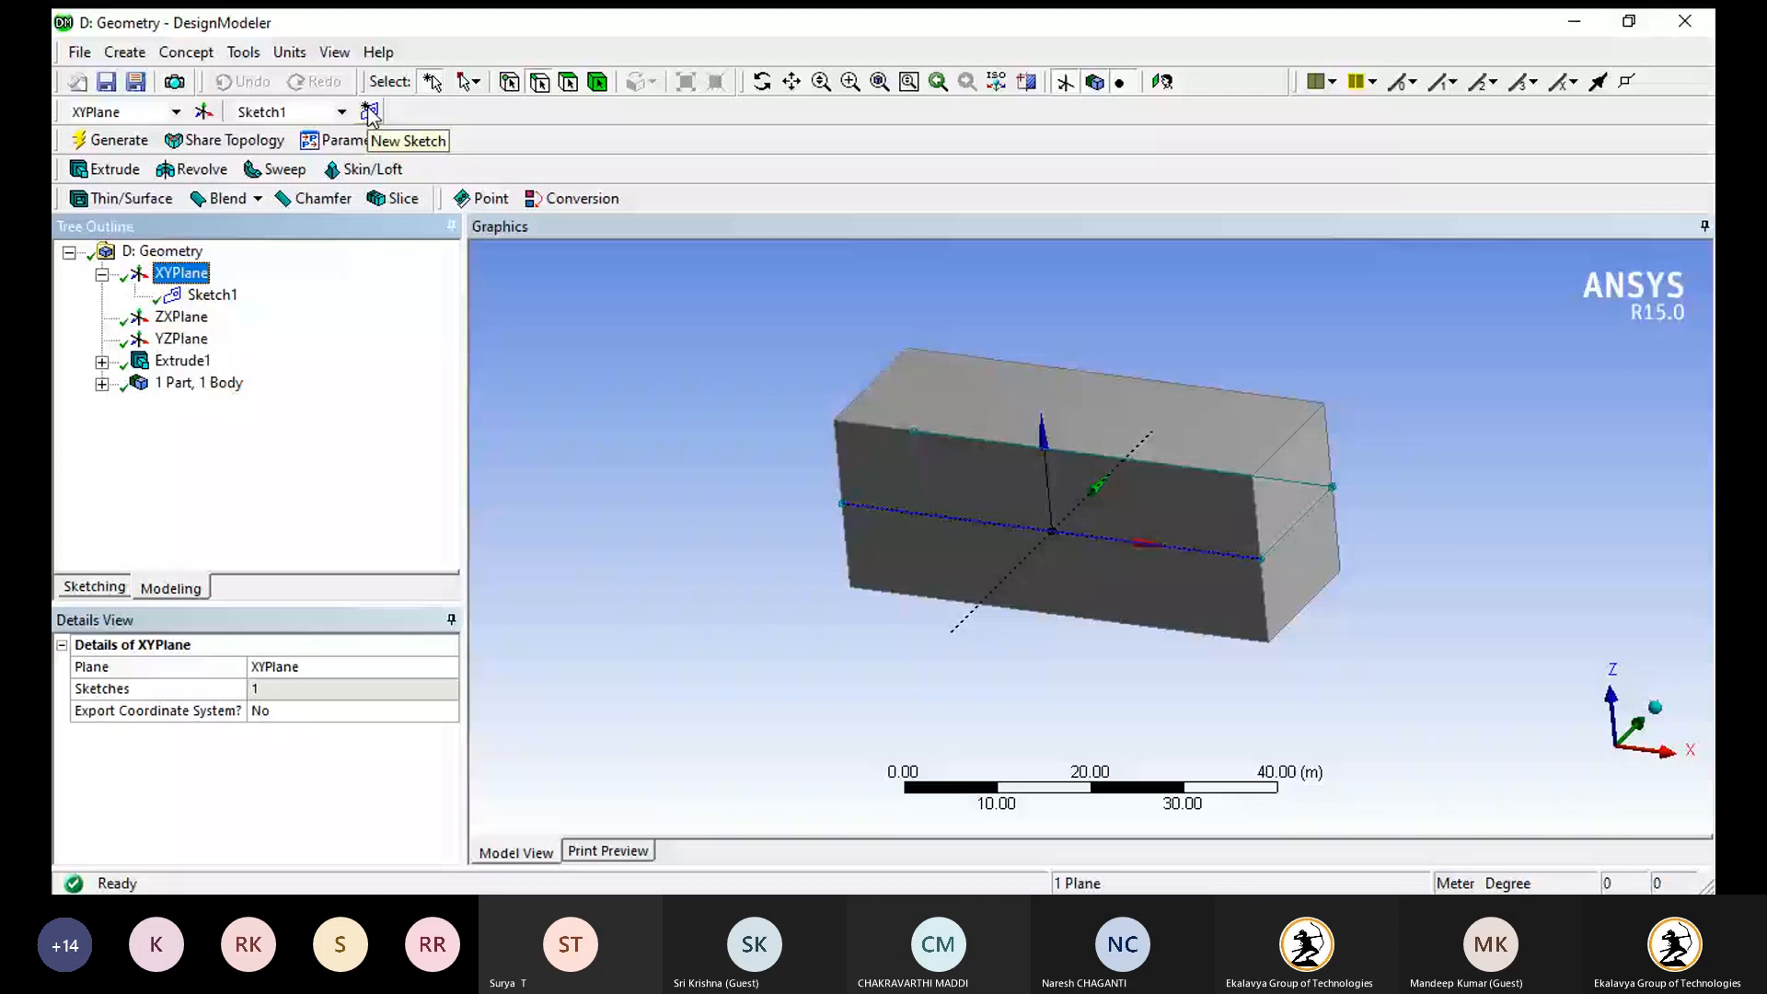
click(370, 113)
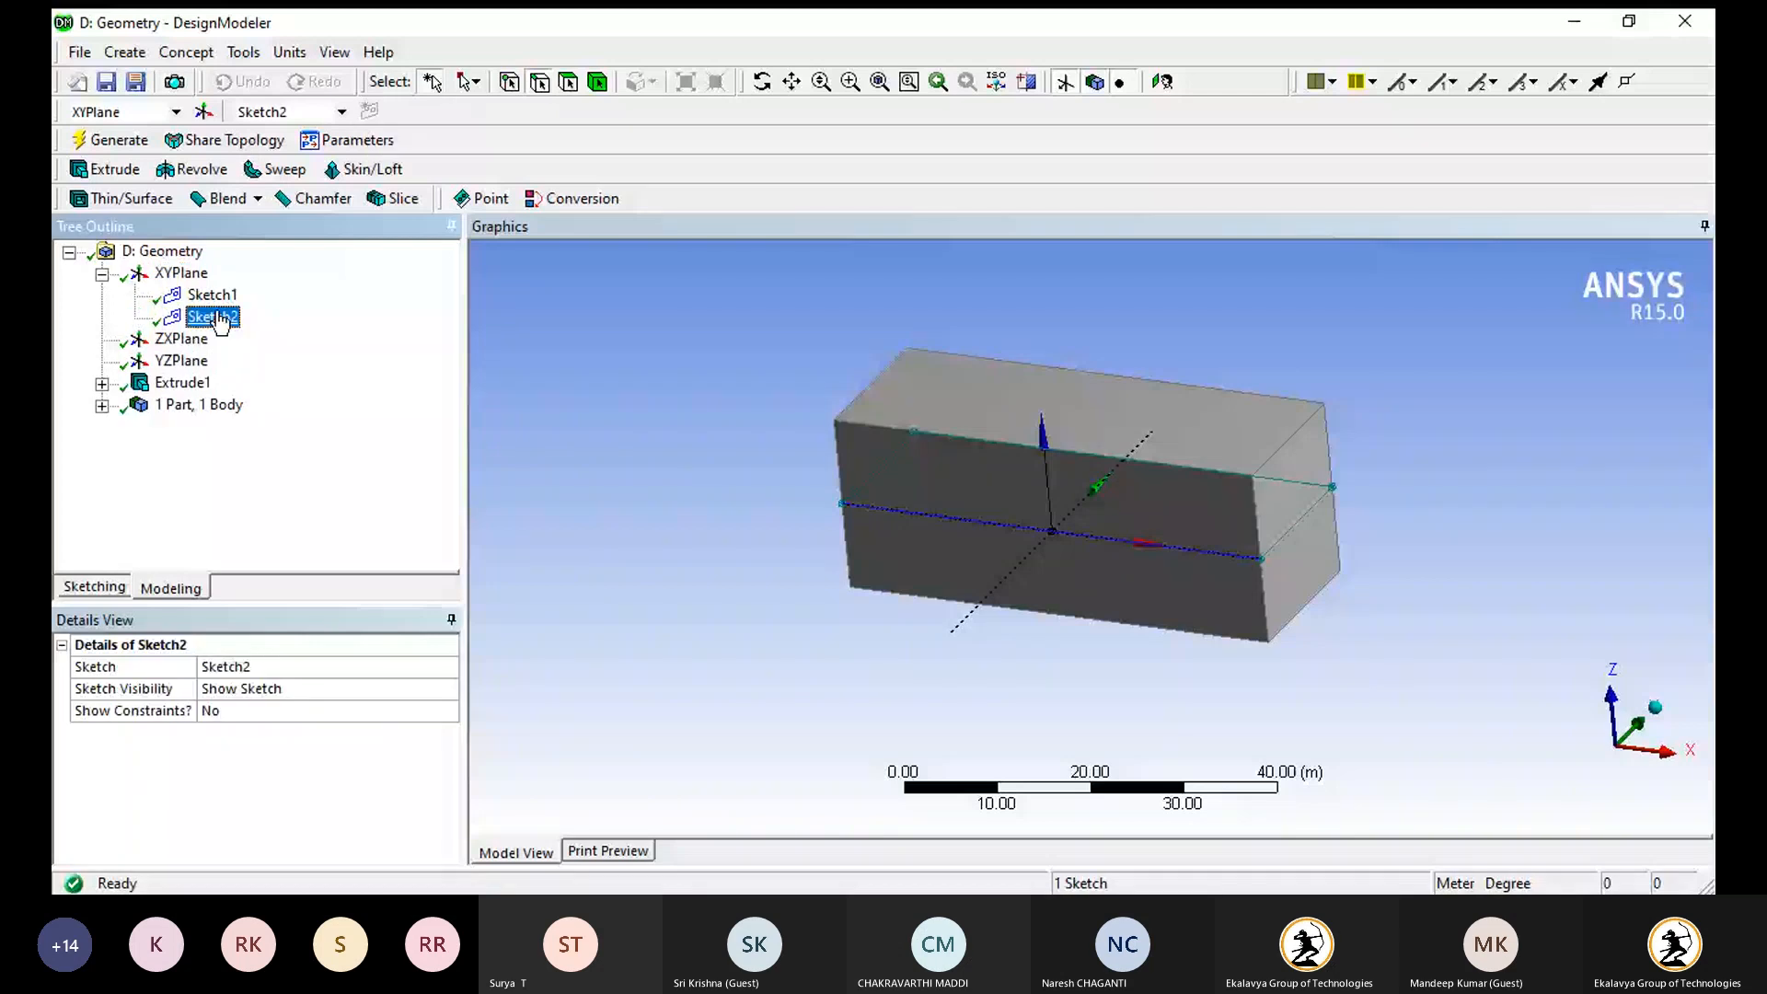
right_click(217, 314)
click(280, 369)
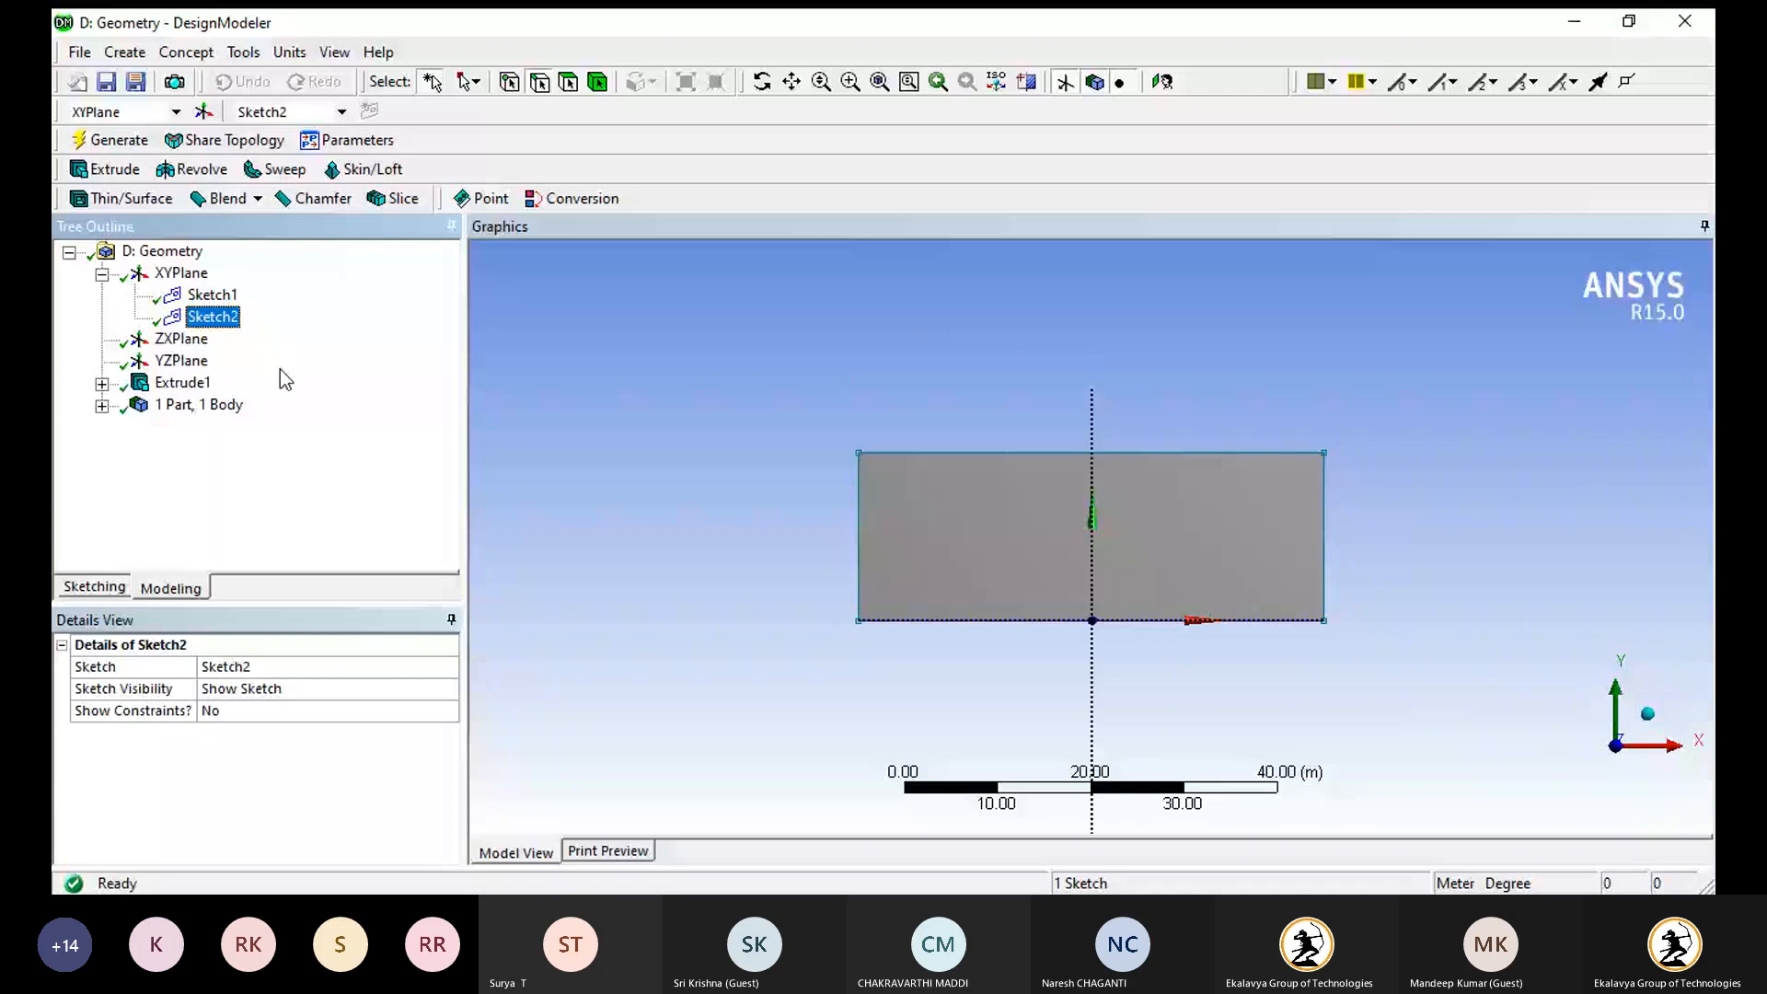
- Select the block's +Z face, sketch a long horizontal oval across it, and generate the sketch
click(880, 82)
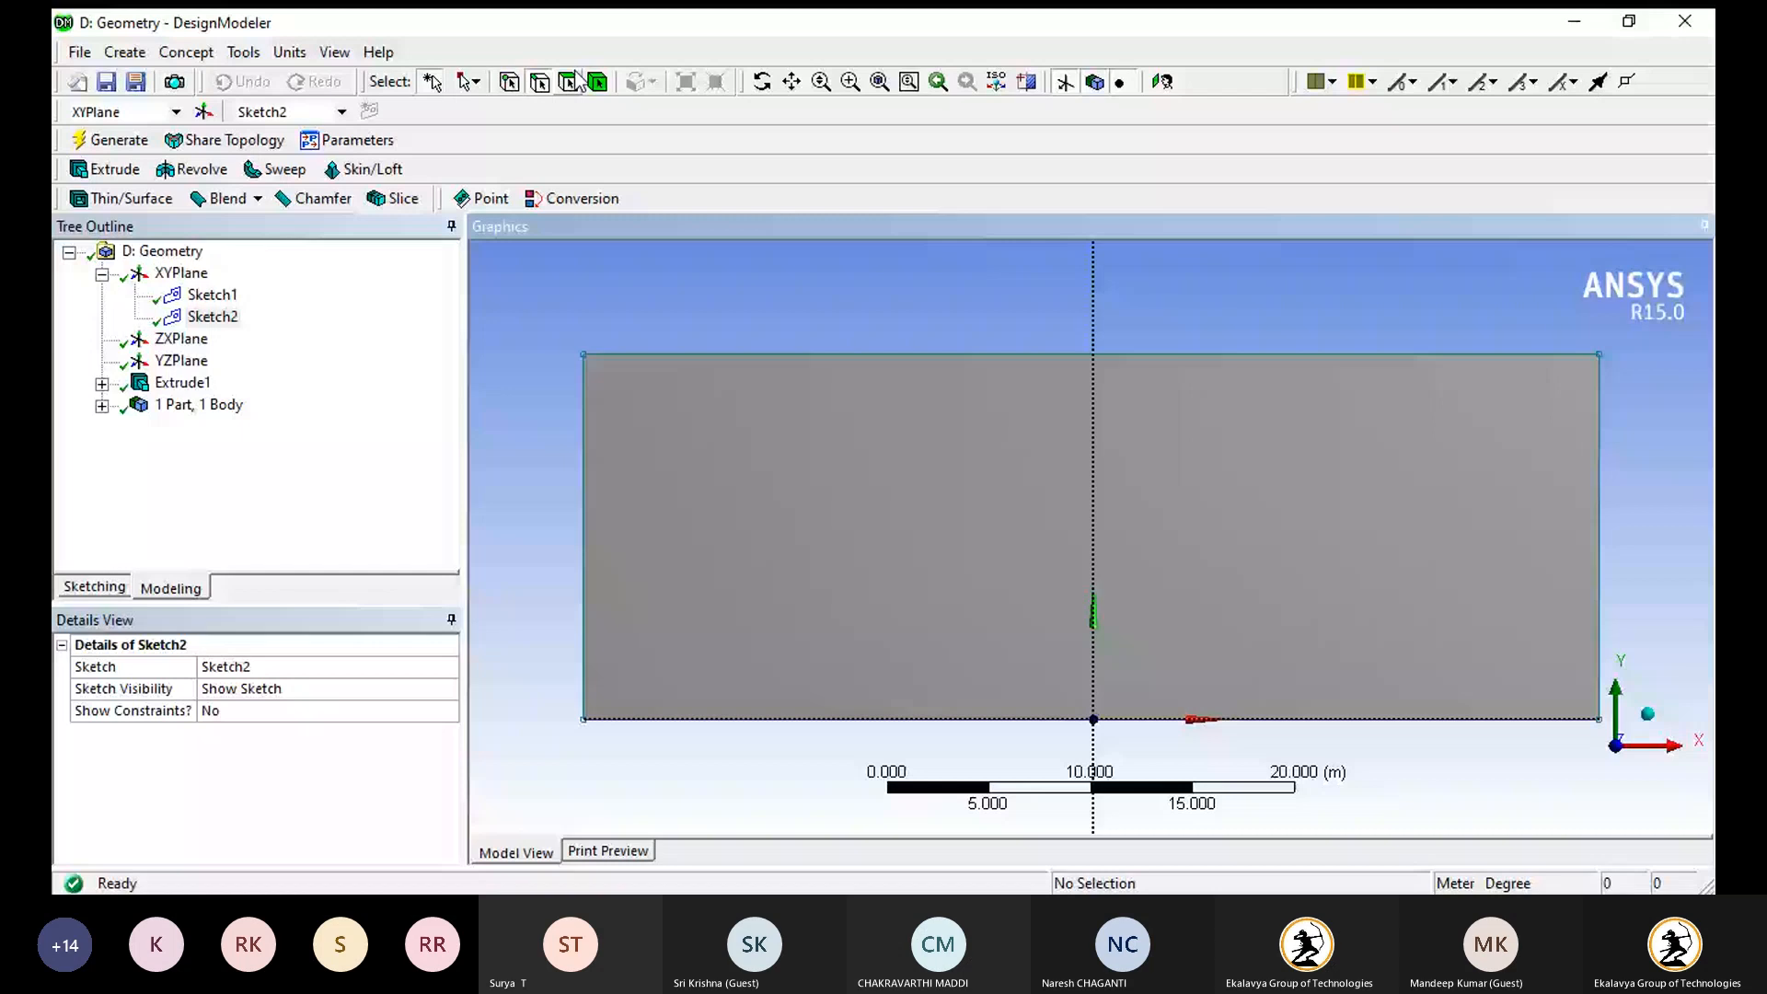
click(575, 79)
click(884, 479)
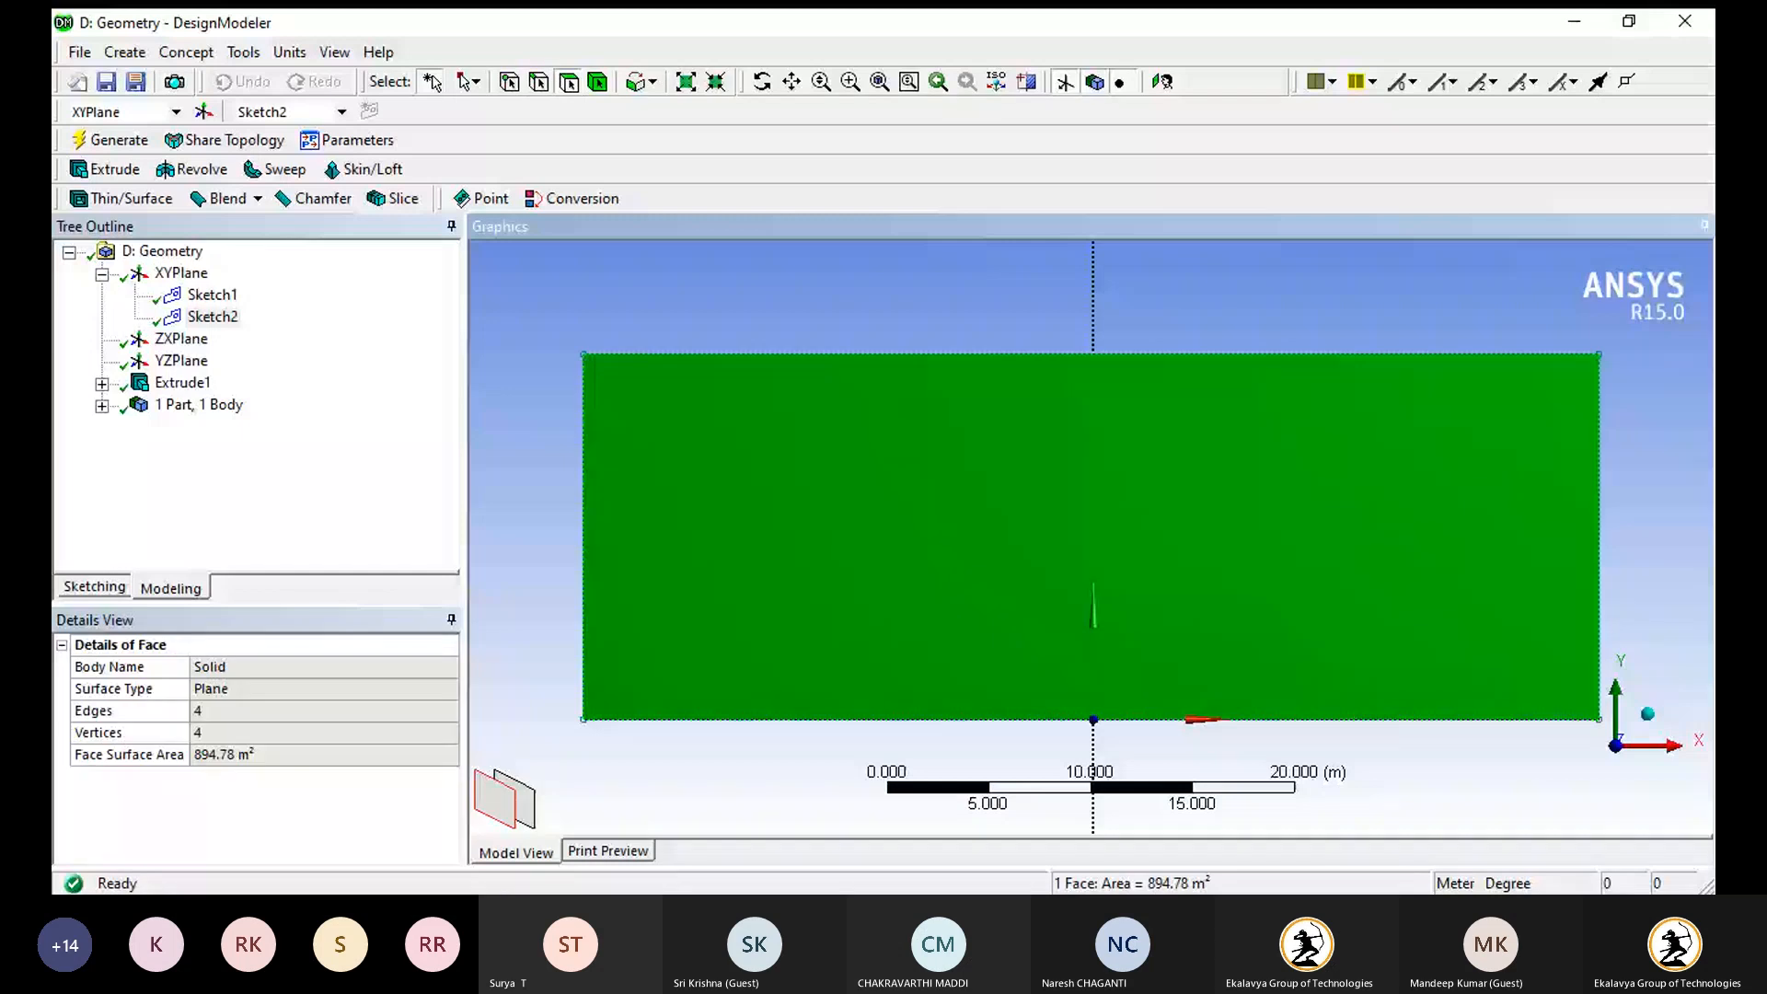
scroll(677, 467, down, 1)
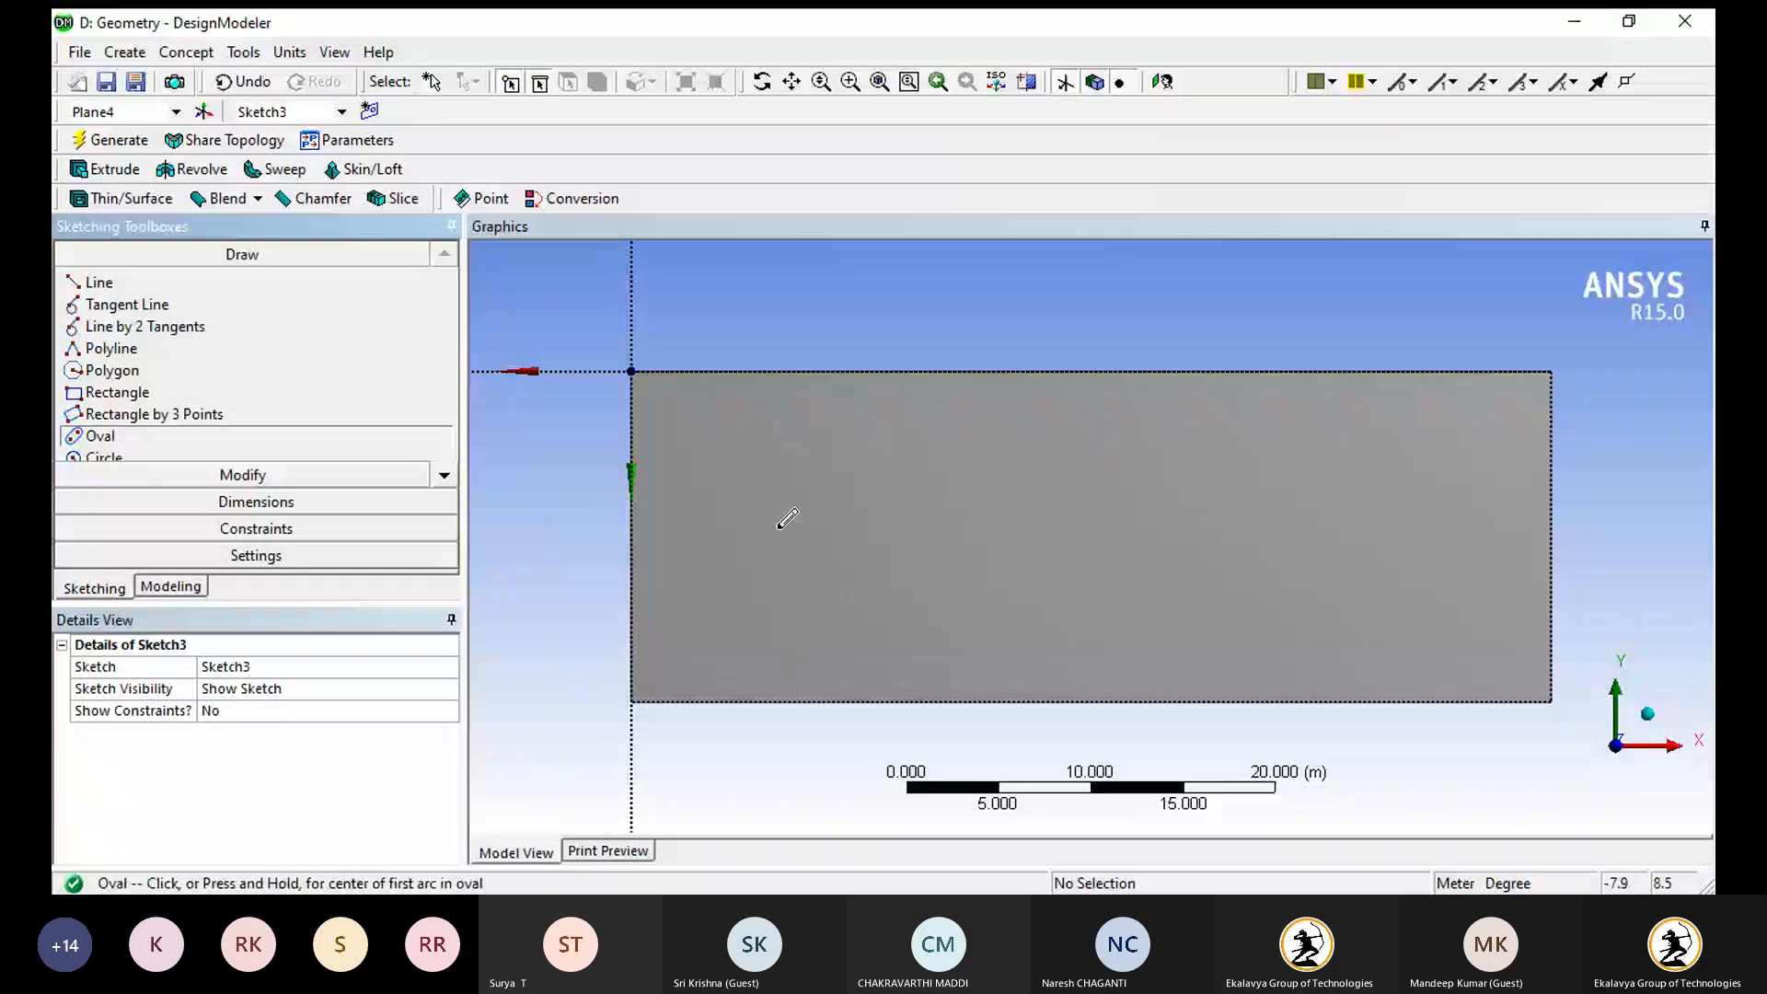
click(739, 533)
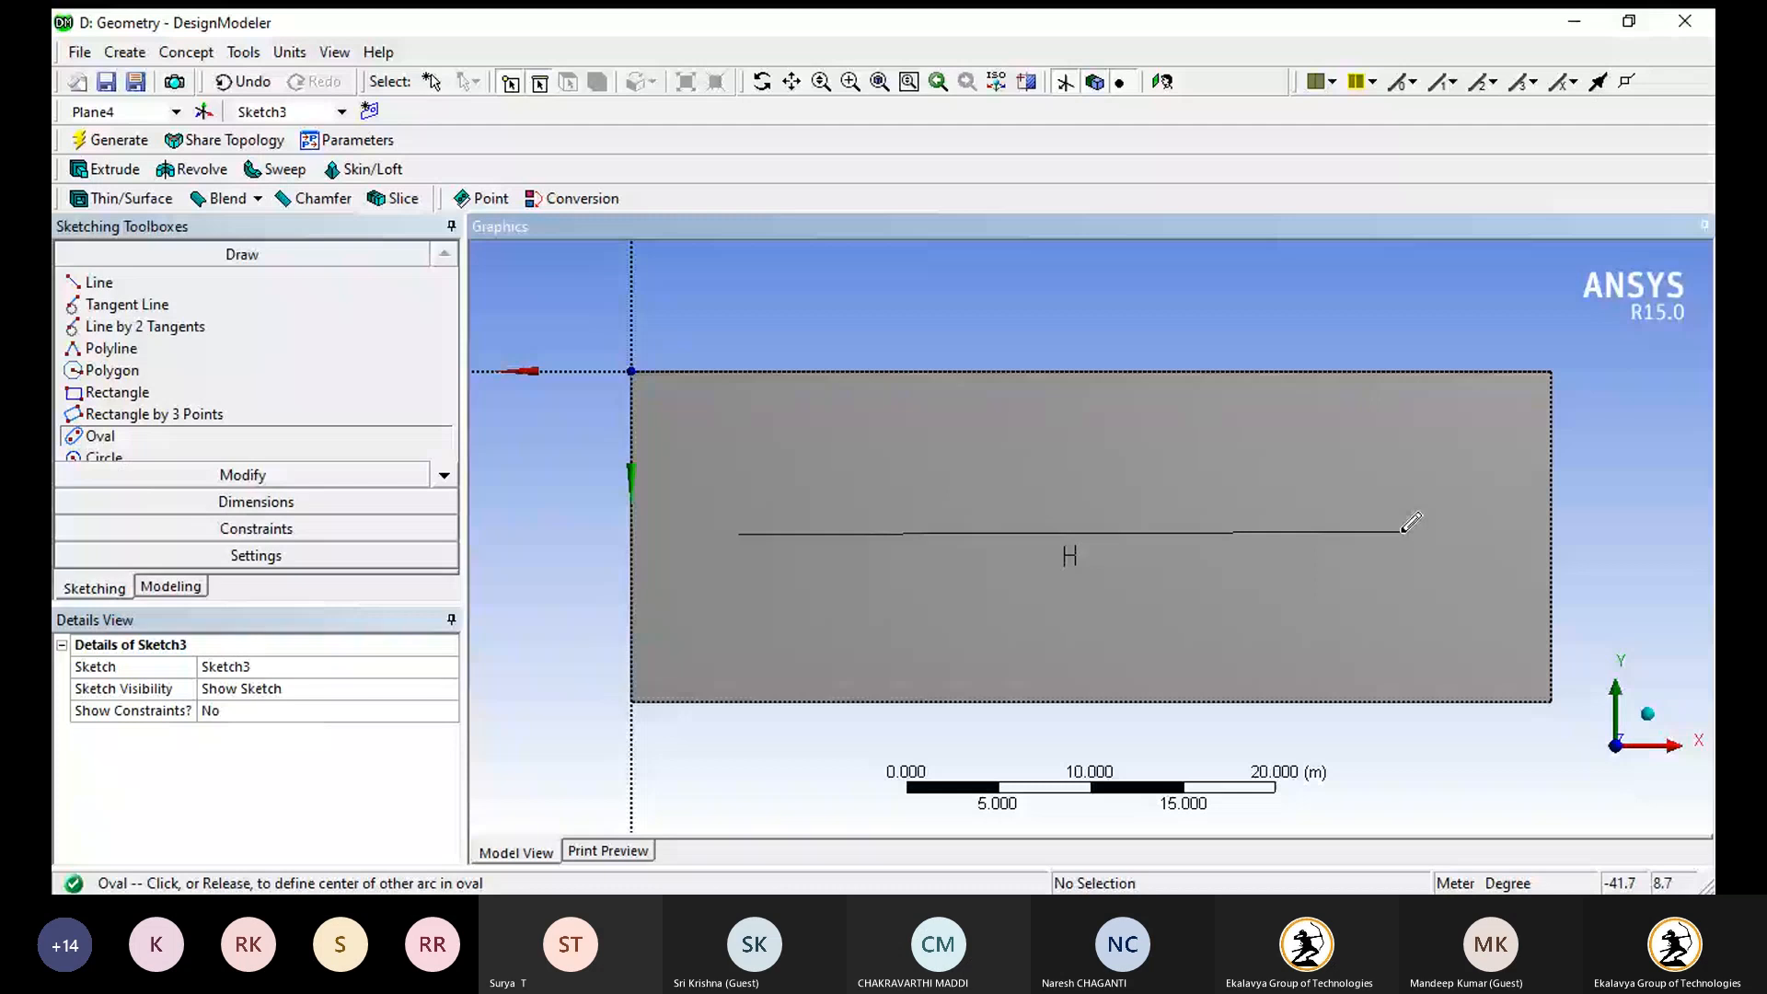
click(1403, 532)
click(1397, 589)
click(107, 142)
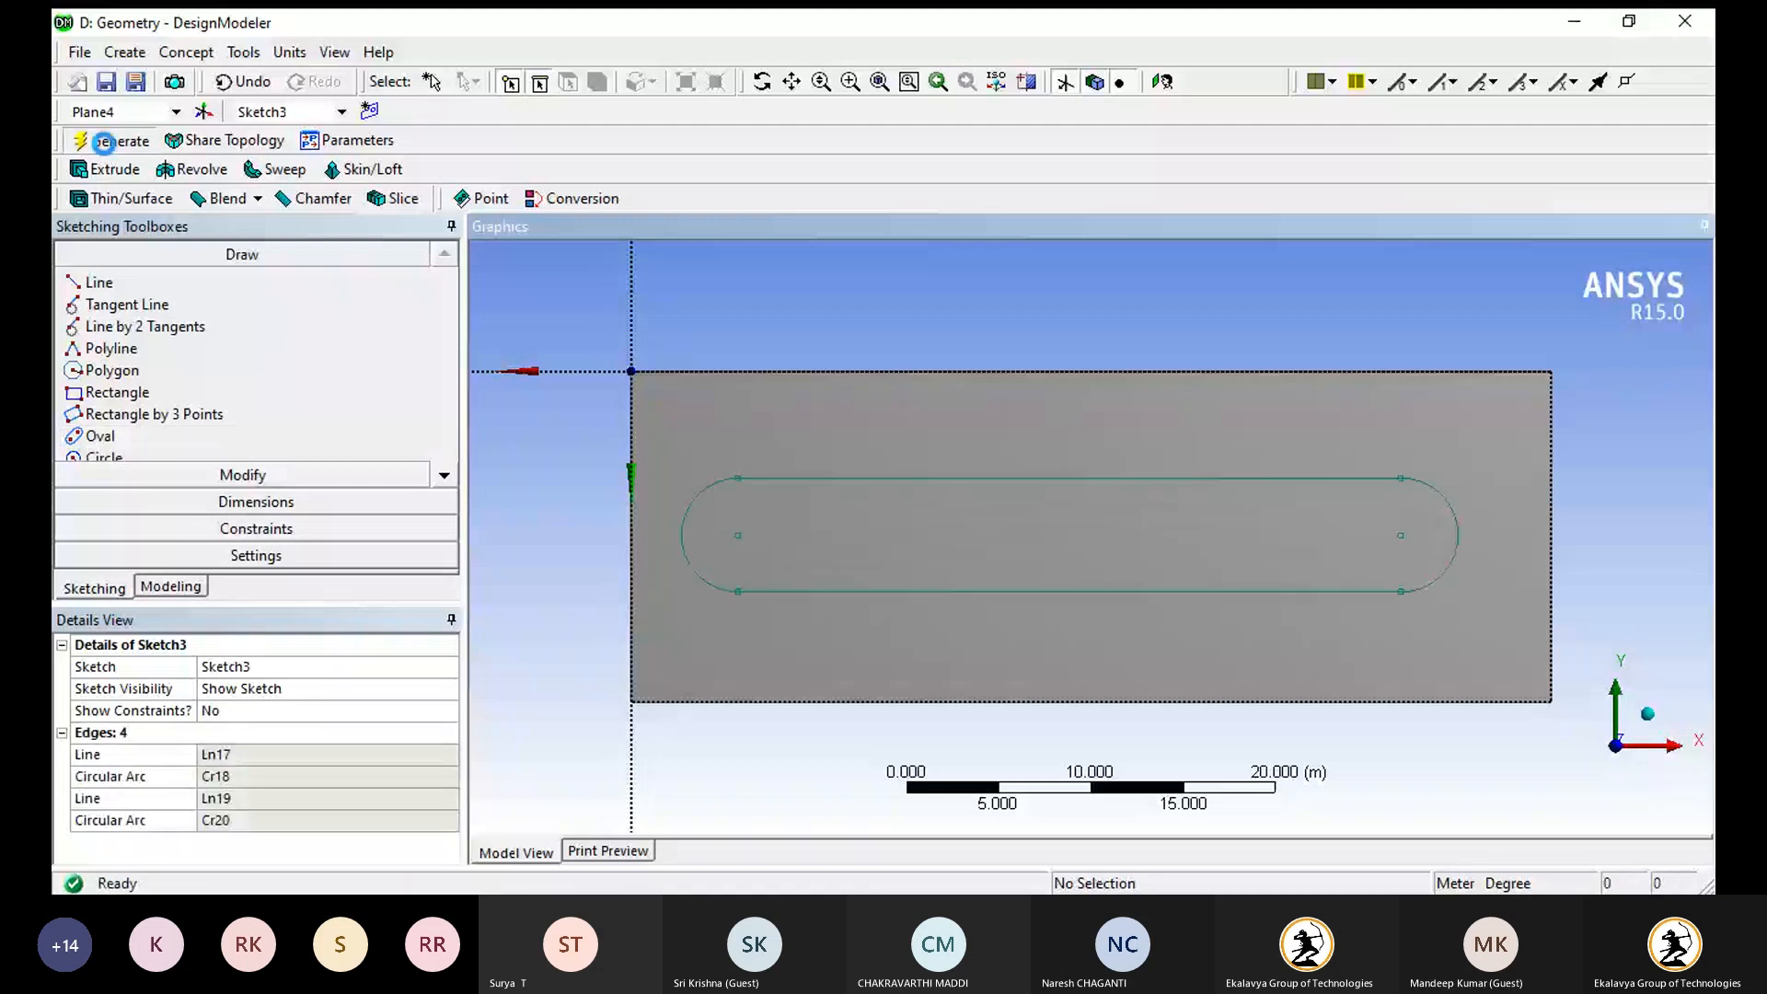
- Extrude the oval sketch on the block's face as Cut Material to a depth of 10 m, generate it, and inspect the slot
middle_drag(744, 560, 659, 455)
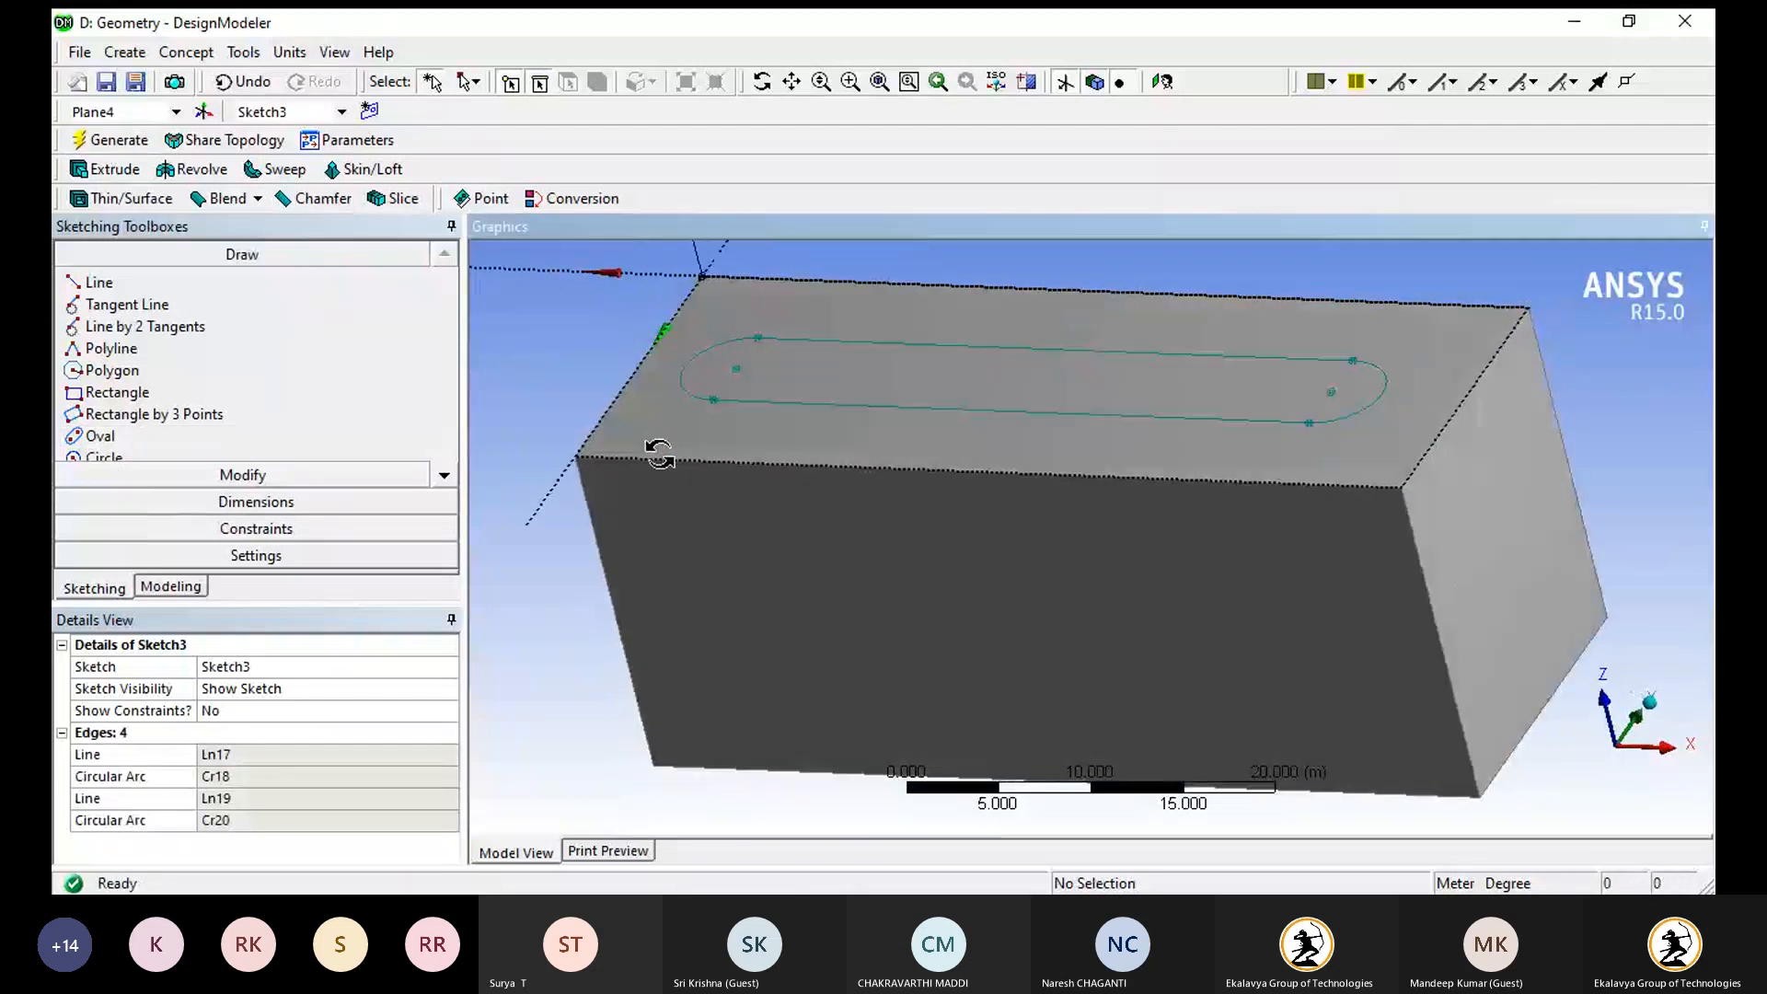
click(118, 171)
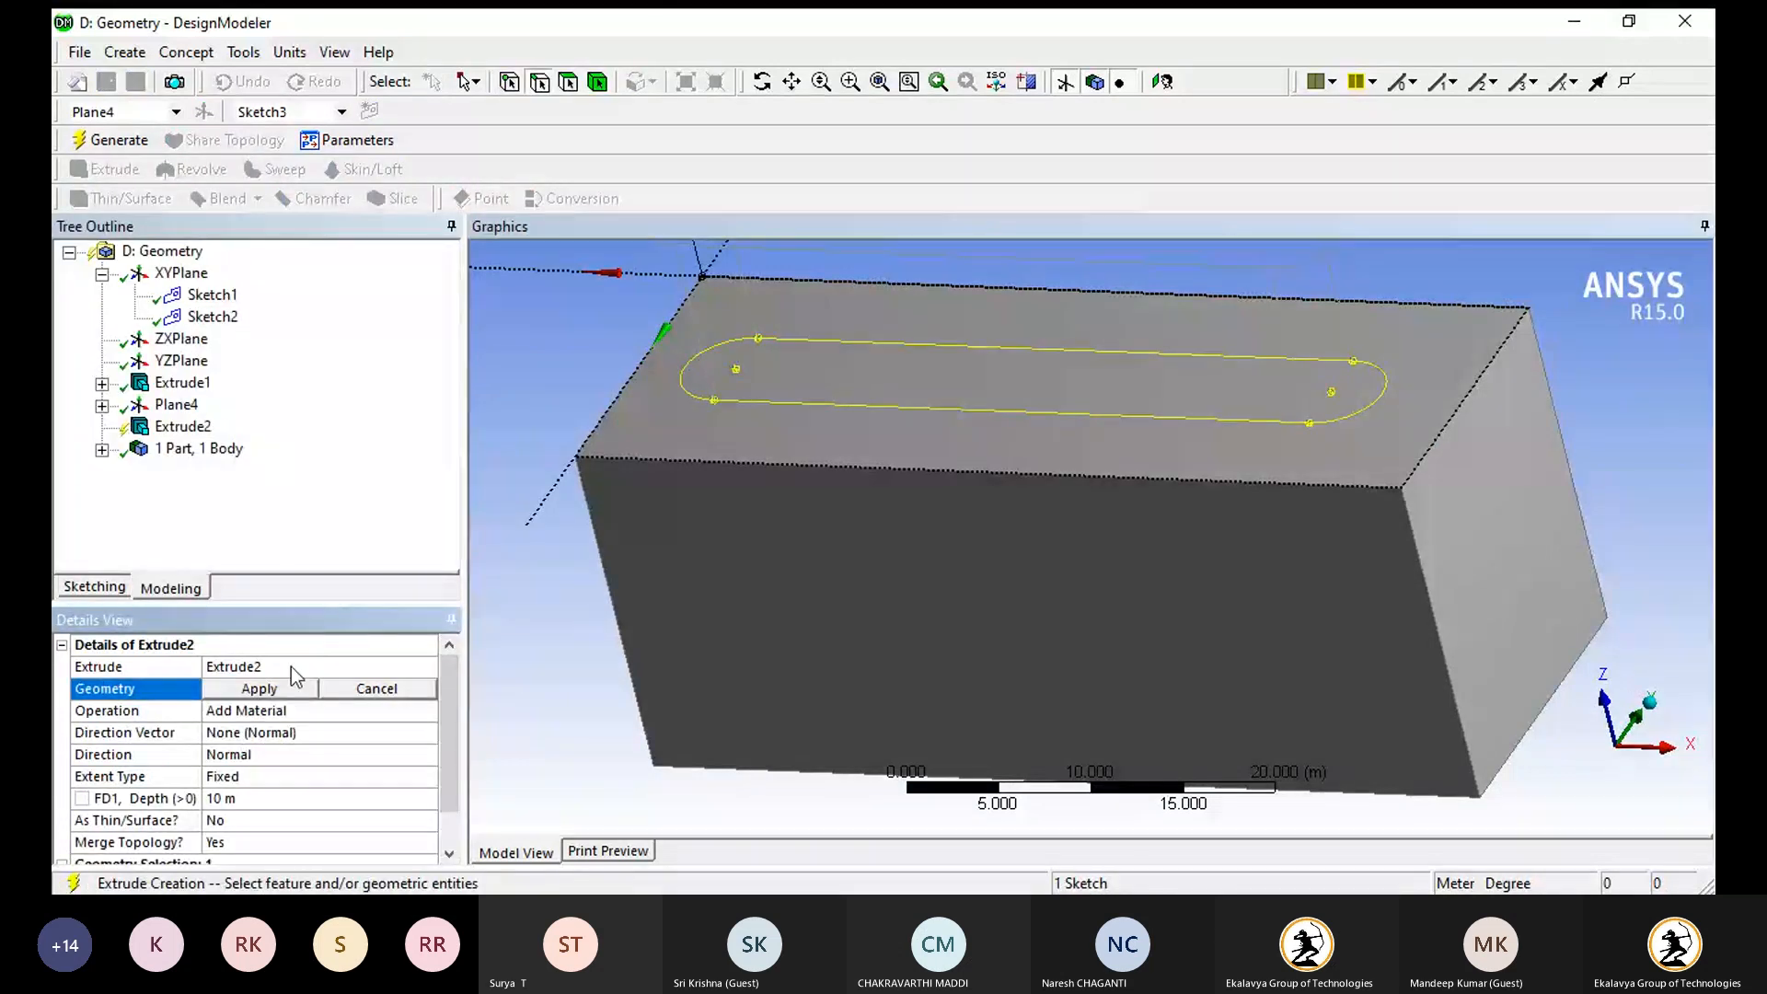
click(272, 689)
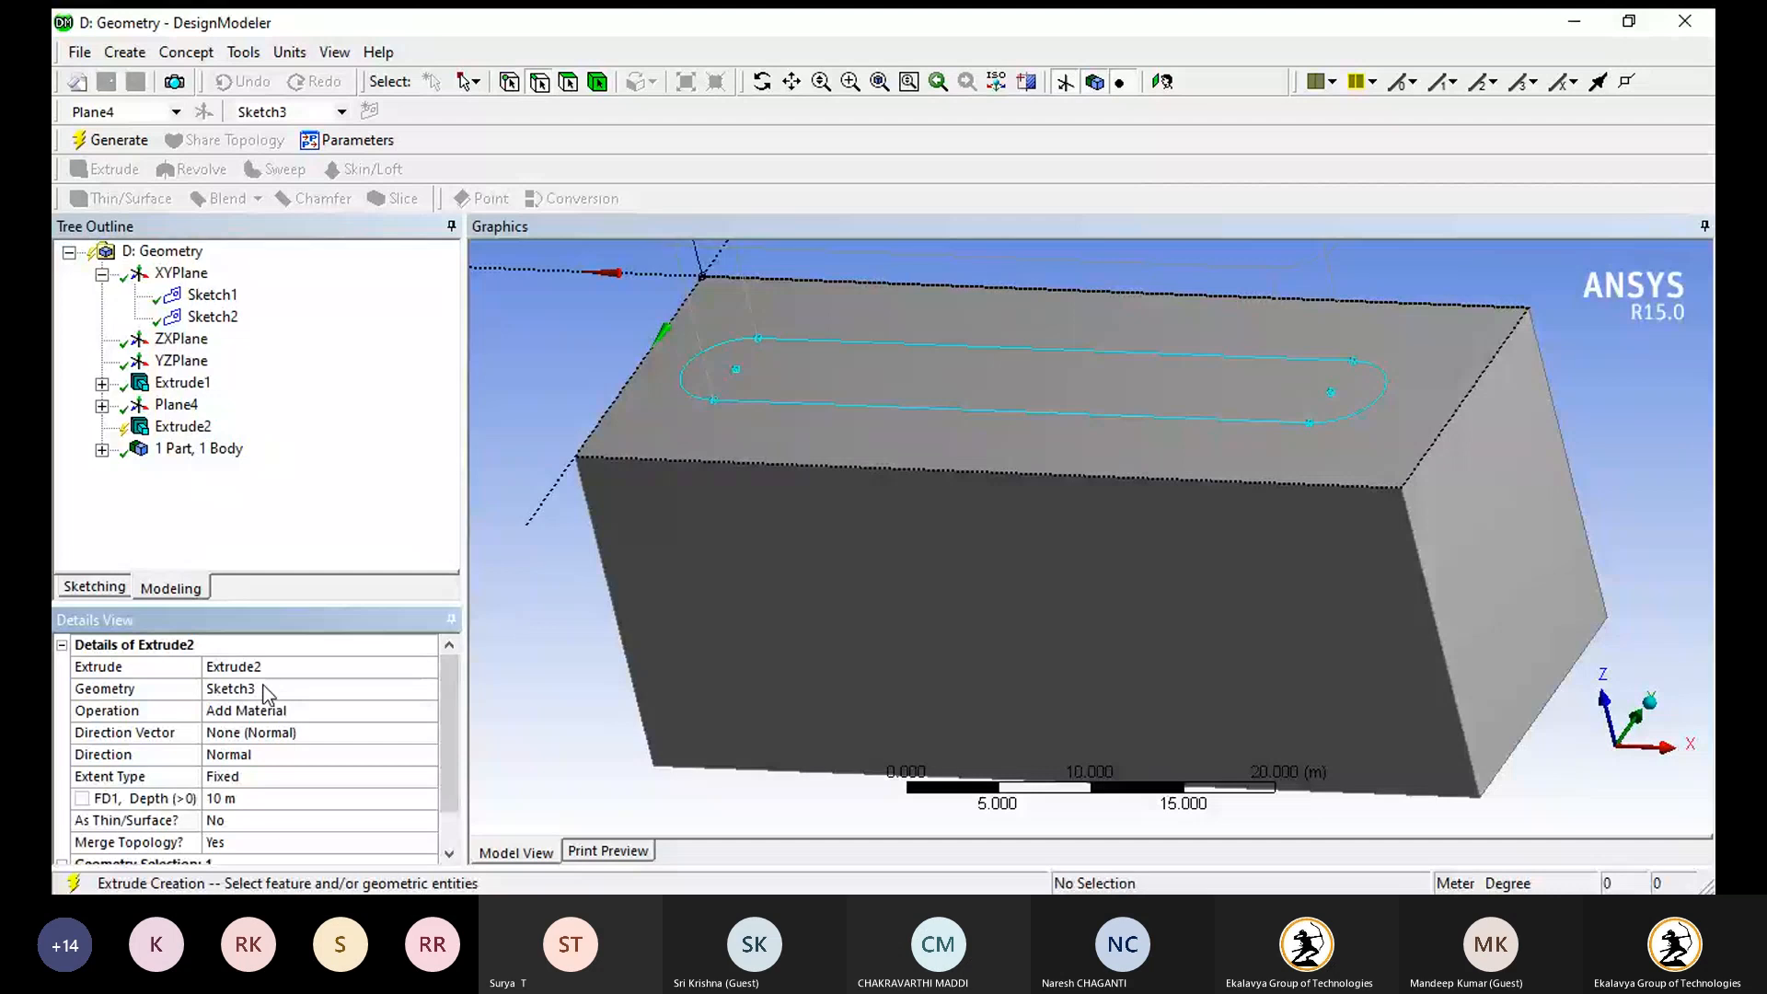
click(301, 714)
click(431, 713)
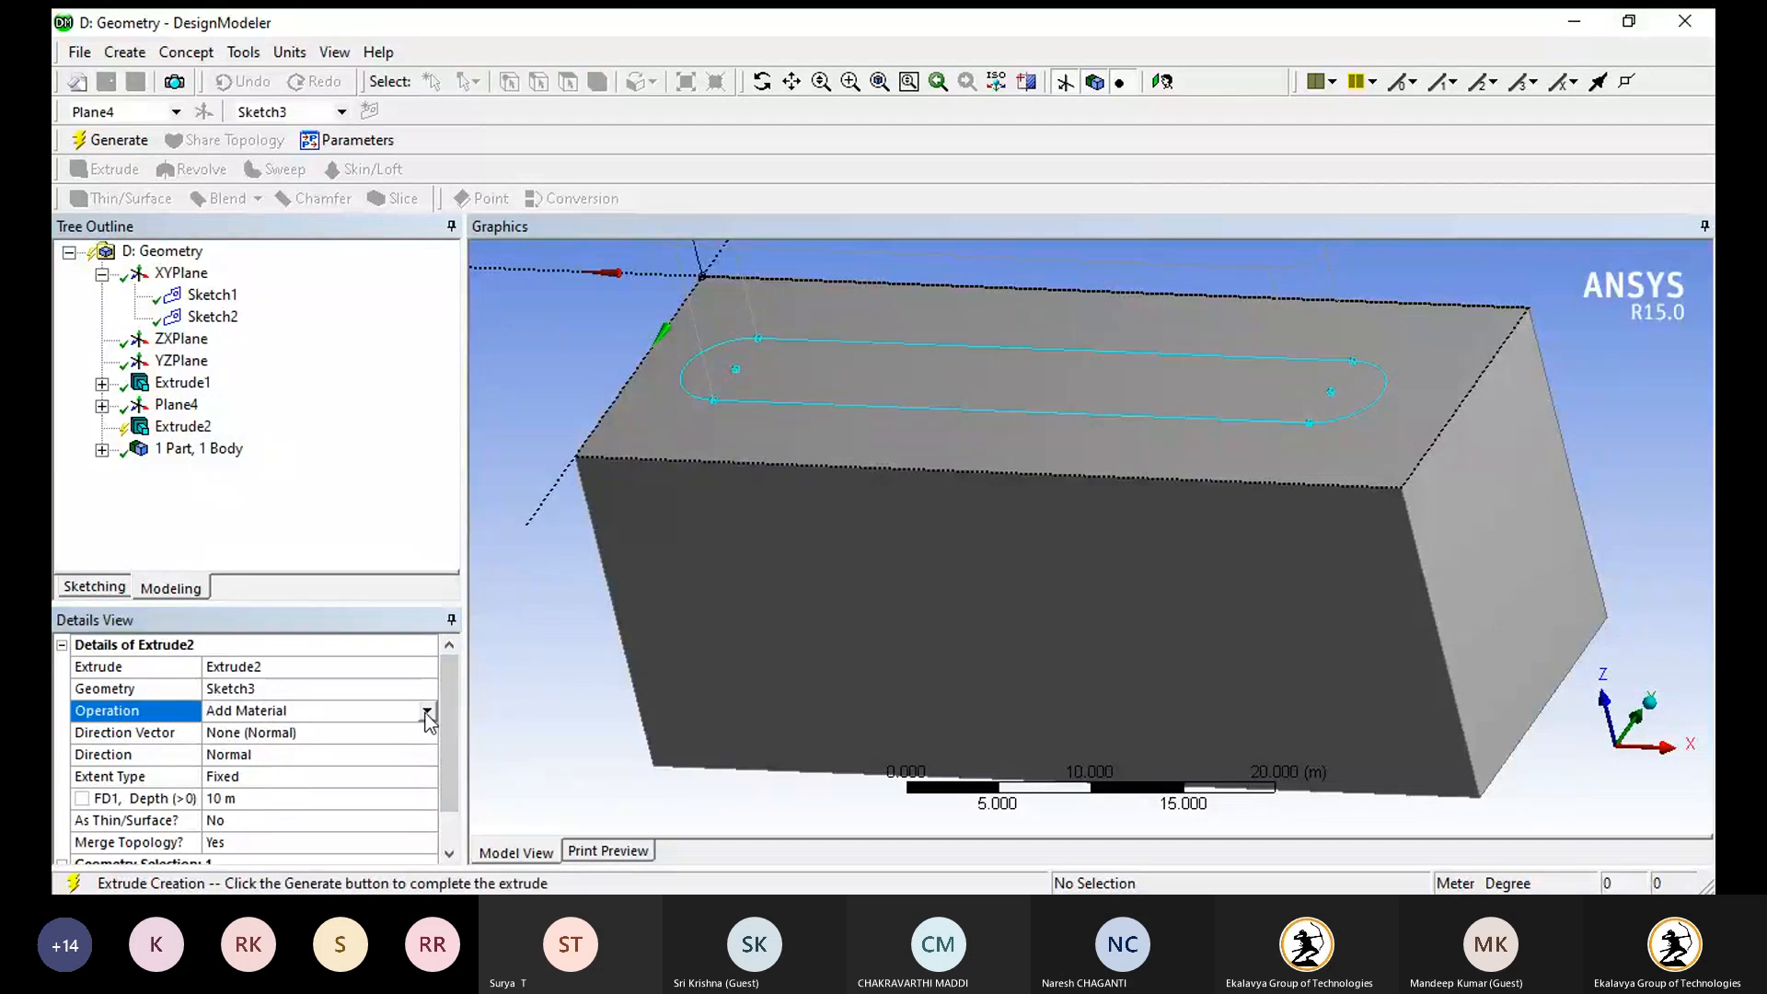
click(324, 752)
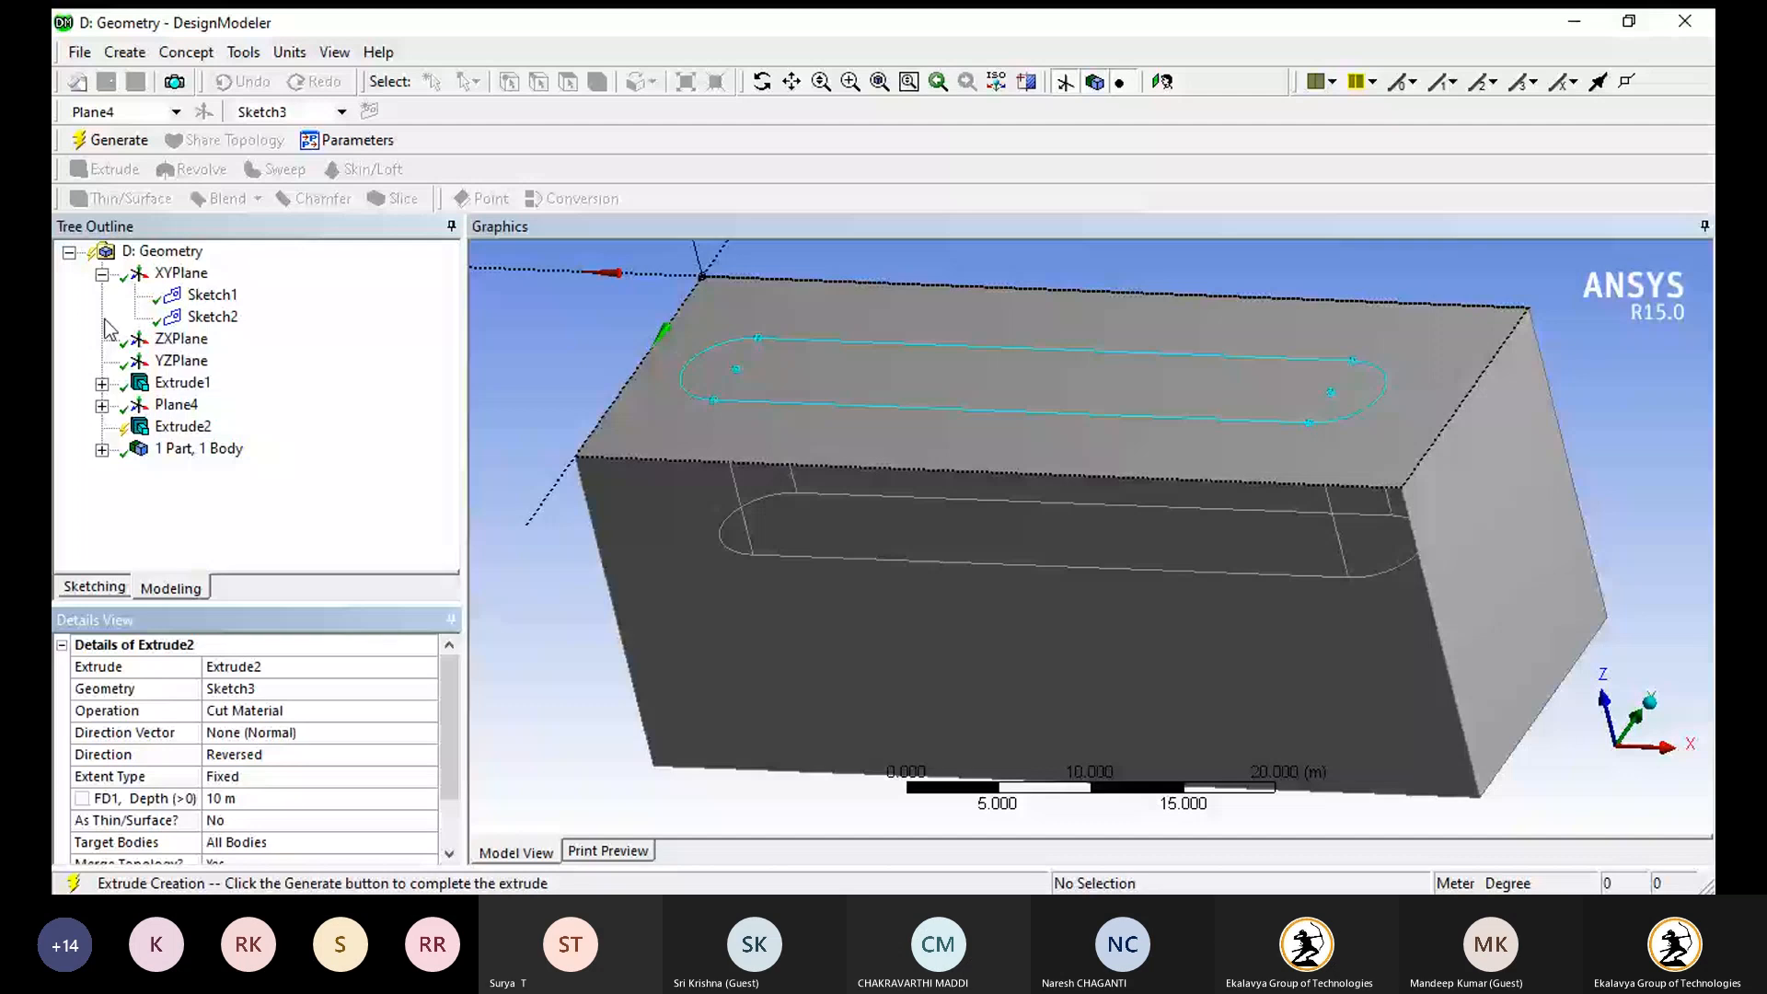
click(119, 141)
middle_drag(771, 313, 777, 364)
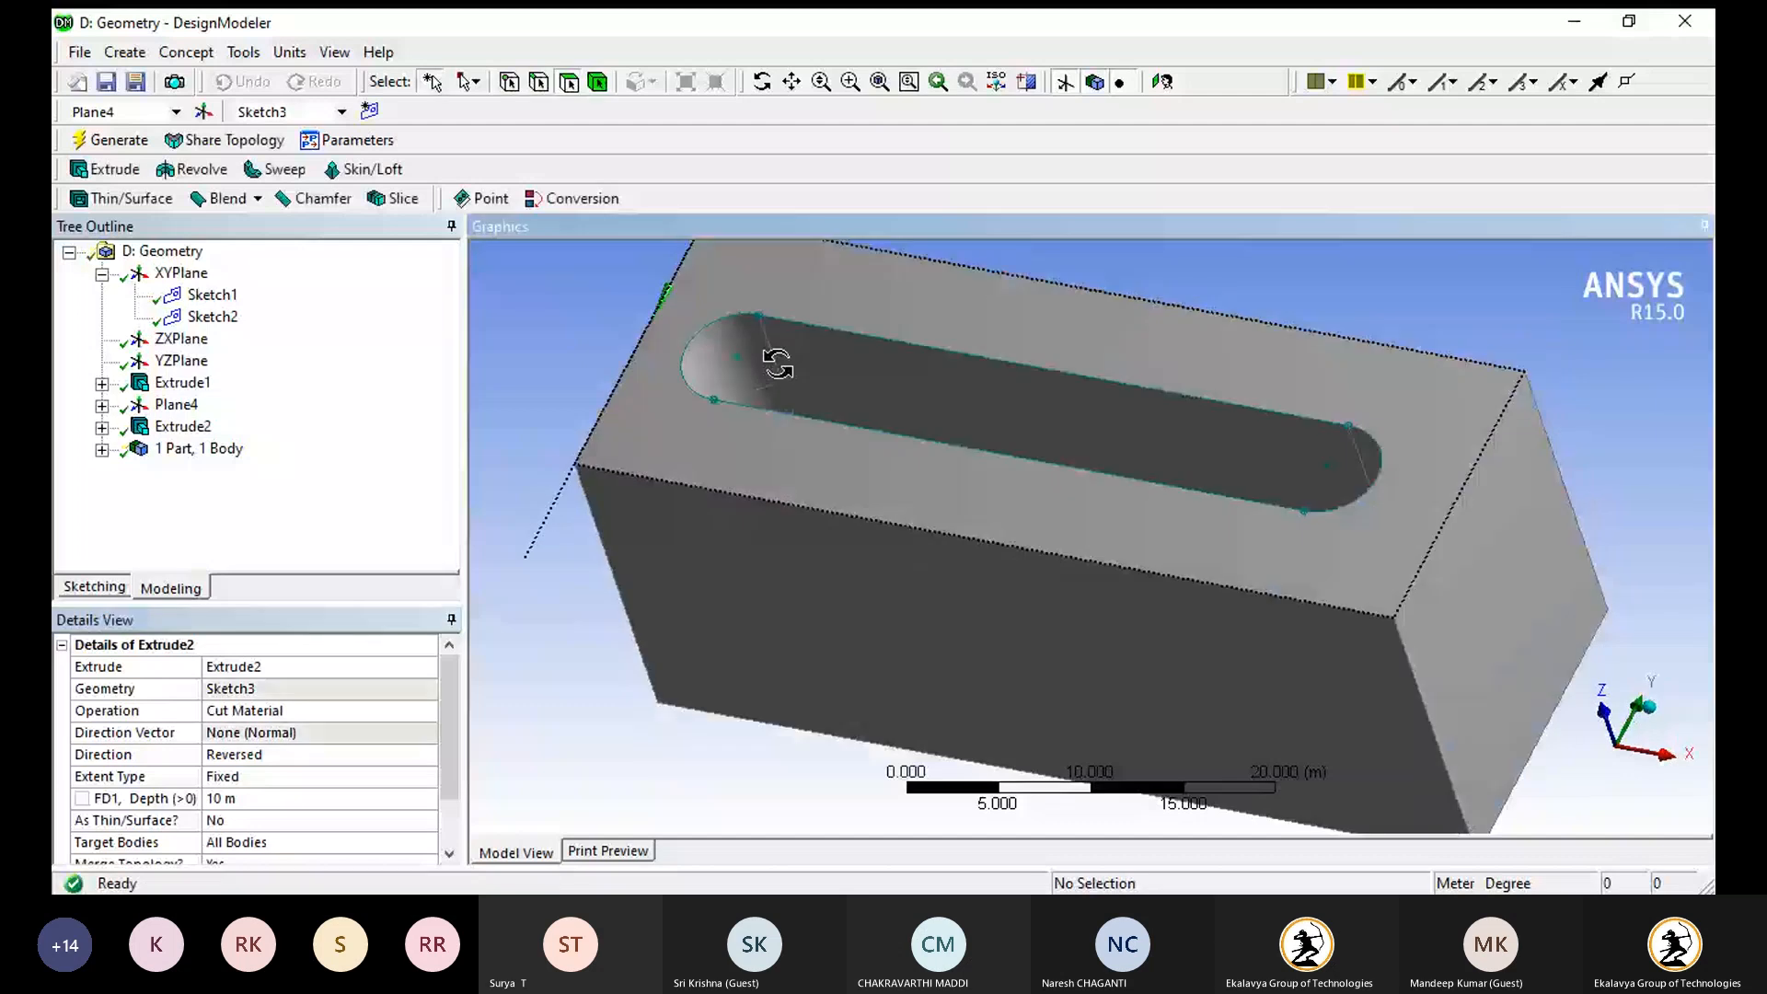
middle_drag(777, 363, 776, 399)
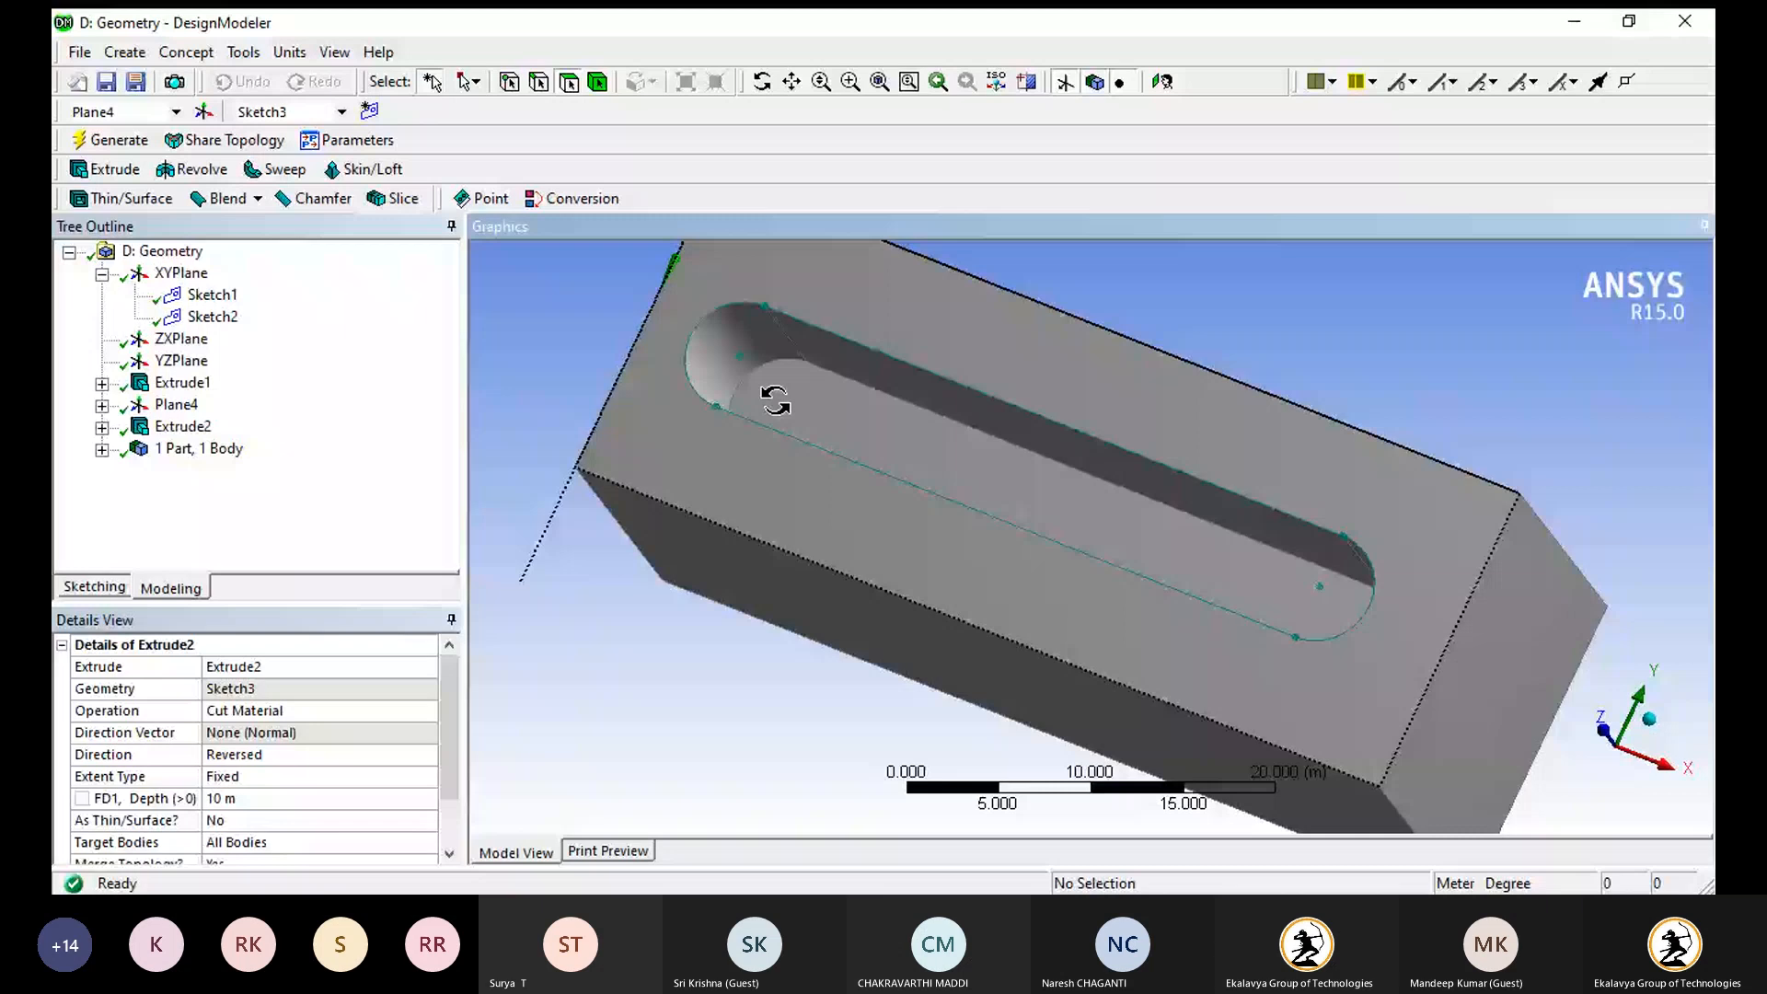
middle_drag(776, 402, 737, 427)
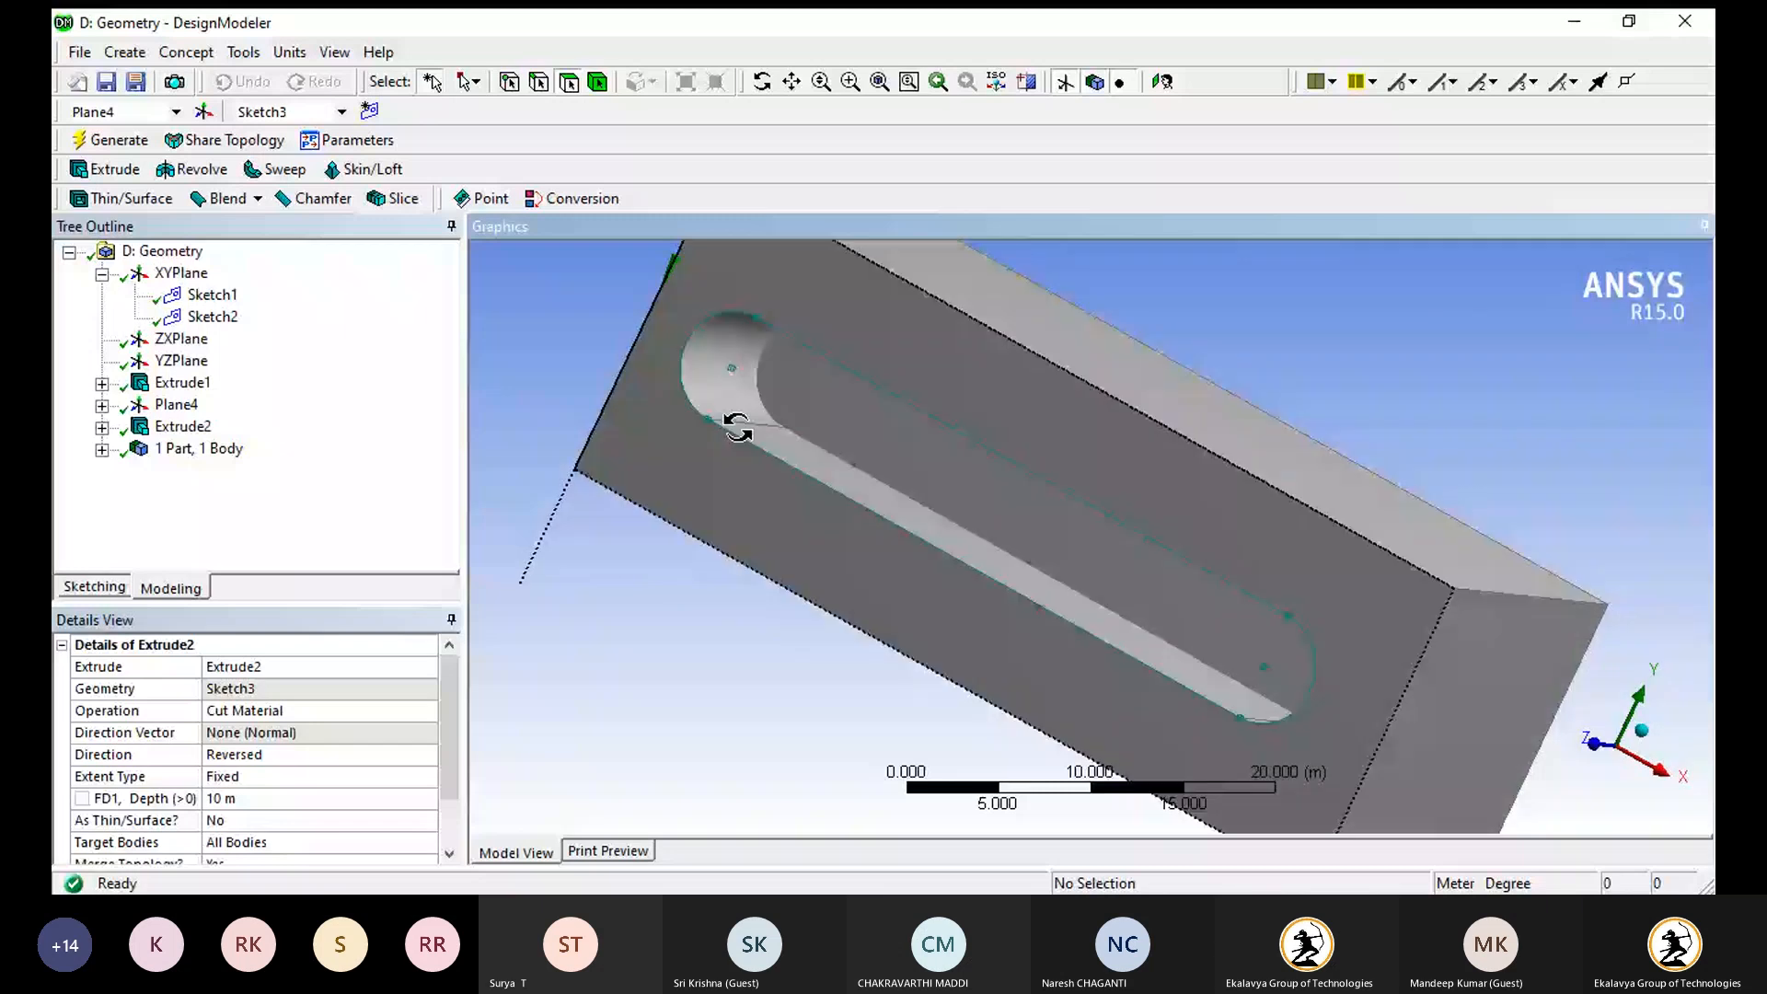
middle_drag(737, 427, 490, 539)
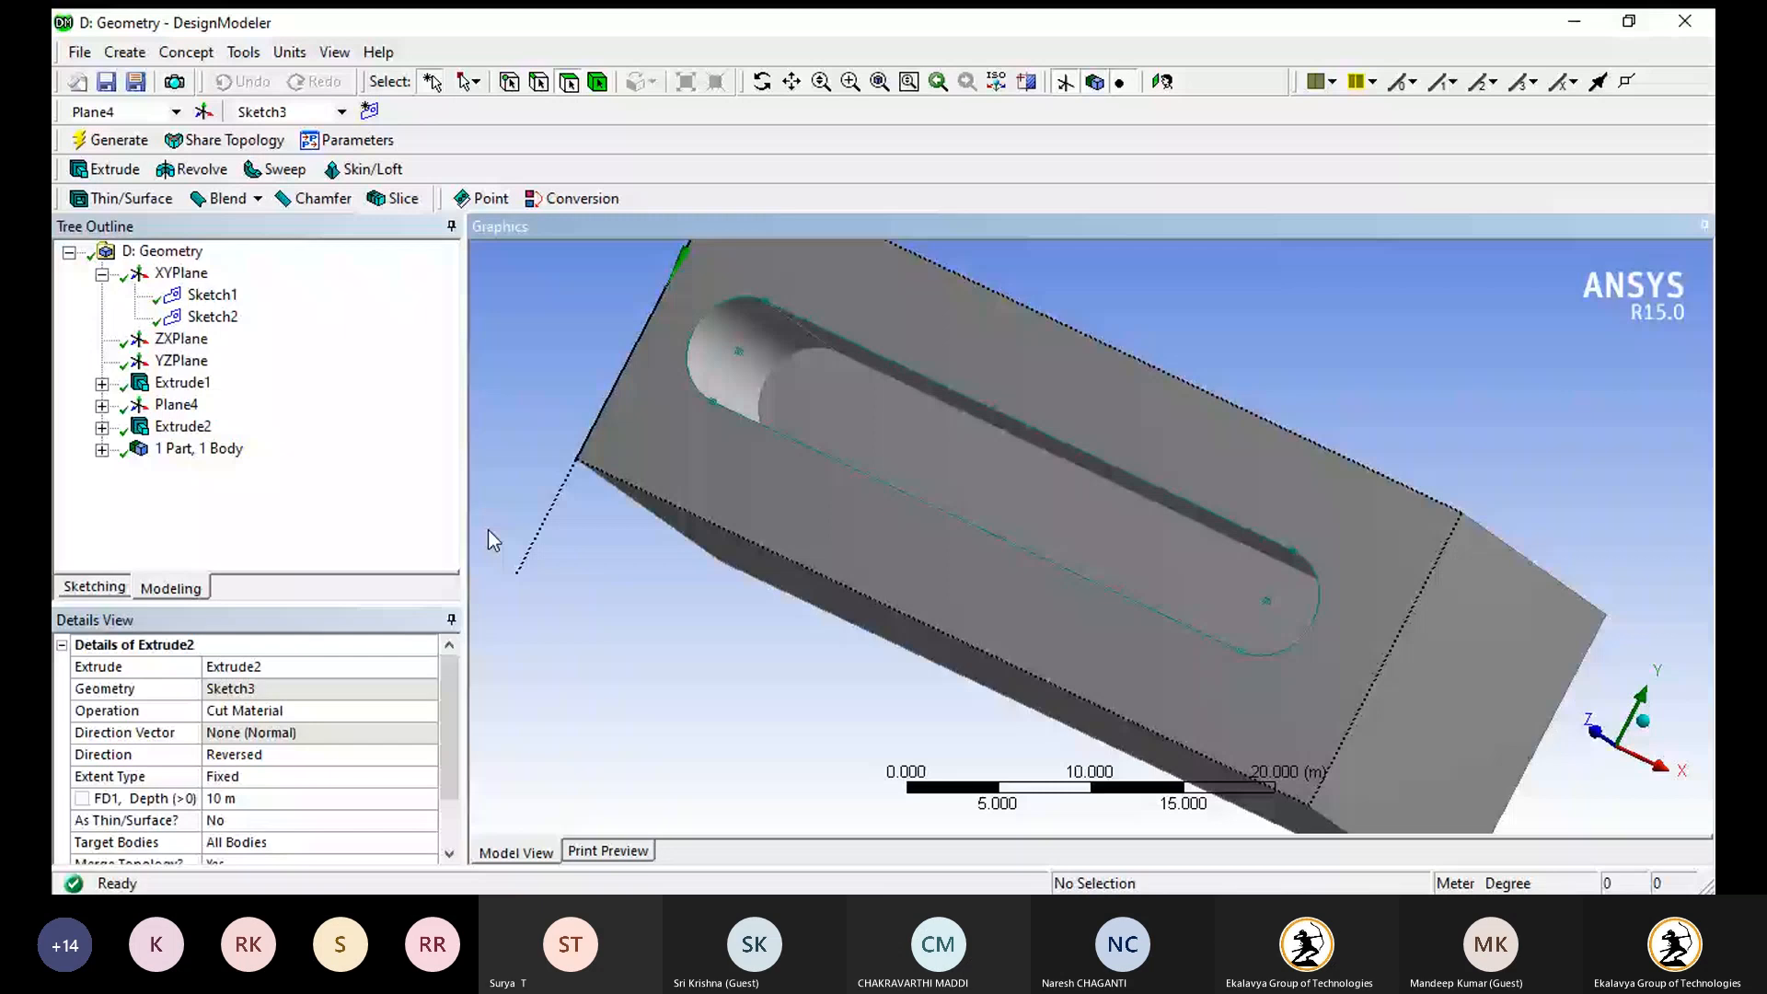
- Delete the slot's cut extrusion, then extrude the oval sketch 10 m as Add Frozen in the Normal direction and generate it
click(182, 426)
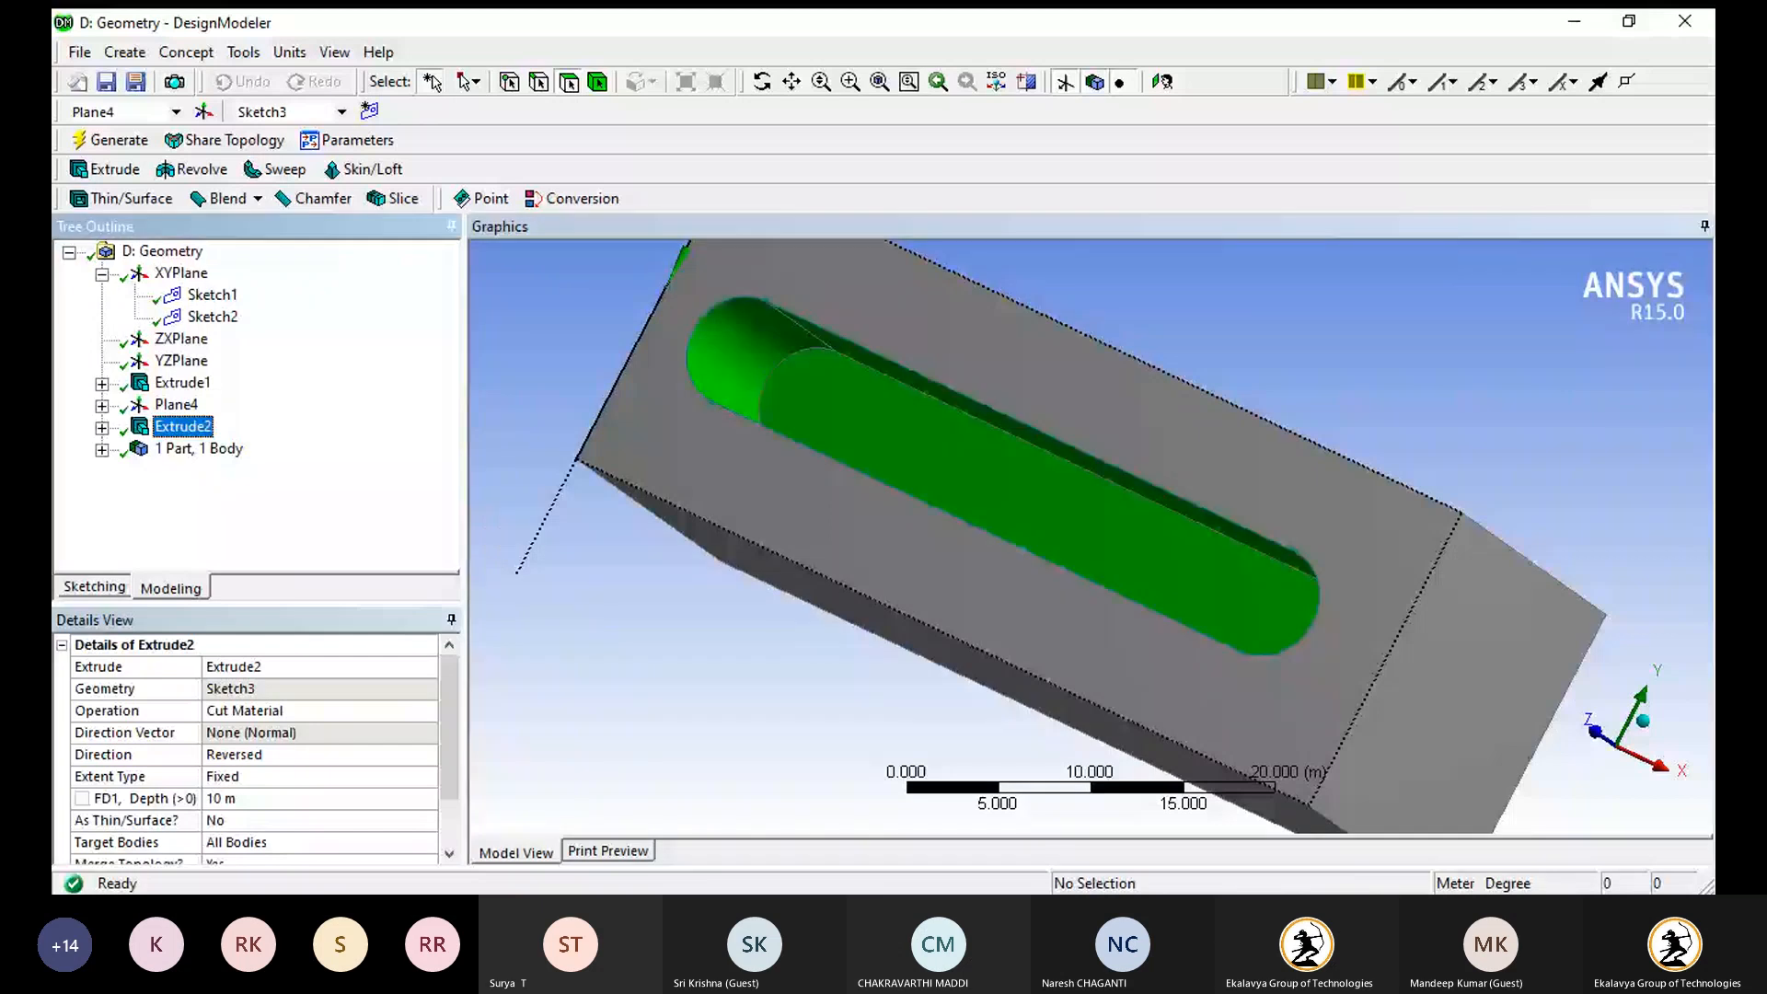
key(Delete)
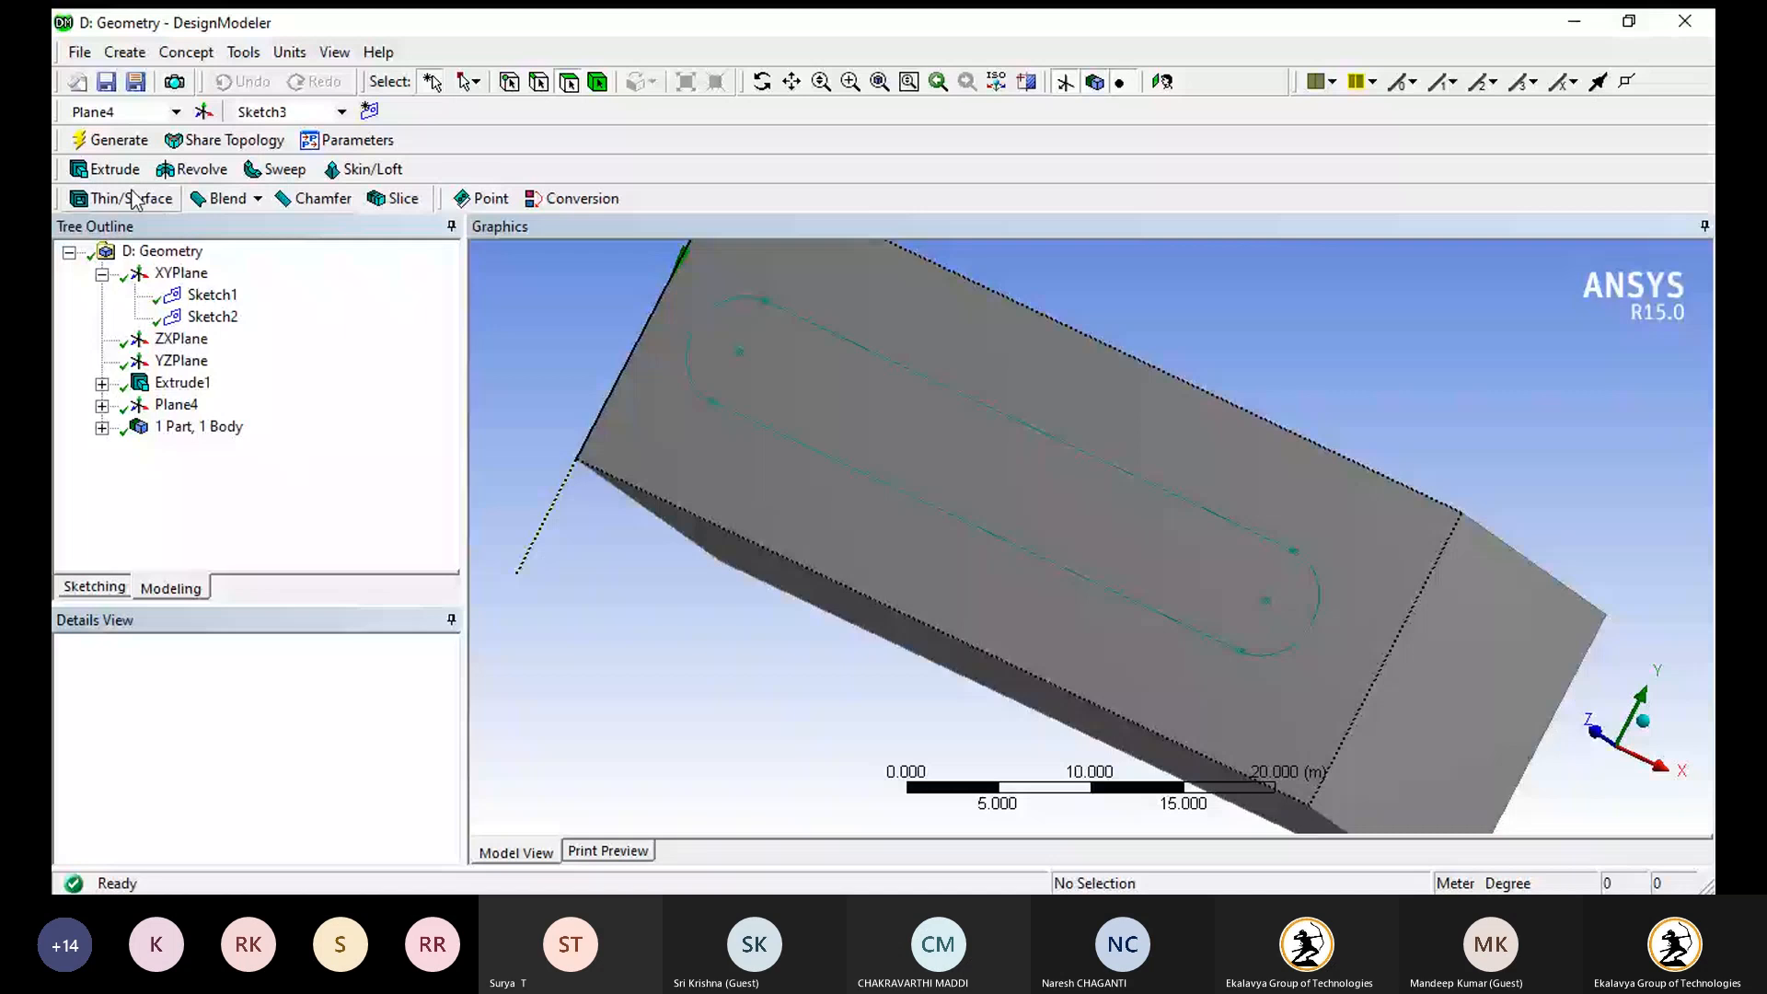
click(106, 169)
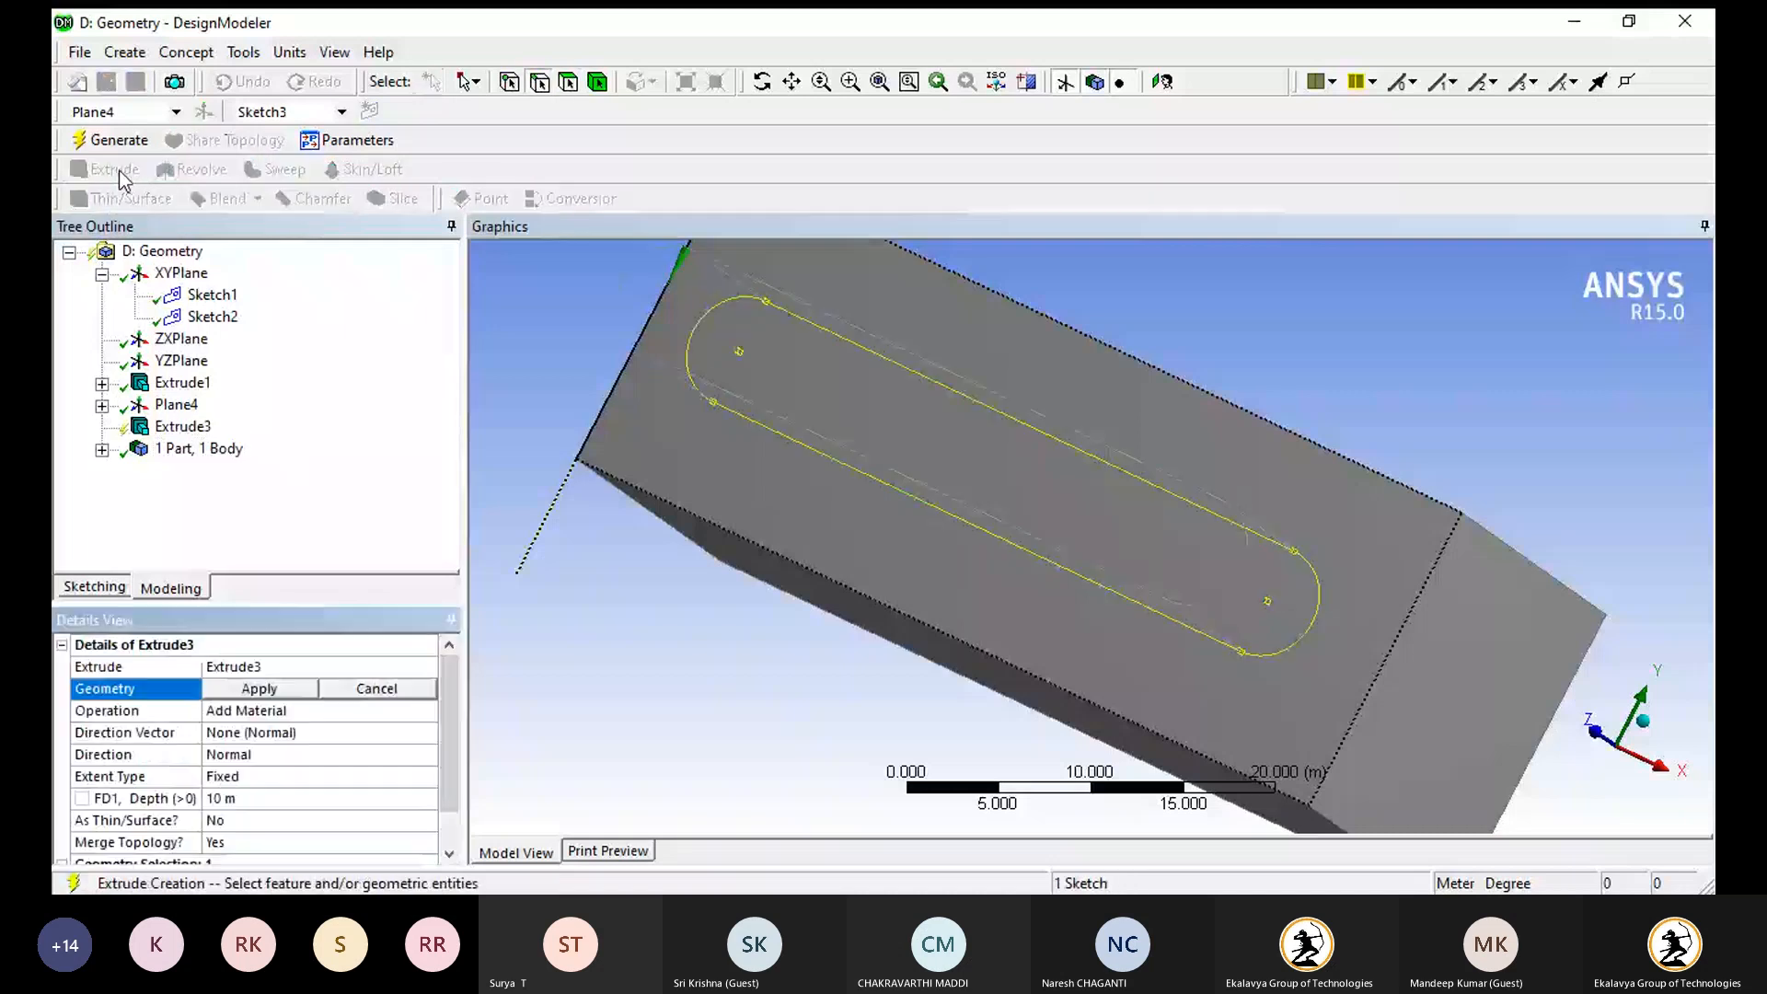
click(260, 688)
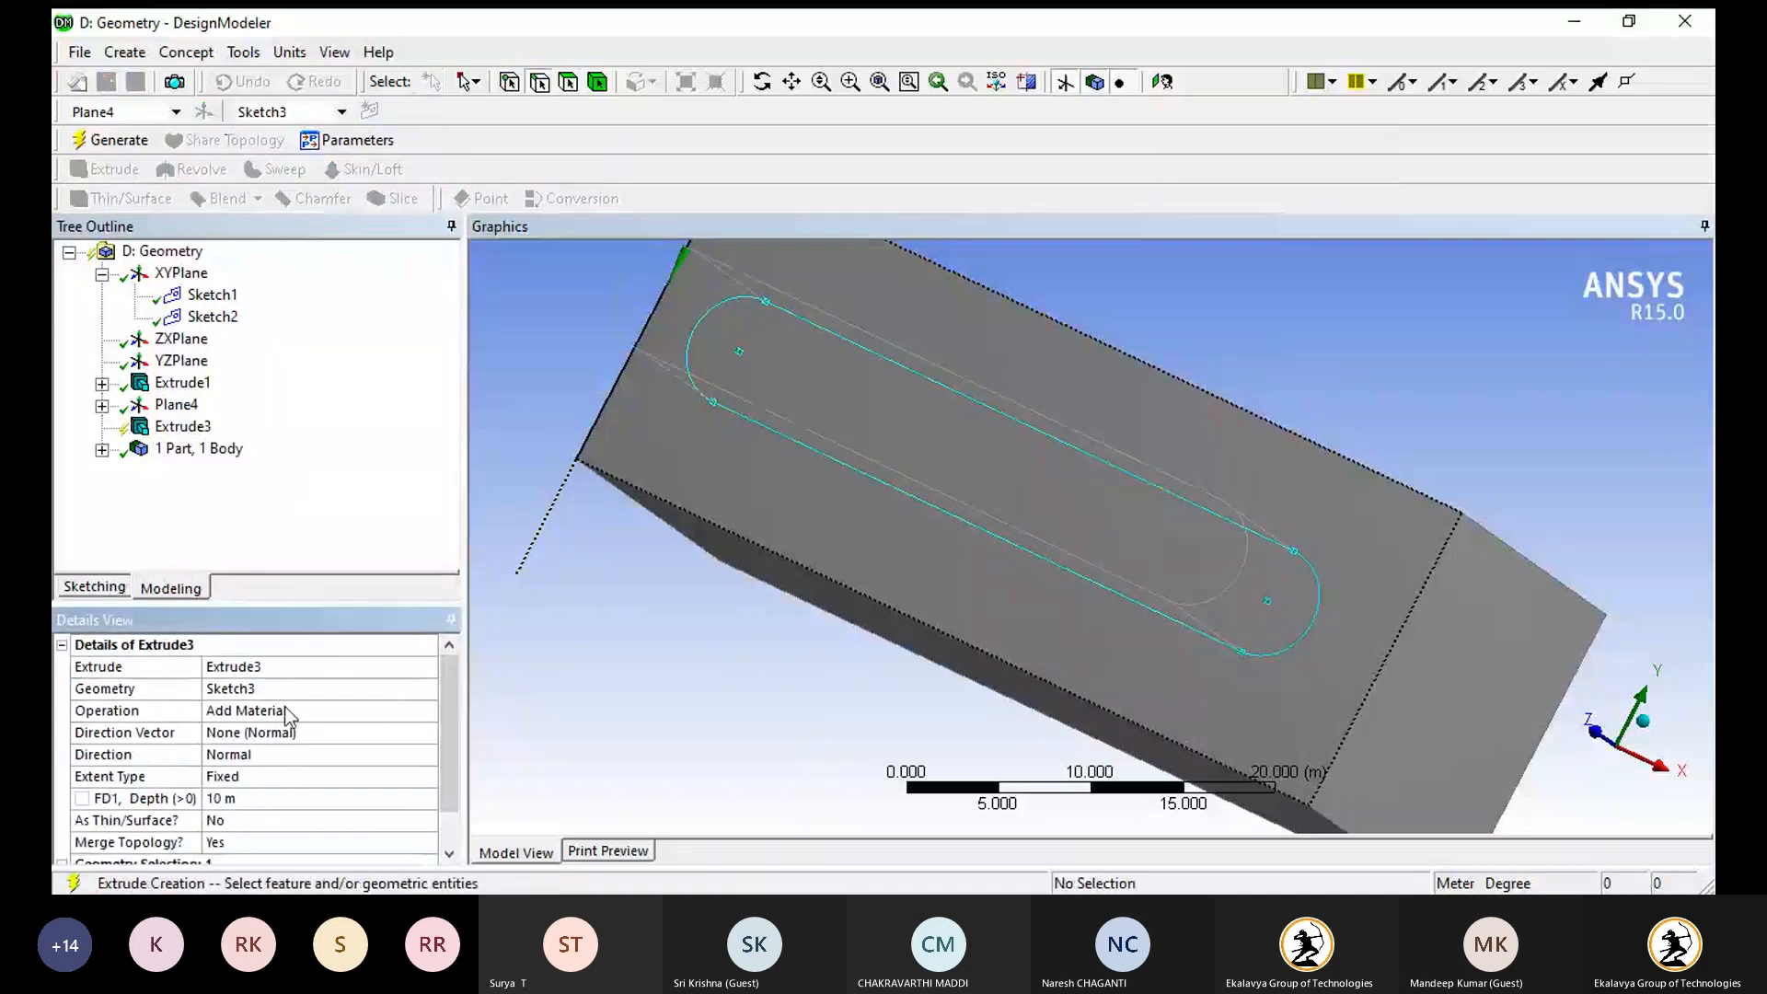
middle_drag(559, 670, 523, 591)
click(328, 712)
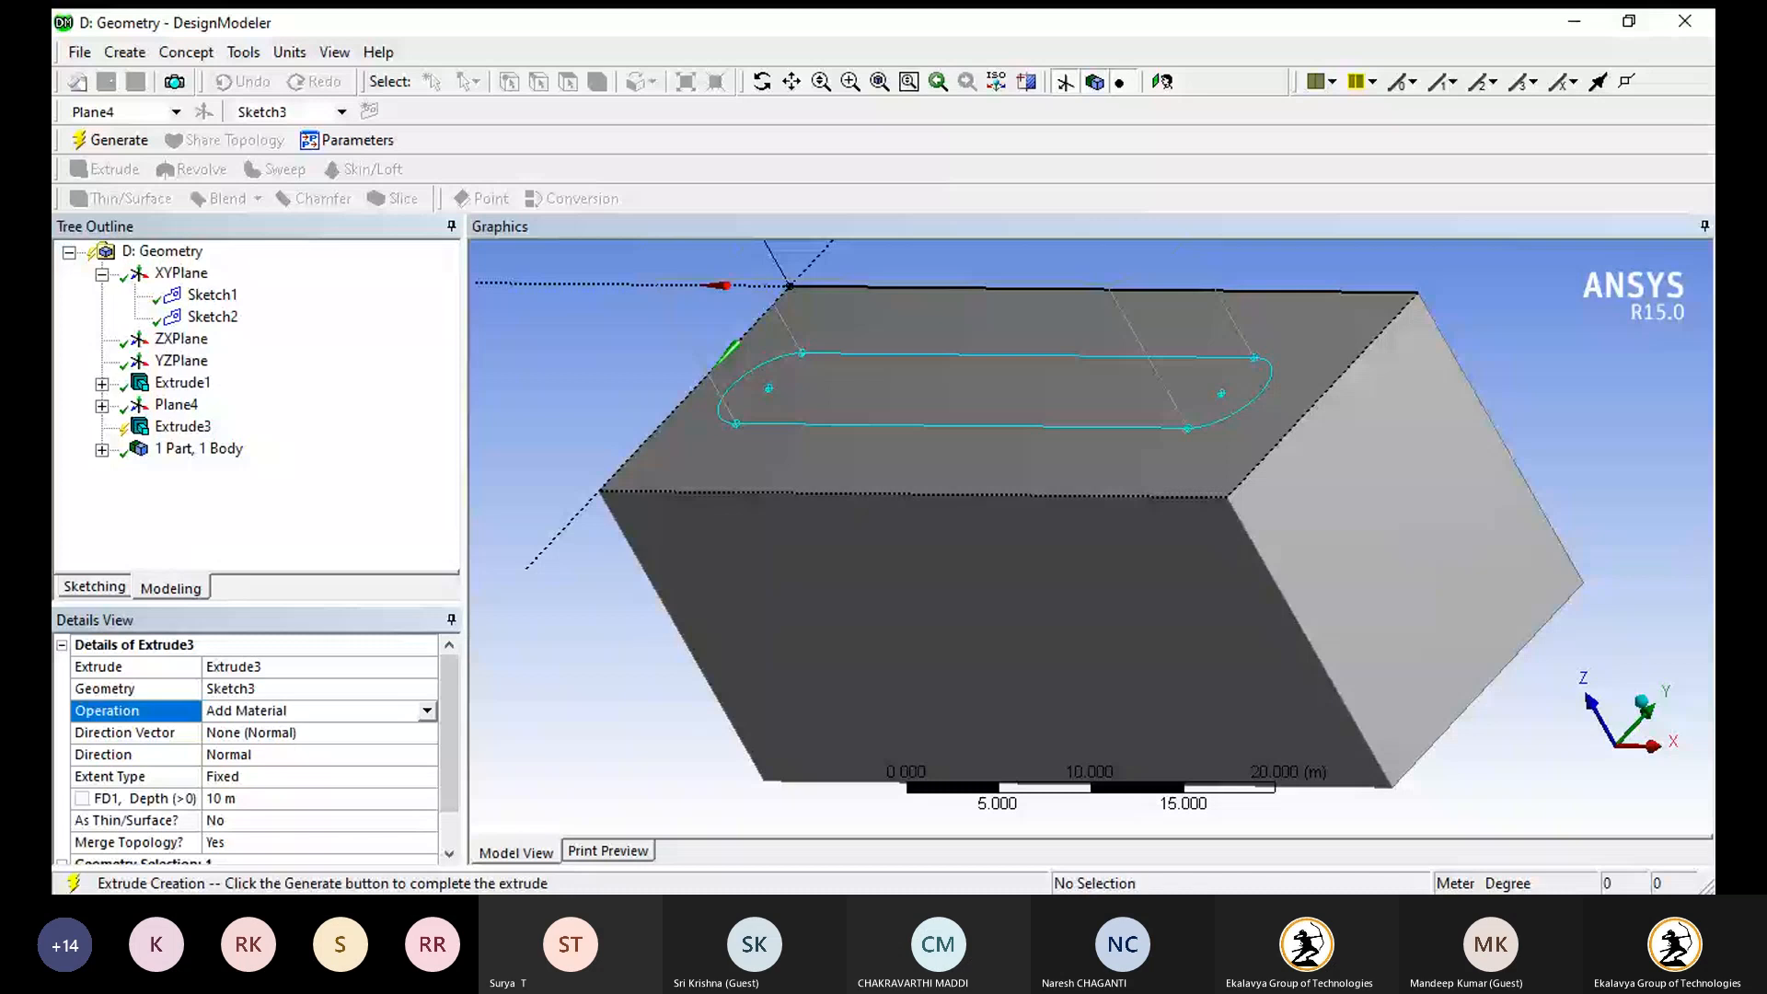
click(348, 735)
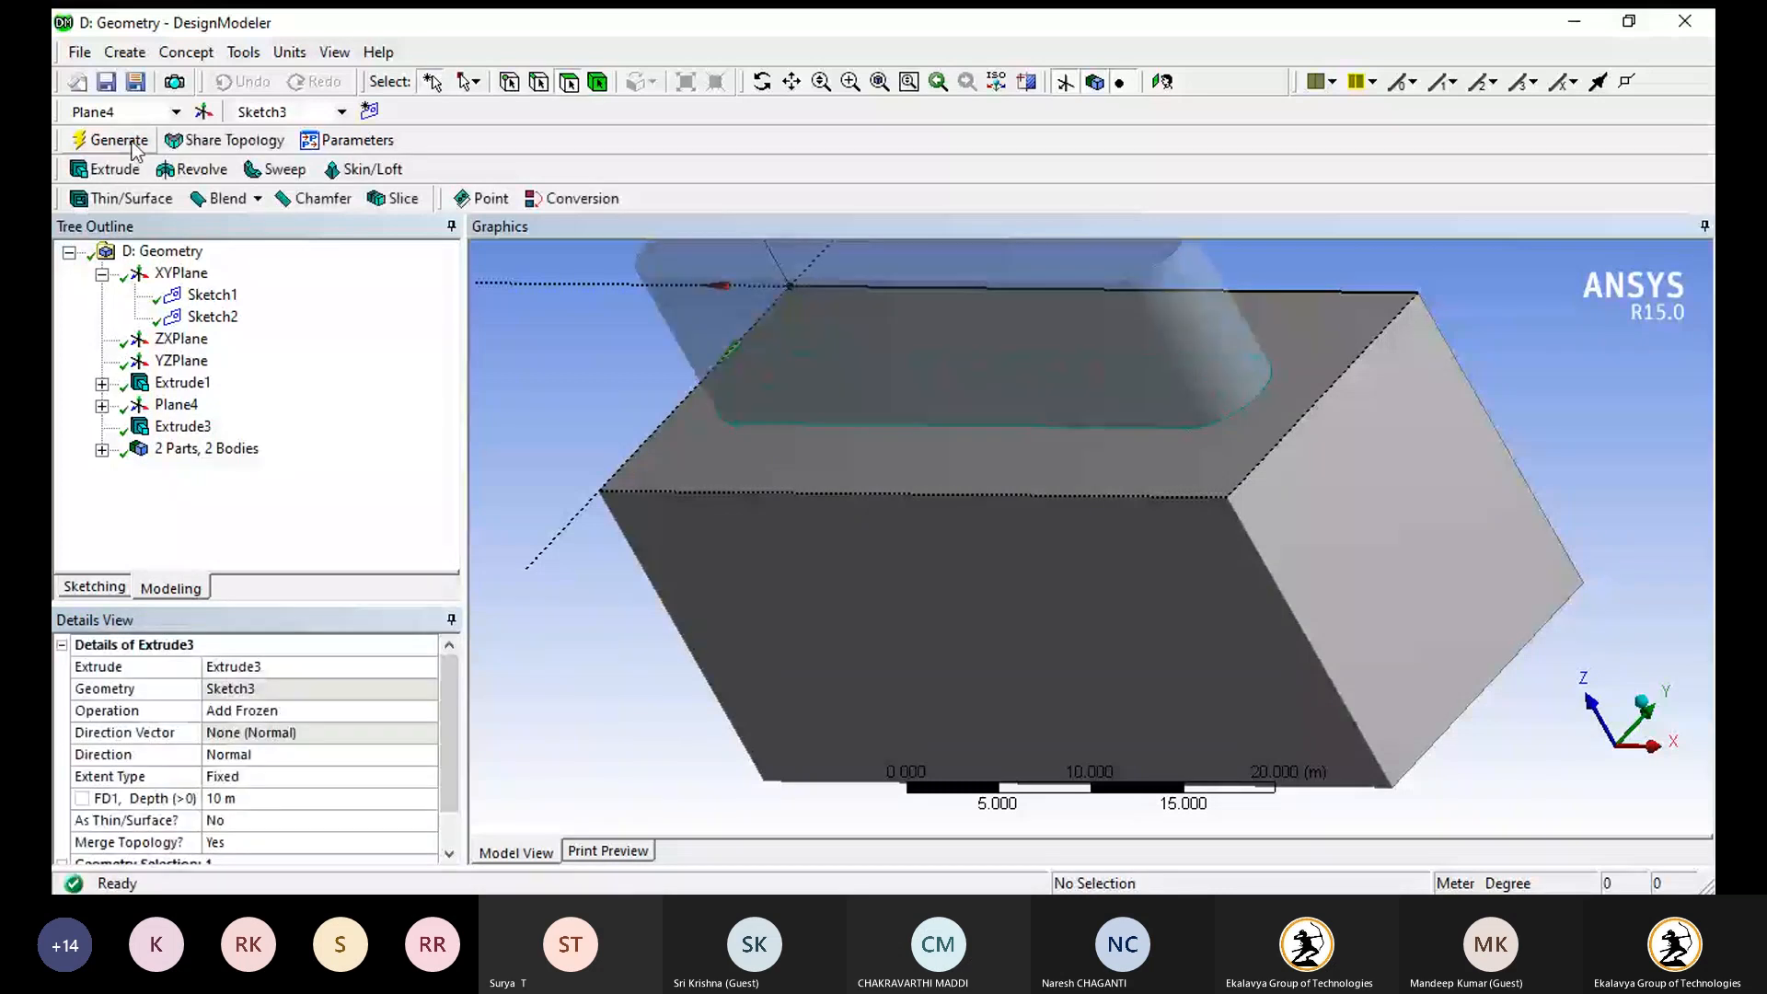
scroll(791, 594, down, 2)
scroll(791, 593, down, 3)
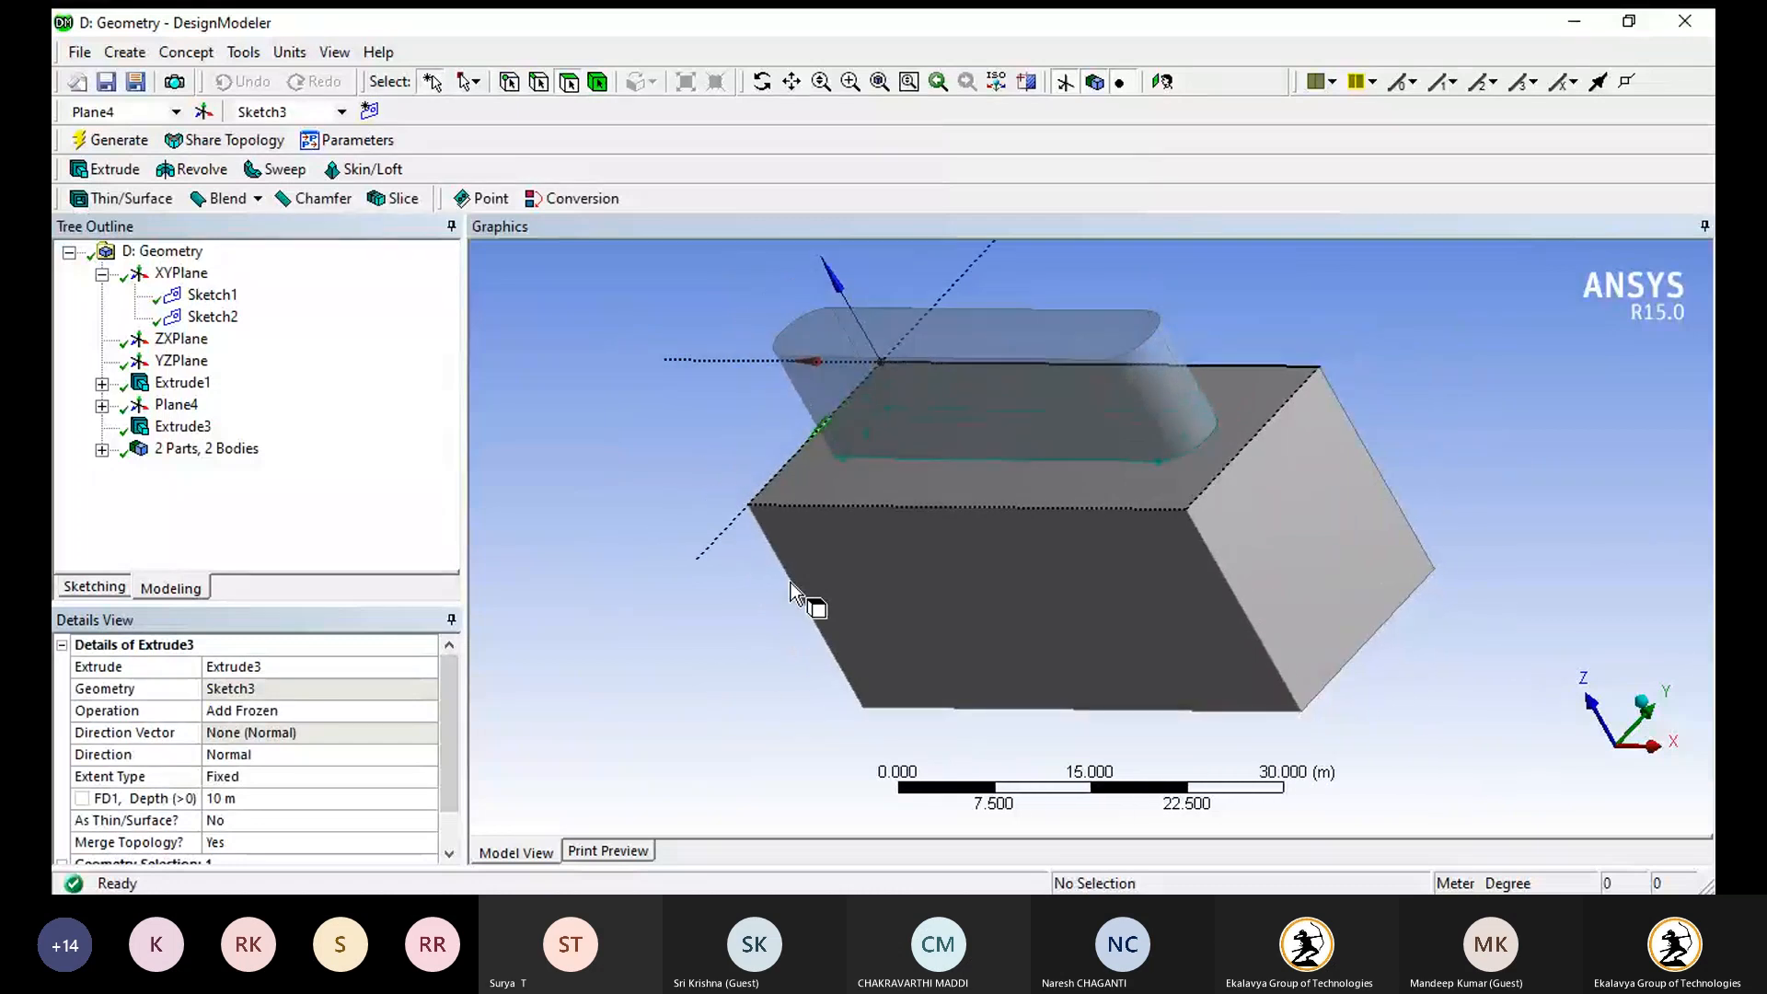
- Set the oval extrusion's direction to Reversed and regenerate it
click(402, 752)
click(427, 755)
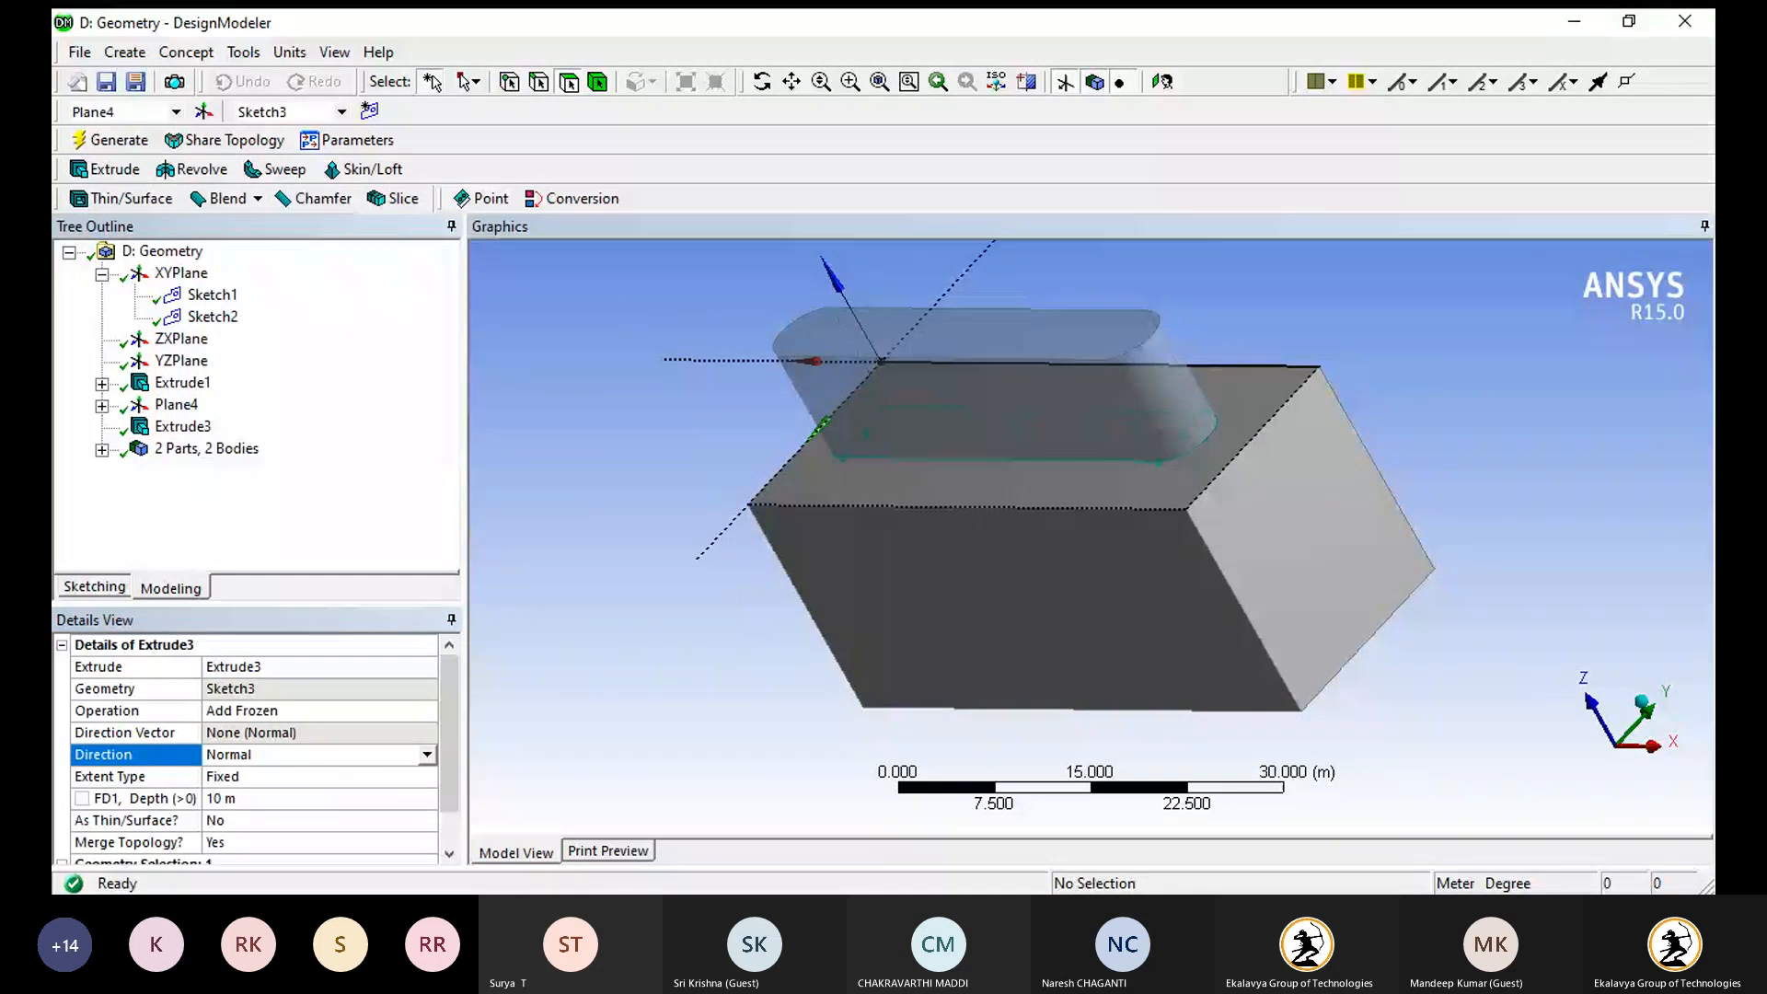
click(368, 797)
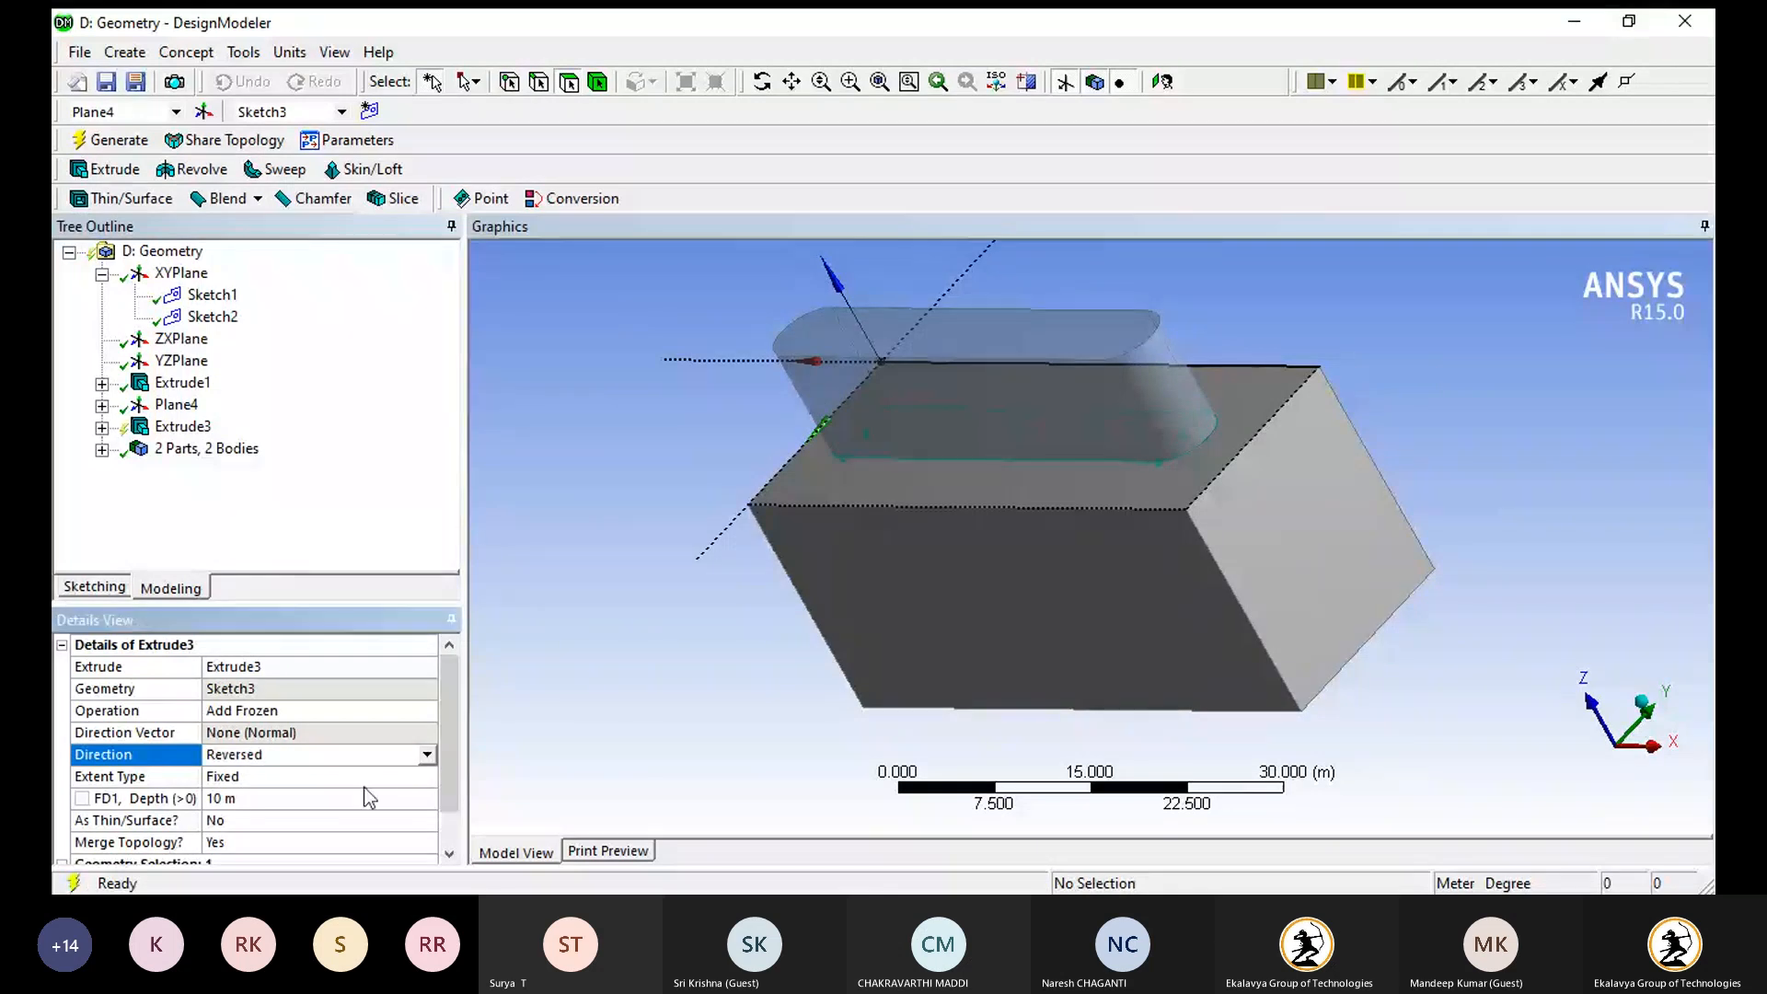
click(120, 140)
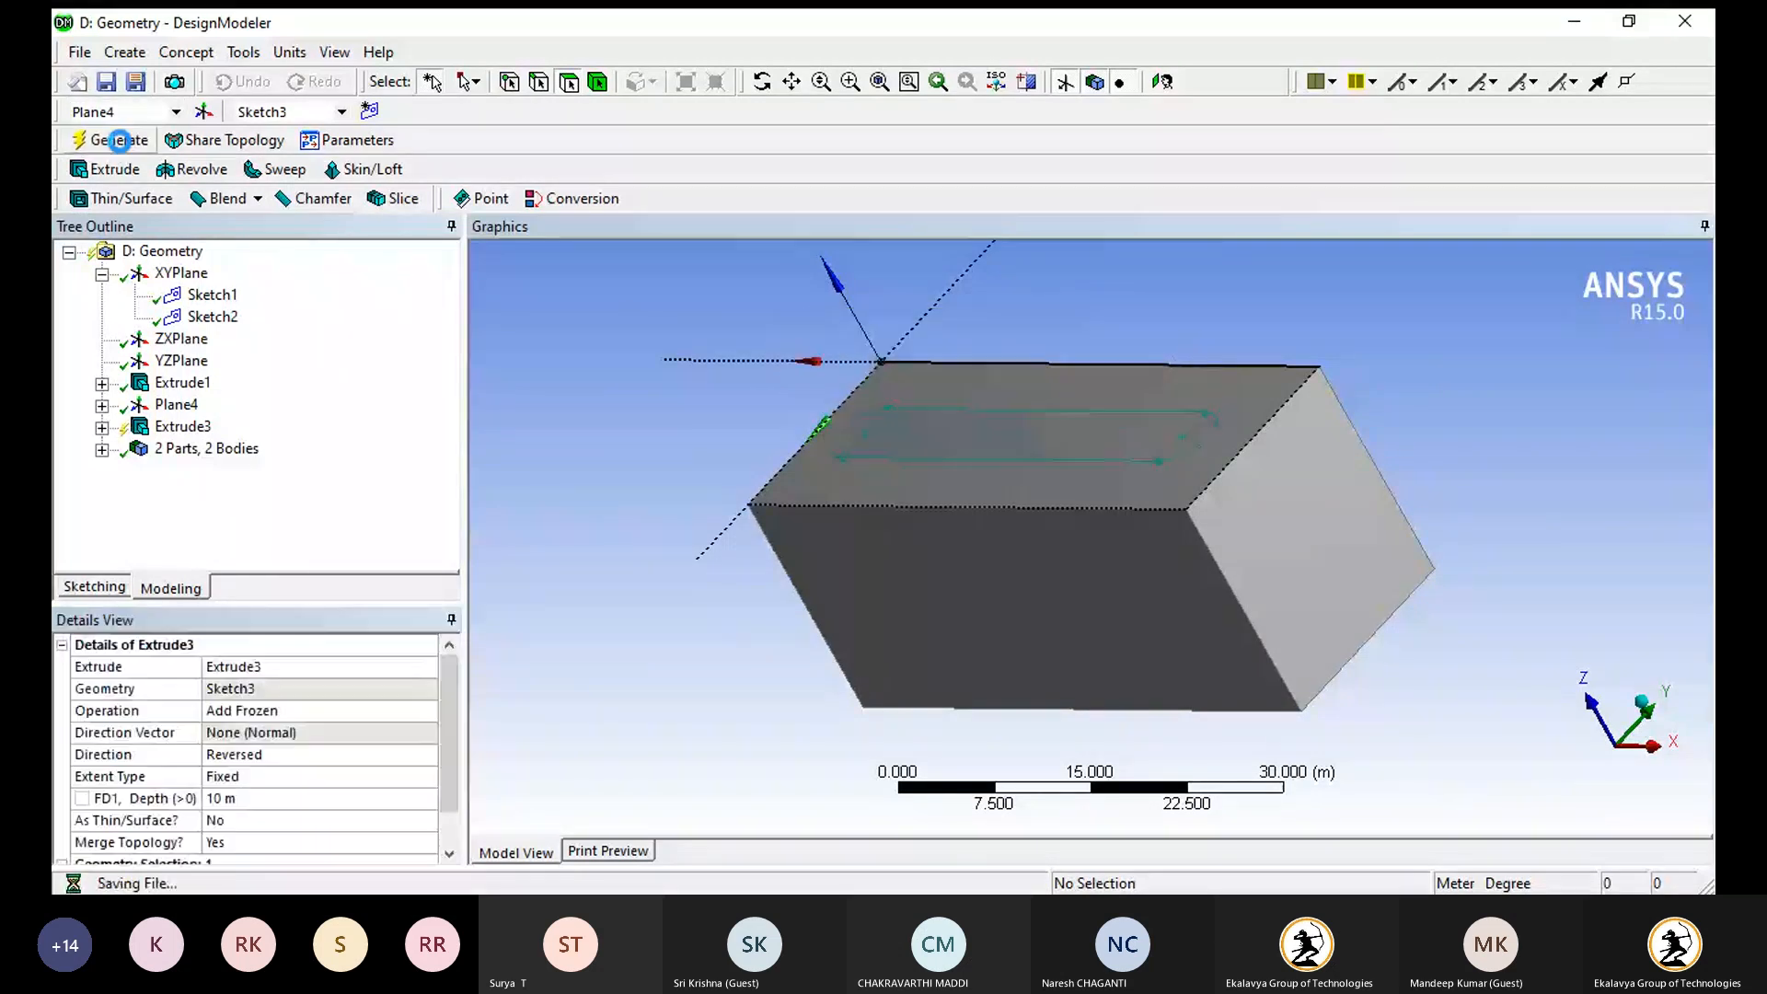
- Set the block extrusion's operation to Add Frozen, regenerate it, and inspect the oval body inside the block
click(195, 389)
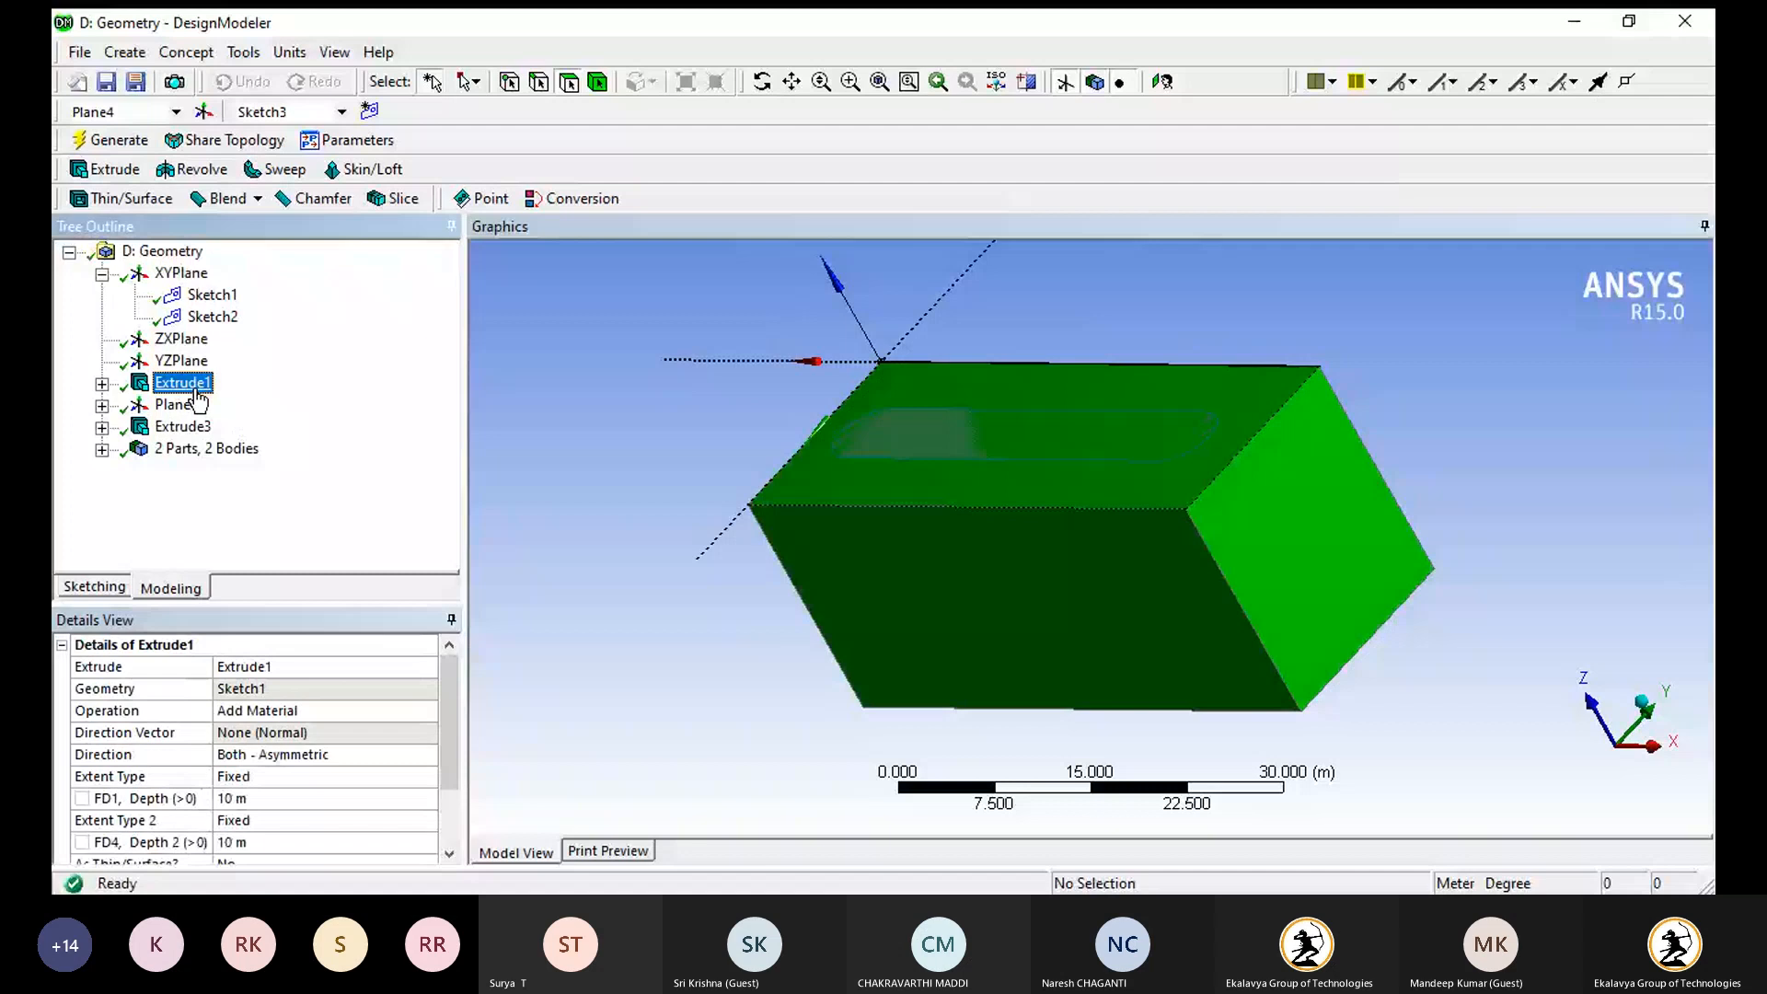
click(304, 713)
click(428, 712)
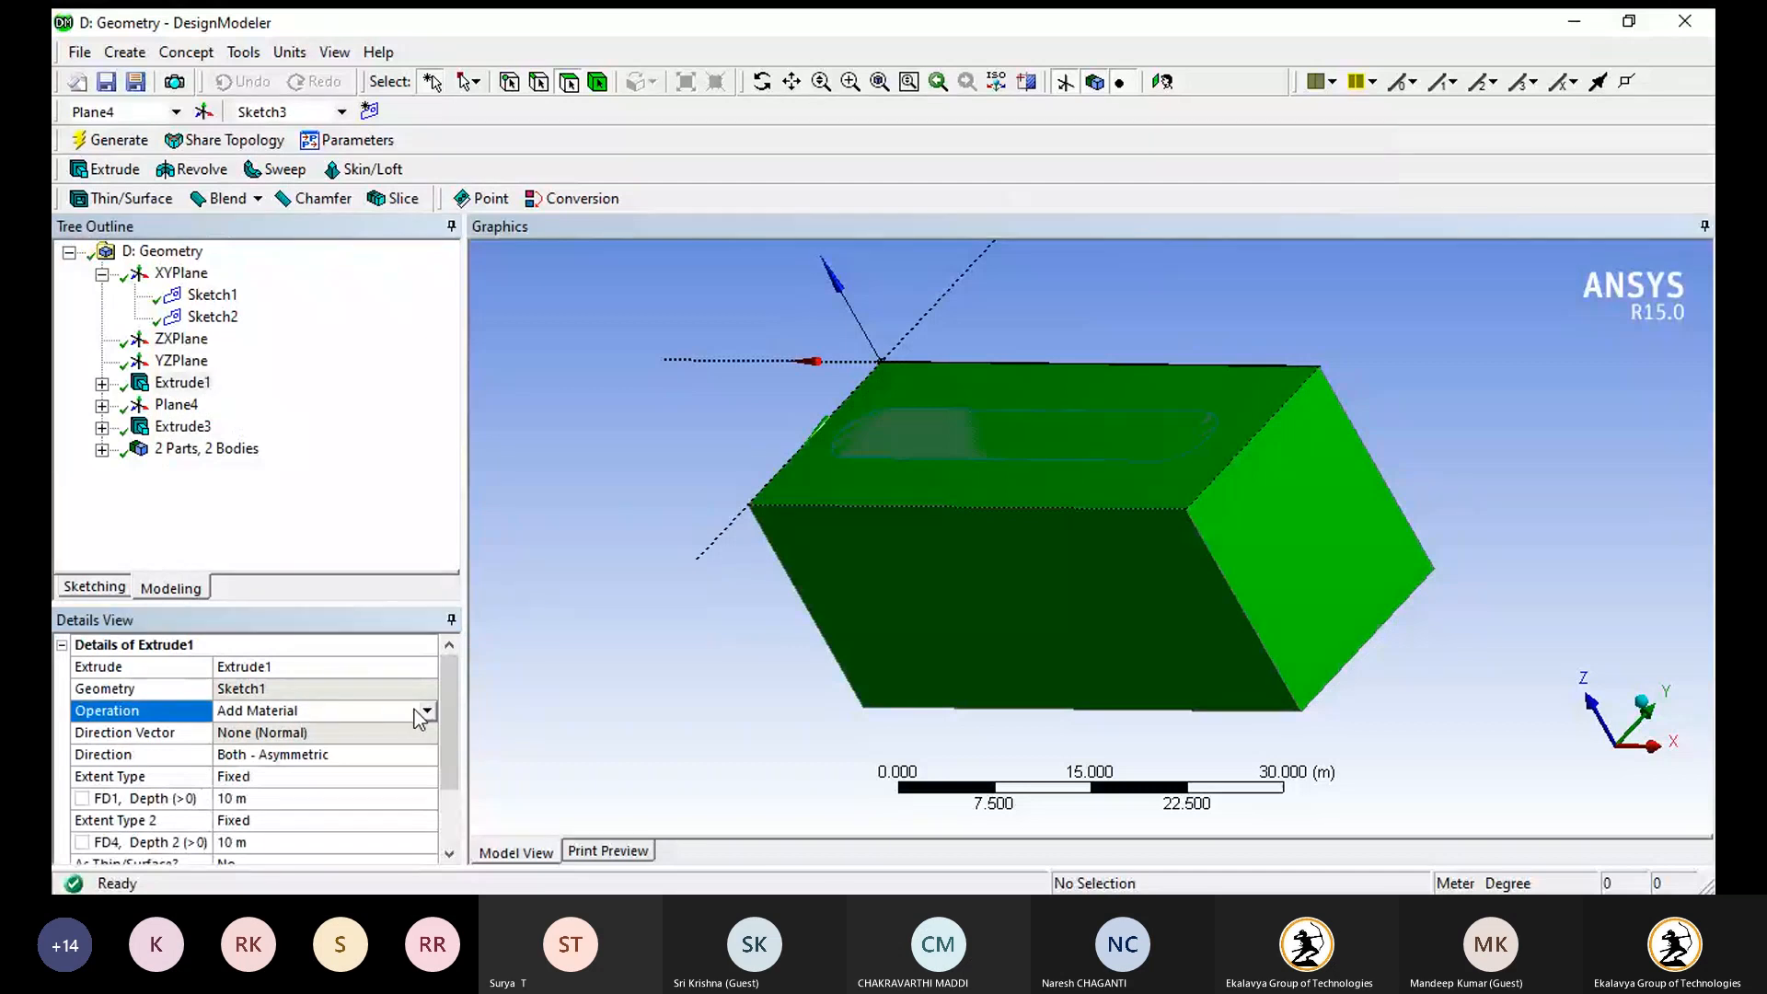
click(366, 727)
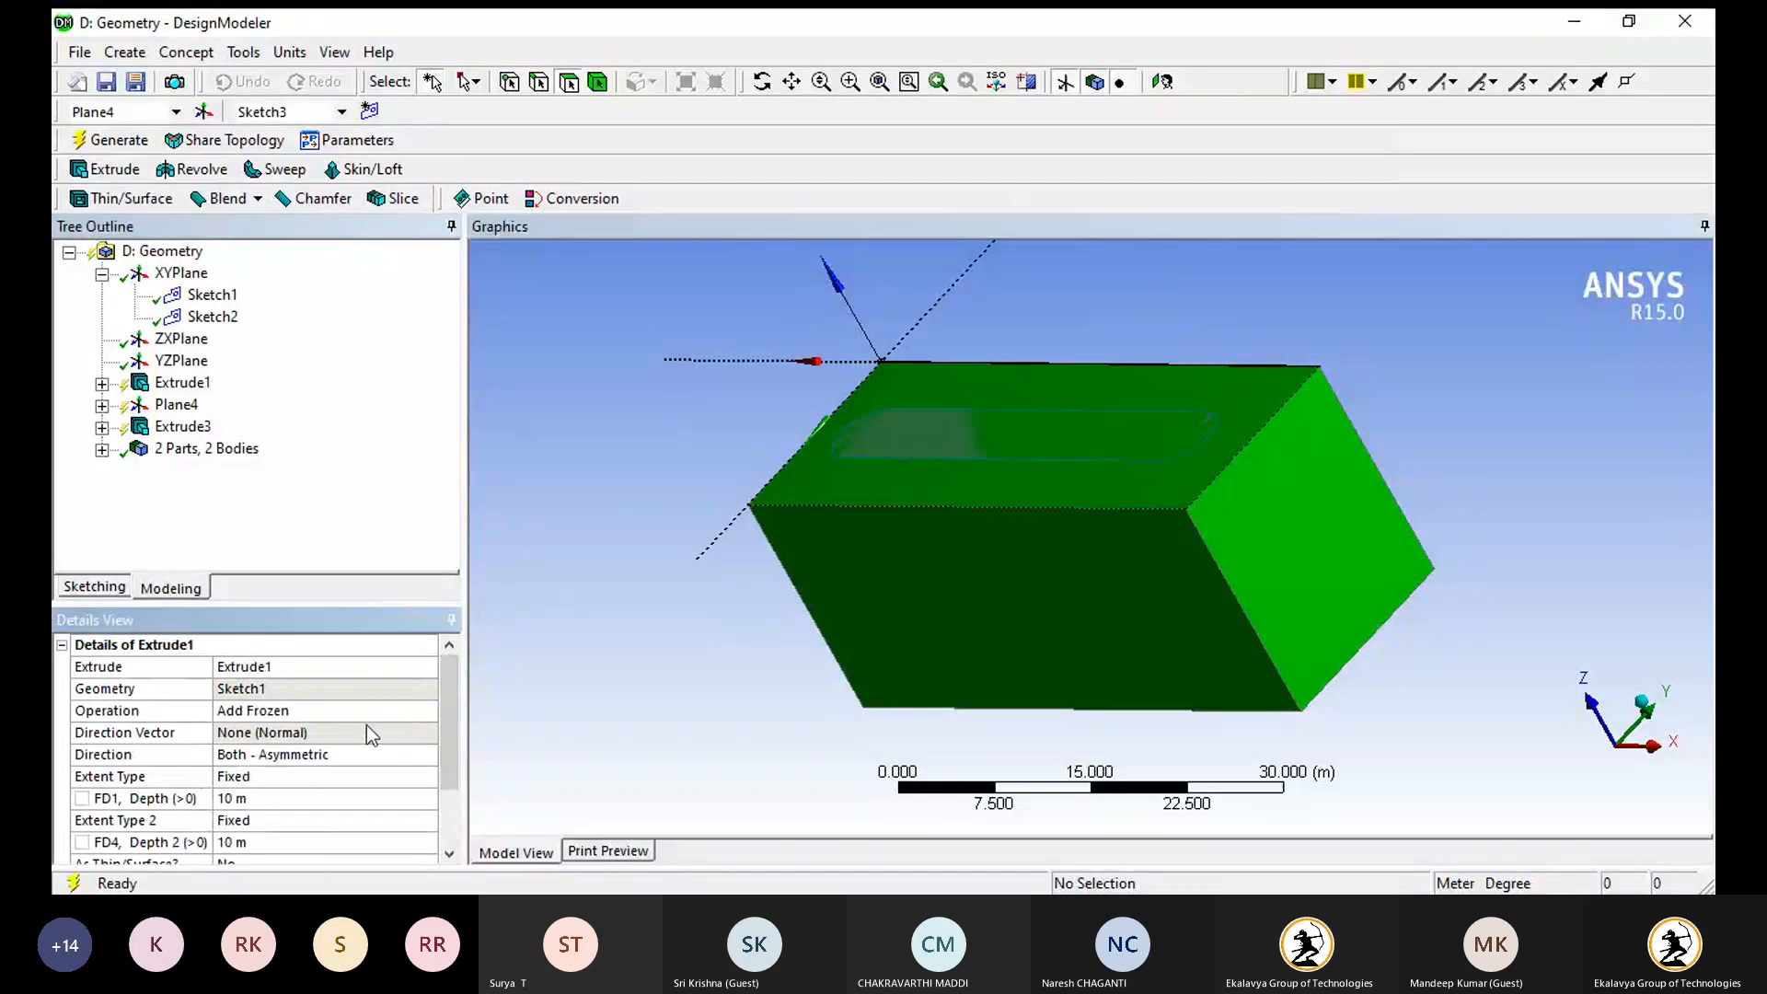
click(114, 141)
middle_drag(659, 505, 786, 533)
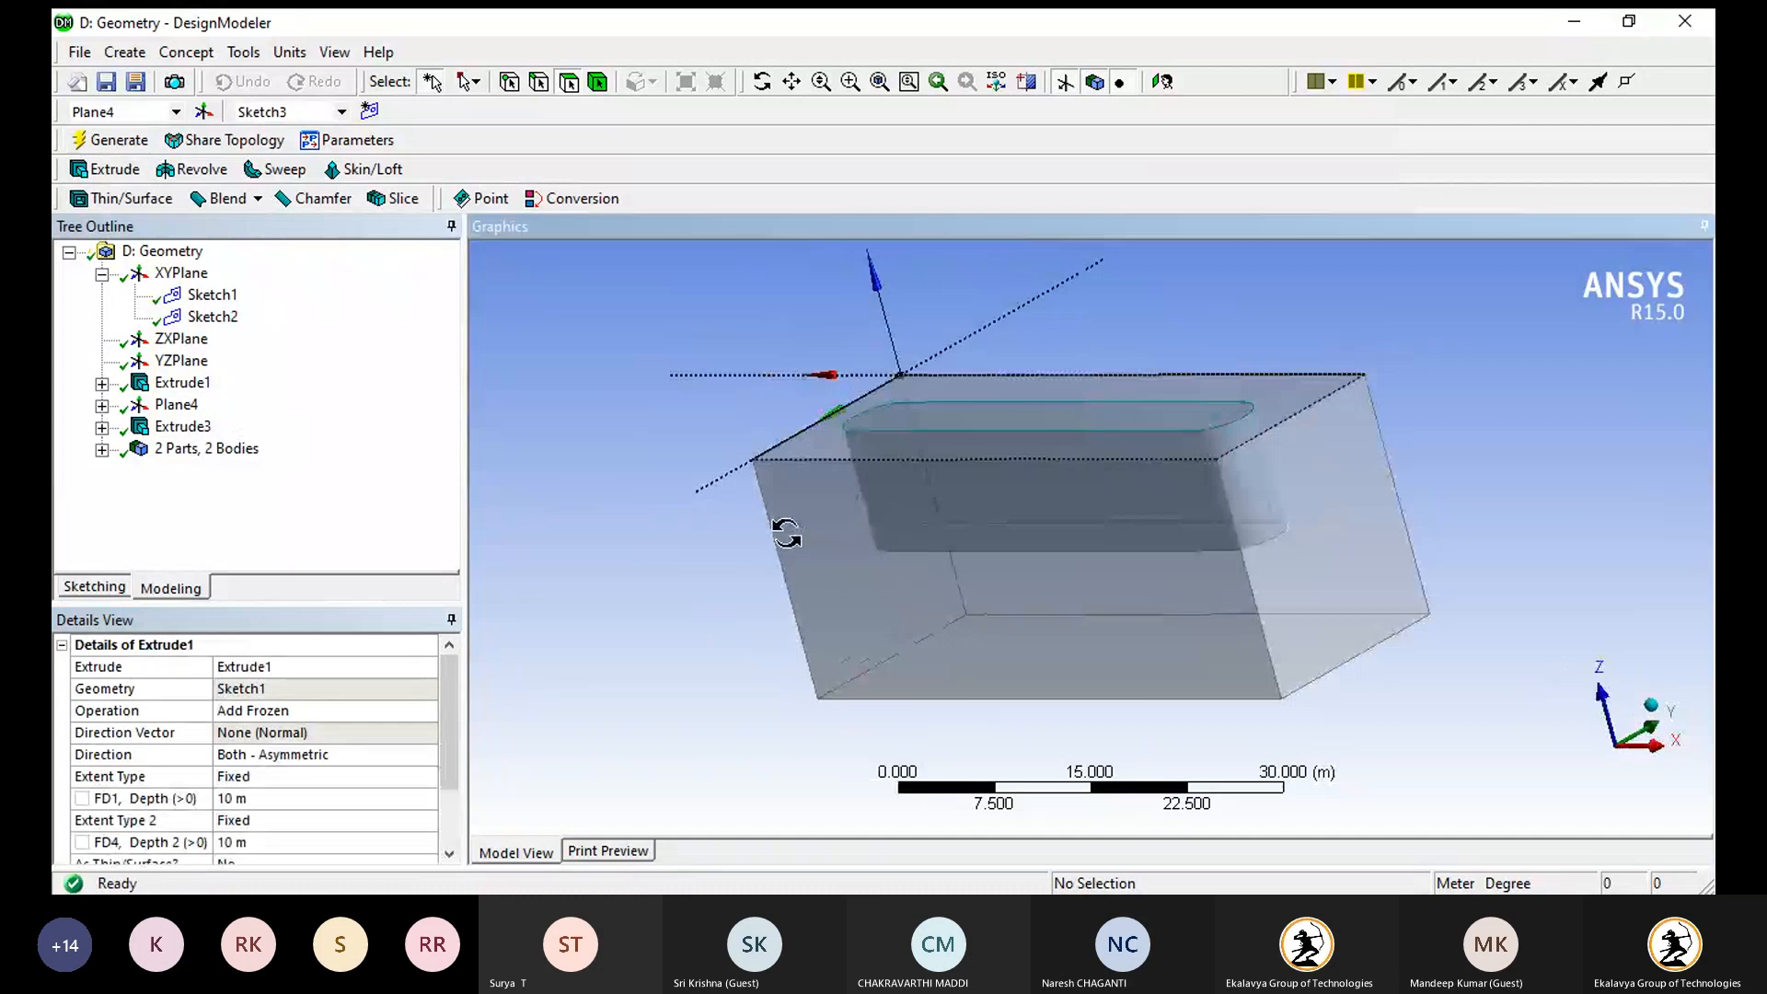
middle_drag(786, 533, 868, 586)
click(355, 716)
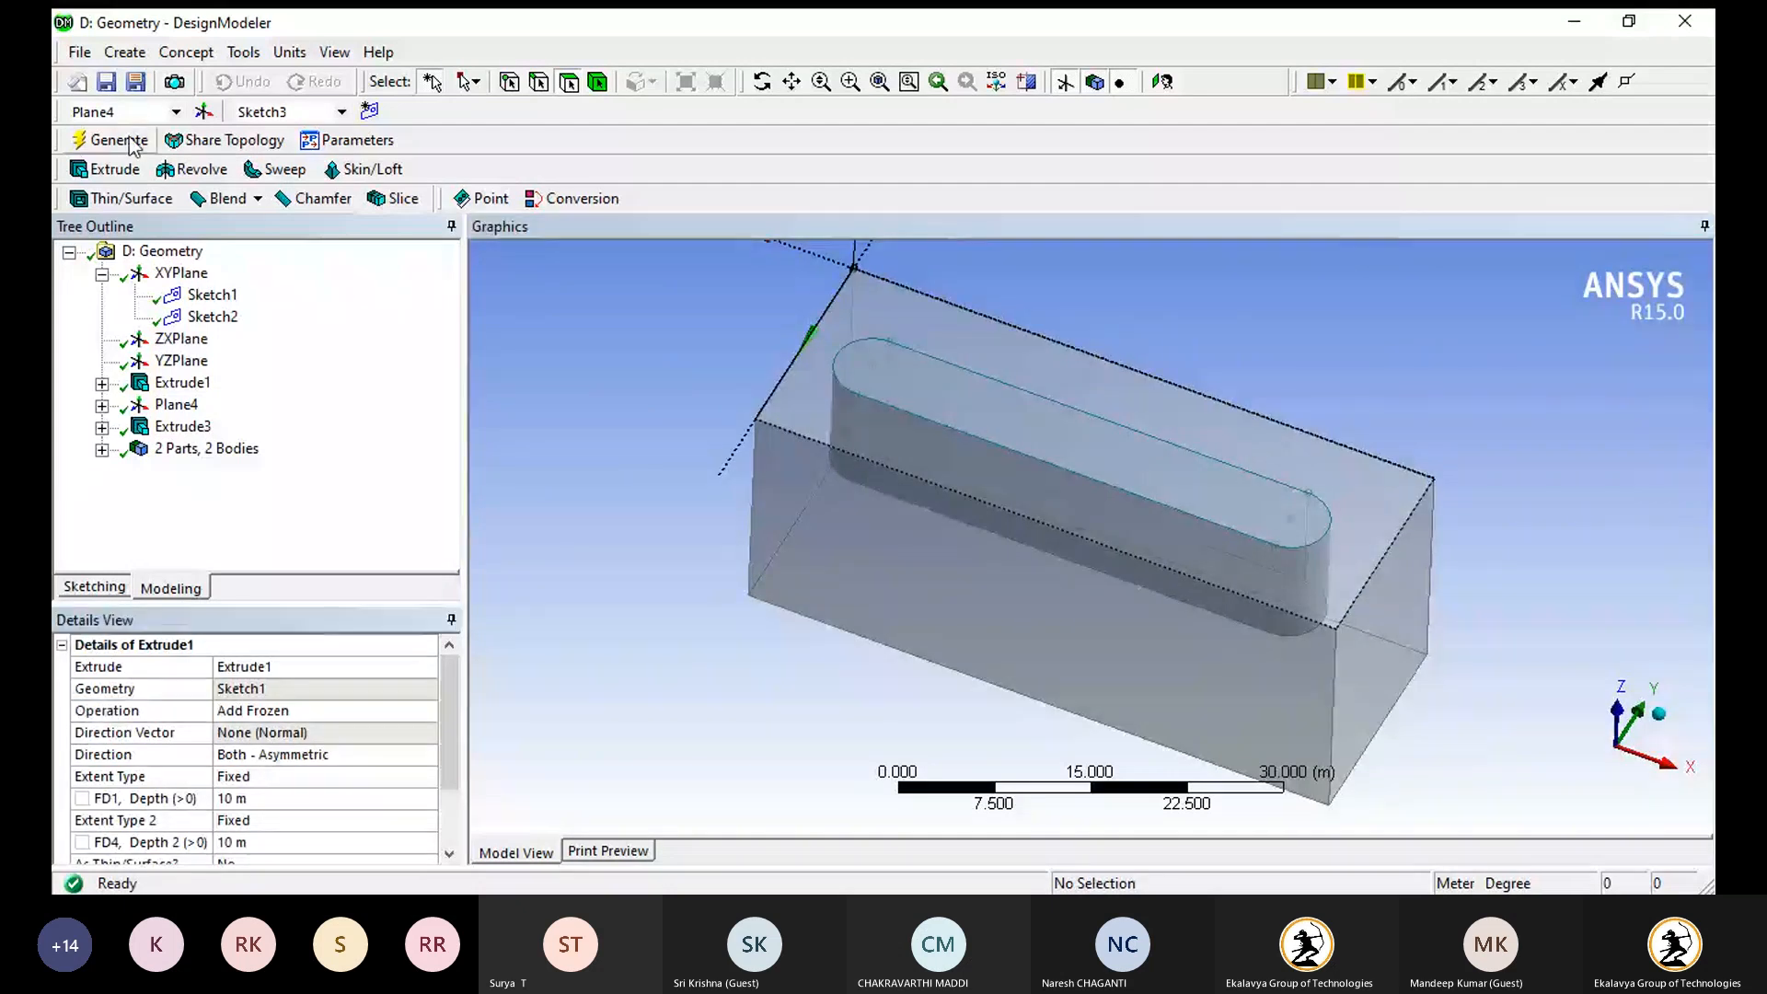
- Set the oval extrusion's operation to Slice Material, regenerate it, and inspect the bodies from another angle
click(188, 426)
click(333, 714)
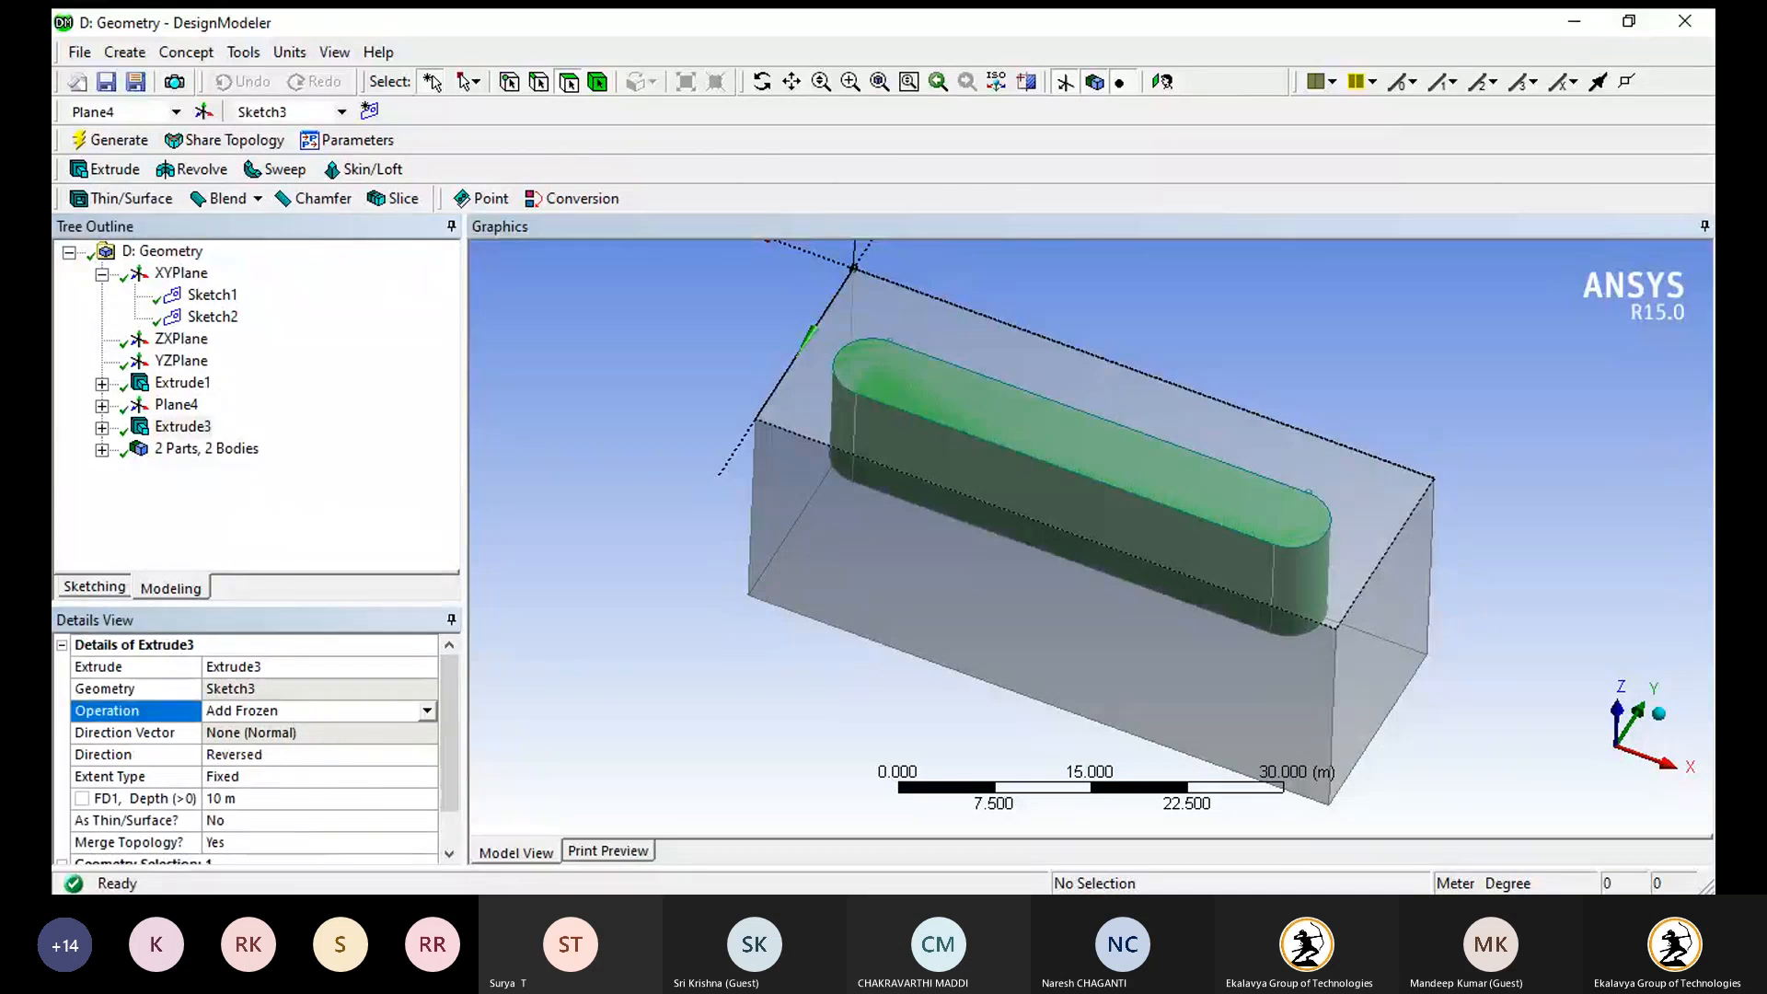
click(357, 758)
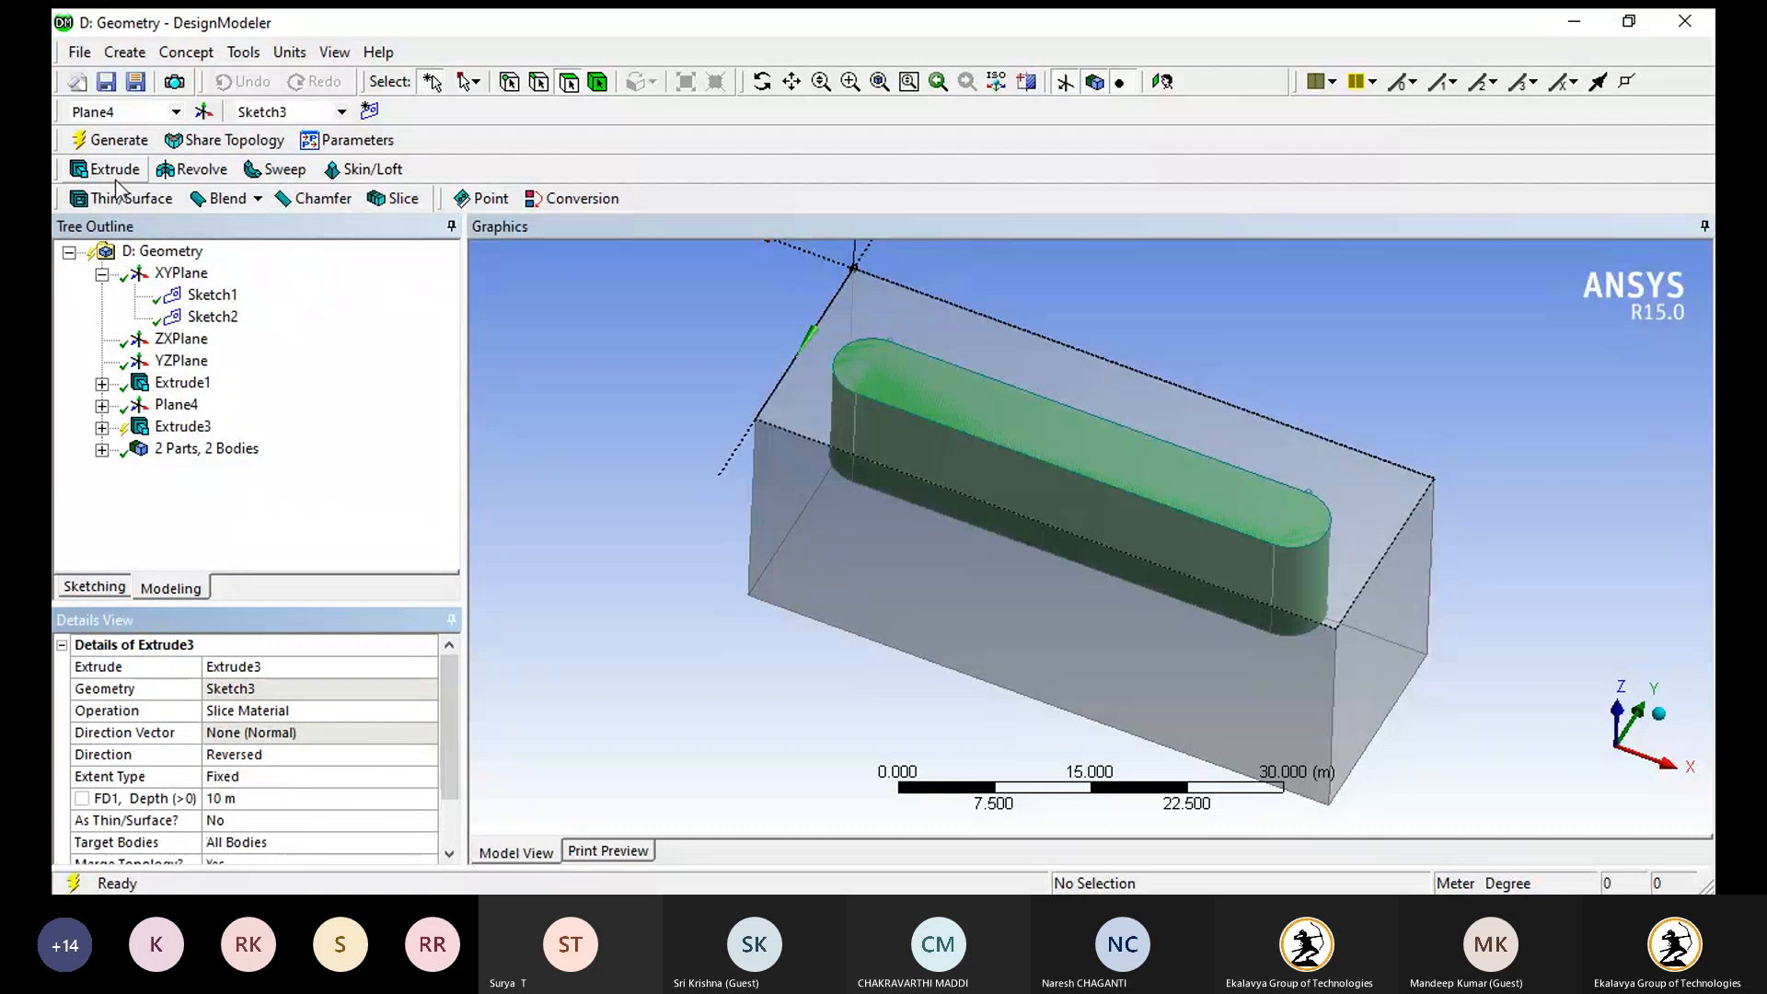
click(112, 140)
middle_drag(820, 581, 859, 590)
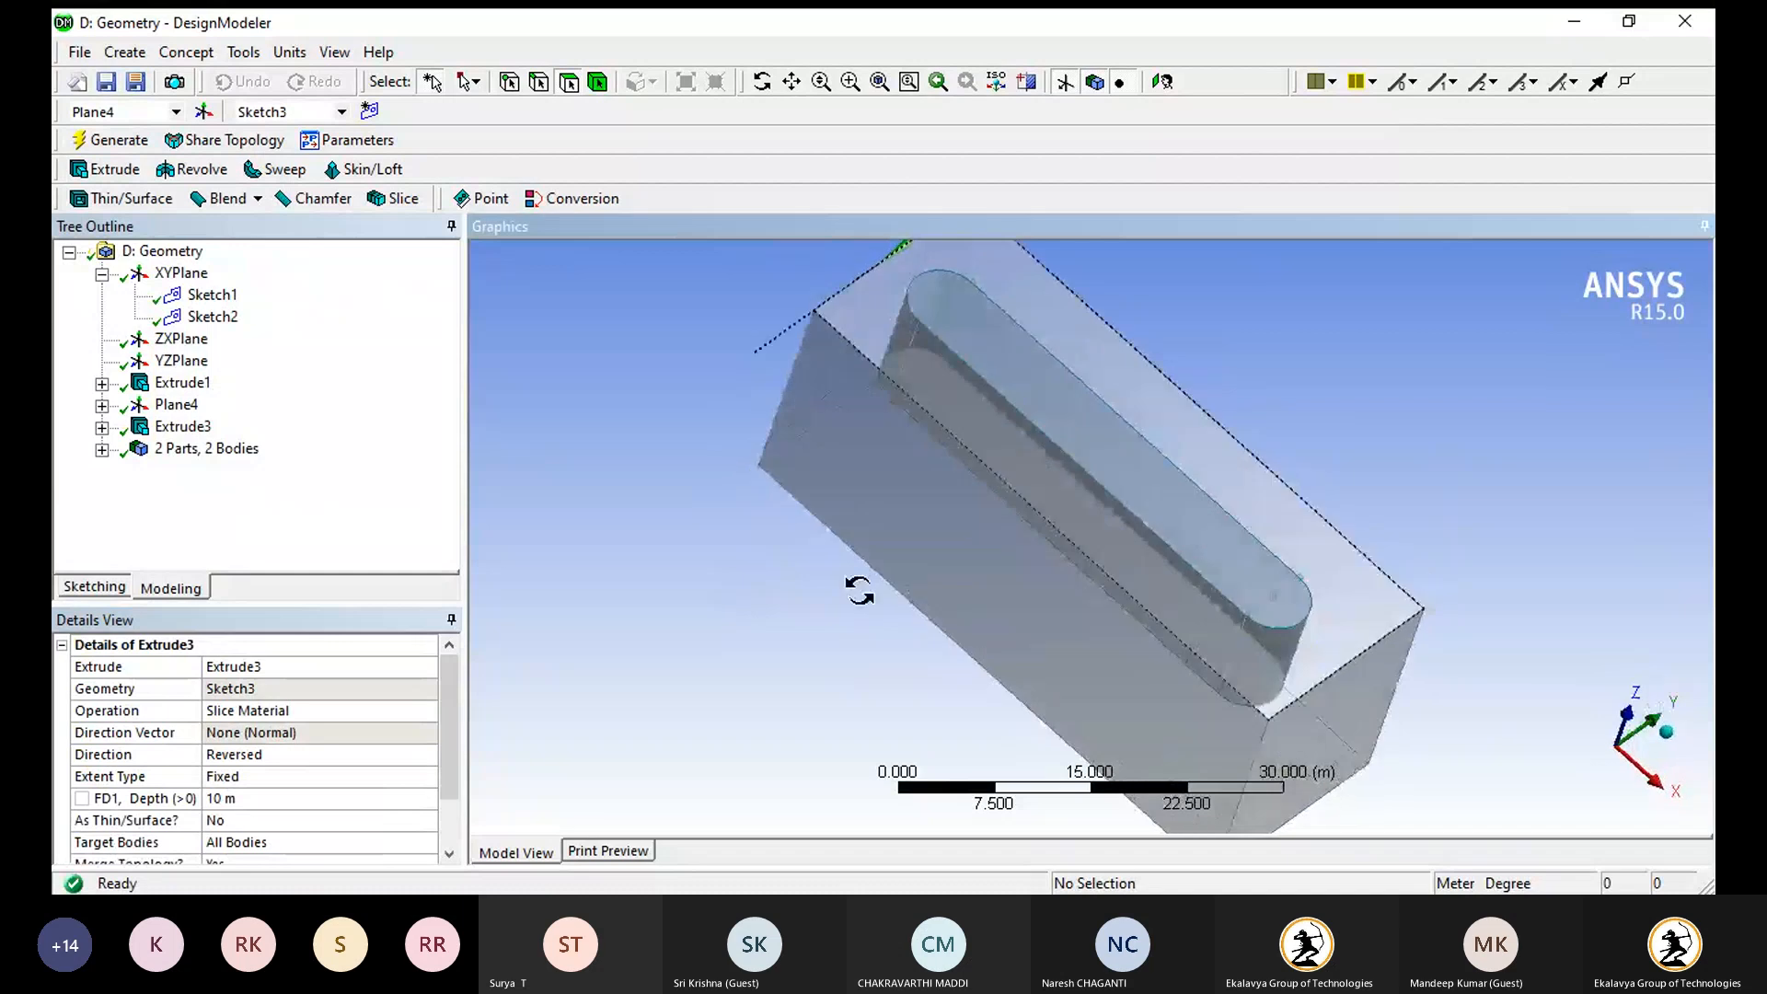
- Set the oval extrusion's operation back to Add Frozen, regenerate it, and highlight the oval body
click(349, 713)
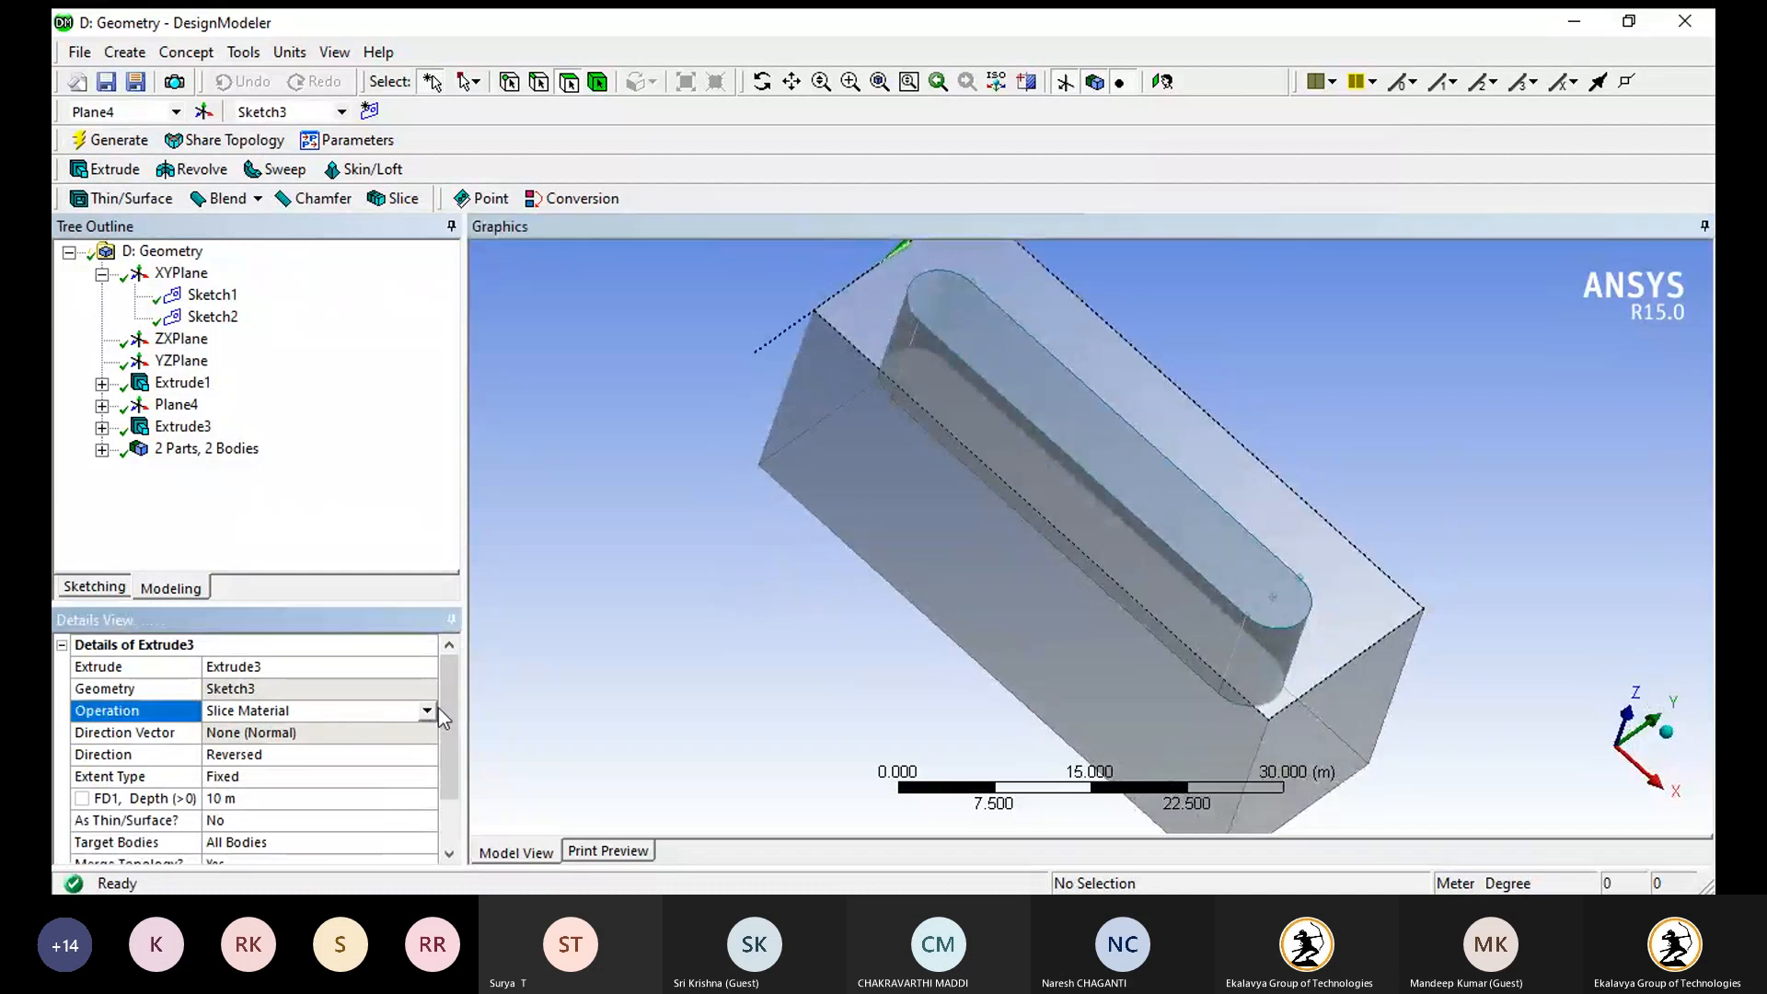
click(429, 711)
click(355, 741)
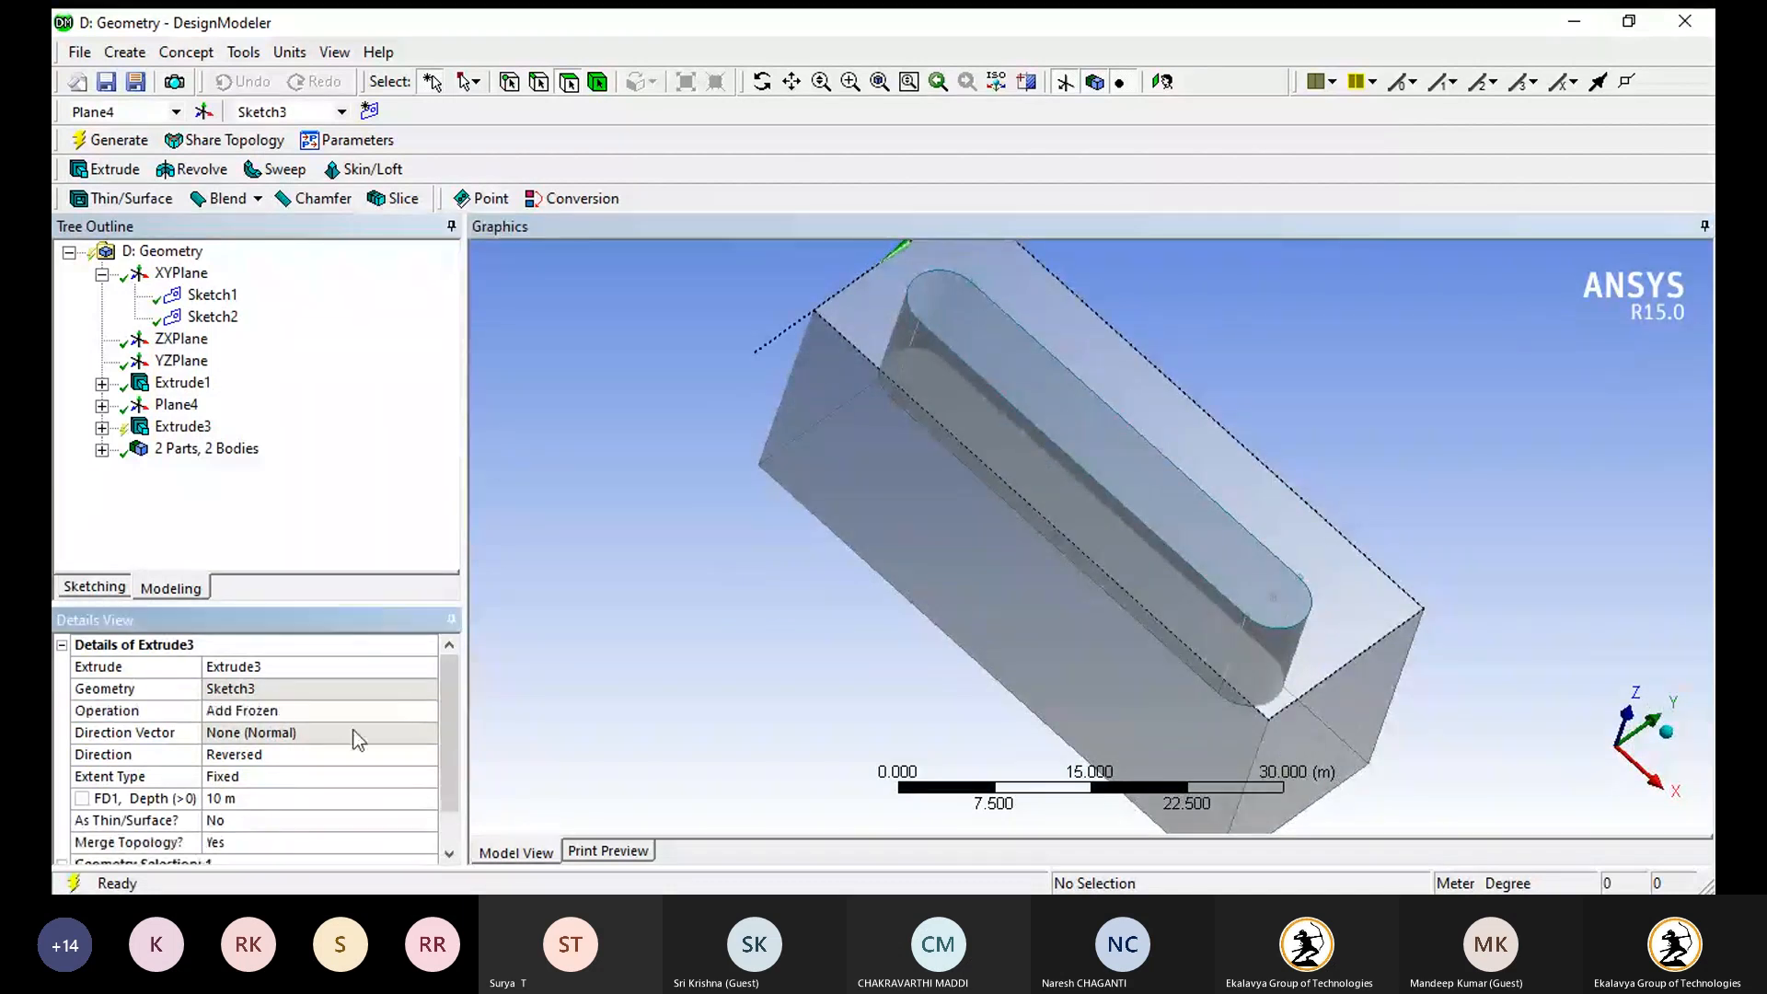
click(120, 141)
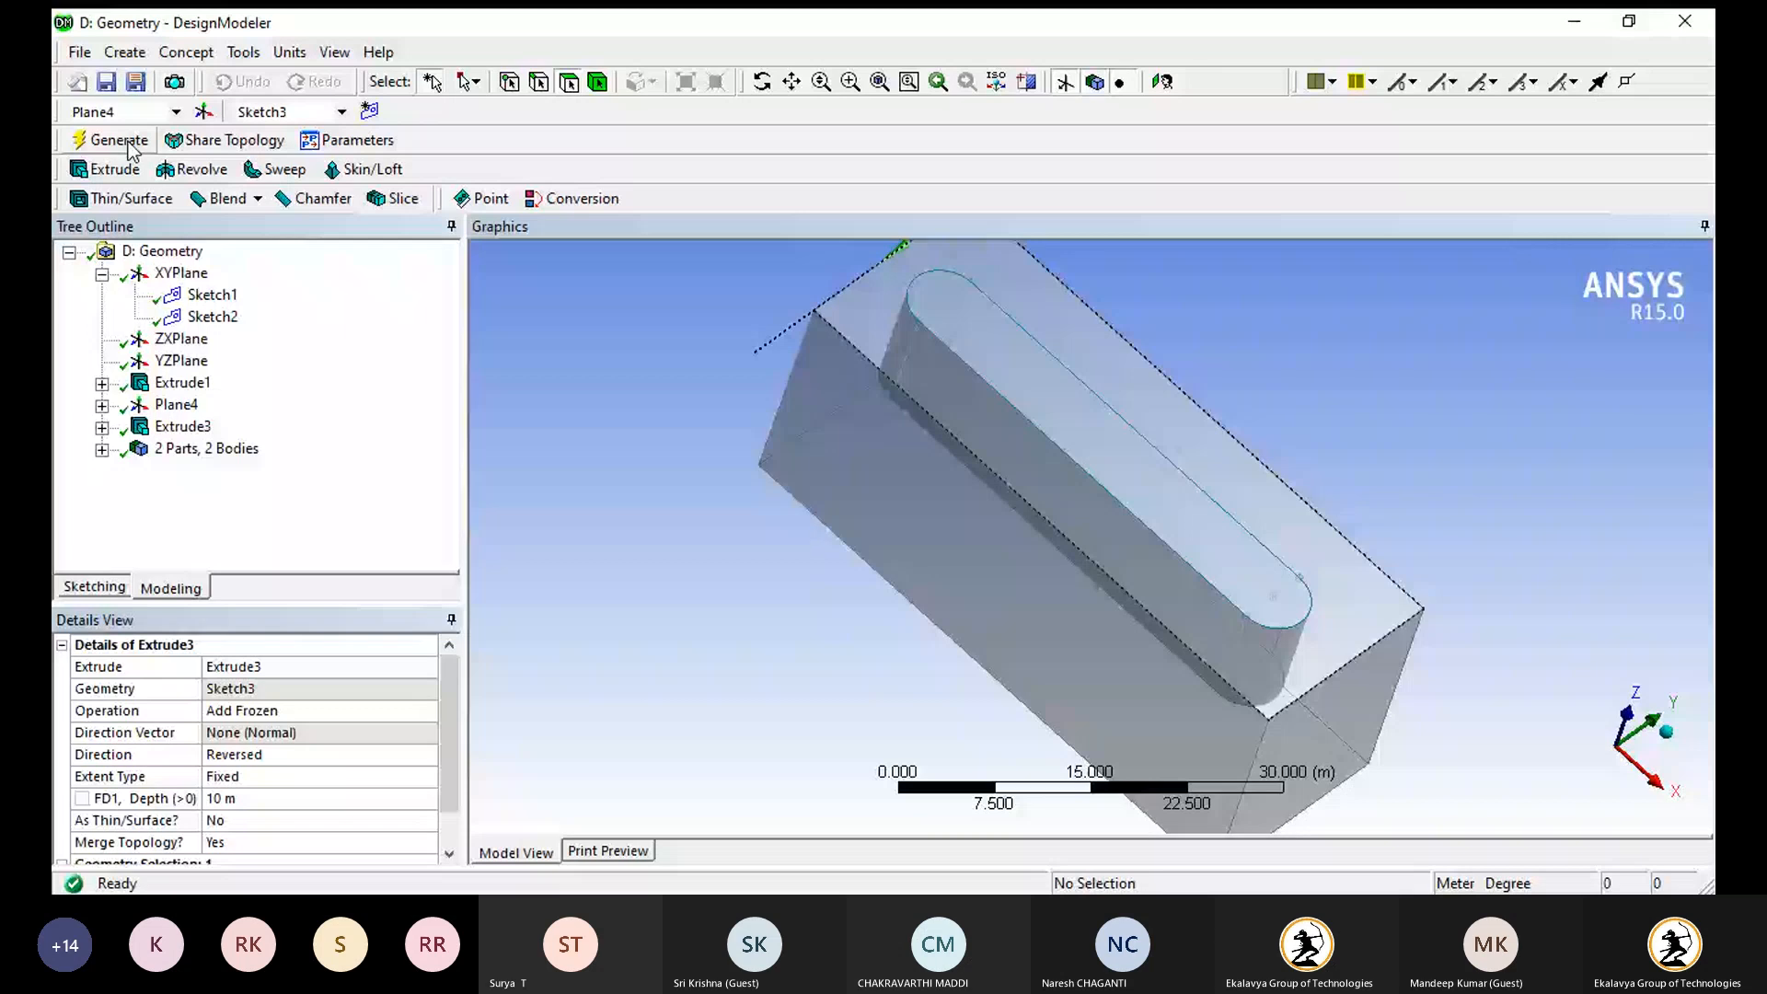
click(195, 429)
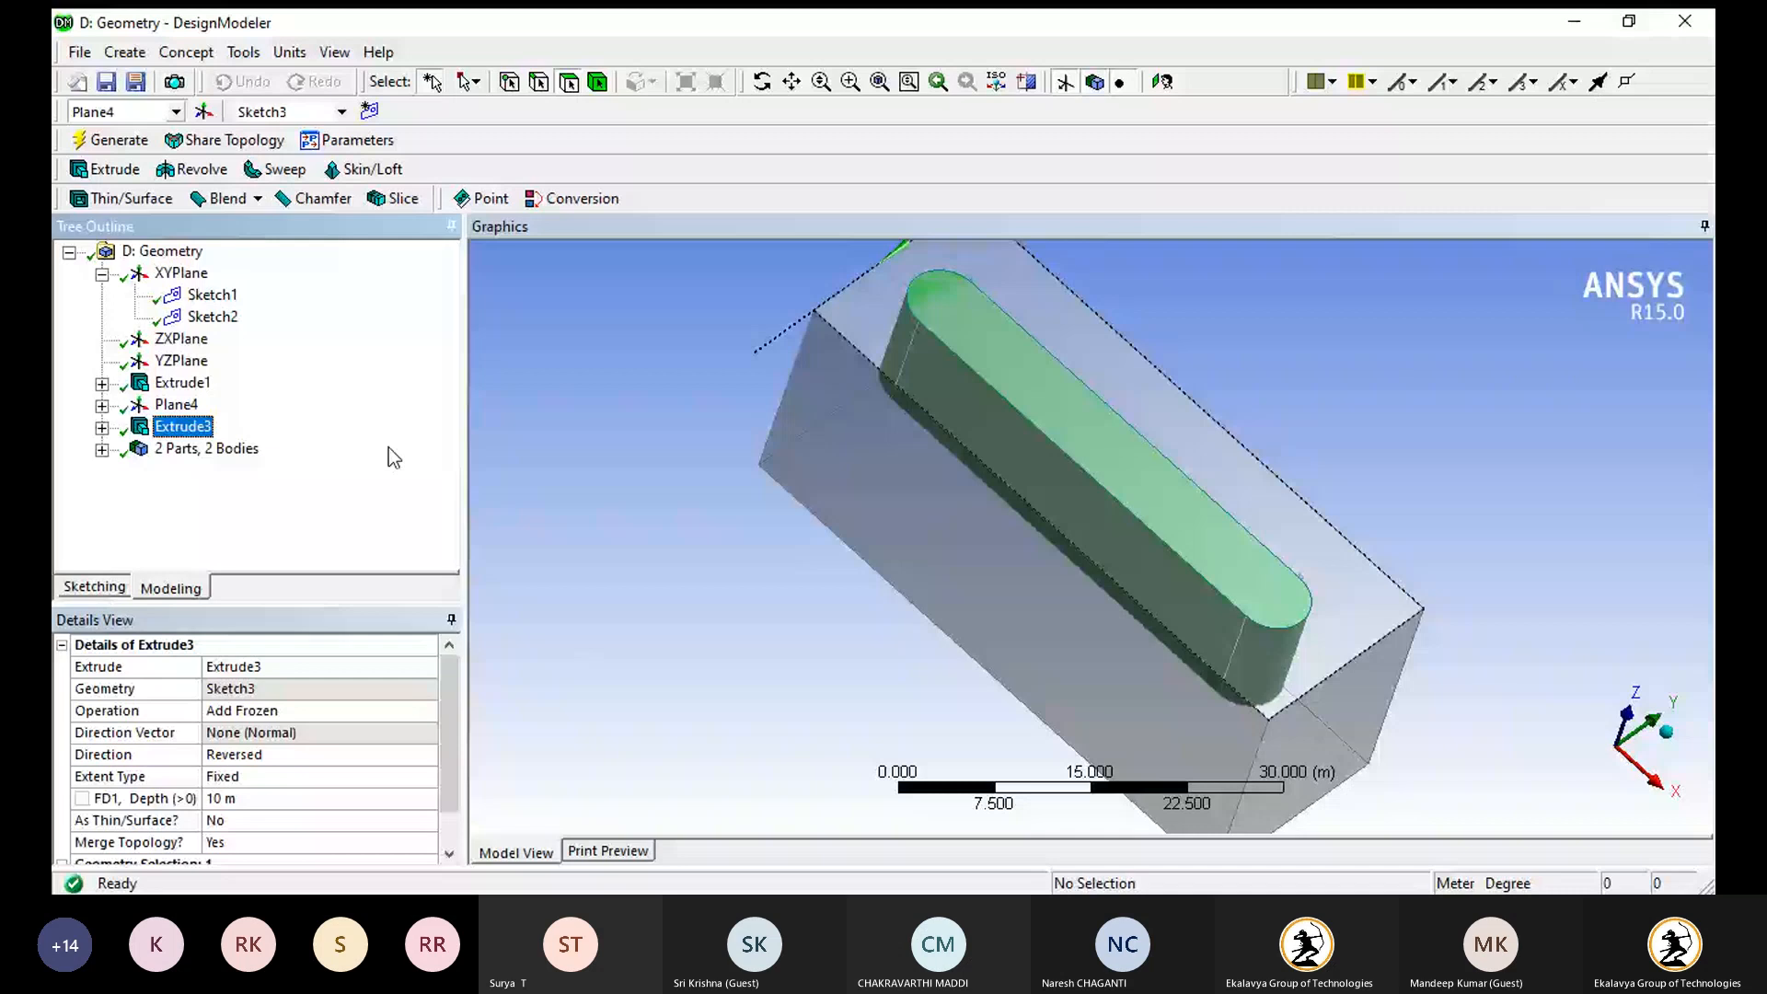
- Close the current model and, in a new geometry, sketch a rectangle about 50 m by 23 m on the XY plane, resting on the horizontal axis
click(1692, 24)
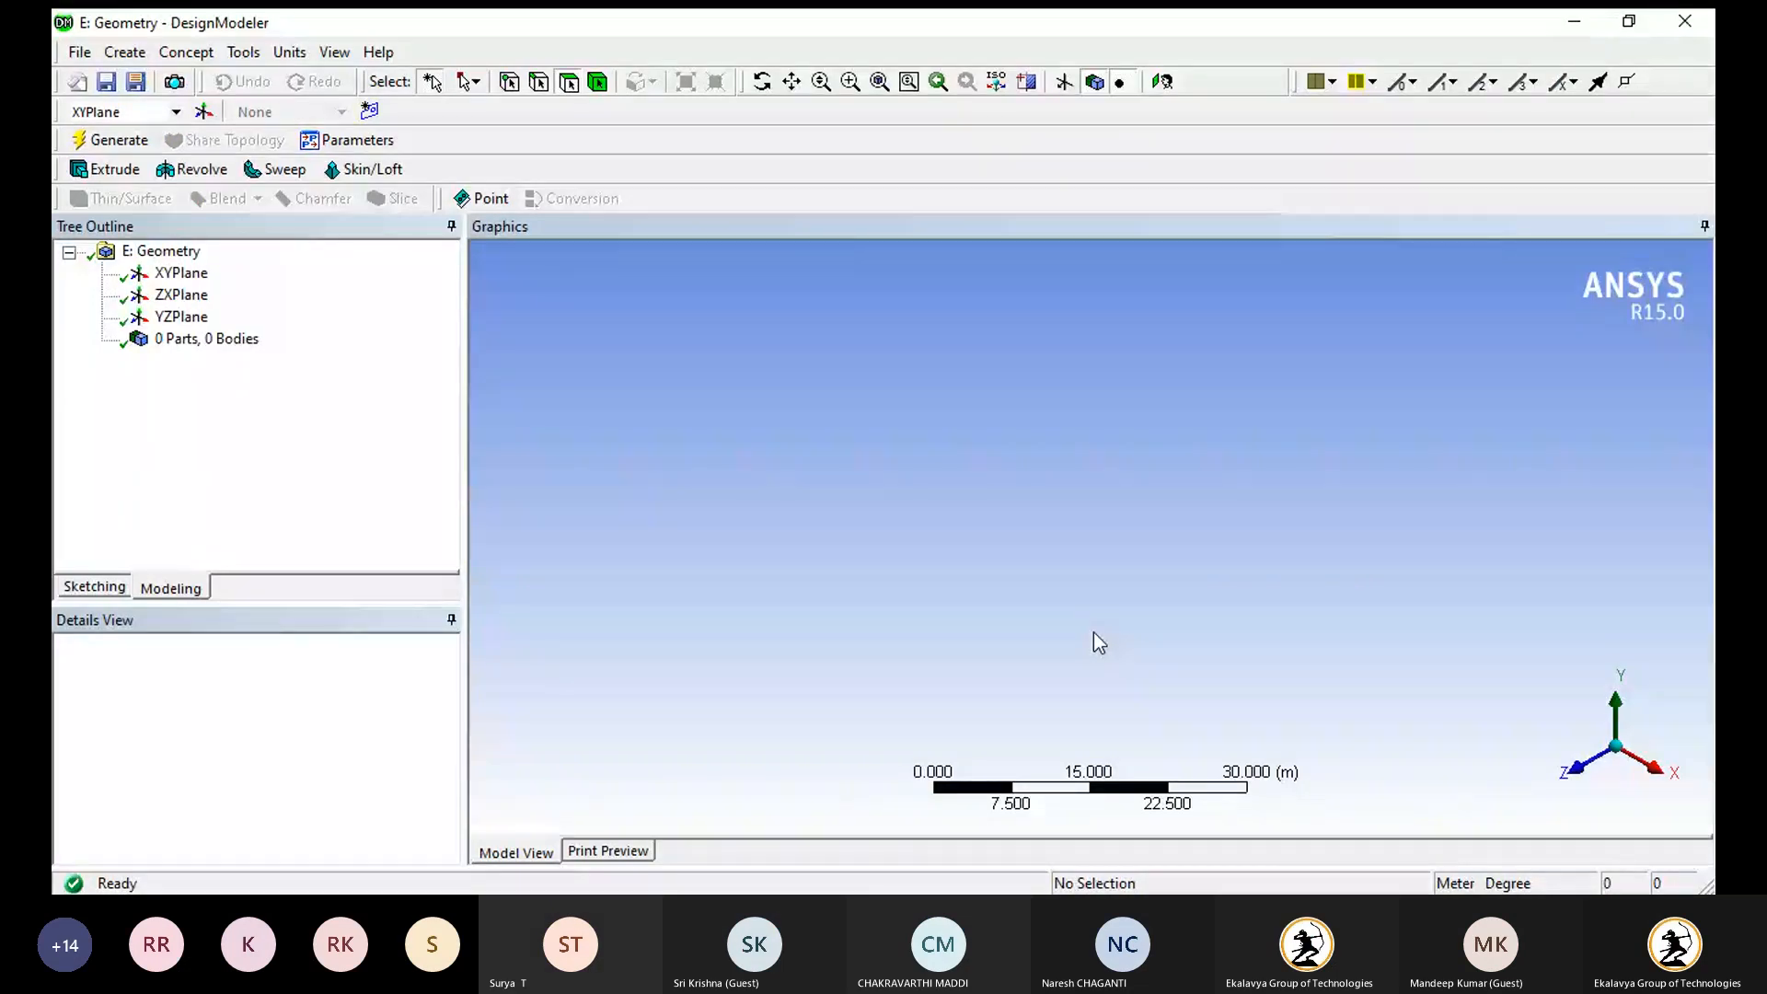
click(181, 273)
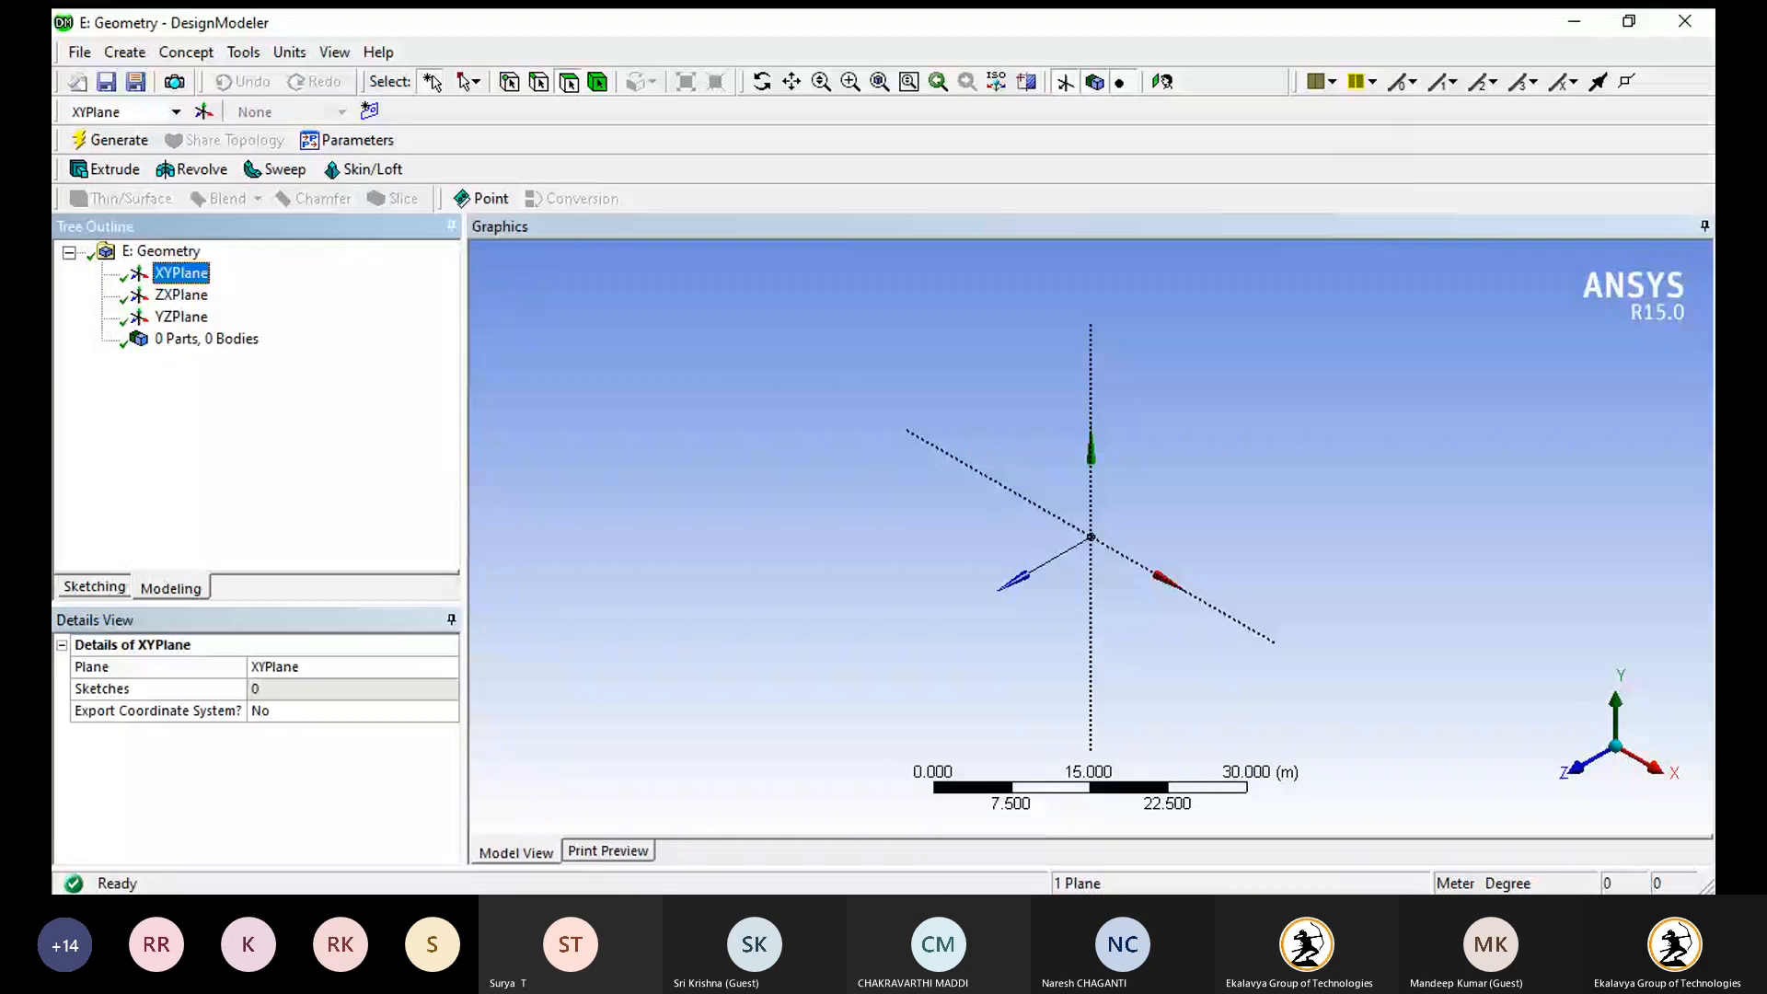
click(1064, 81)
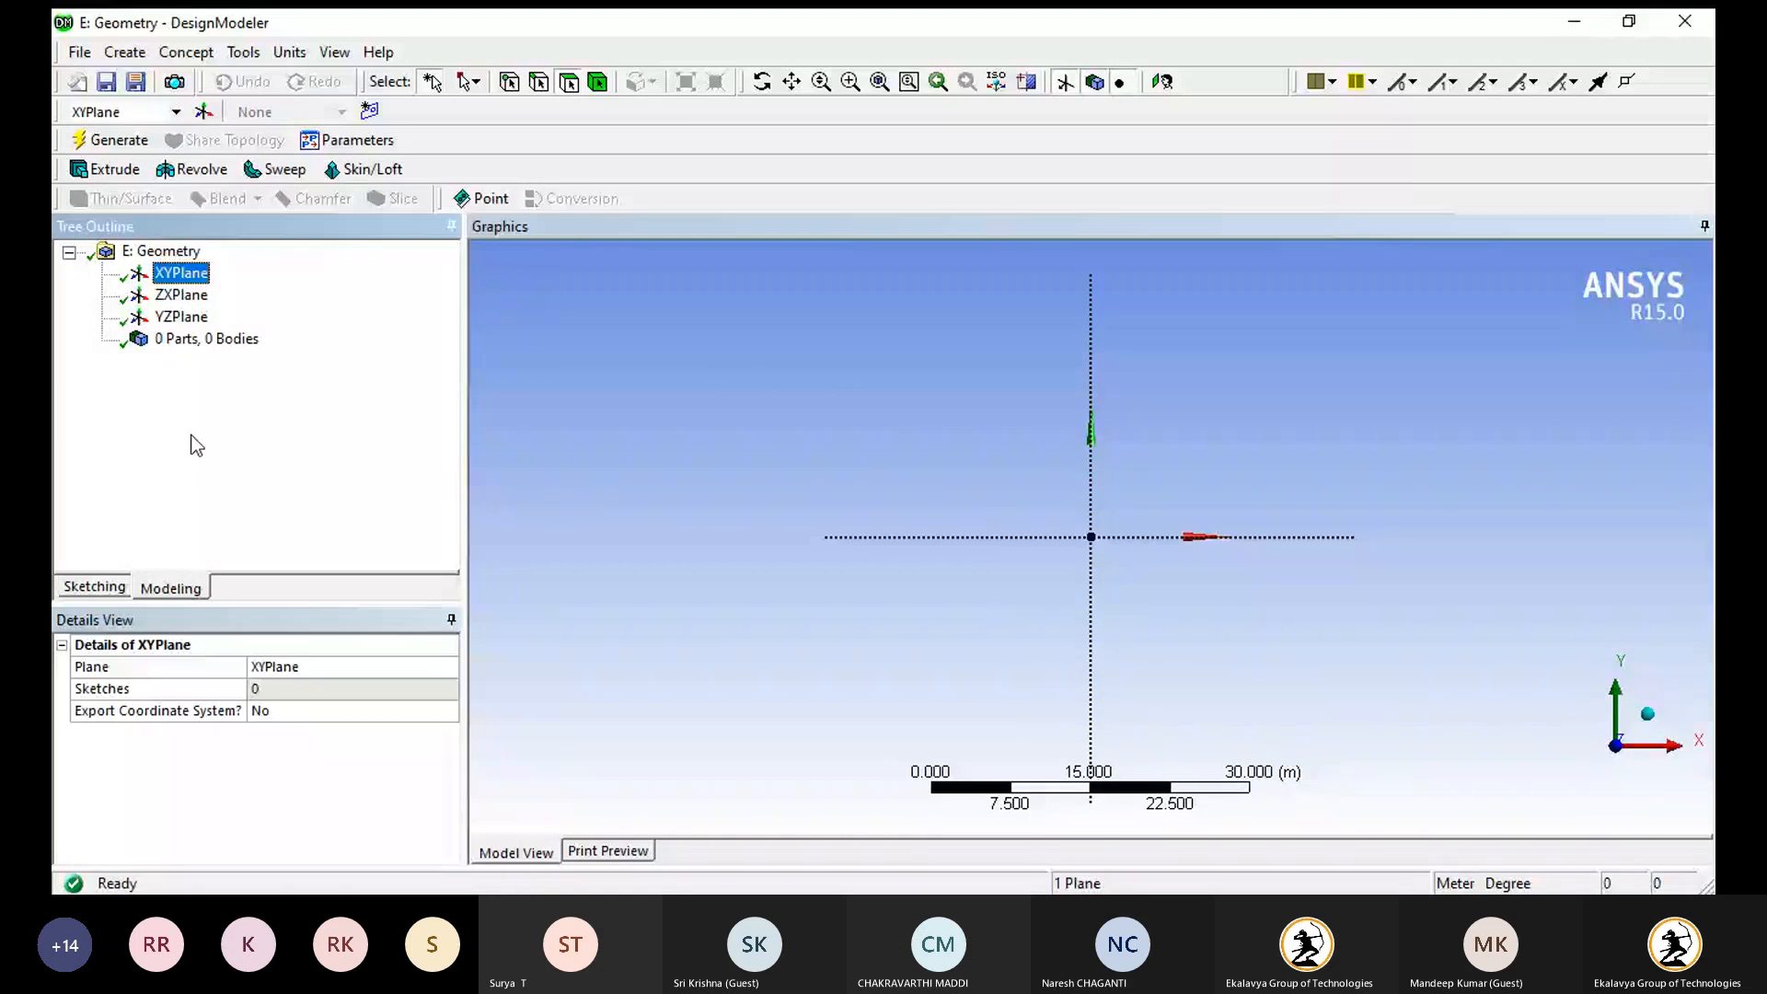
click(94, 587)
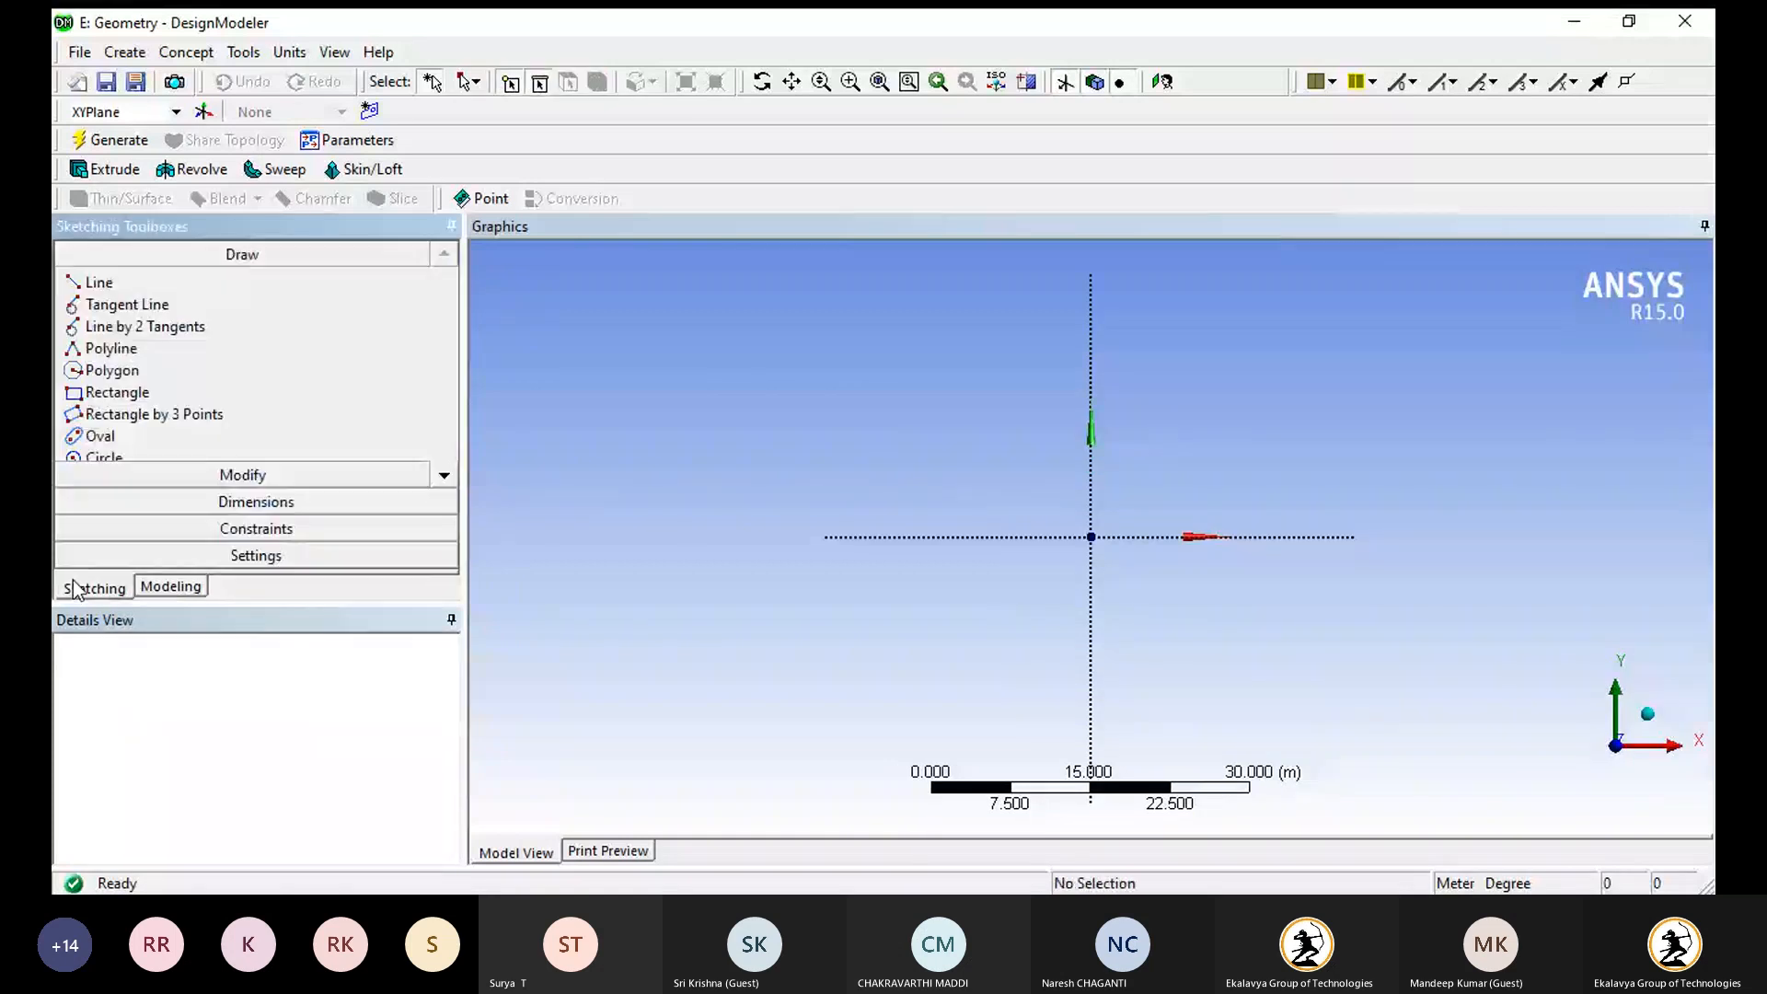
click(104, 394)
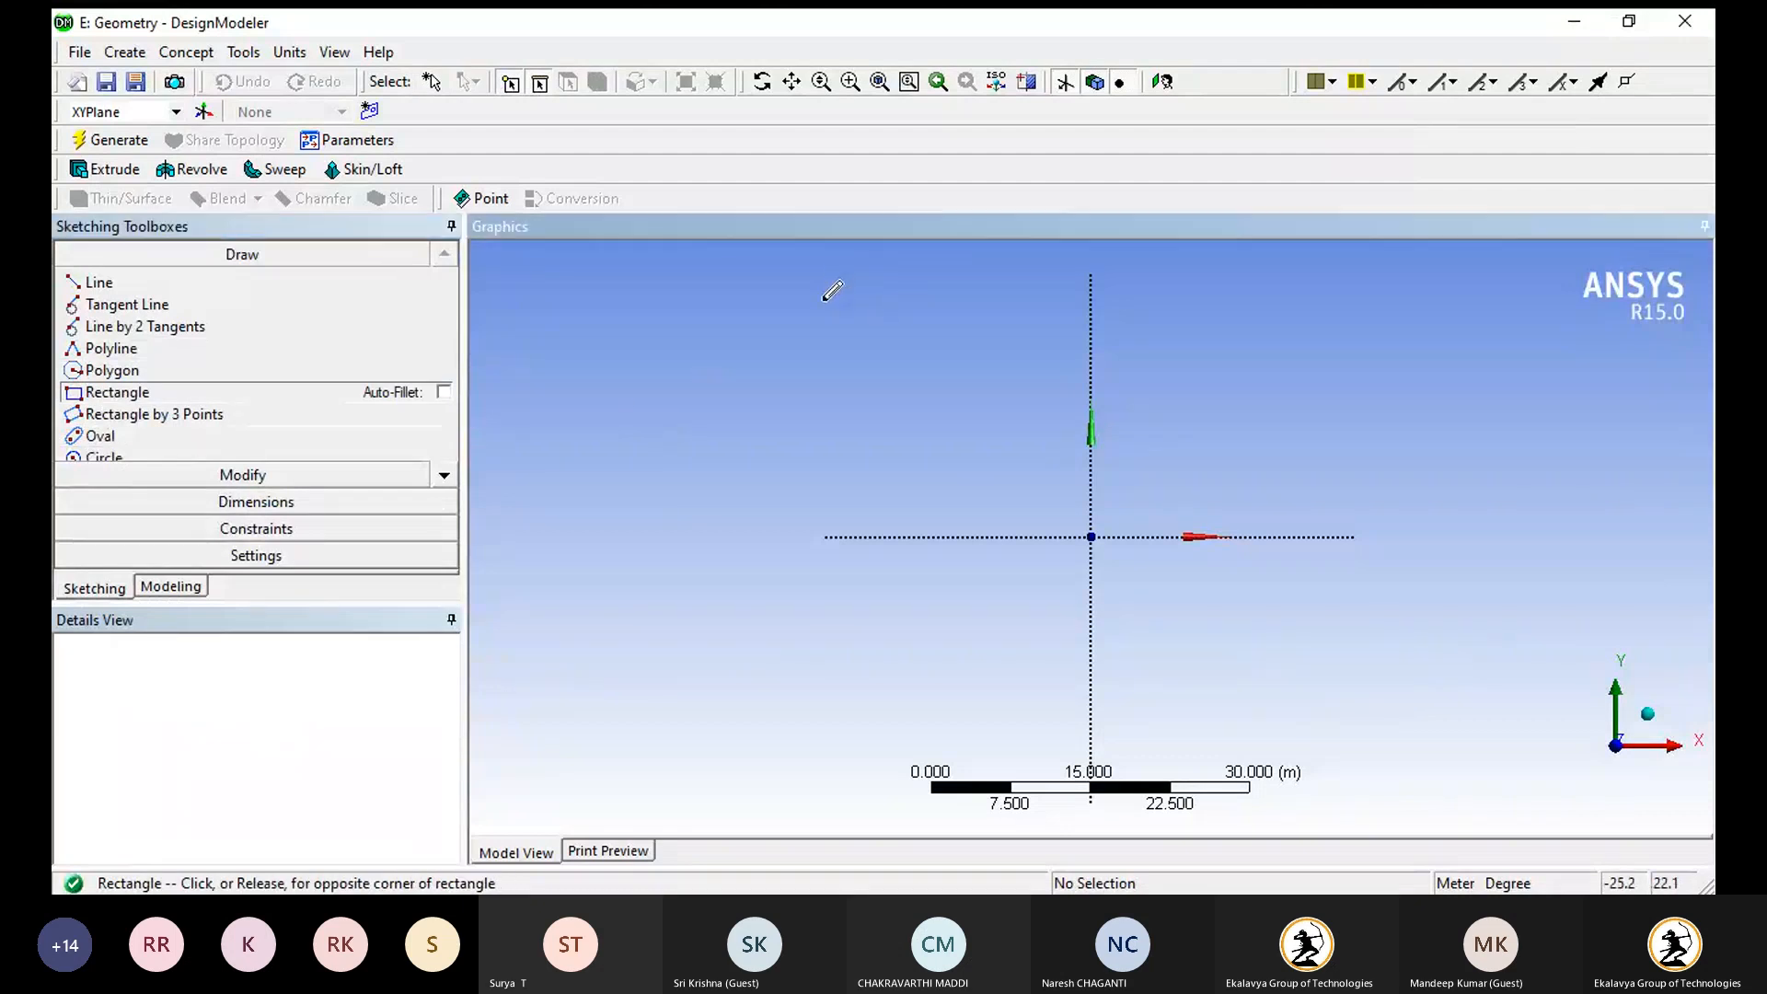
mouse_move(824, 300)
mouse_down()
mouse_move(881, 465)
mouse_move(1185, 538)
mouse_move(1356, 536)
mouse_up()
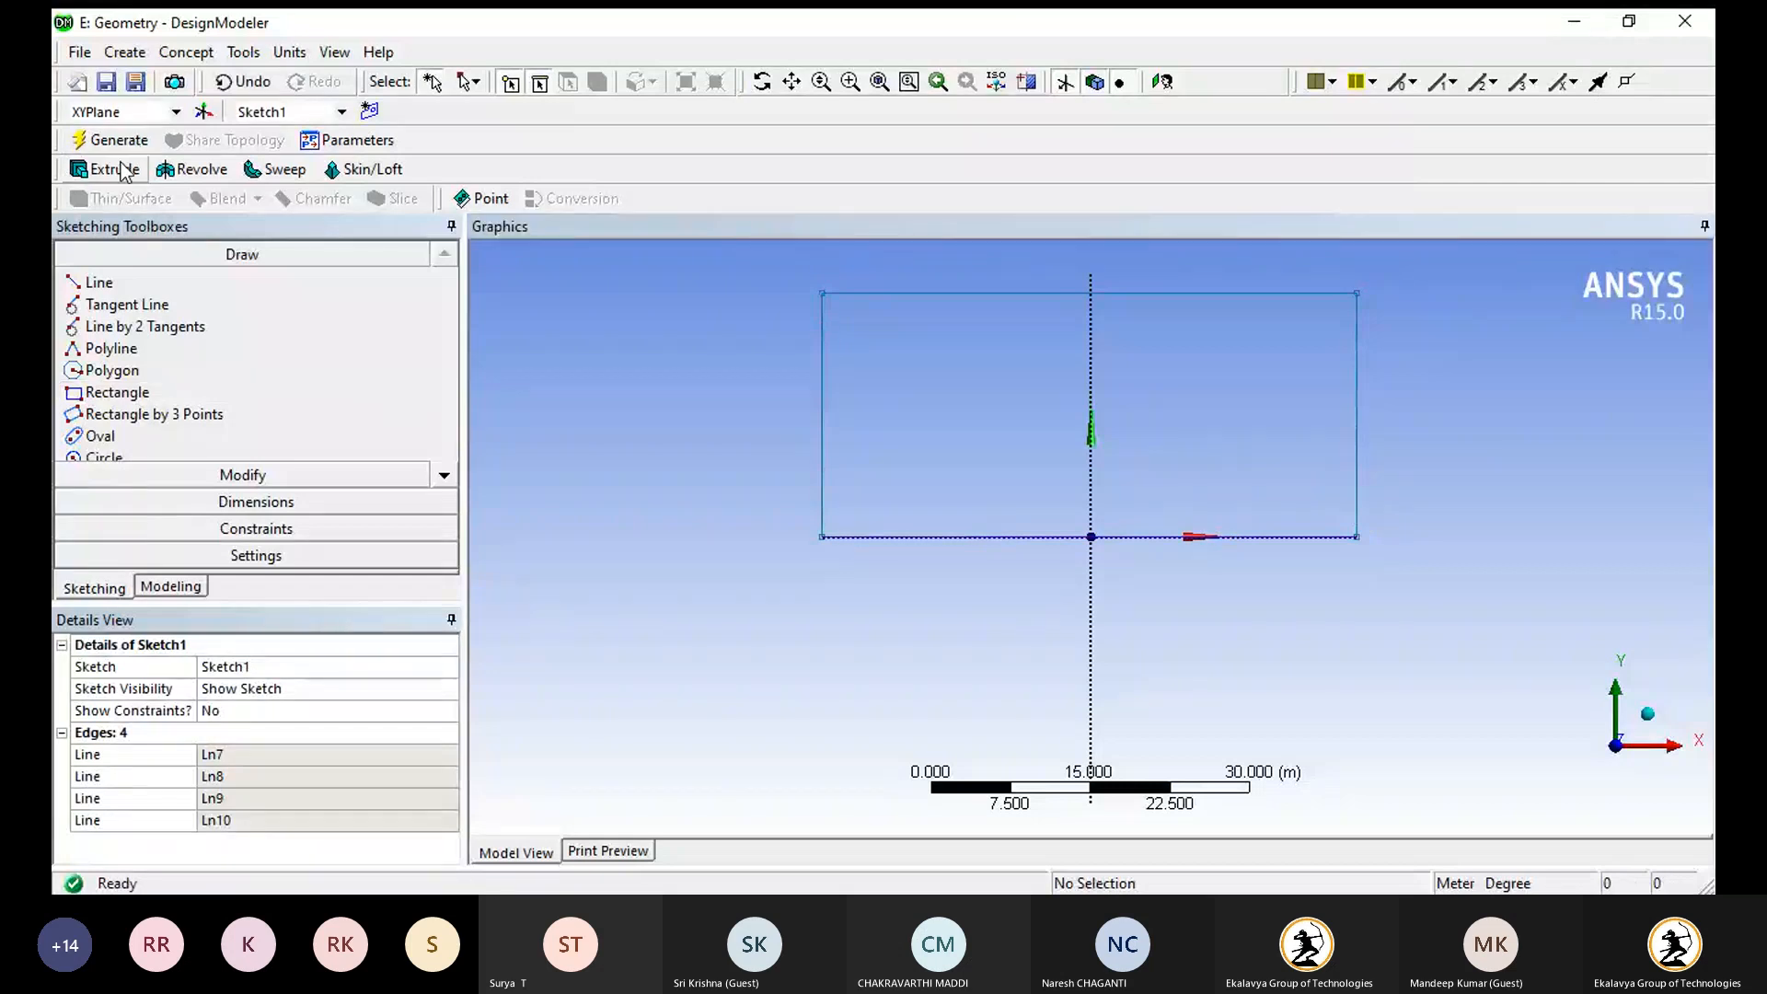
- Extrude the rectangle sketch 15 m with the direction set to Both - Symmetric and generate the block
click(109, 170)
mouse_move(780, 460)
middle_down()
mouse_move(699, 454)
mouse_move(566, 403)
mouse_move(527, 400)
mouse_move(520, 428)
middle_up()
click(259, 688)
click(274, 794)
text(15)
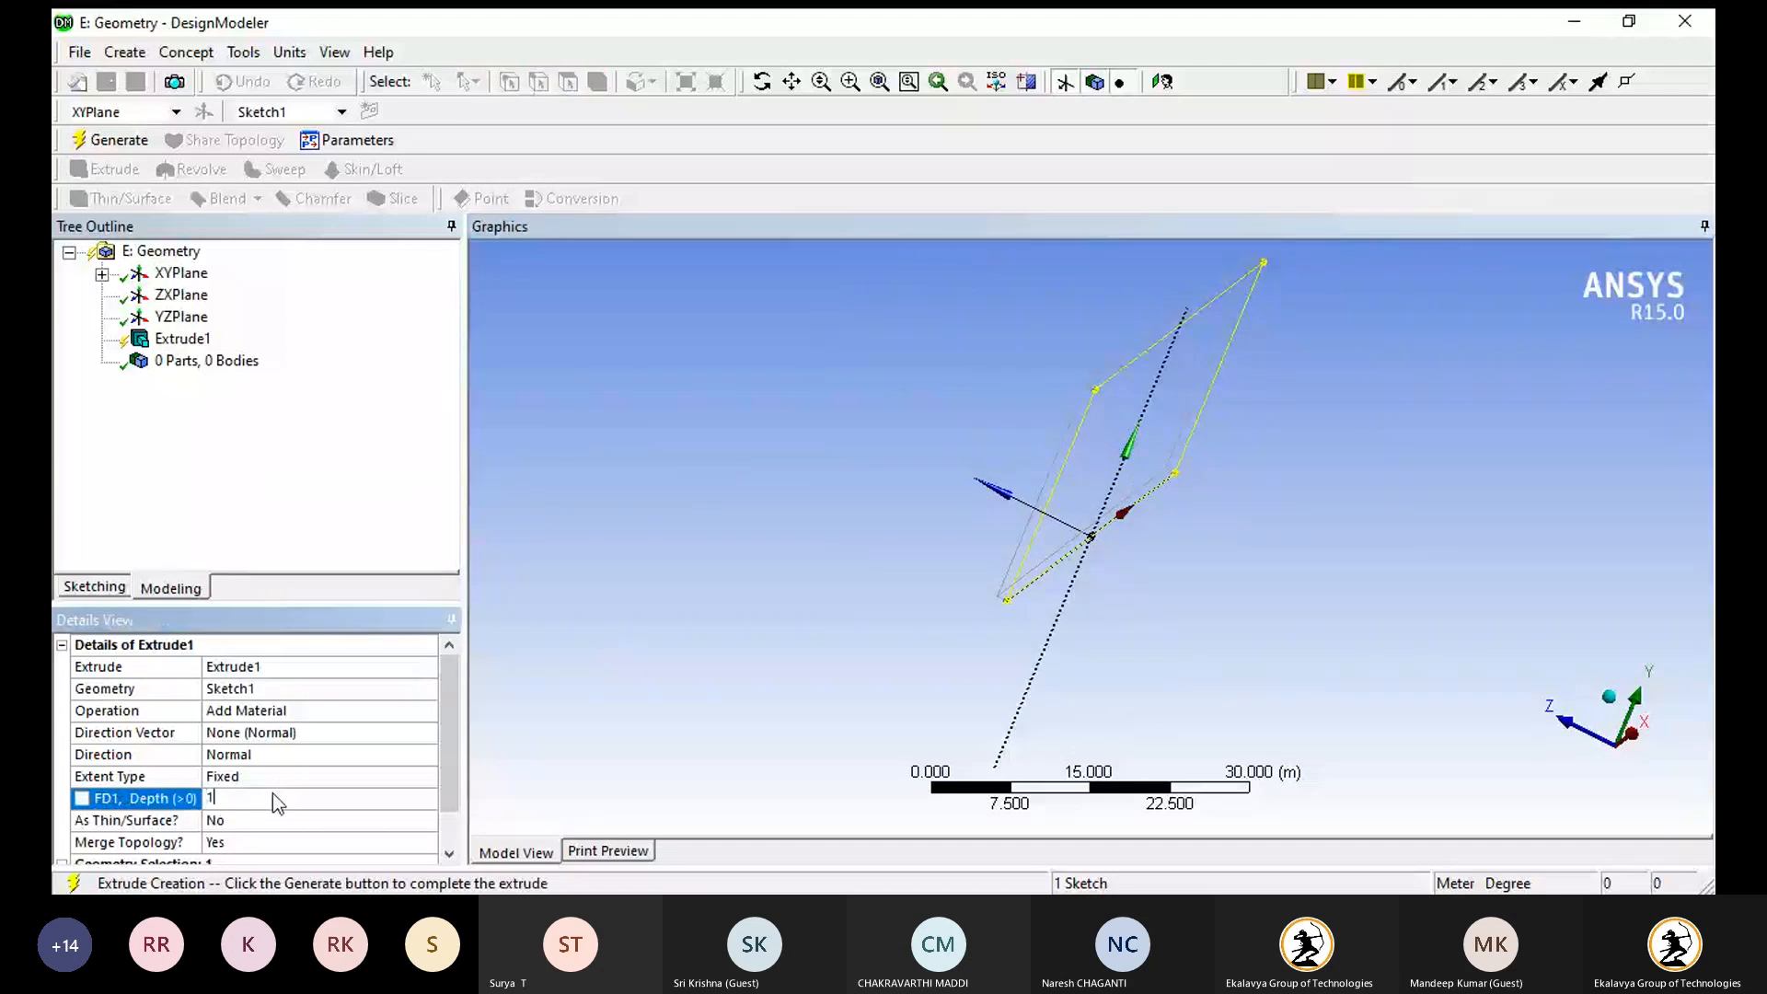
key(Return)
click(345, 751)
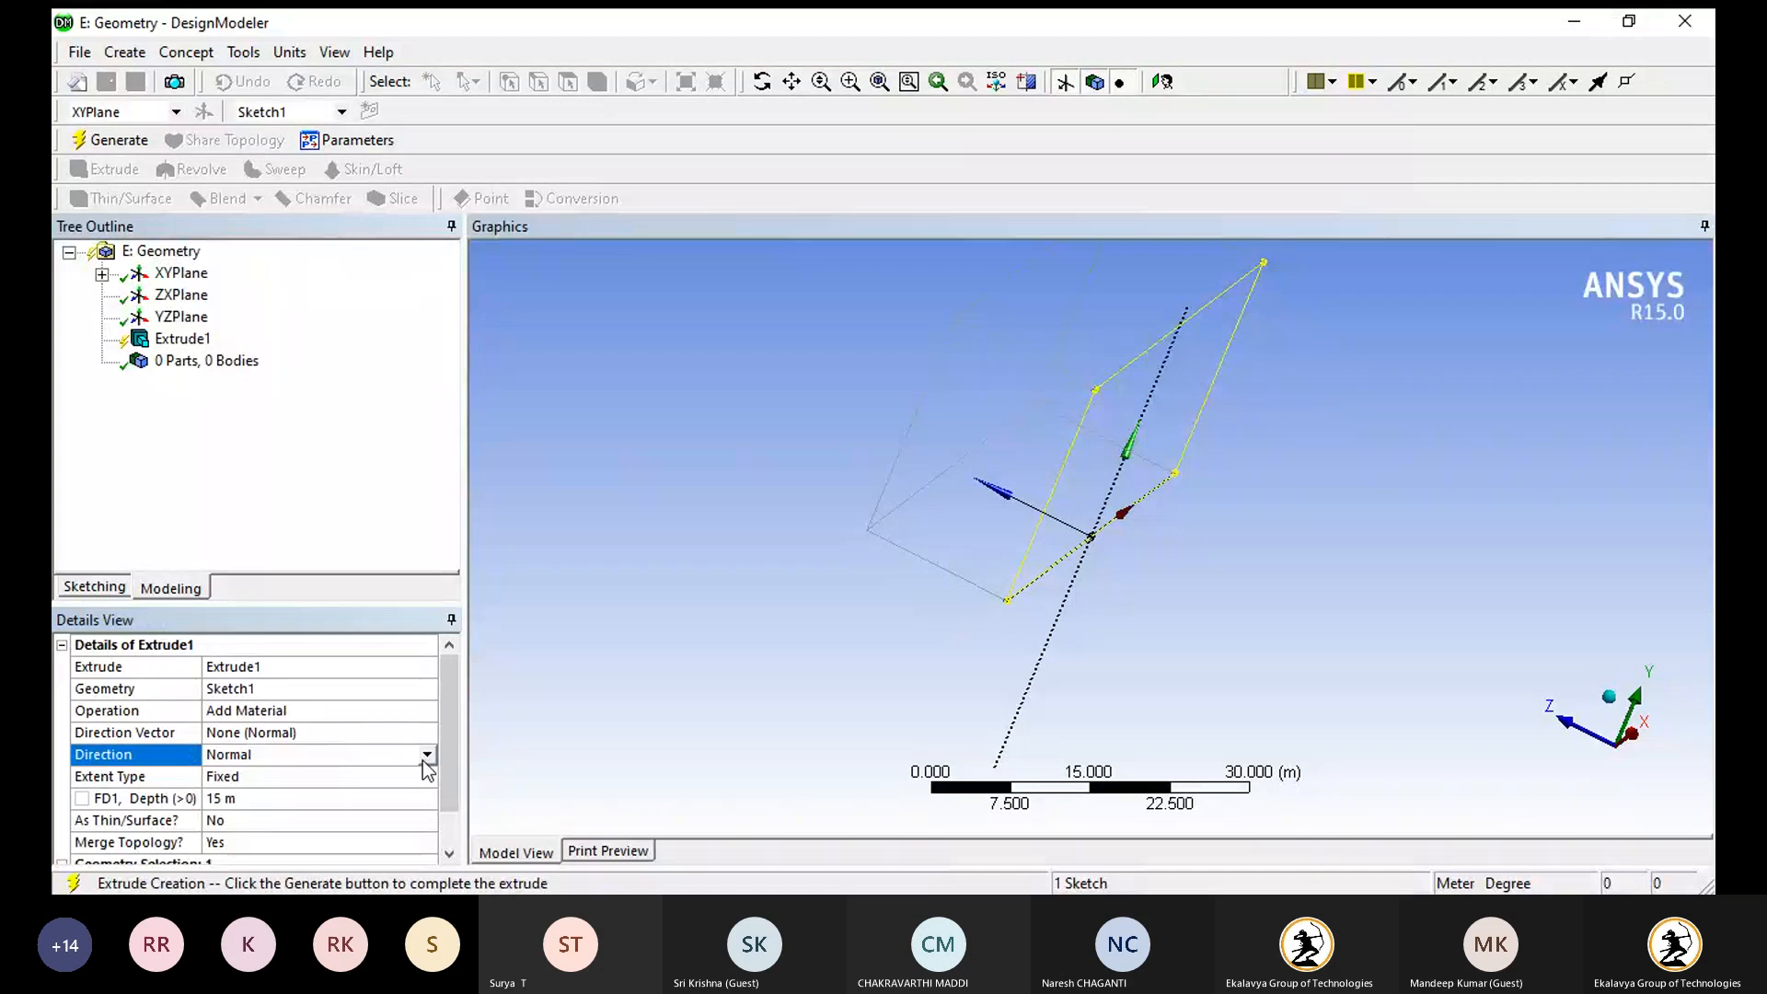
click(427, 754)
click(350, 812)
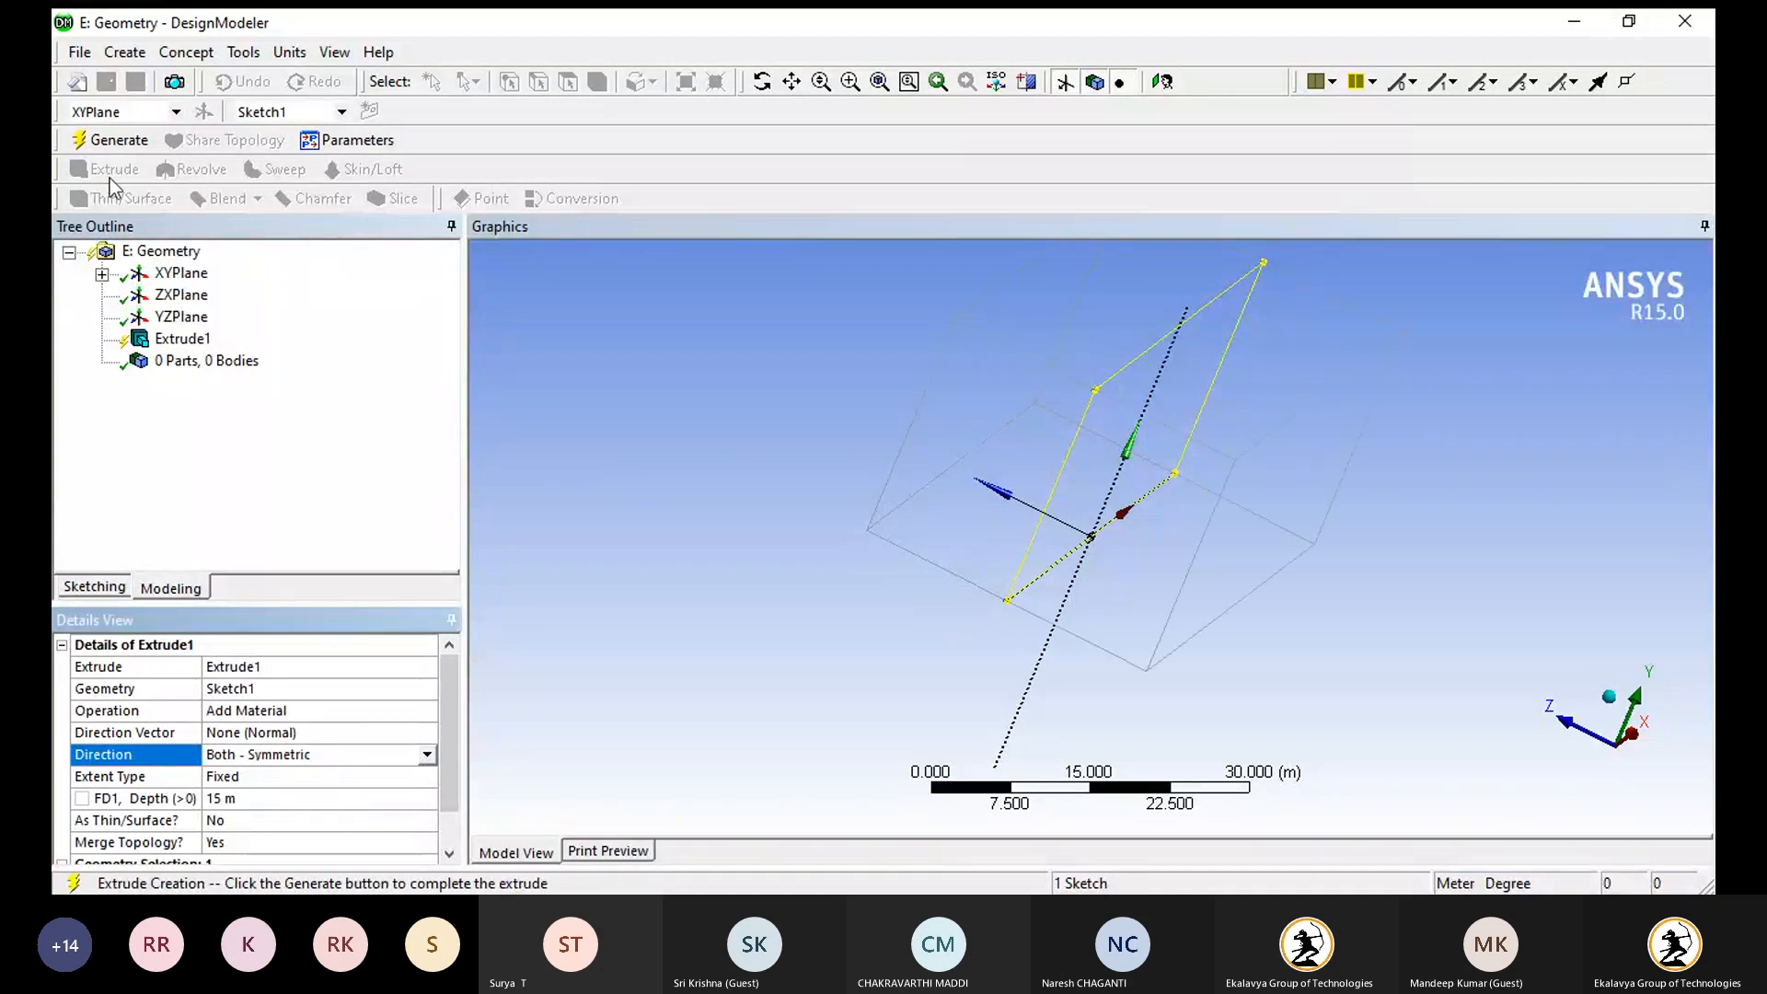
click(112, 140)
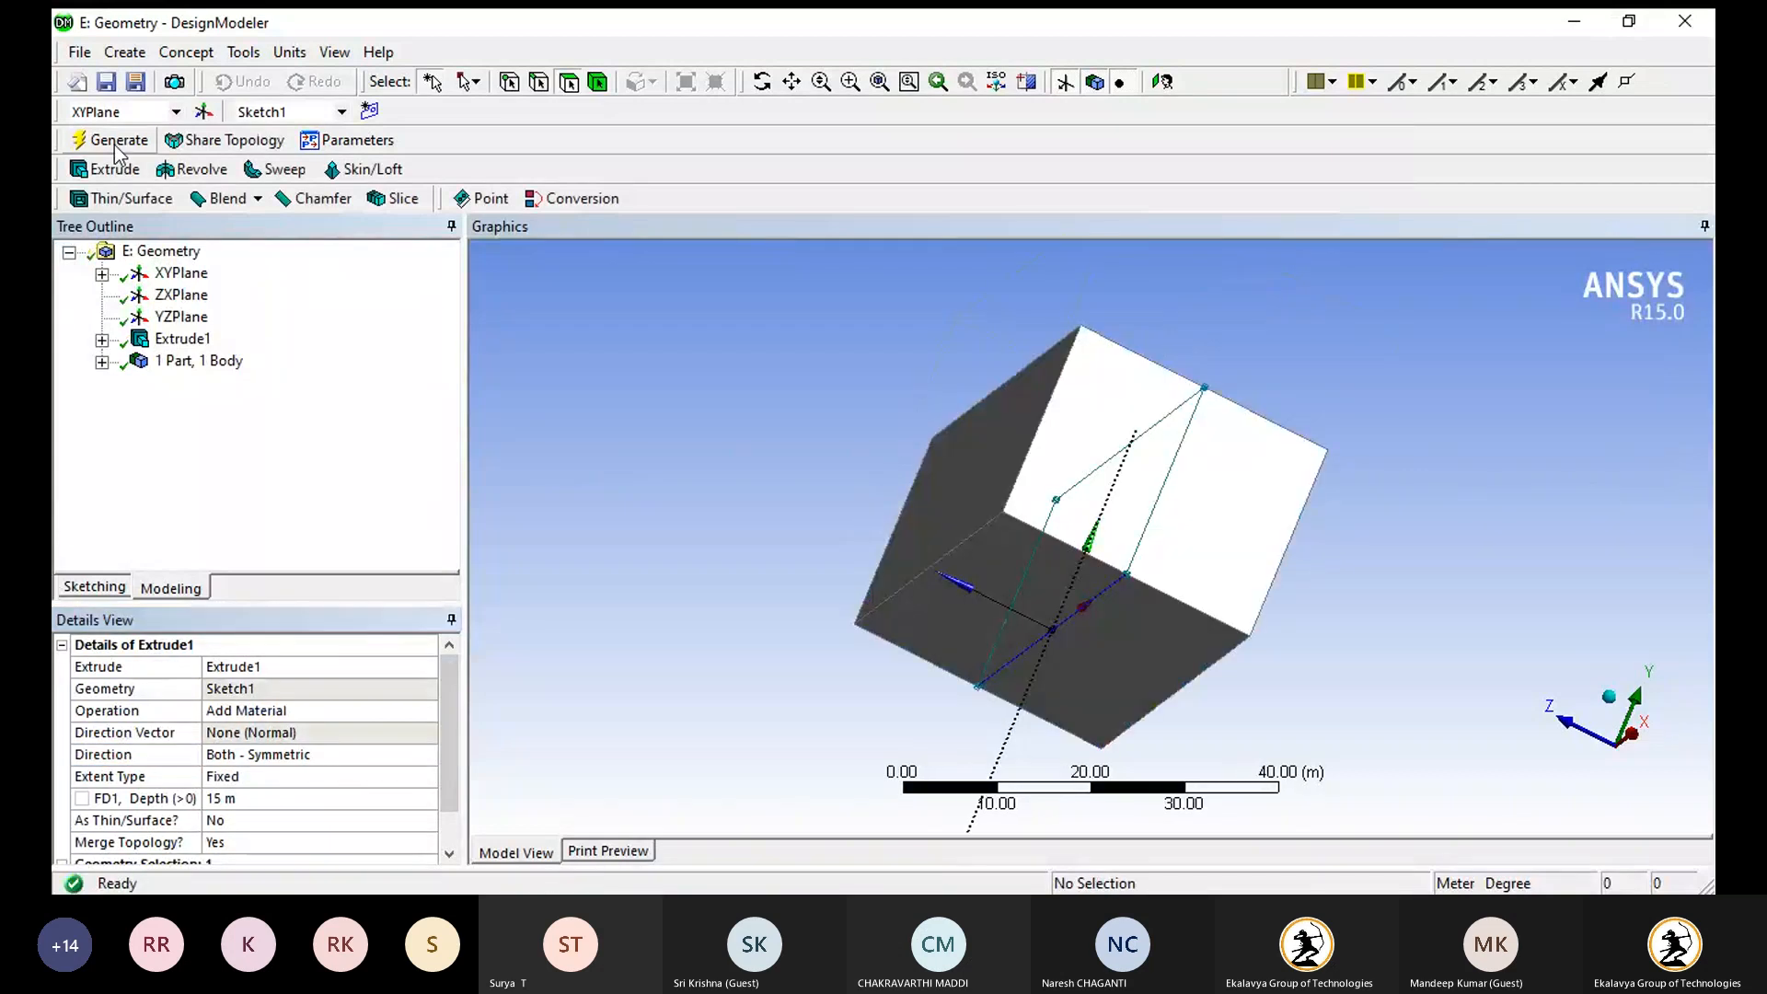
- Add a second sketch to the XY plane and view it face-on
click(369, 111)
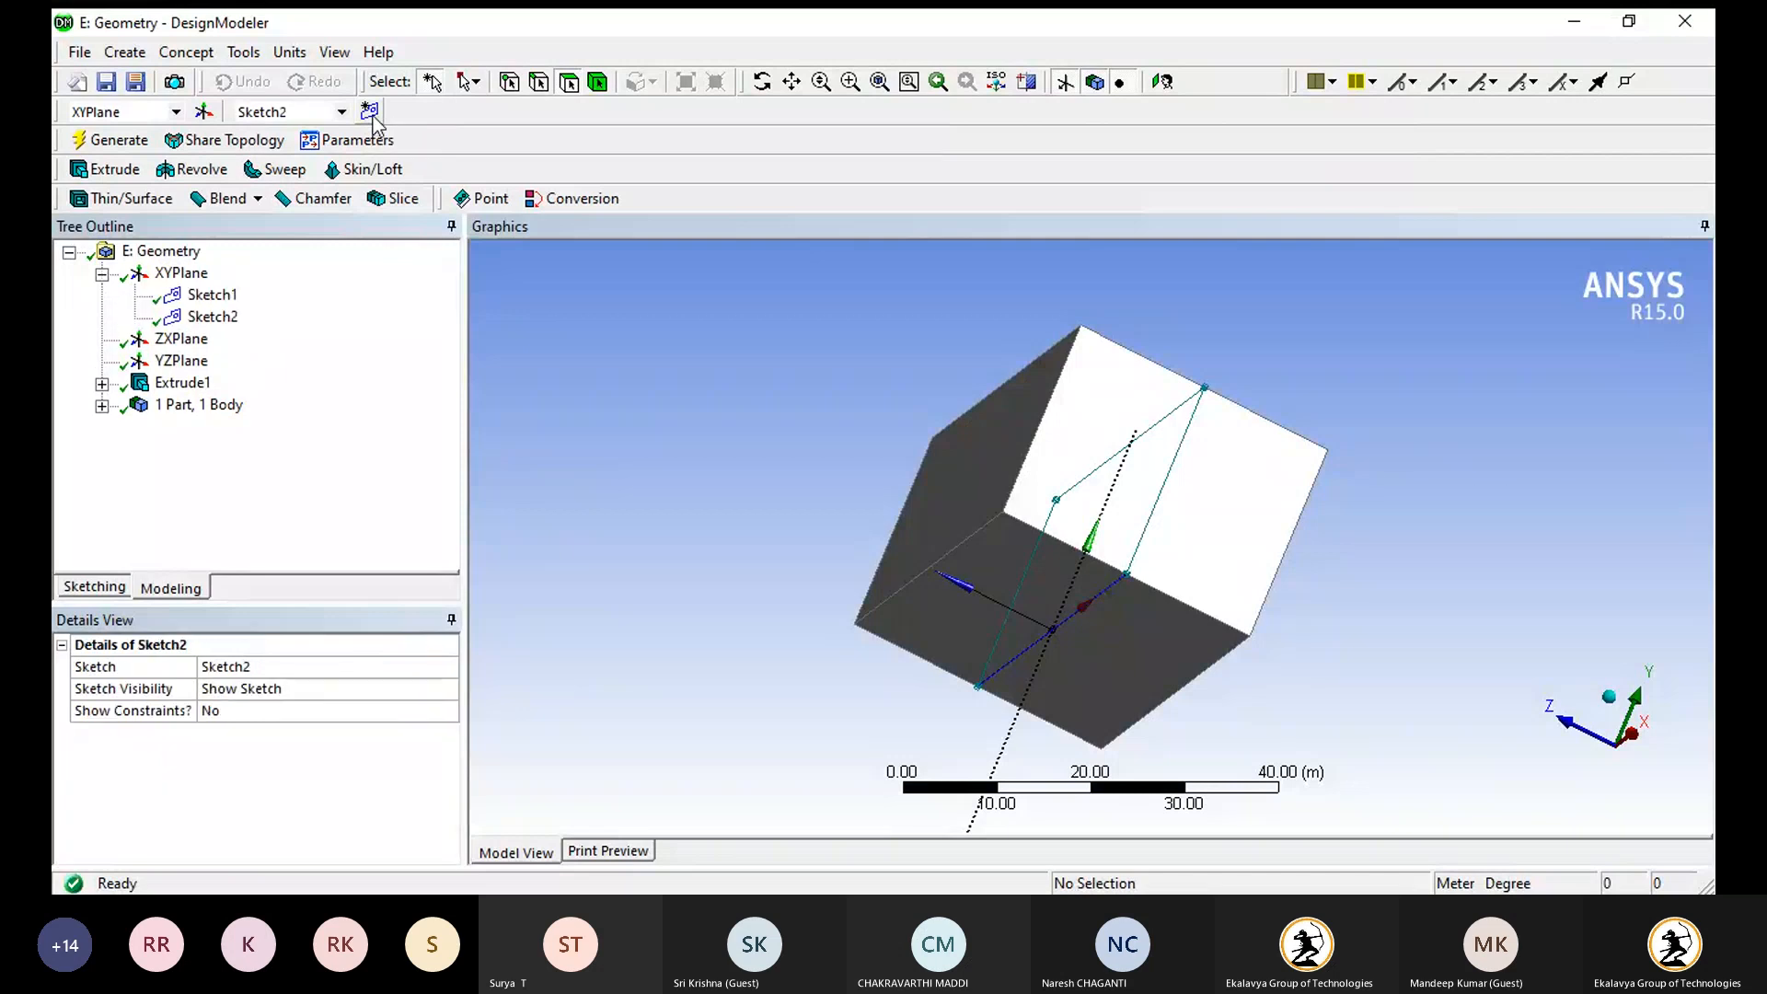
click(219, 319)
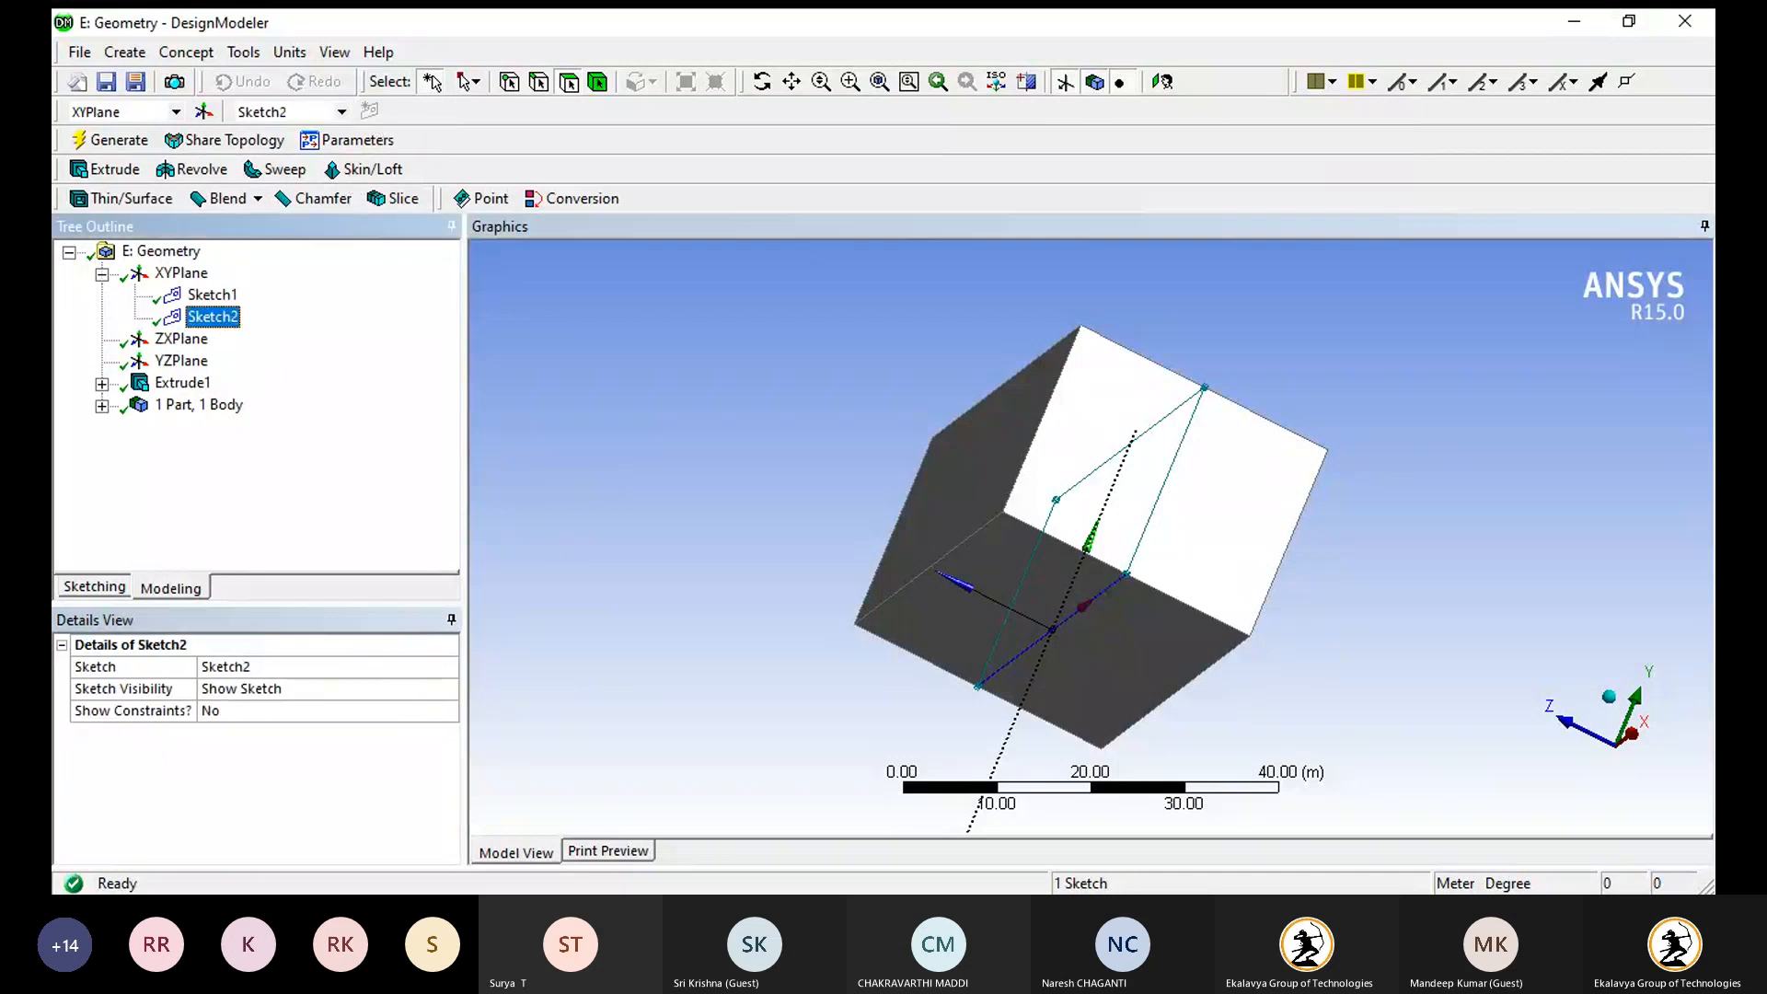
click(279, 377)
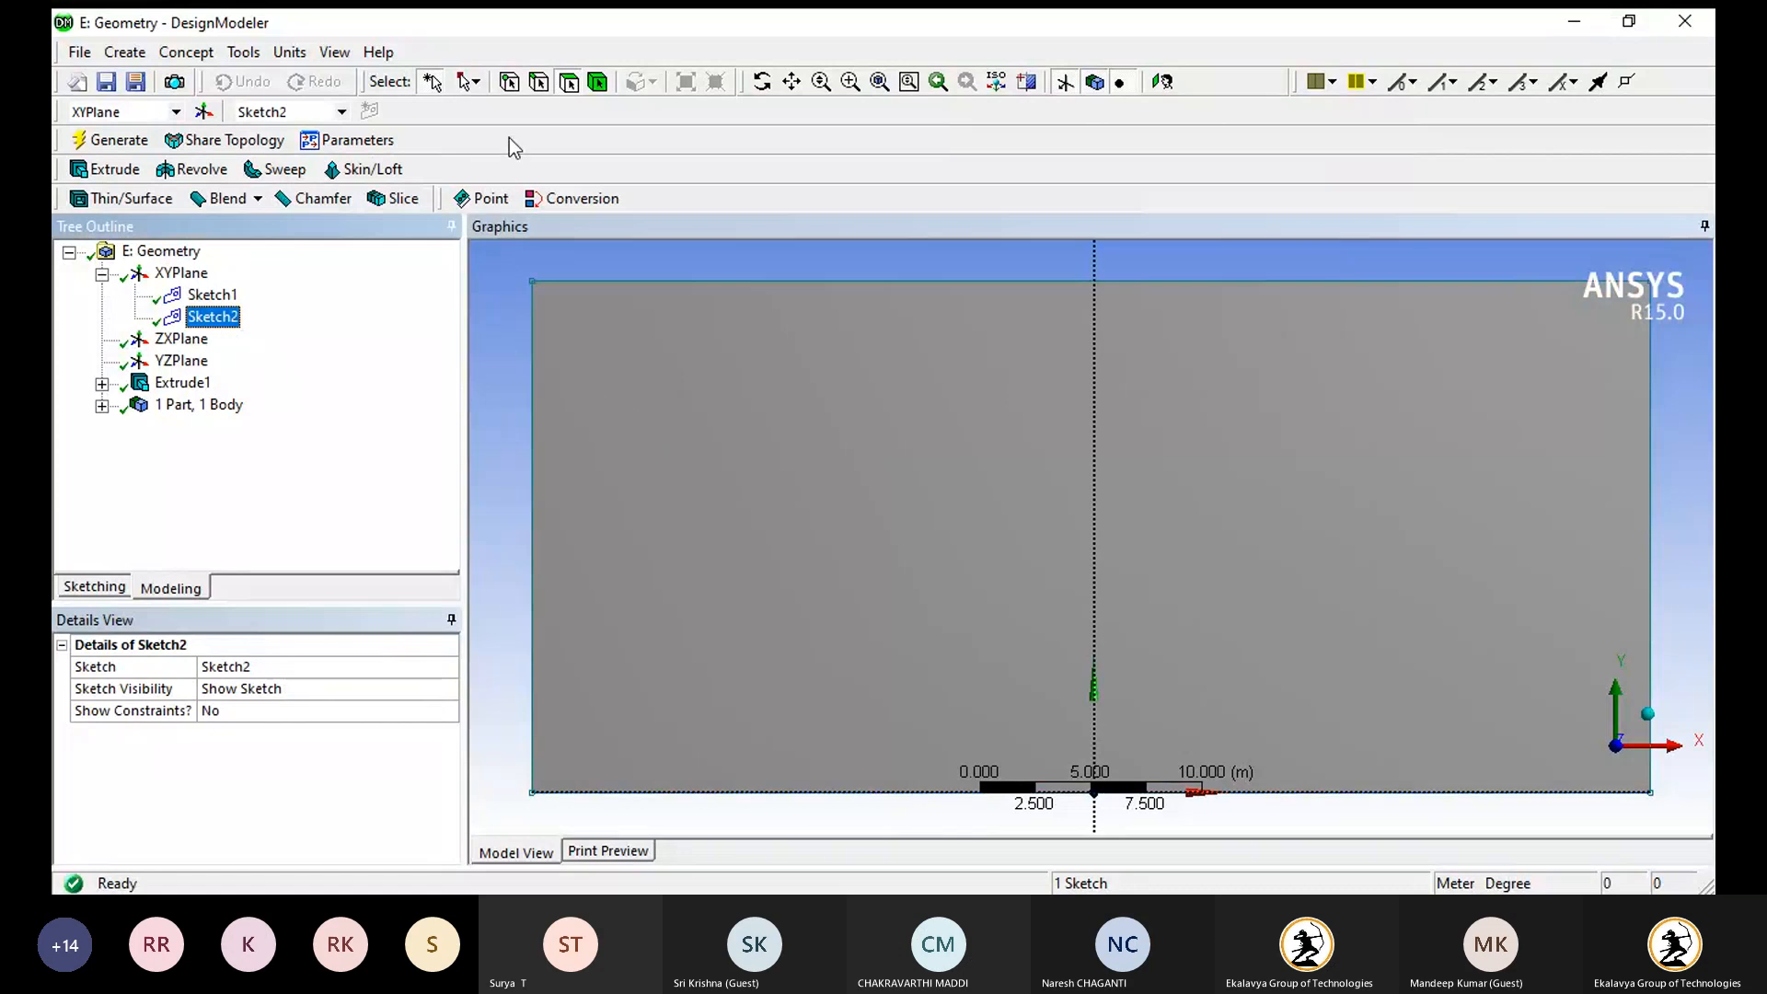
- Select the block's large front face with the face selection filter
click(511, 88)
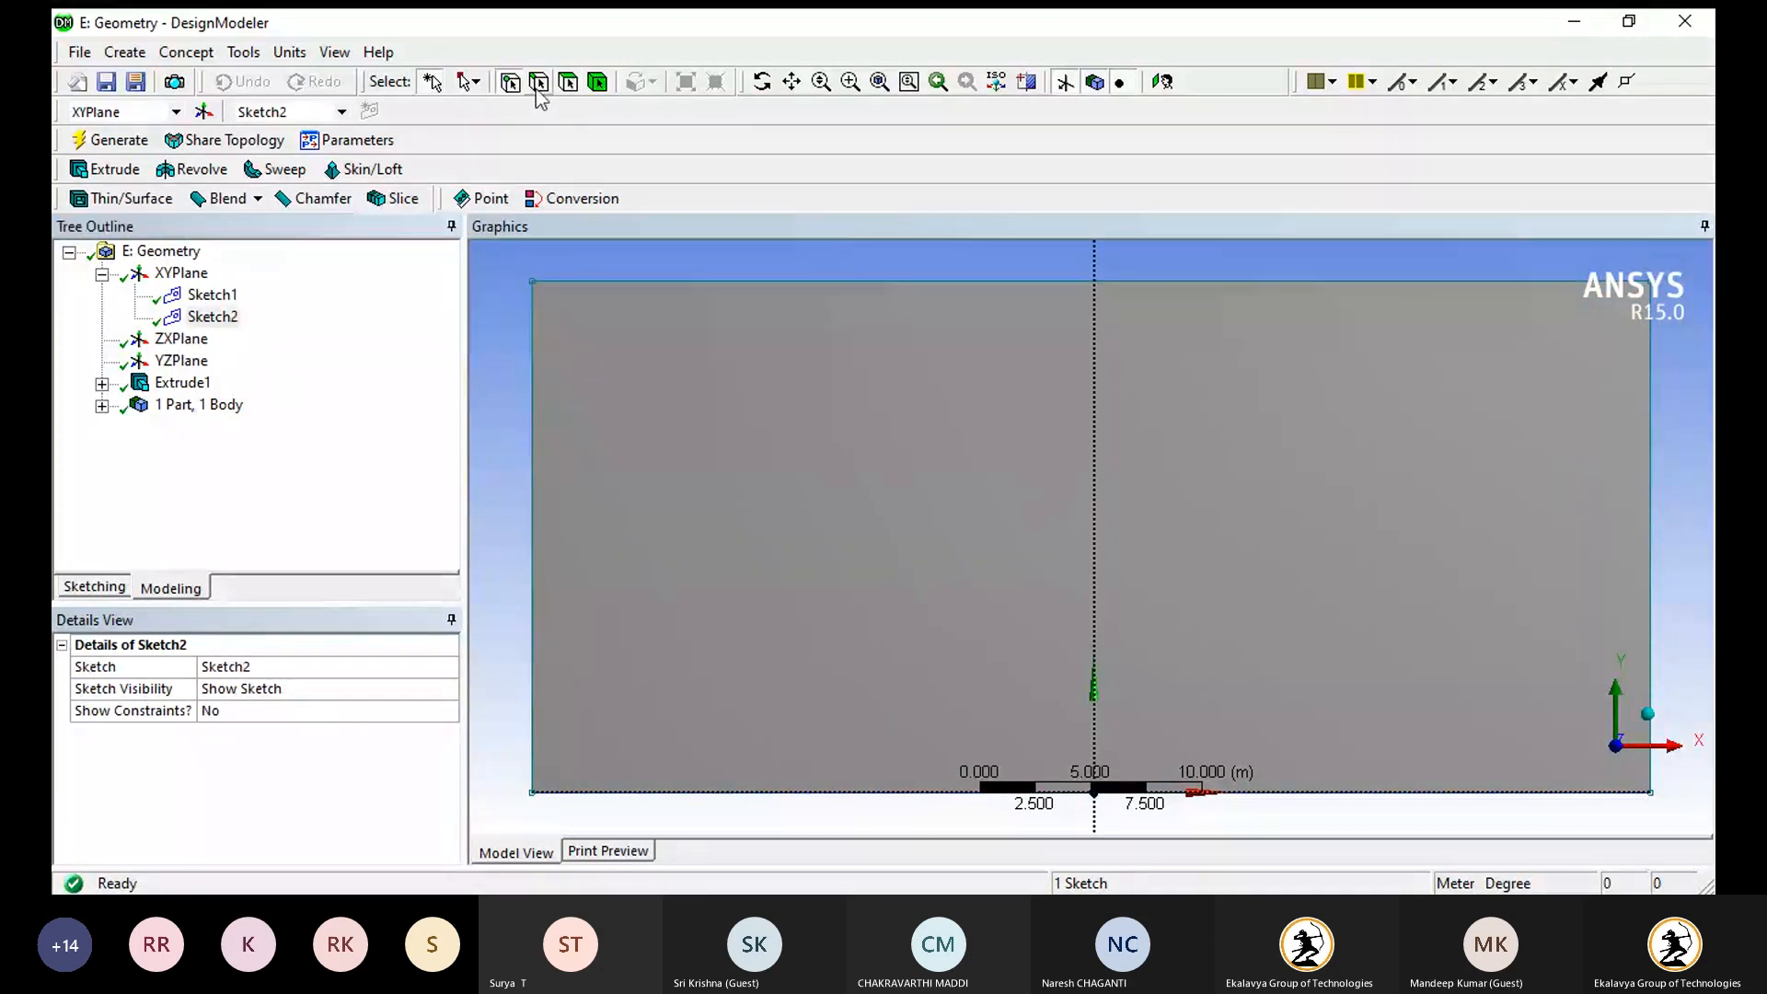
click(770, 405)
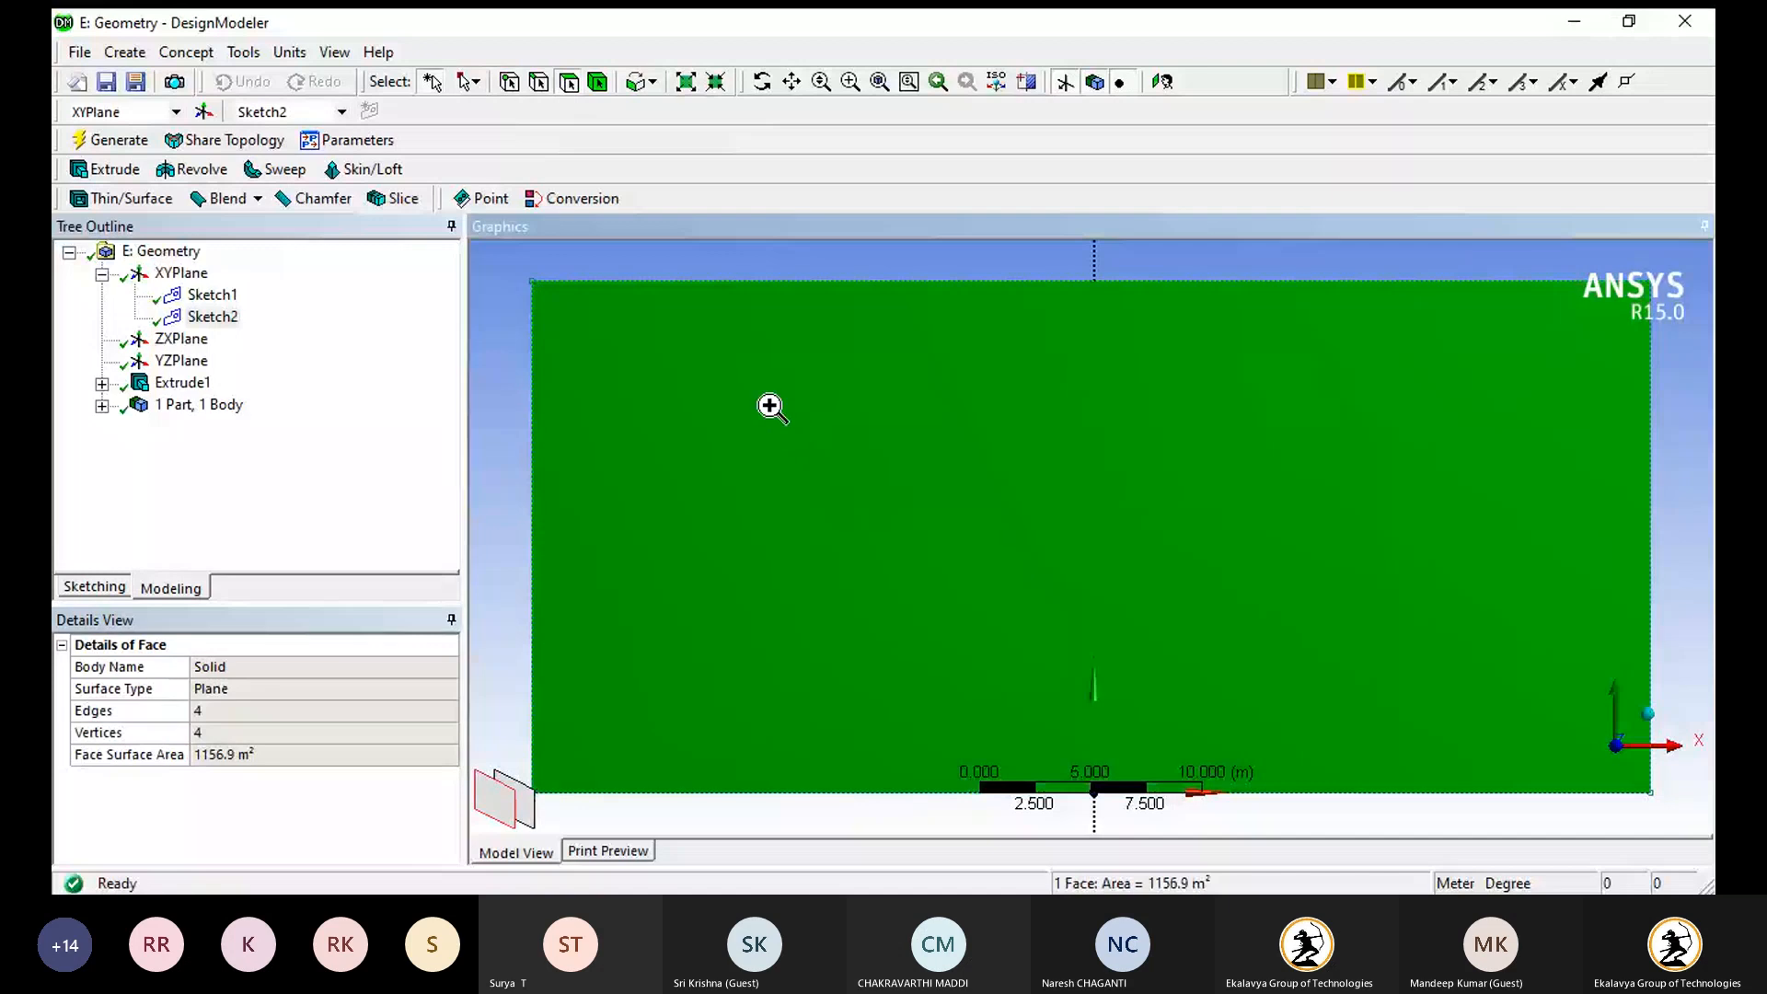
click(506, 85)
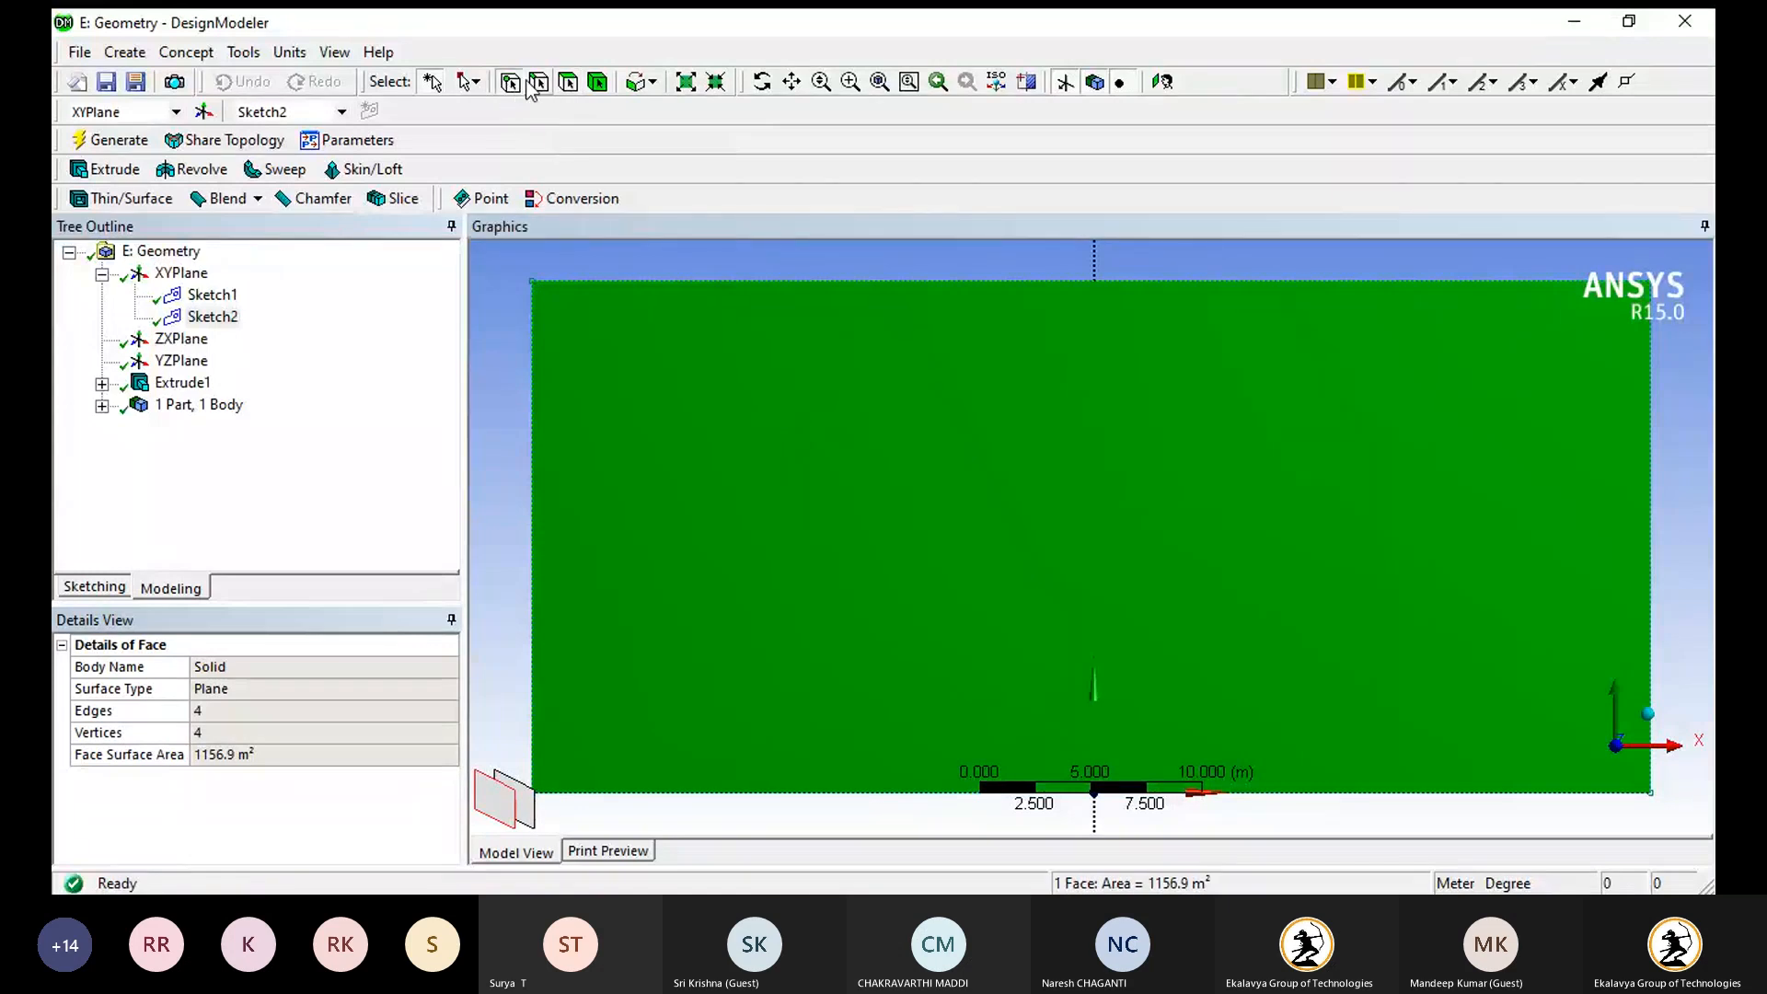
click(540, 85)
click(568, 85)
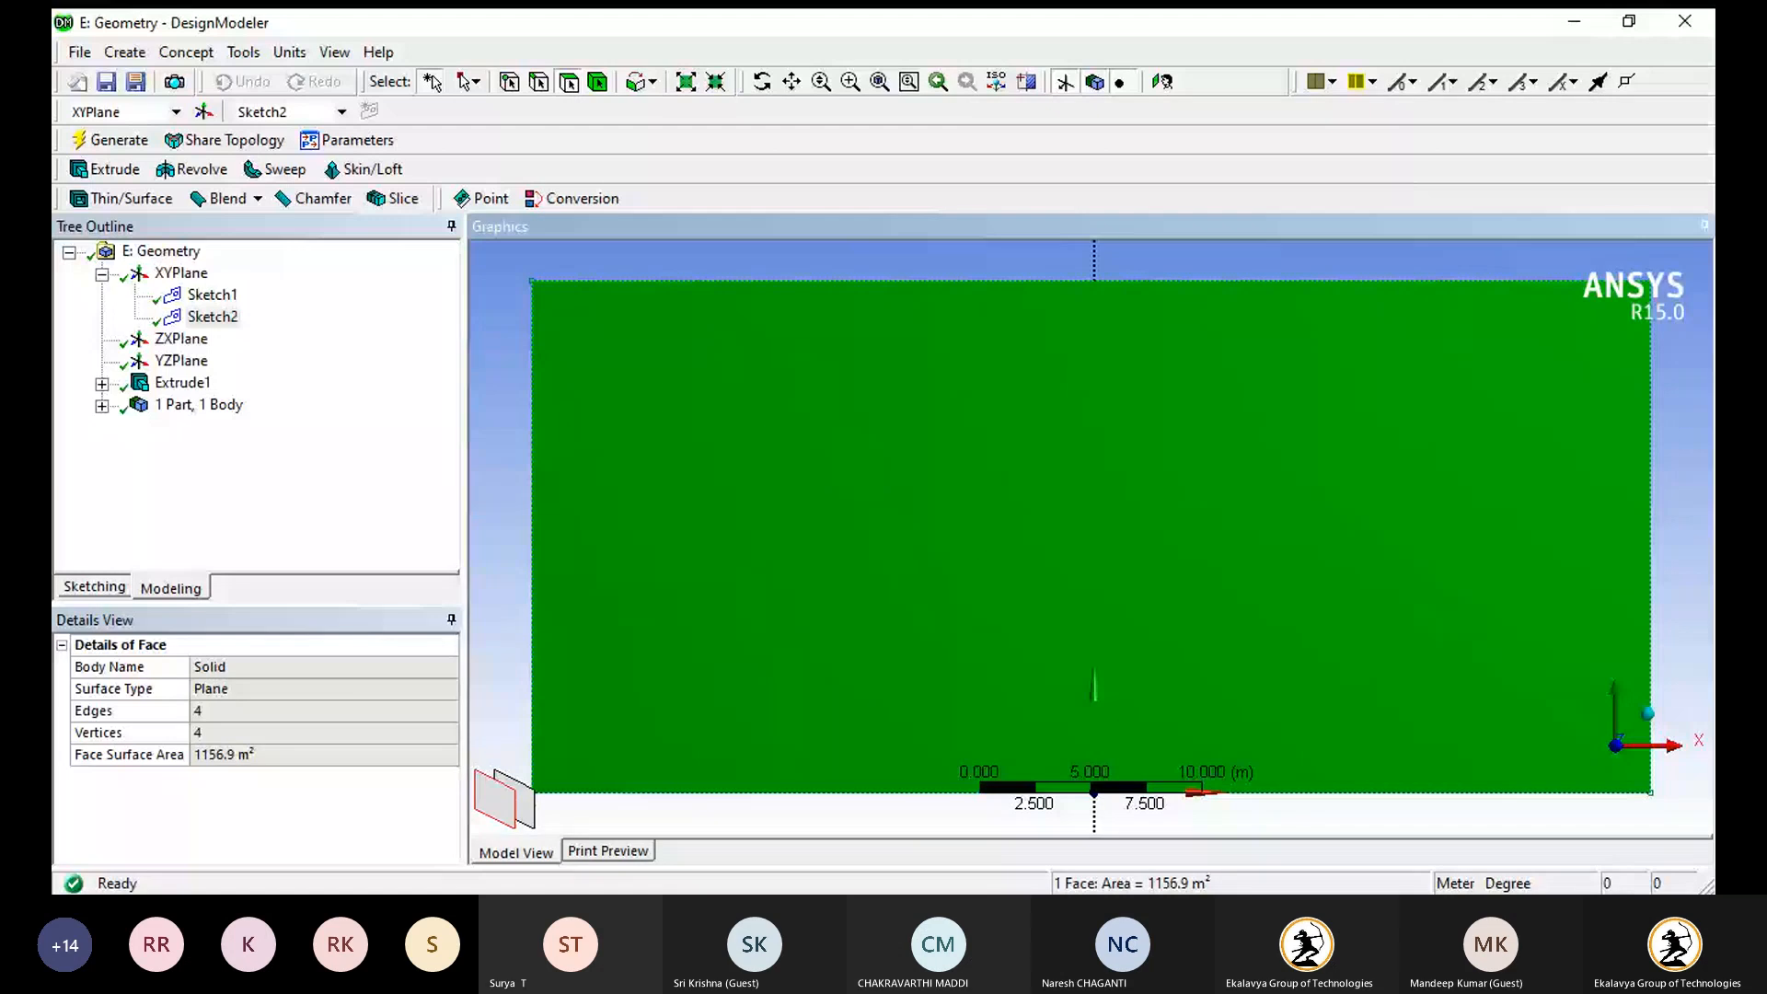
- Sketch a horizontal oval about 36 m long and 5 m high across the middle of the block's front face
click(94, 587)
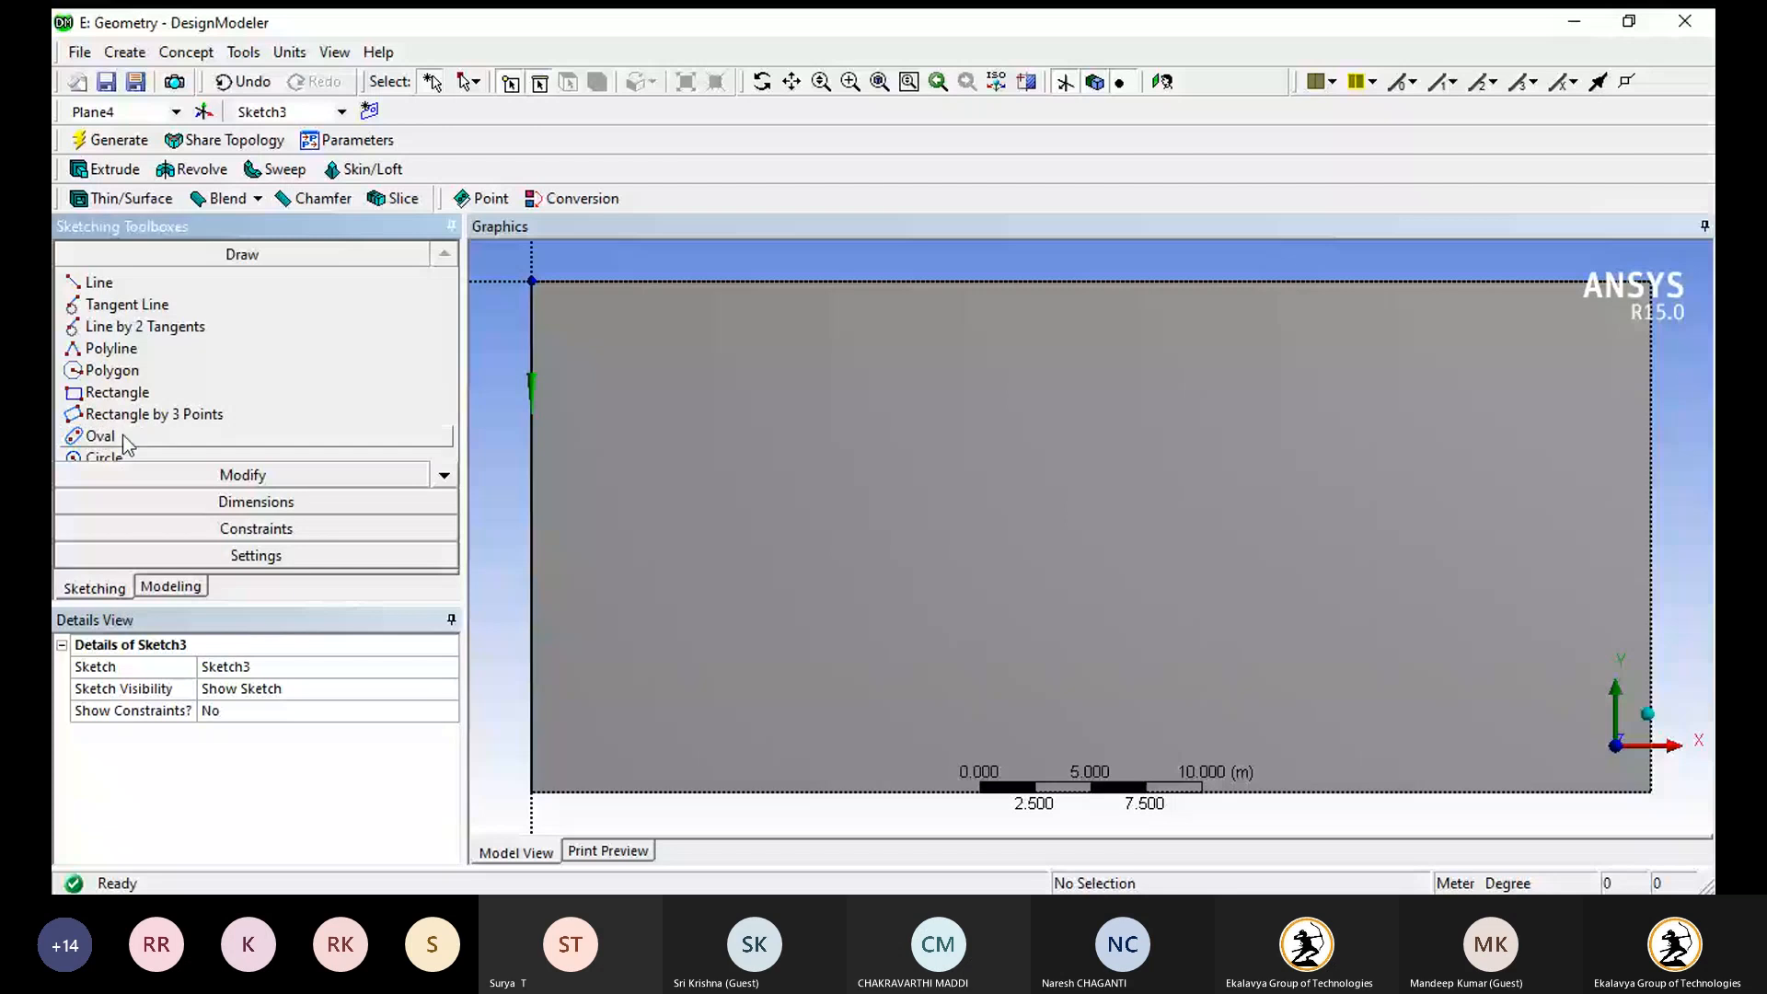
click(101, 436)
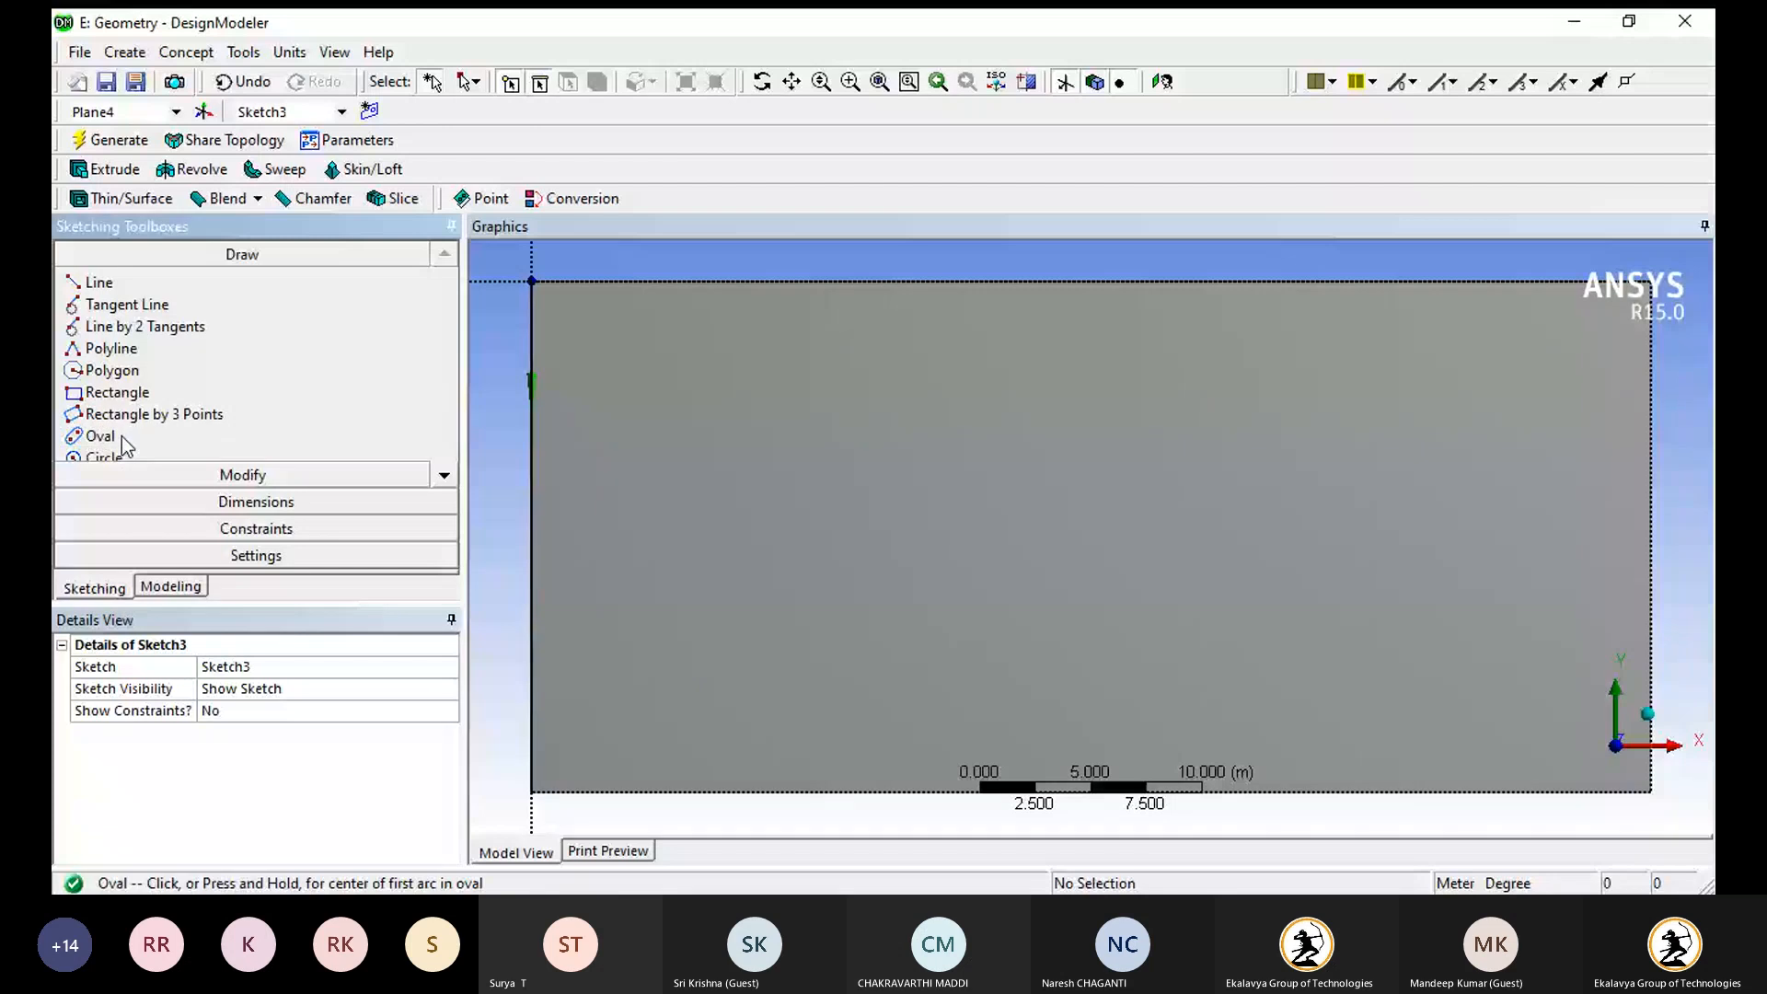
click(770, 508)
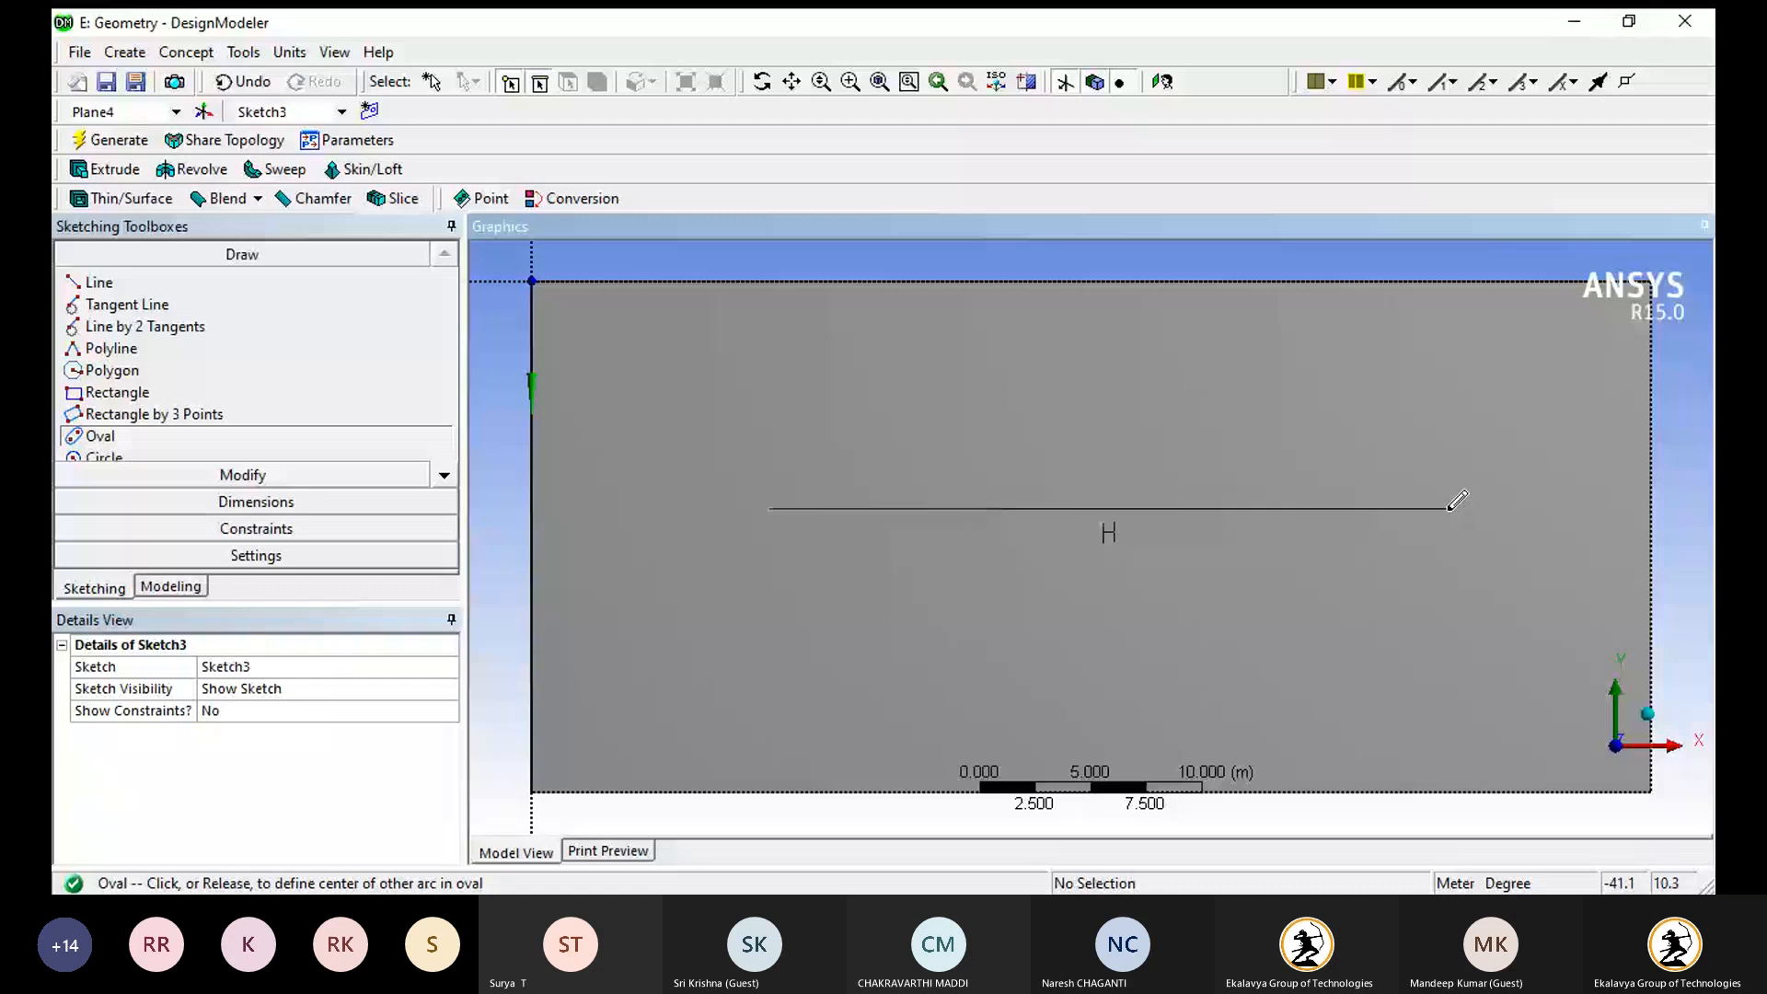
click(1449, 508)
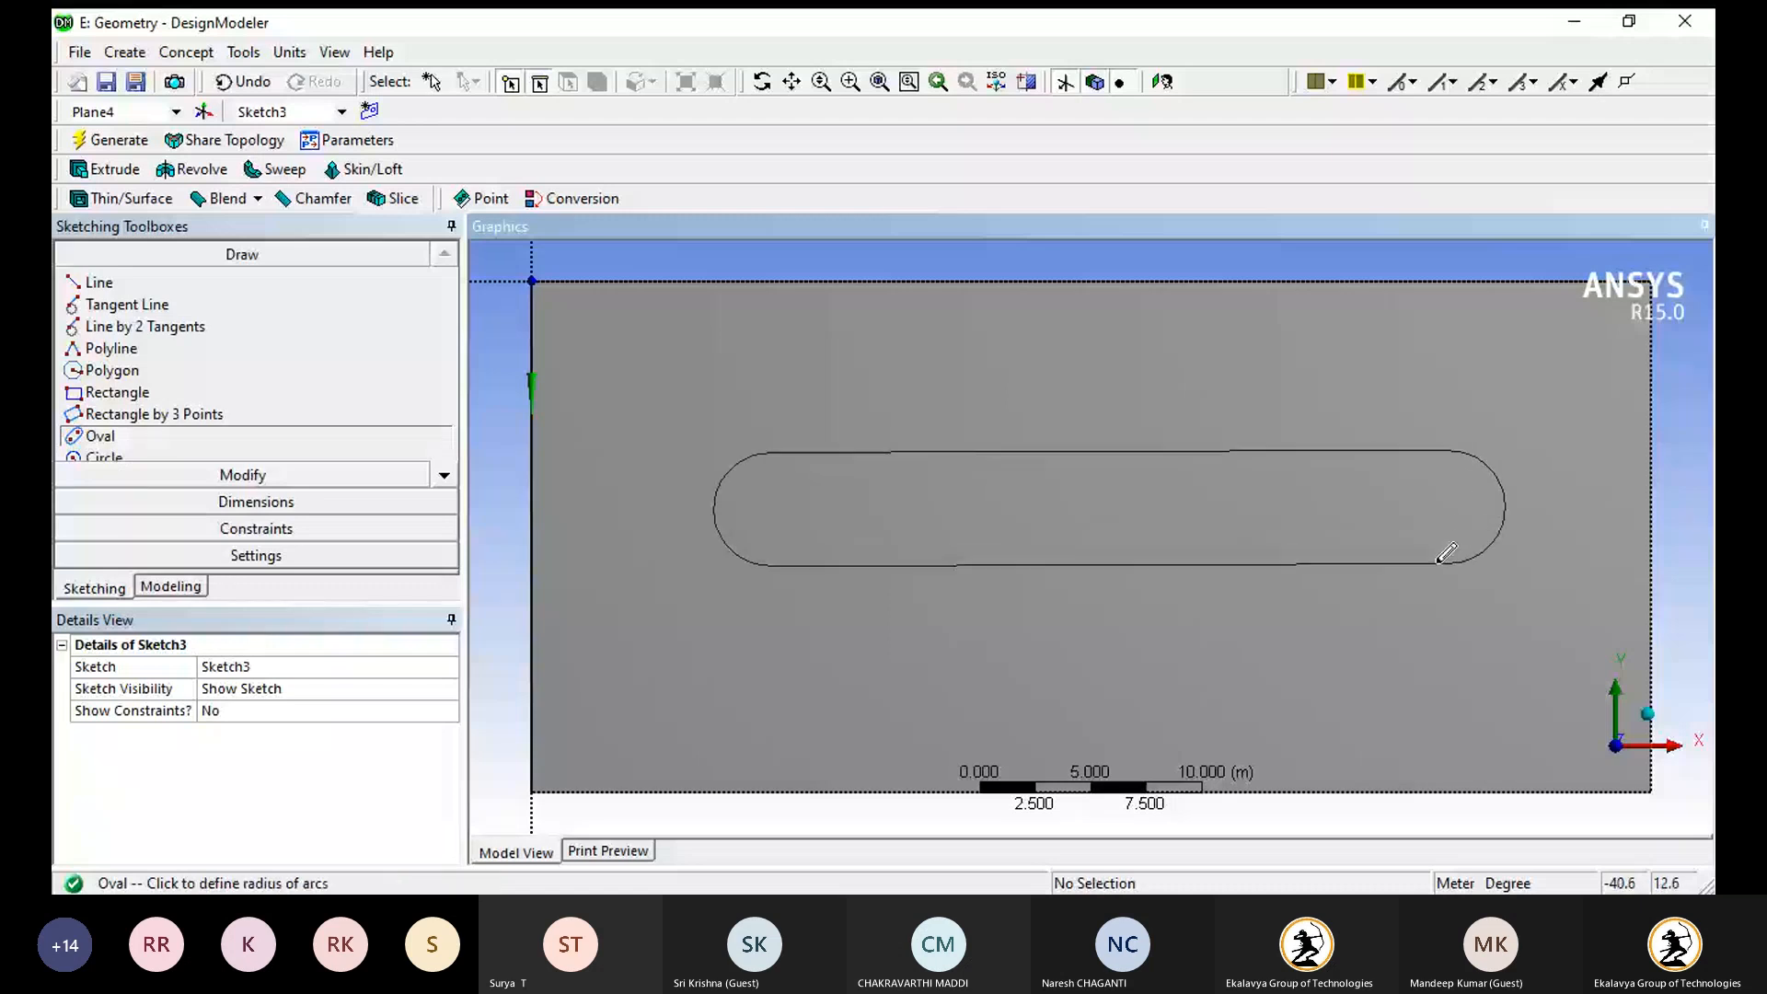
click(1440, 560)
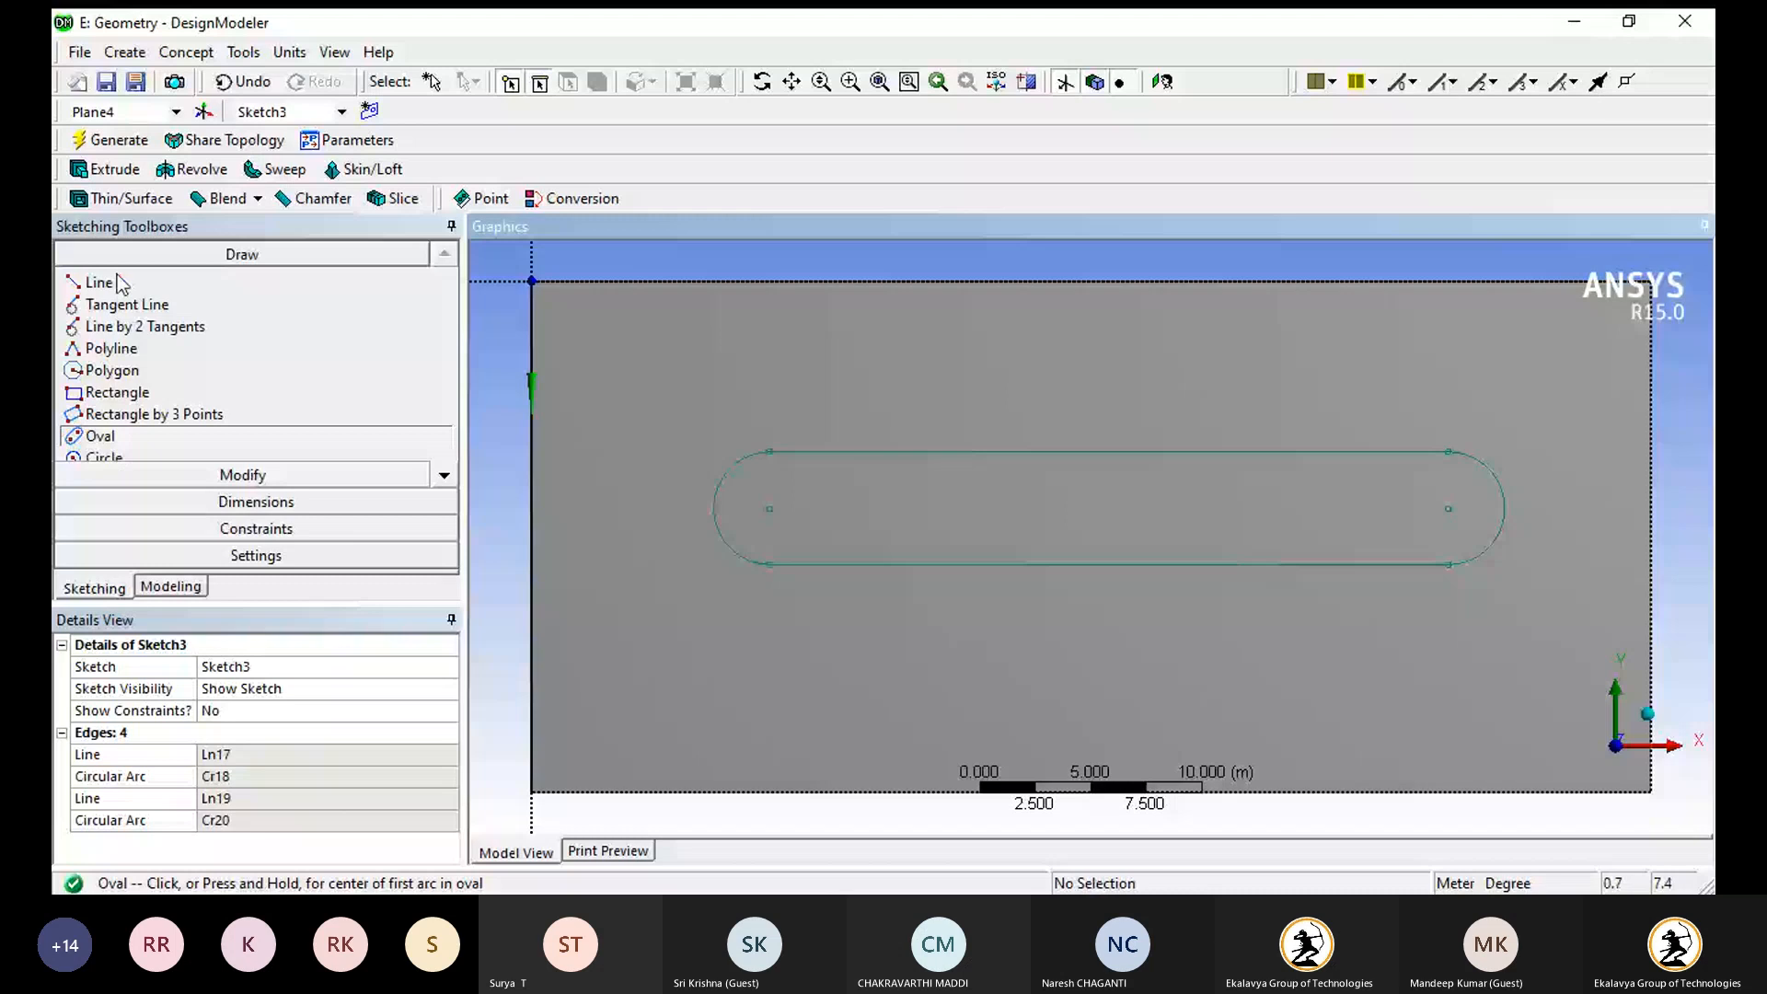
click(113, 141)
- Start a 15 m extrusion of the oval sketch and set its direction to Reversed, into the block
middle_drag(635, 589, 619, 479)
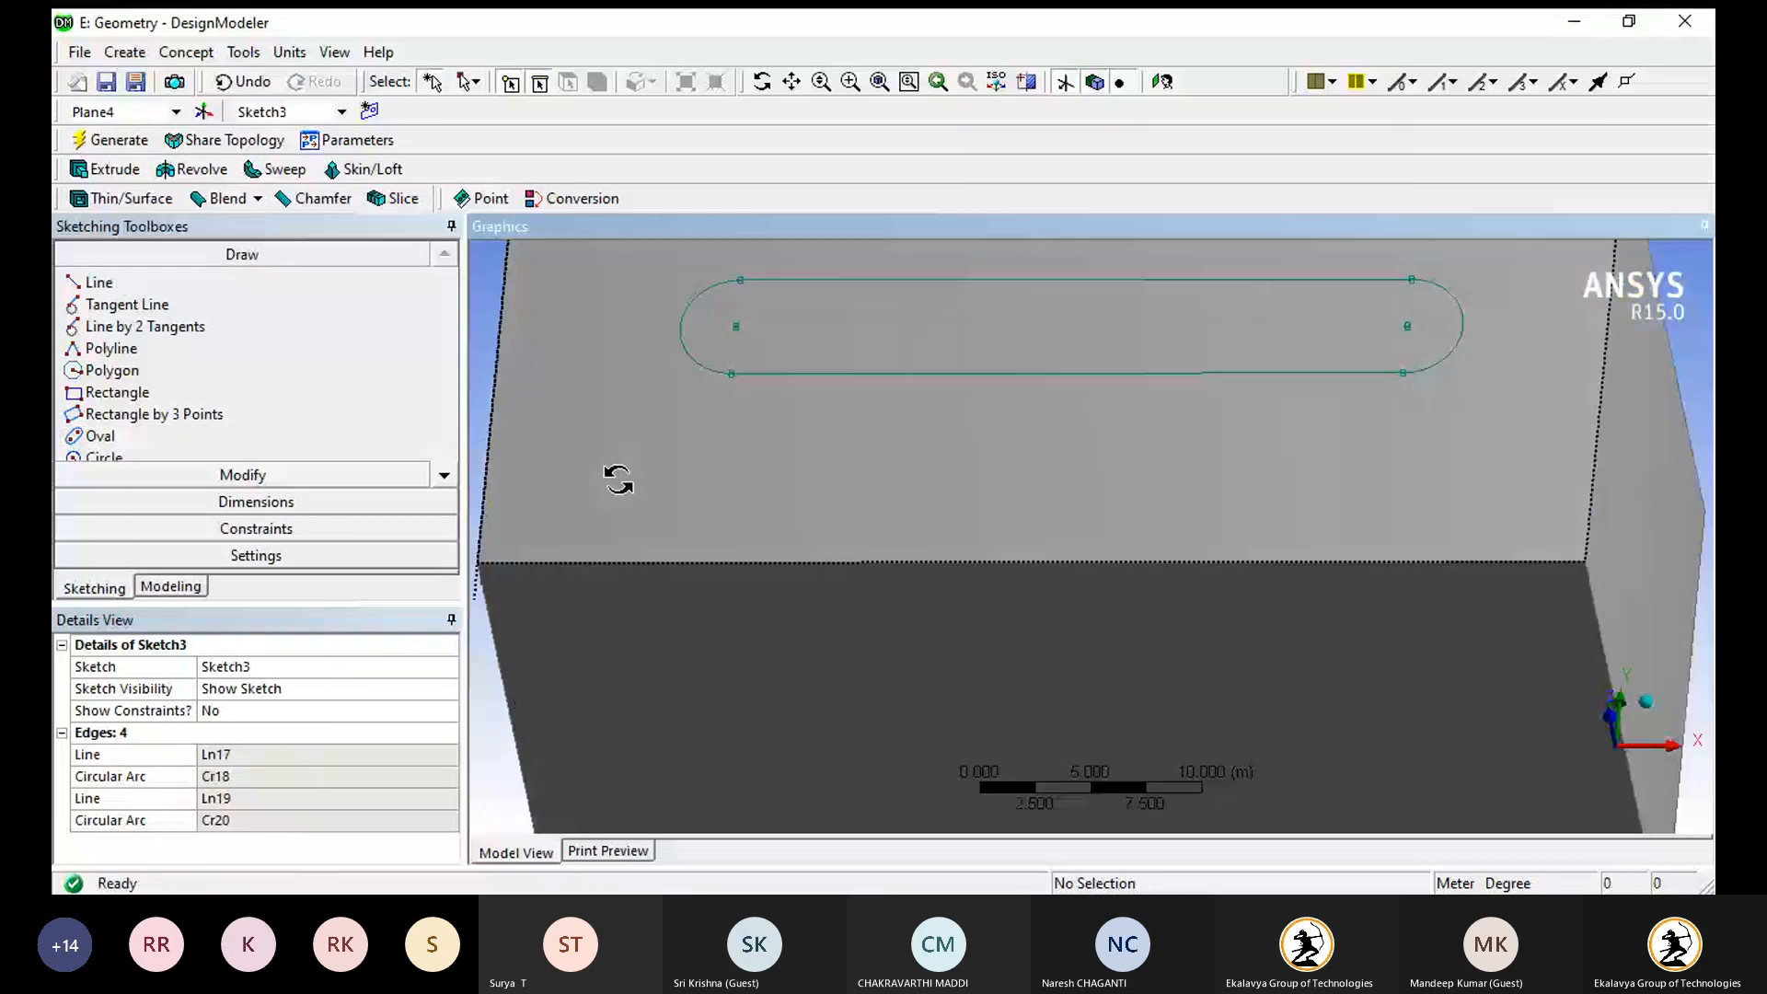
scroll(1000, 433, down, 6)
scroll(1014, 431, up, 3)
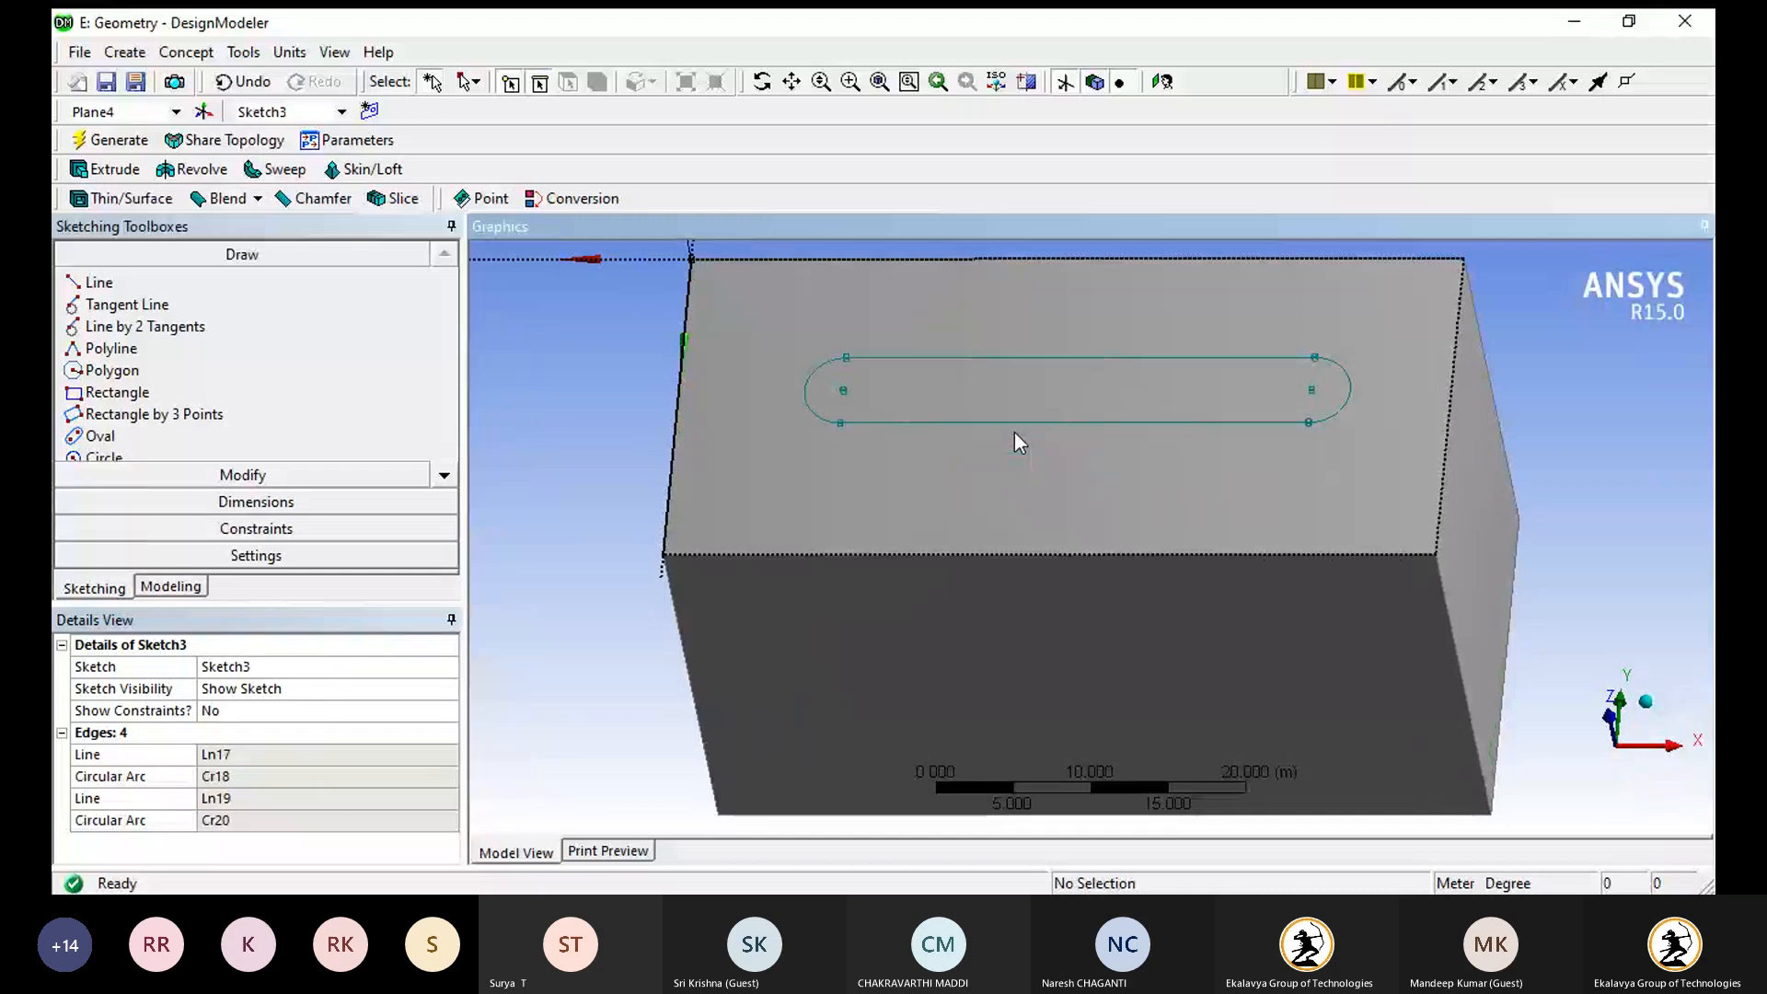
scroll(1012, 432, down, 3)
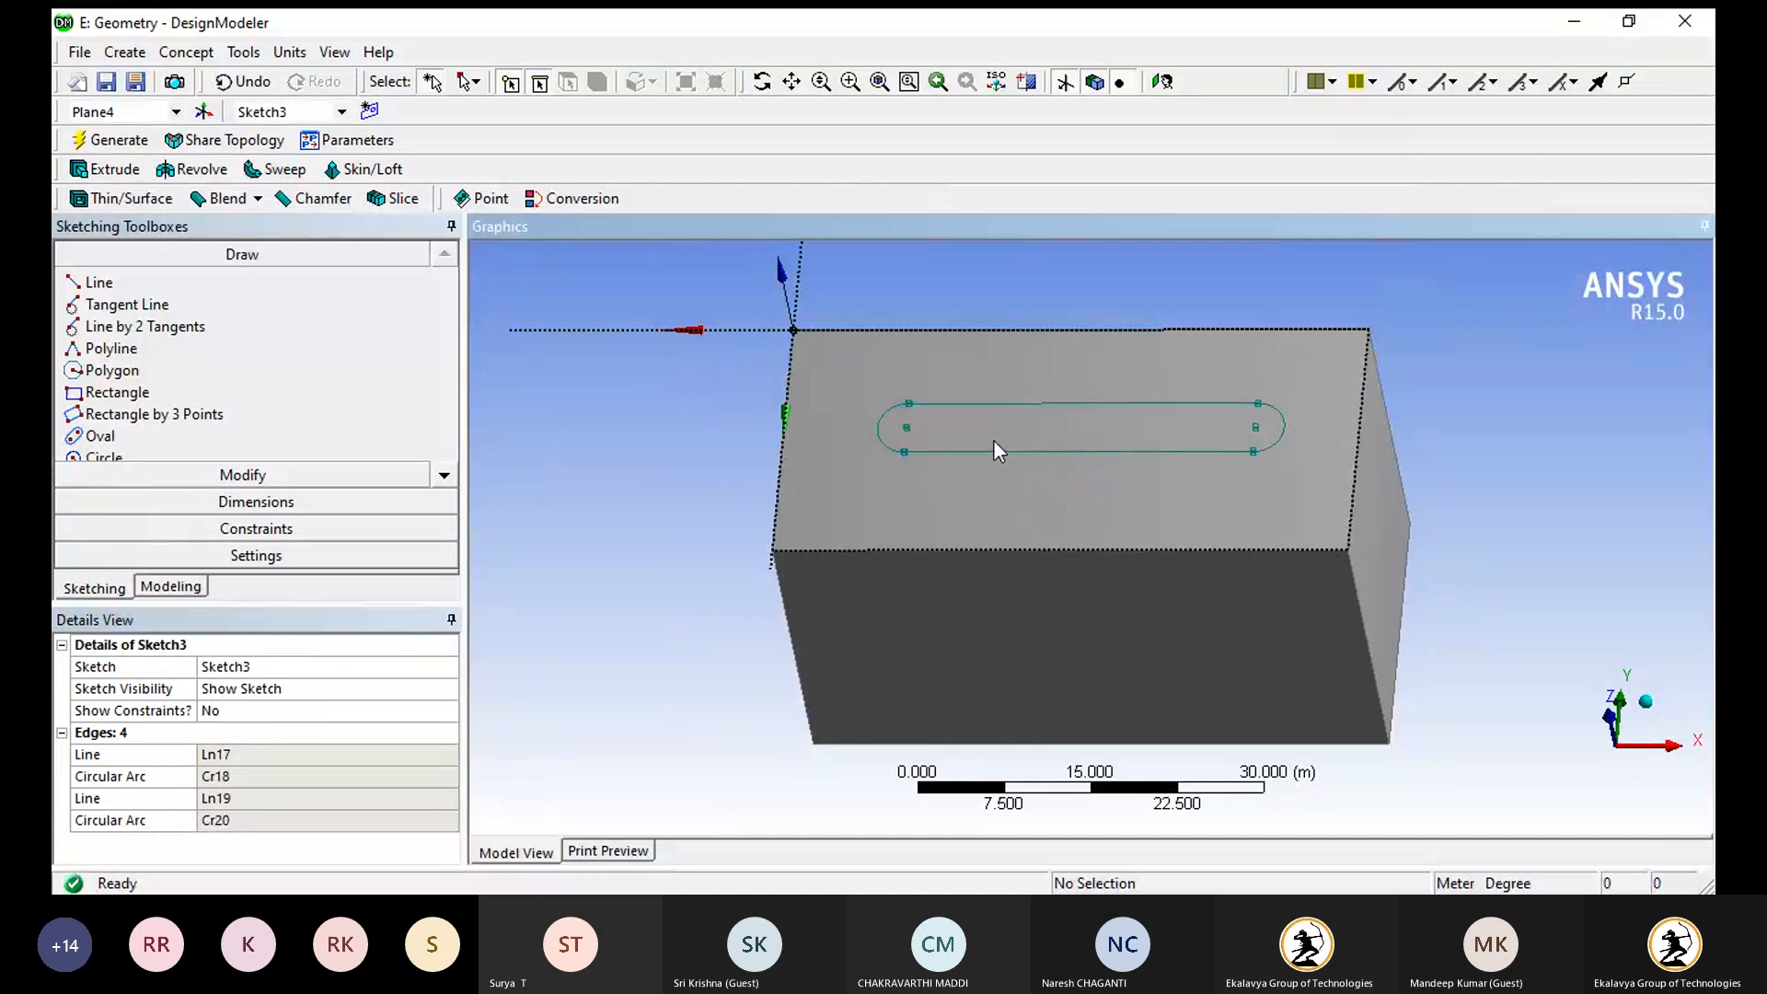
scroll(994, 442, down, 1)
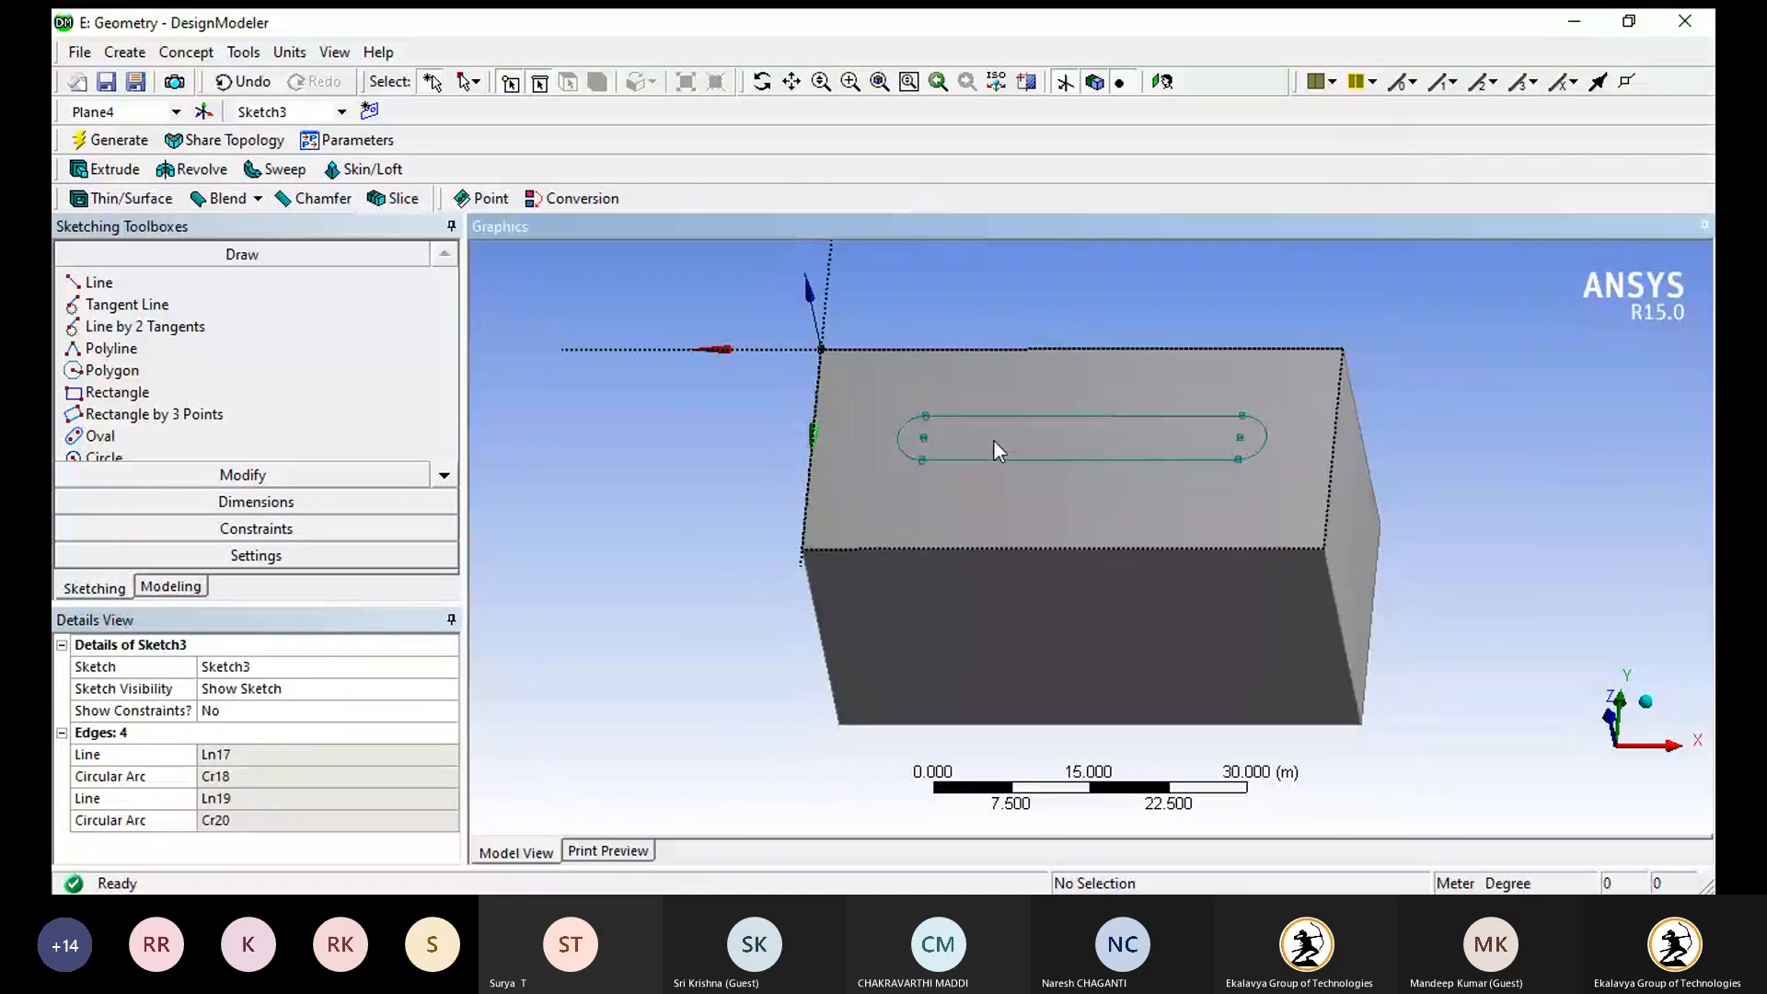
scroll(992, 439, up, 1)
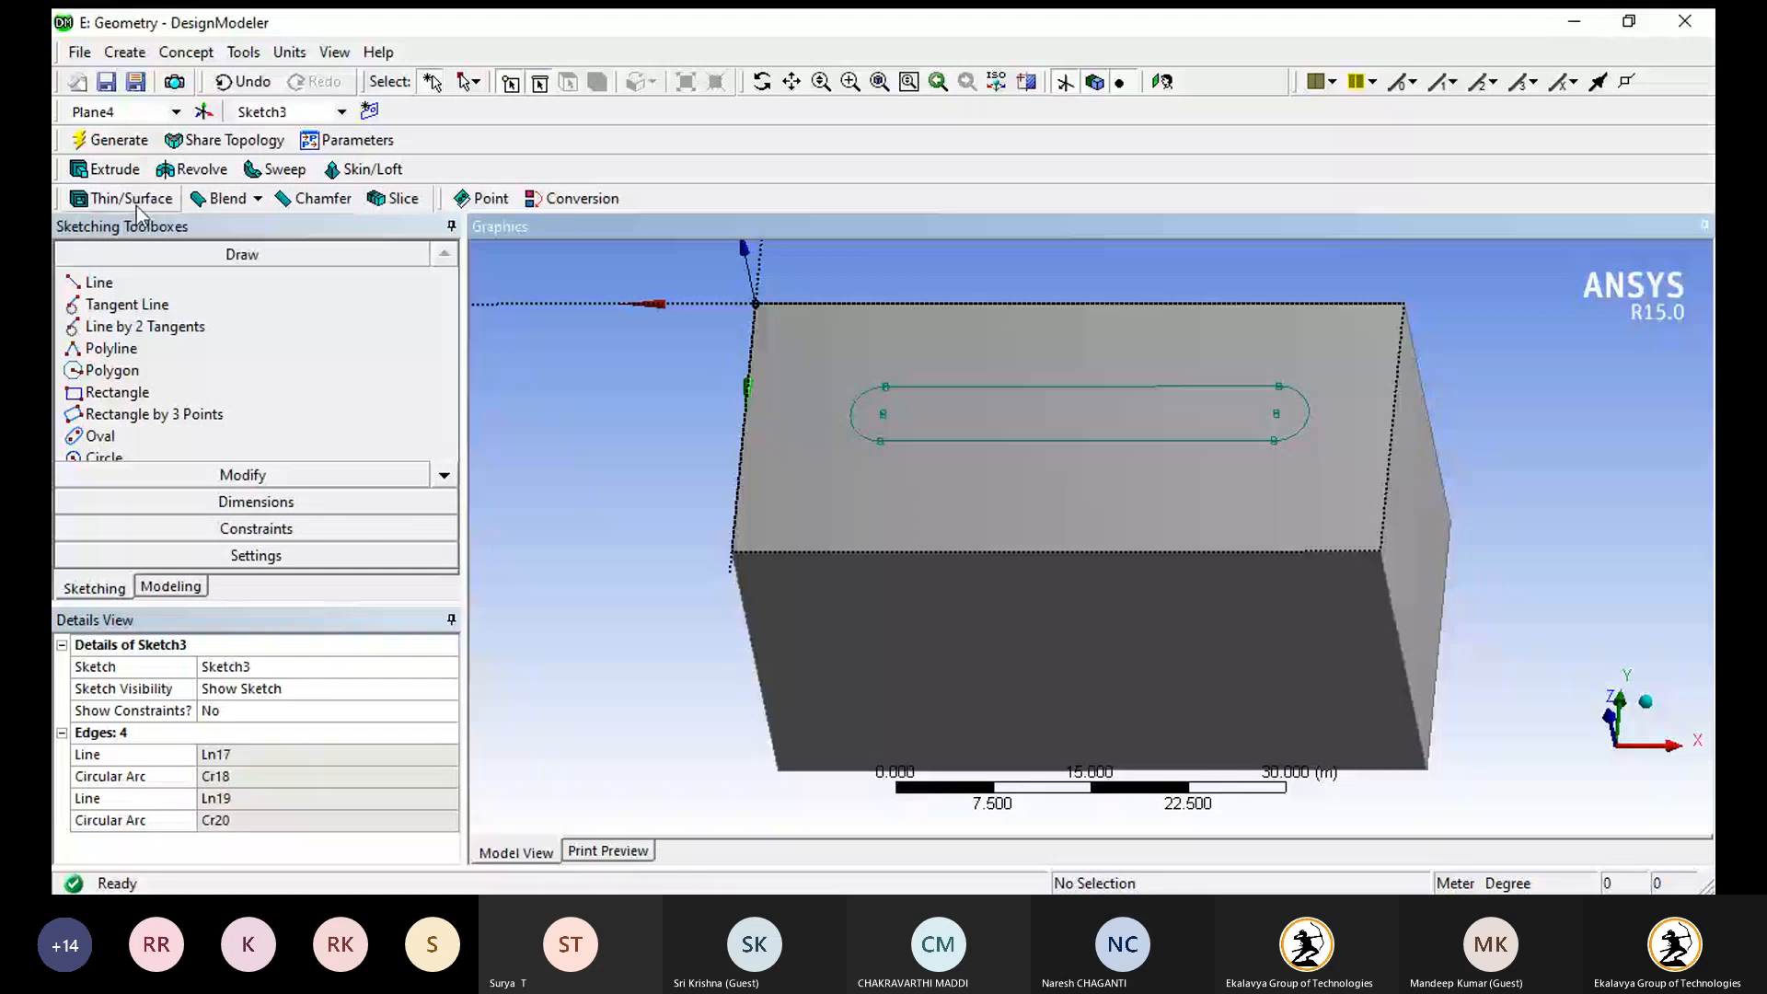
click(104, 168)
middle_drag(1014, 450, 920, 449)
click(259, 688)
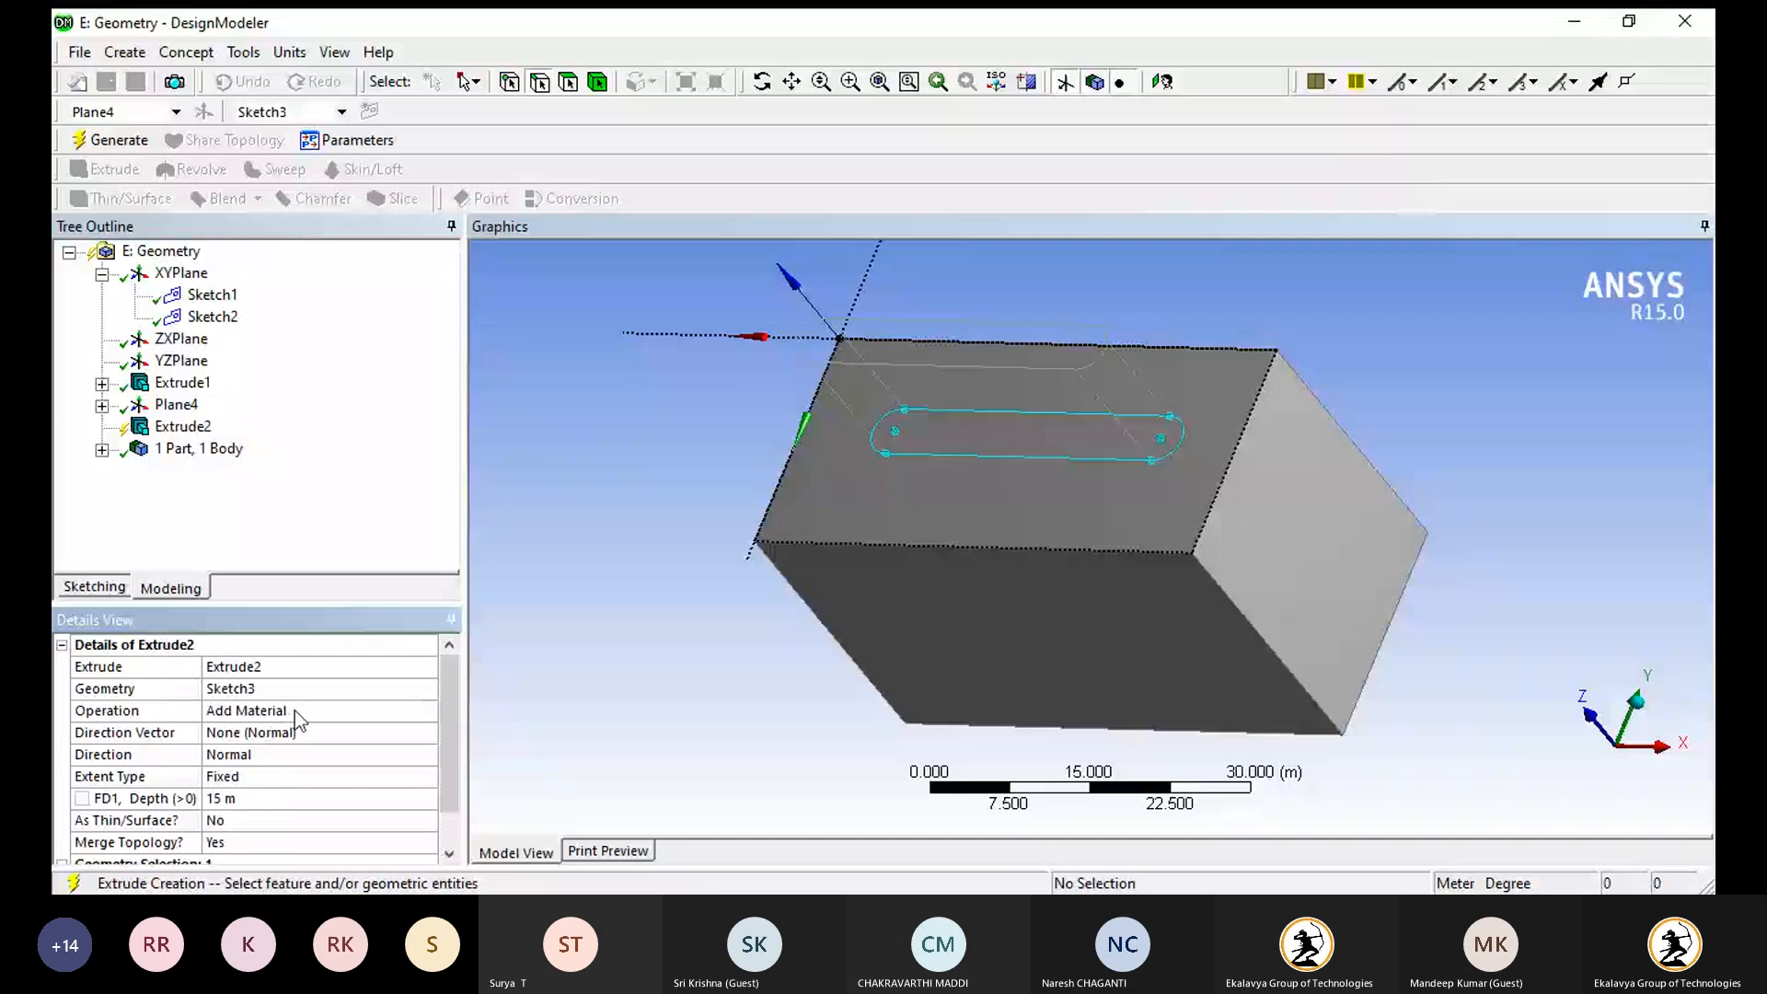
click(285, 733)
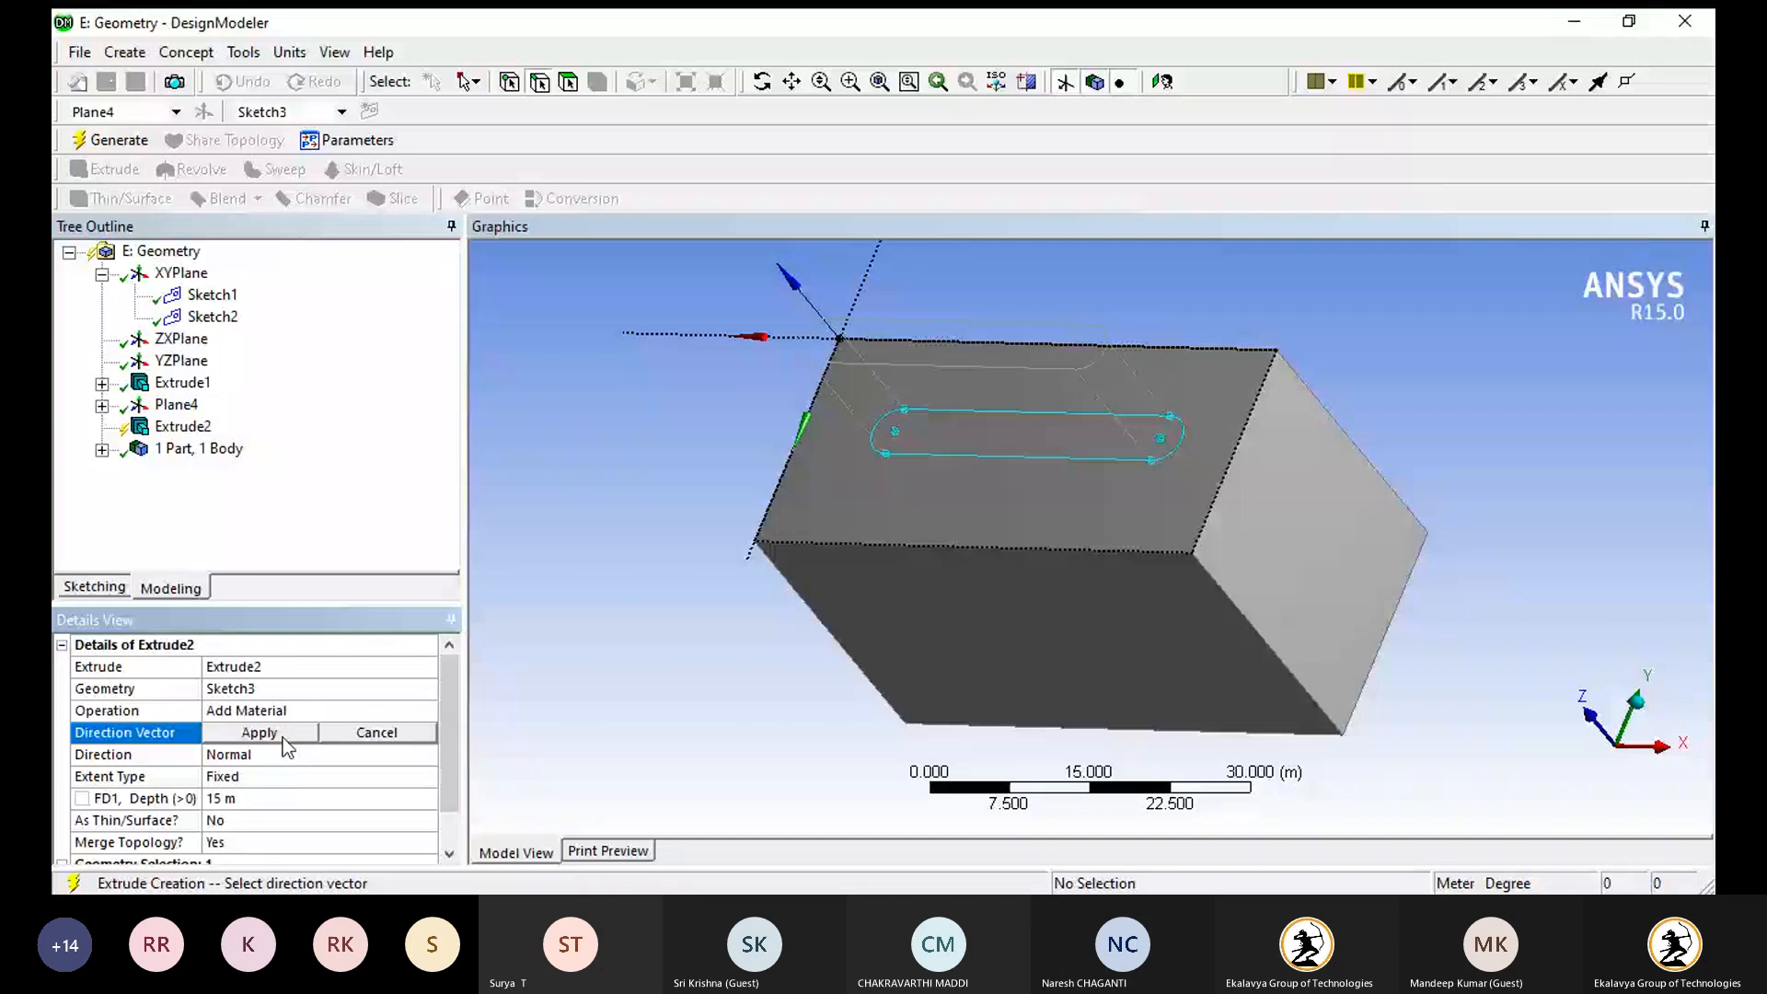
click(283, 736)
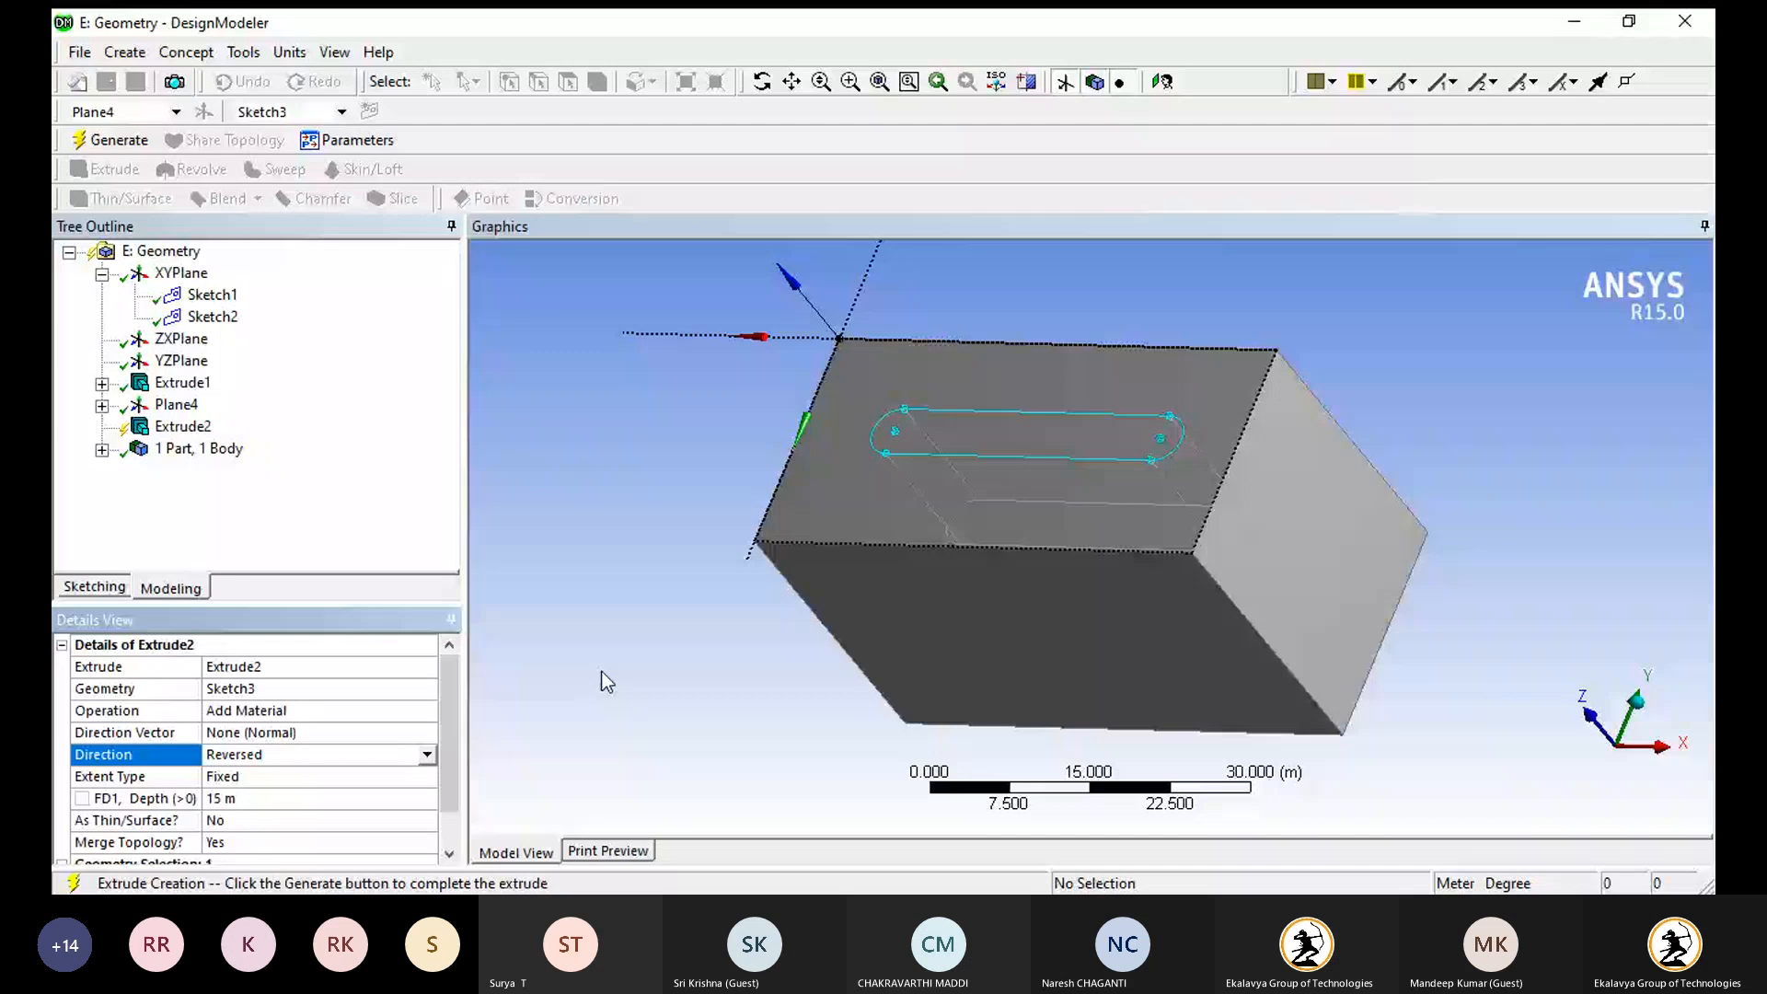
- Set the oval extrusion's operation to Slice Material, generate it, and inspect the oval body inside the block from several angles
click(283, 711)
click(427, 710)
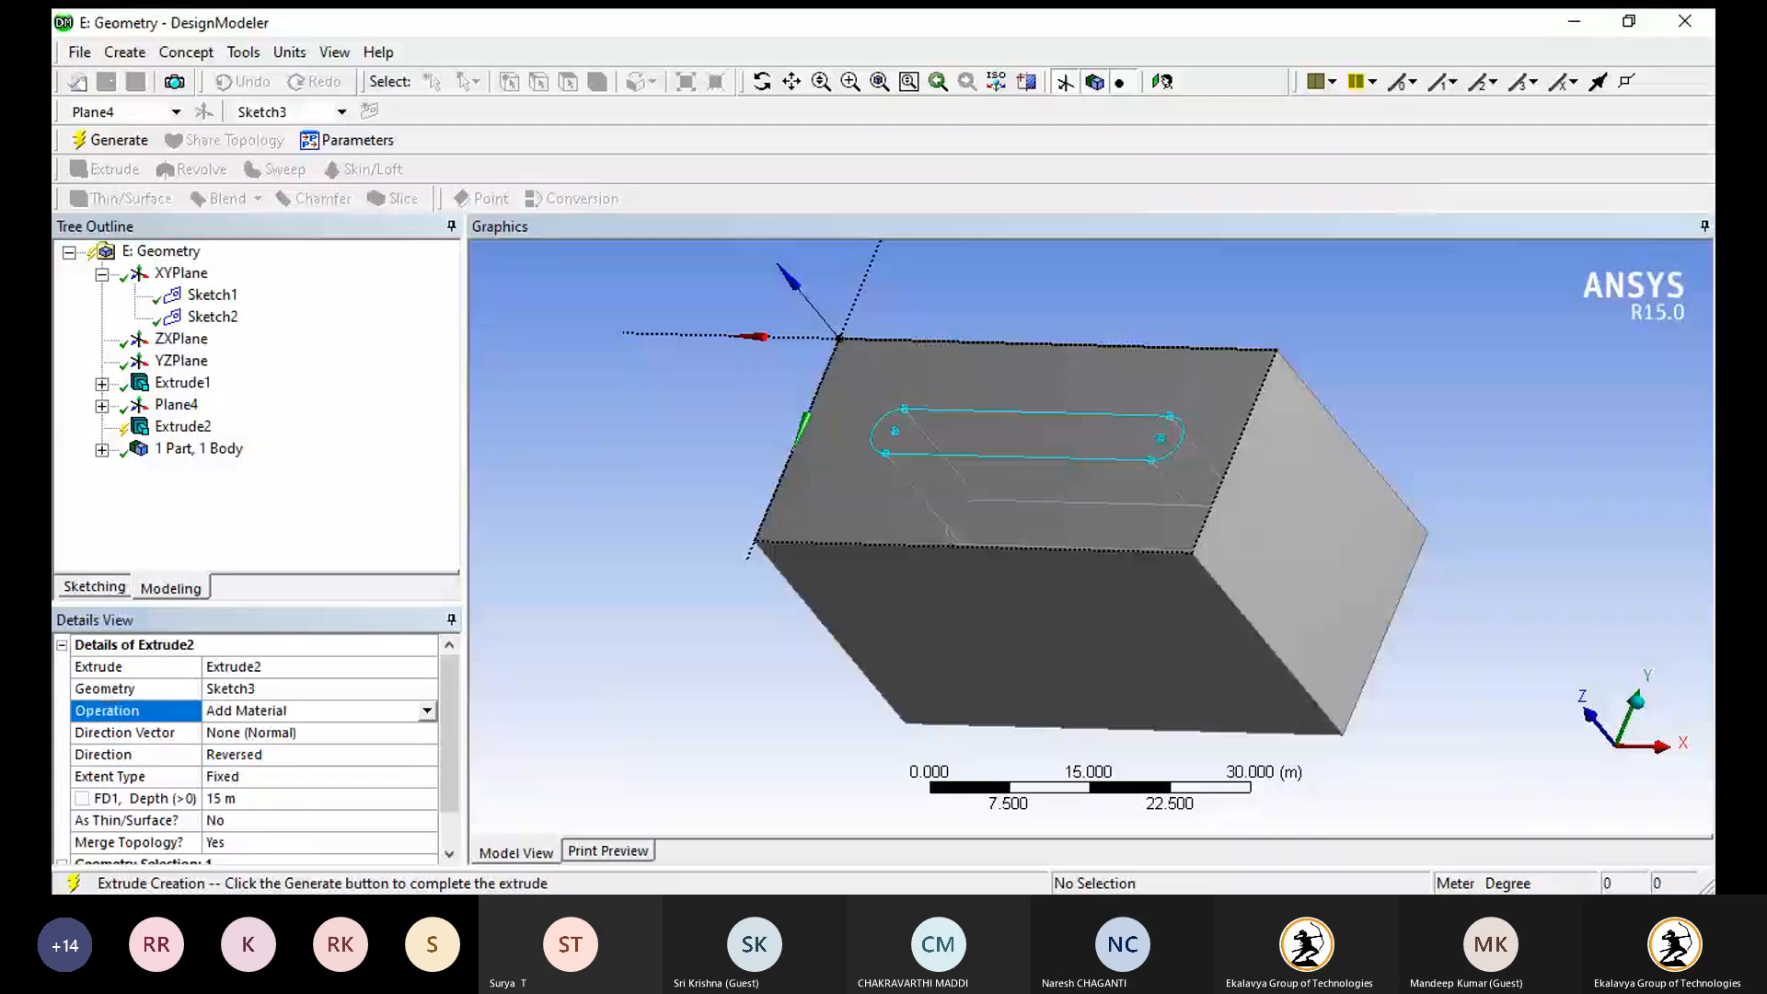
click(267, 793)
click(116, 143)
click(653, 387)
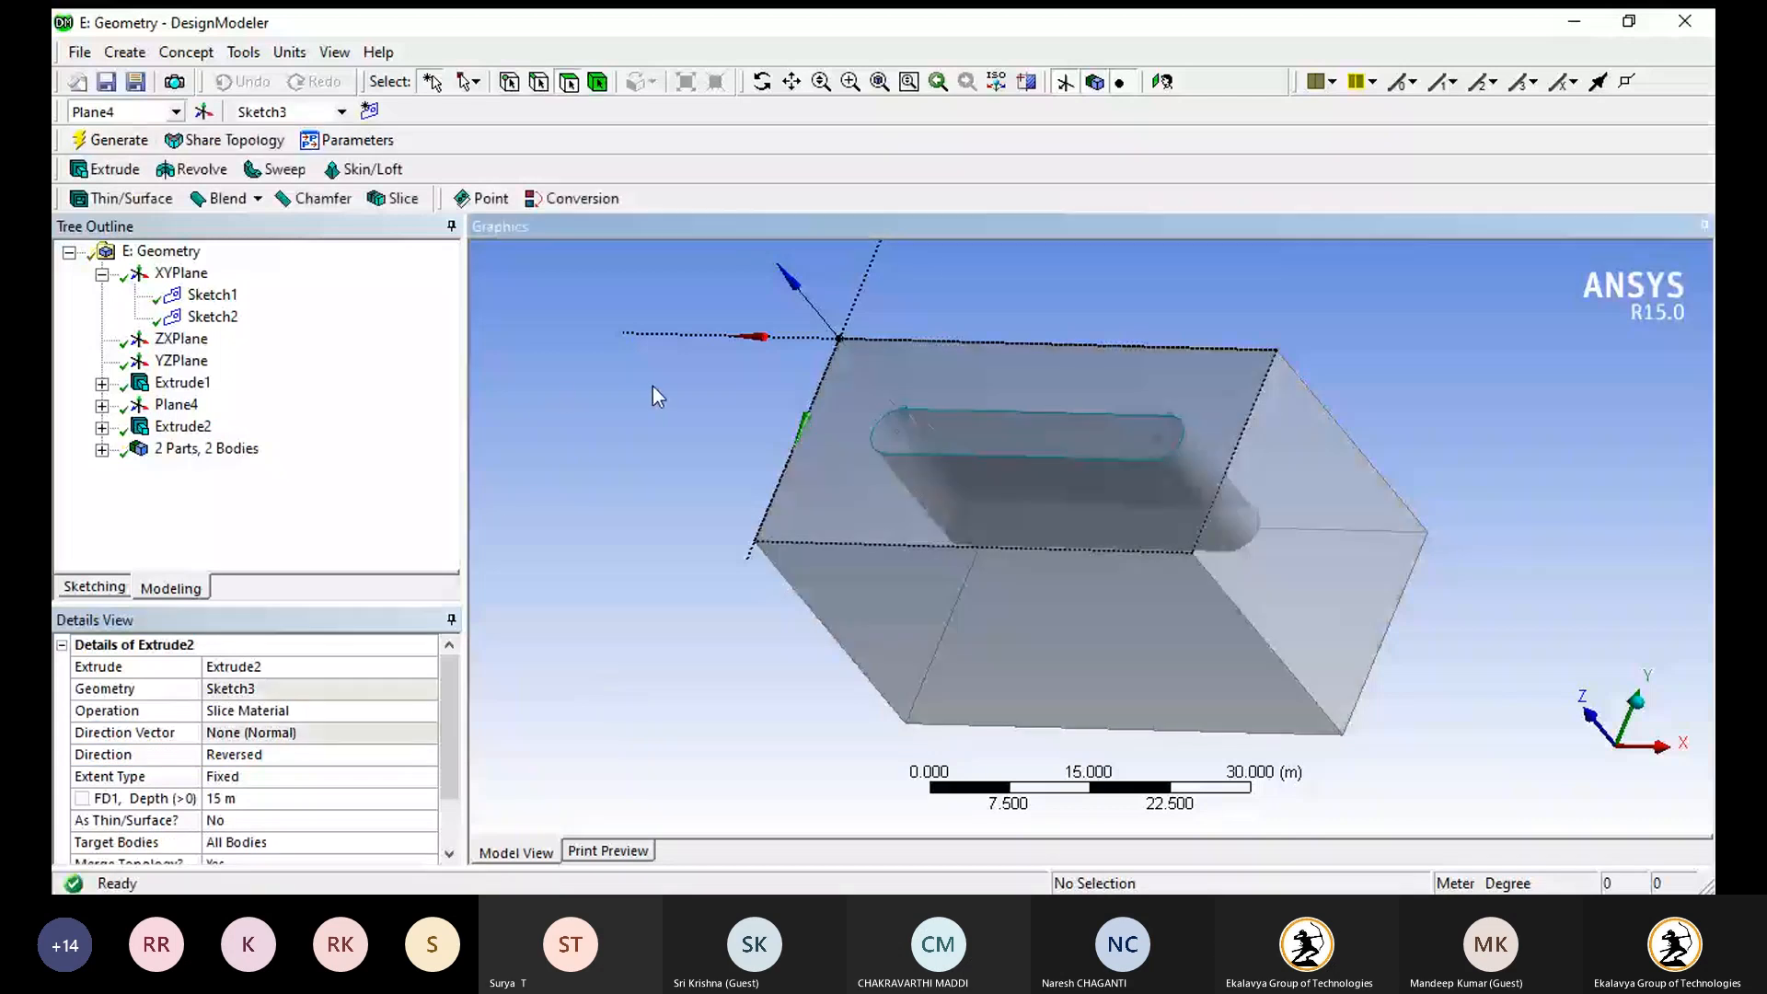
middle_drag(652, 387, 895, 492)
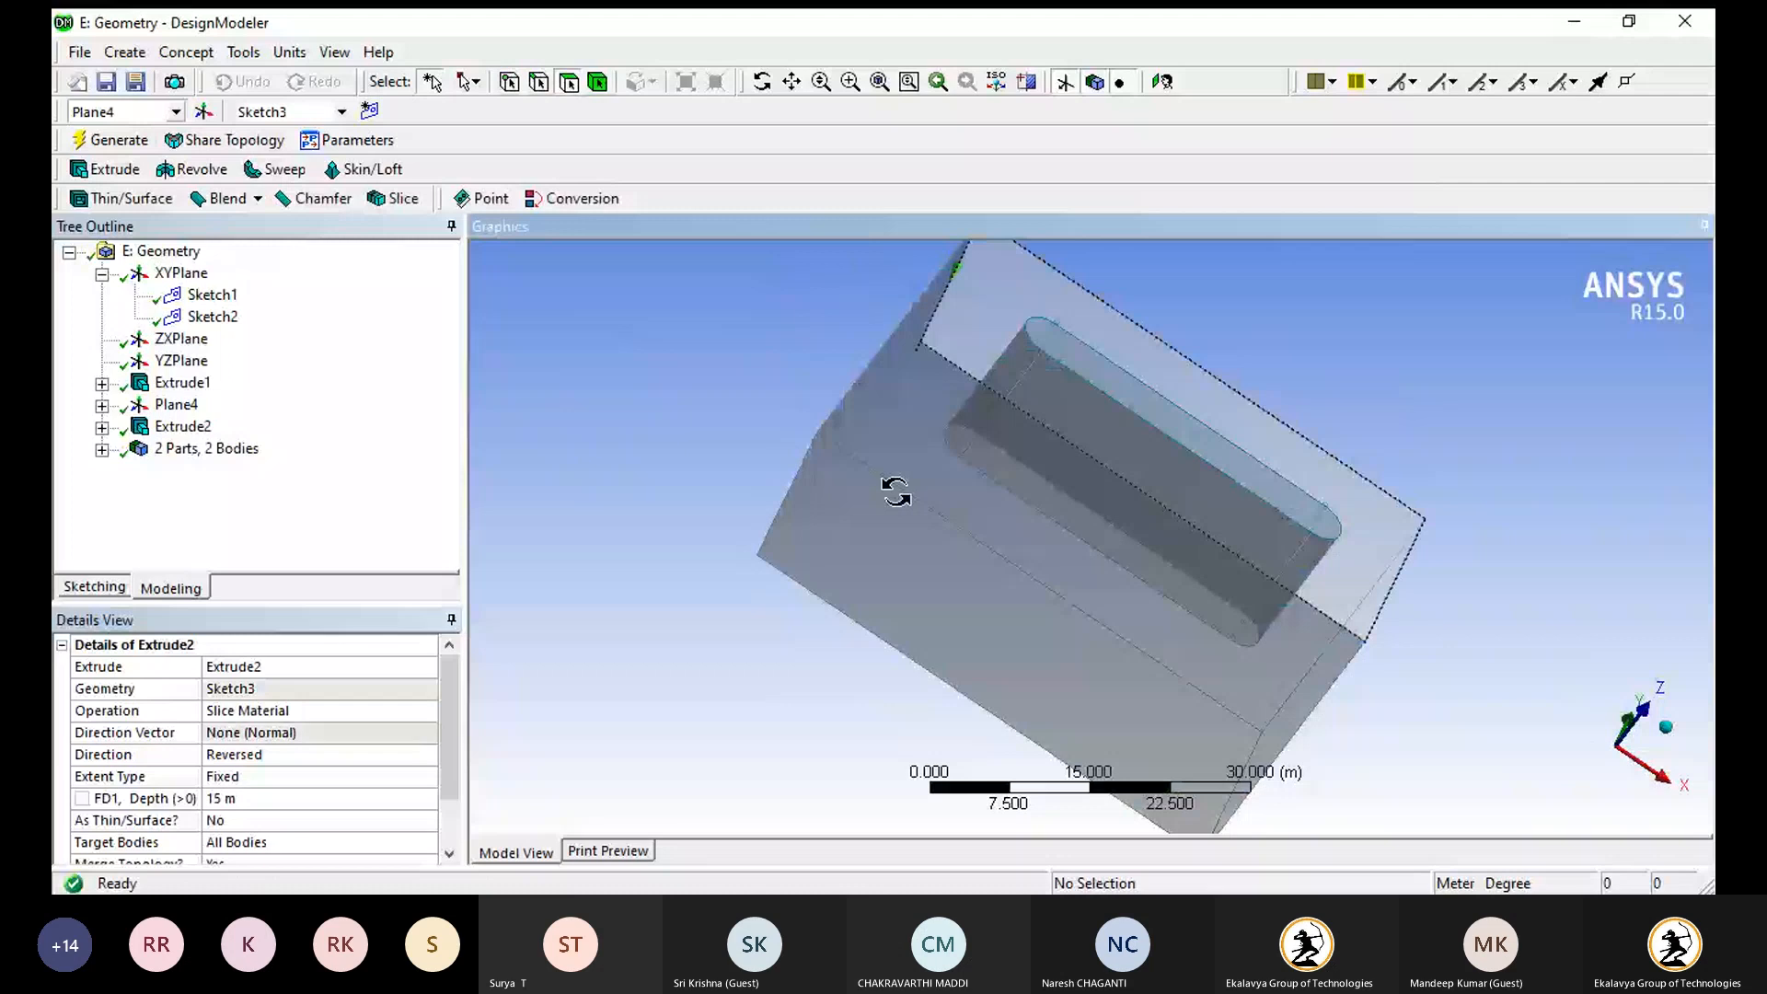
middle_drag(895, 492, 745, 522)
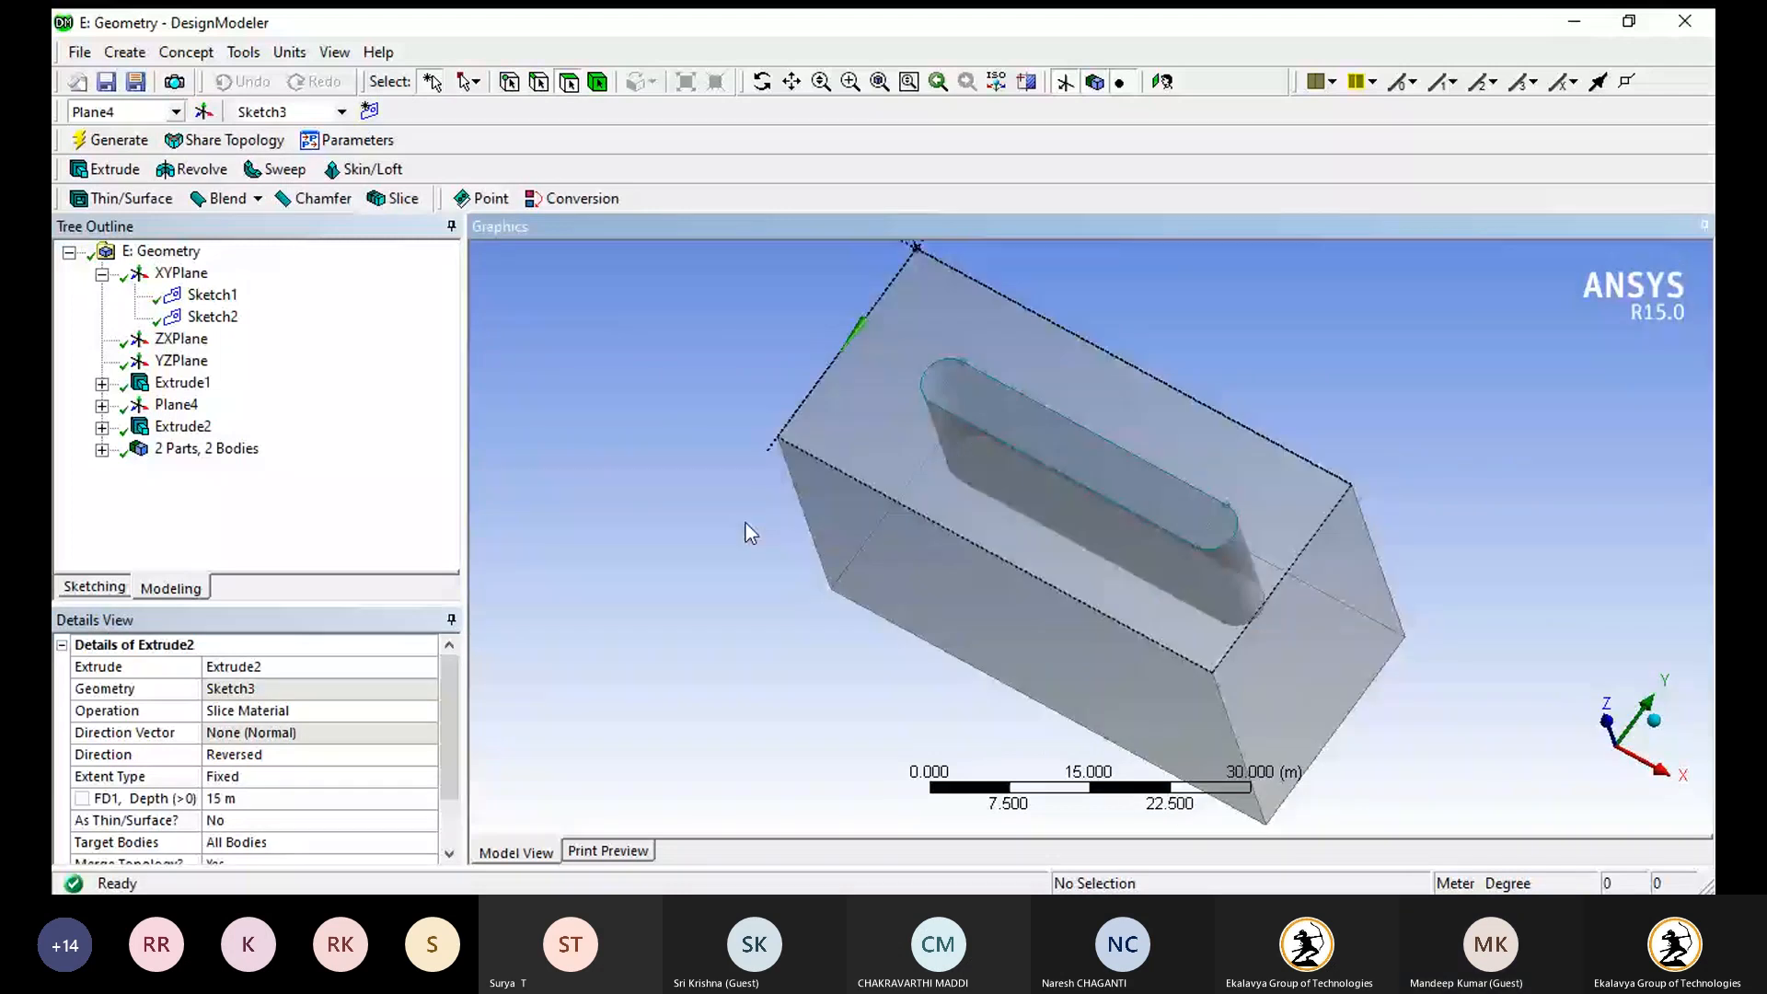
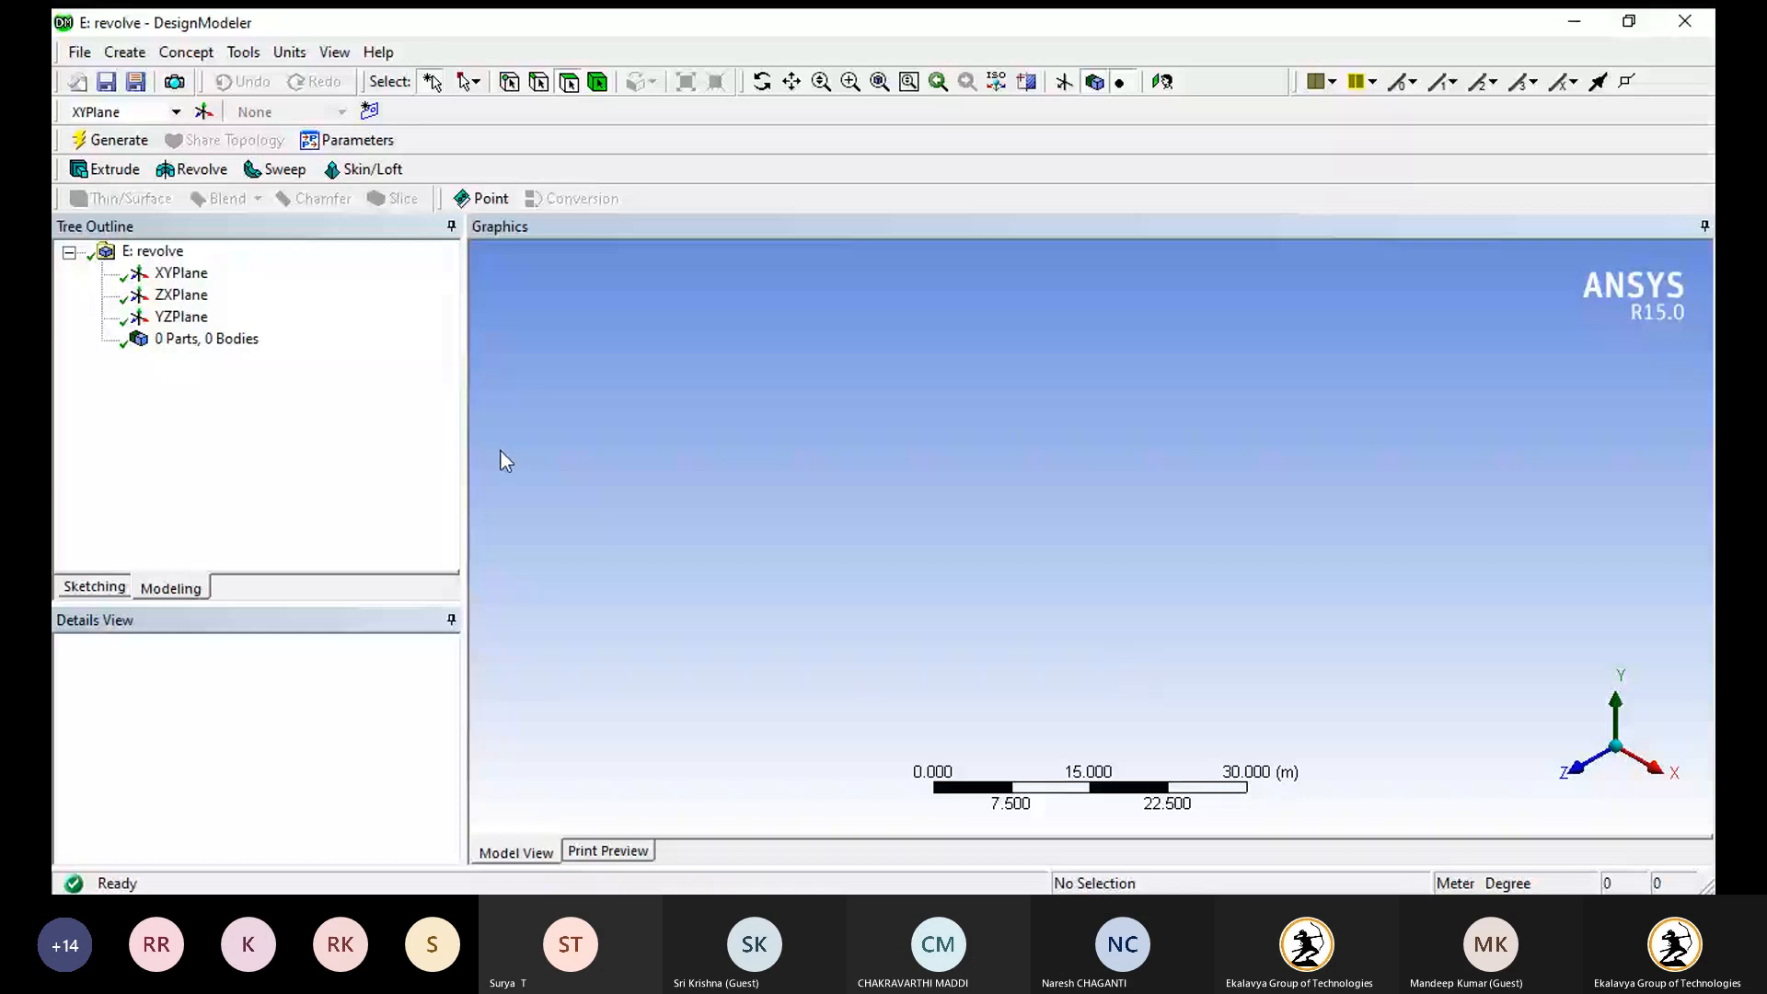
- Start sketching on the ZX plane of the new revolve geometry
click(181, 274)
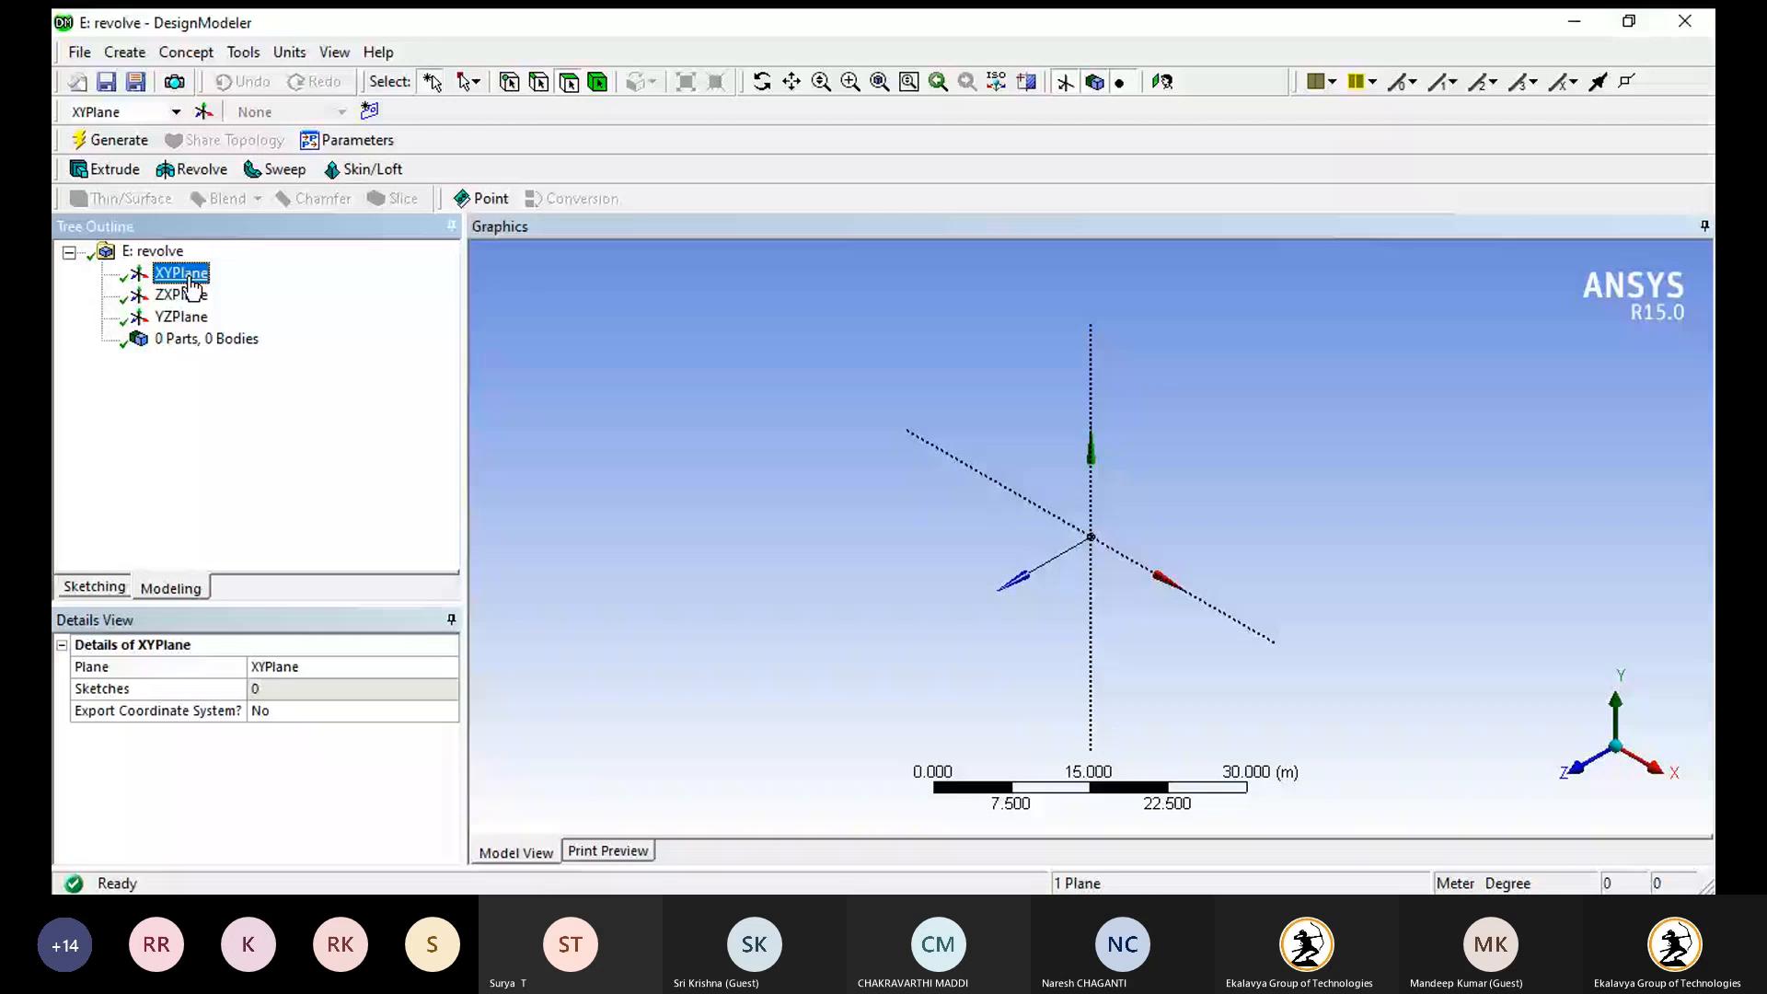
click(187, 293)
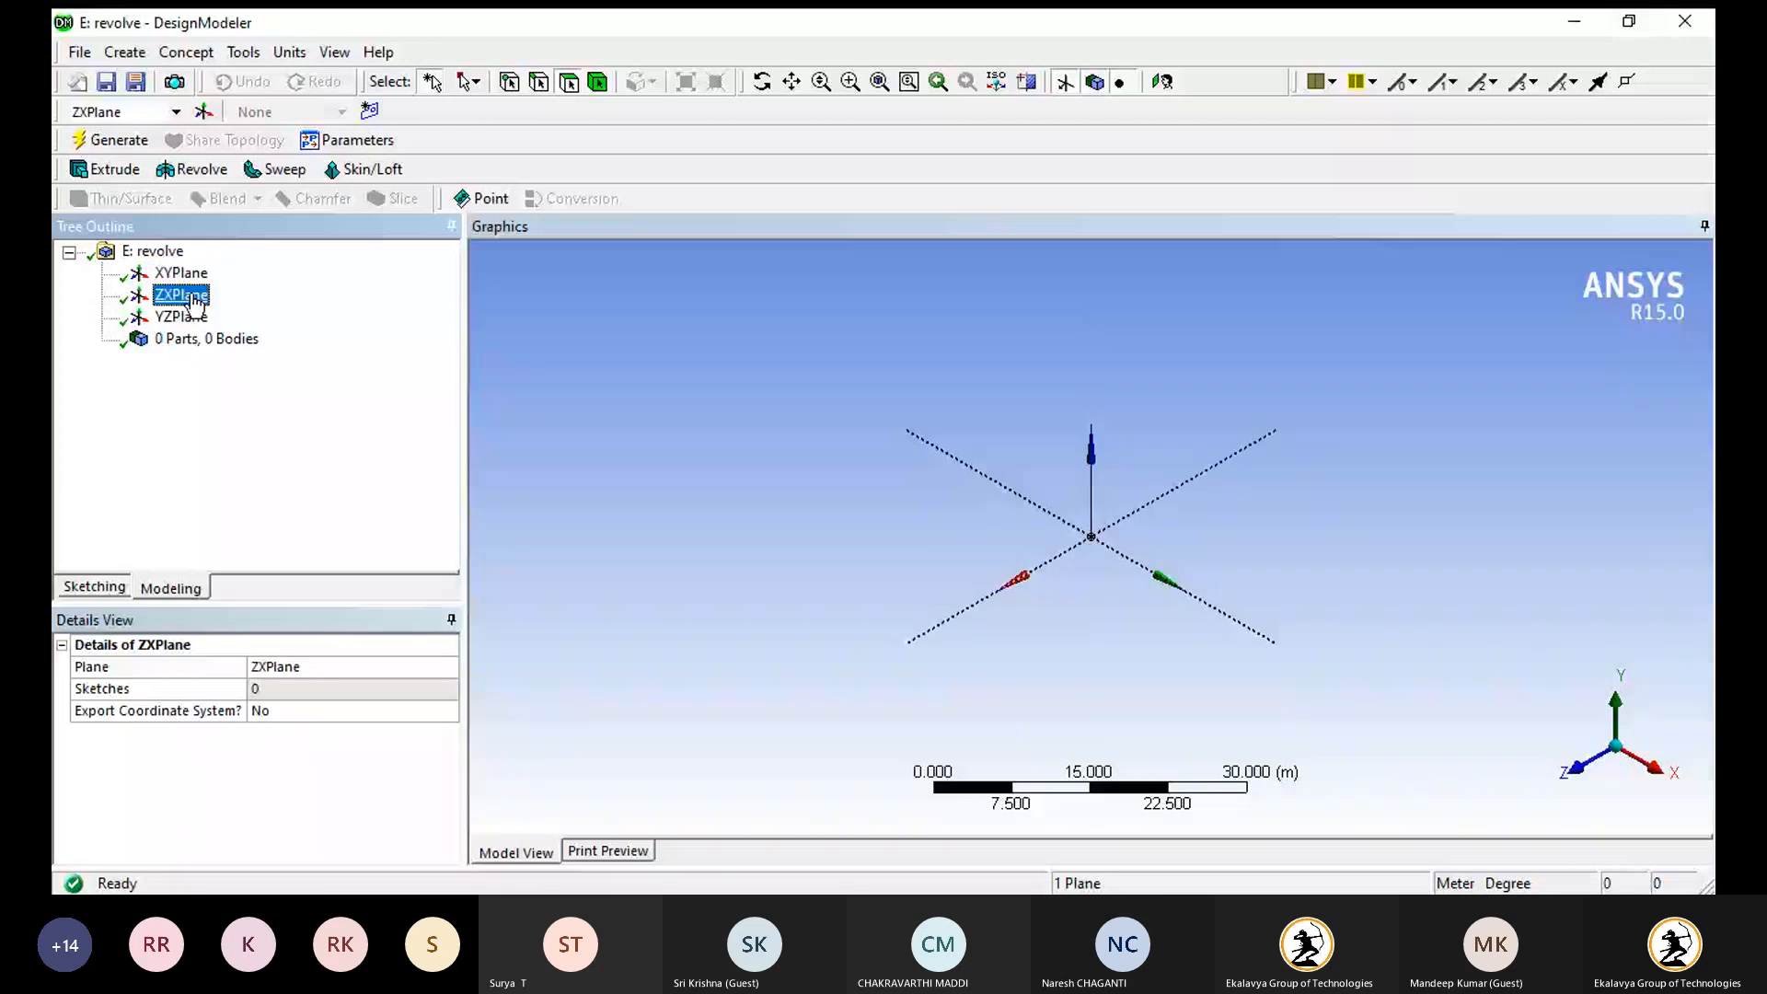
click(106, 589)
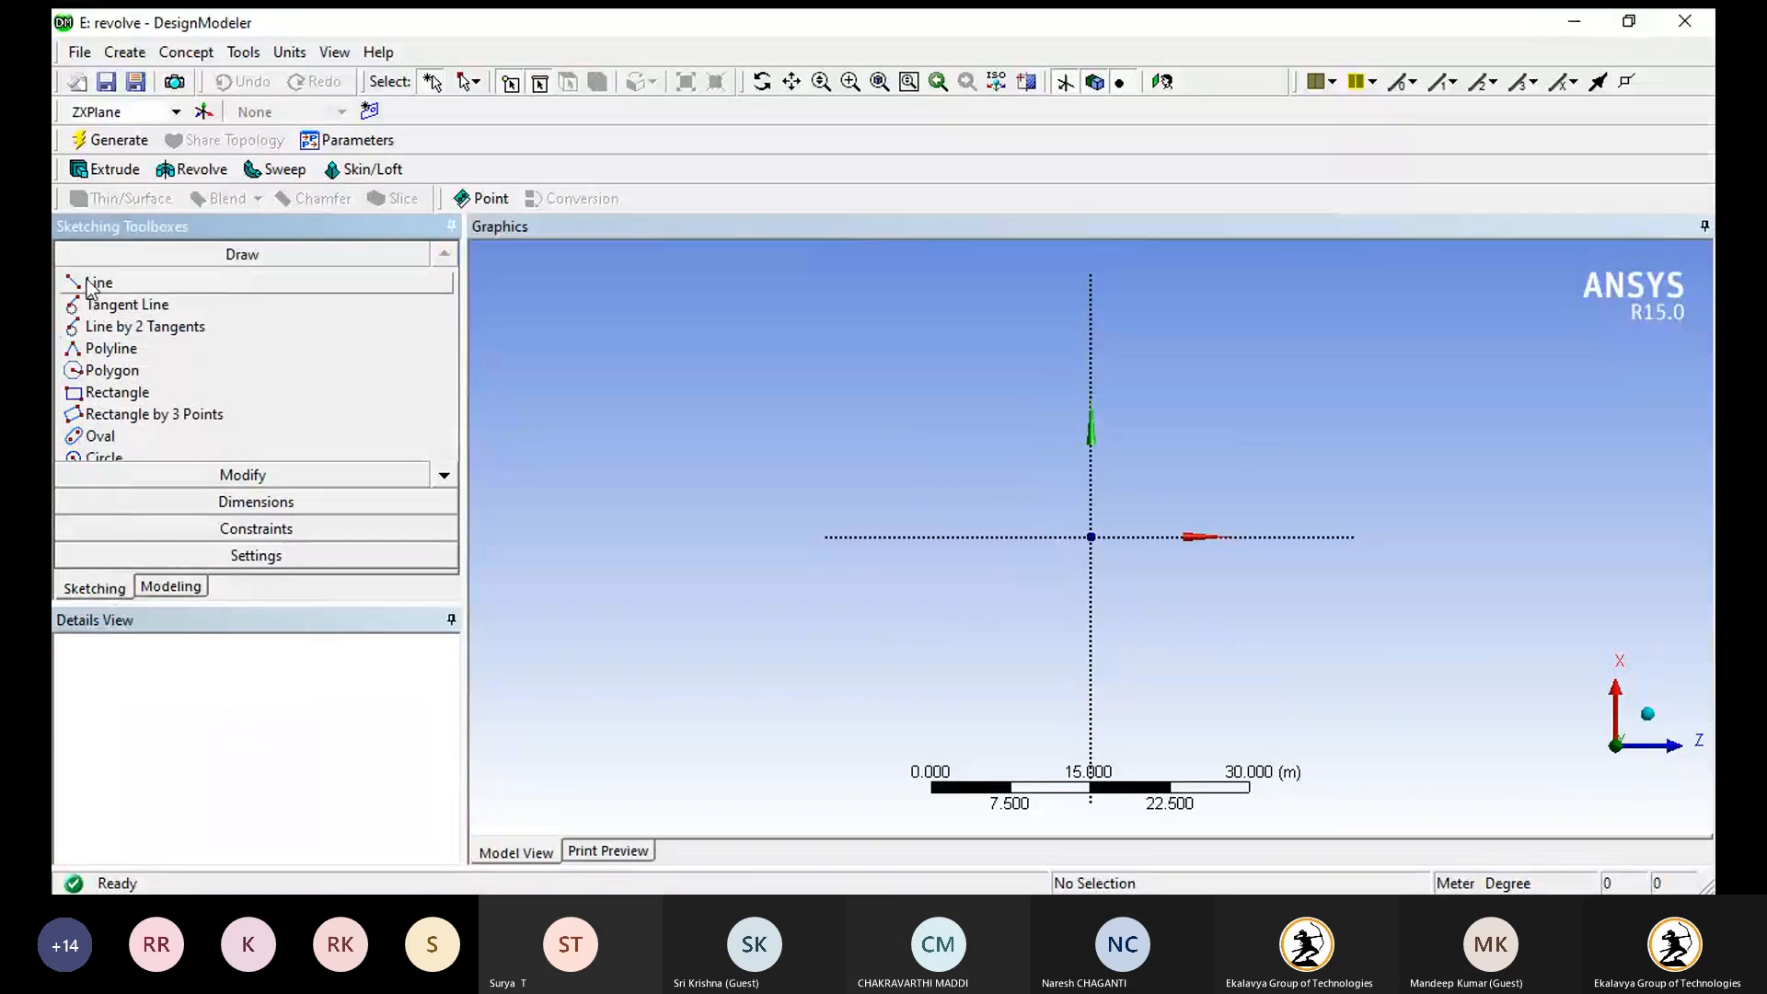
- Sketch an open five-segment polyline as a bottle half-profile, about 10 m wide and 25 m tall, ending on the vertical axis above the origin
click(92, 349)
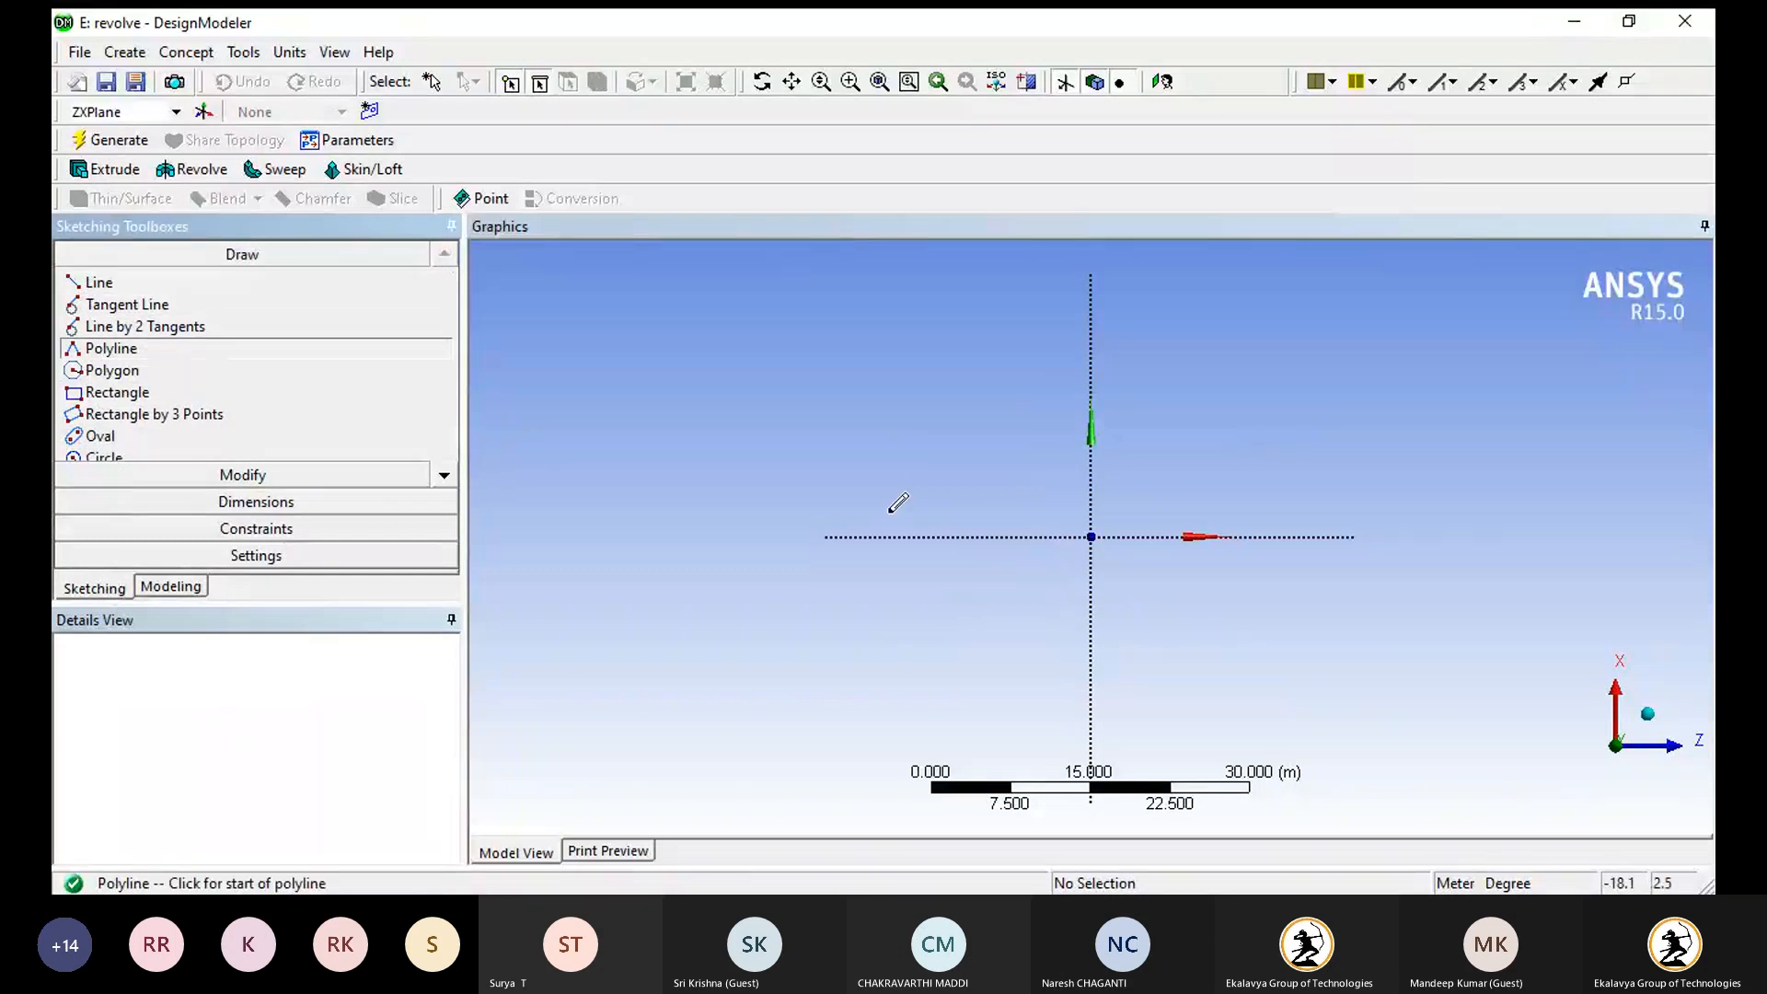
click(1152, 269)
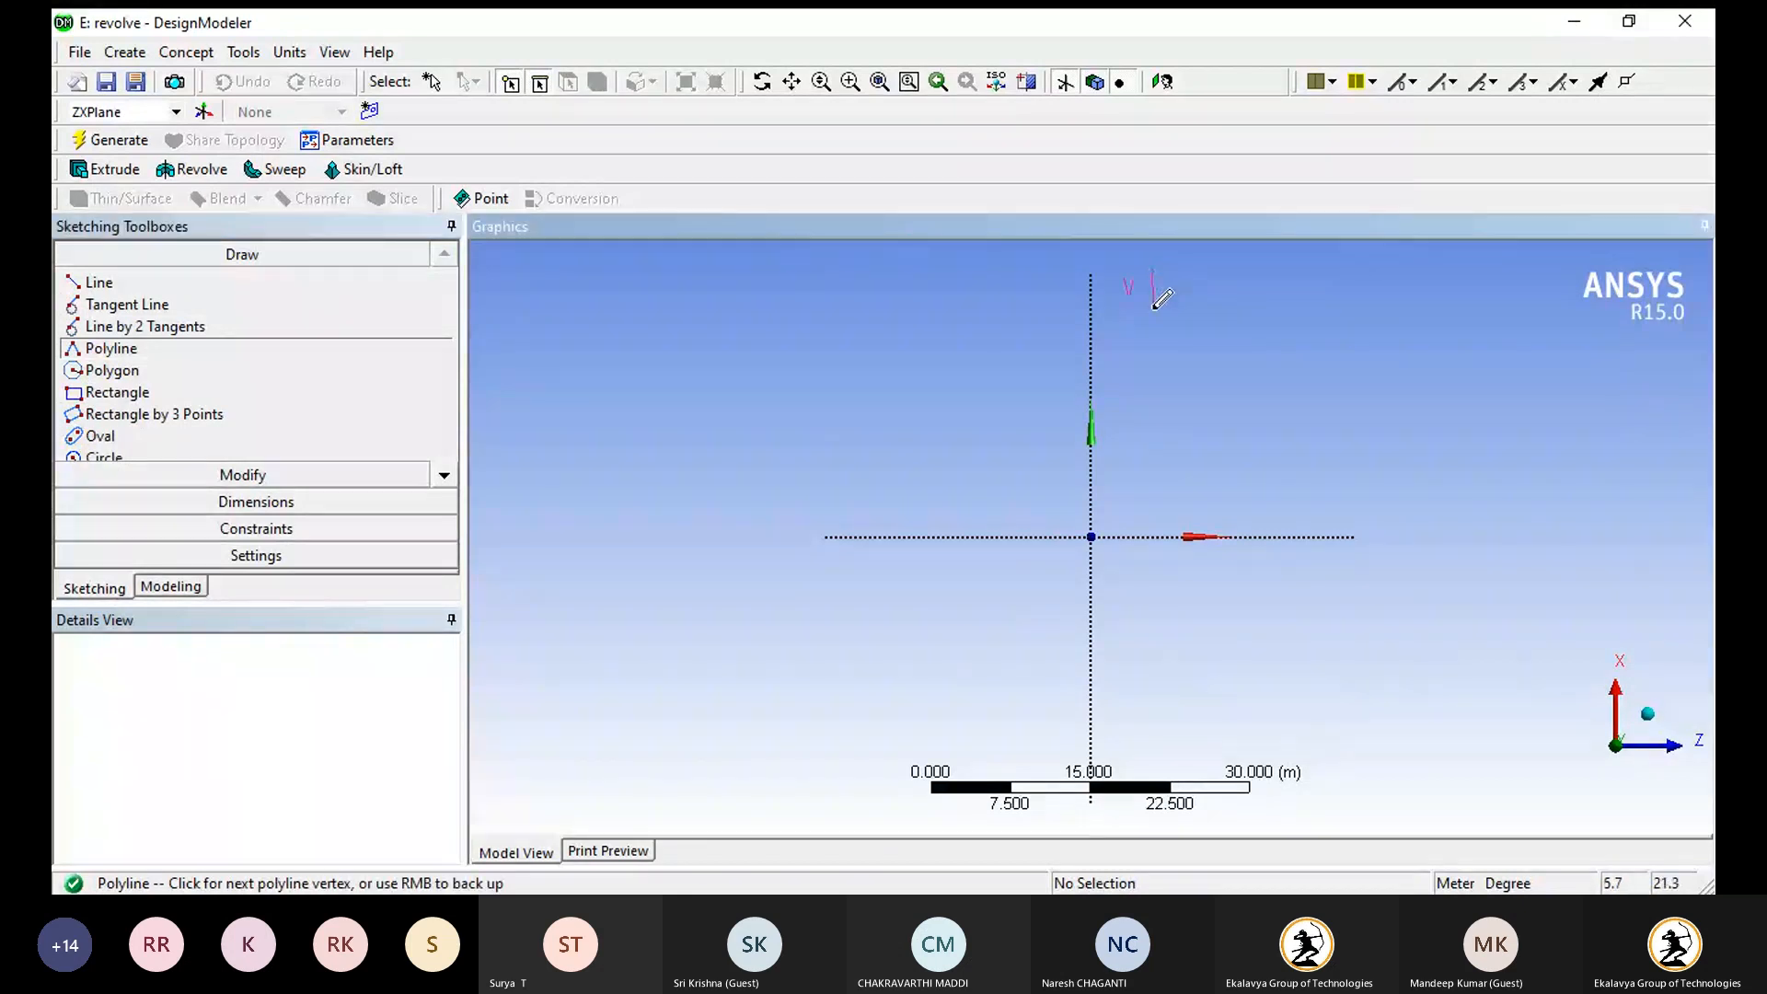
click(1152, 312)
click(1199, 335)
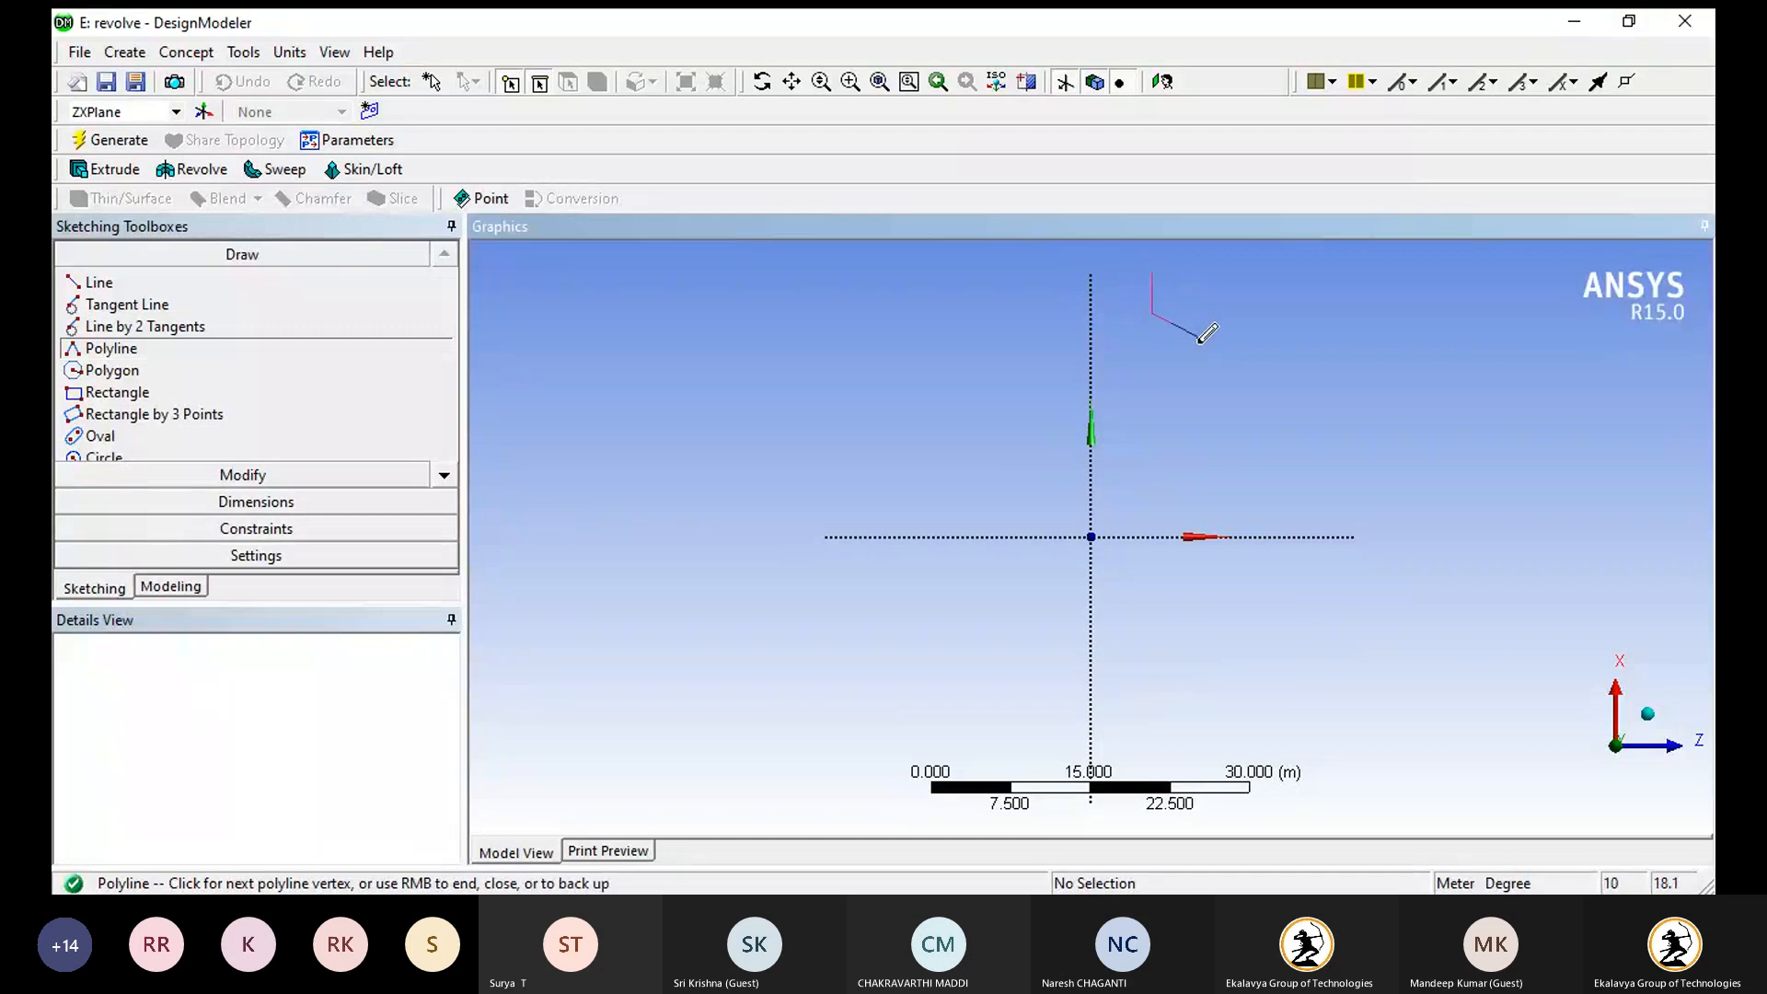
click(1203, 535)
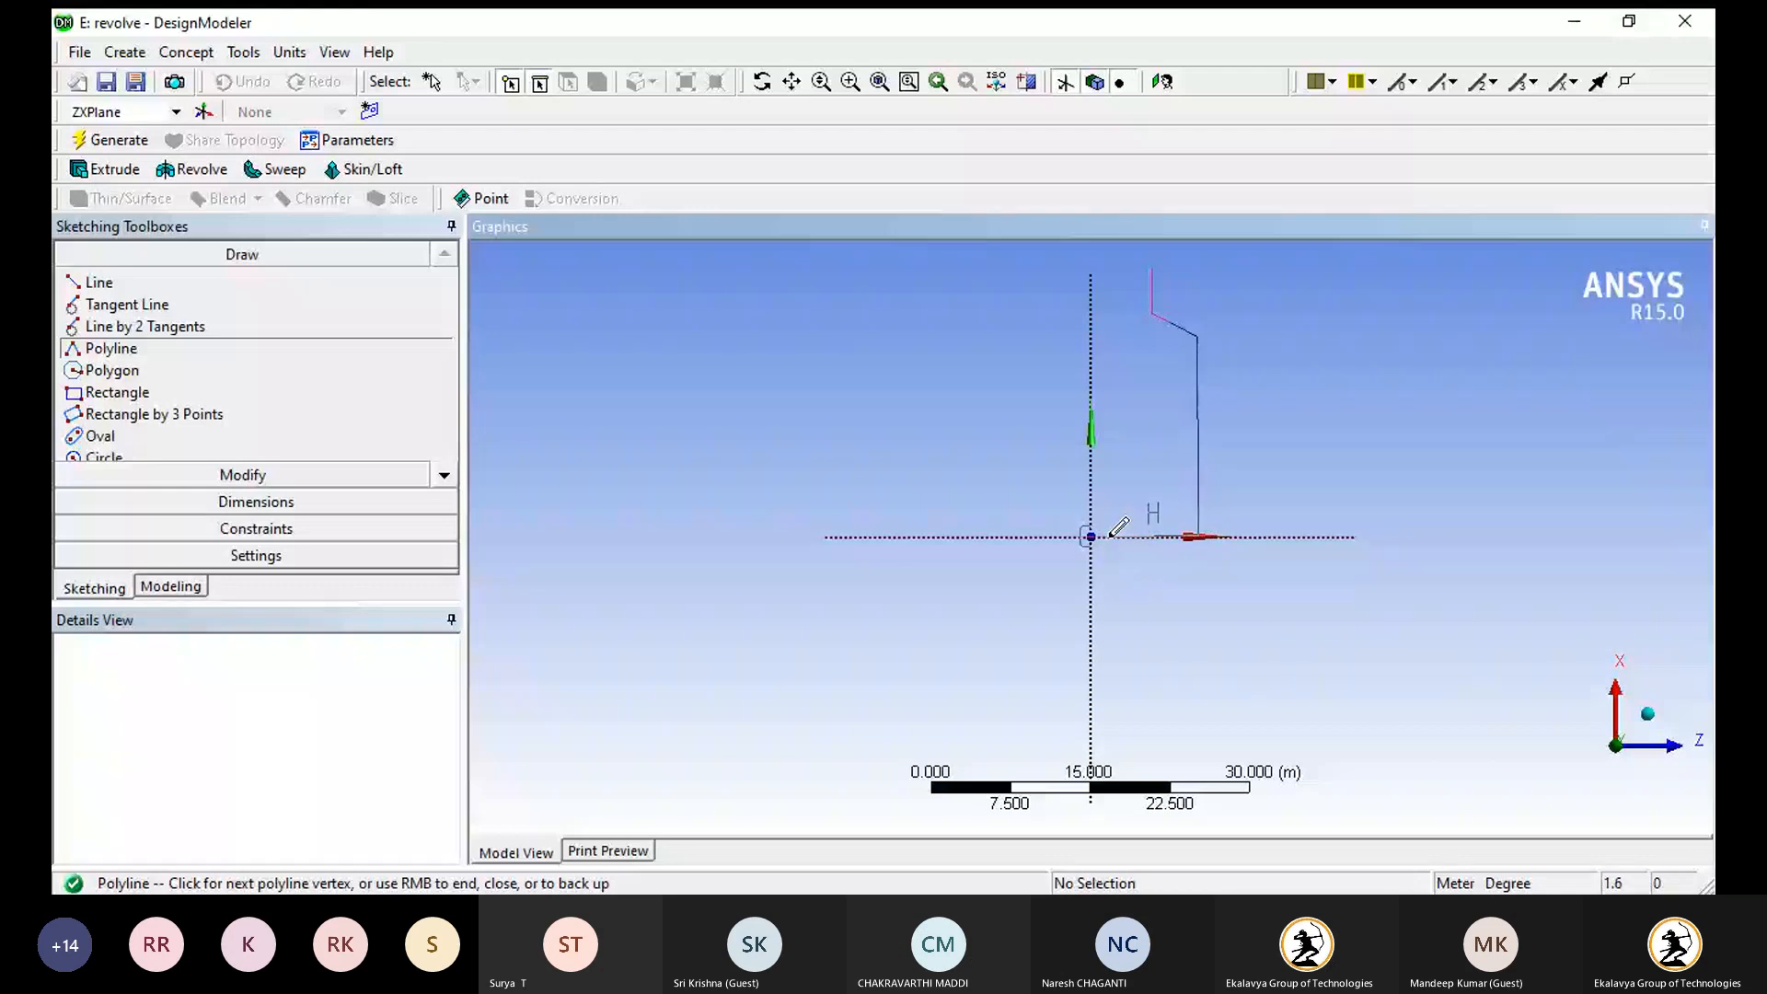
right_click(1111, 536)
click(1110, 537)
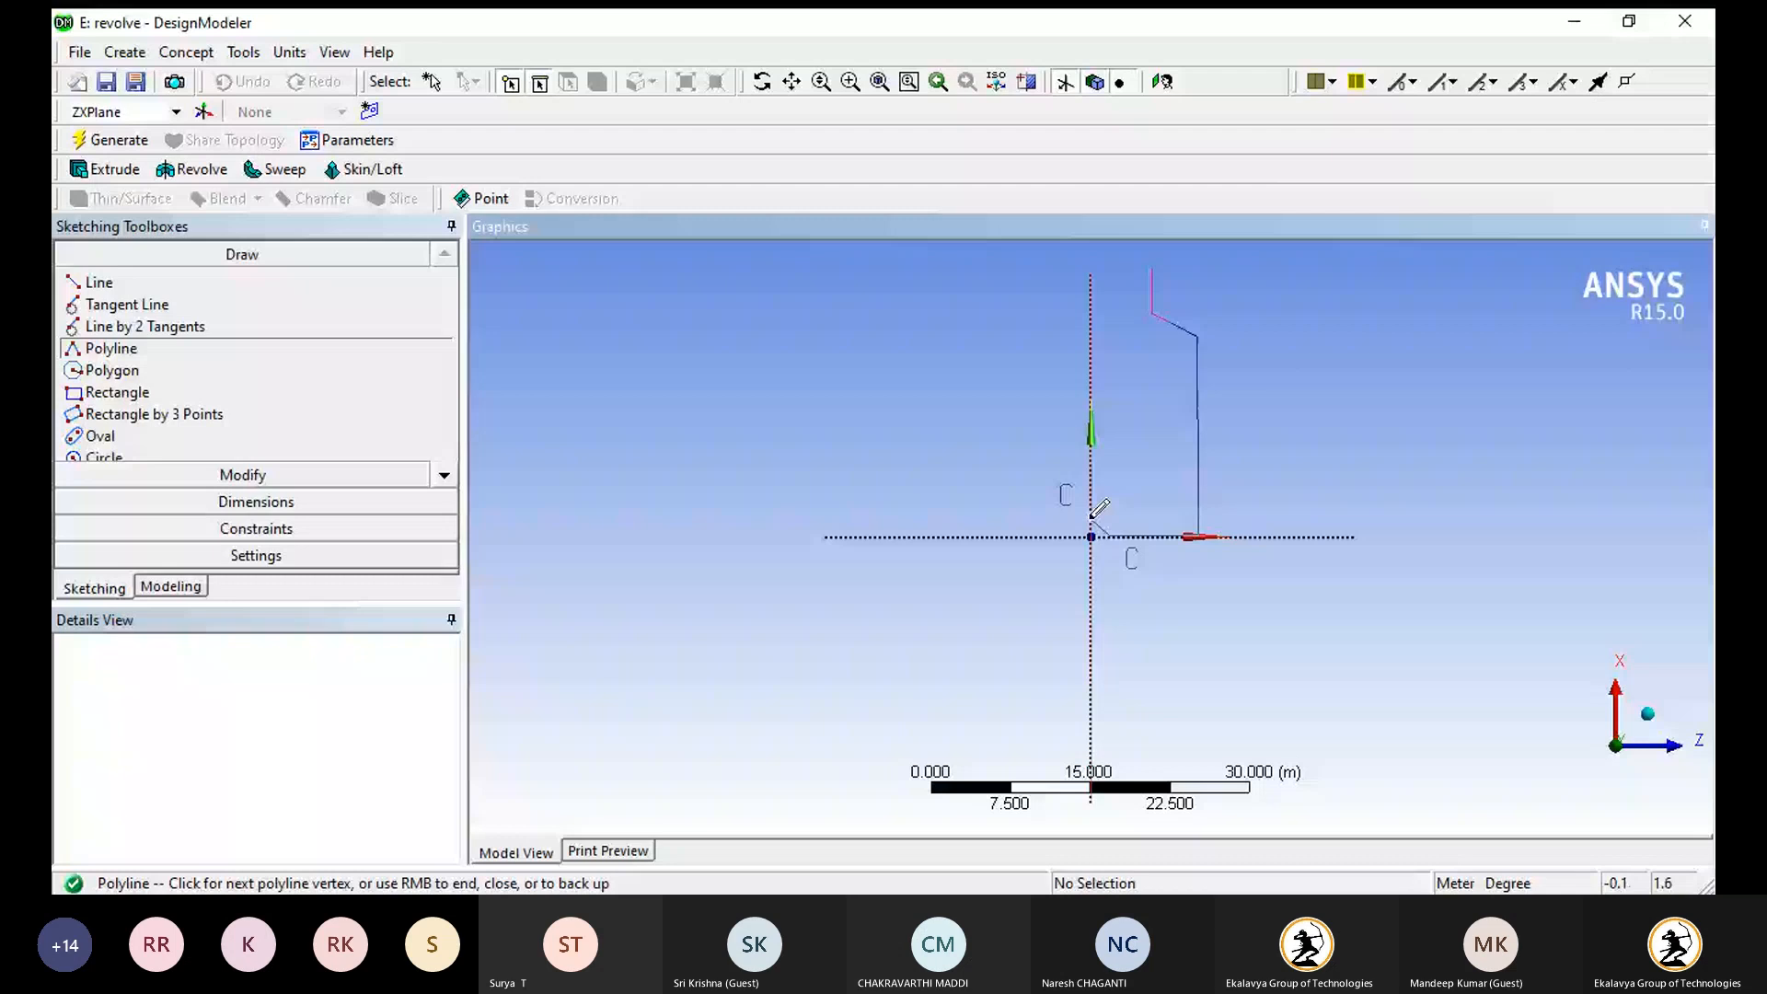
right_click(1091, 520)
click(1109, 530)
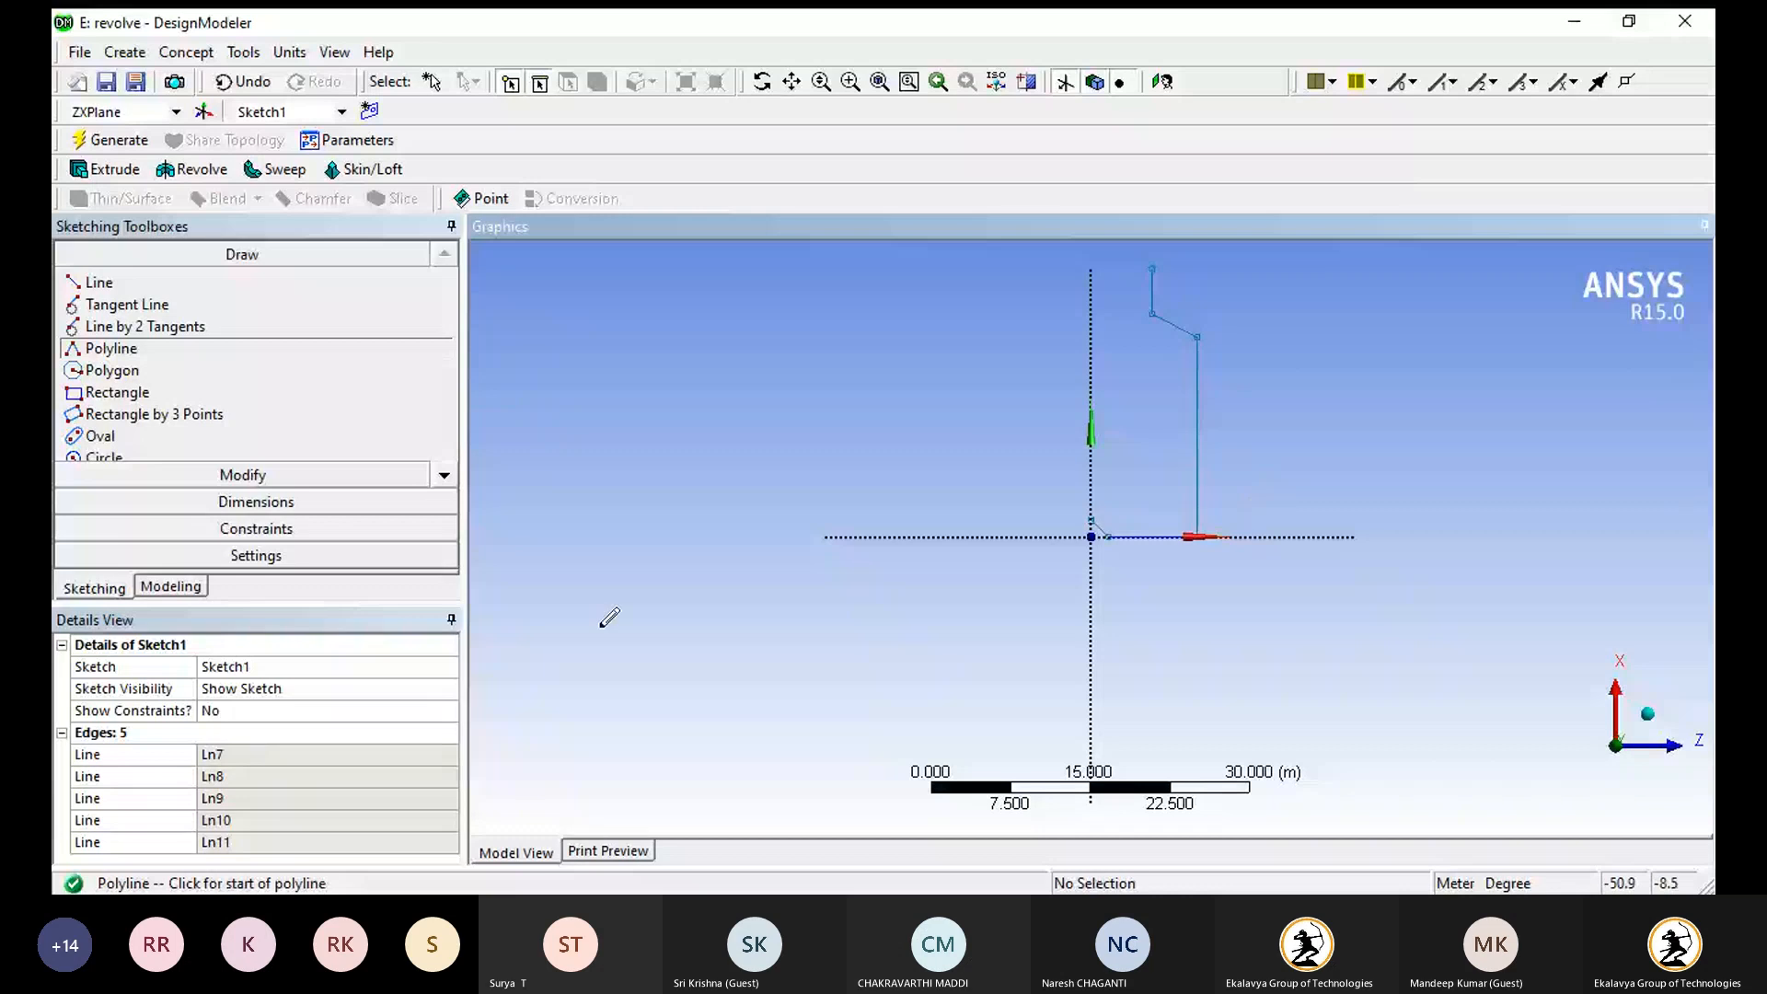
- Fillet the profile's four corners with a 1.25 m radius: outer base, shoulder, neck and the base corner near the origin
click(234, 475)
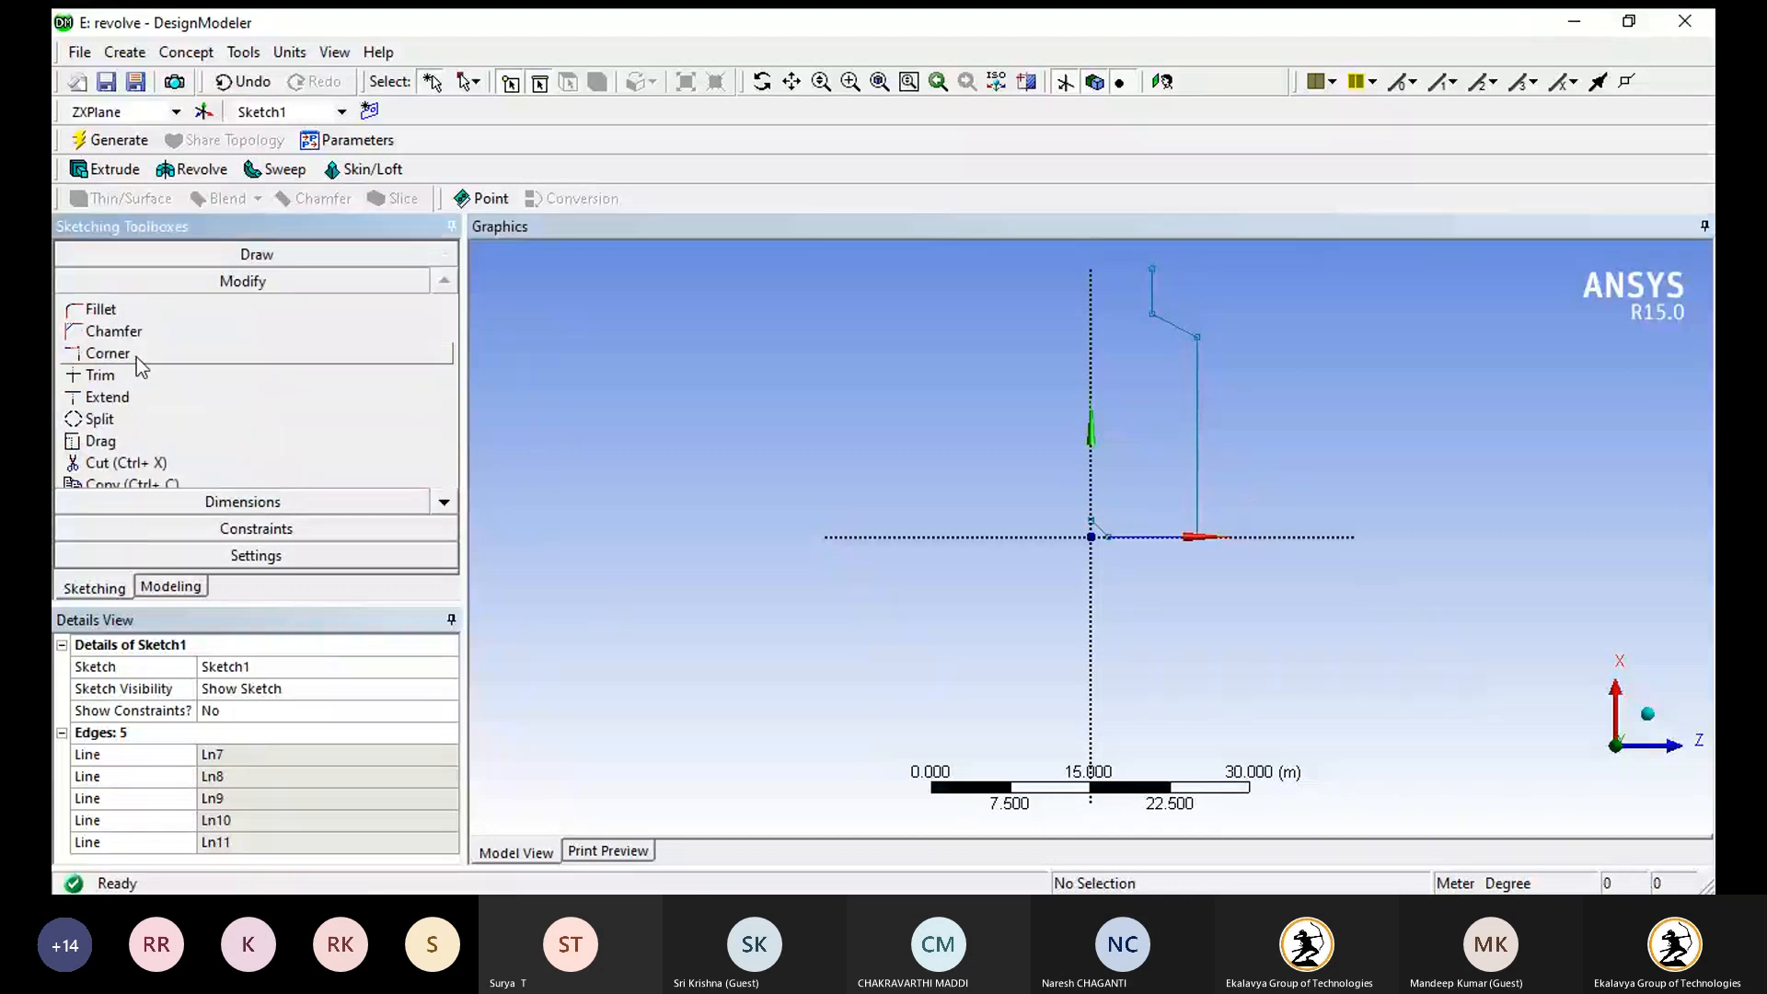
click(101, 309)
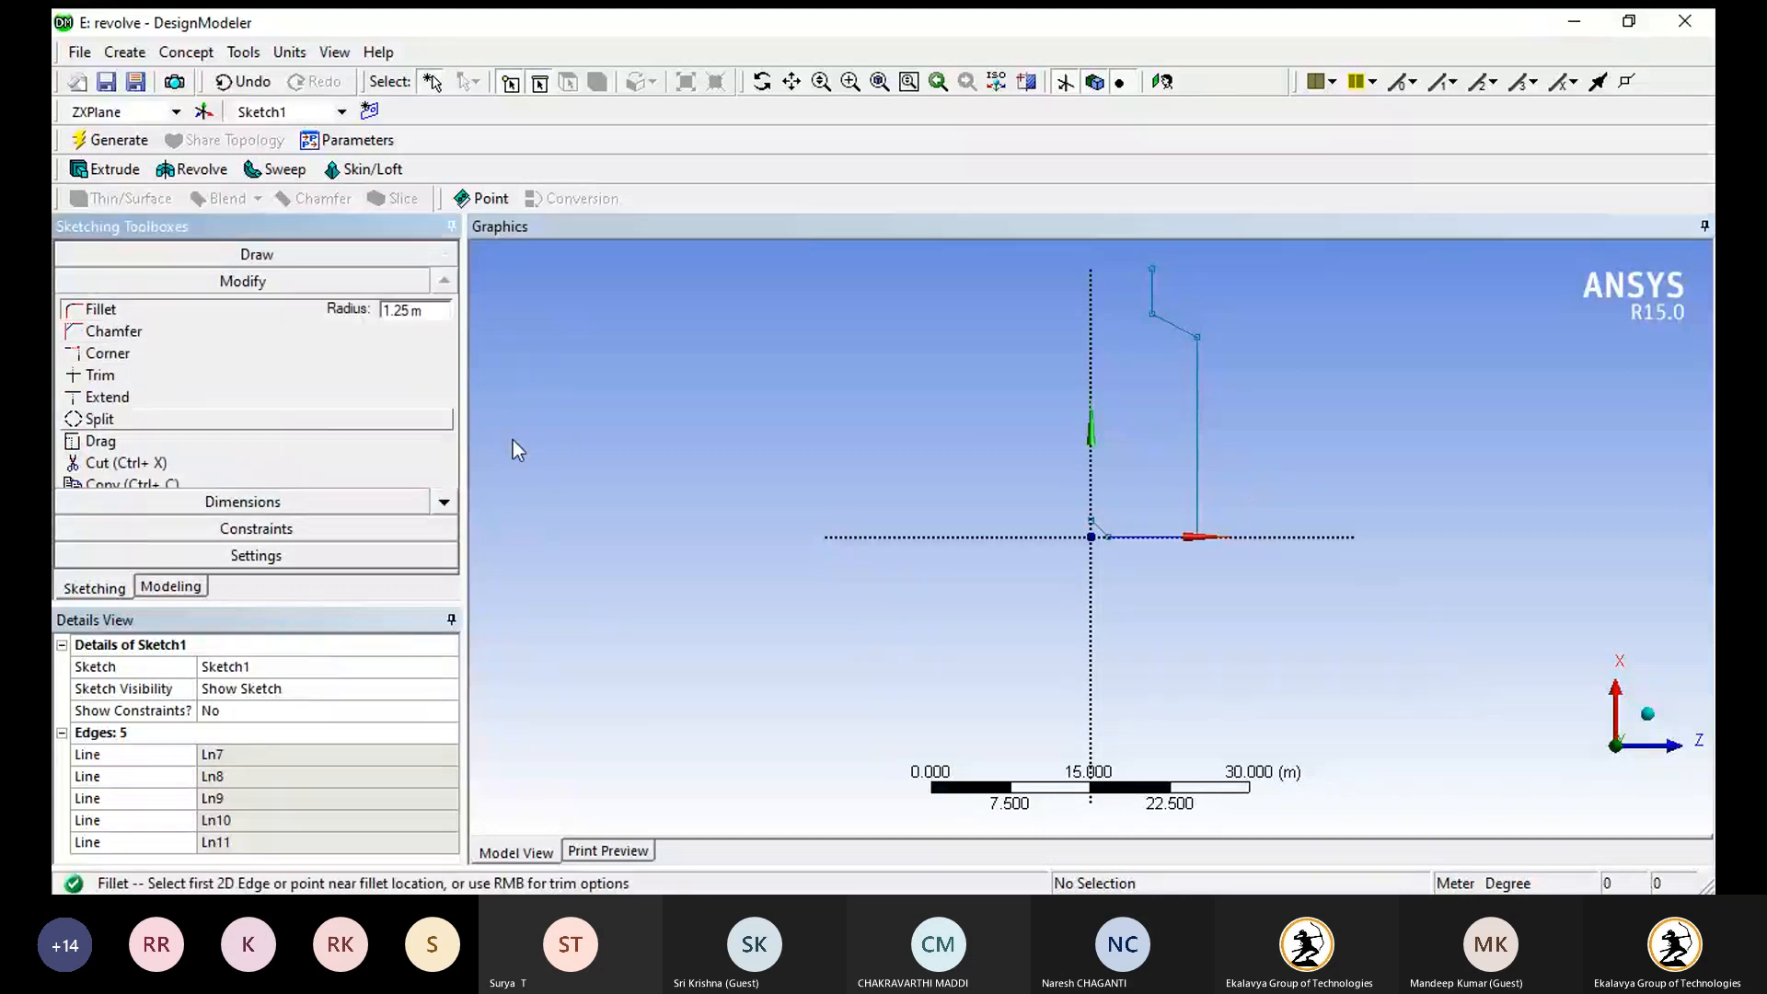
click(1198, 545)
click(1194, 517)
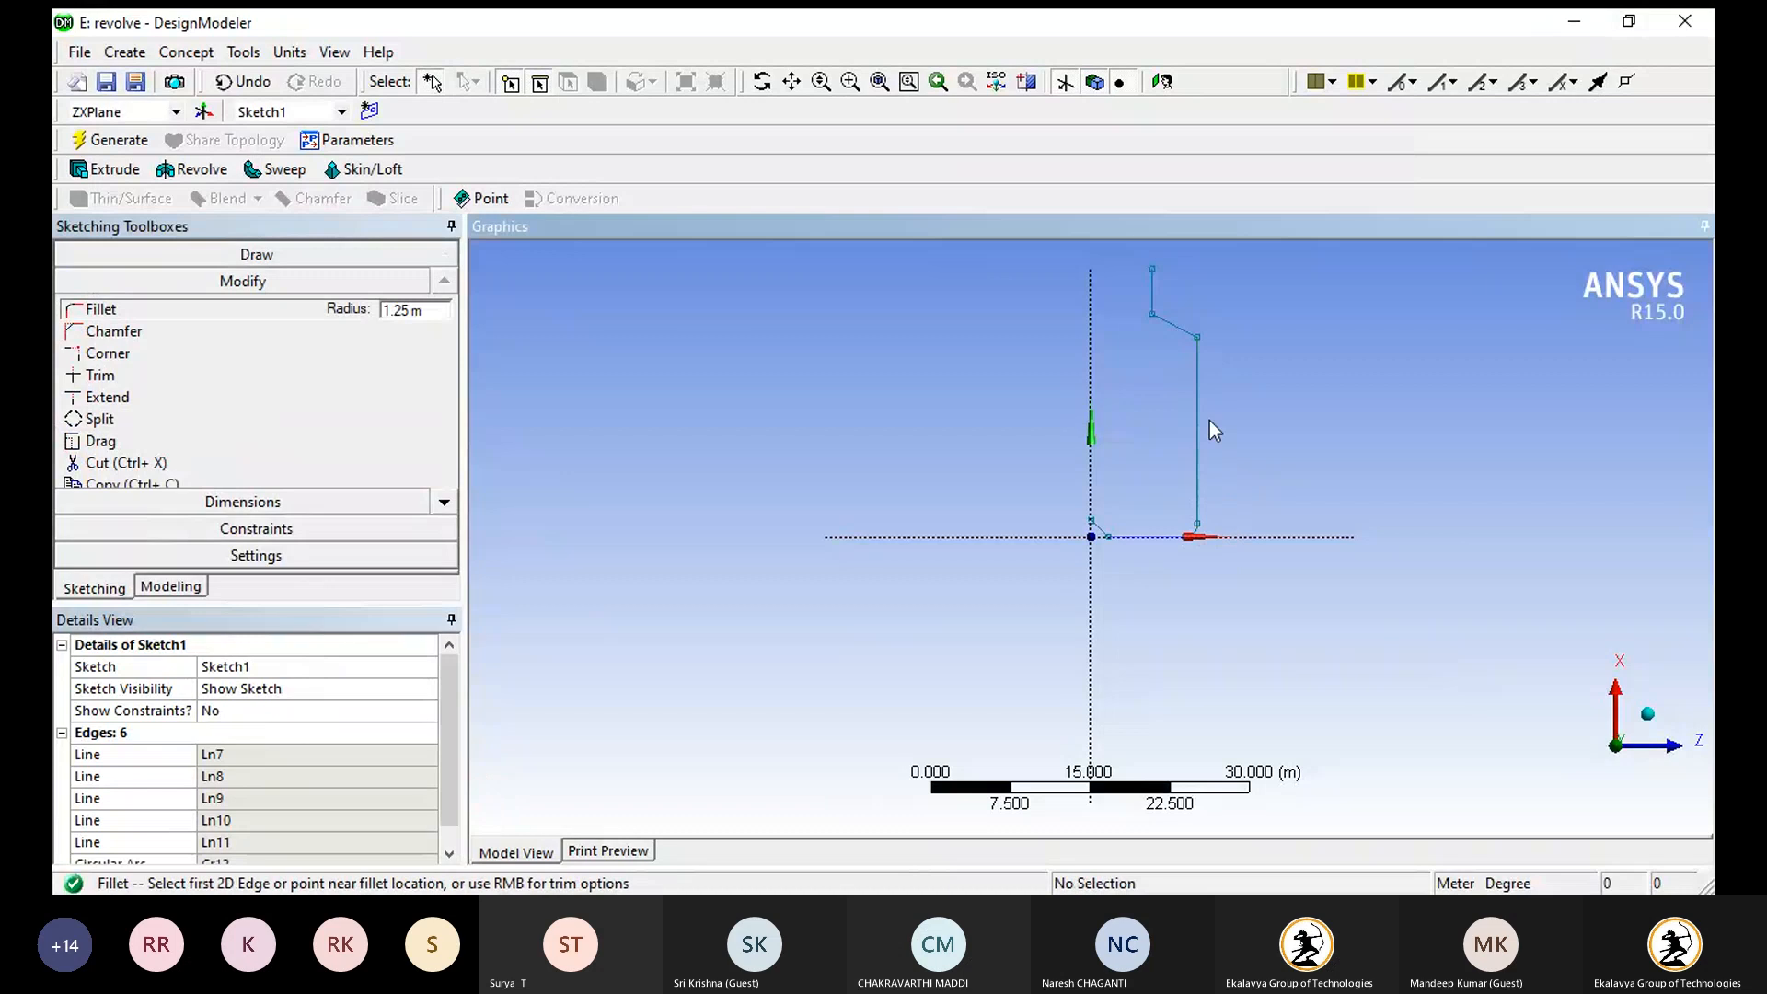
click(1196, 362)
click(1179, 328)
click(1153, 297)
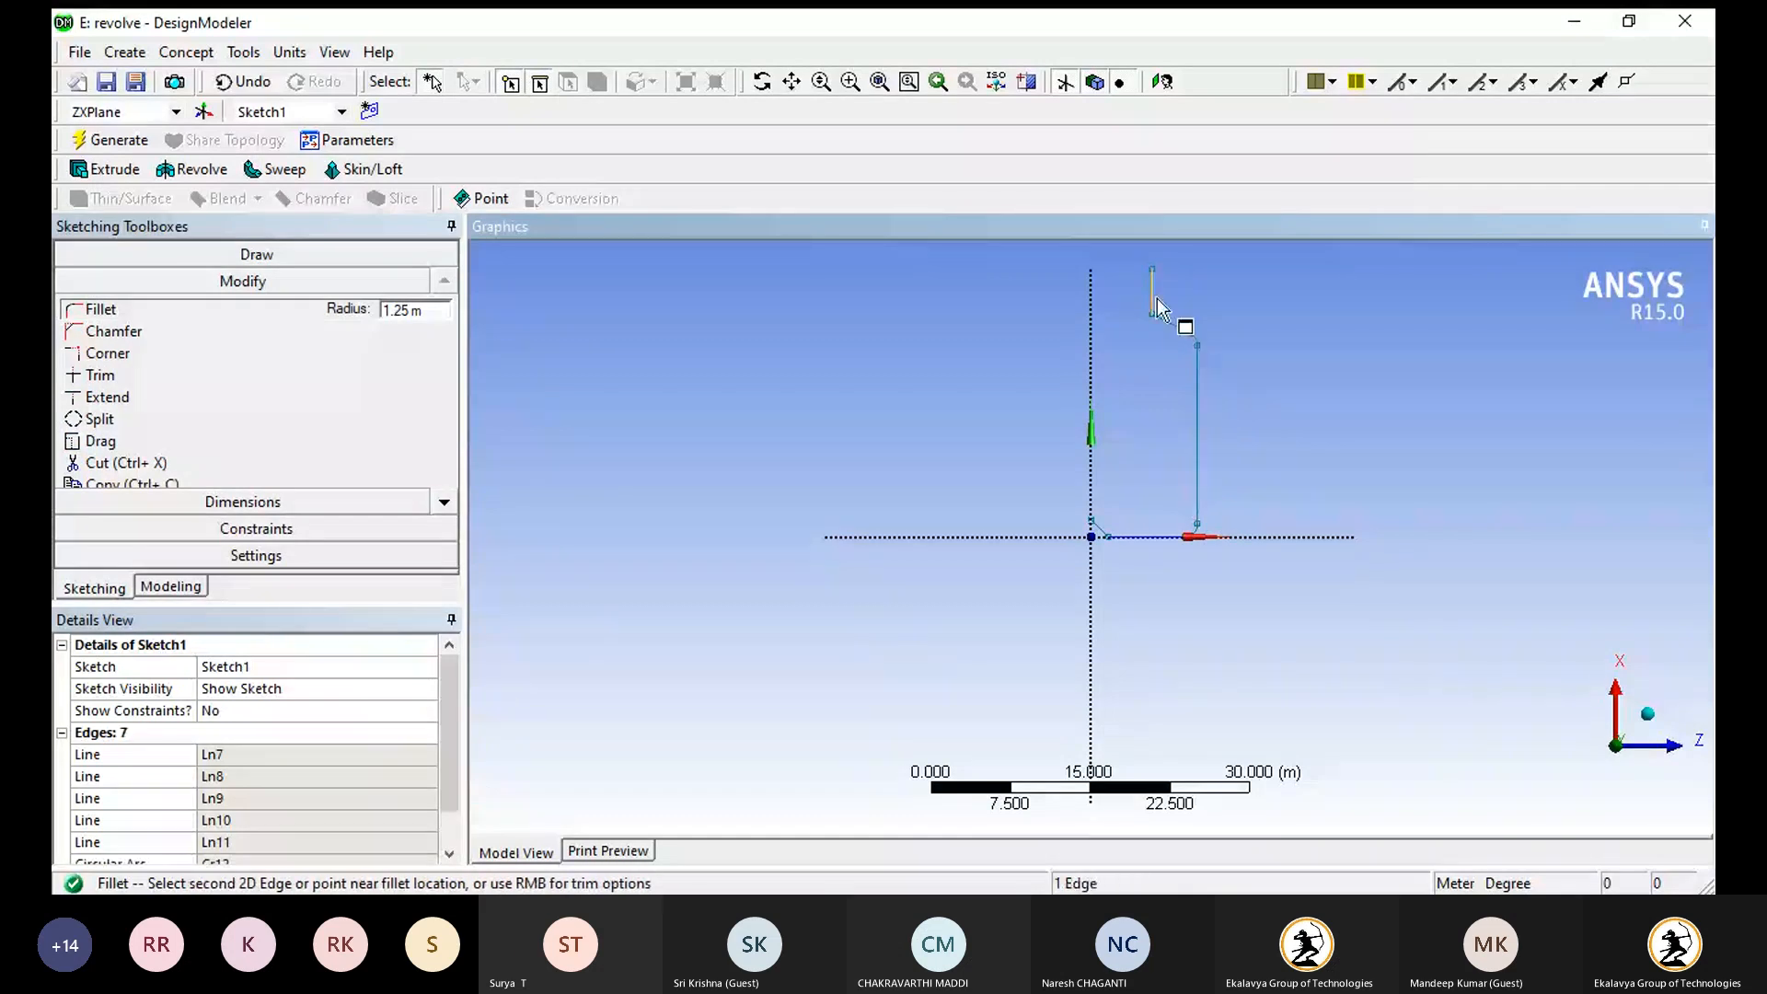
click(1171, 322)
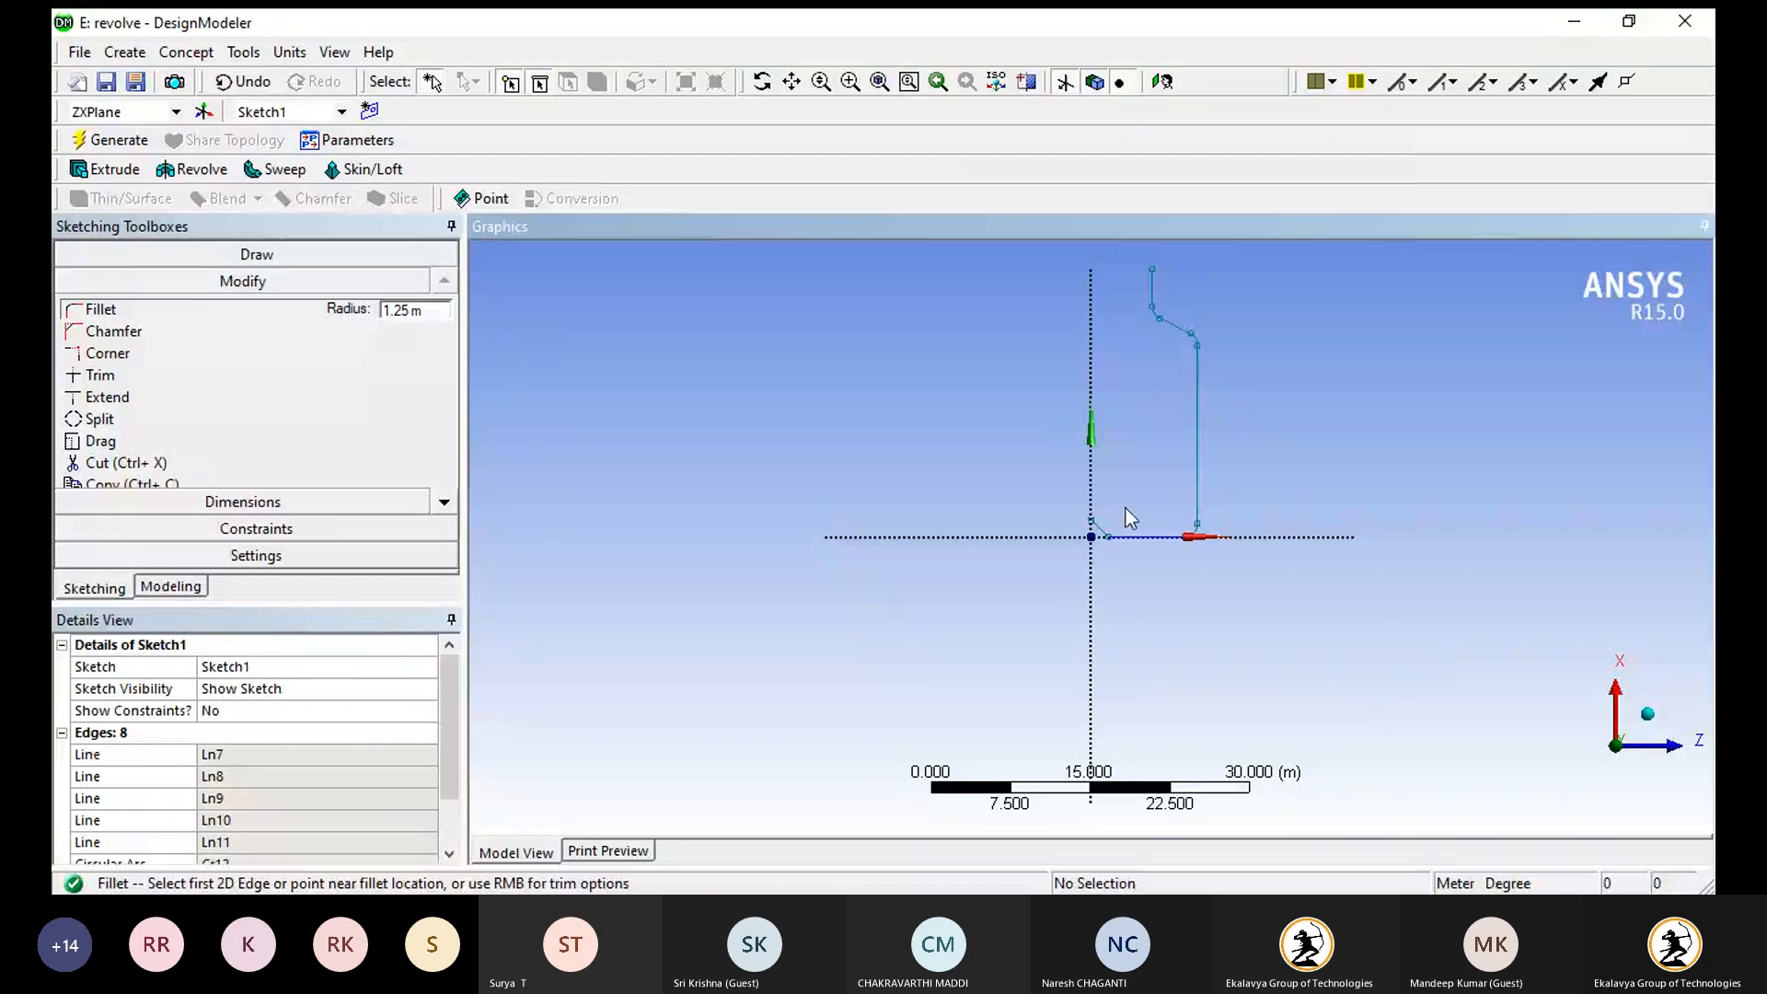
click(1104, 530)
click(1145, 534)
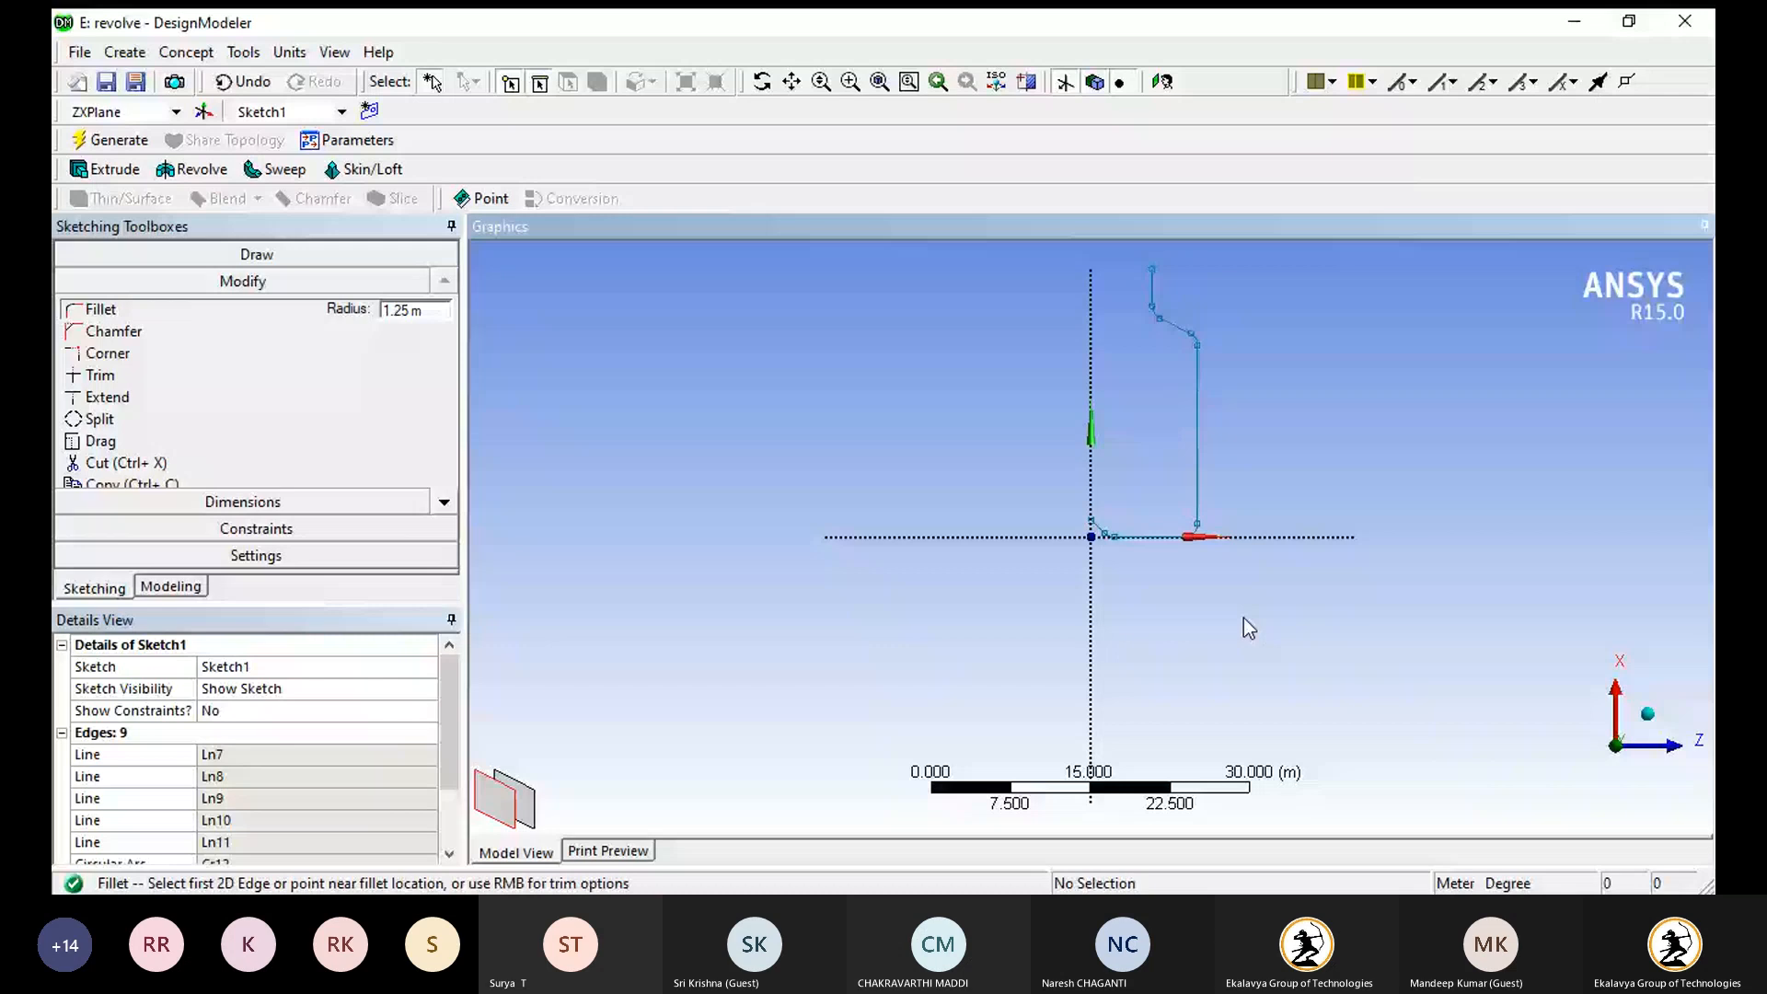
- Dimension the lengths of all five straight segments: neck, shoulder, side wall, base and the short slanted line near the origin
click(230, 502)
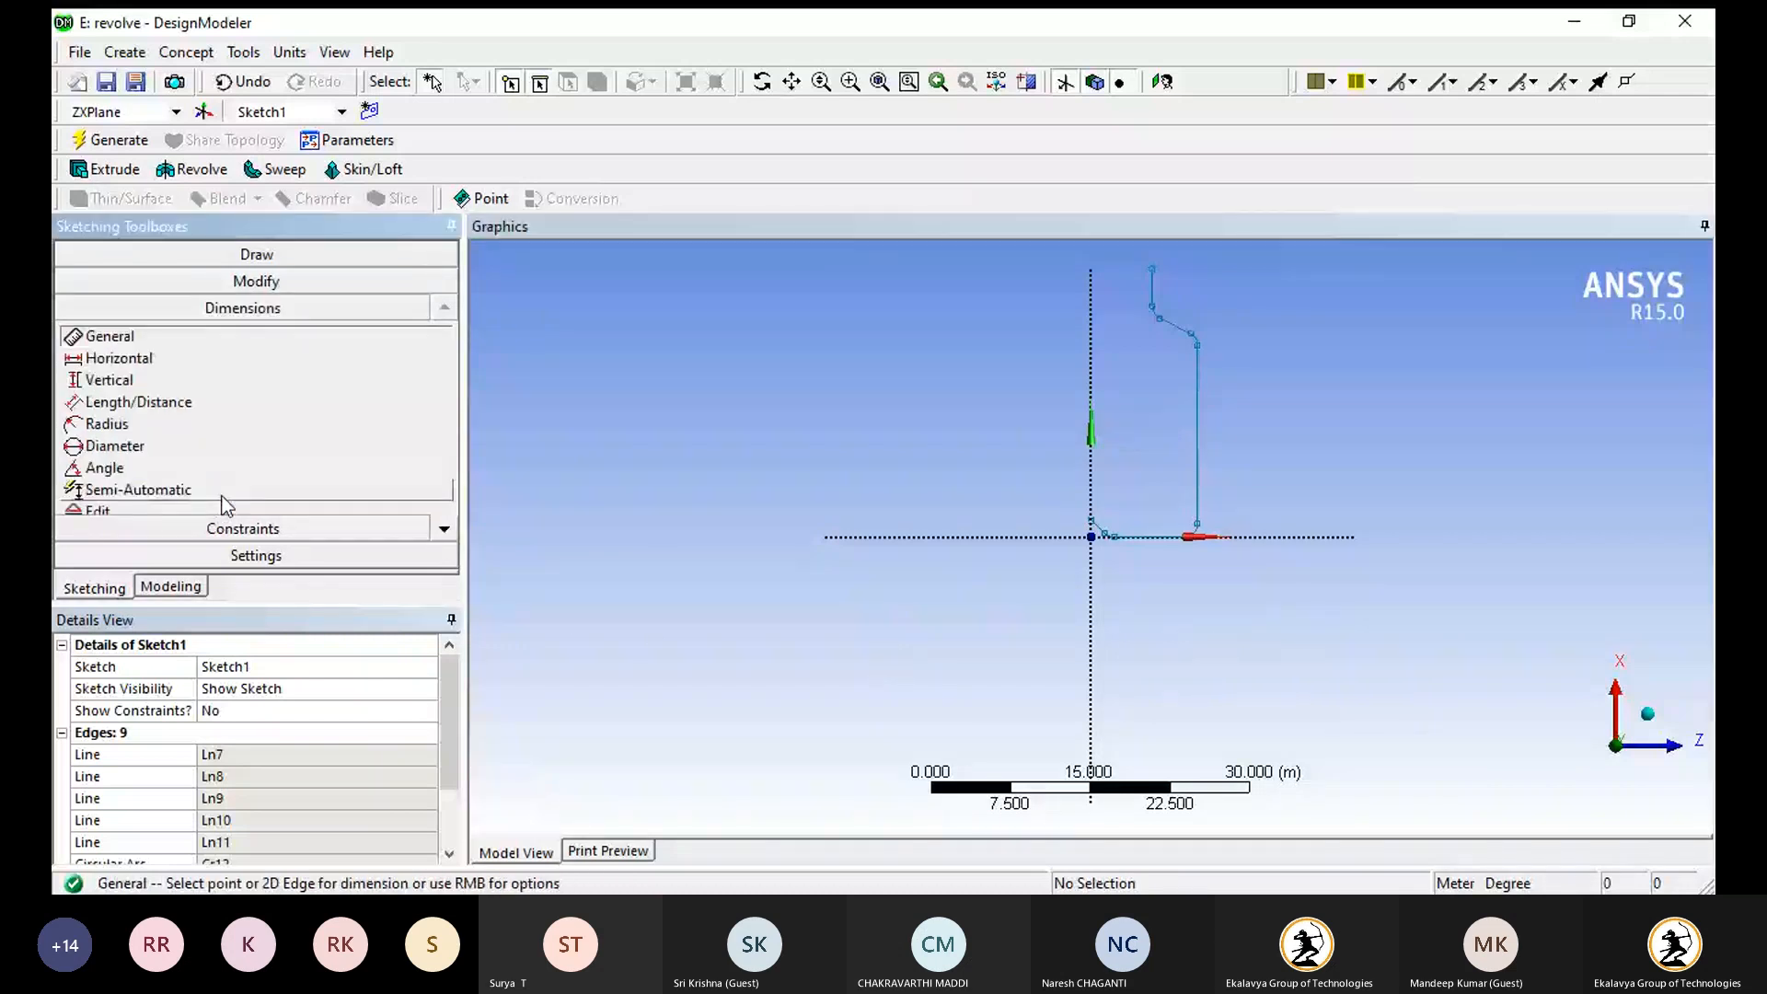
click(1151, 287)
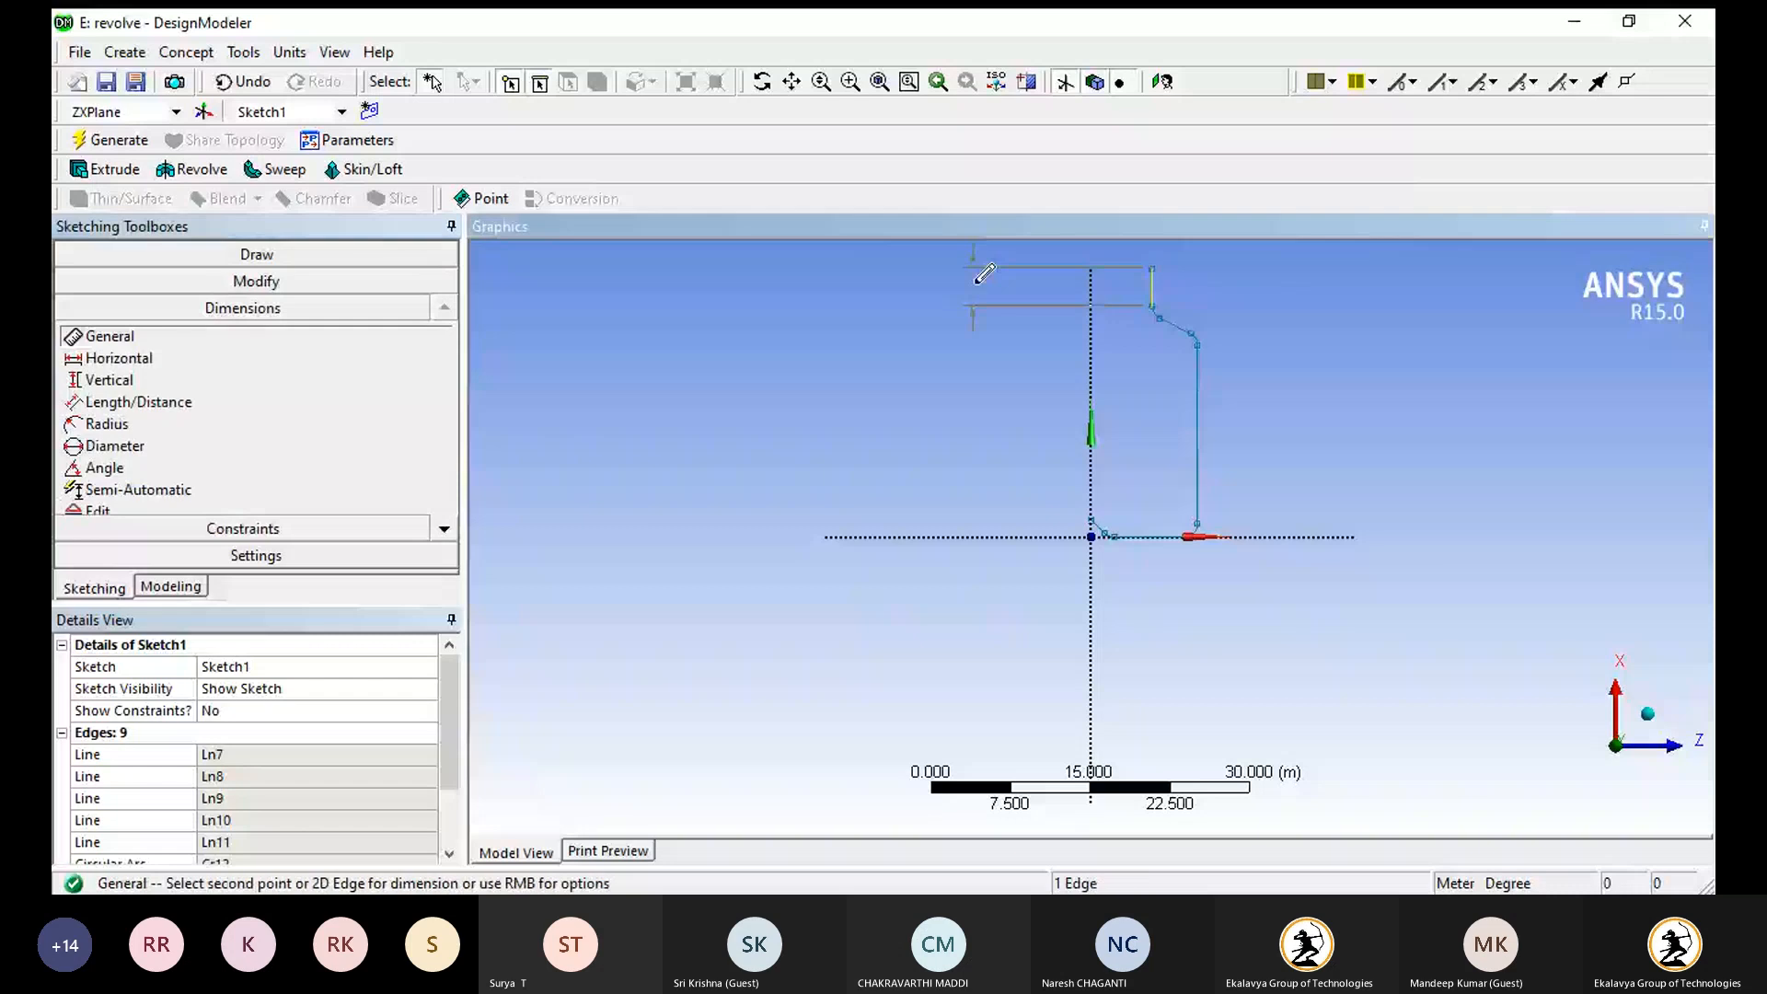
click(959, 286)
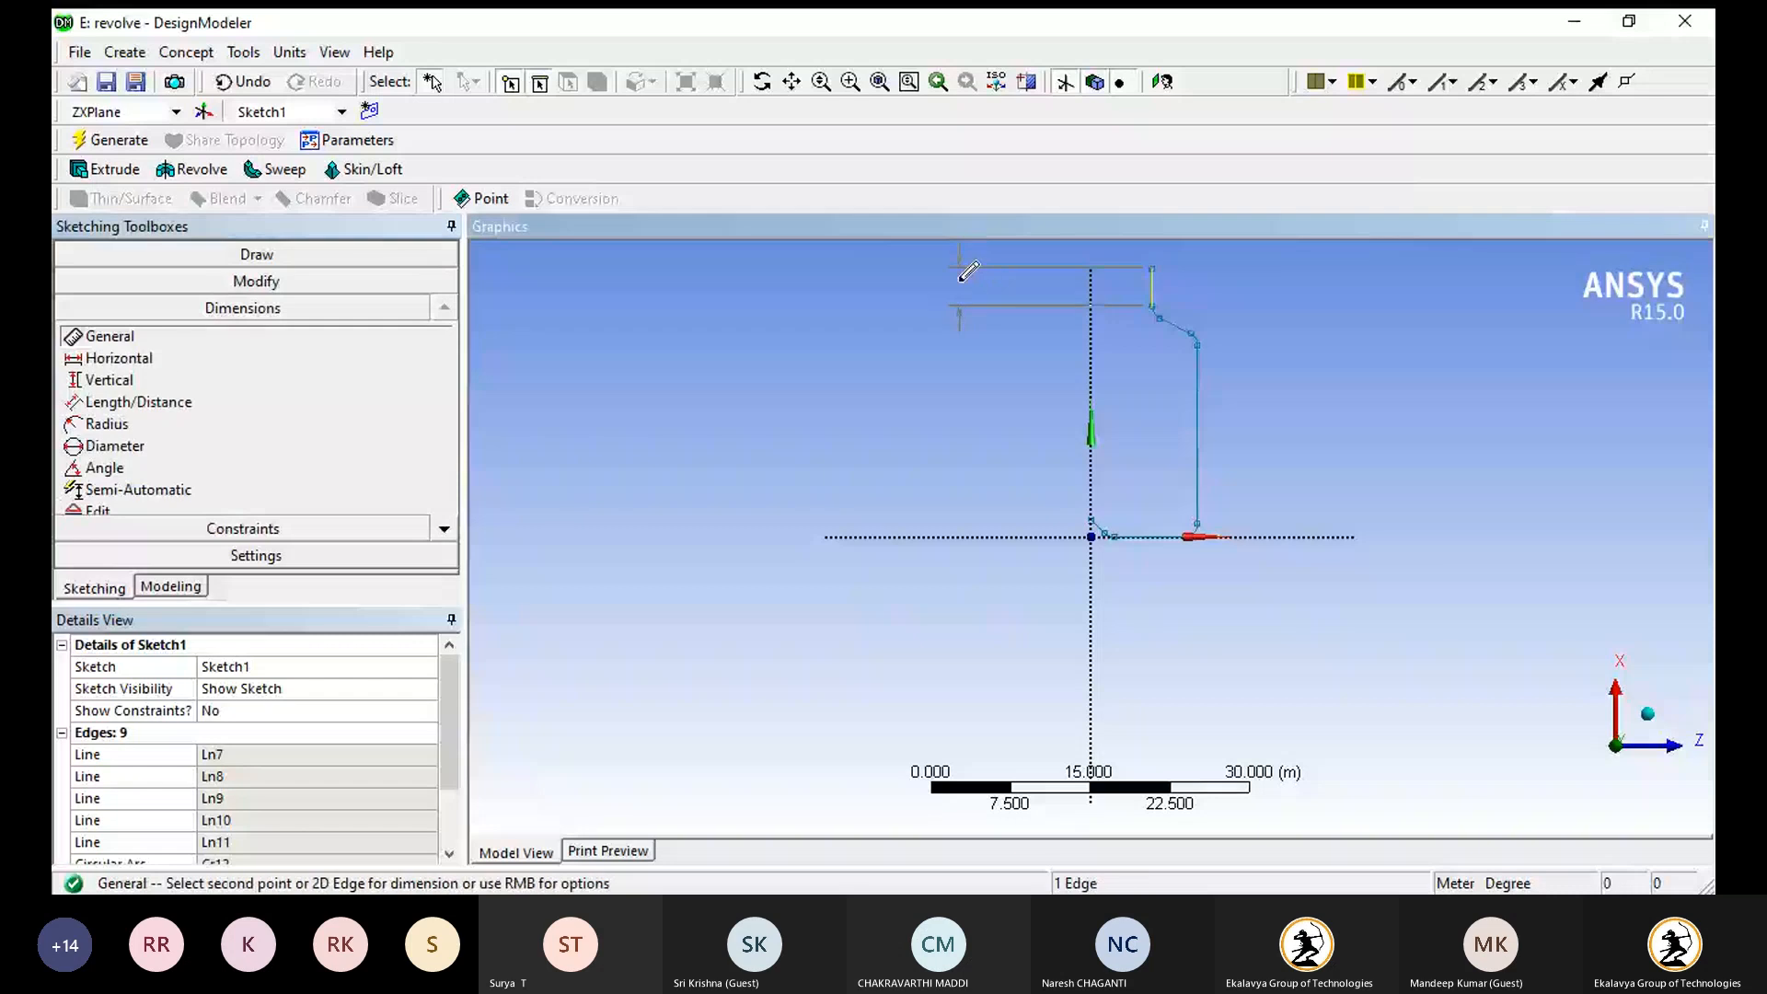
click(1180, 328)
click(1218, 279)
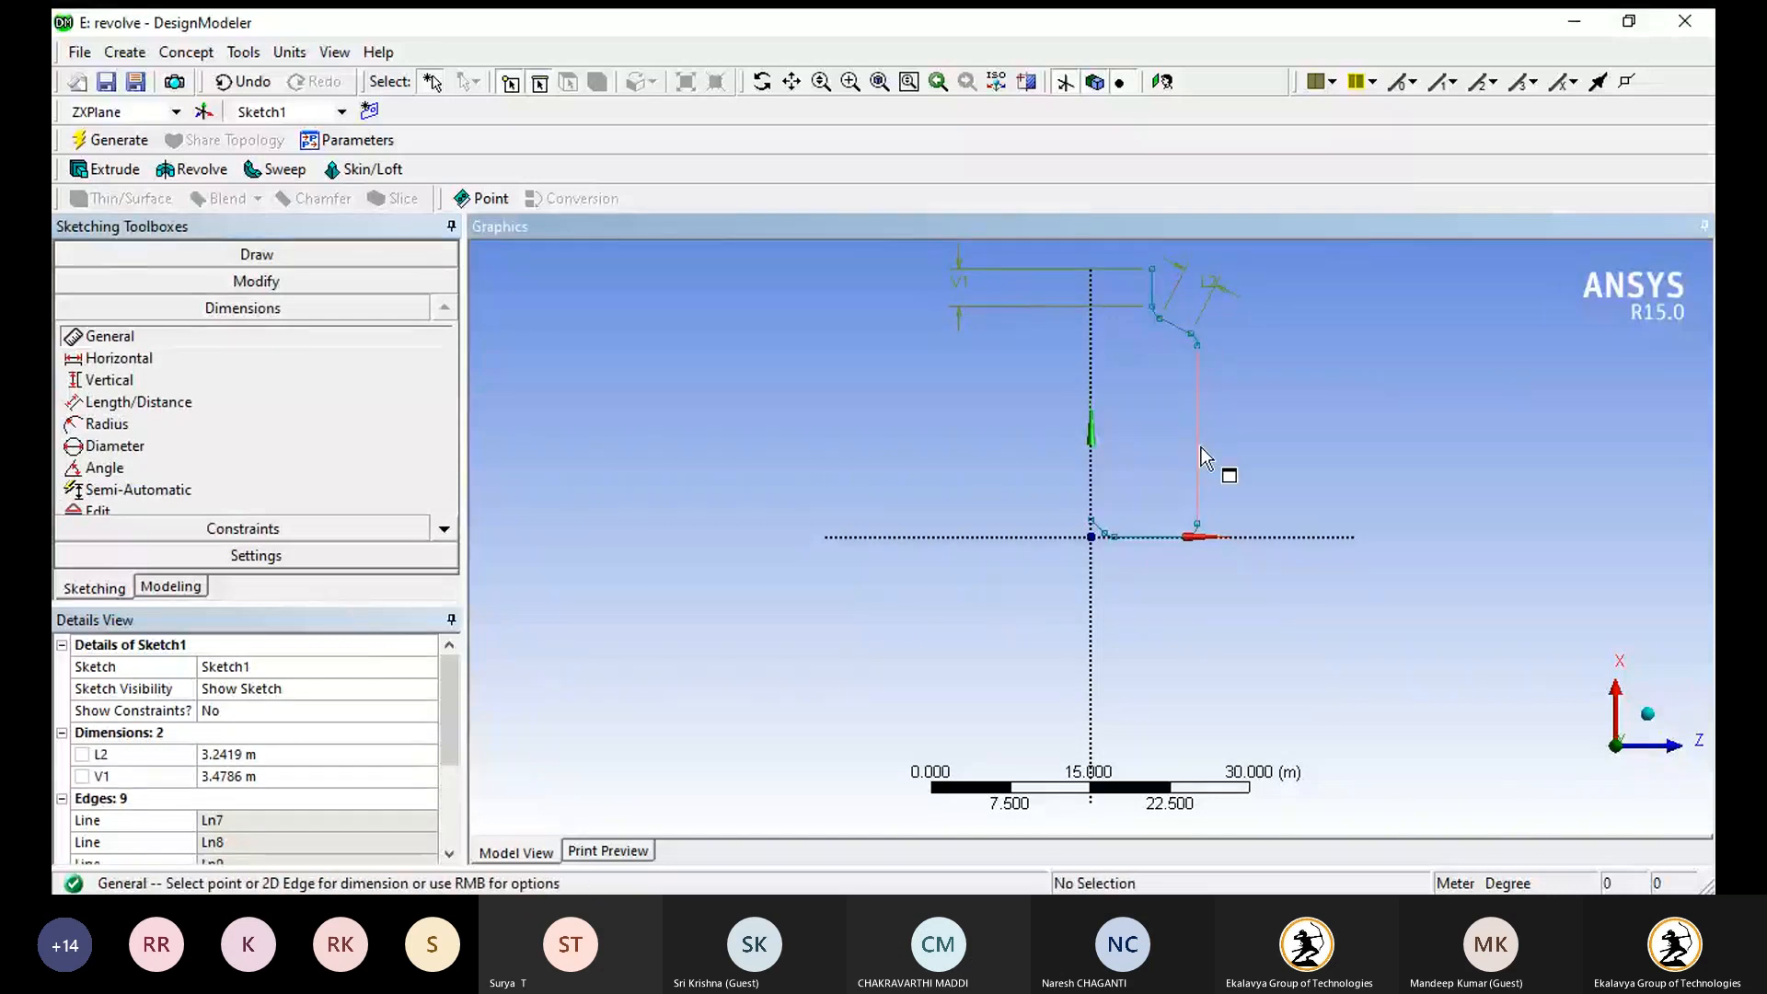
click(1197, 442)
click(1302, 451)
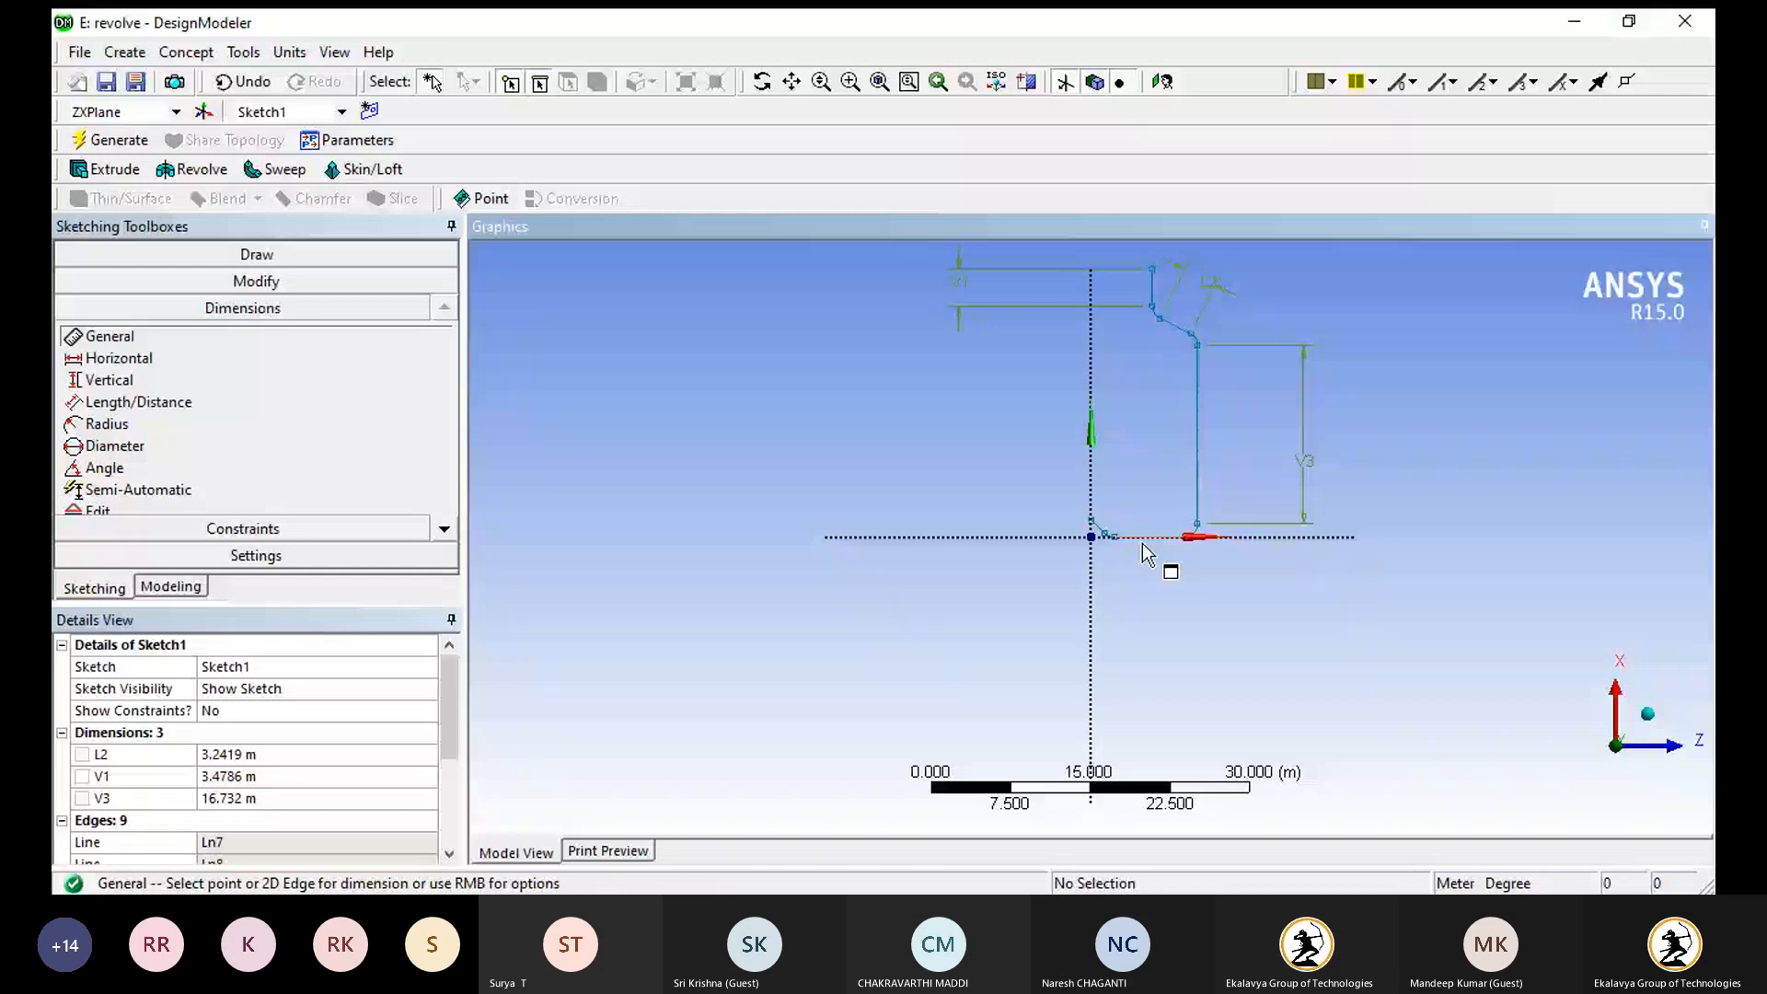
click(1141, 539)
click(1130, 576)
click(1102, 530)
click(1113, 559)
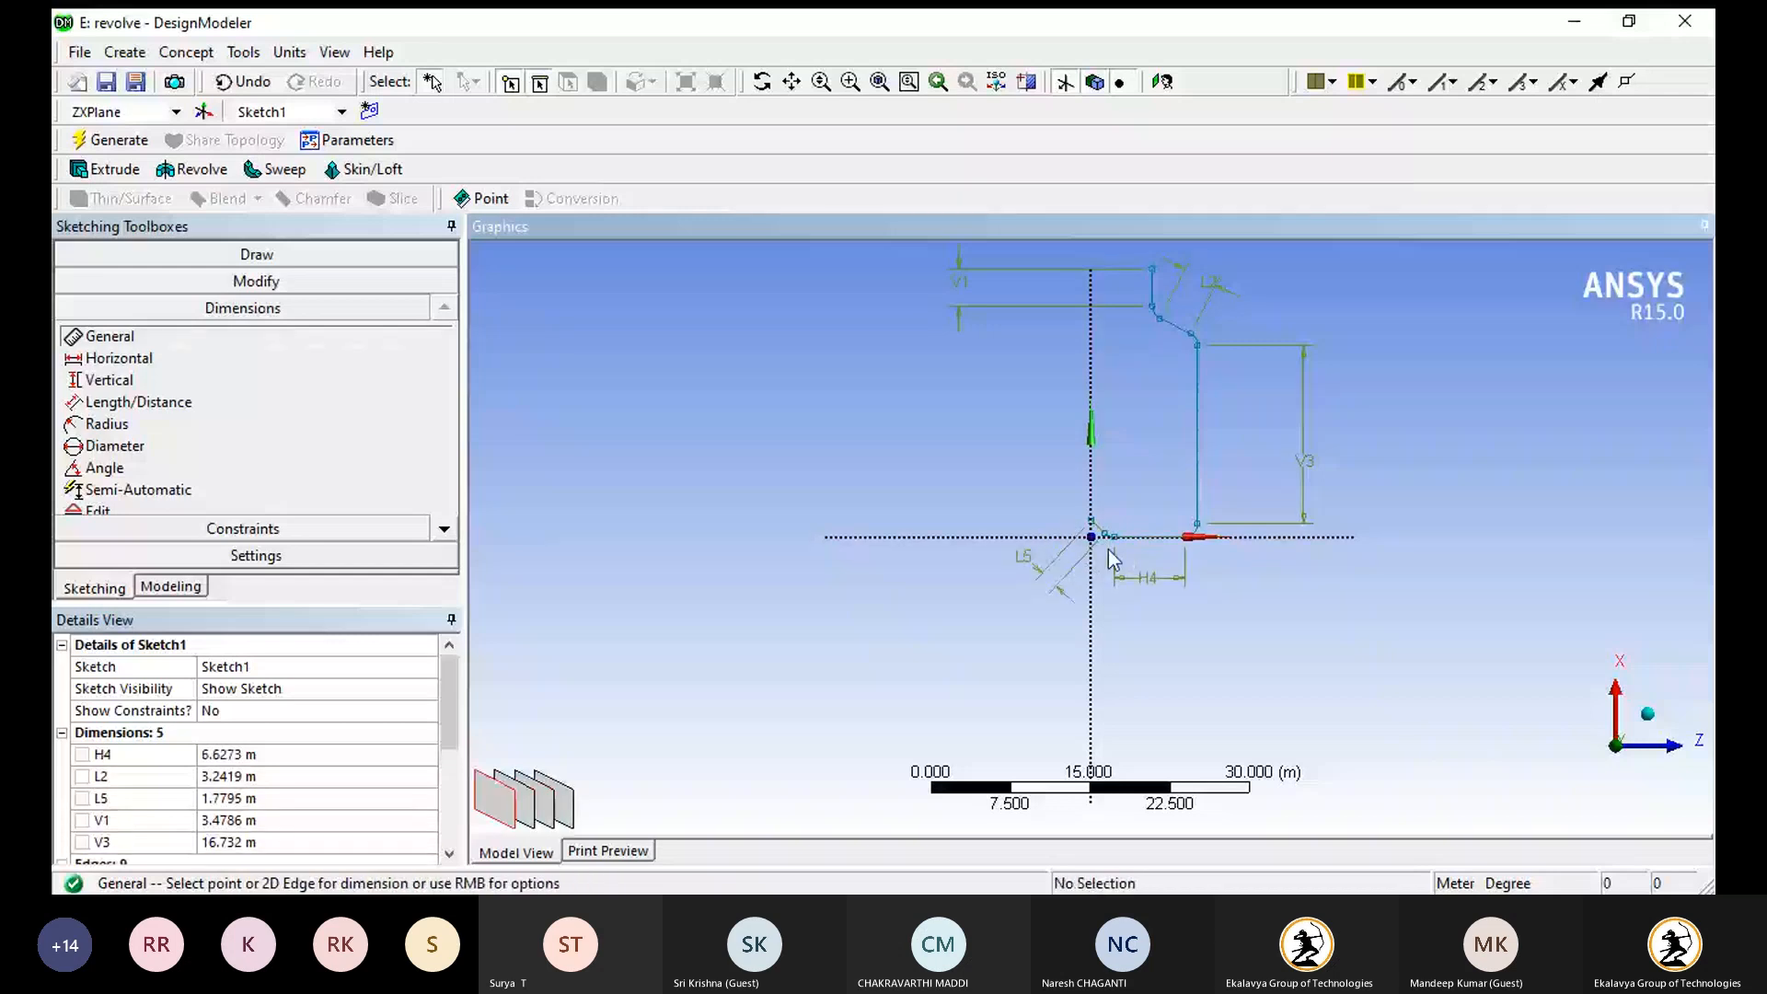
click(1106, 535)
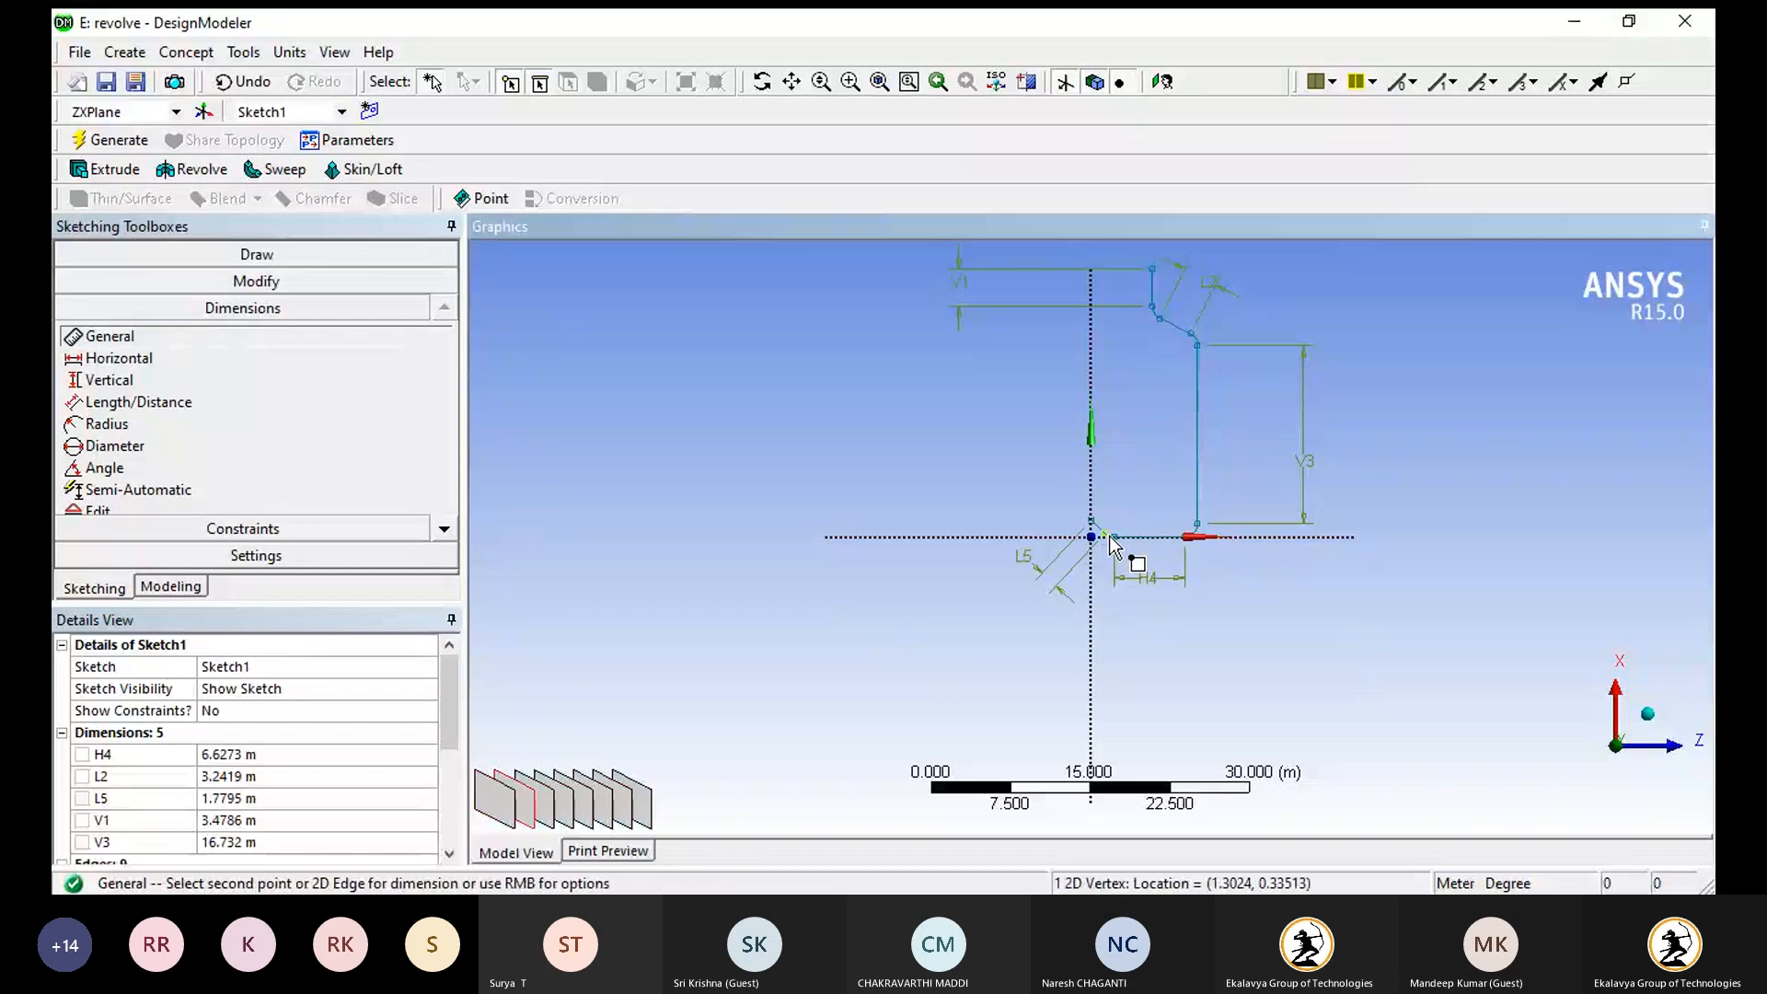
click(1116, 537)
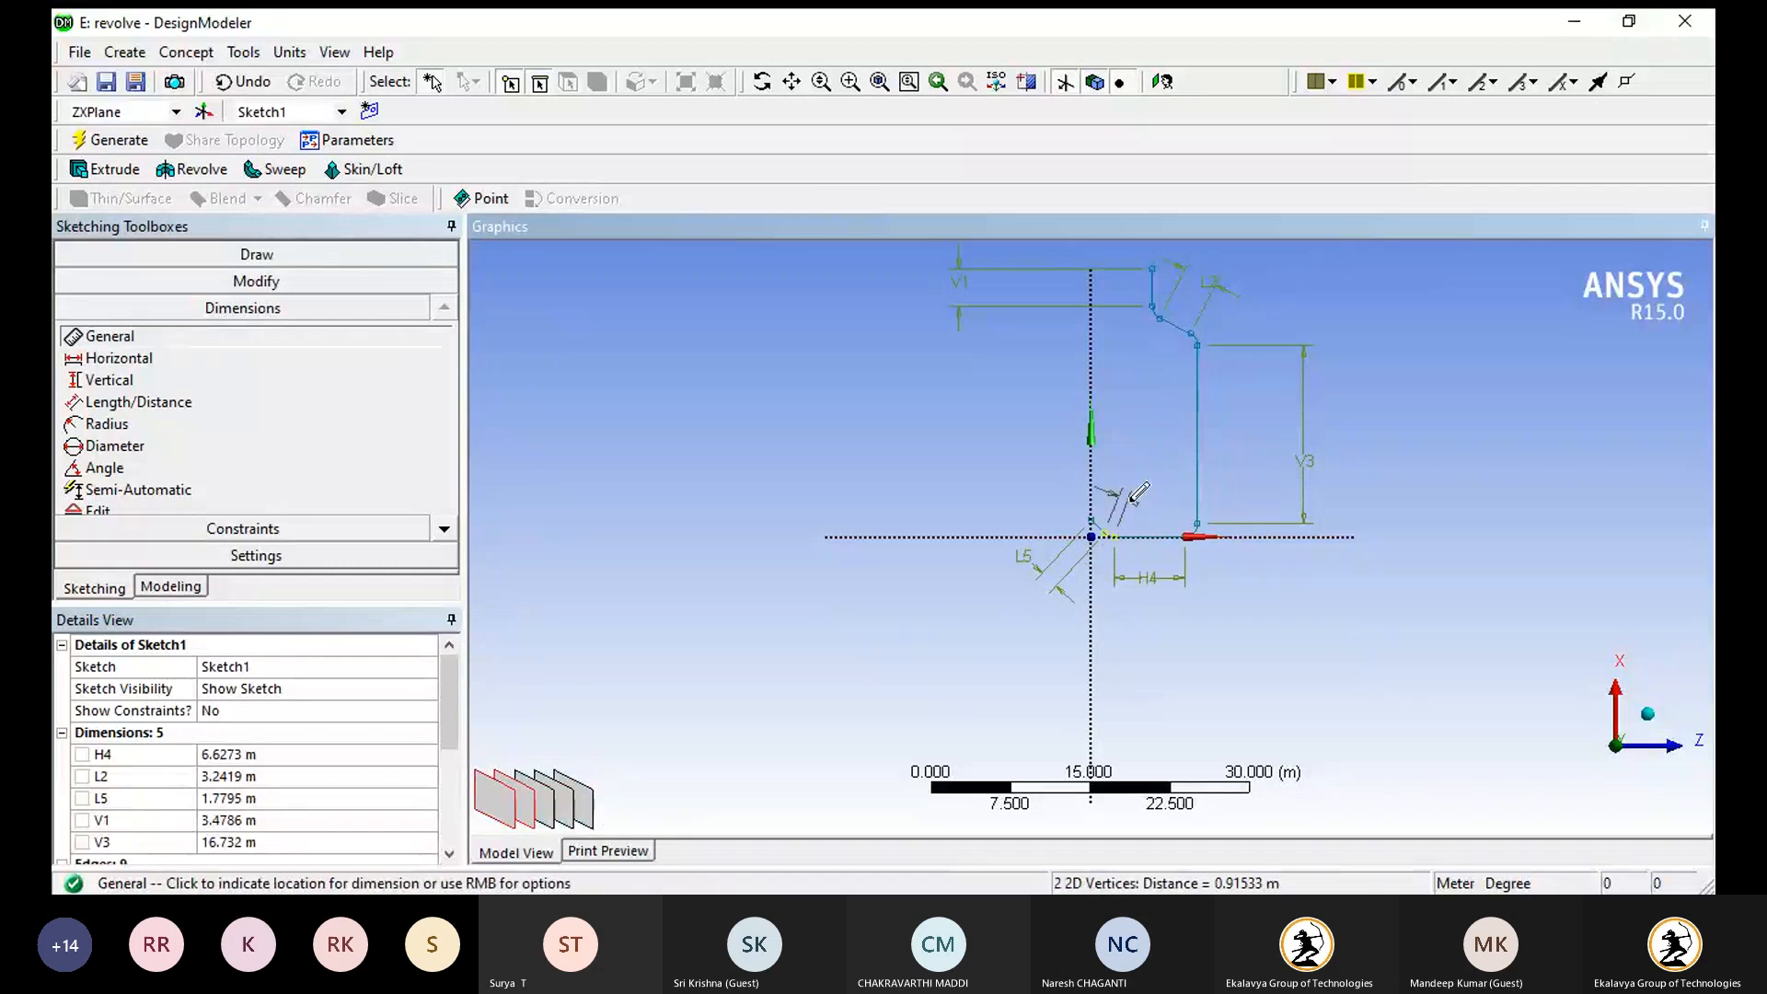
key(Escape)
key(Escape)
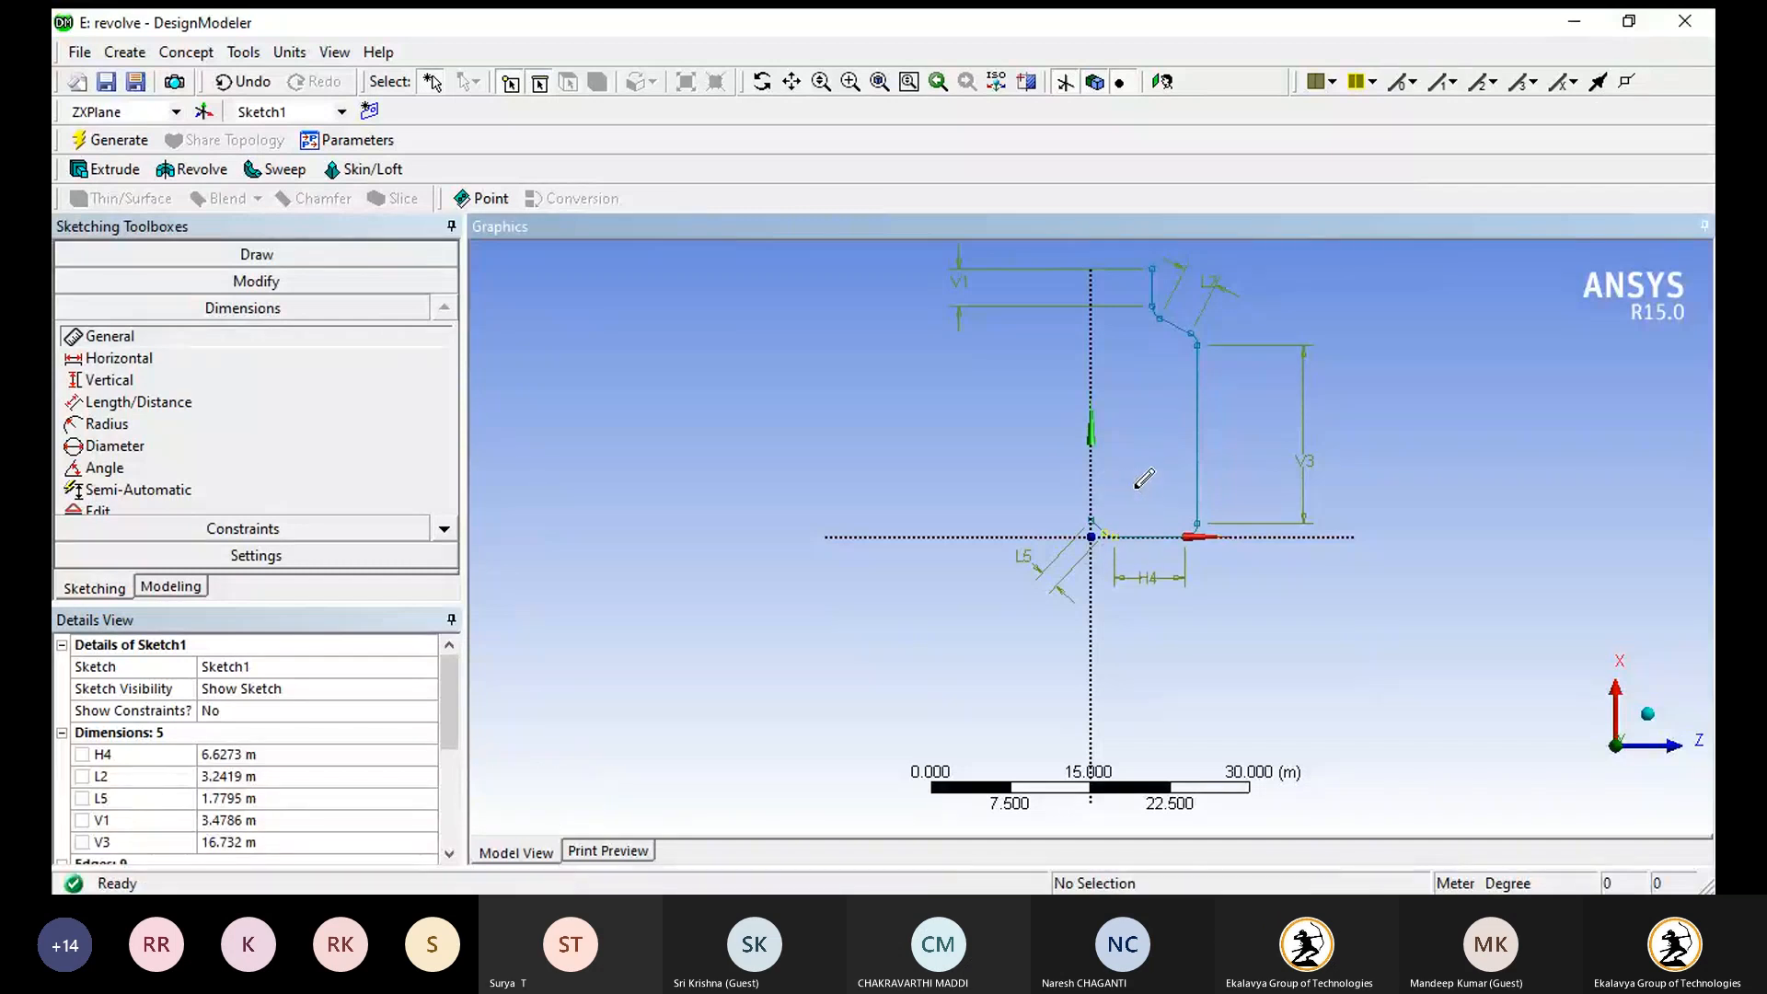
- Dimension the radius of the fillet arc near the origin, and try to dimension the outer base fillet's radius as well
scroll(1124, 512, down, 2)
scroll(1123, 514, up, 4)
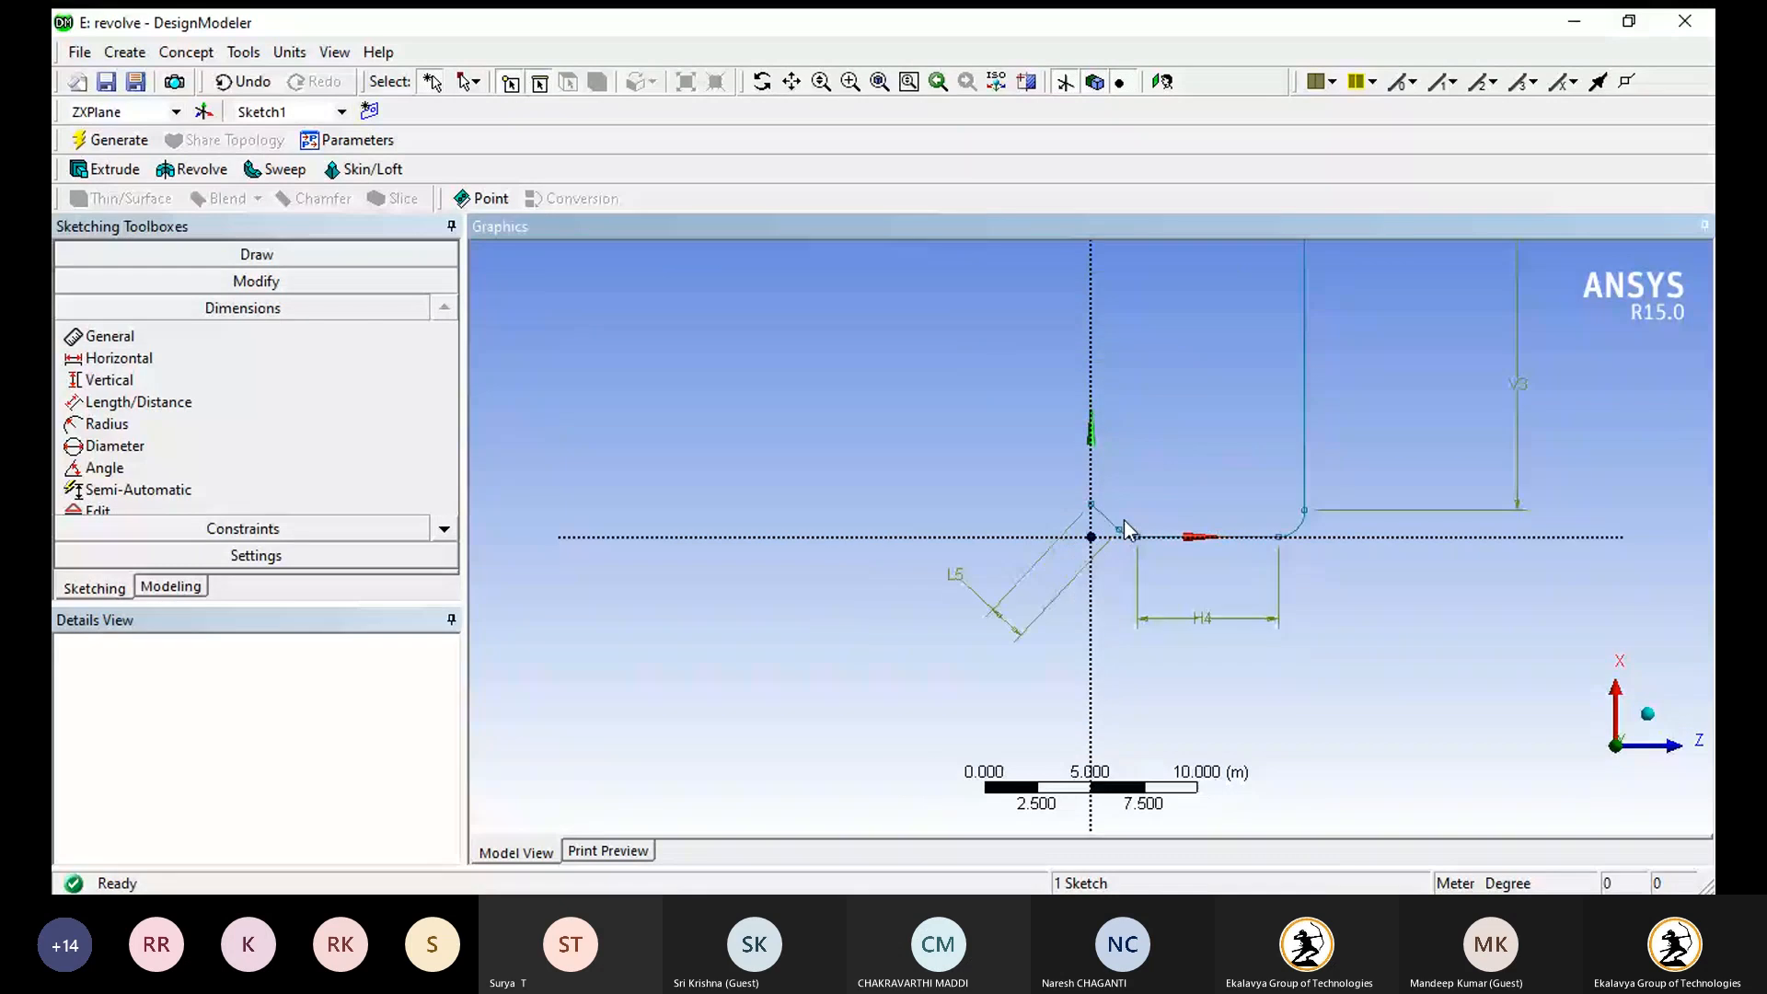
scroll(1123, 521, up, 2)
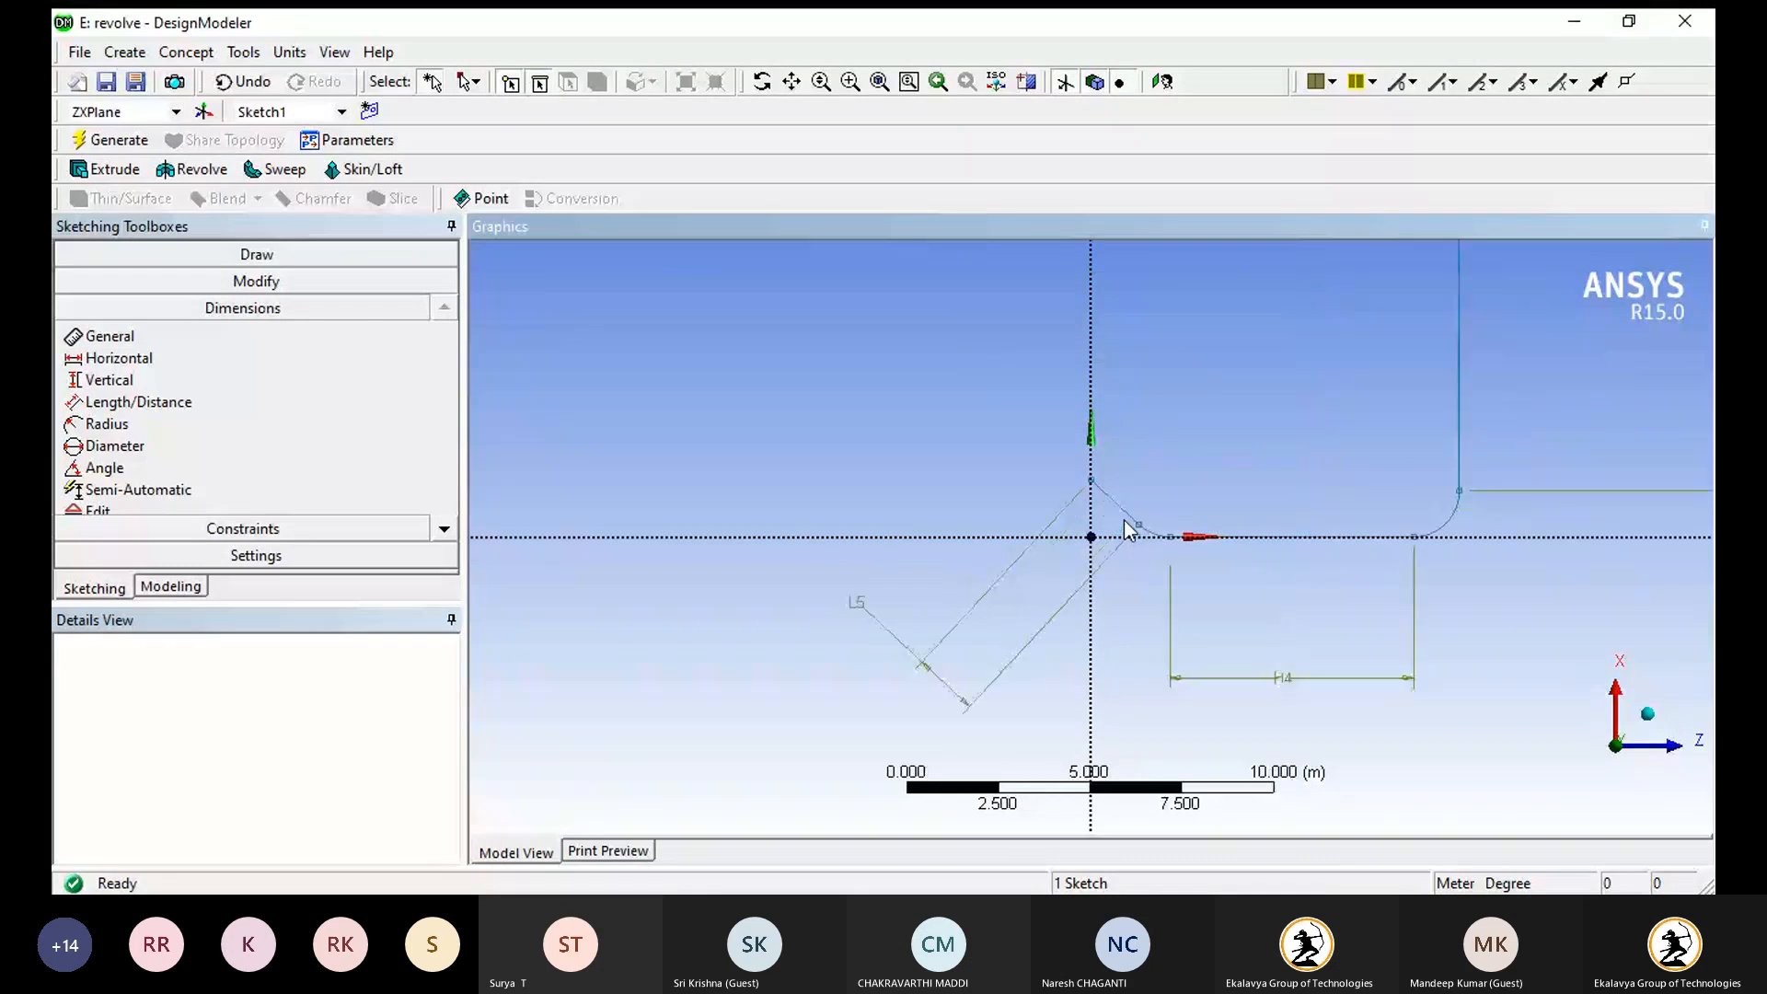
click(1124, 521)
scroll(1123, 520, up, 1)
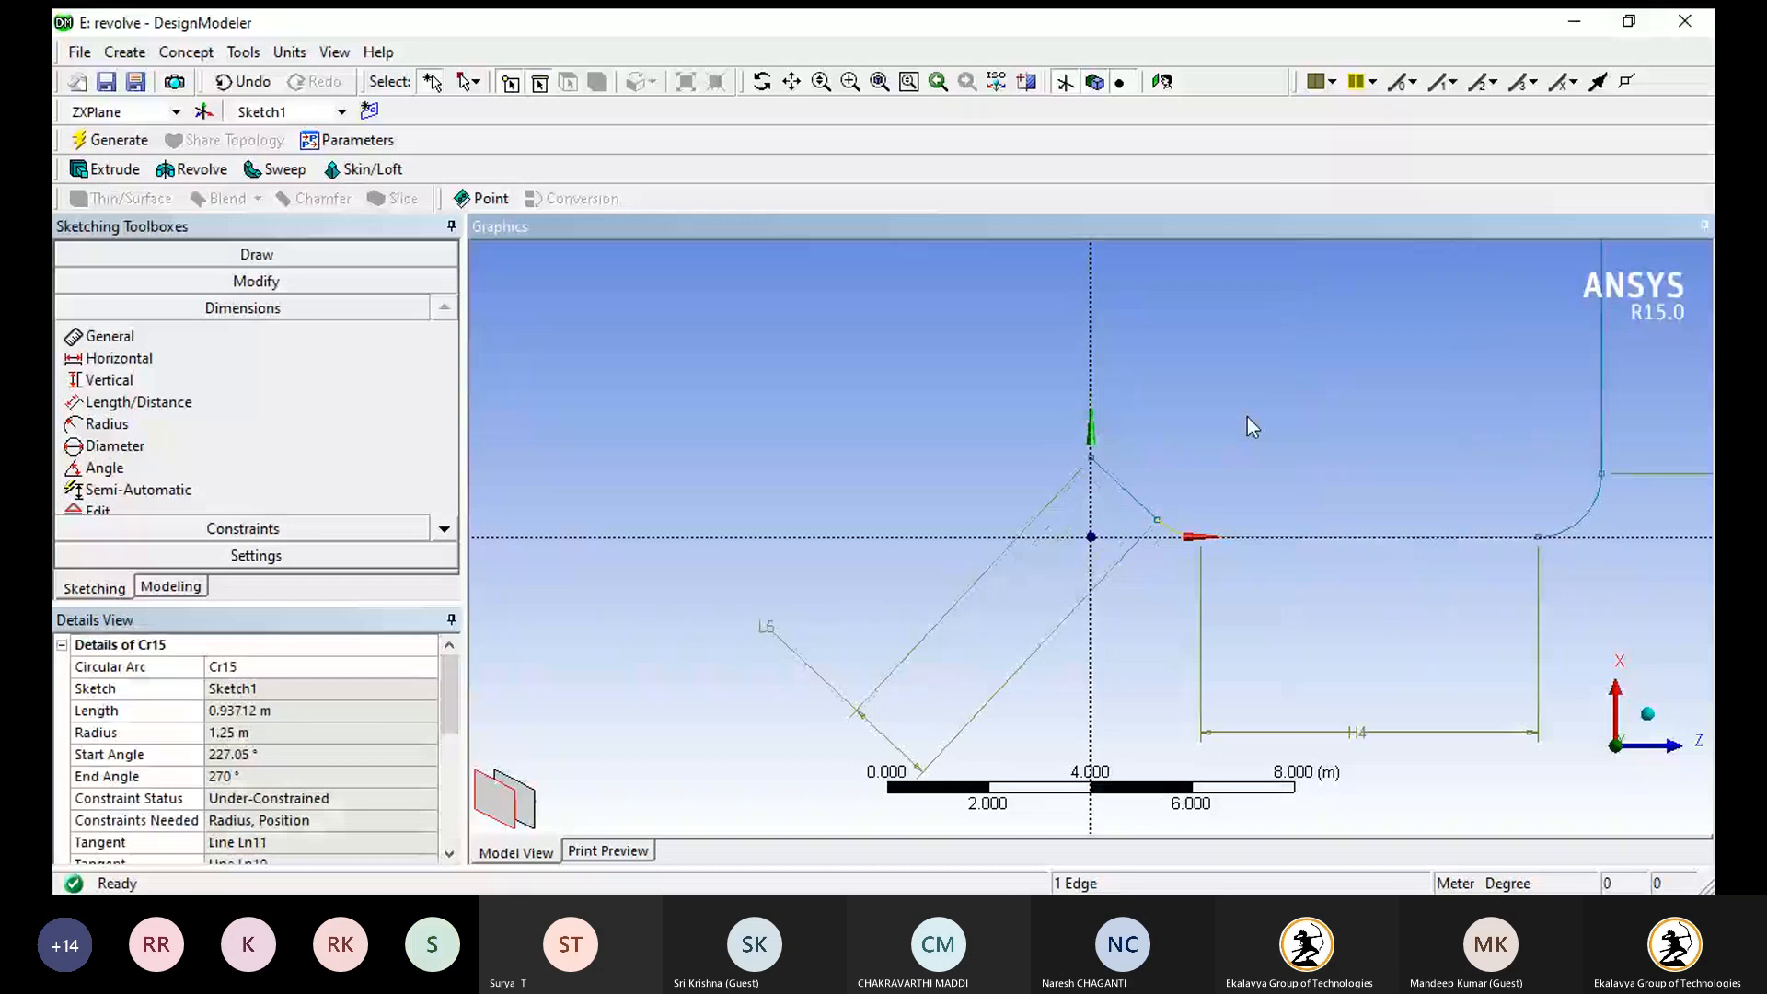
click(1580, 517)
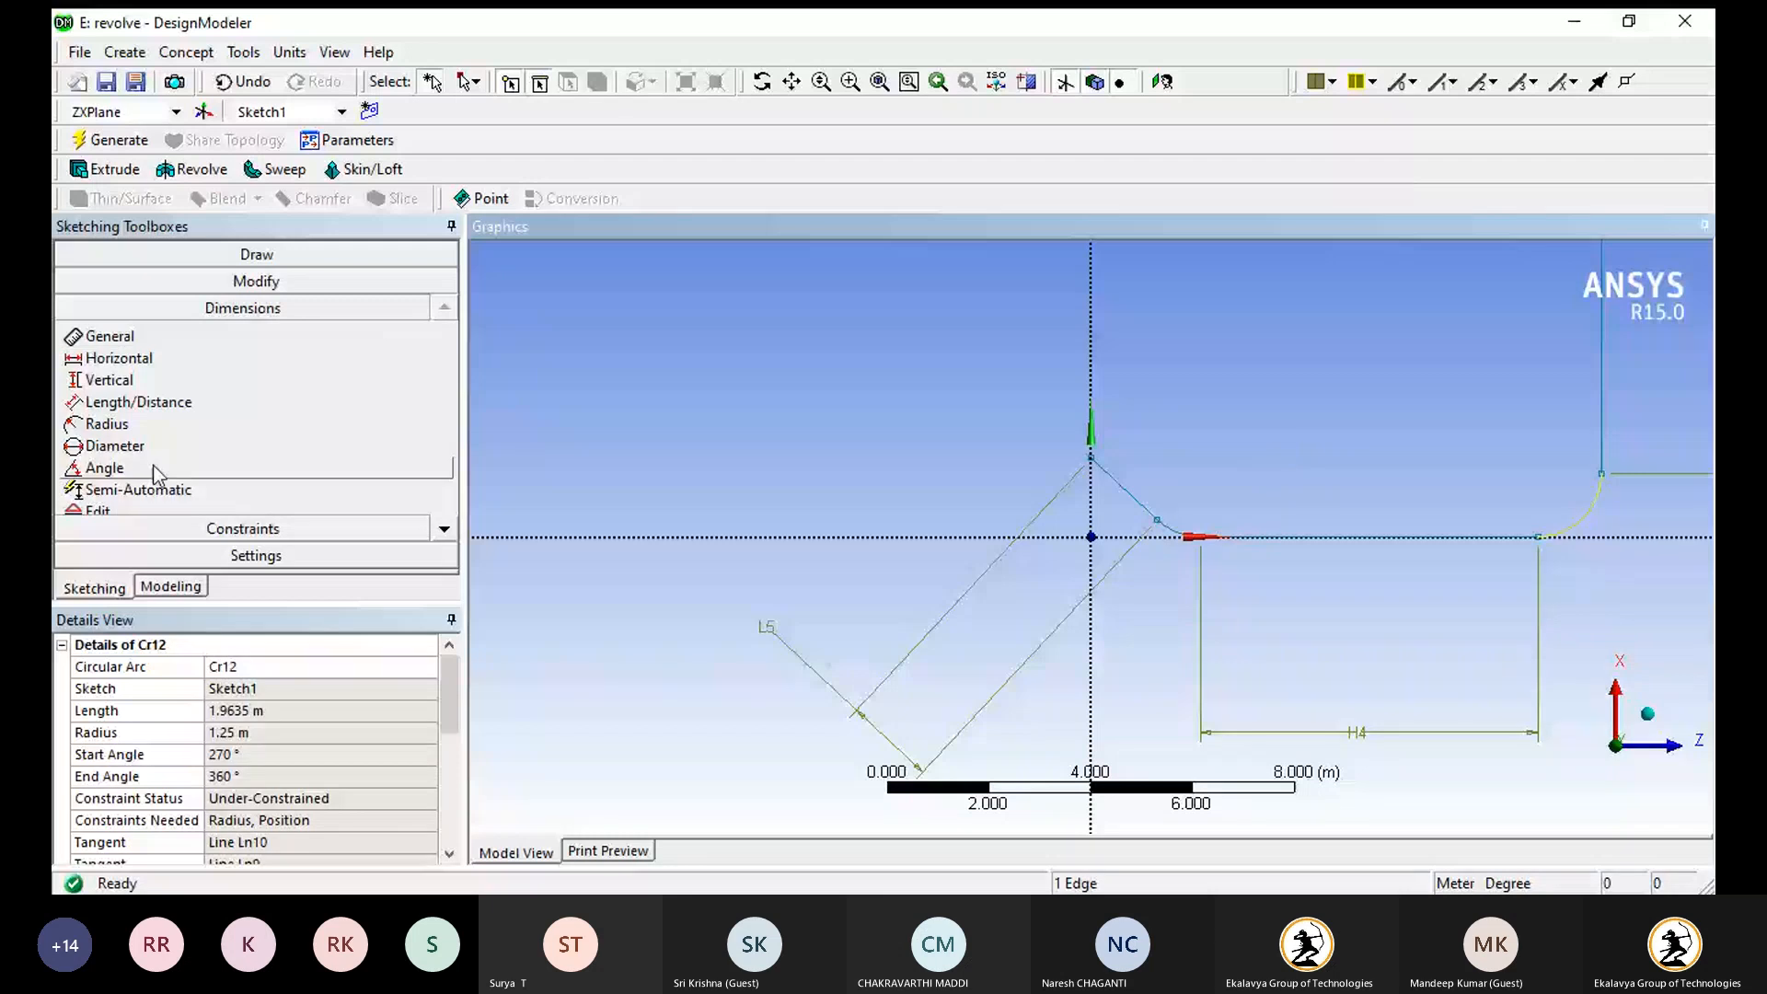
click(107, 423)
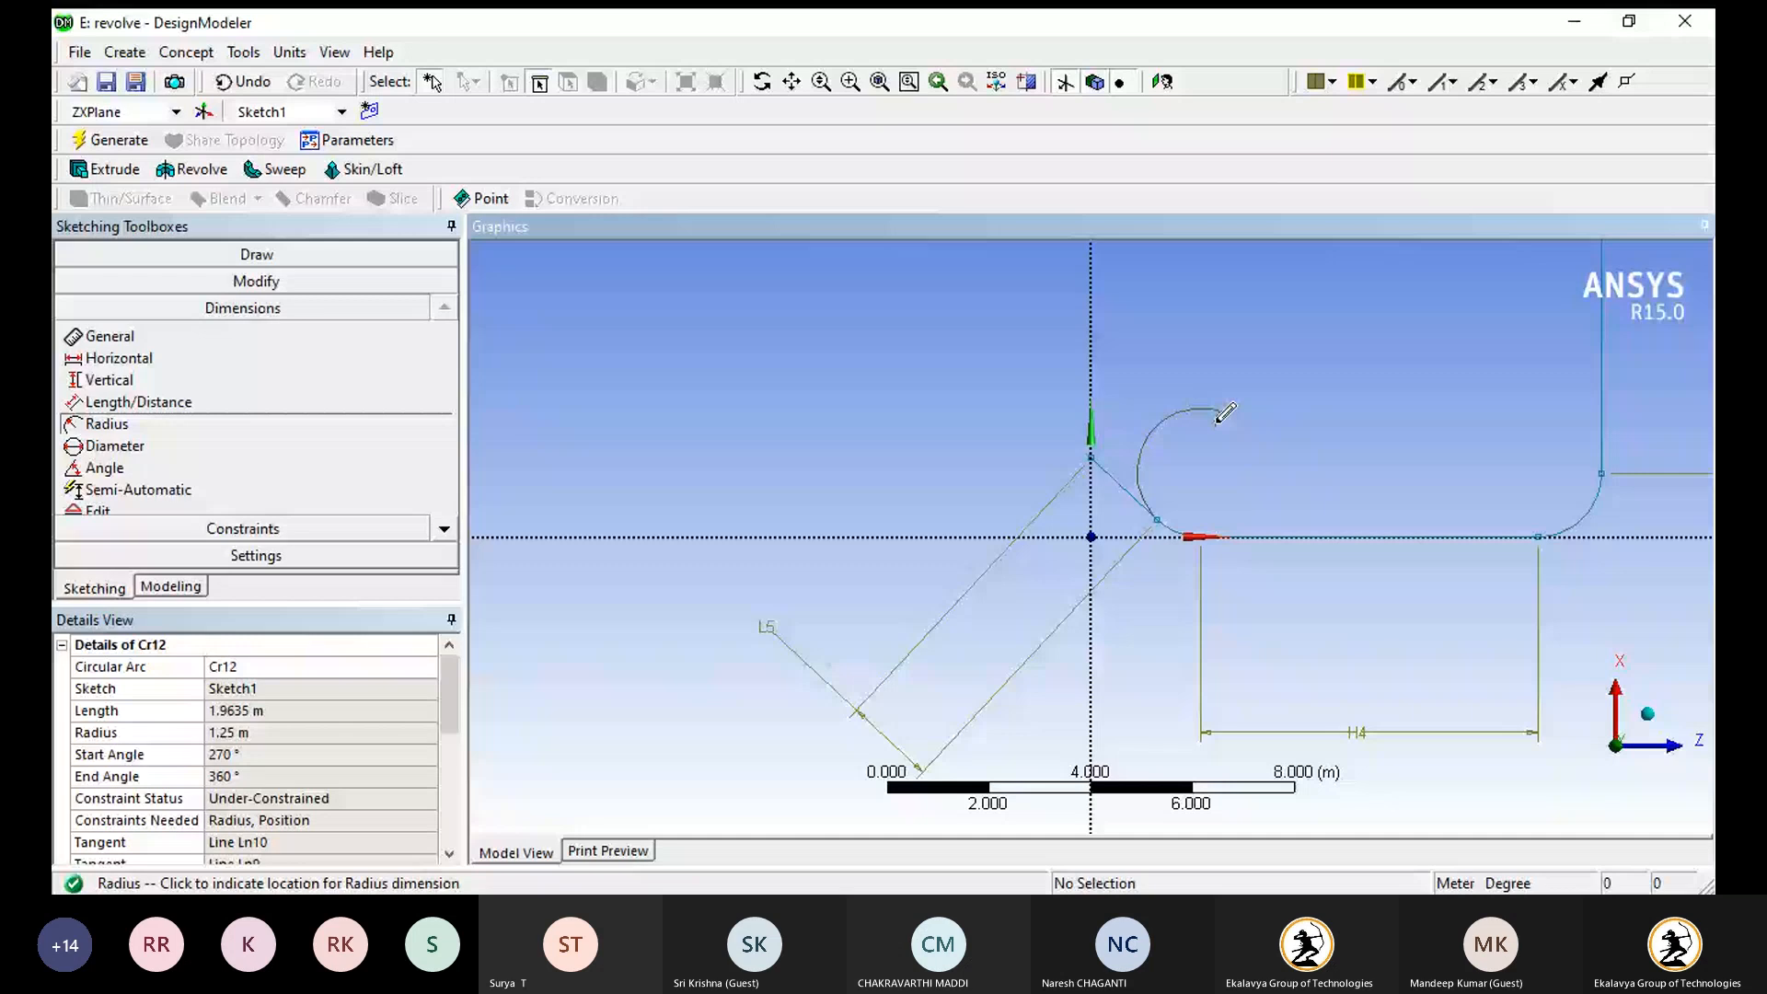
click(1222, 414)
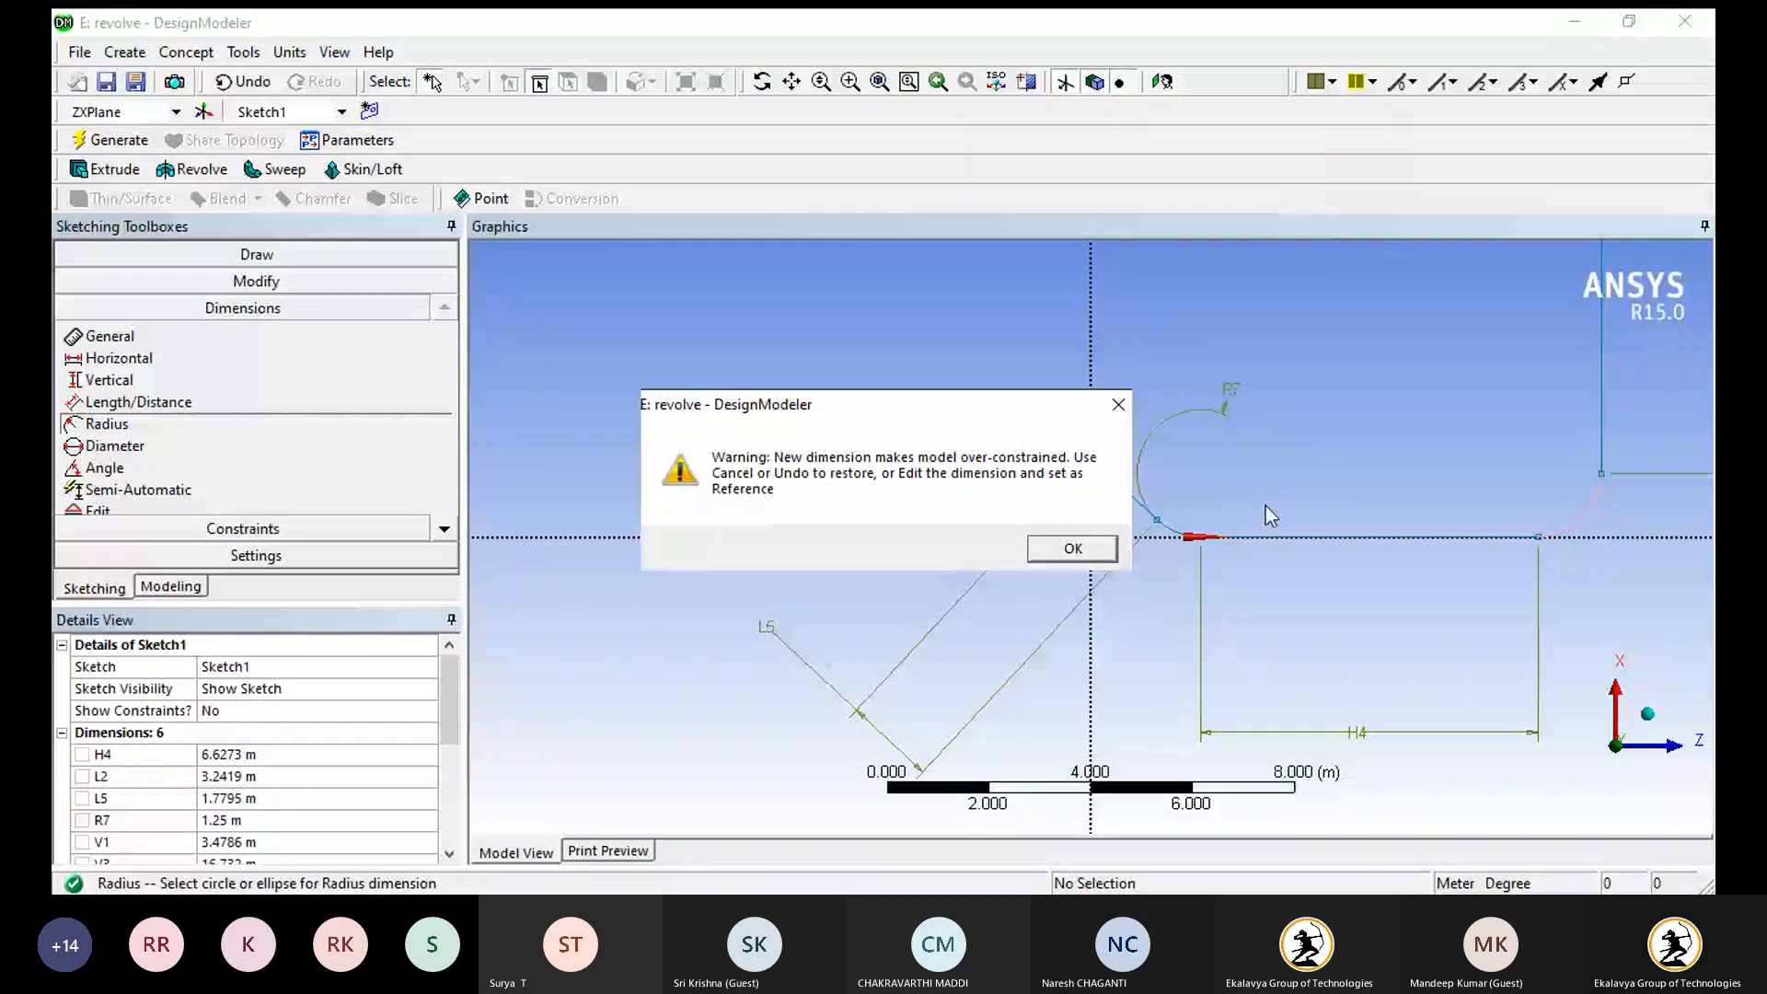
key(Return)
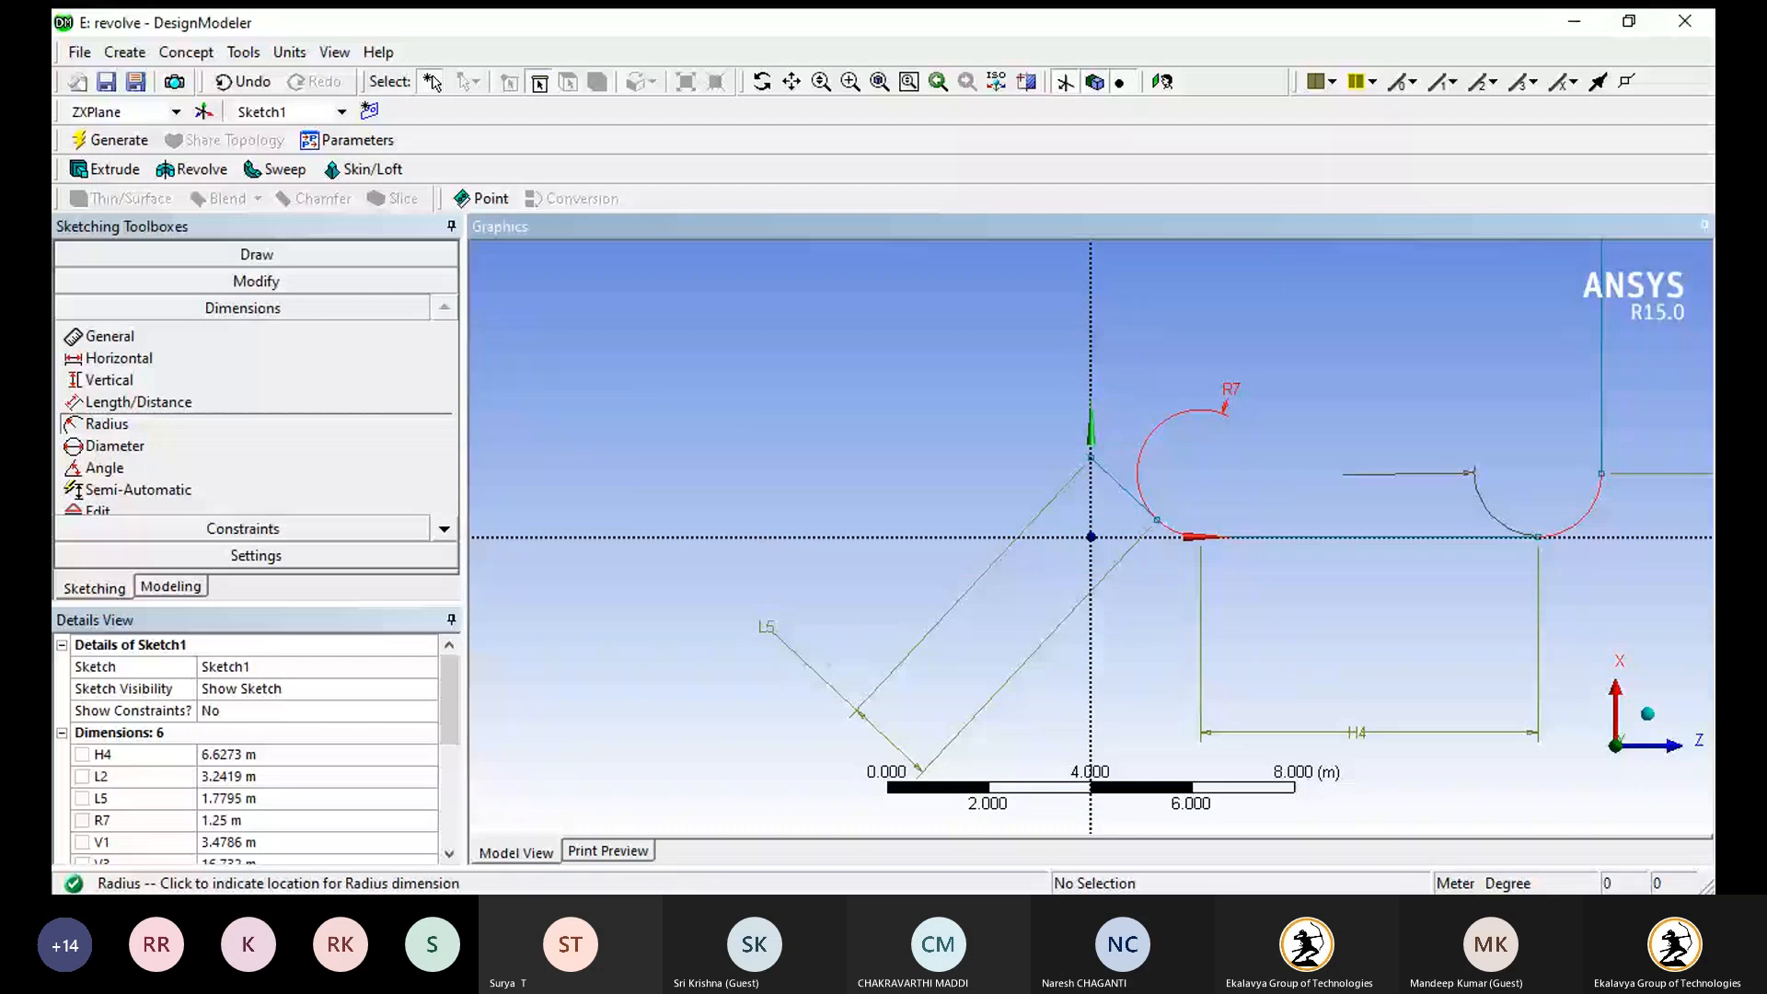
click(1343, 474)
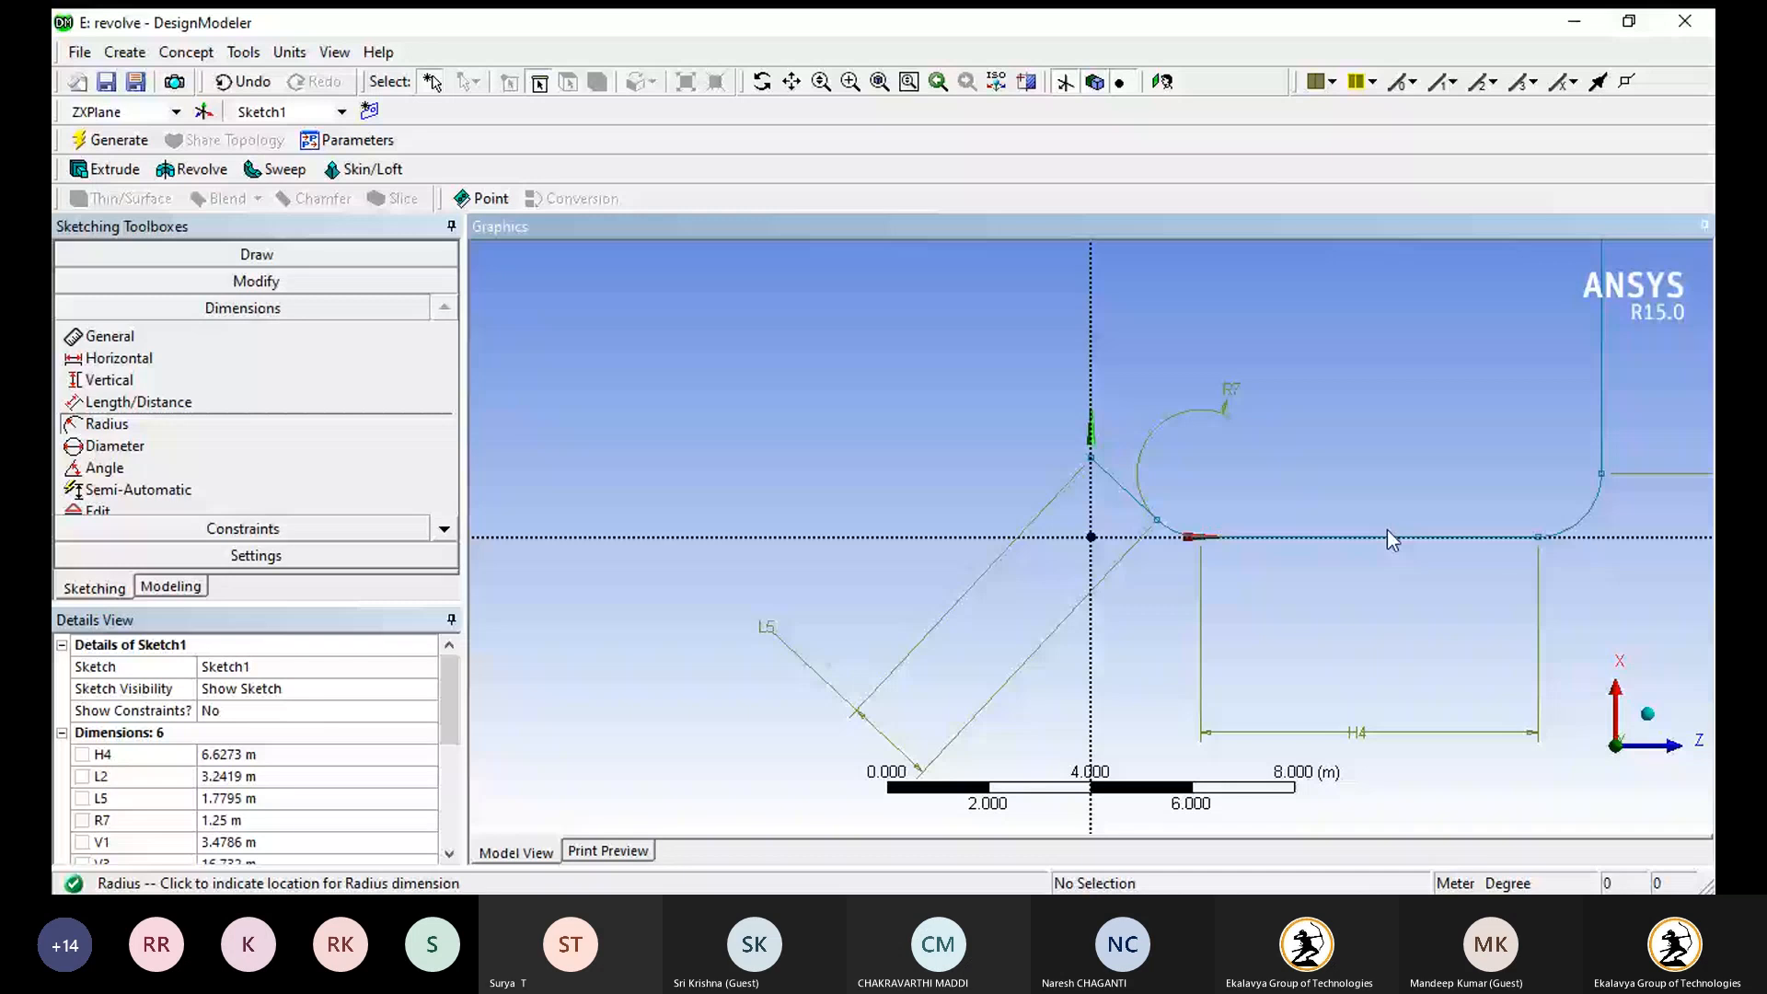
- Set the base line's horizontal dimension H4 to 6 m
scroll(911, 673, down, 2)
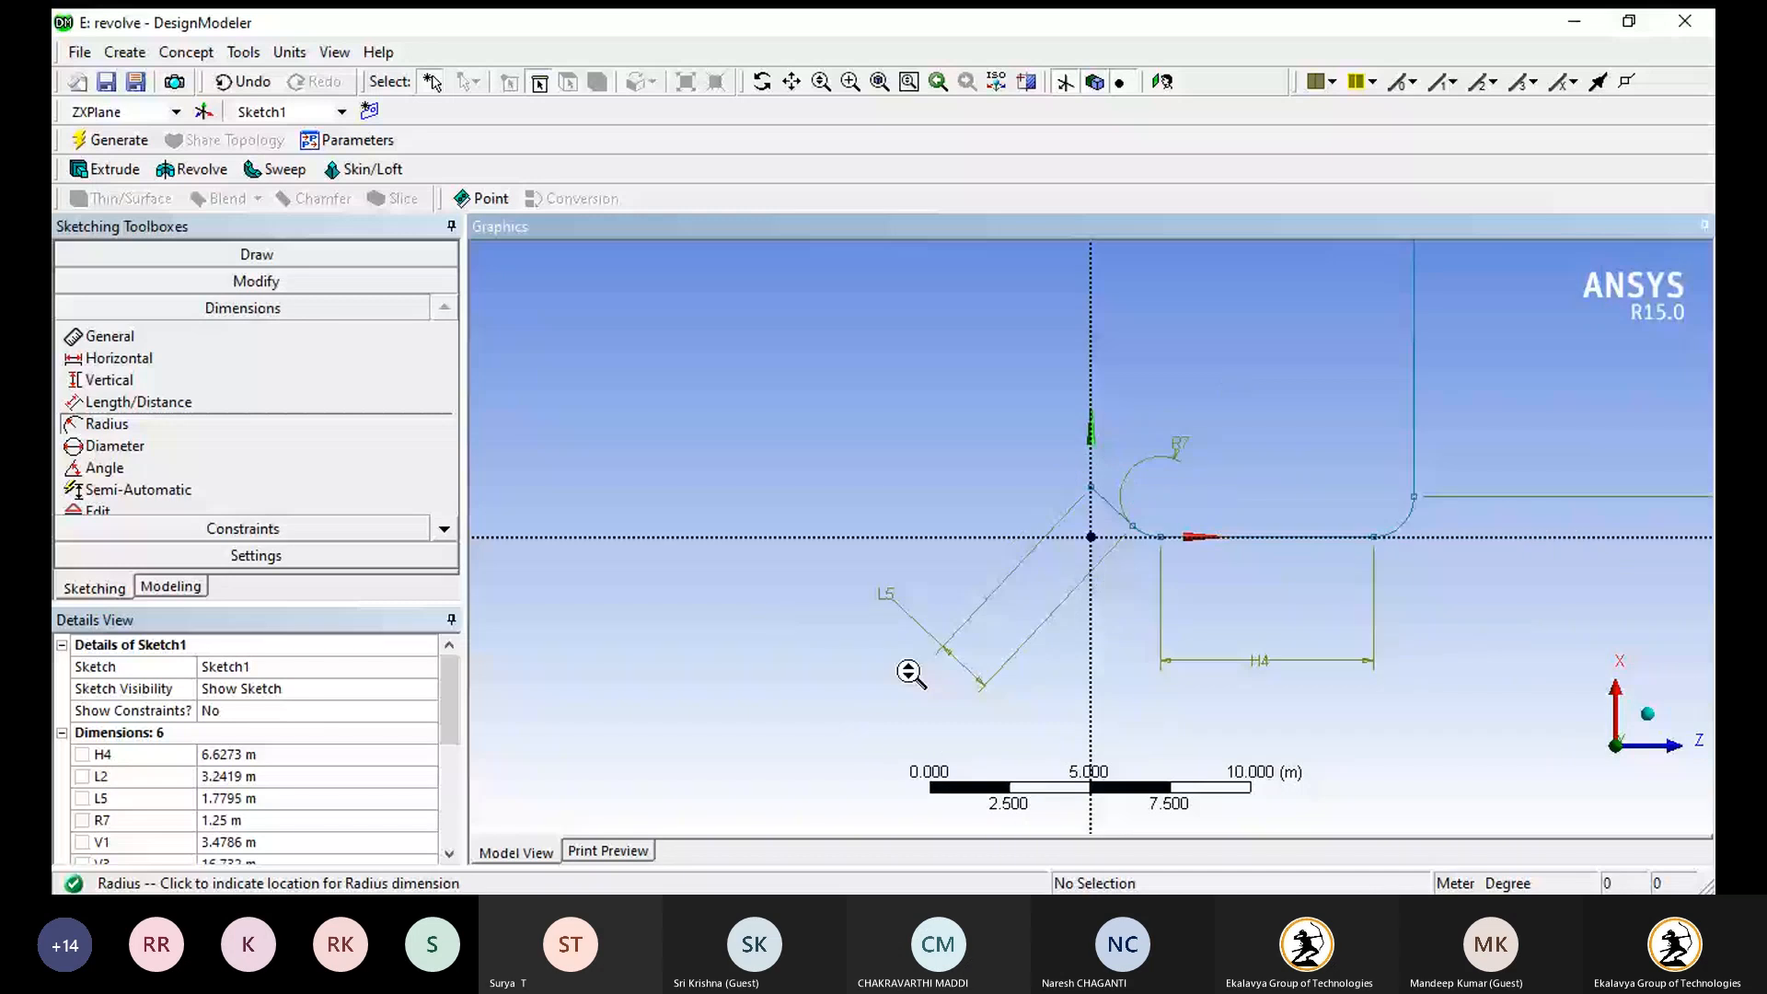
scroll(911, 674, down, 4)
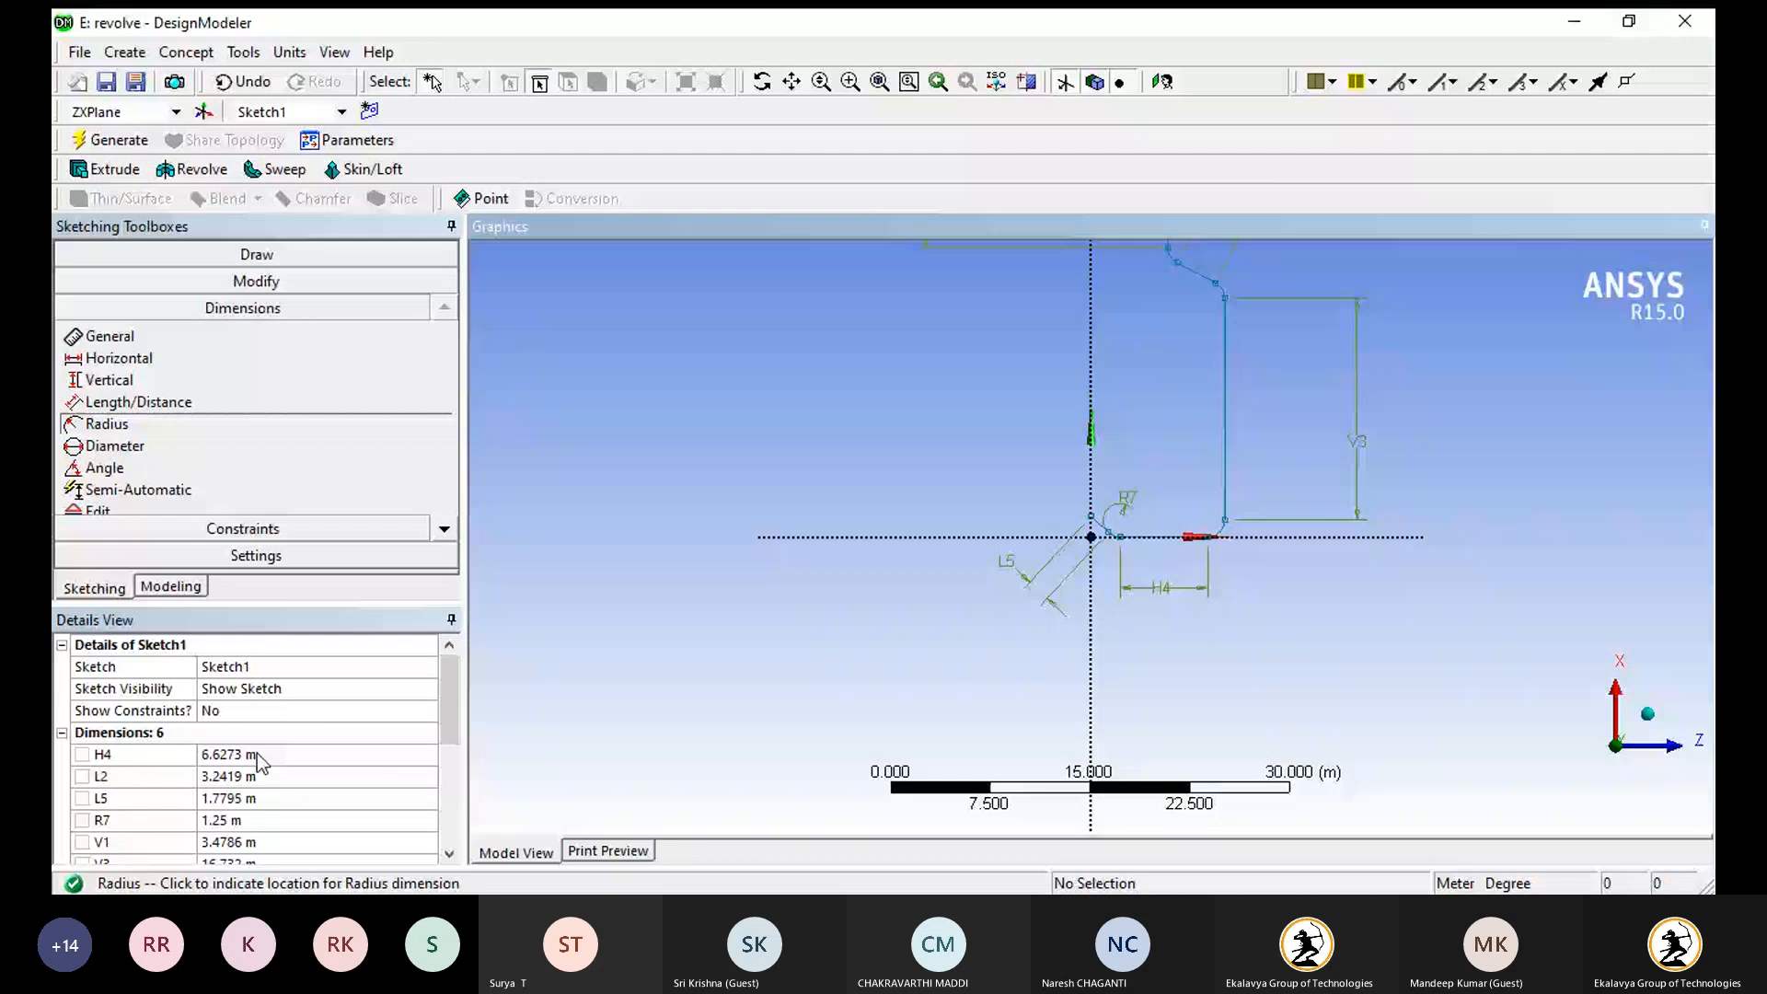
click(257, 753)
text(6)
key(Return)
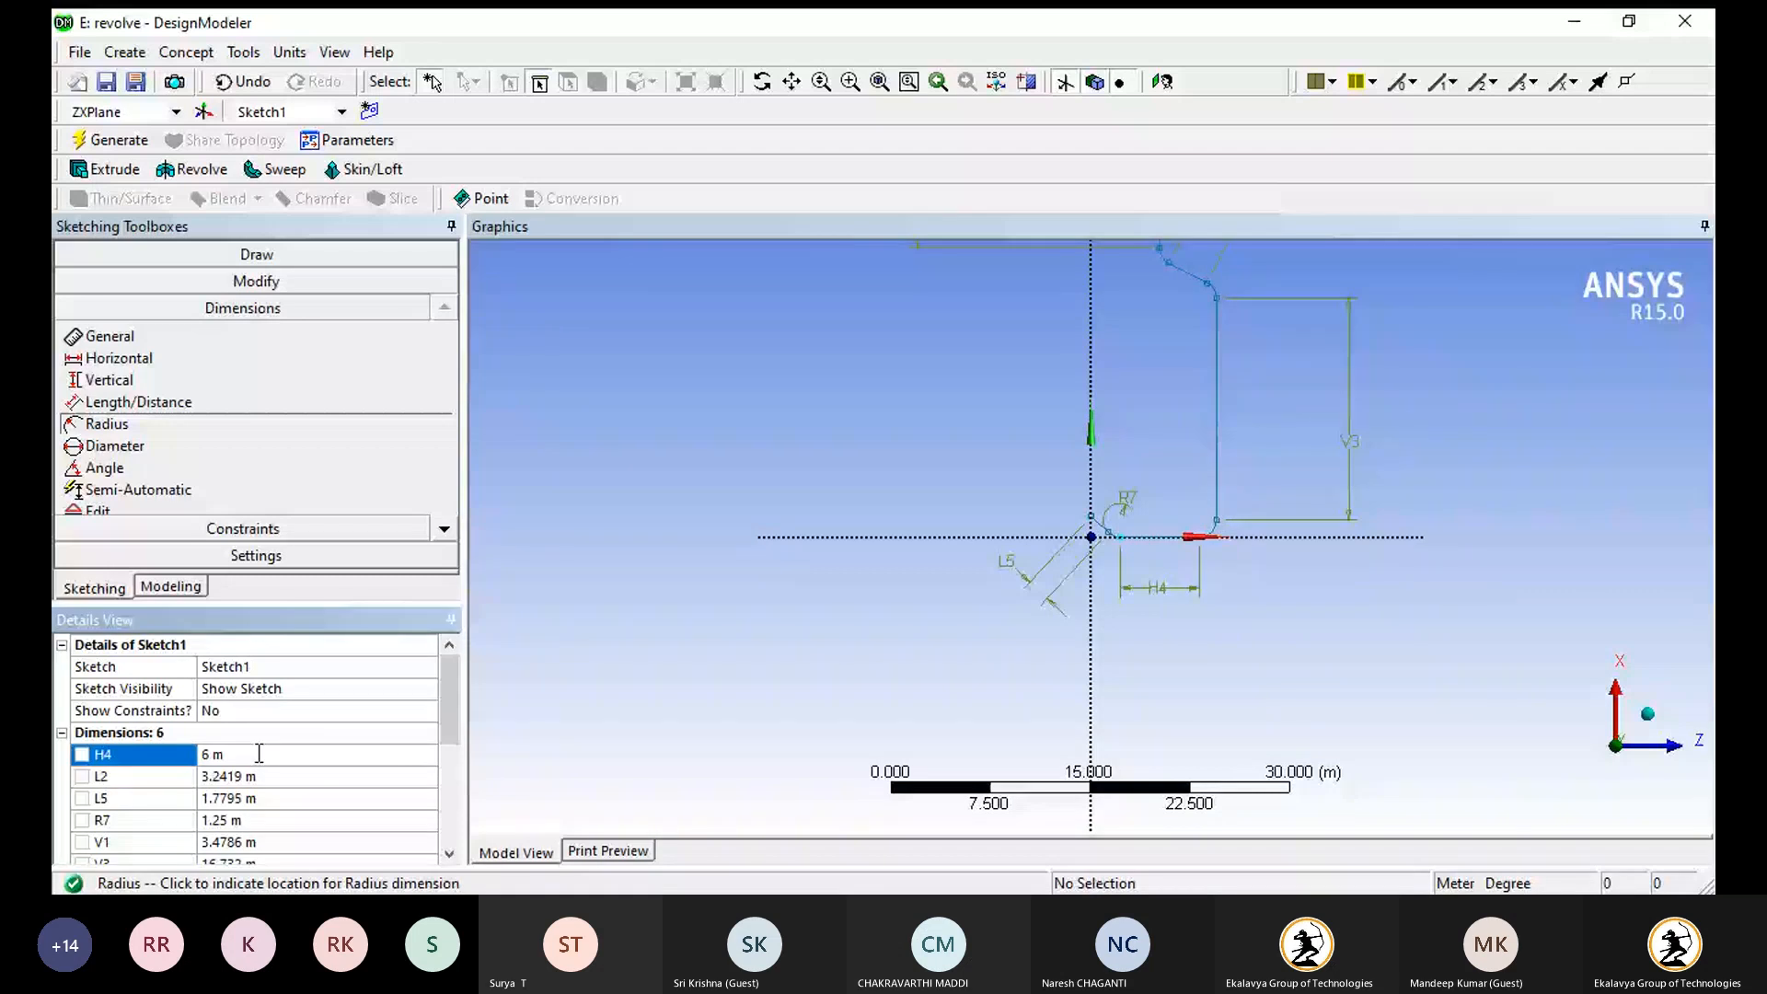
- Set the slanted shoulder's length L2 to 3.5 m and the short slanted line near the origin, L5, to 2 m
scroll(259, 754, down, 2)
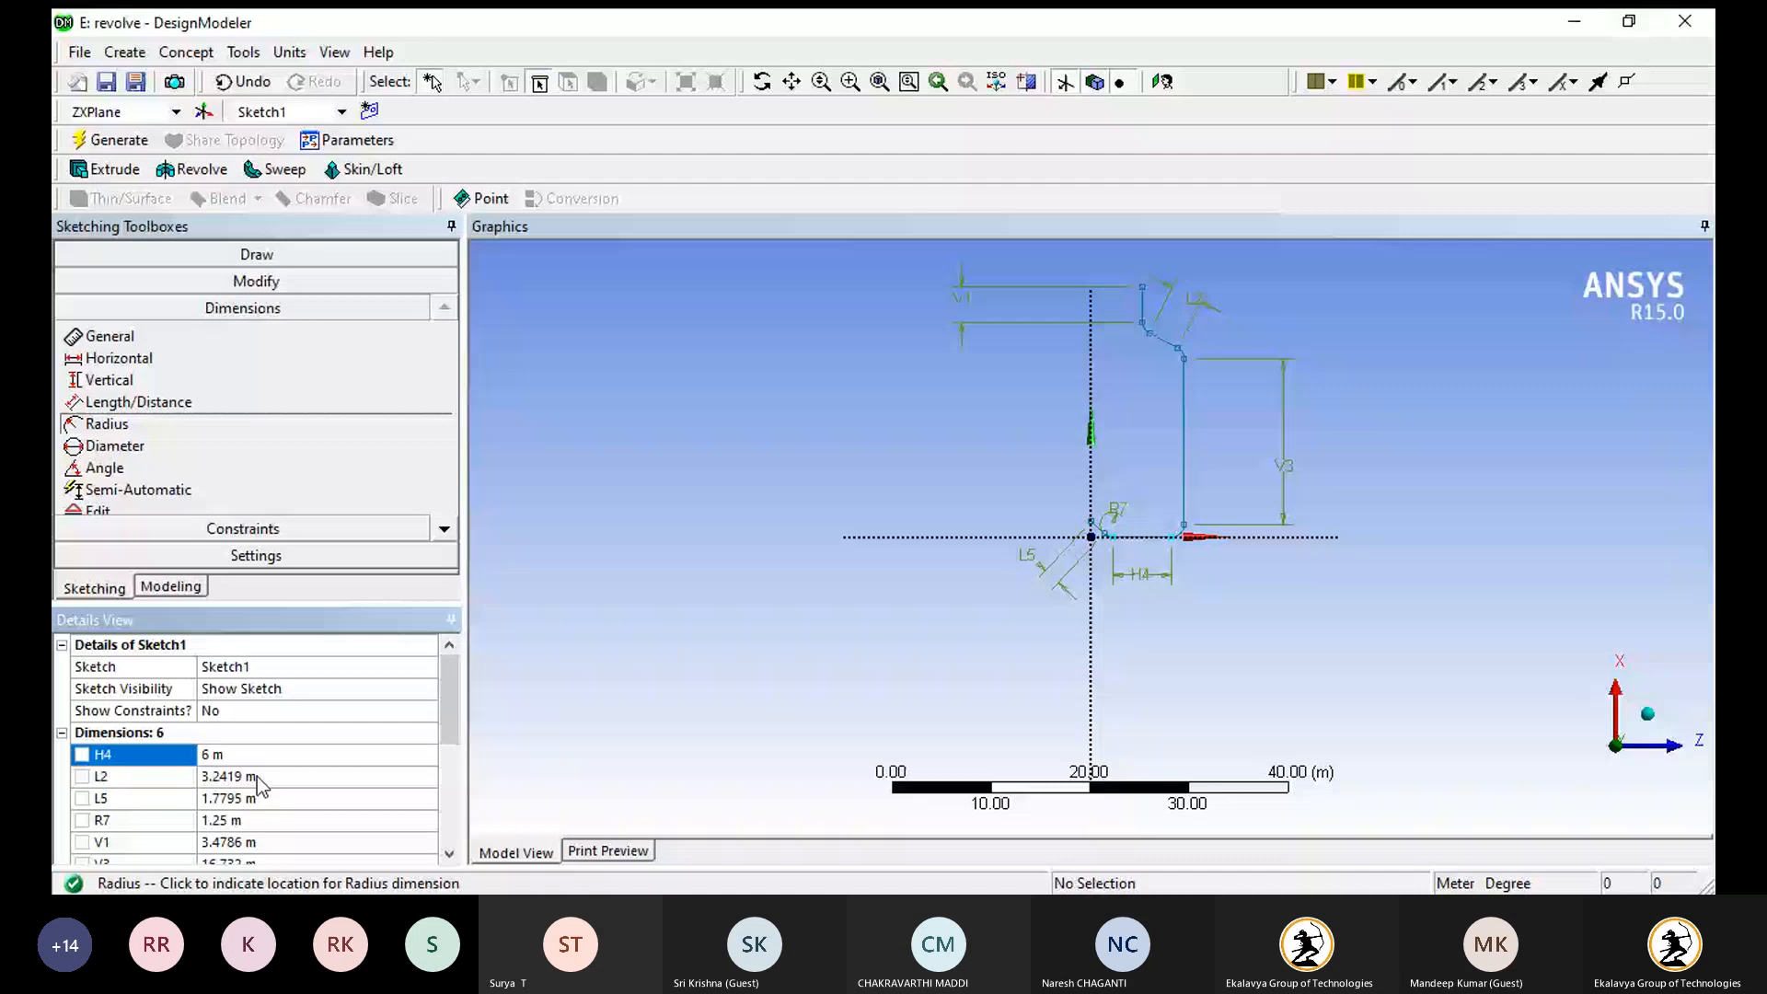
click(257, 776)
text(3.5)
key(Return)
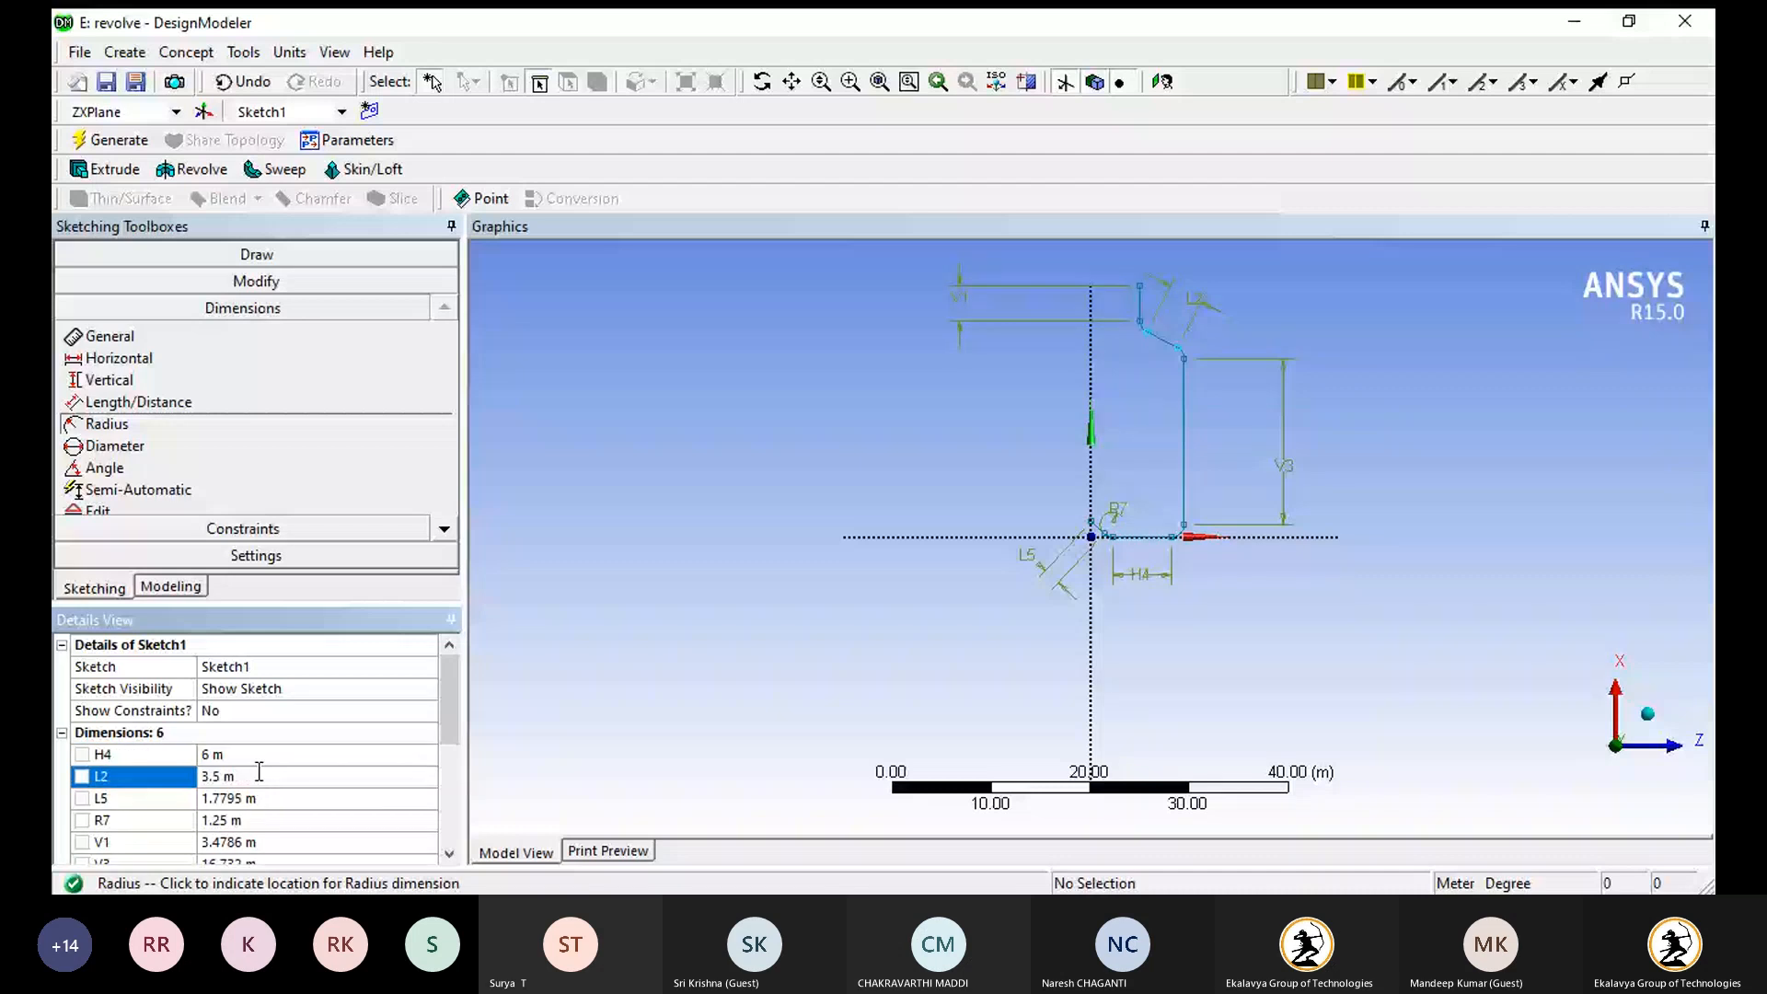
click(271, 798)
text(2.0)
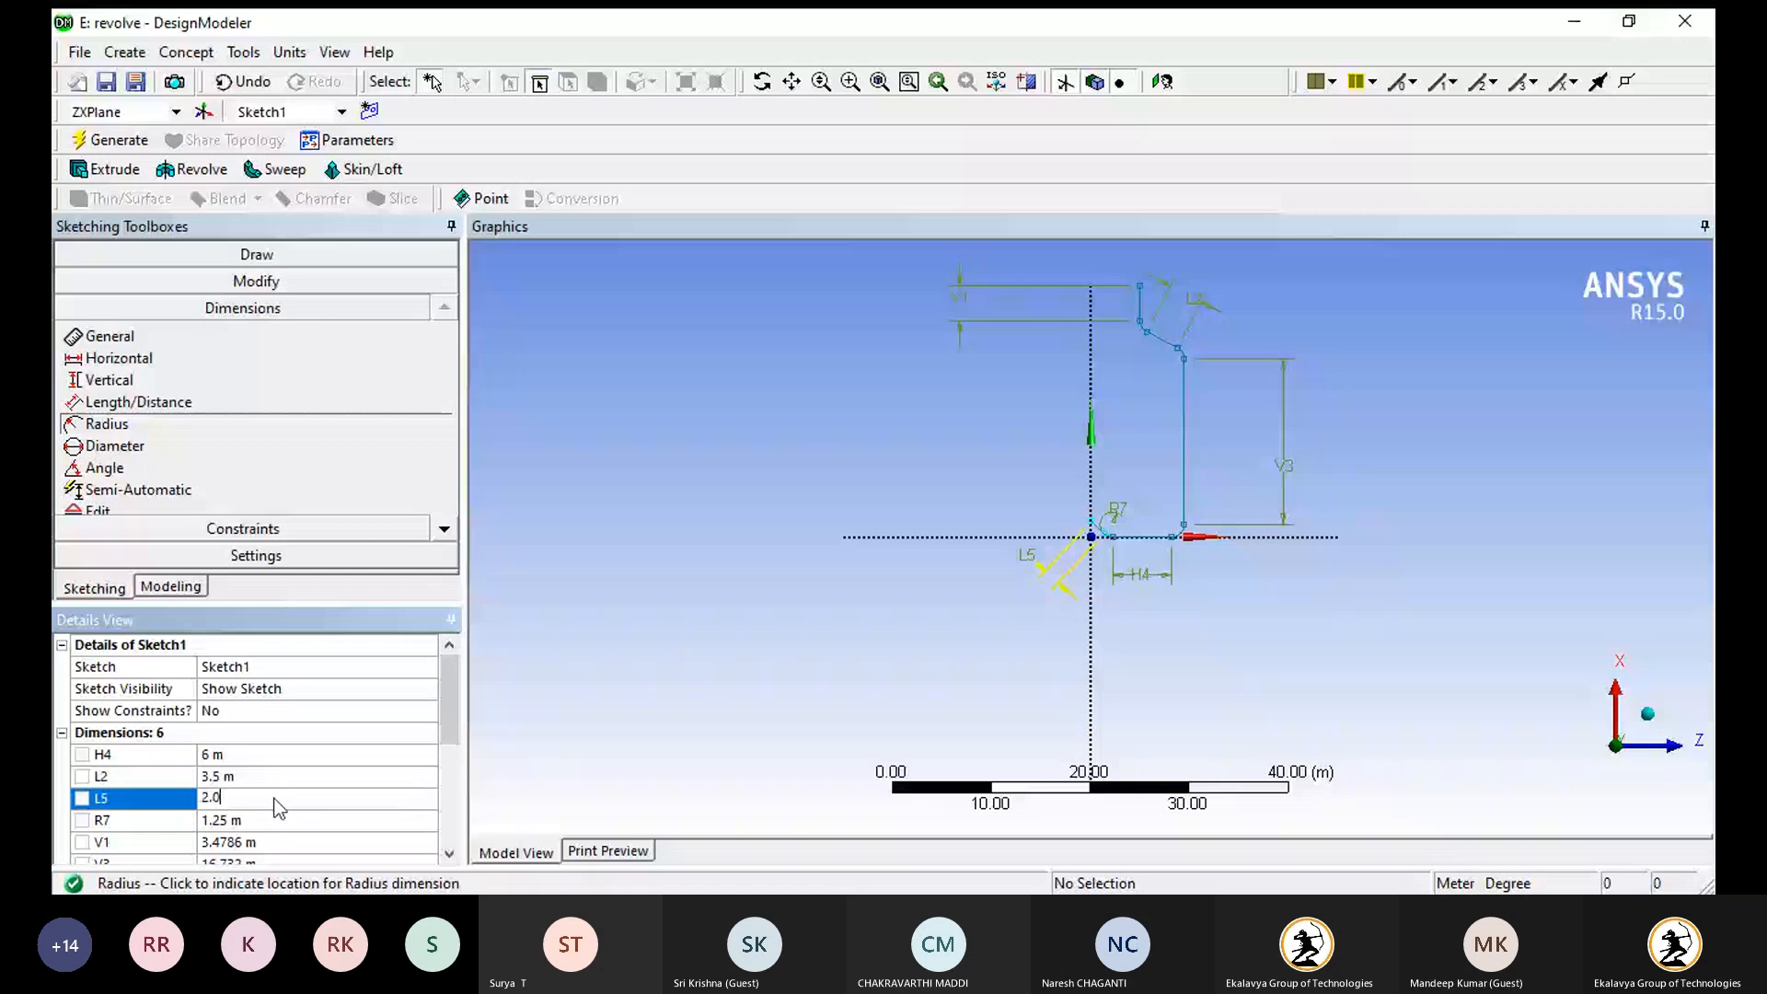
key(Return)
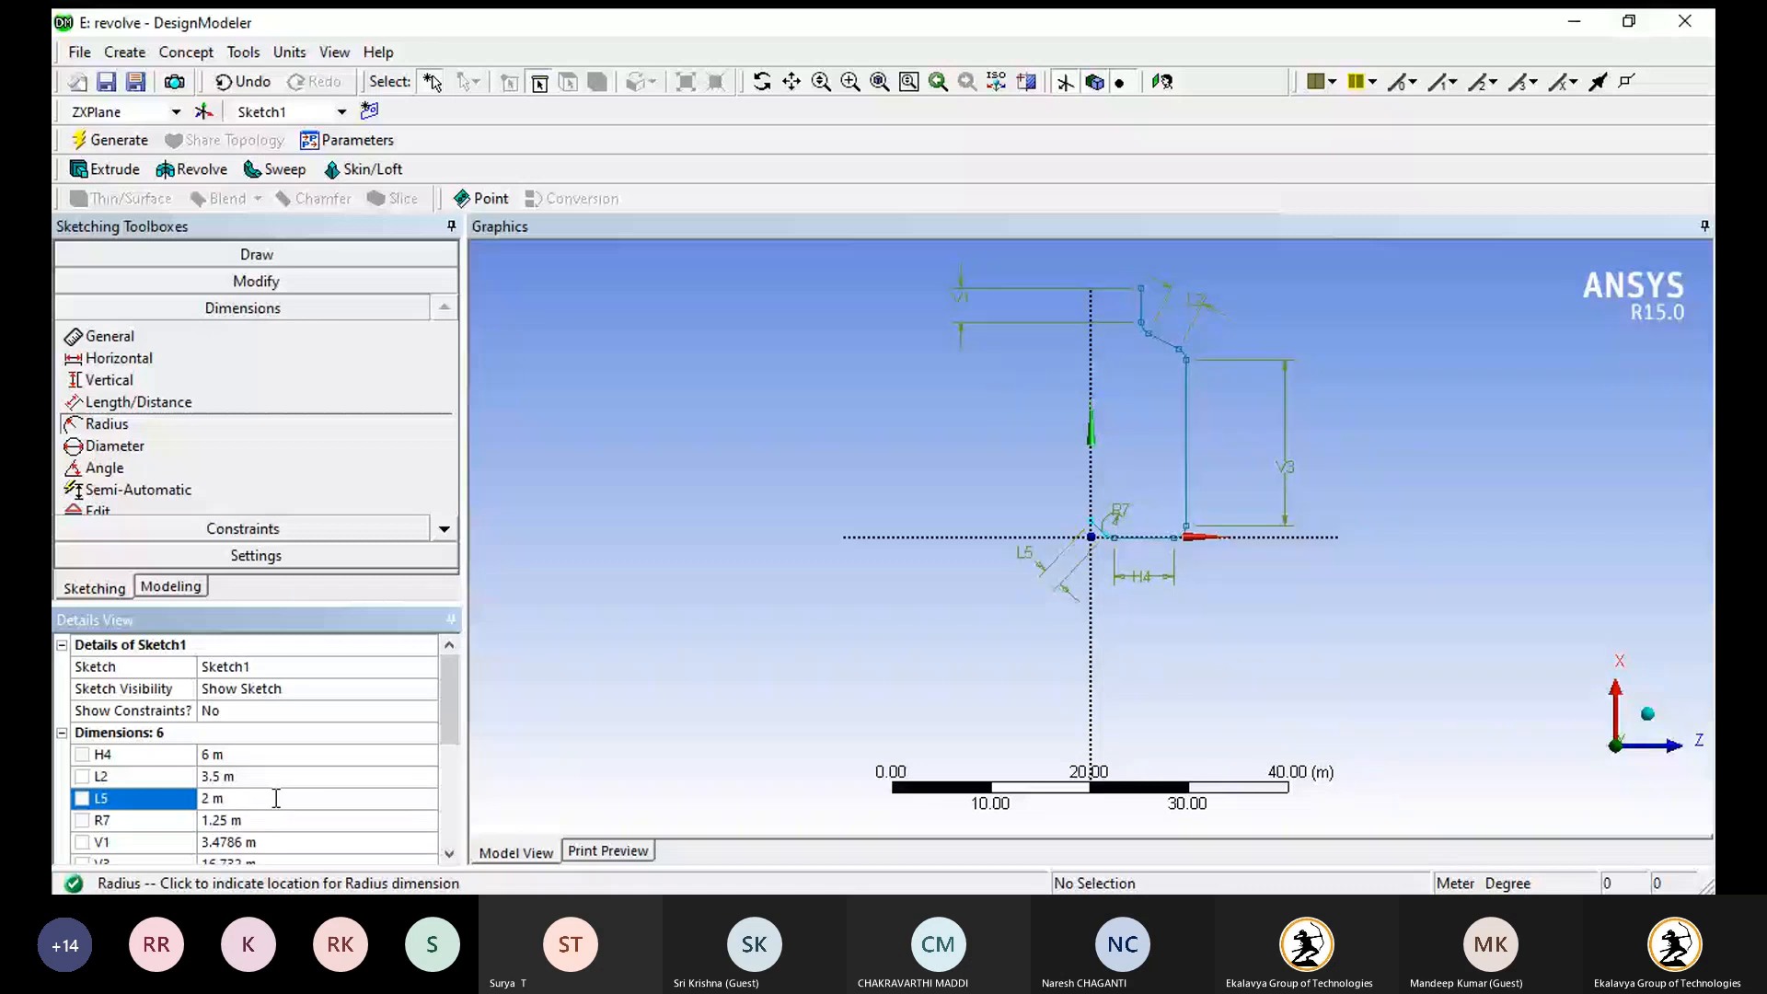
- Set the neck height V1 to 3.5 m and the side wall height V3 to 18 m, and regenerate the model
click(241, 842)
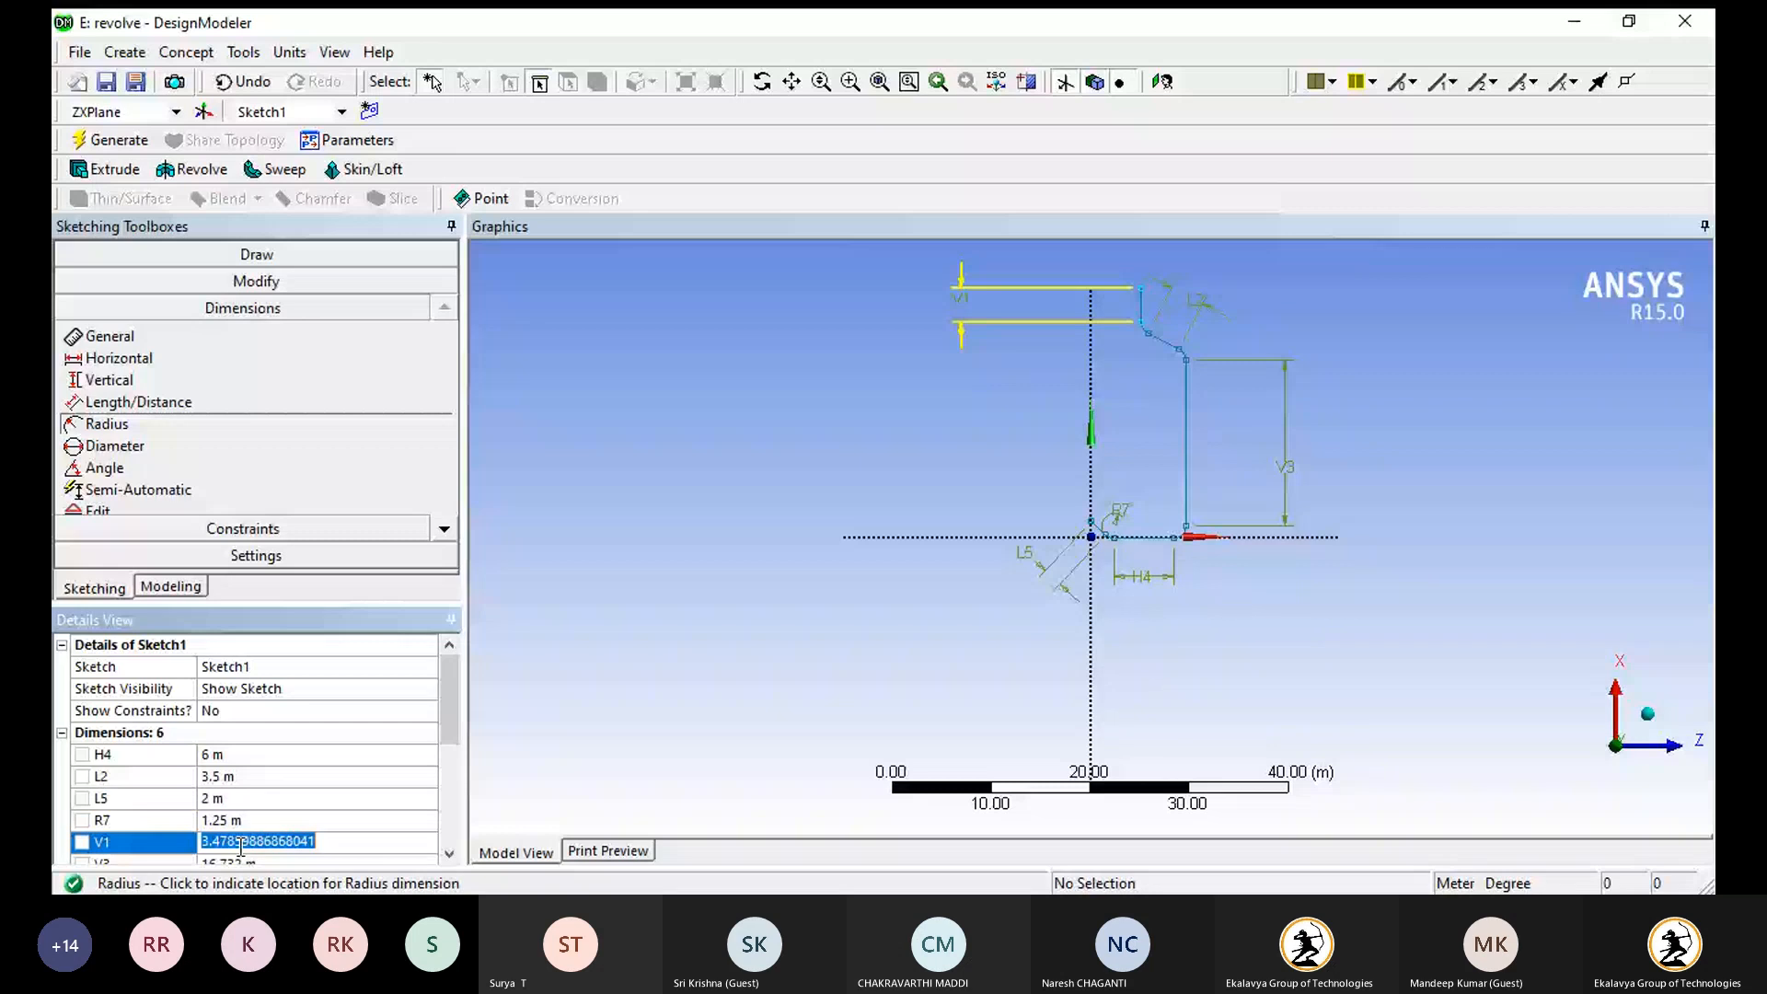
text(3.50)
key(Return)
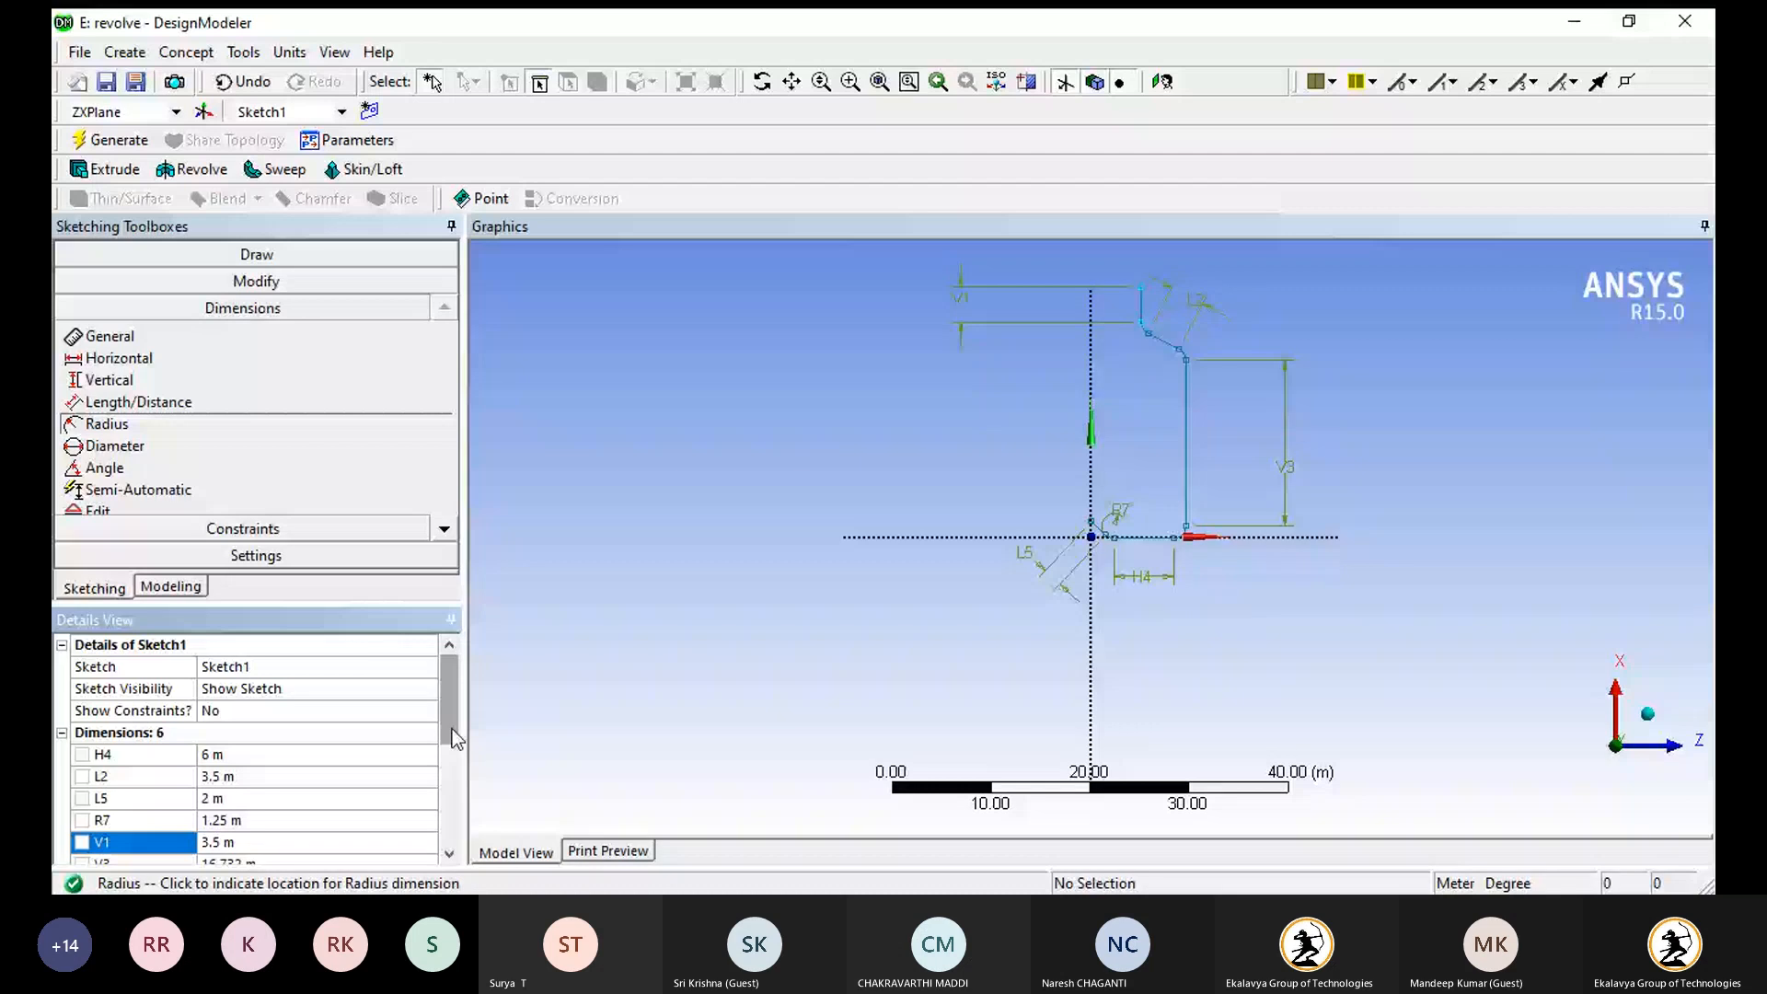
scroll(451, 729, down, 1)
click(243, 798)
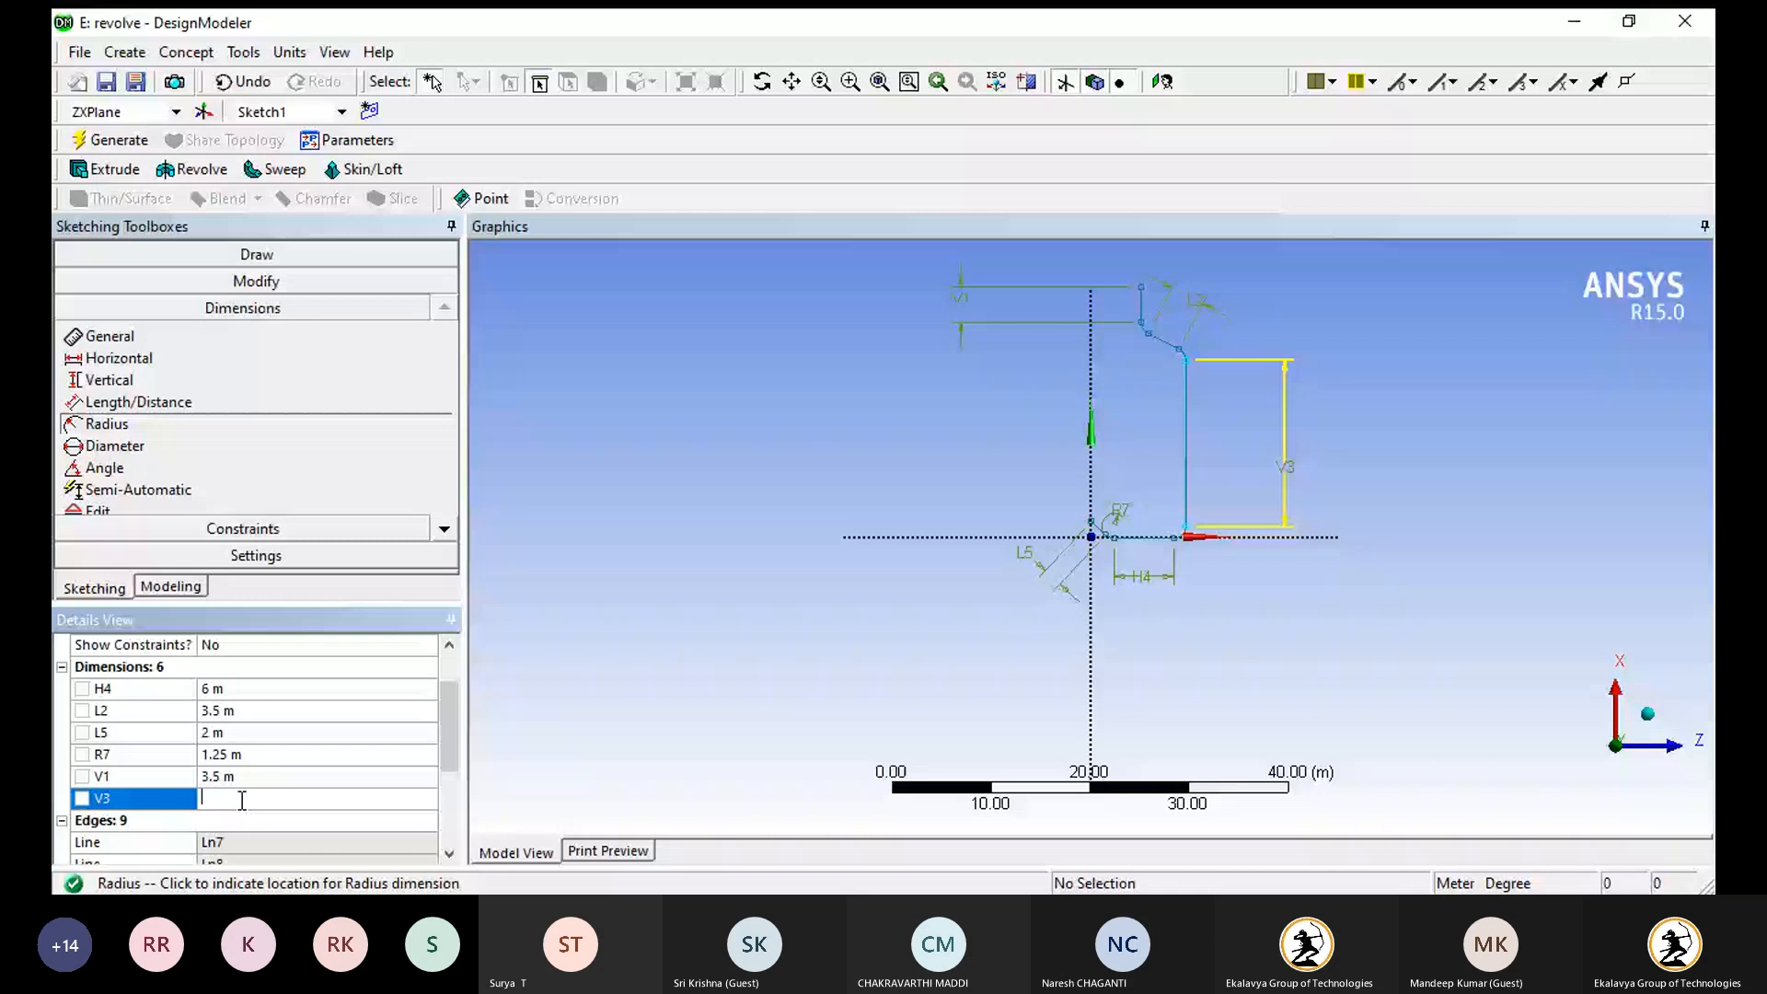
text(18)
key(Return)
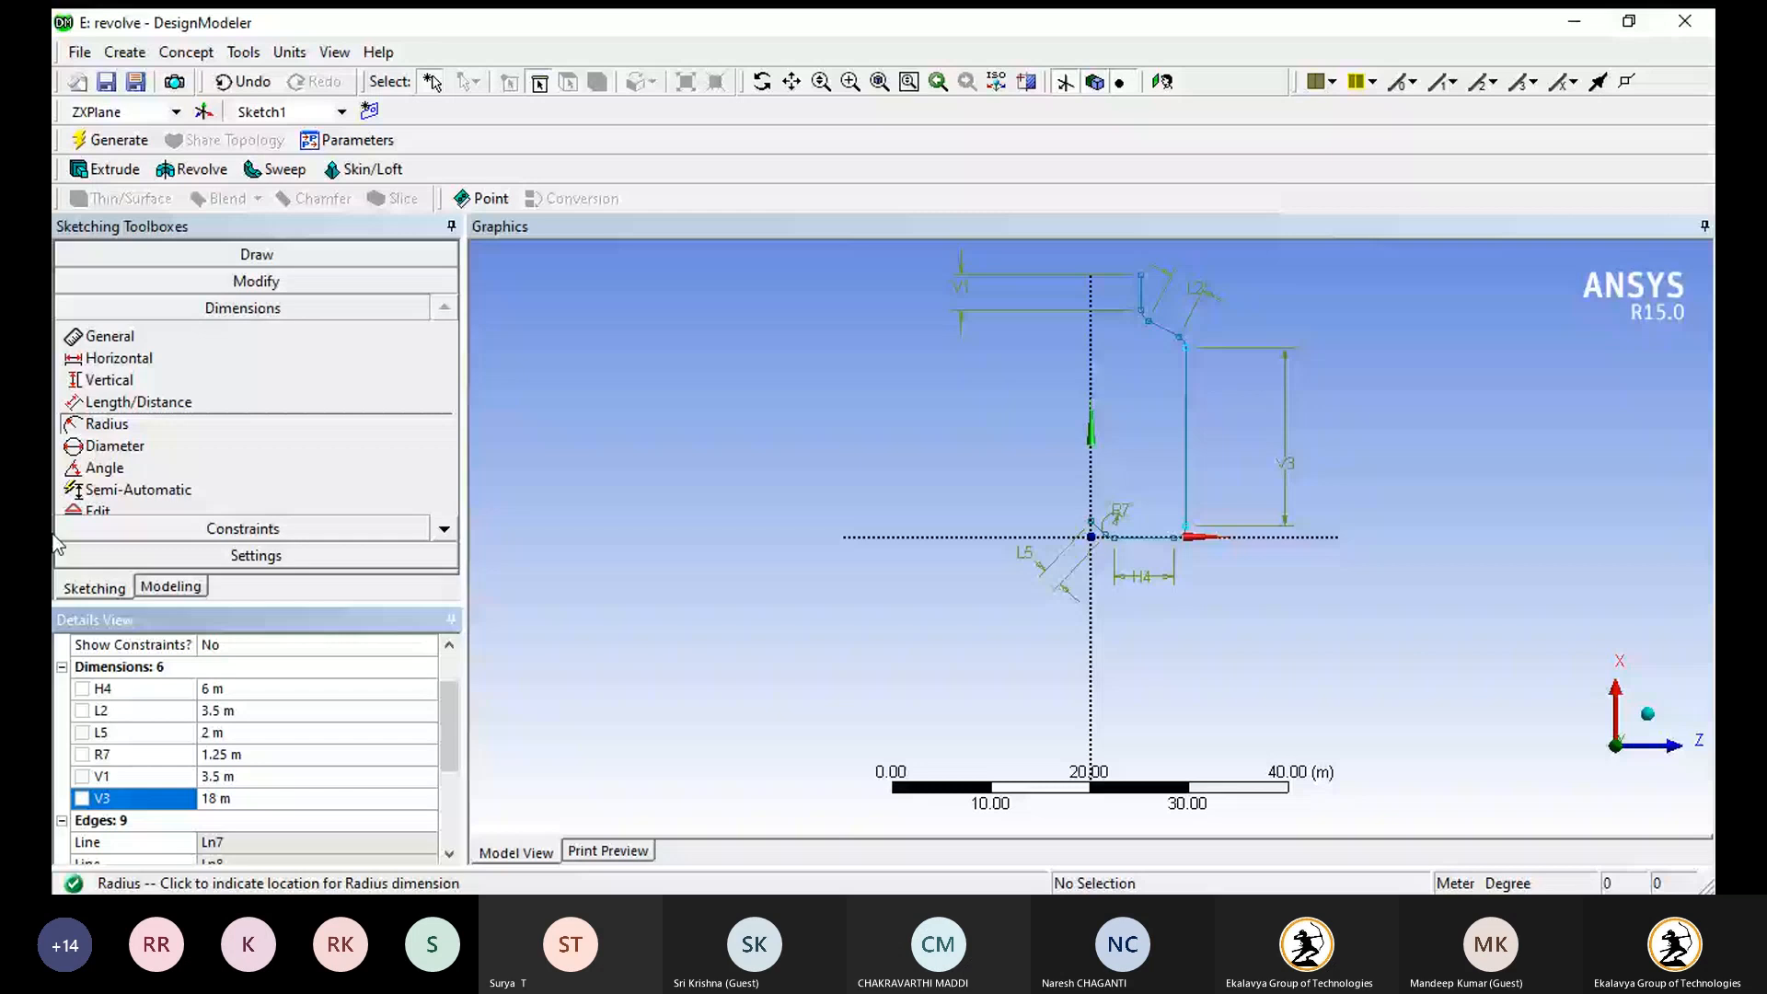
click(97, 143)
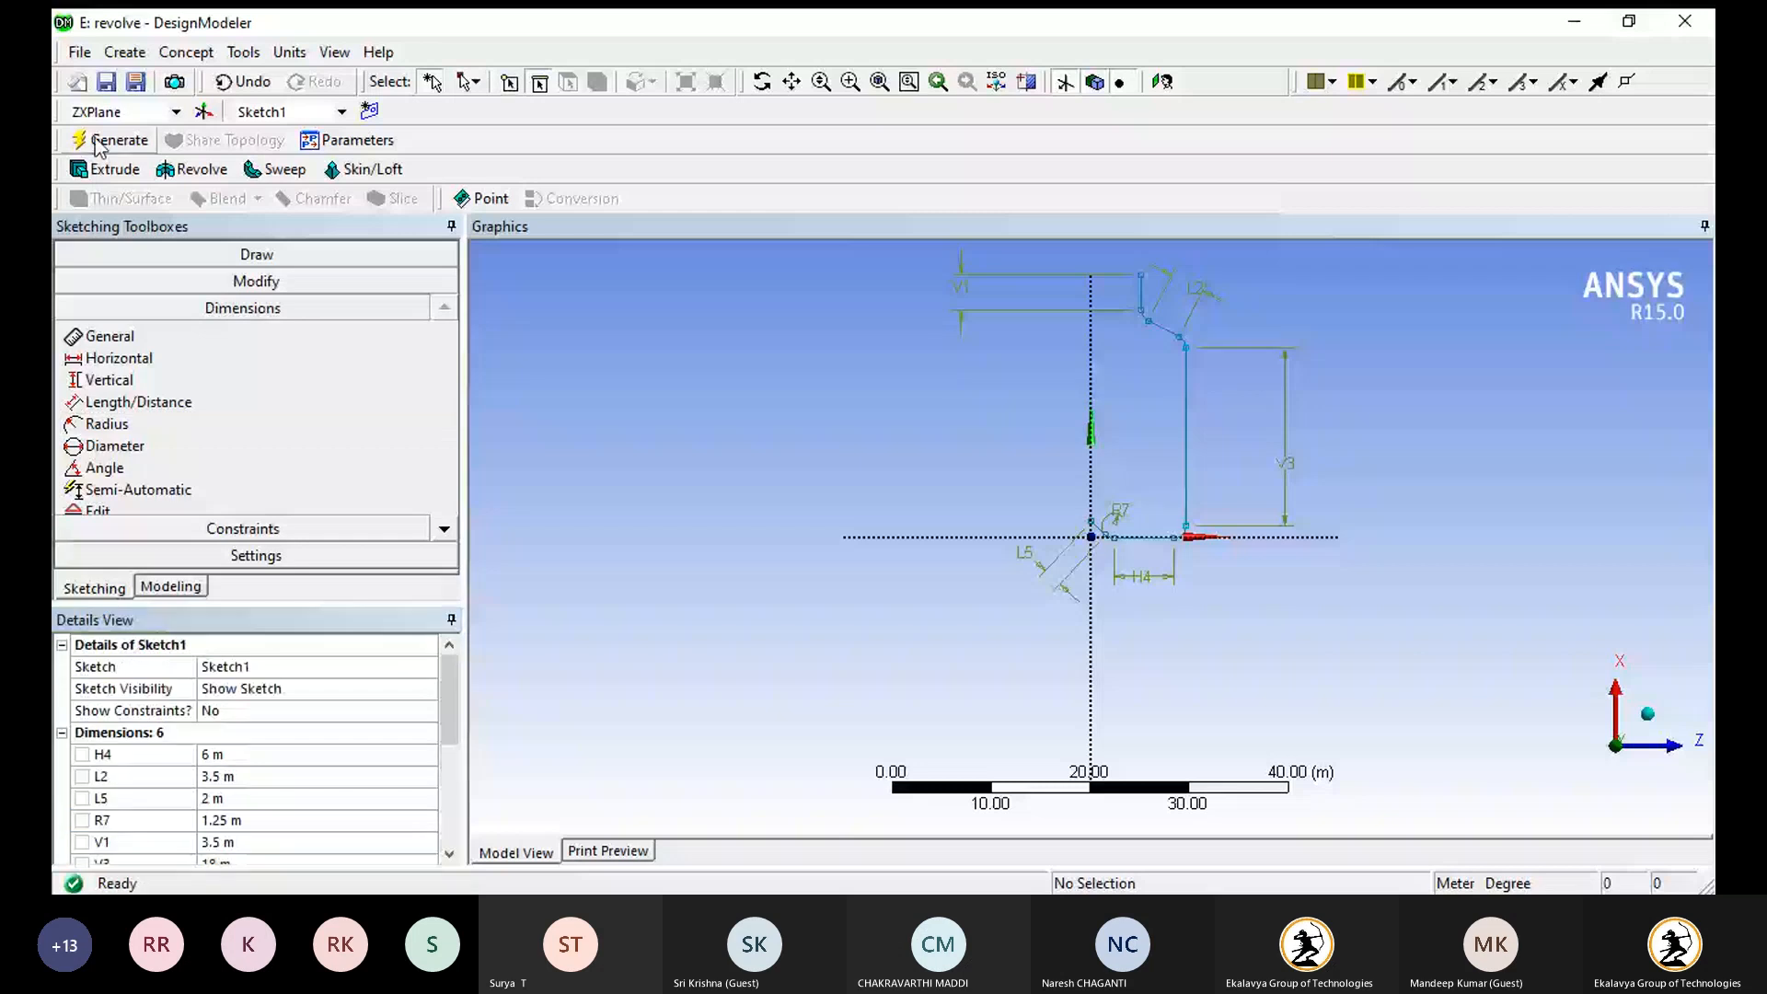
- Create a Revolve of Sketch1 with the vertical plane axis through the origin as its axis
click(191, 169)
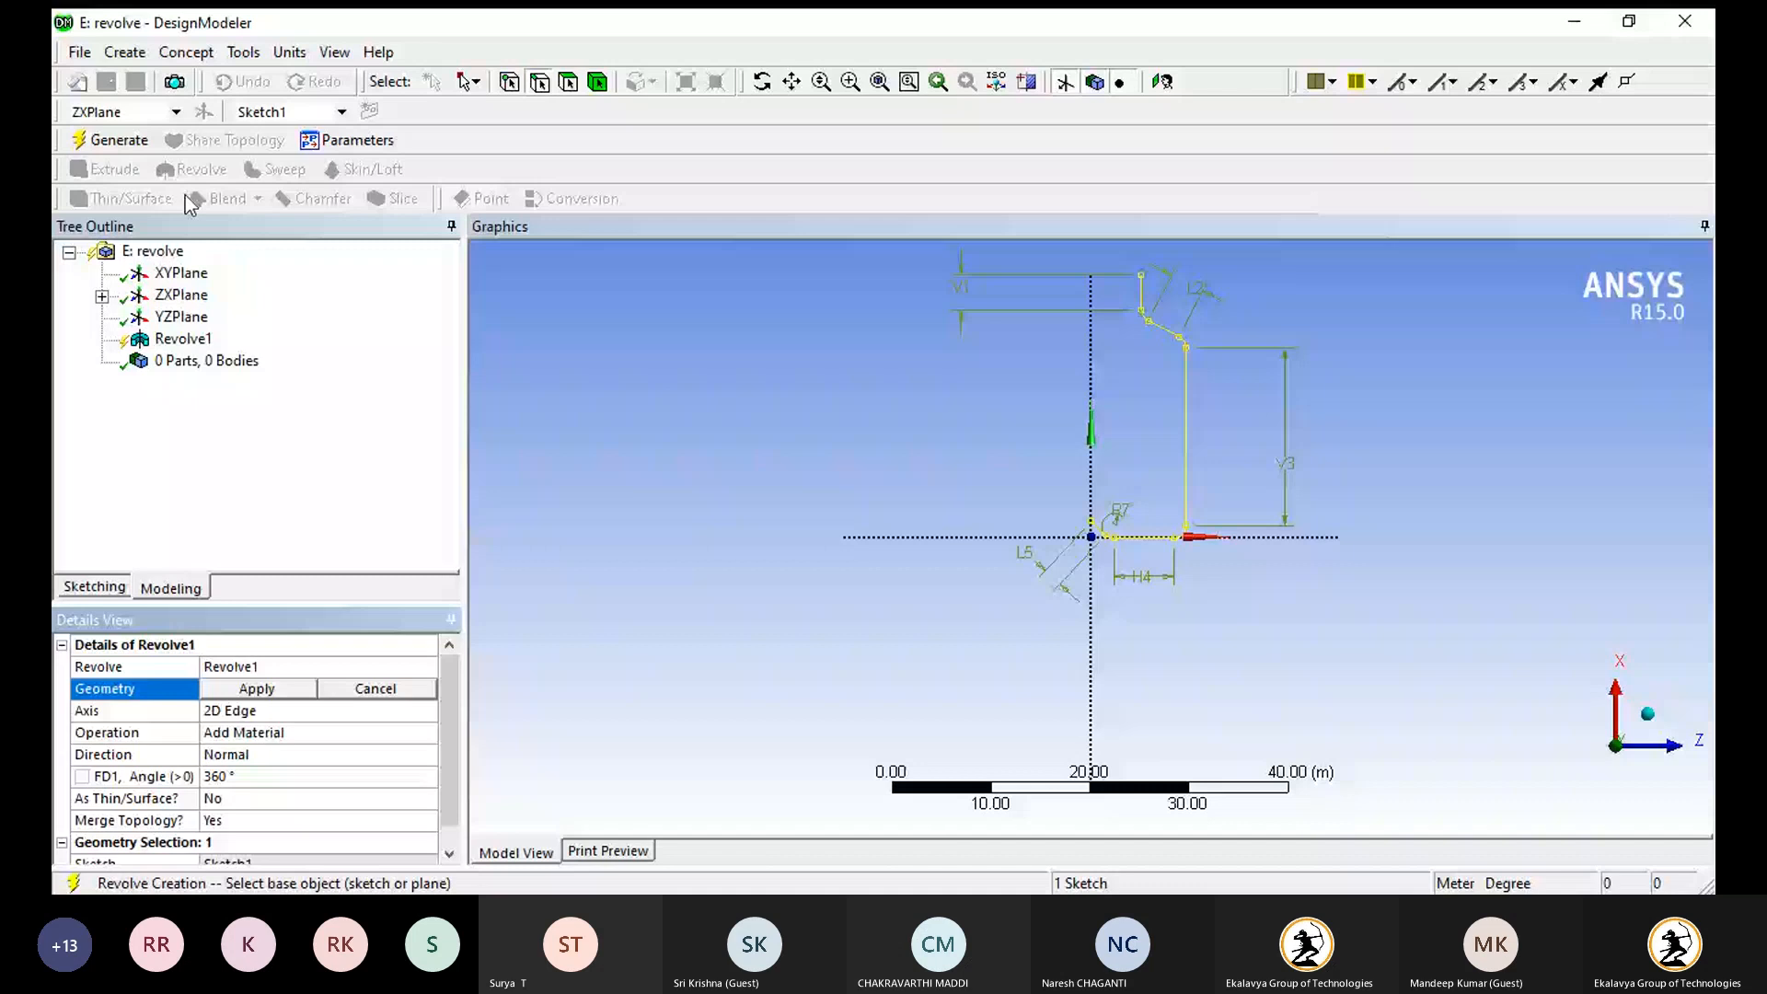
click(257, 689)
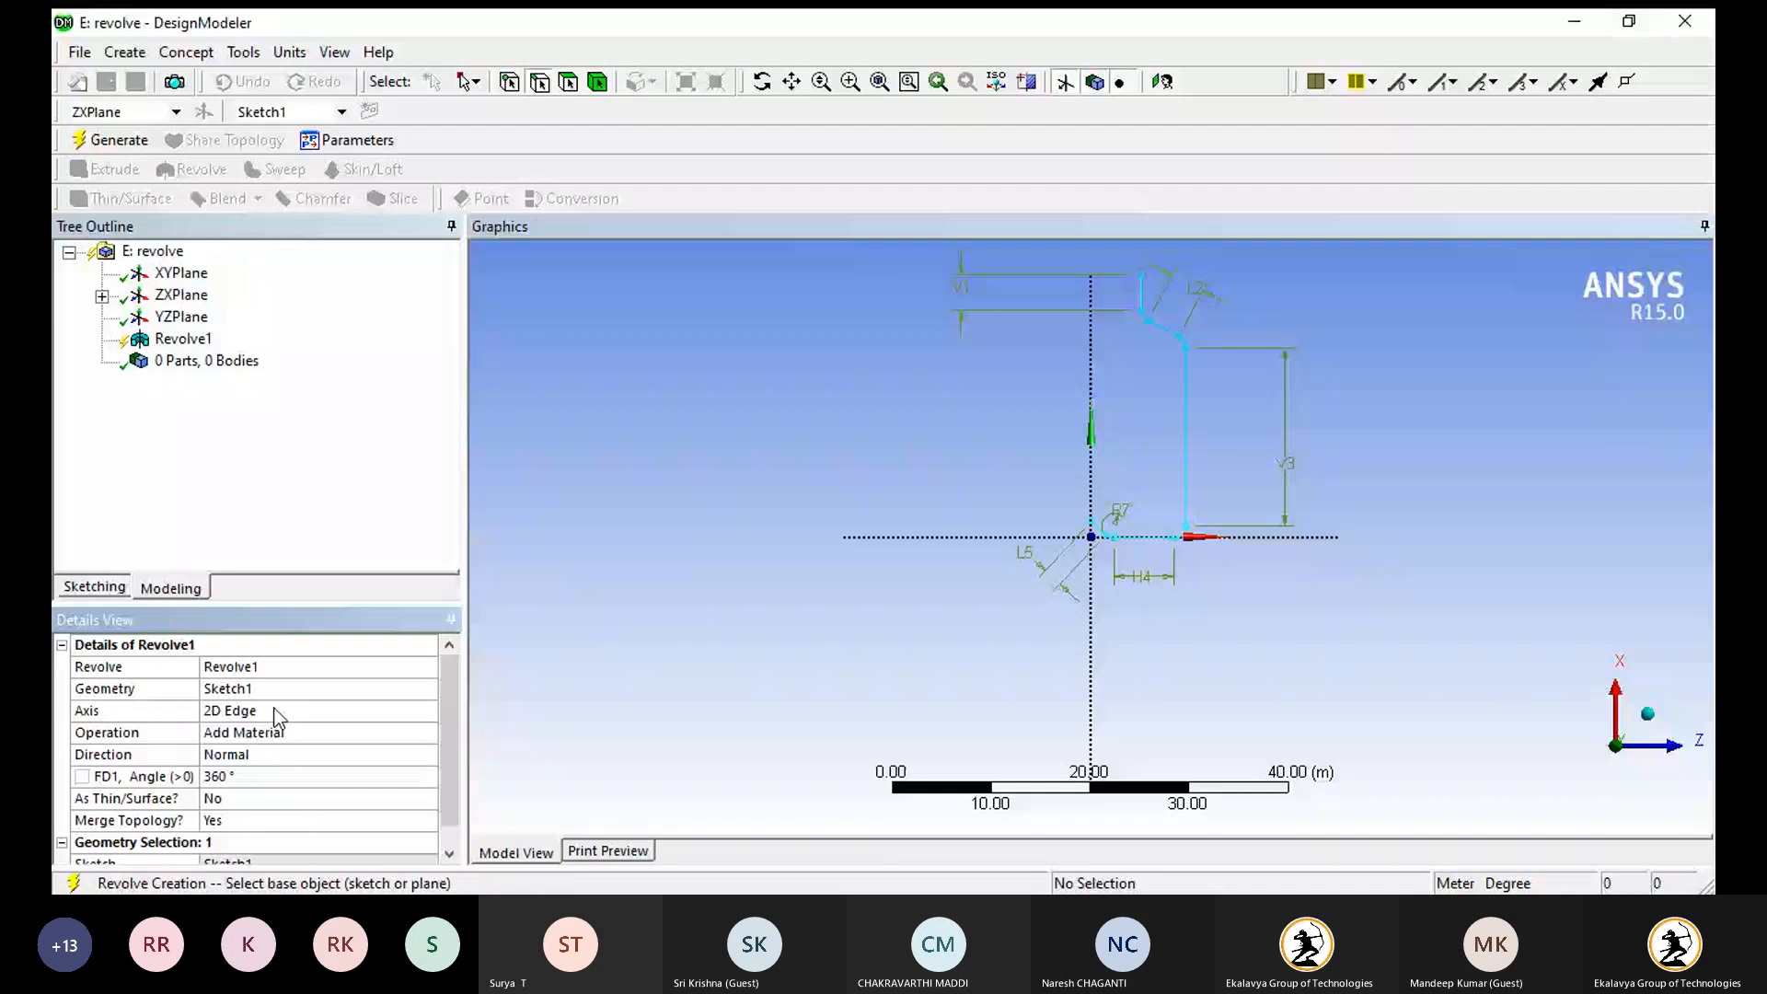
click(276, 712)
click(1091, 372)
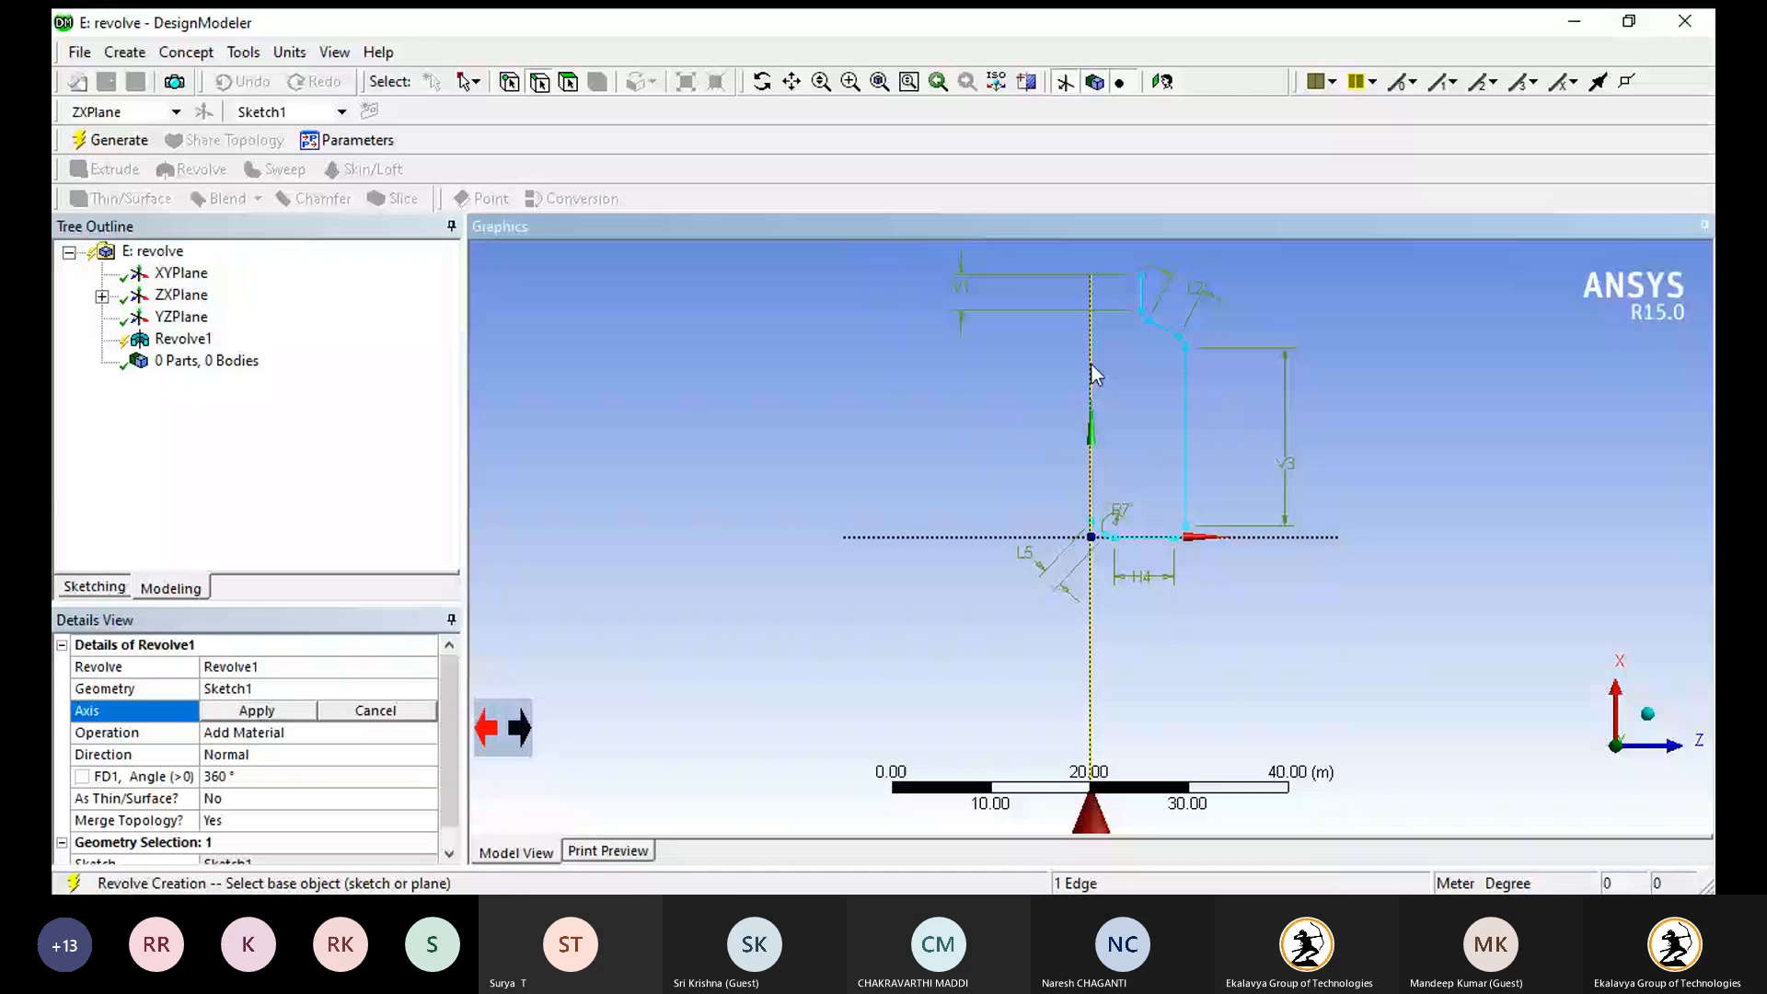
click(256, 712)
- Set the revolve angle to 90° and generate the quarter-turn body
click(273, 777)
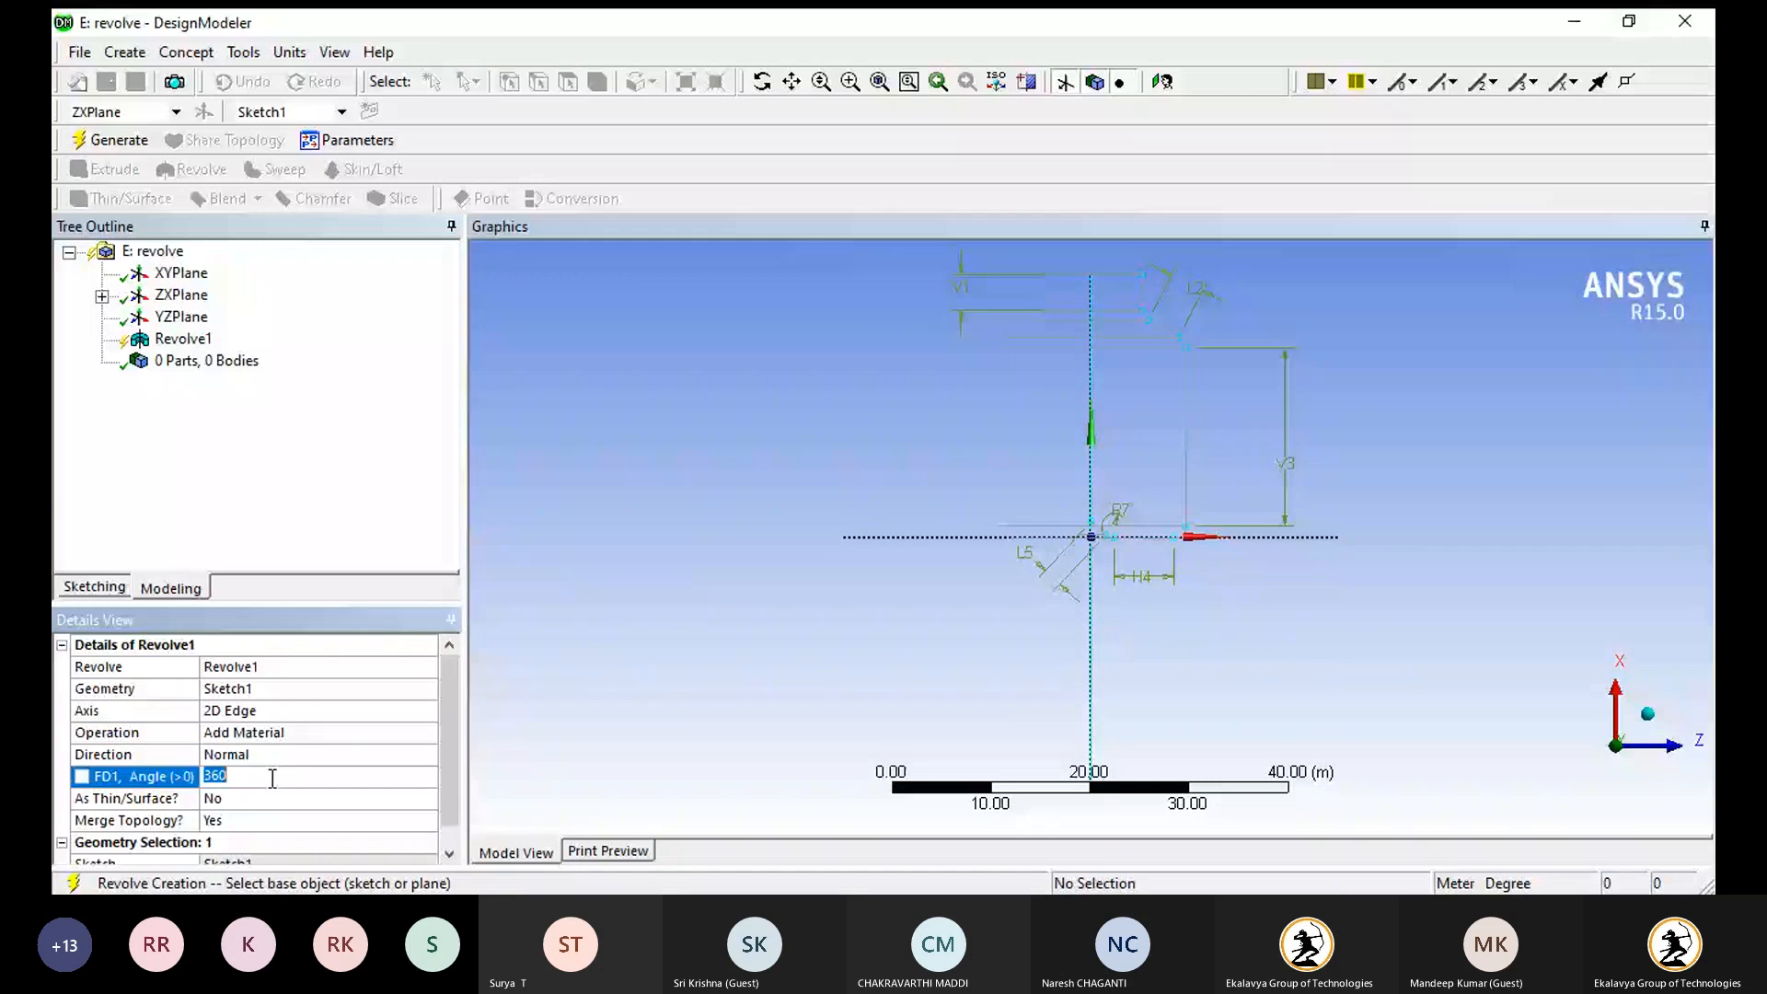
text(90)
key(Return)
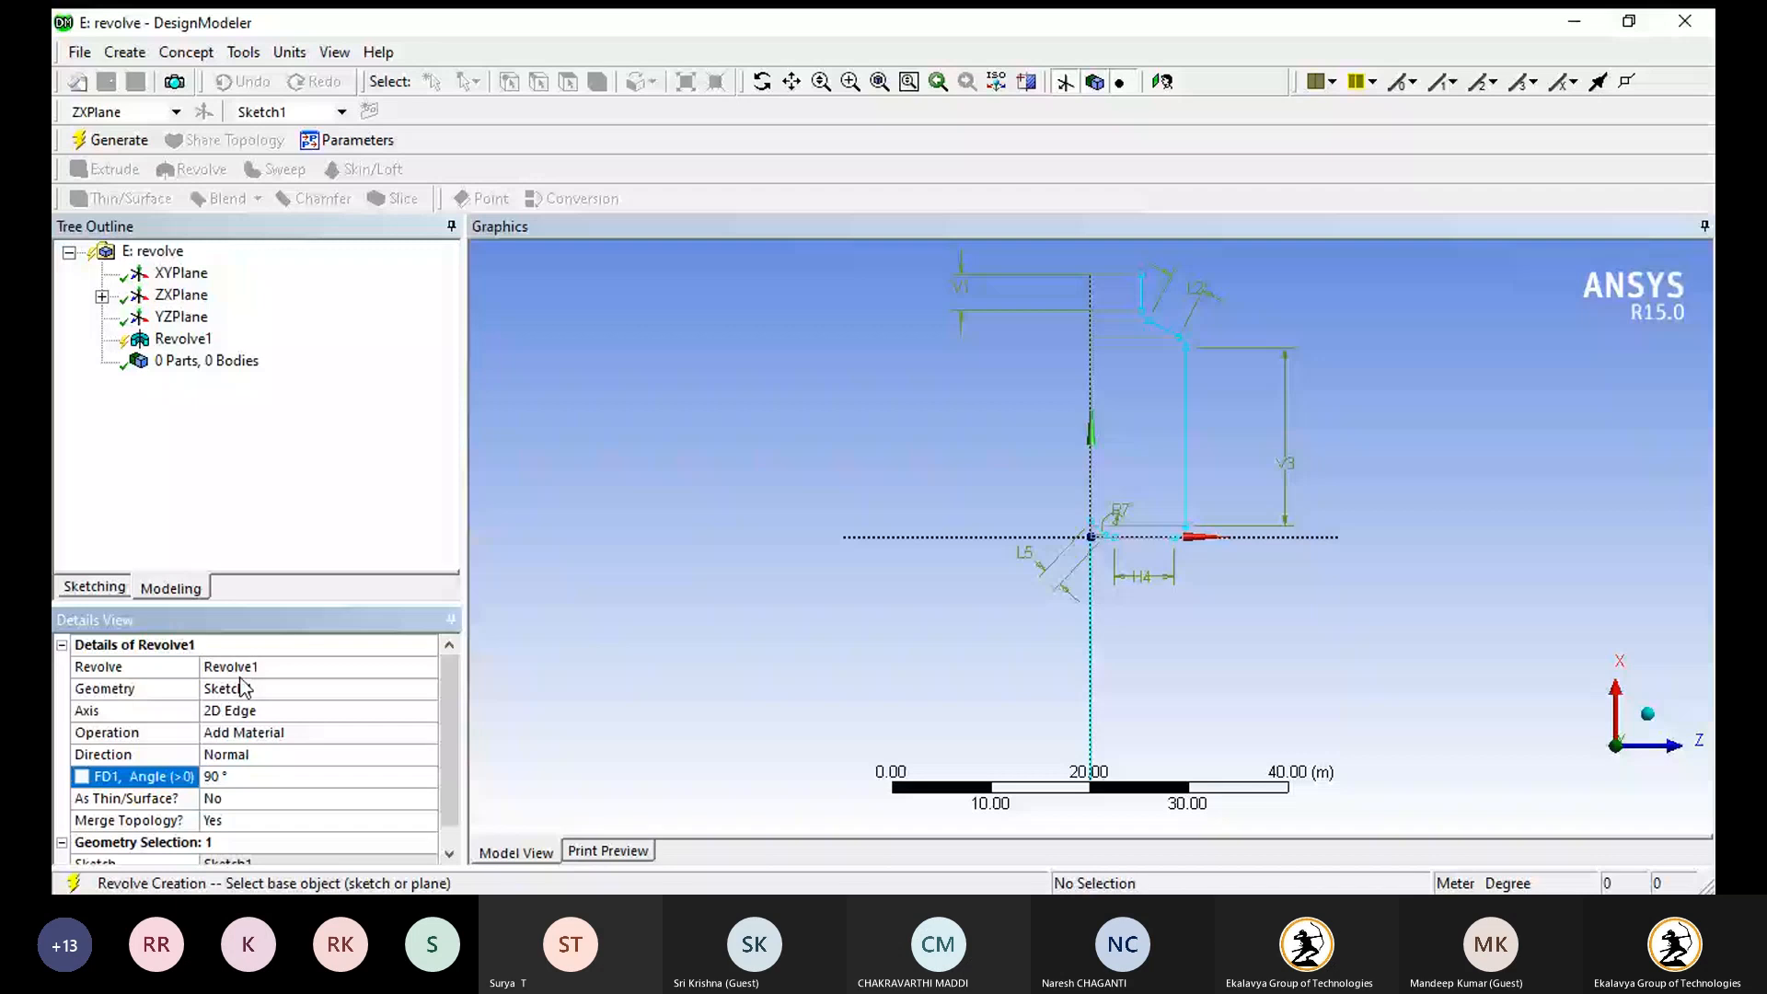
click(110, 141)
middle_drag(1104, 368, 1097, 466)
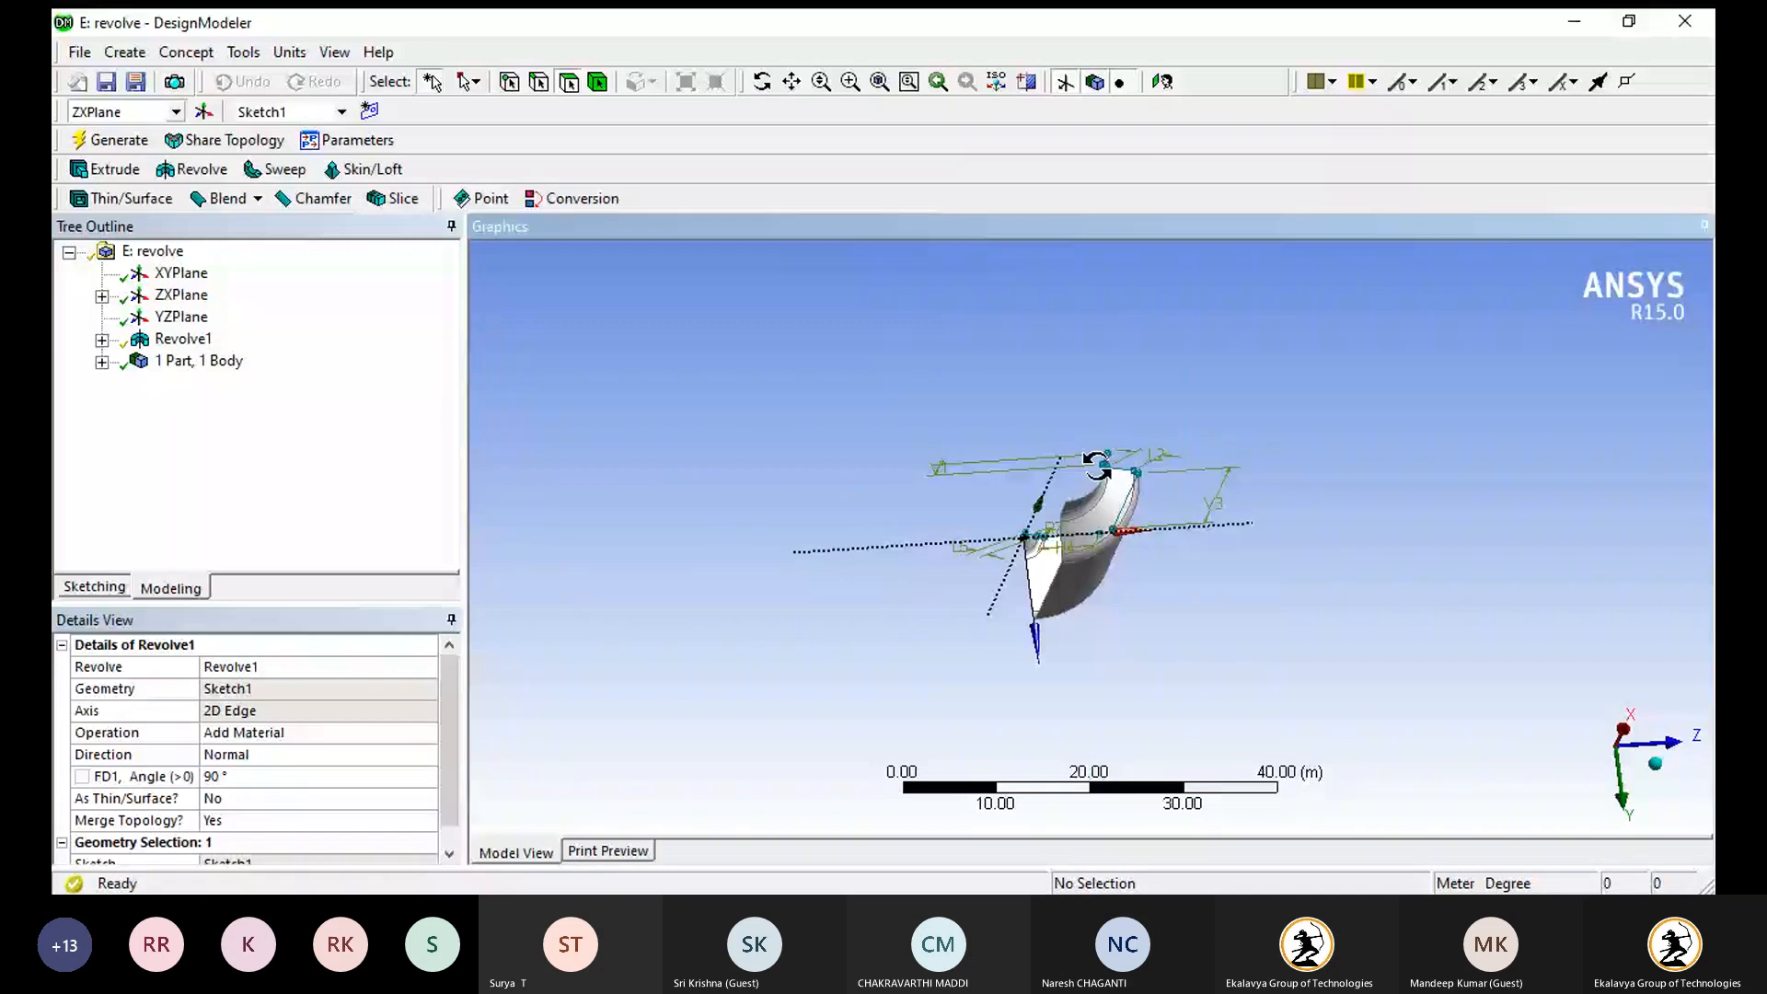
- Change the revolve angle to 180° and then to 270°, regenerating the body each time
click(247, 773)
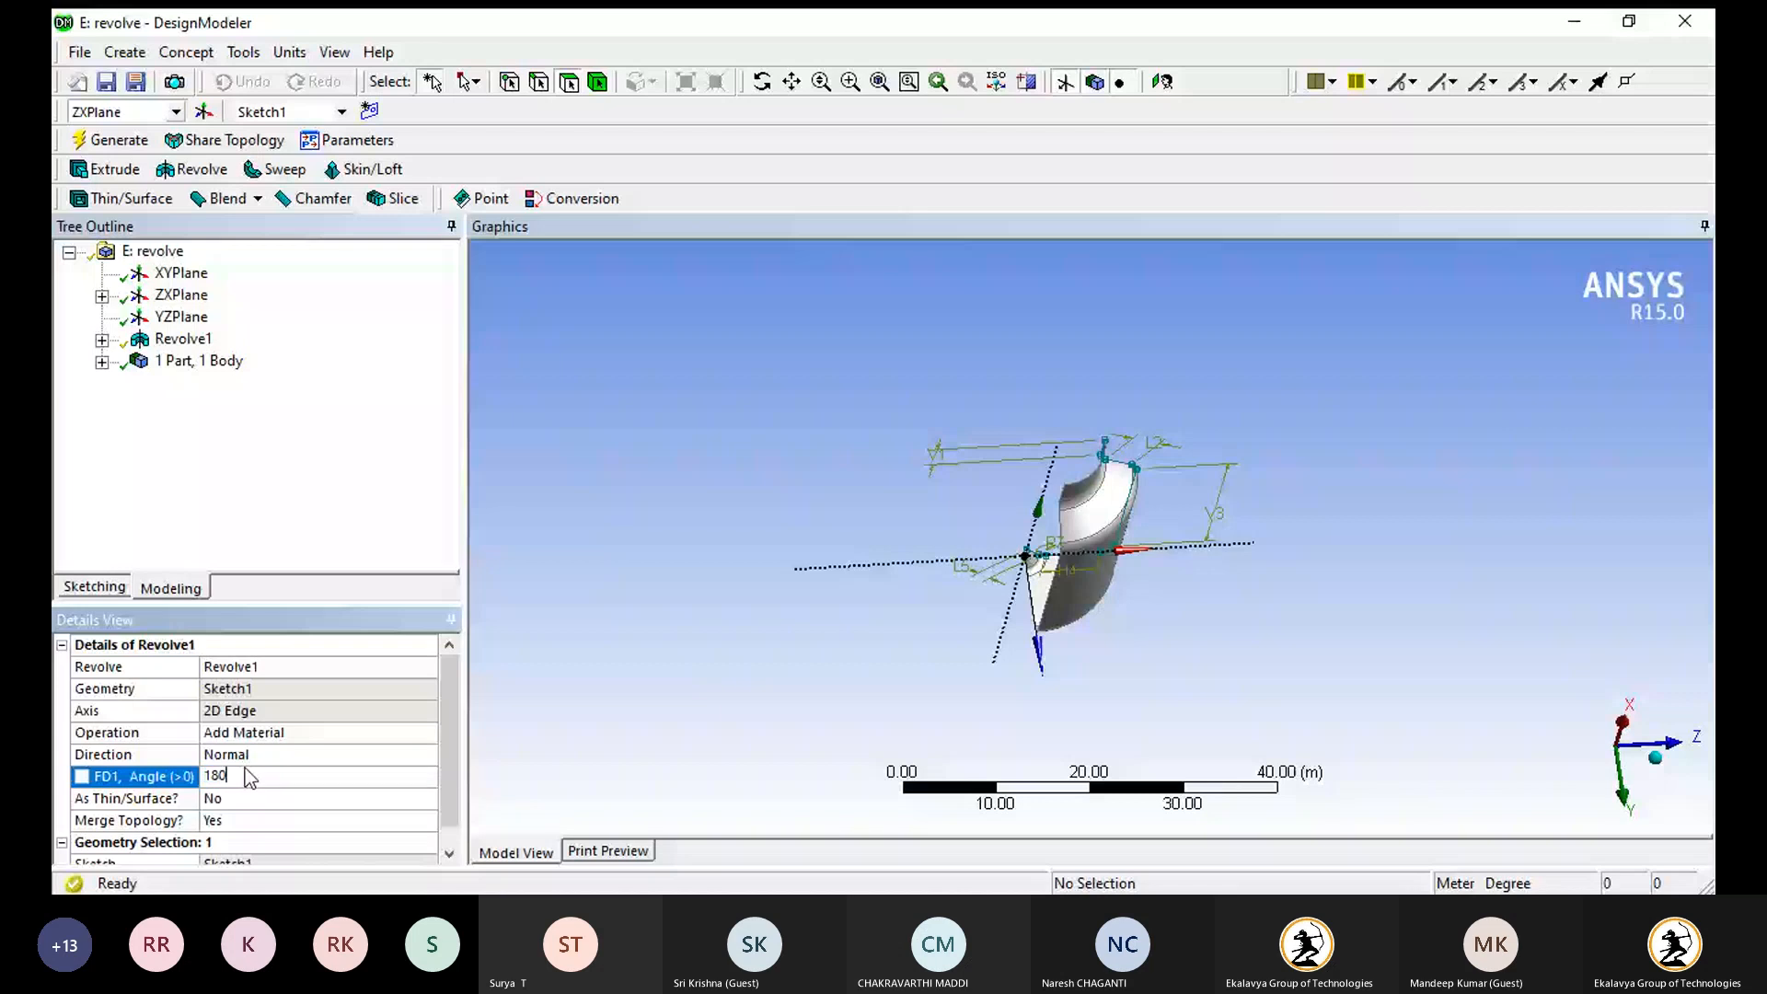
text(180)
click(134, 140)
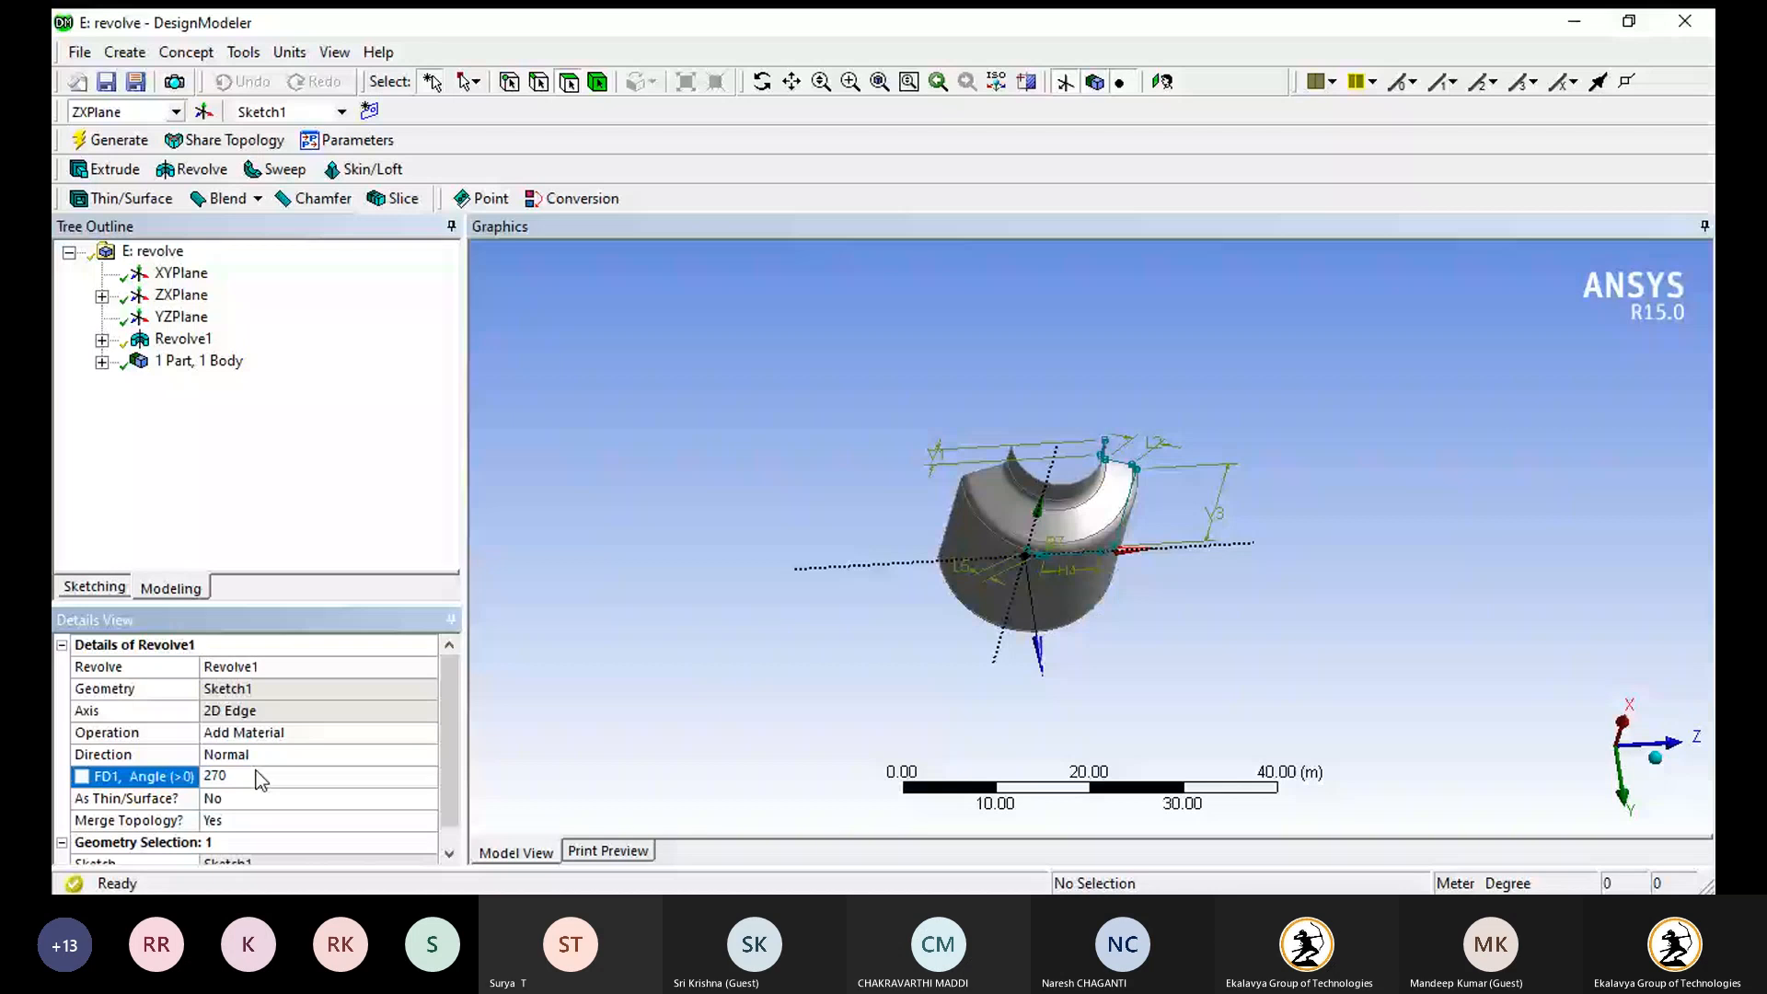
click(117, 138)
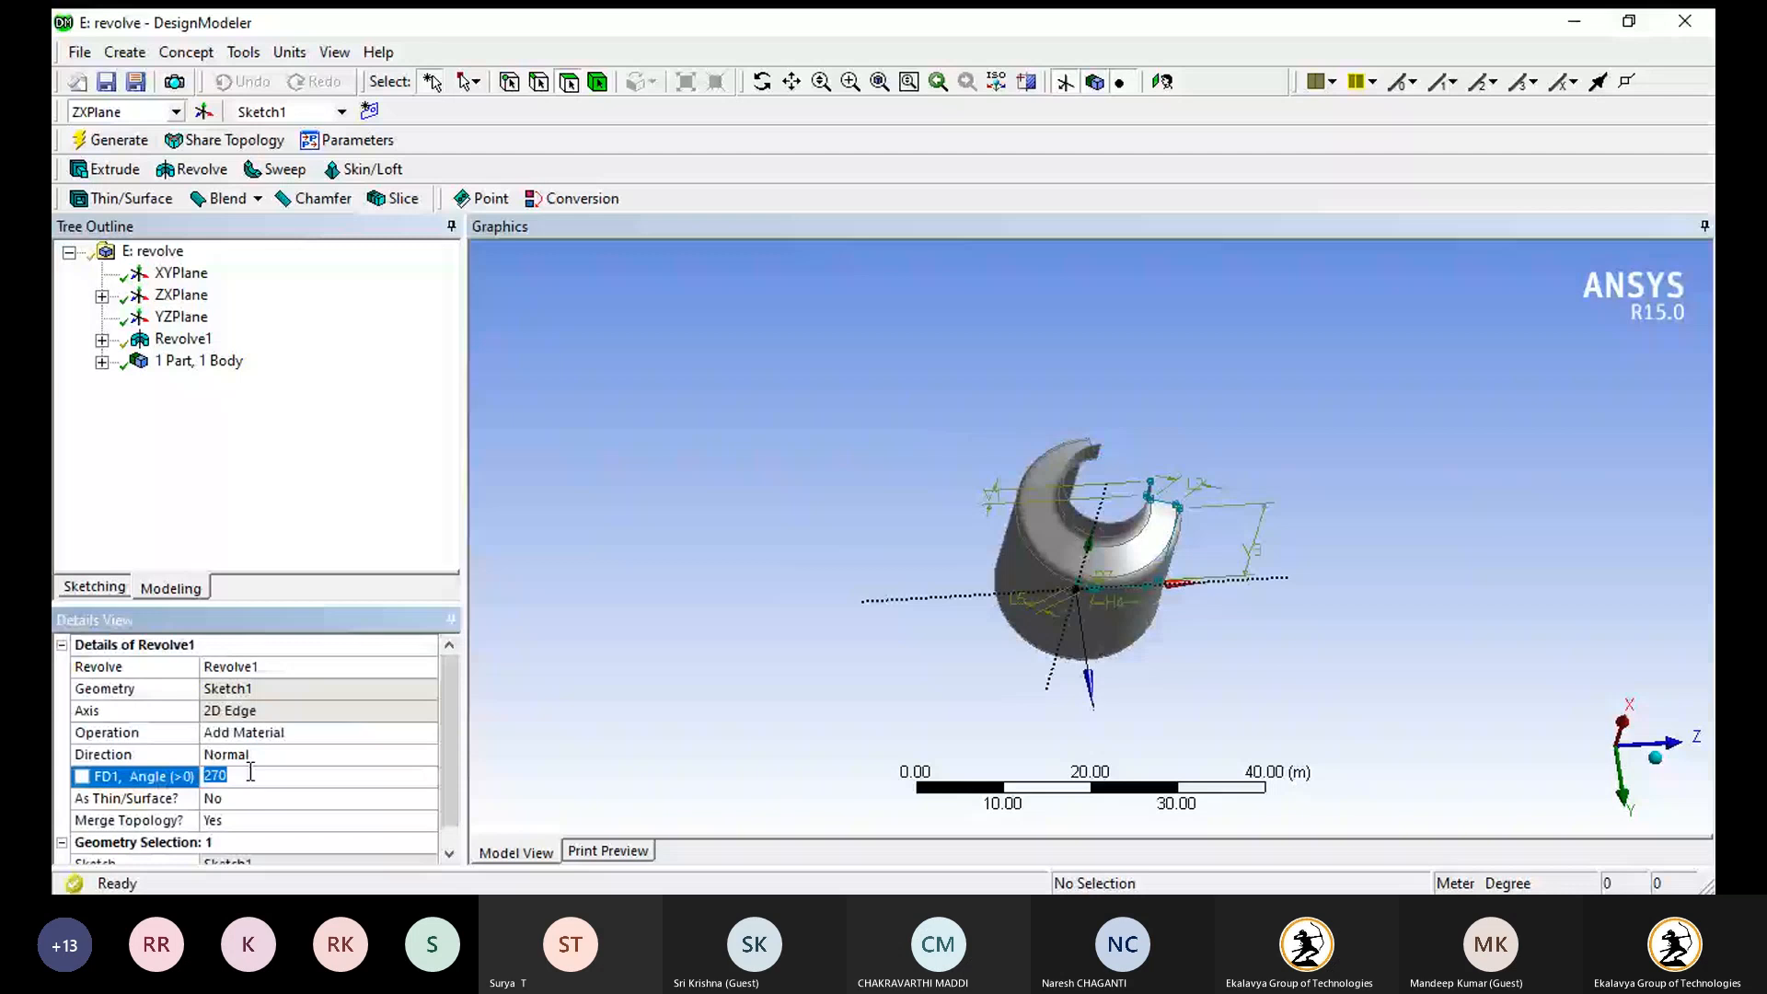
- Set the revolve angle to 360° and generate the complete bottle body
middle_drag(1022, 516, 1020, 429)
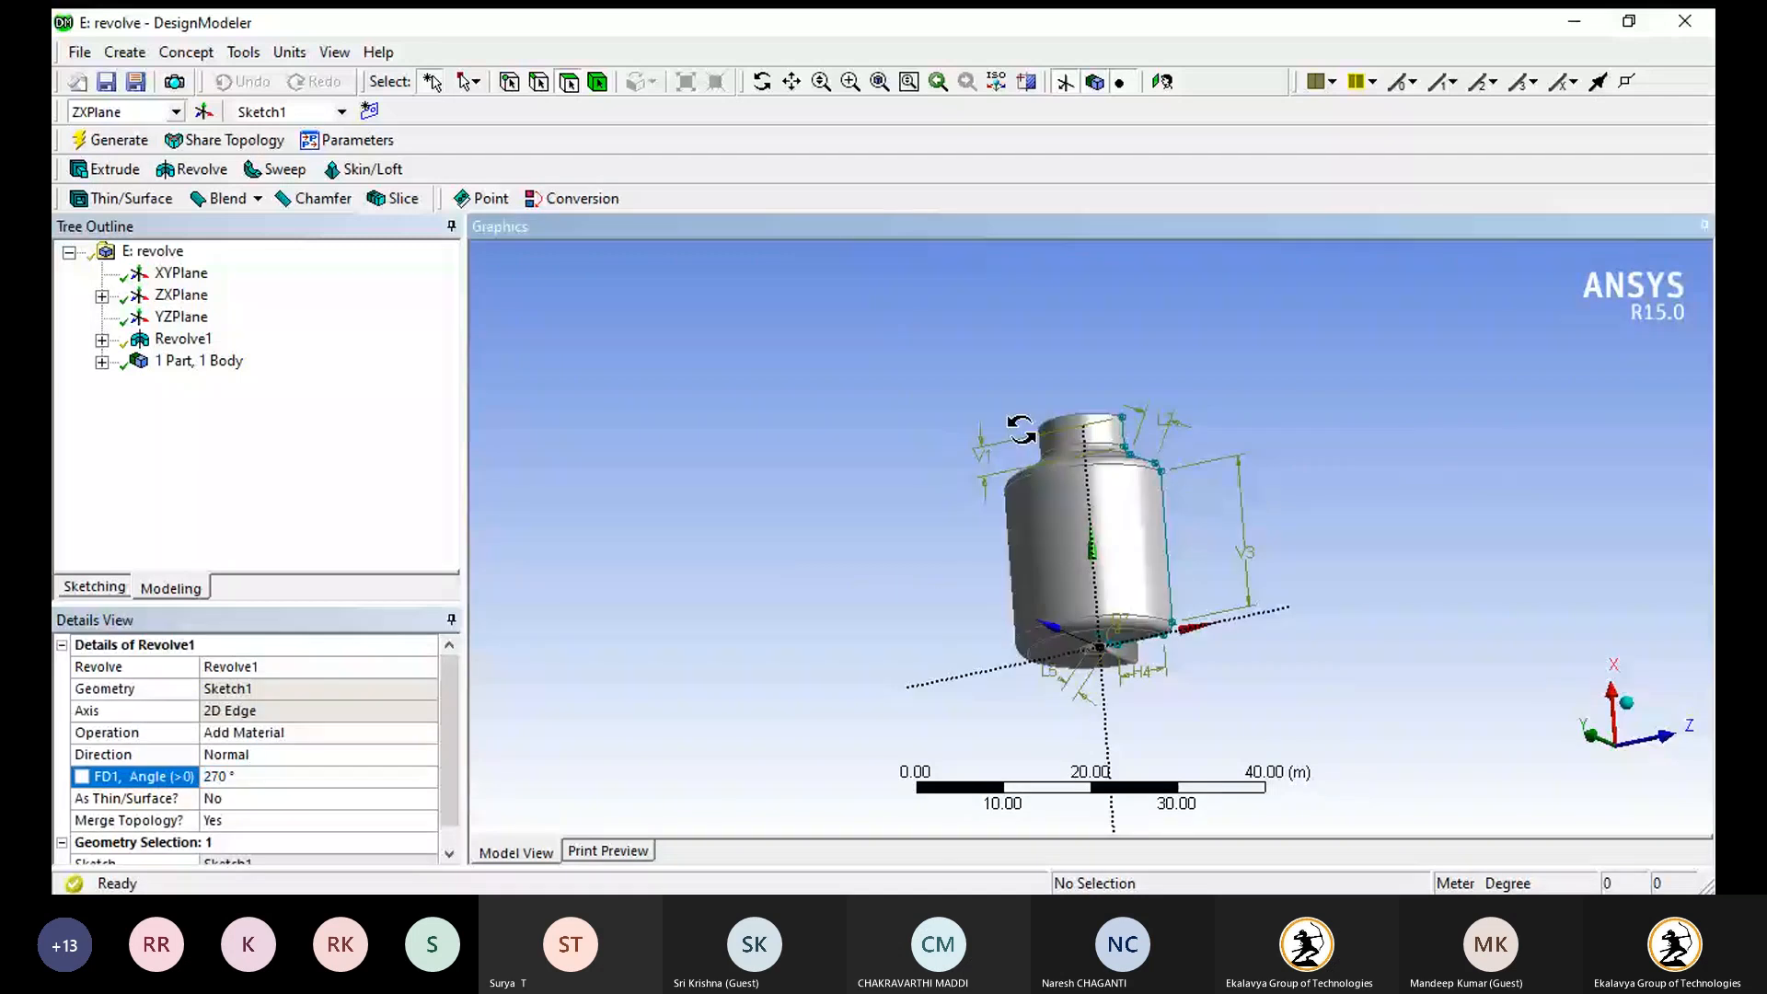
middle_drag(1021, 429, 1258, 626)
right_click(1258, 626)
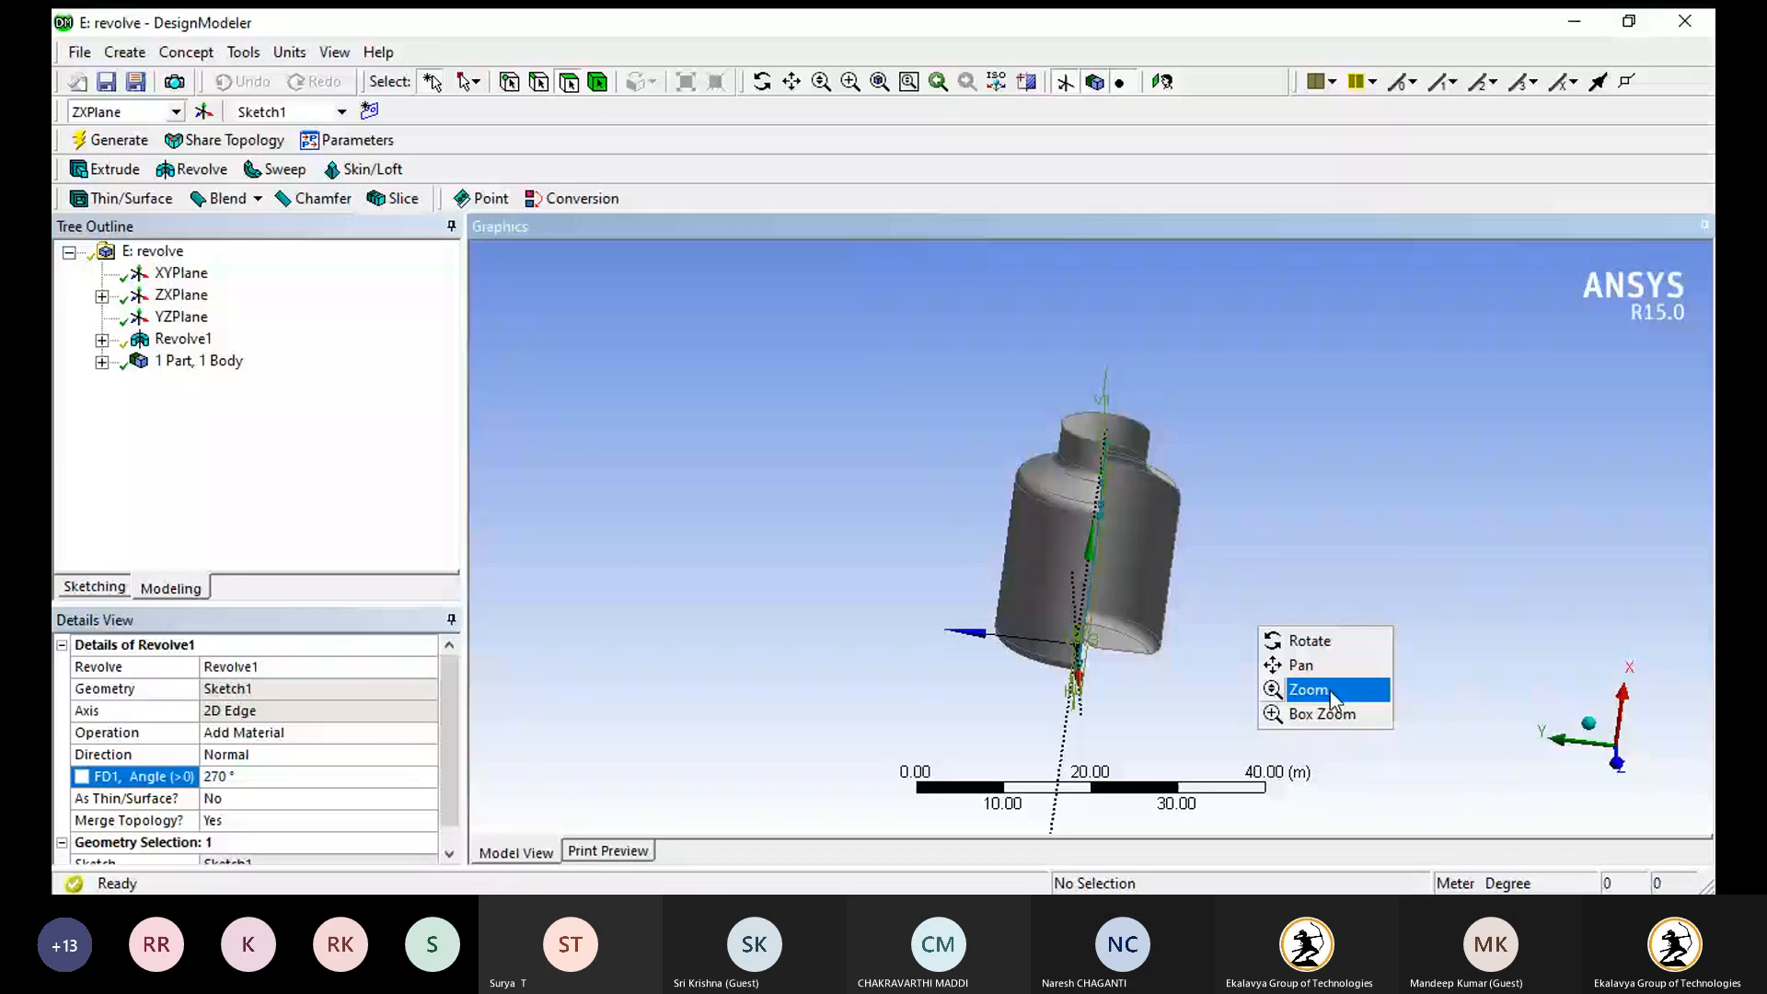
click(1589, 724)
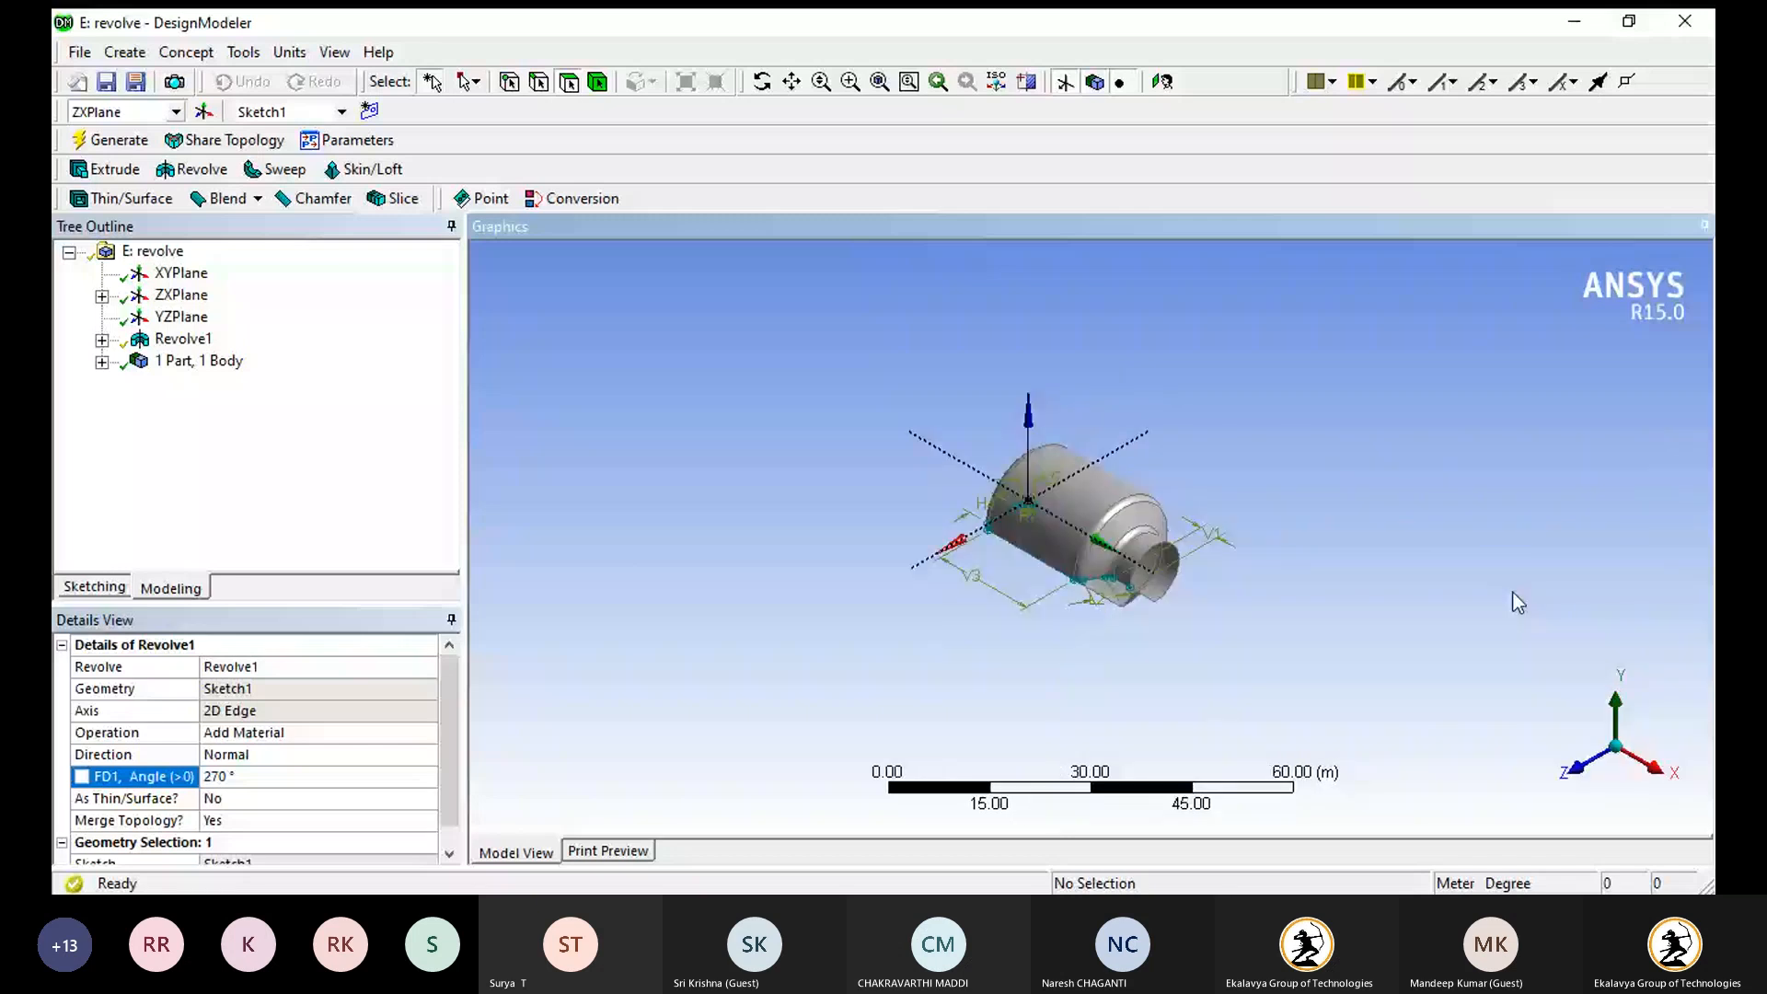
middle_drag(1513, 593, 1445, 434)
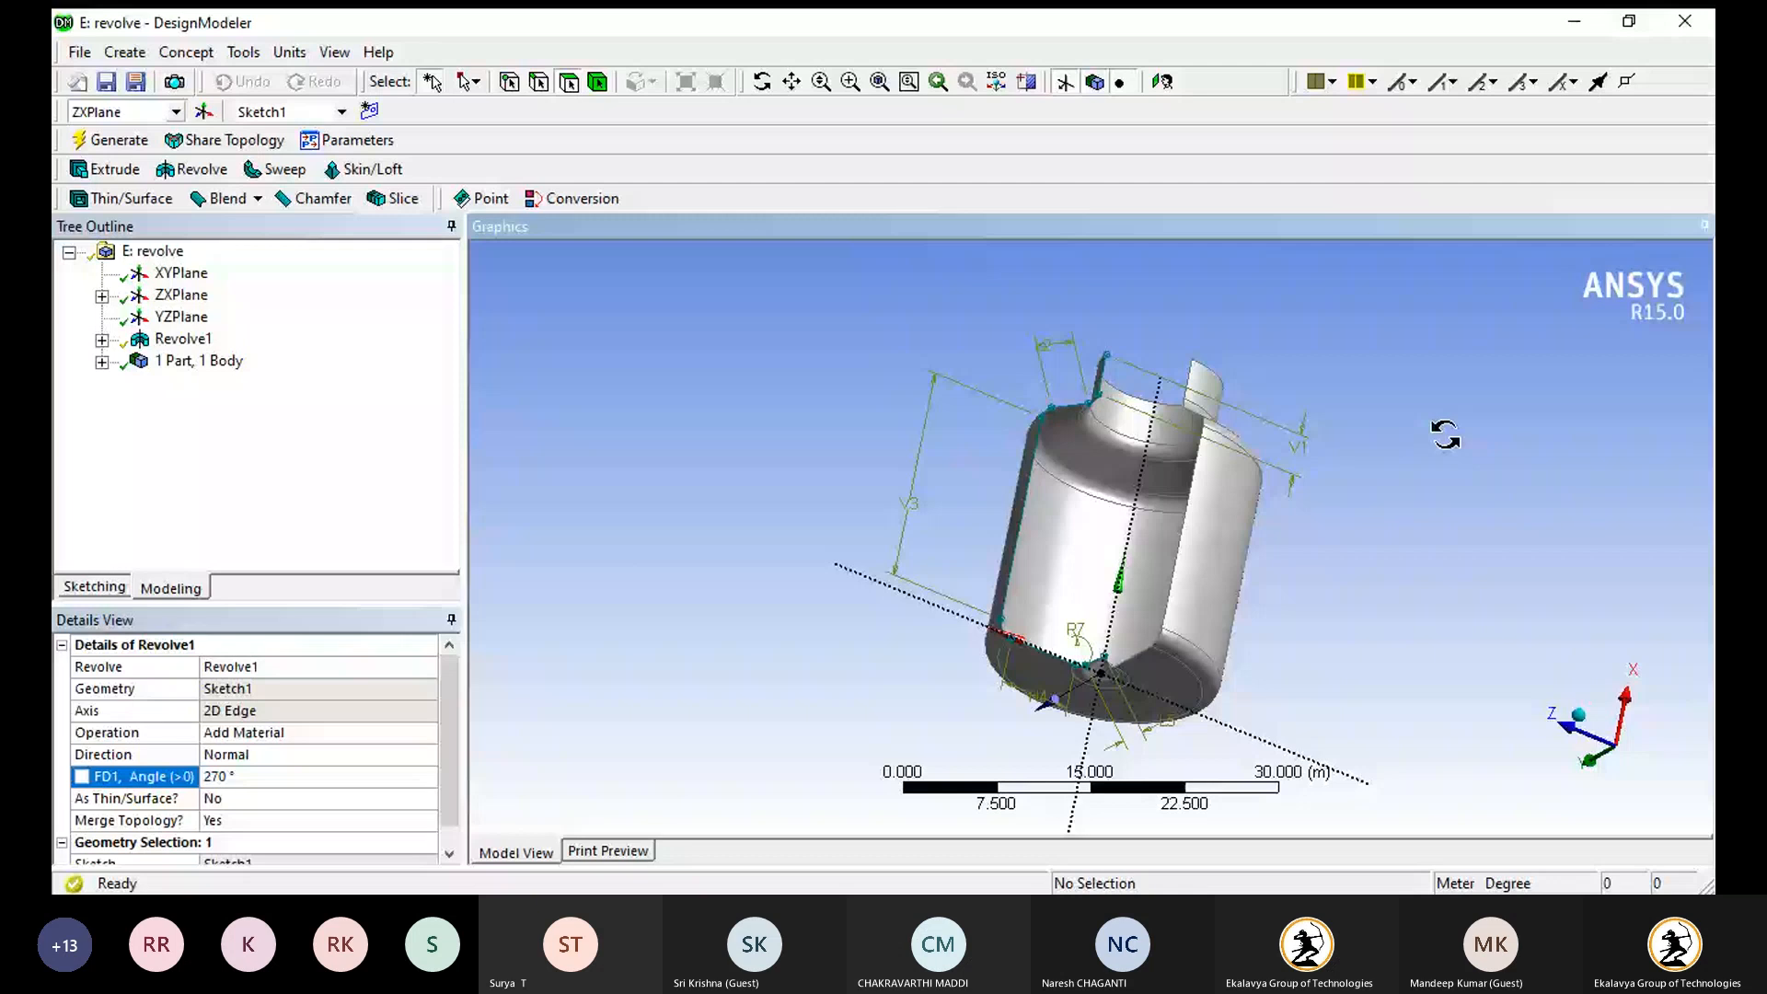
middle_drag(1445, 434, 1601, 451)
click(258, 771)
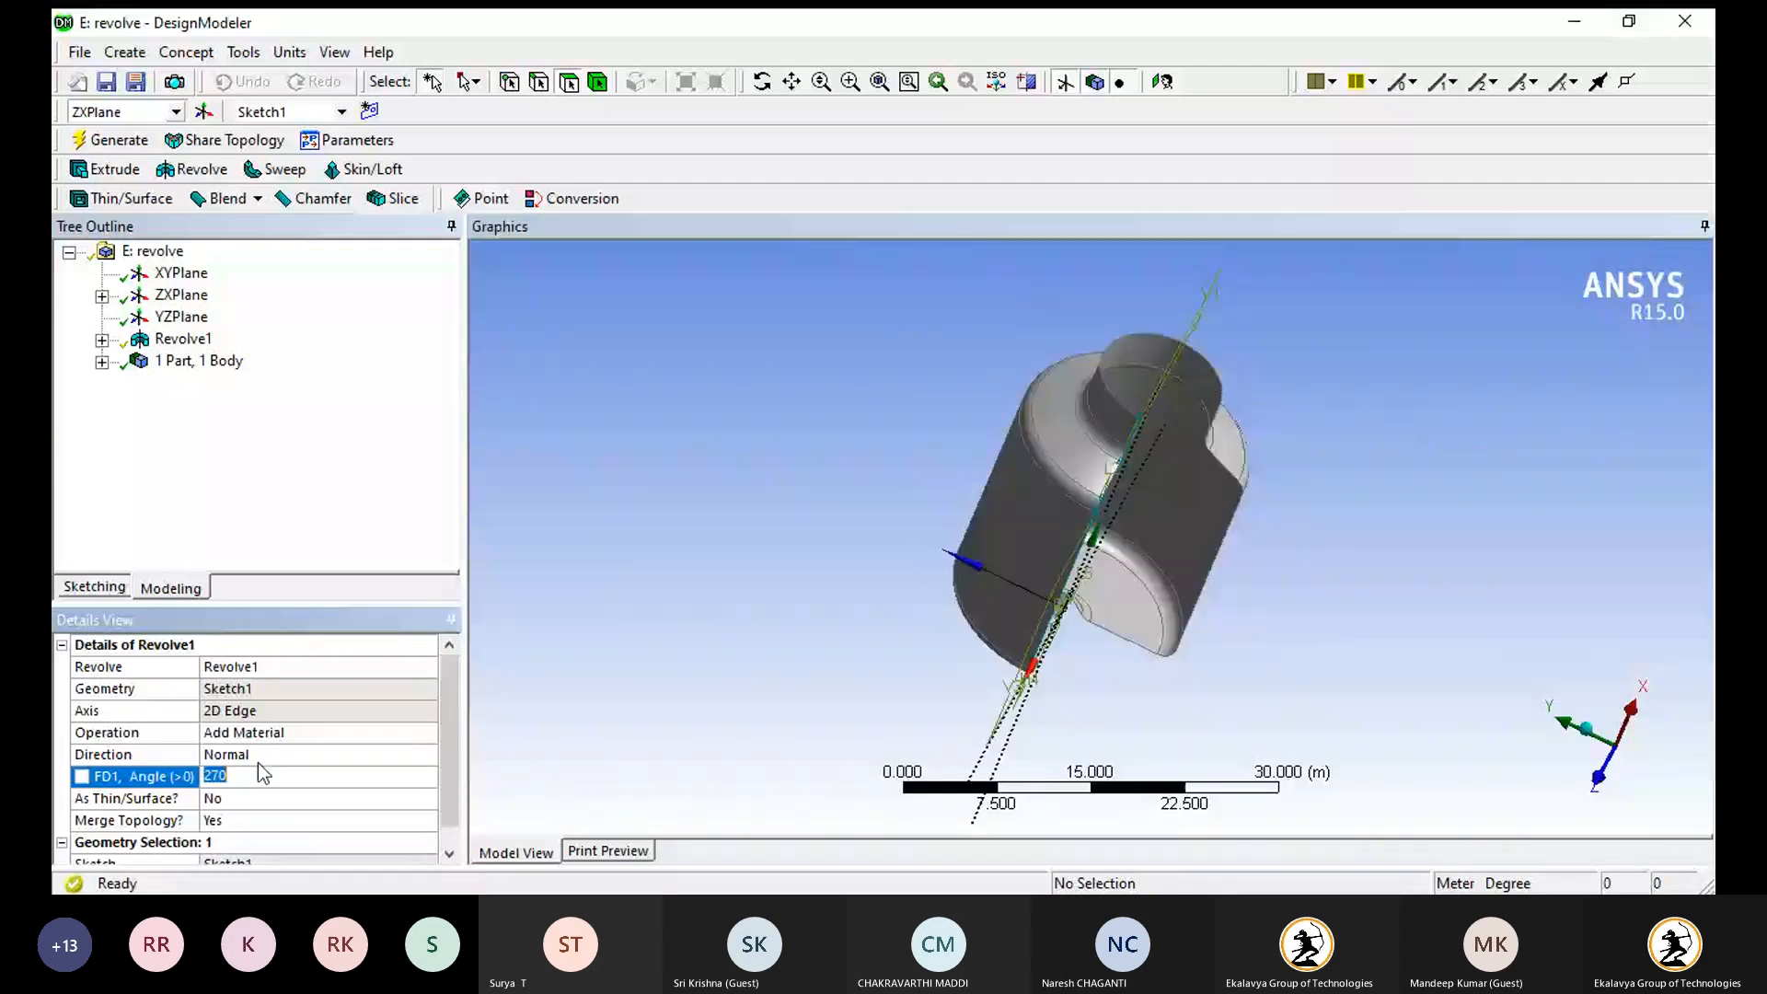
text(360)
key(Return)
click(109, 141)
- Hide the profile sketch under the ZX plane so that only the revolved bottle body is displayed
middle_drag(1040, 469, 1184, 467)
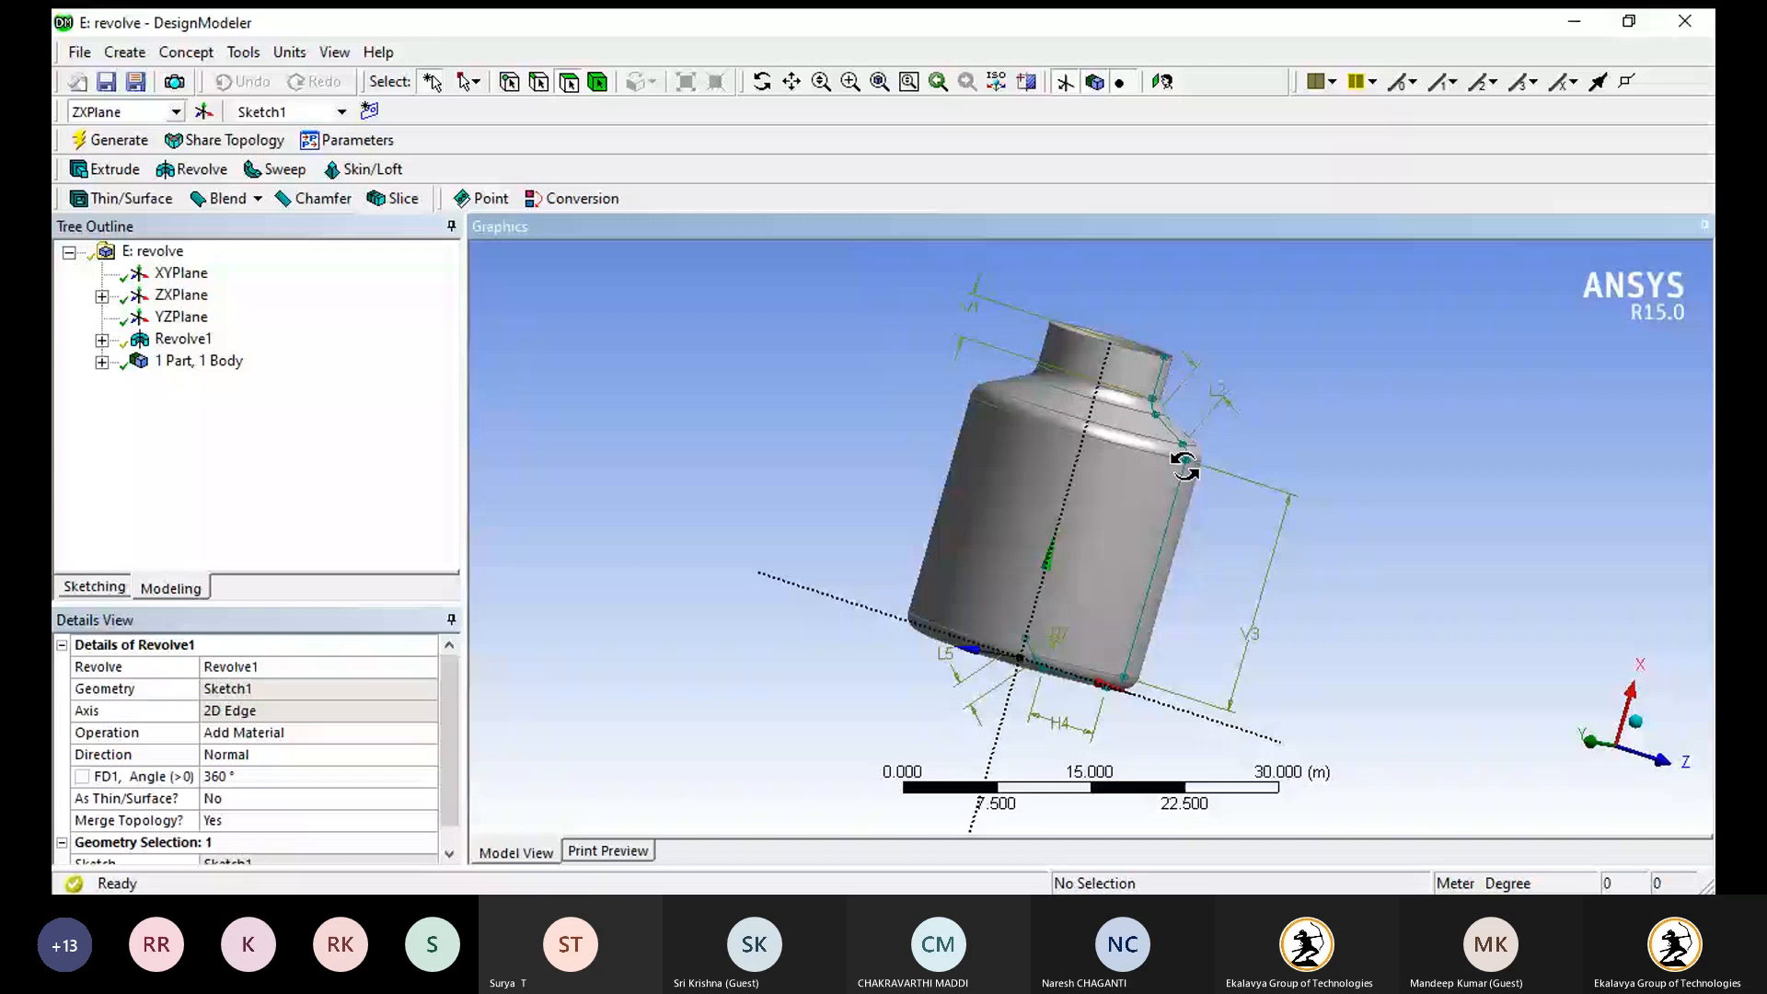
middle_drag(1184, 467, 1198, 460)
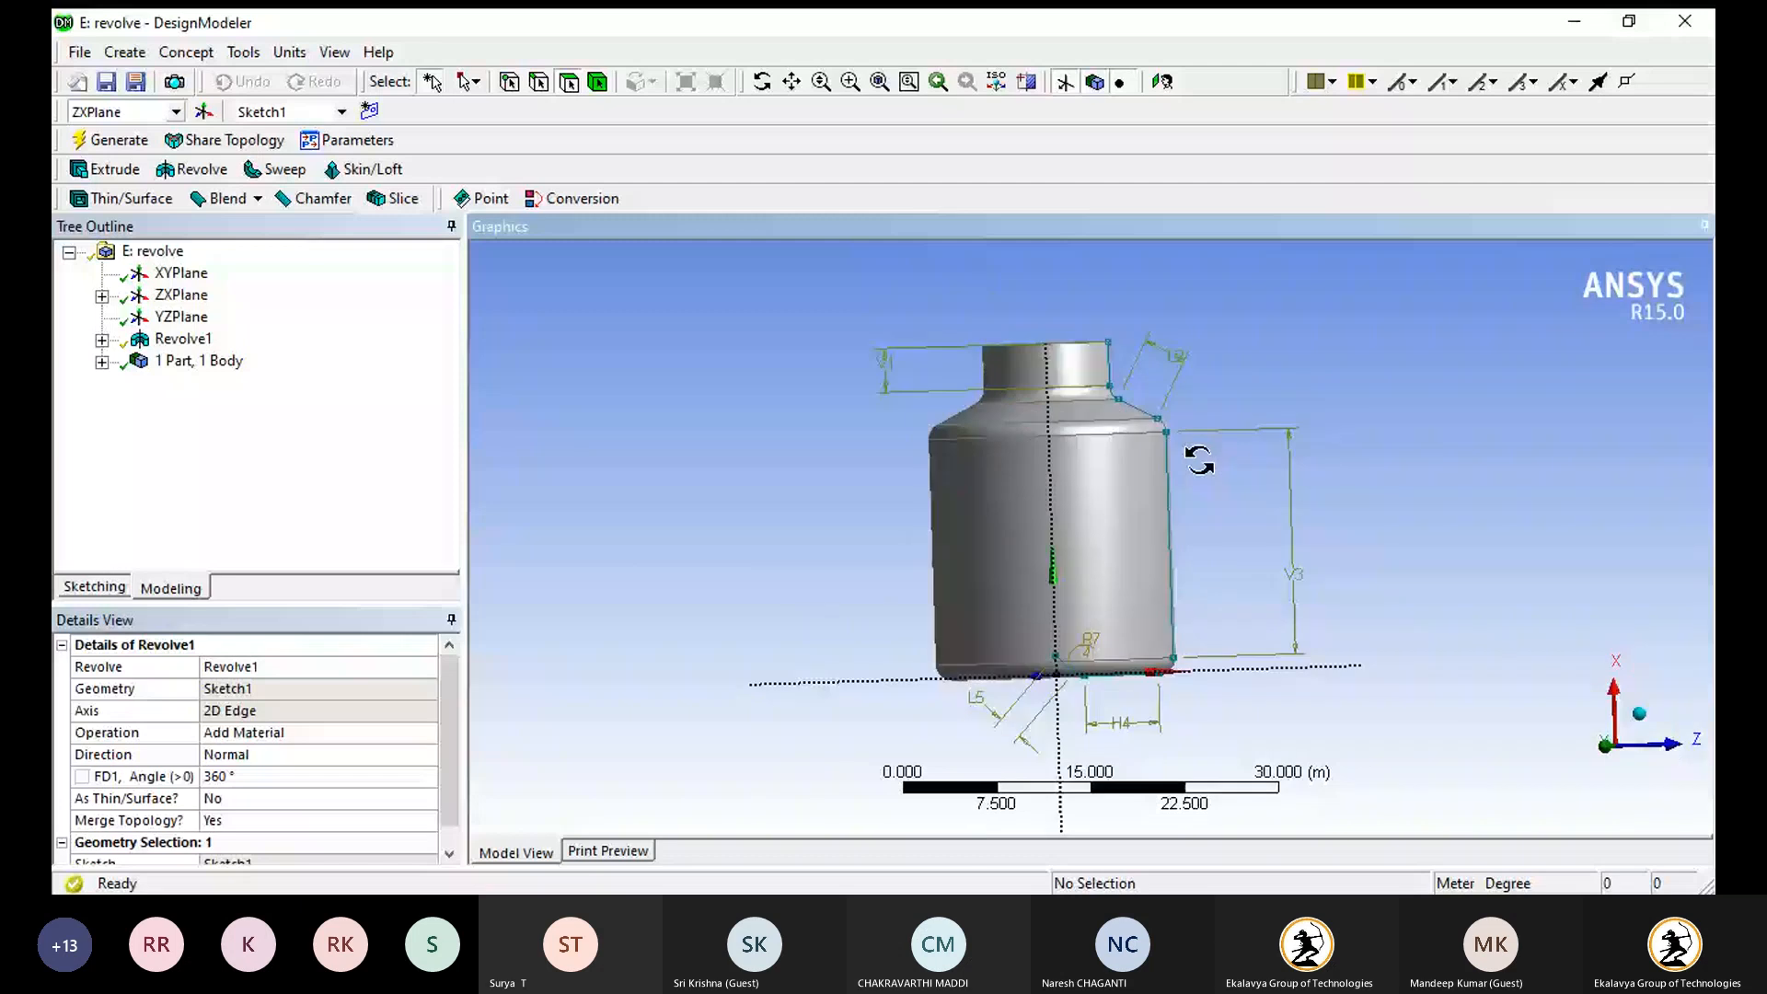
middle_drag(1199, 460, 1197, 502)
click(103, 297)
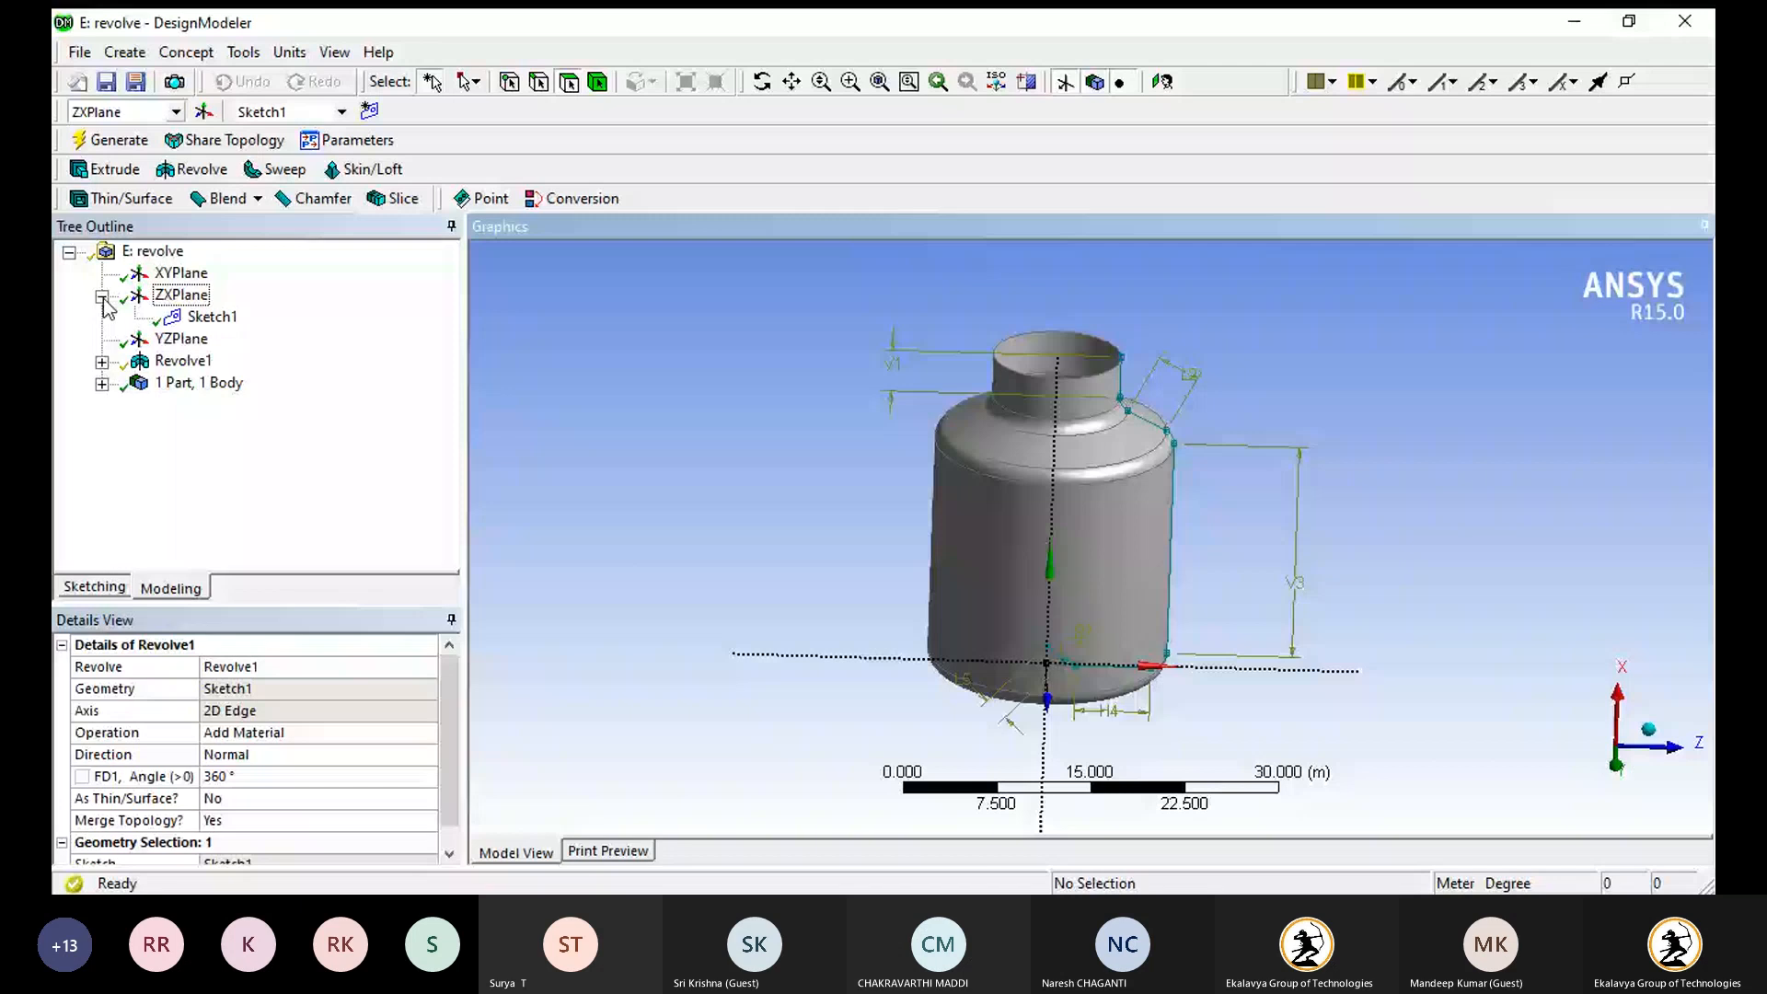
click(210, 317)
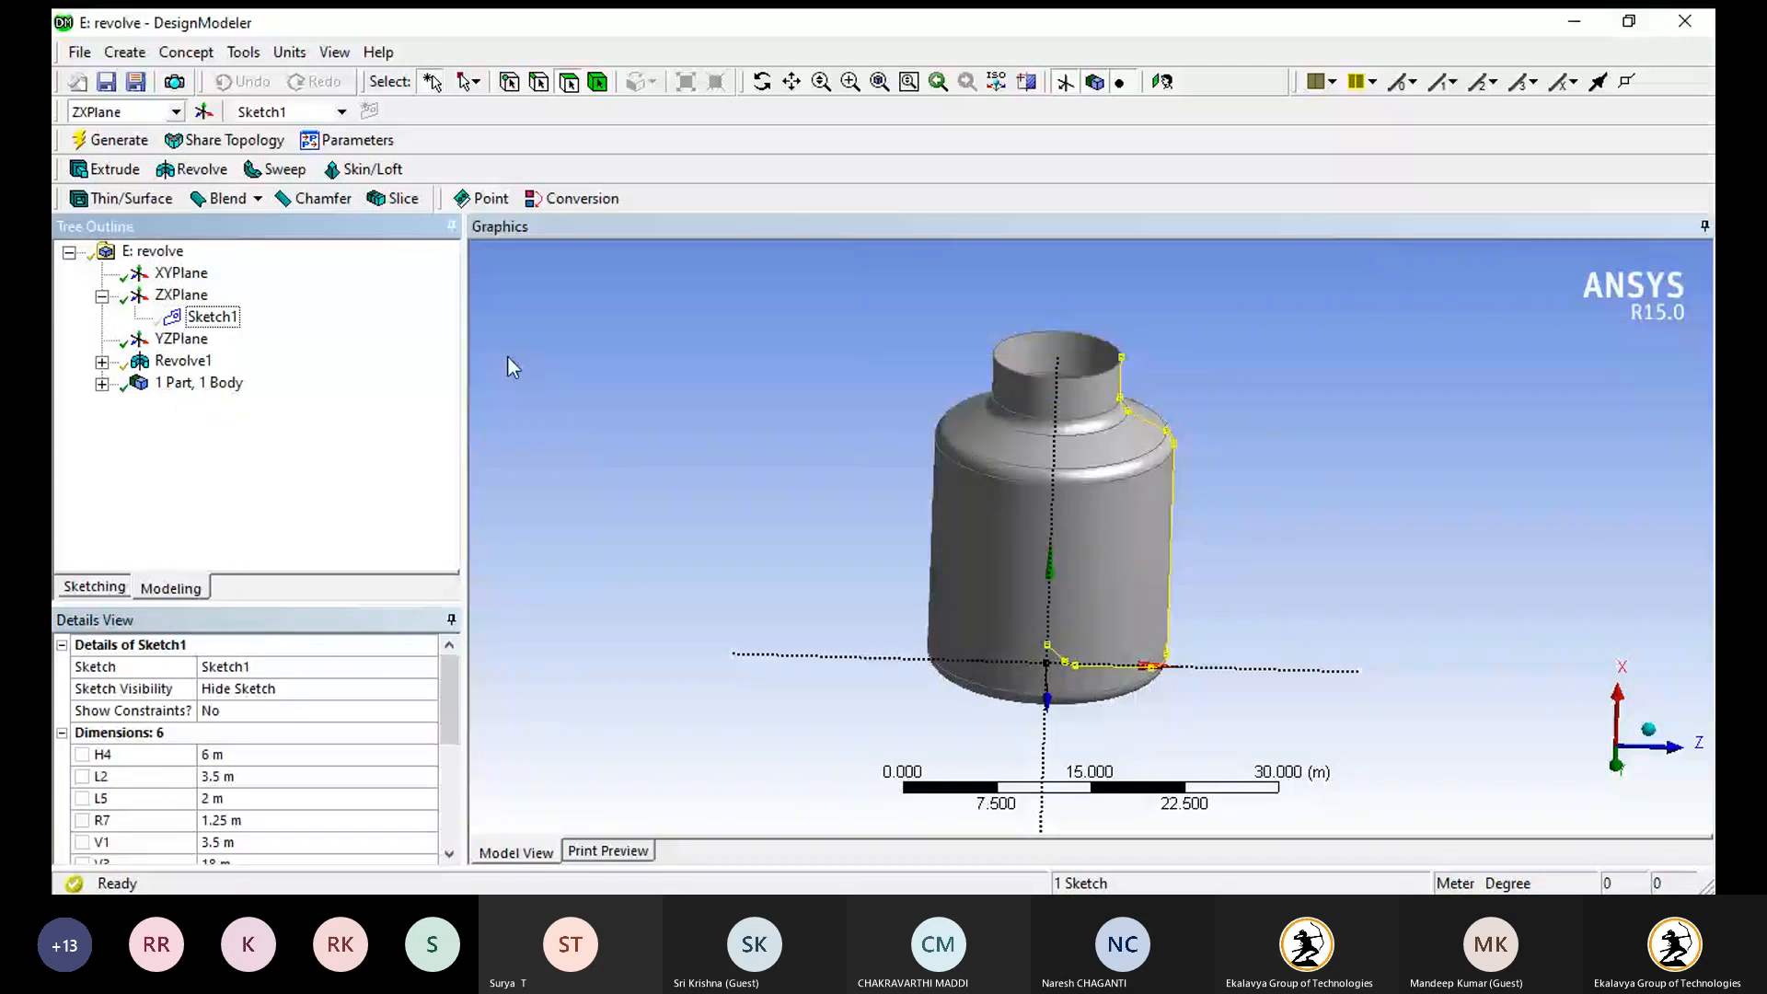
click(513, 366)
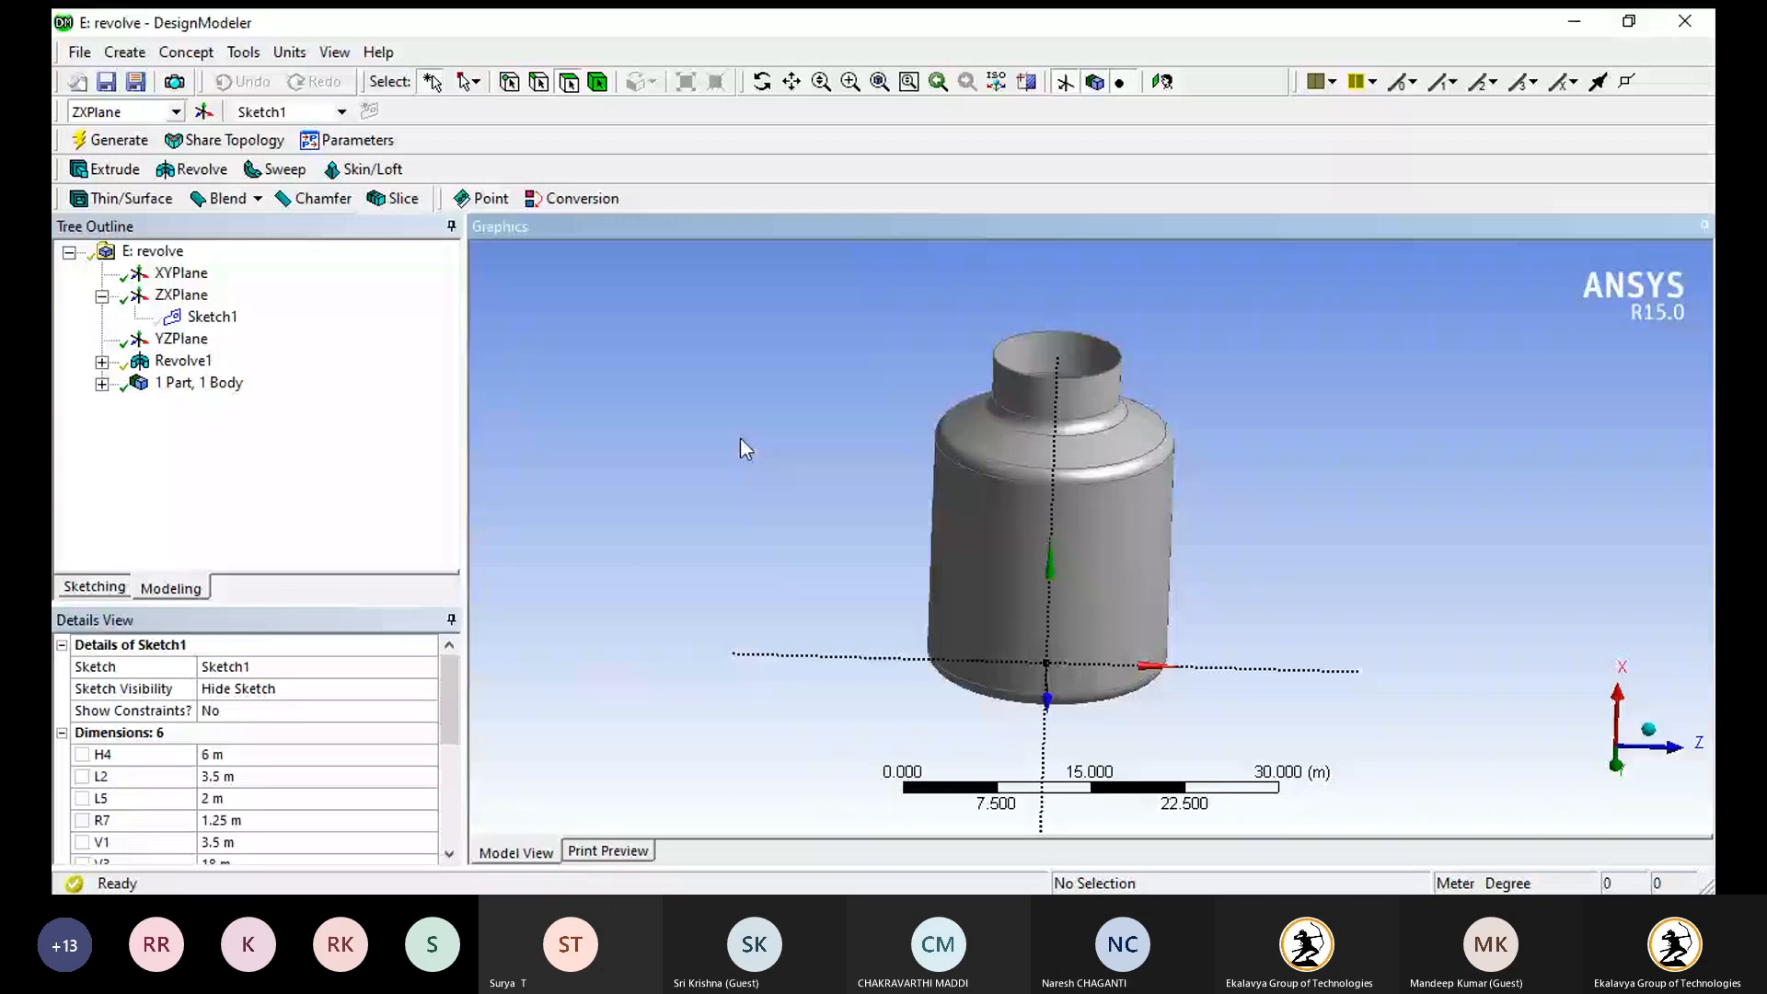
middle_drag(740, 438, 727, 443)
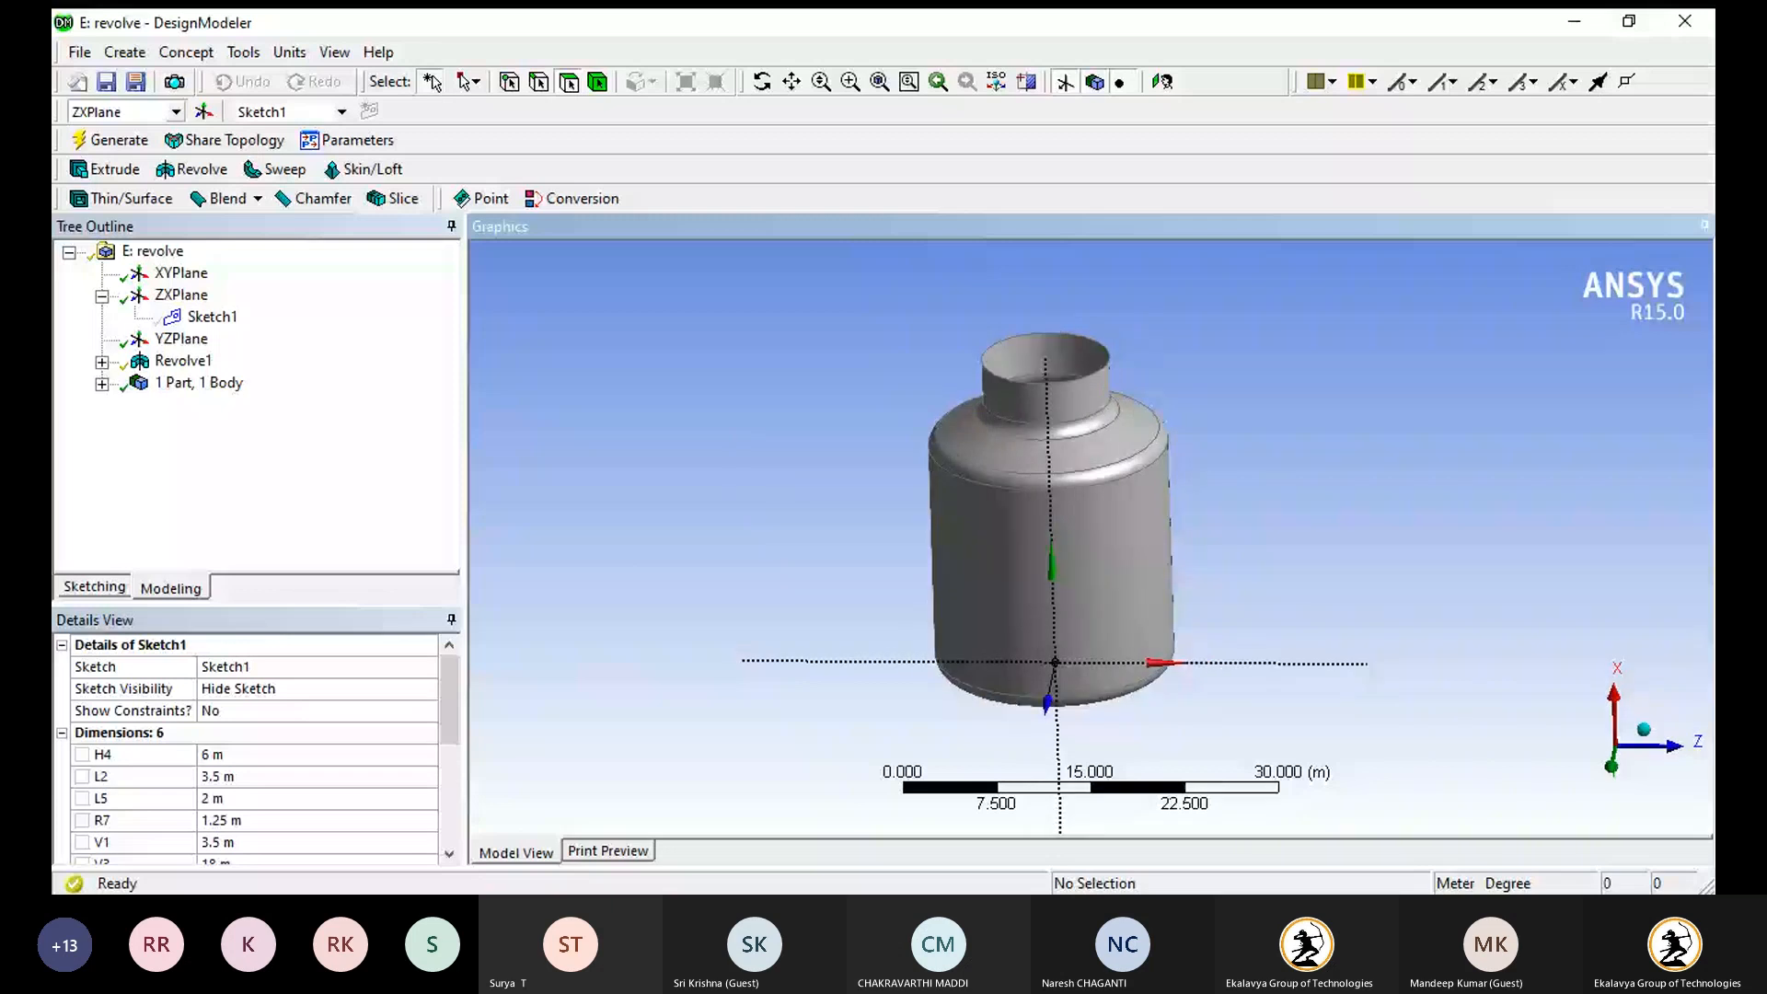
middle_drag(1362, 405, 1371, 465)
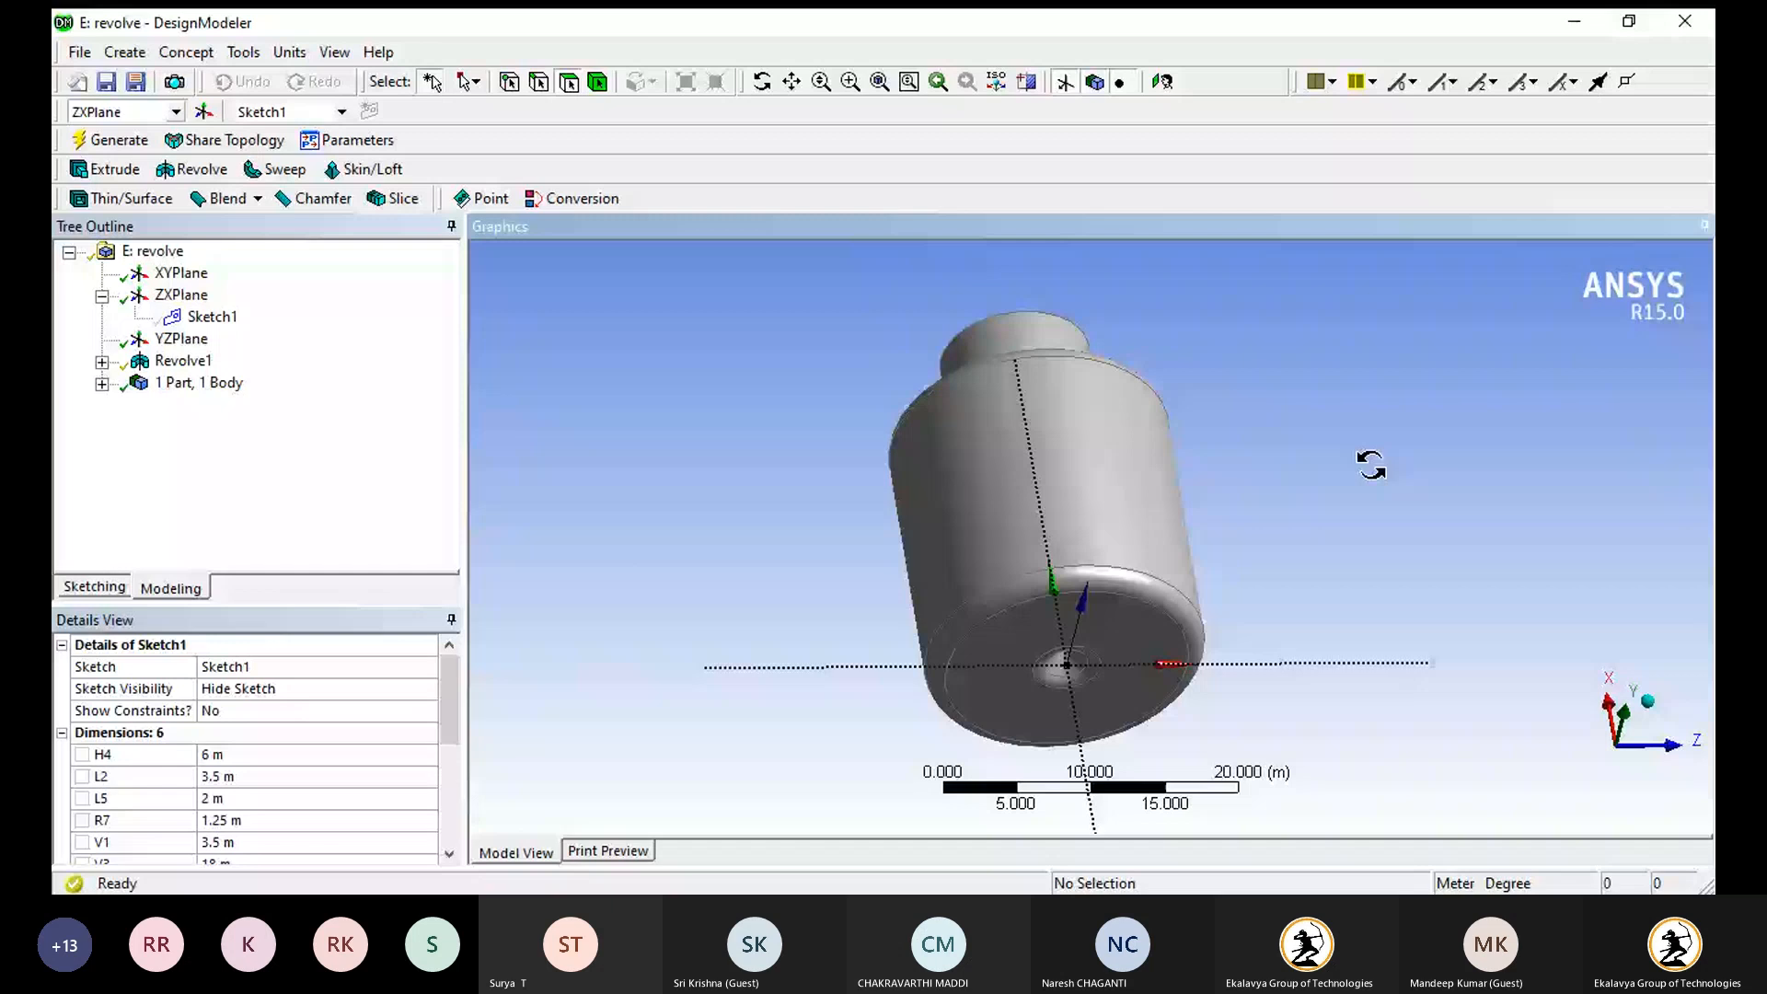
middle_drag(1371, 465, 1123, 552)
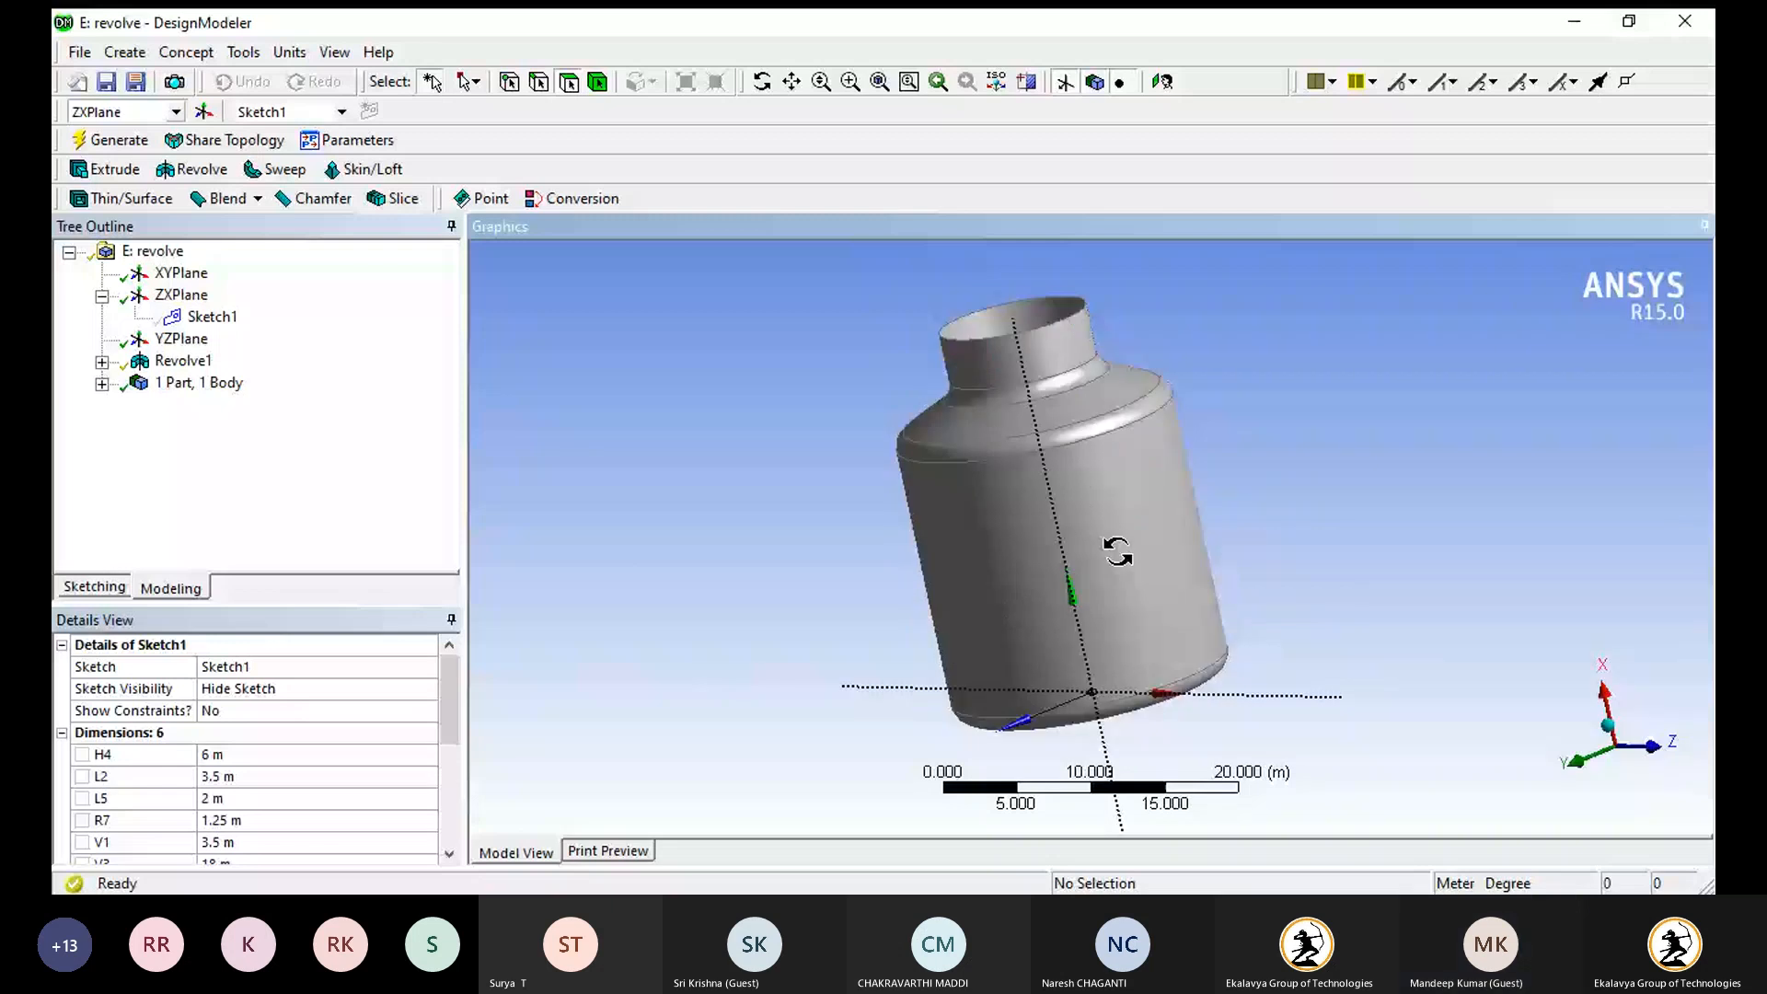
middle_drag(1118, 551, 1146, 565)
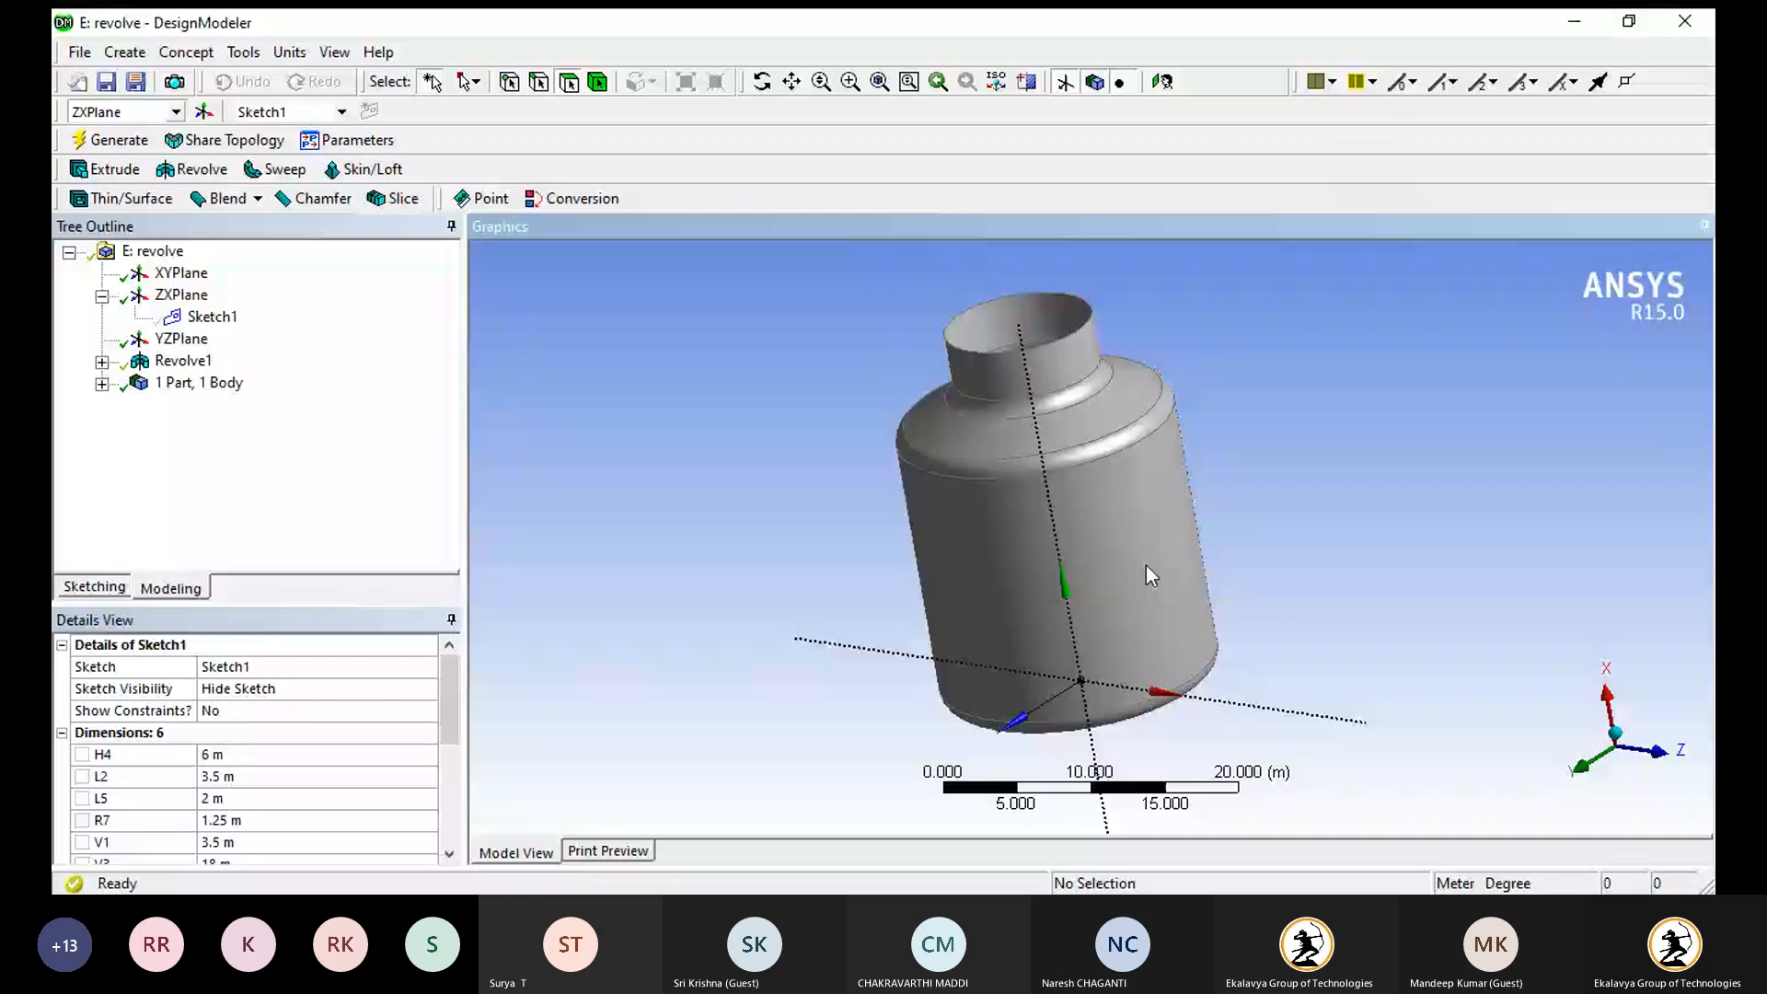
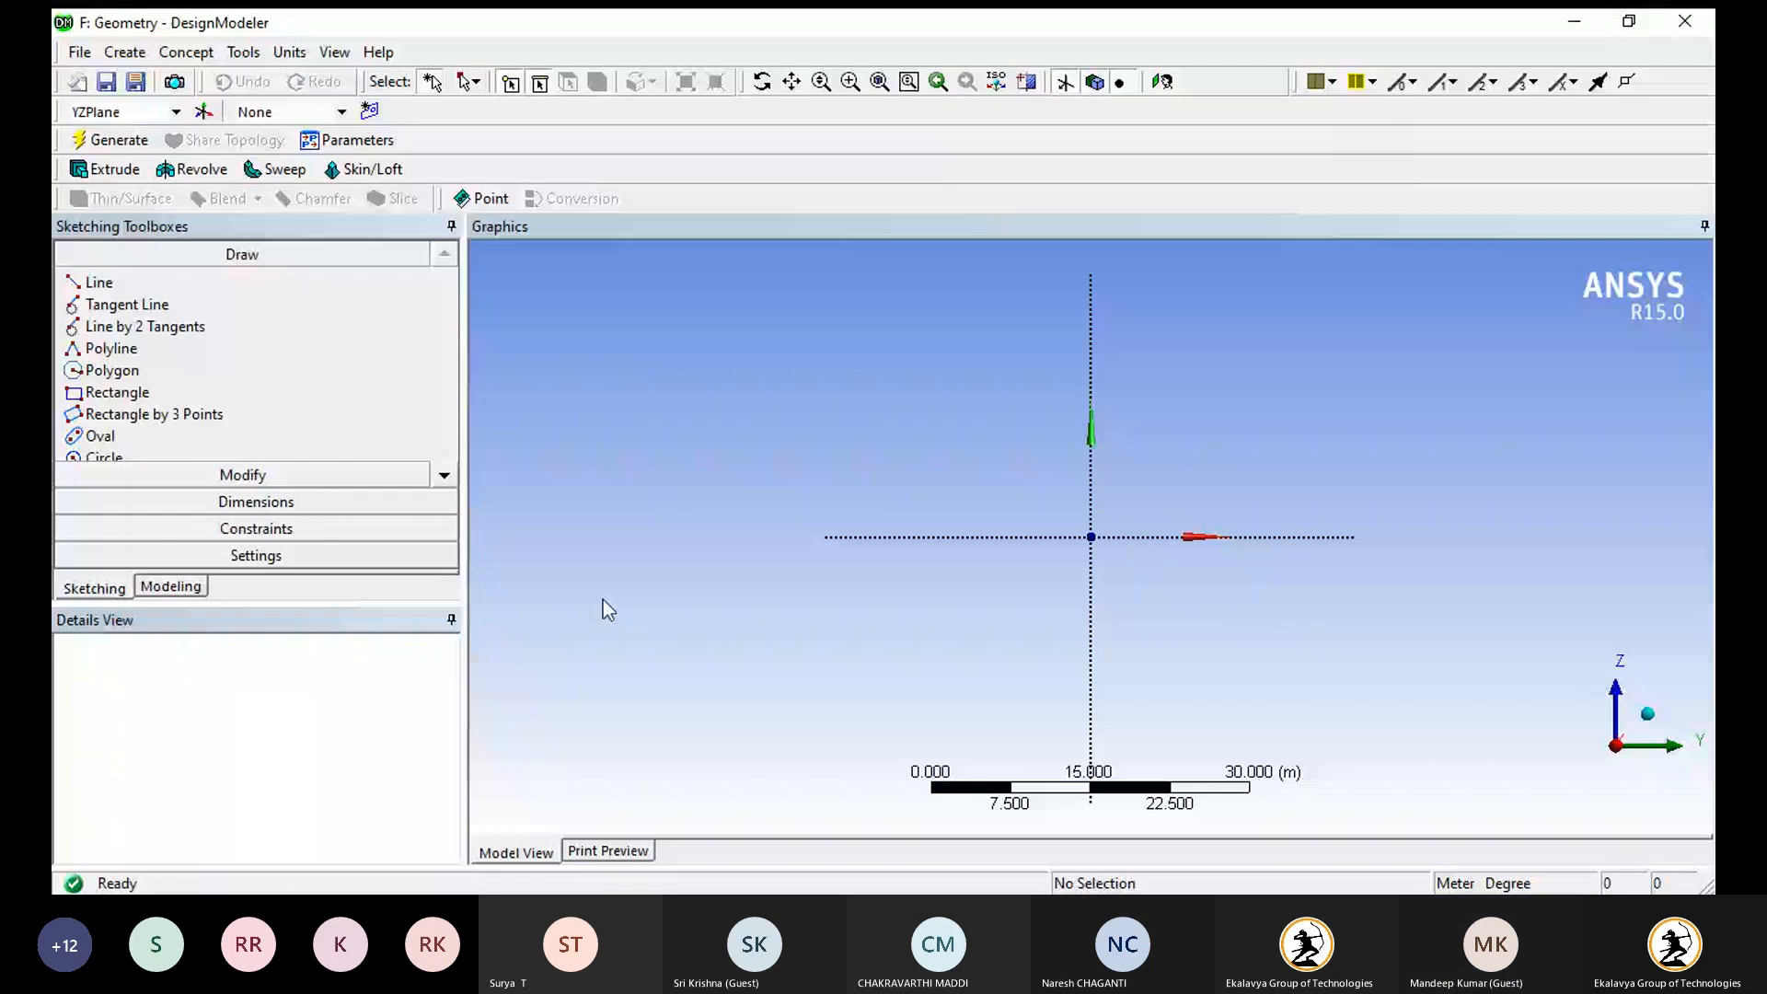
- Sketch an L-shaped polyline on the YZ plane: a horizontal line about 39 m long and a vertical line about 18 m down to the horizontal axis
click(111, 349)
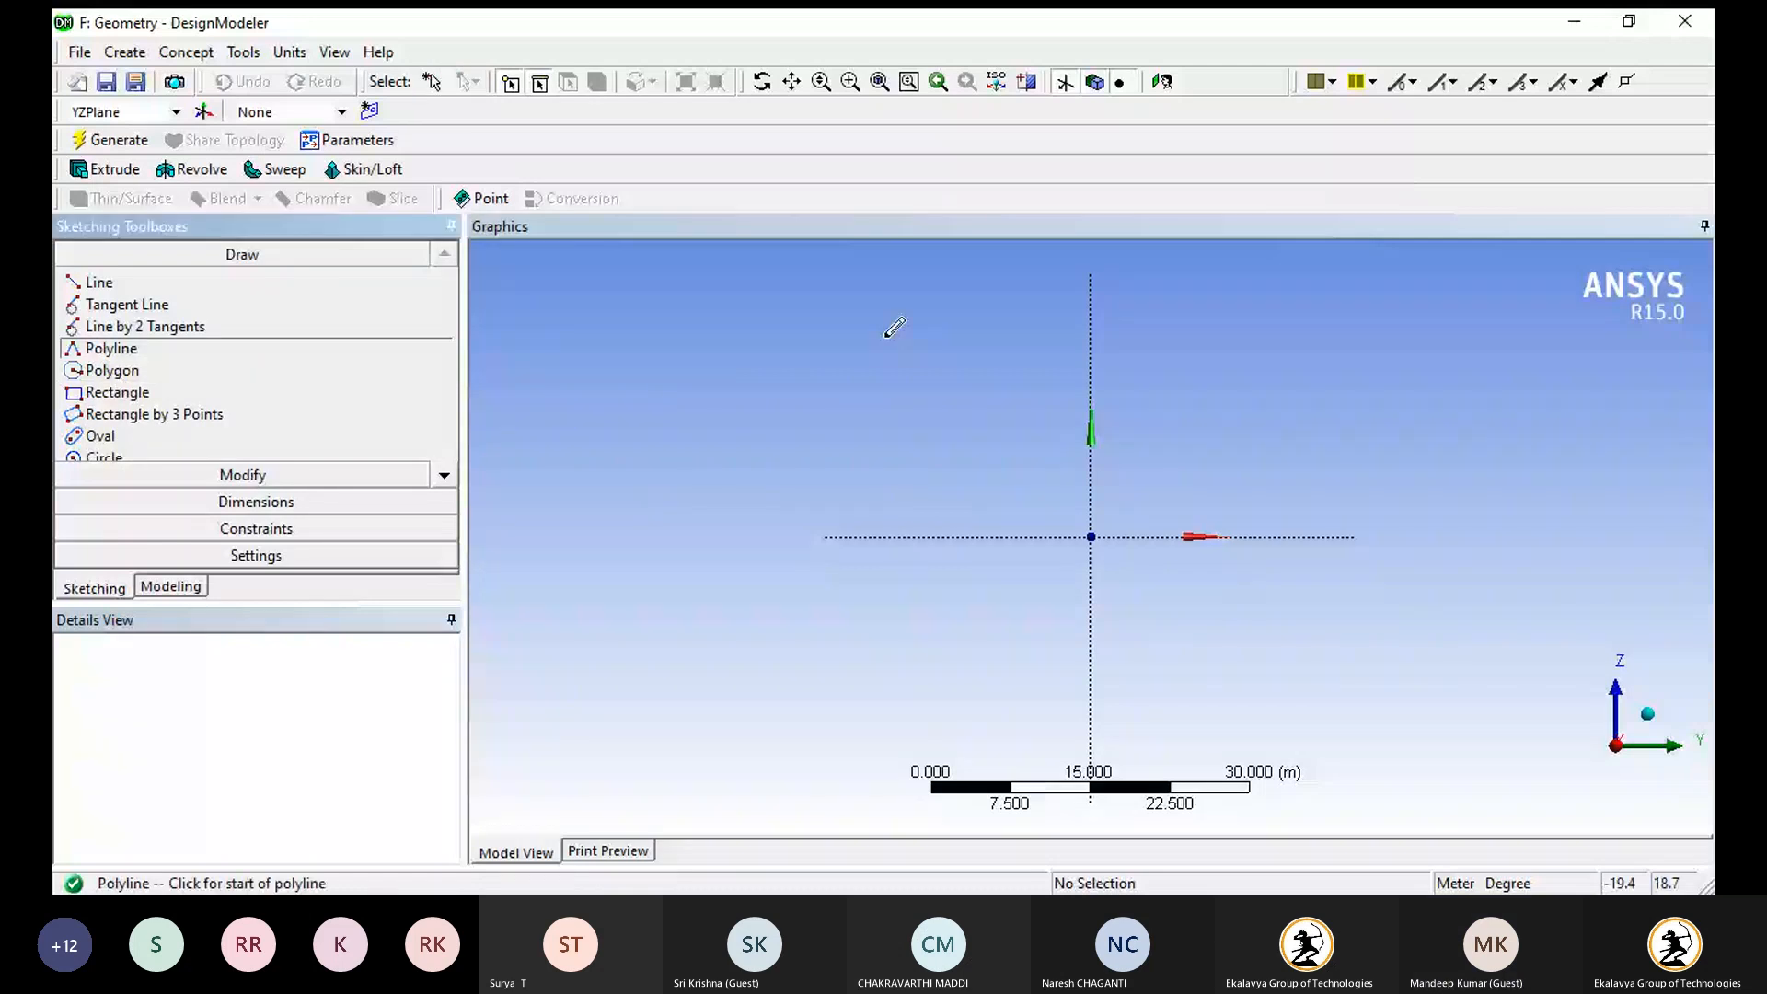
click(840, 345)
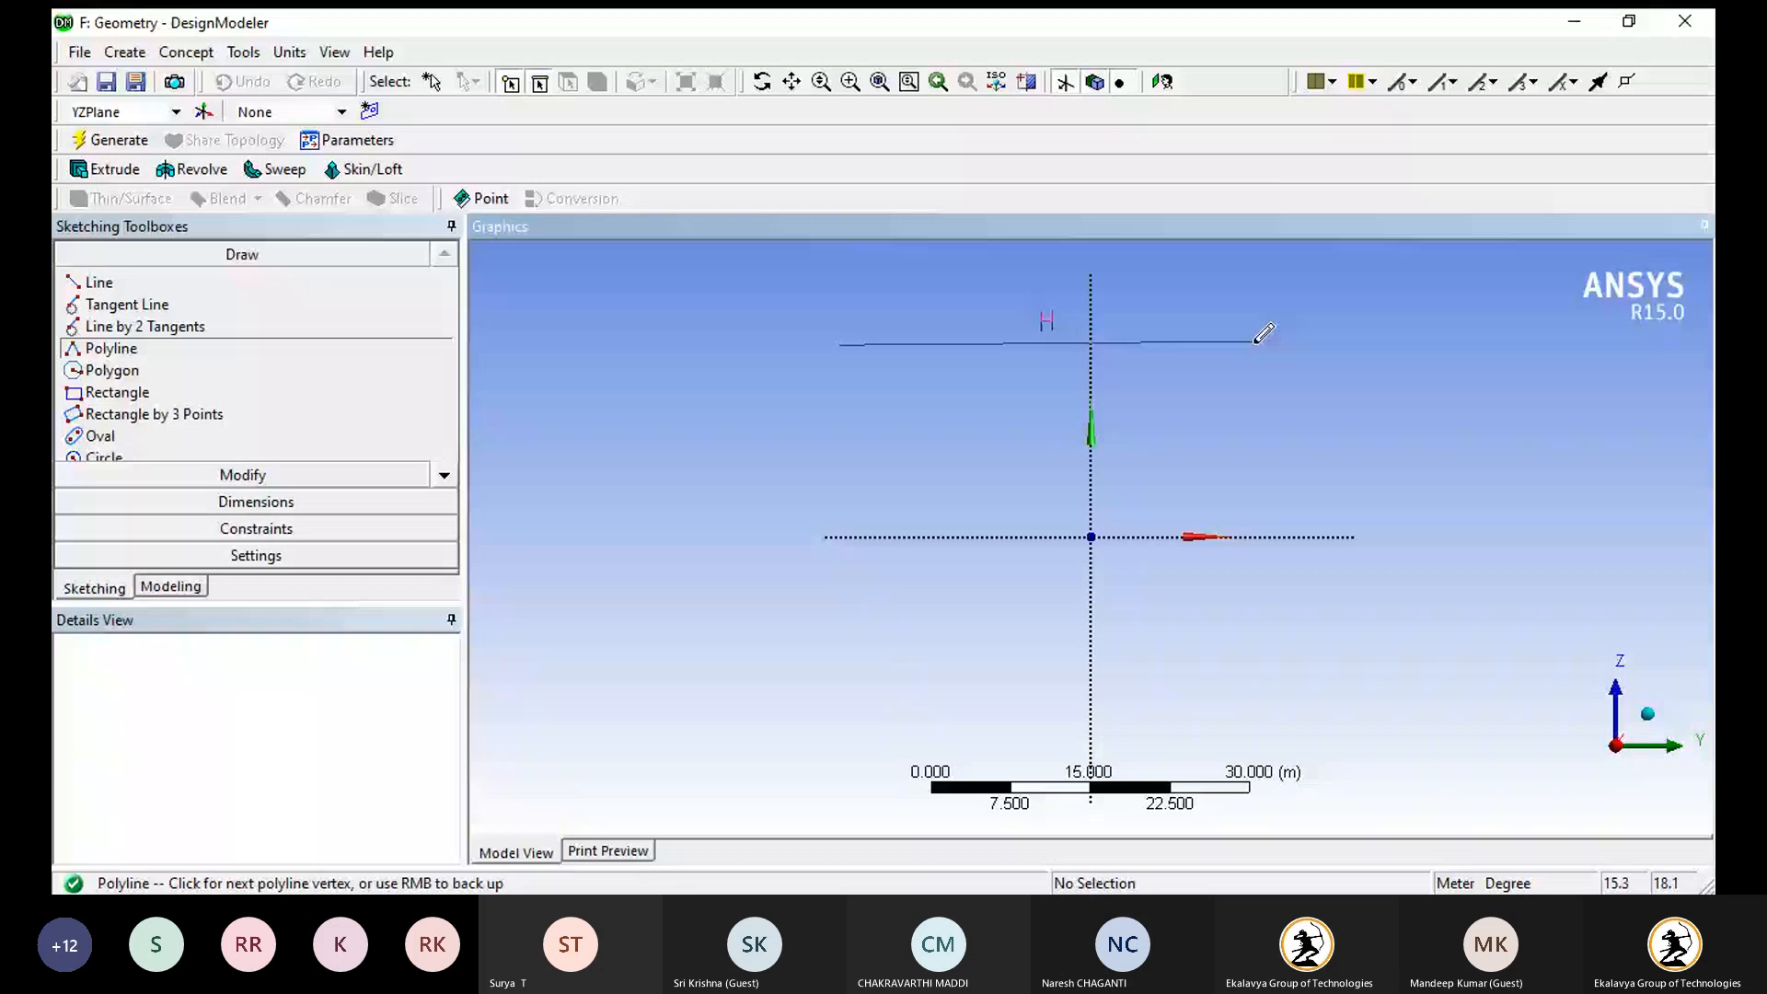
click(1257, 346)
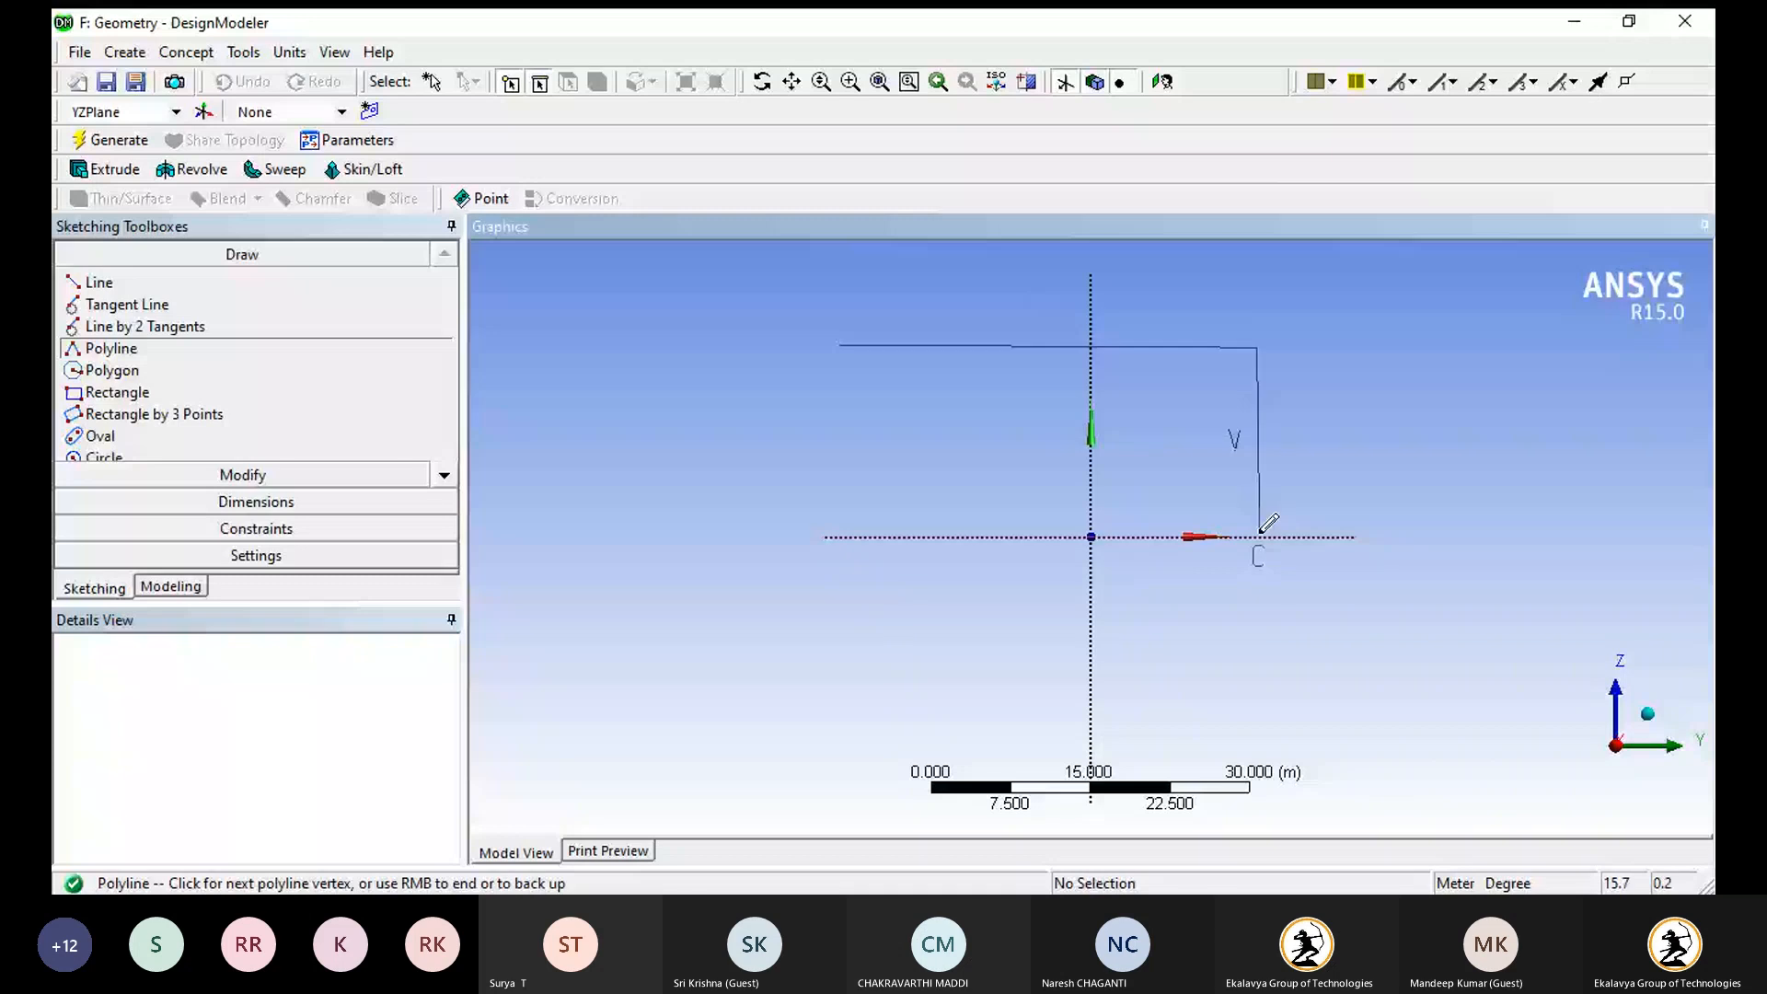
right_click(1260, 532)
click(1286, 552)
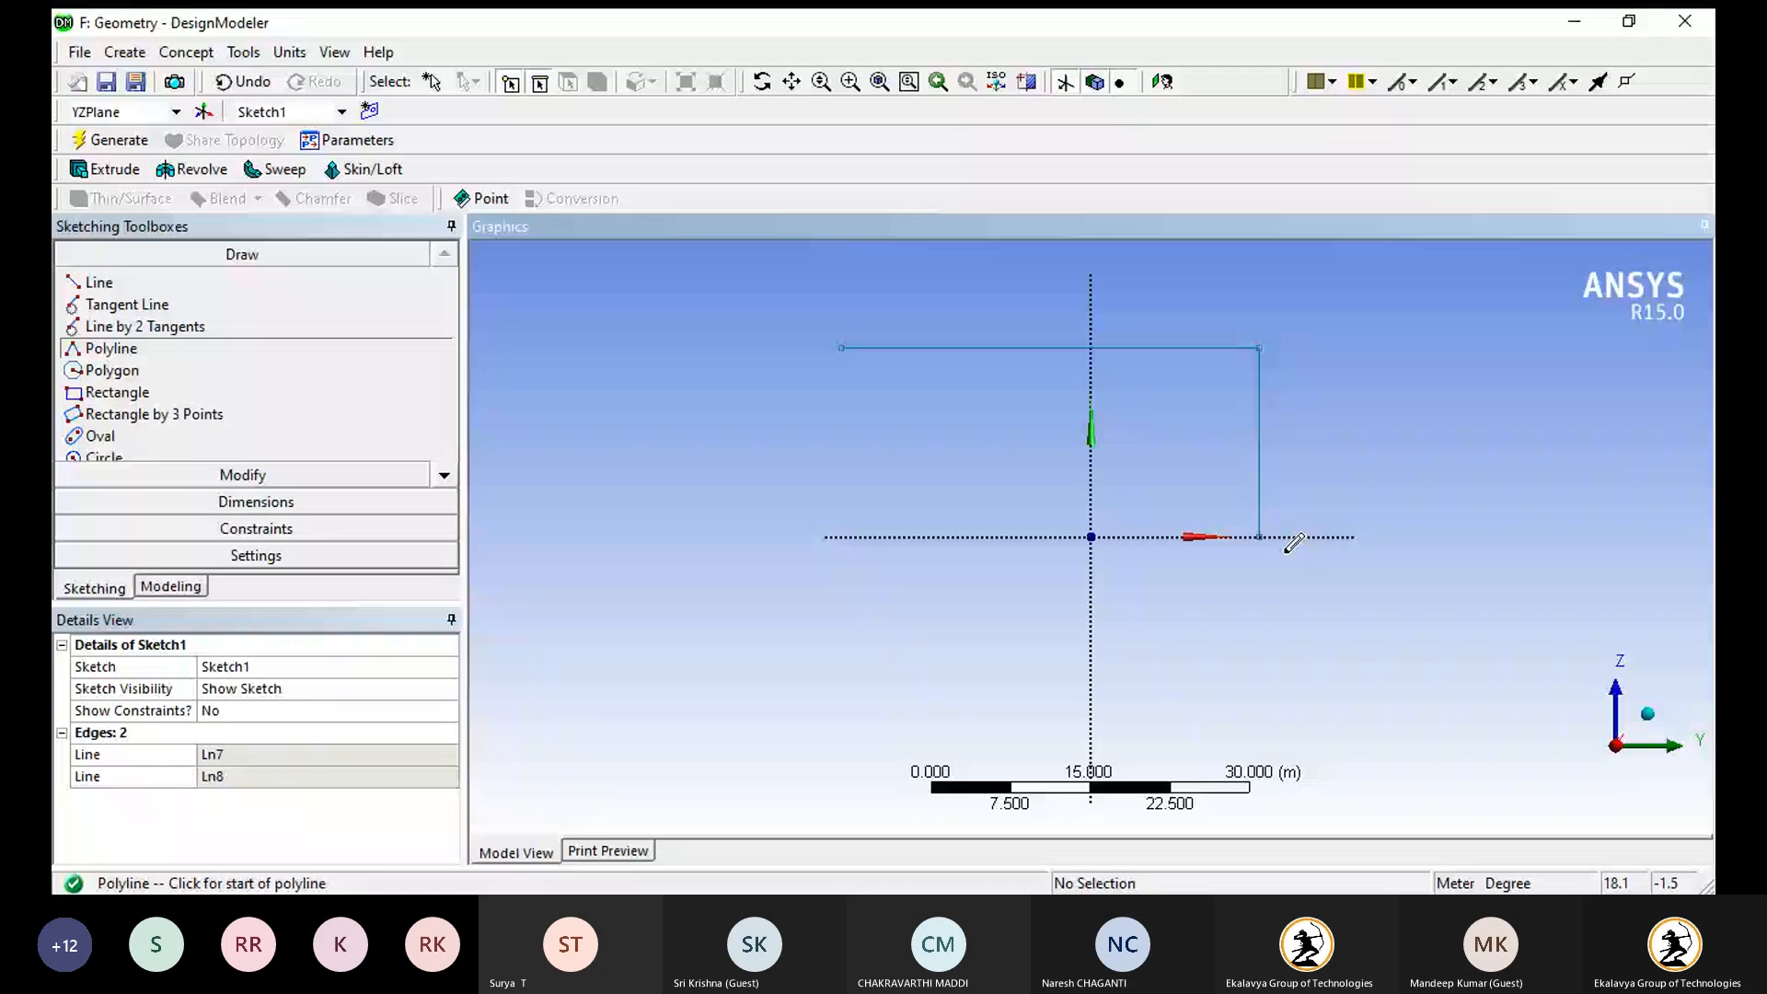
- Fillet the corner between the horizontal and vertical lines with a 1.25 m radius
click(286, 480)
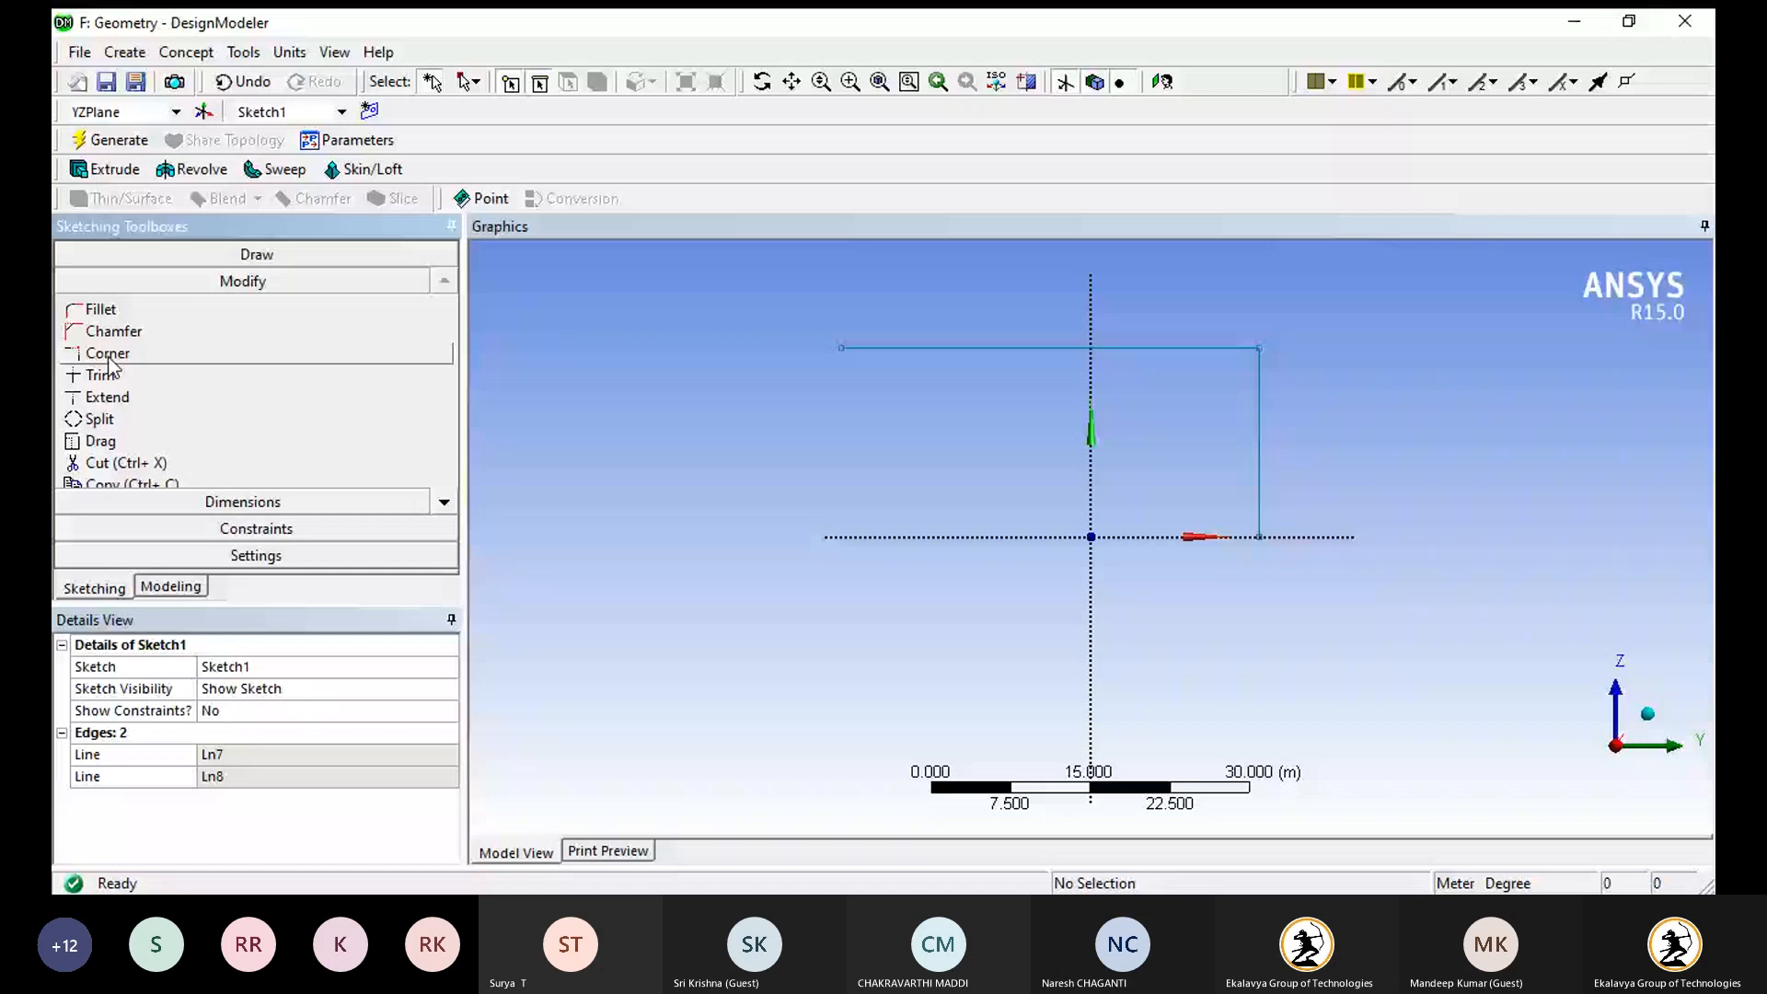
click(100, 309)
click(1214, 349)
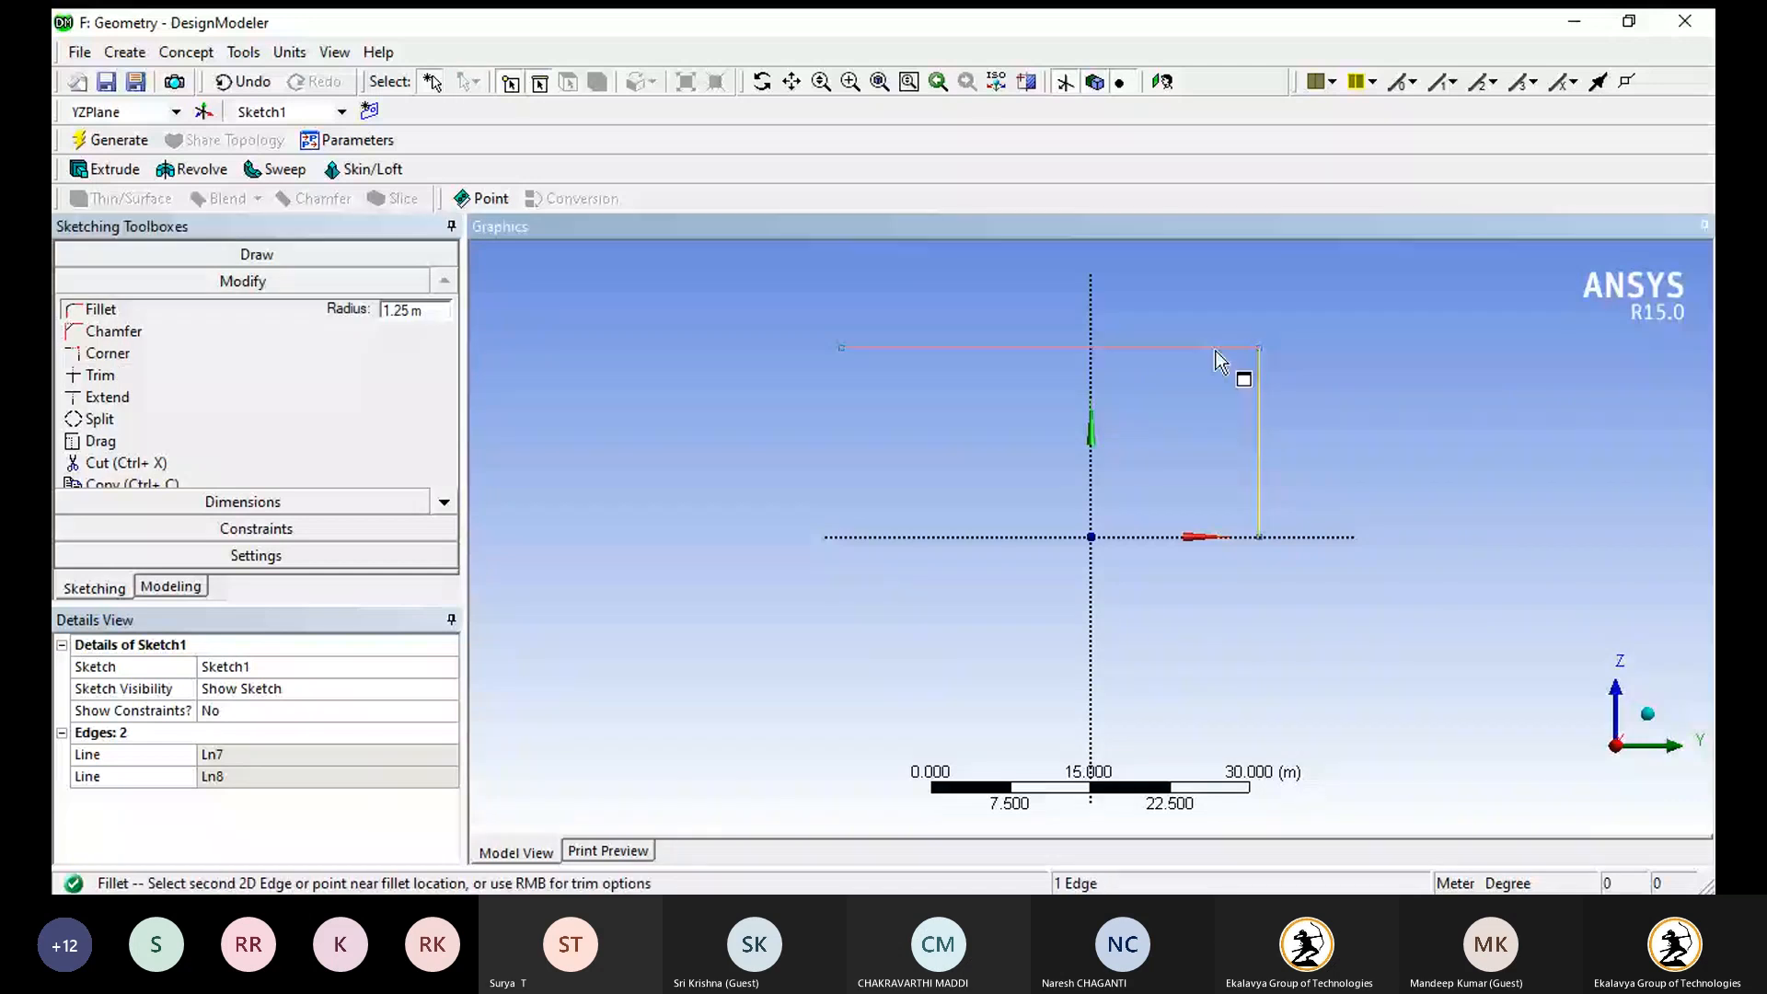
click(1217, 359)
- Dimension the horizontal line, the fillet arc and the vertical line, and set the horizontal length to 40 m
click(242, 502)
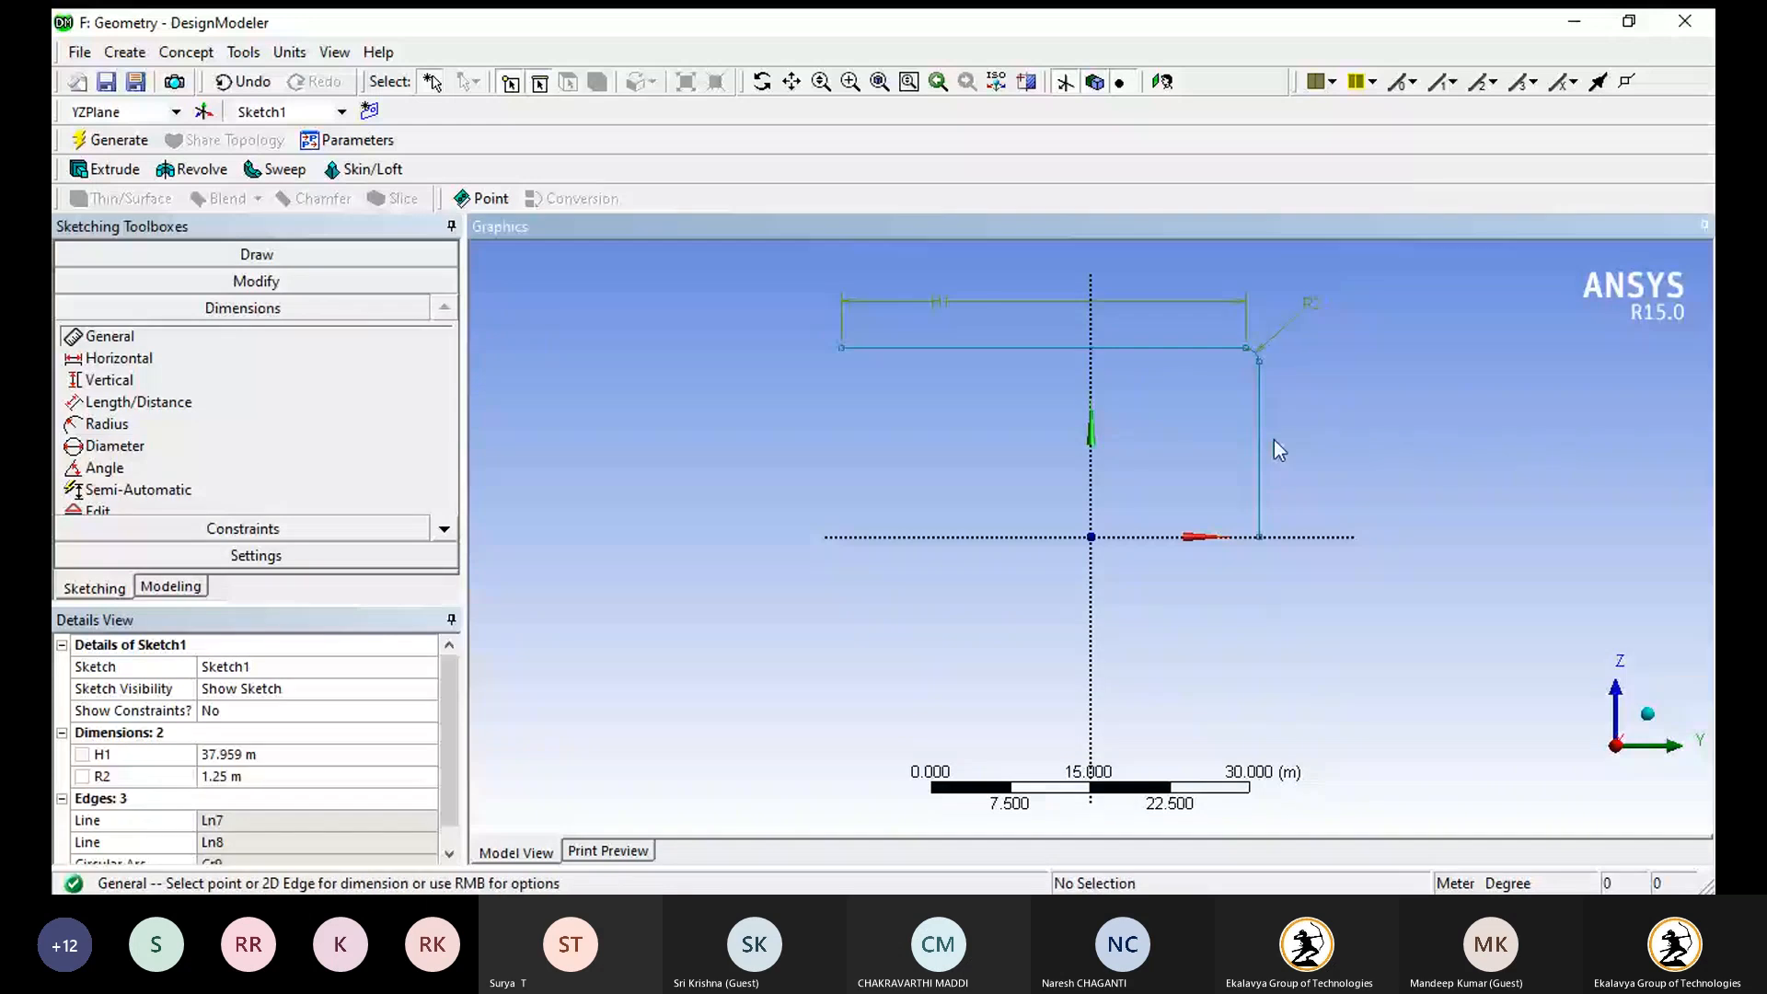
click(1273, 439)
click(269, 754)
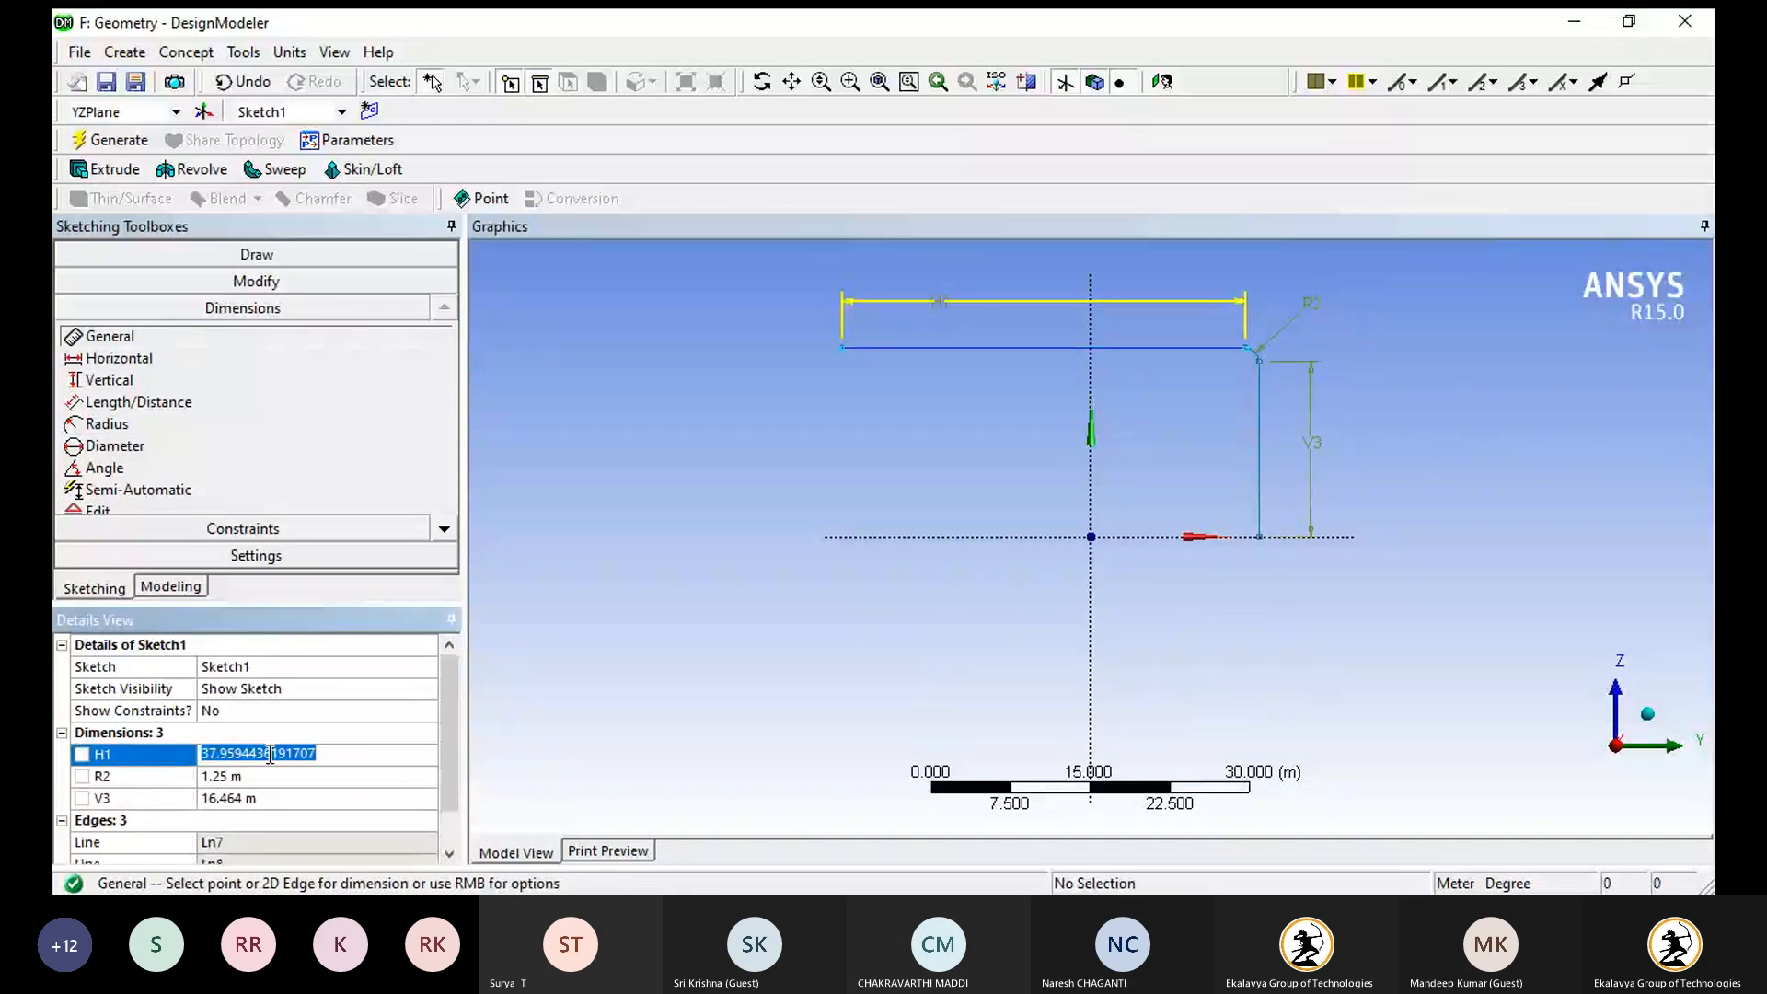
text(40)
key(Return)
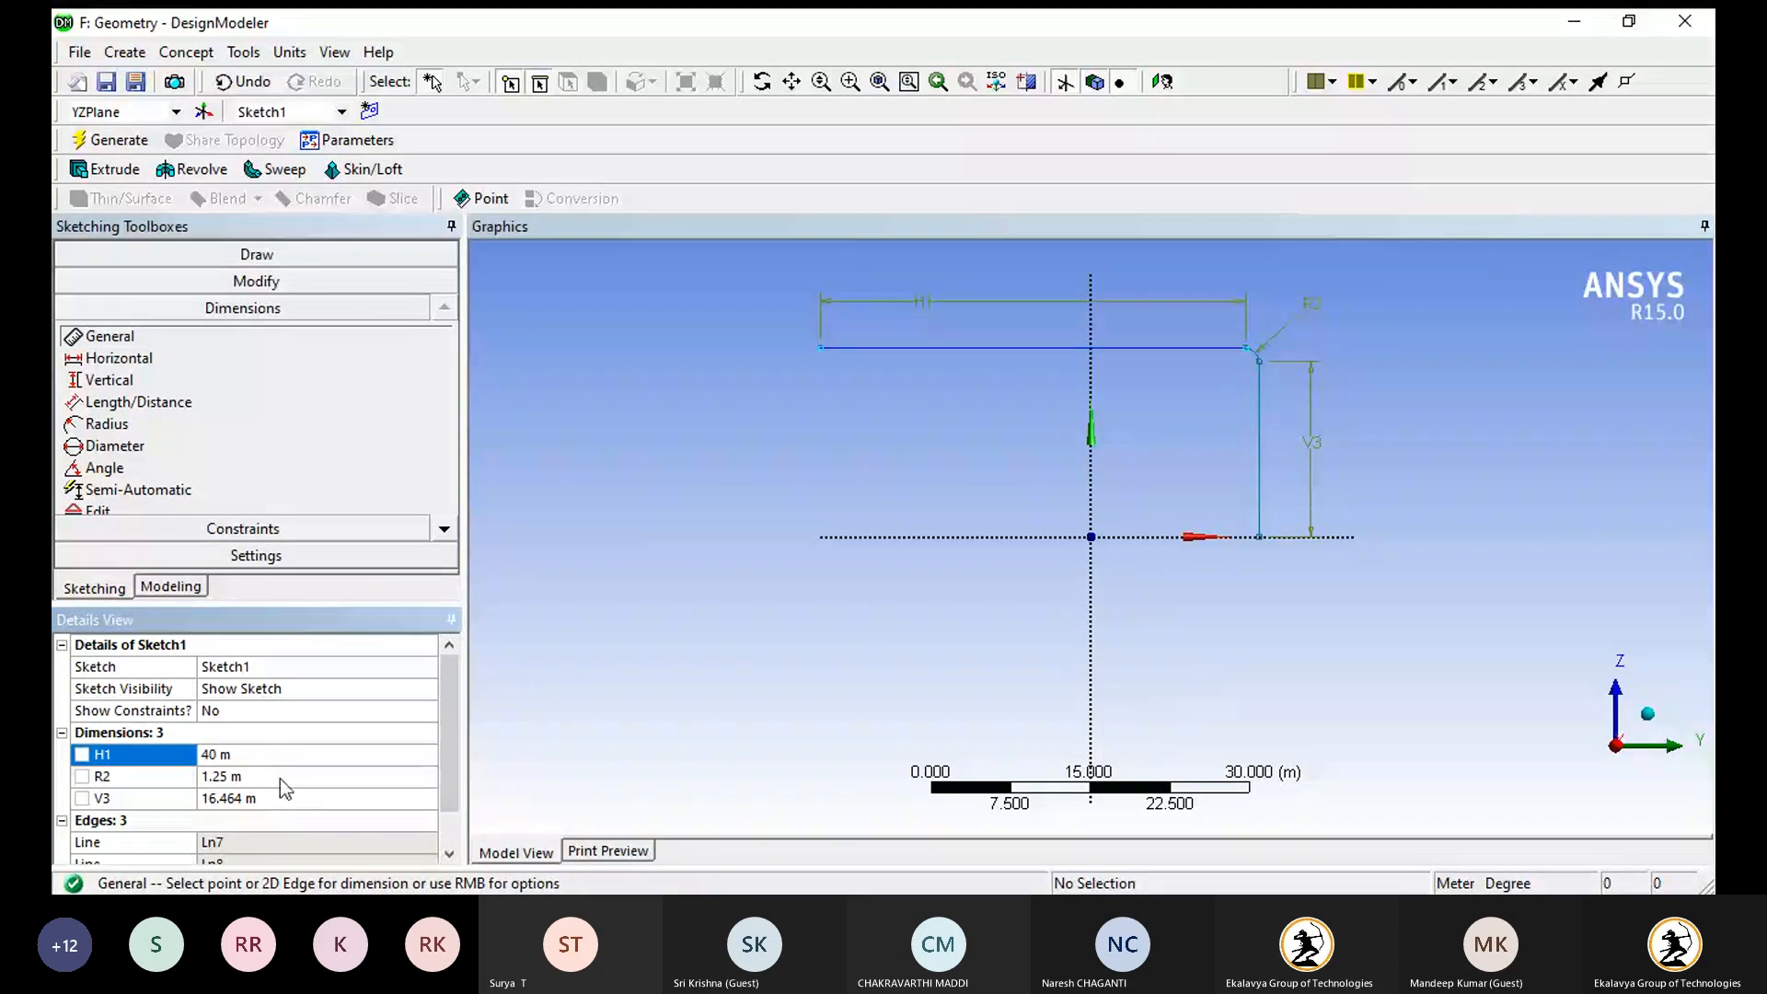
- Set the fillet radius to 5 m and the vertical line's length to 15 m, and regenerate the model
click(280, 778)
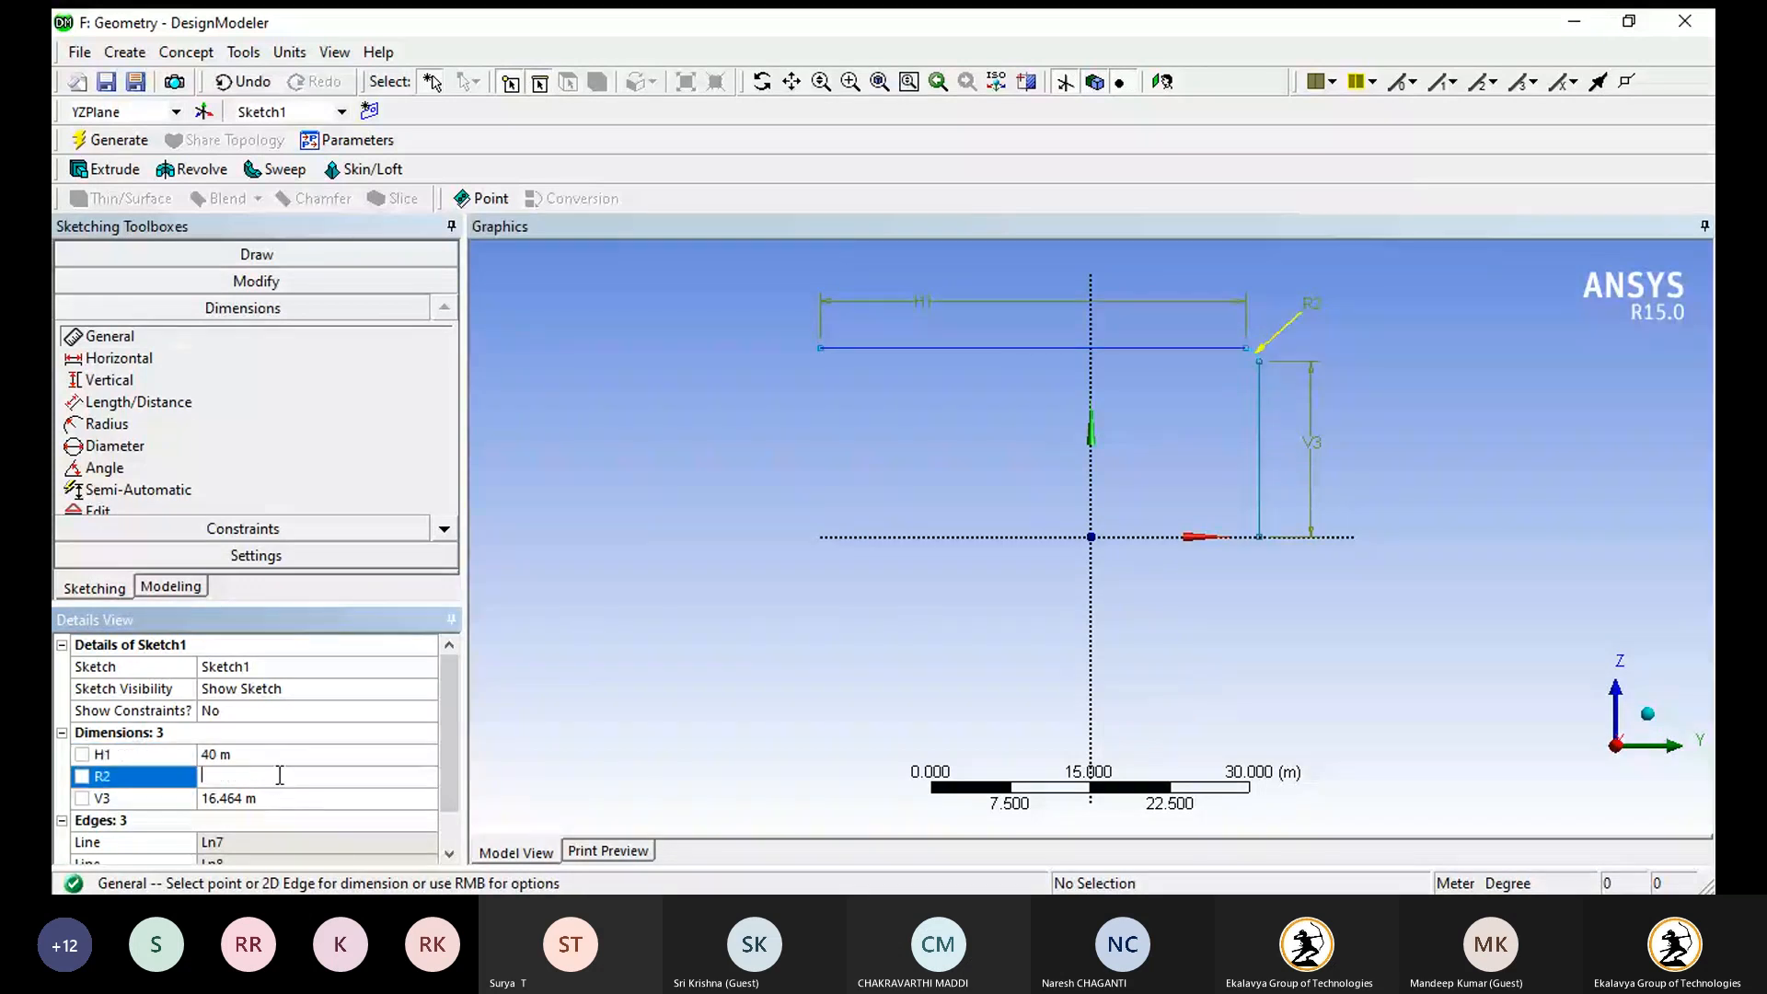
text(5)
key(Return)
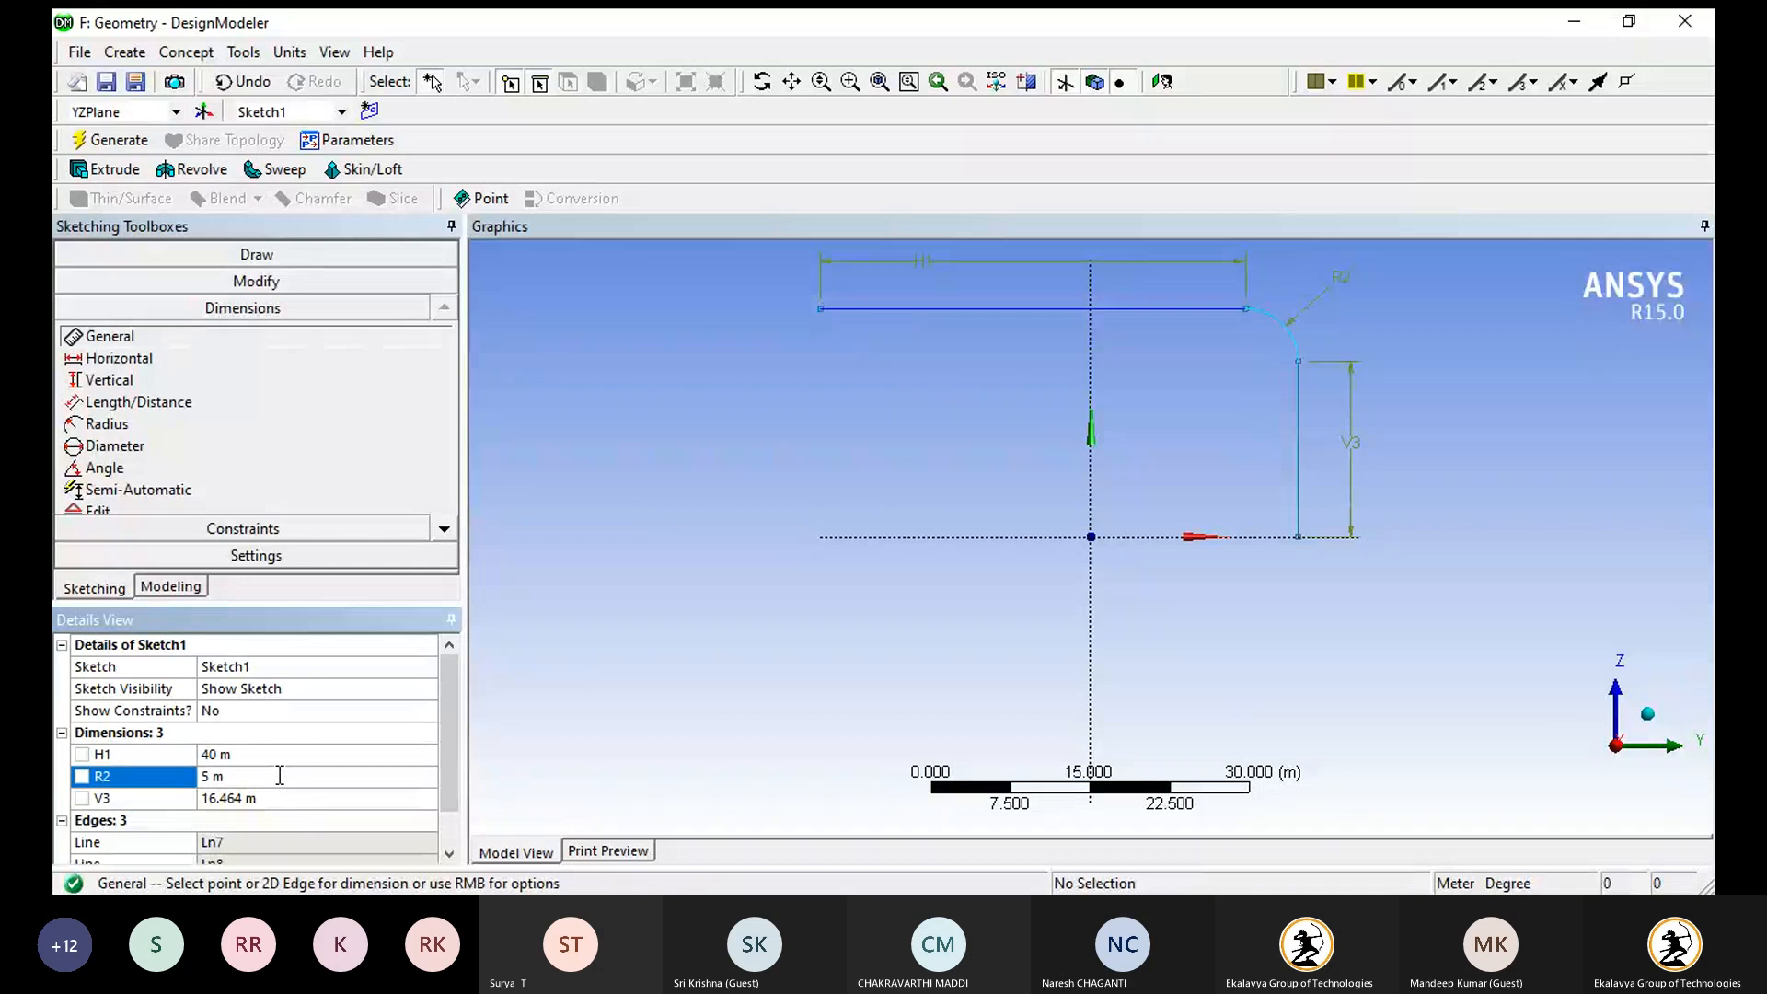
click(246, 799)
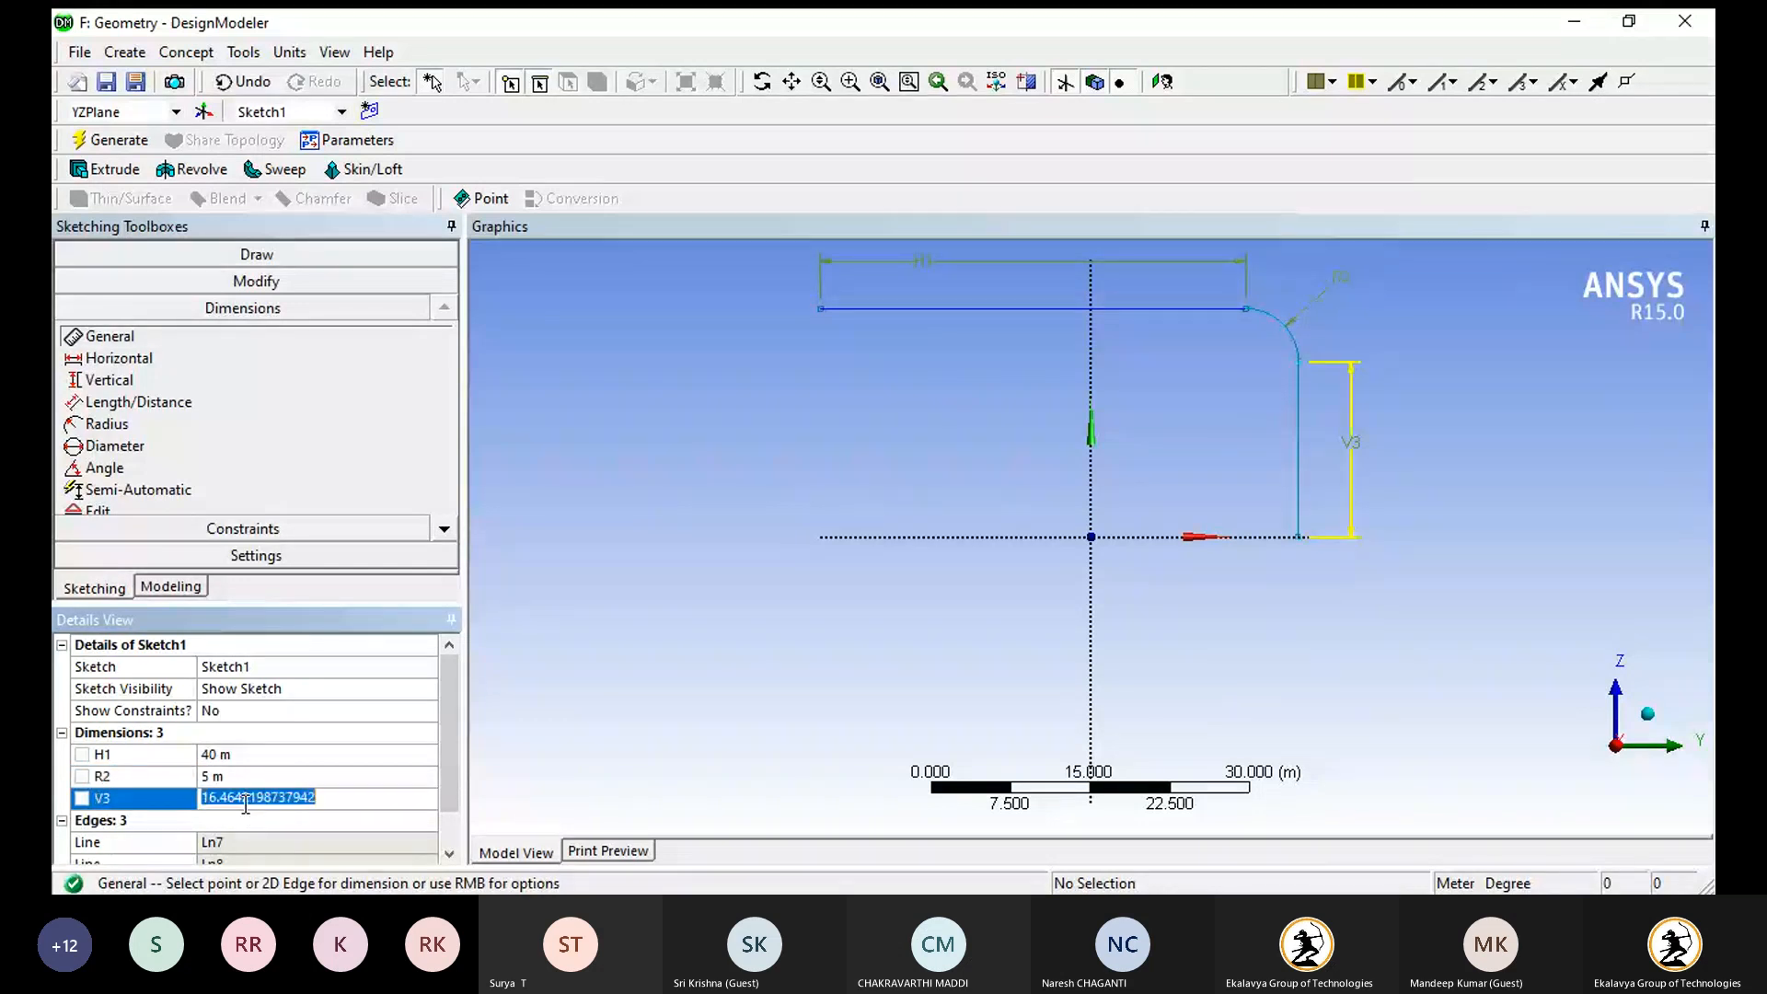
text(15)
key(Return)
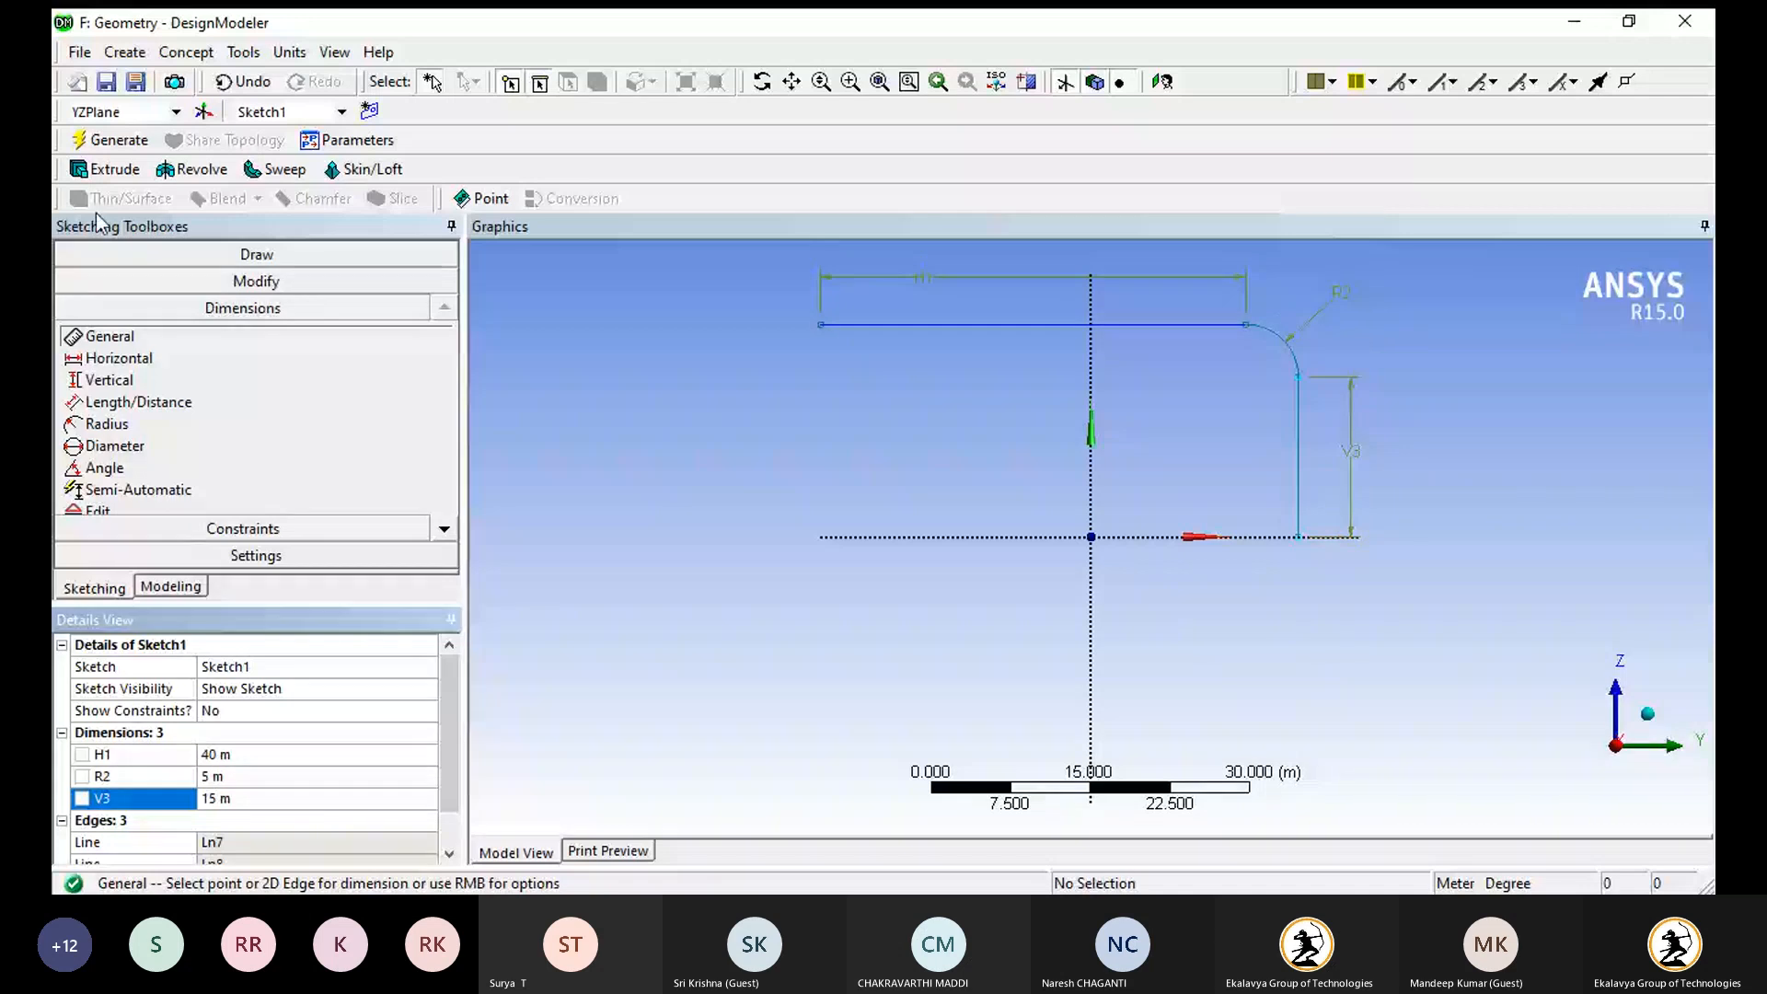
click(124, 147)
- Examine the path sketch against the ZX and XY planes to find the plane perpendicular to its vertical line's open end
click(189, 591)
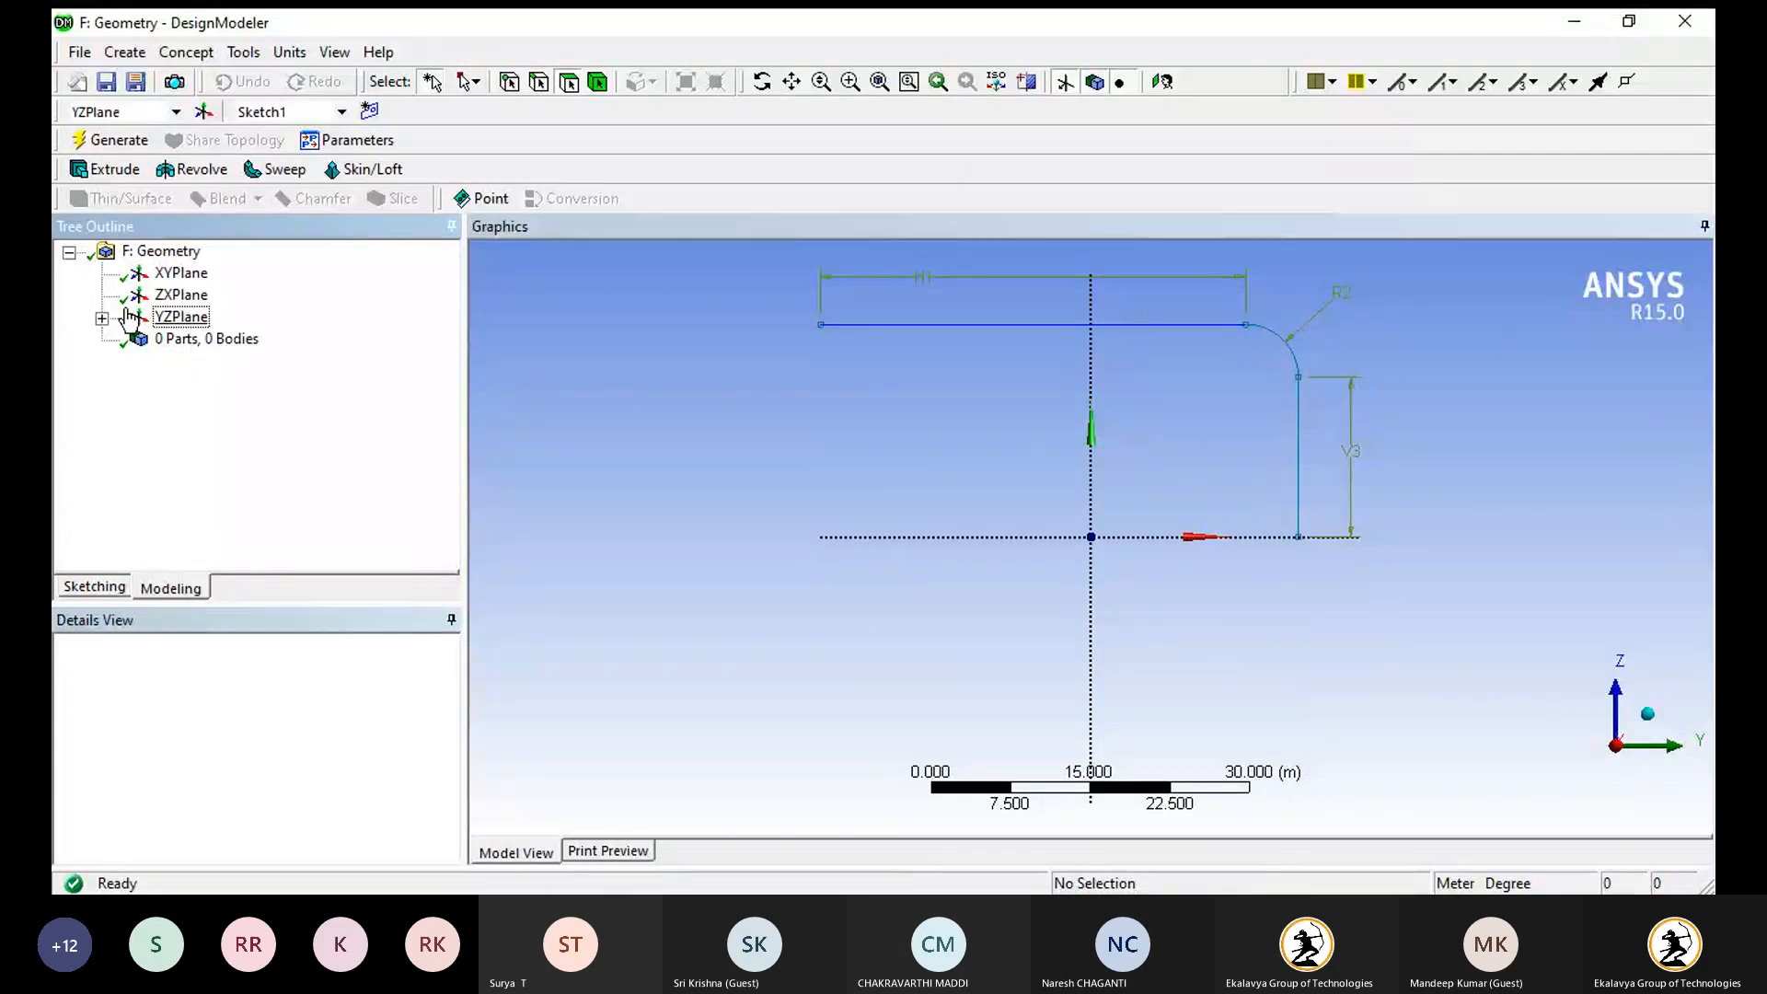
click(101, 318)
click(211, 338)
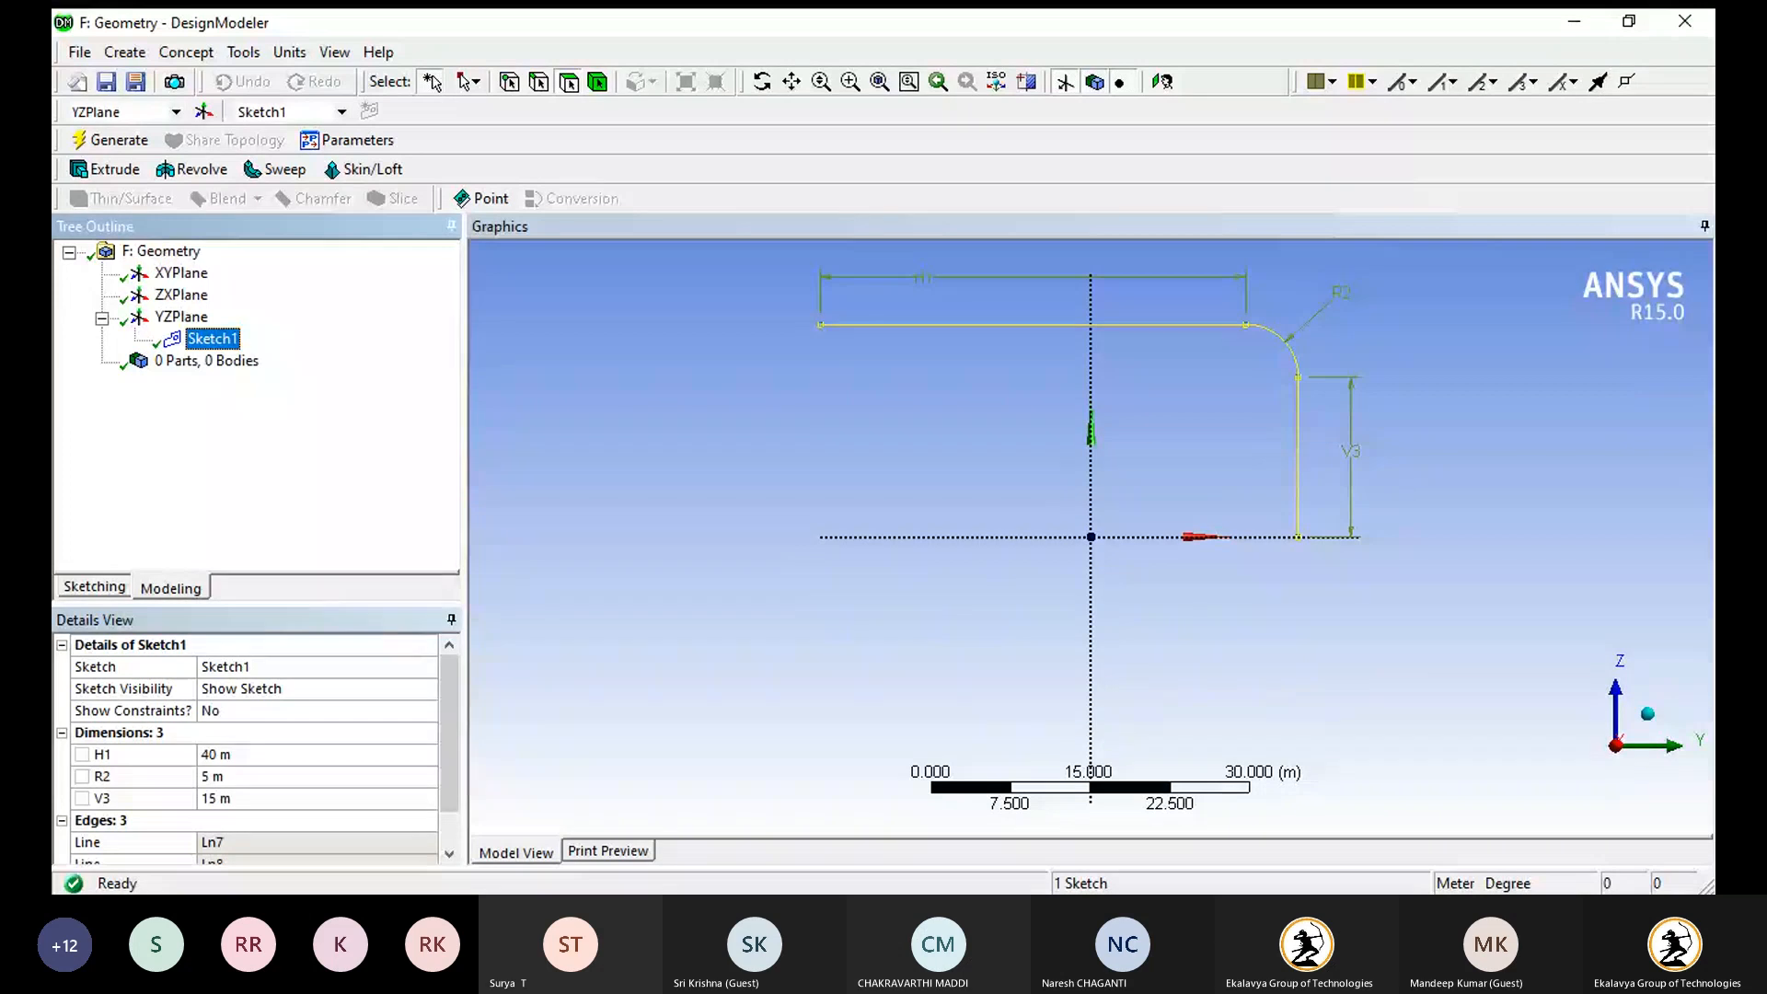
click(184, 296)
click(197, 308)
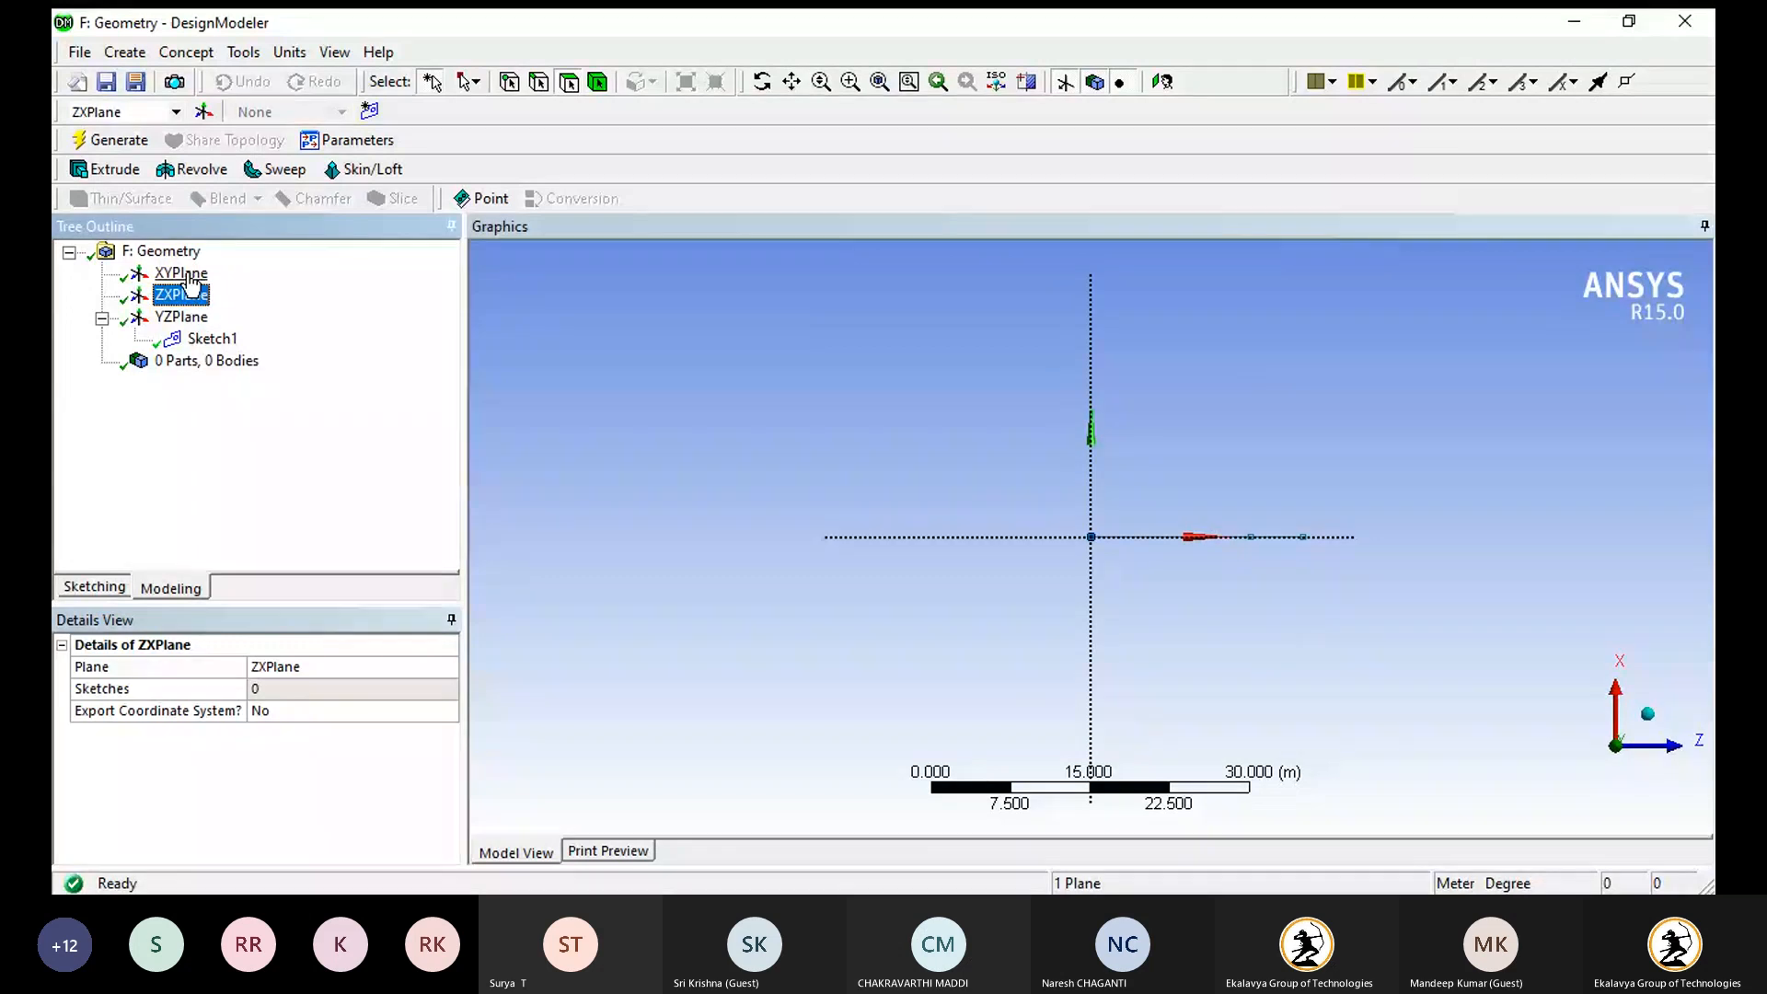
click(188, 276)
click(203, 284)
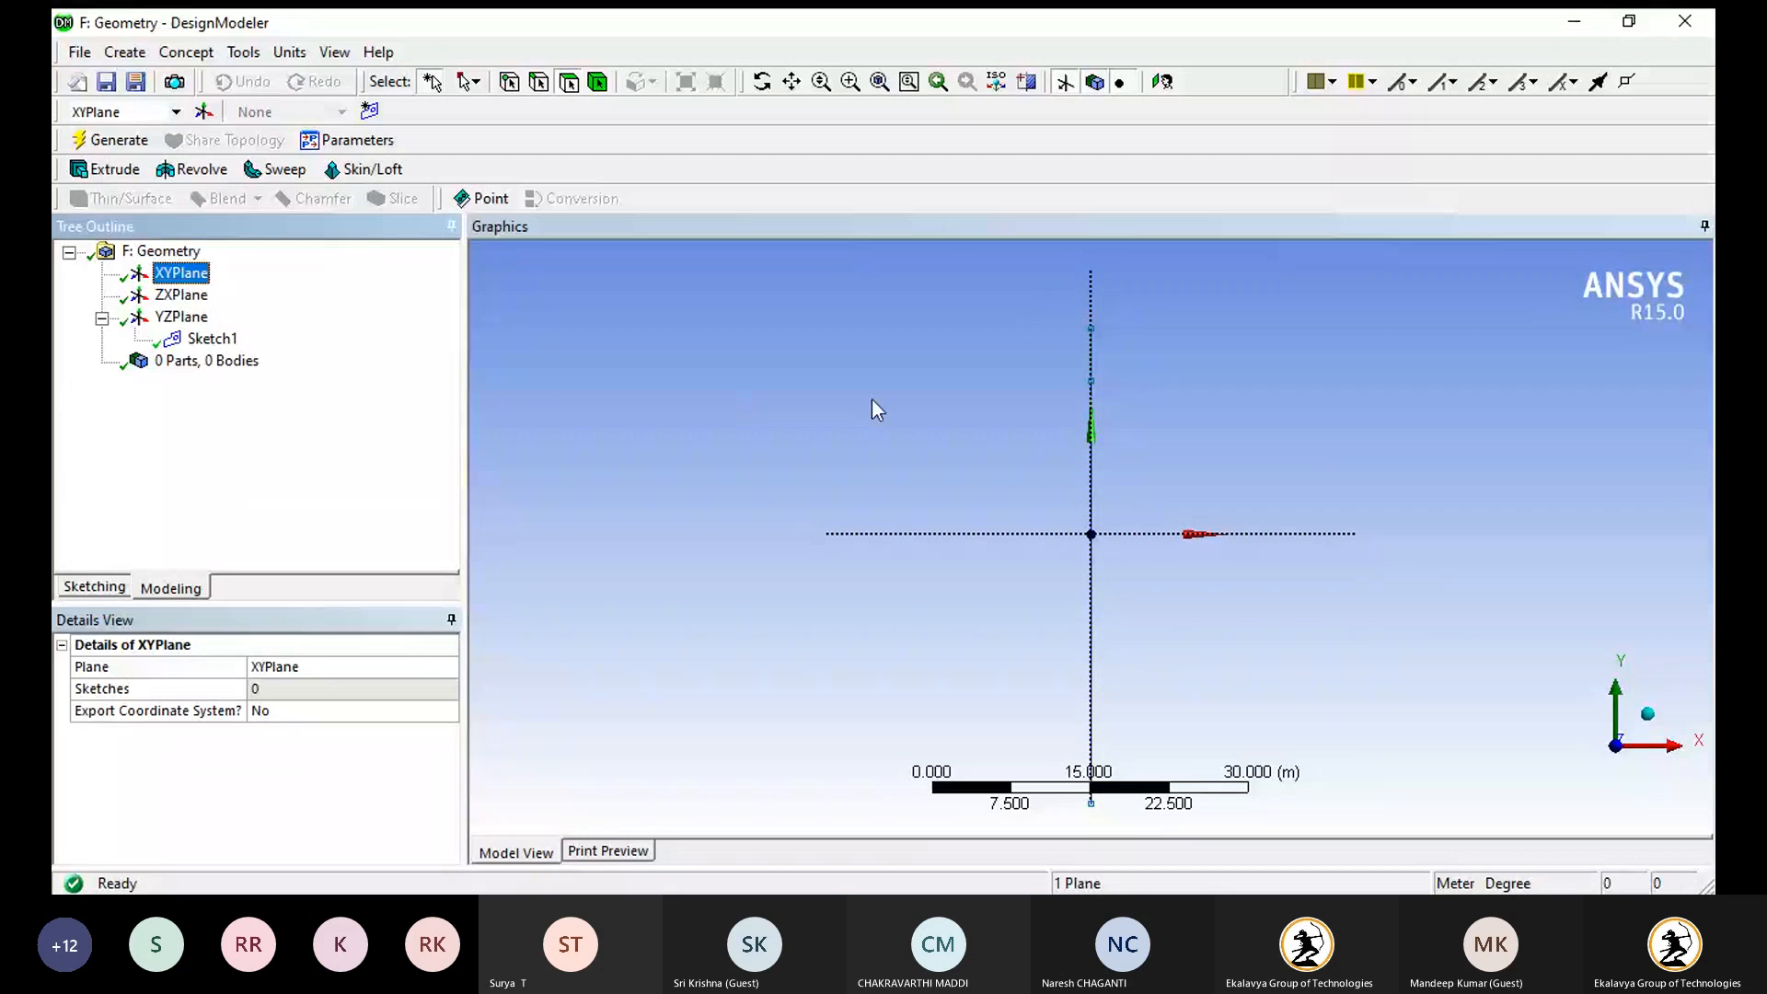
middle_drag(906, 366, 975, 387)
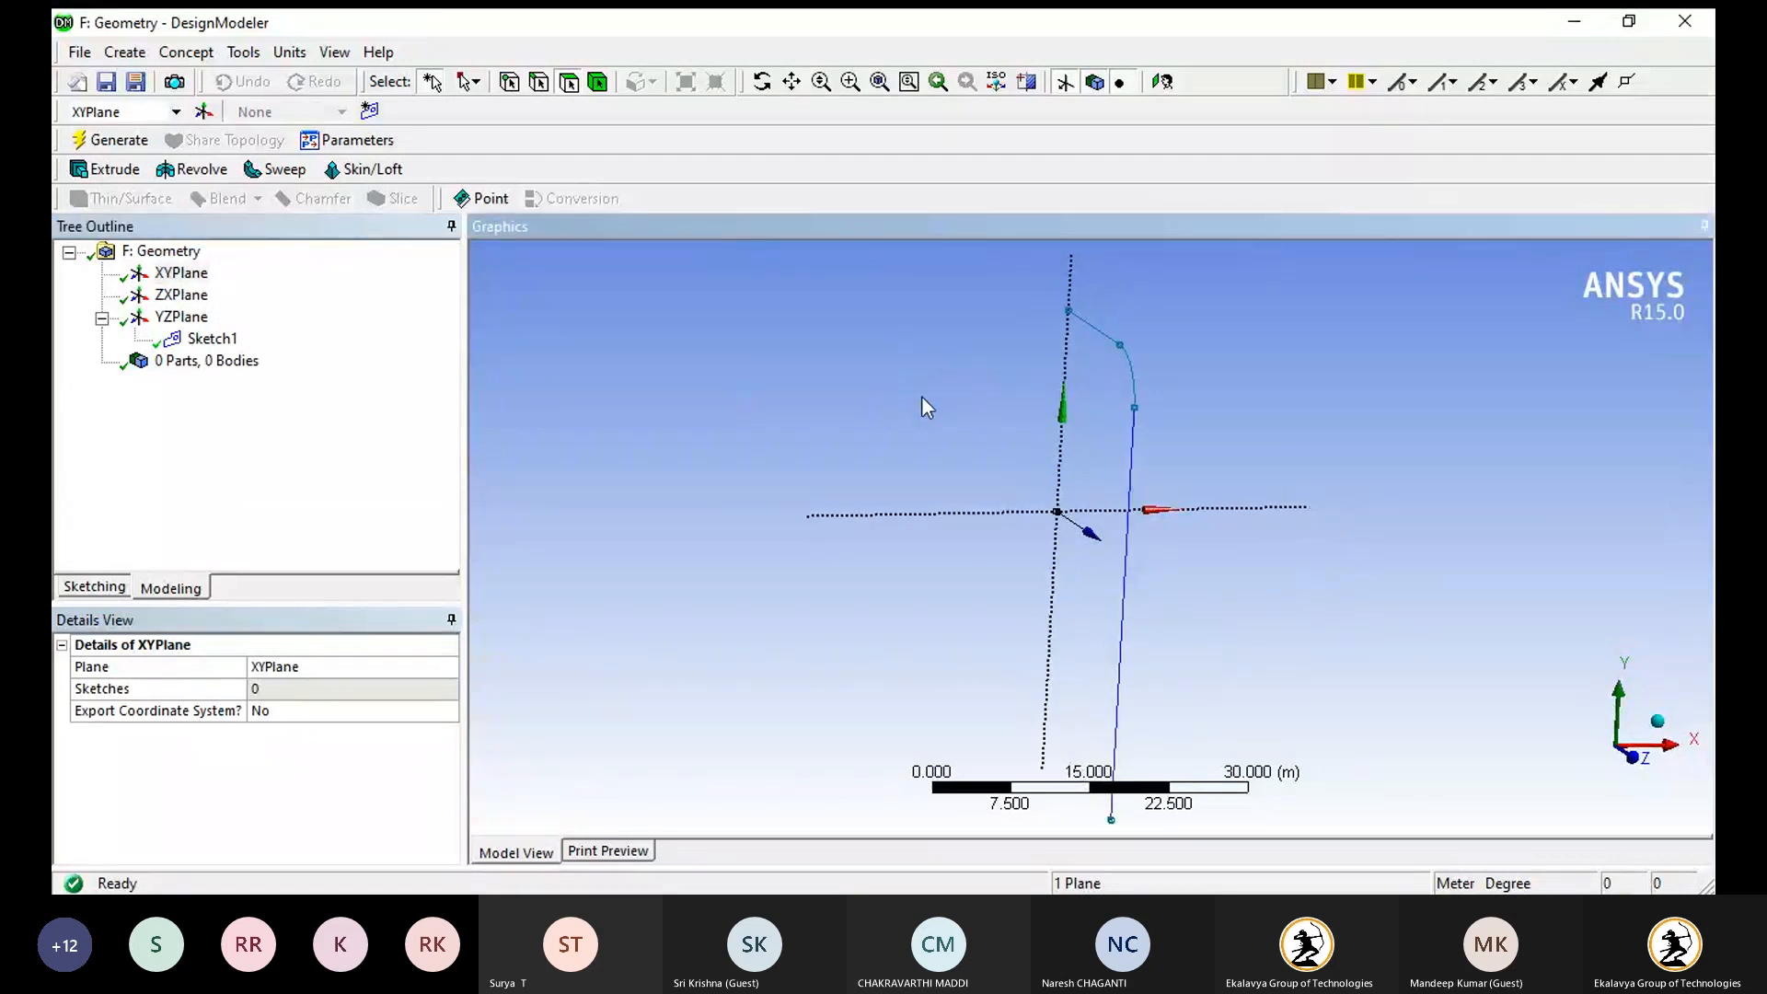
- Sketch a six-sided polygon on the XY plane, centred on the path's end point on the Y axis
click(181, 273)
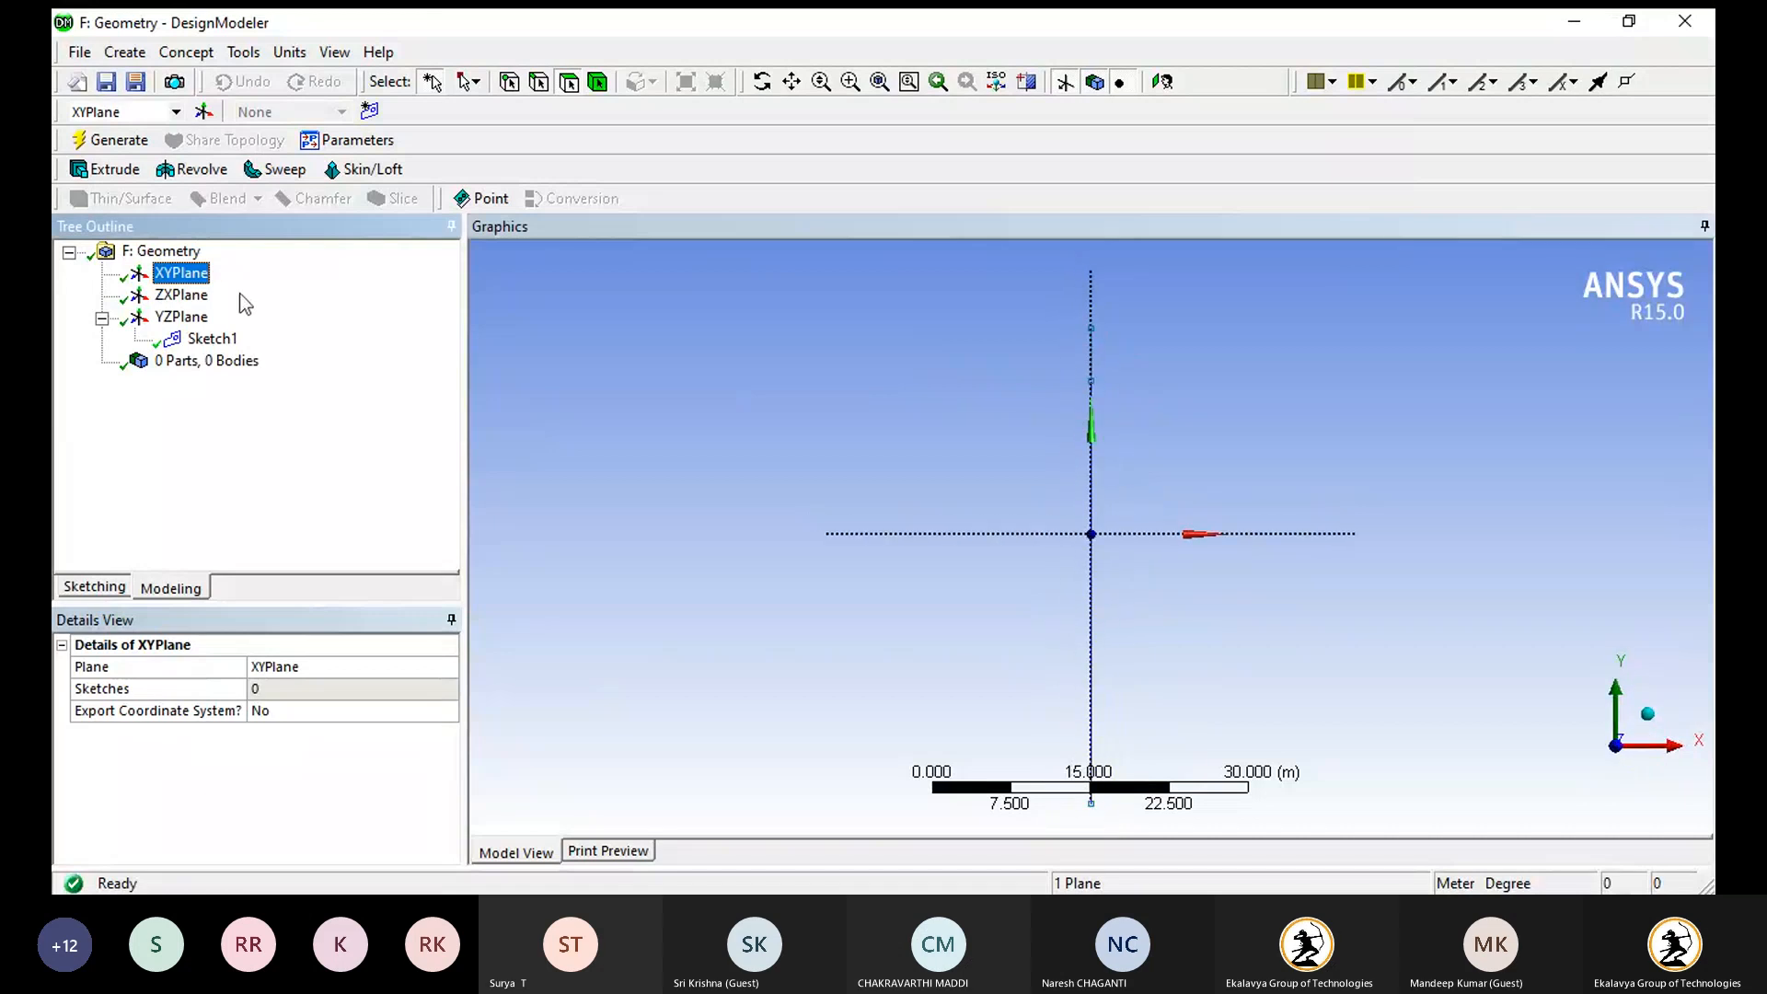
click(94, 589)
click(137, 373)
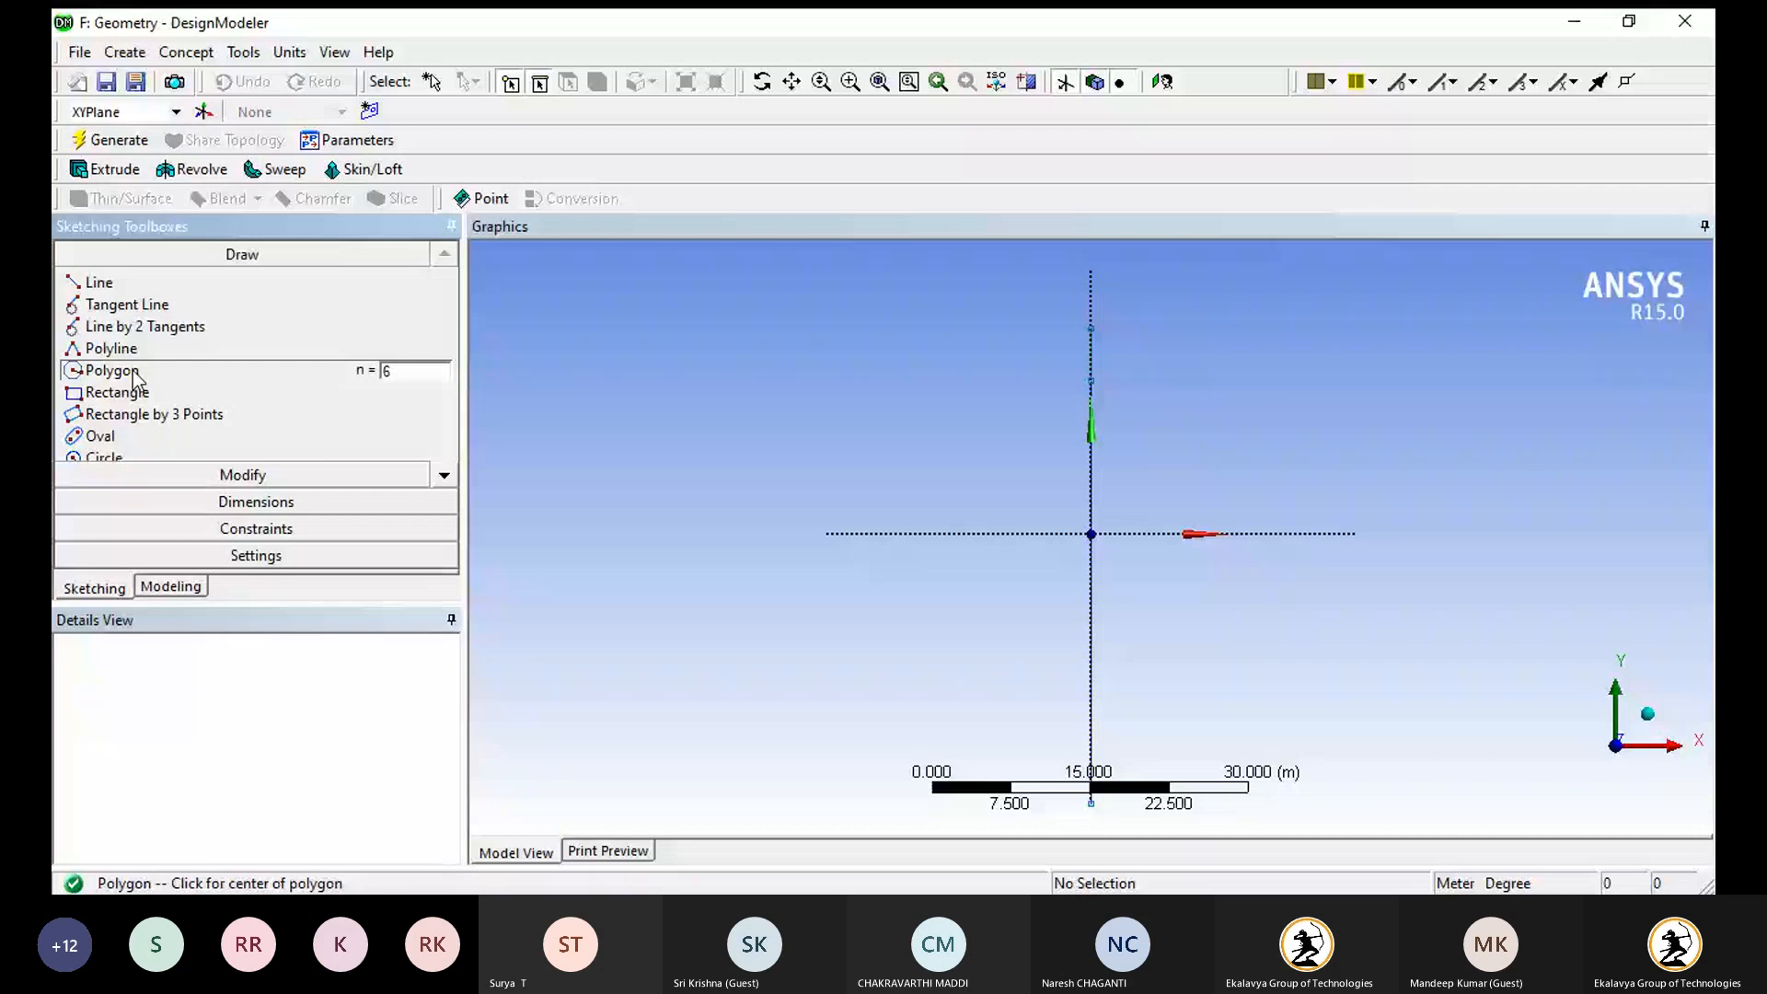
click(405, 365)
click(1089, 329)
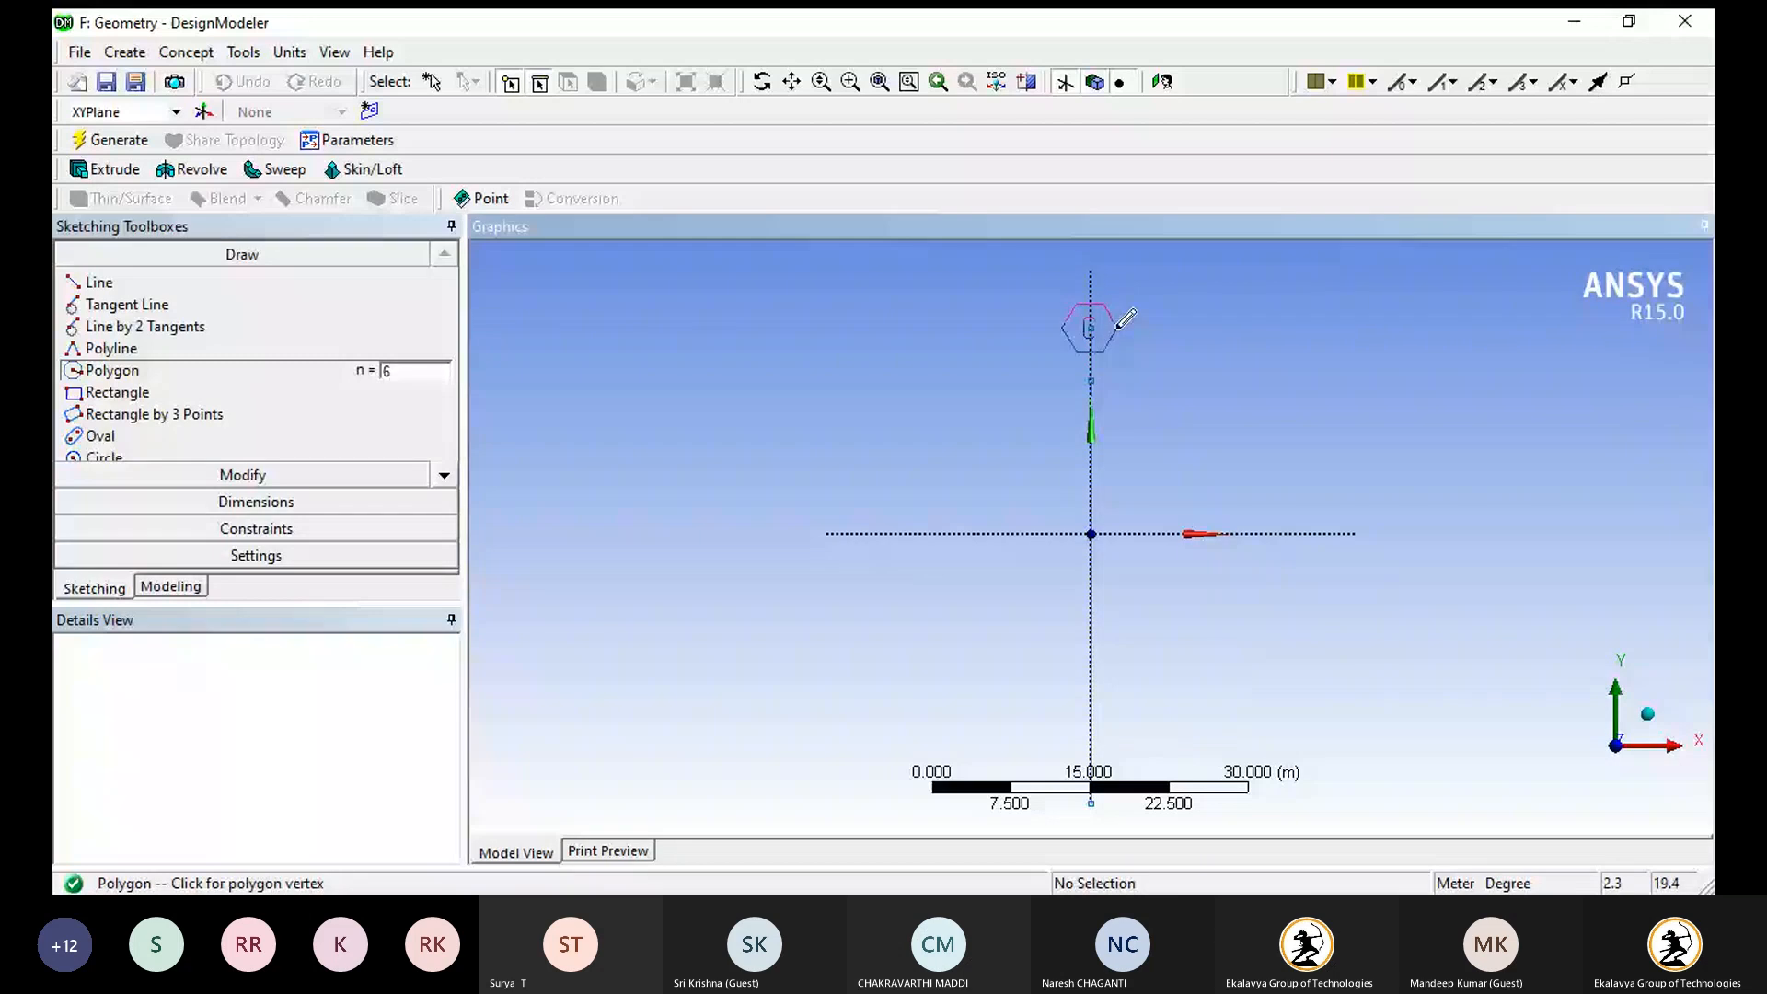
click(1120, 327)
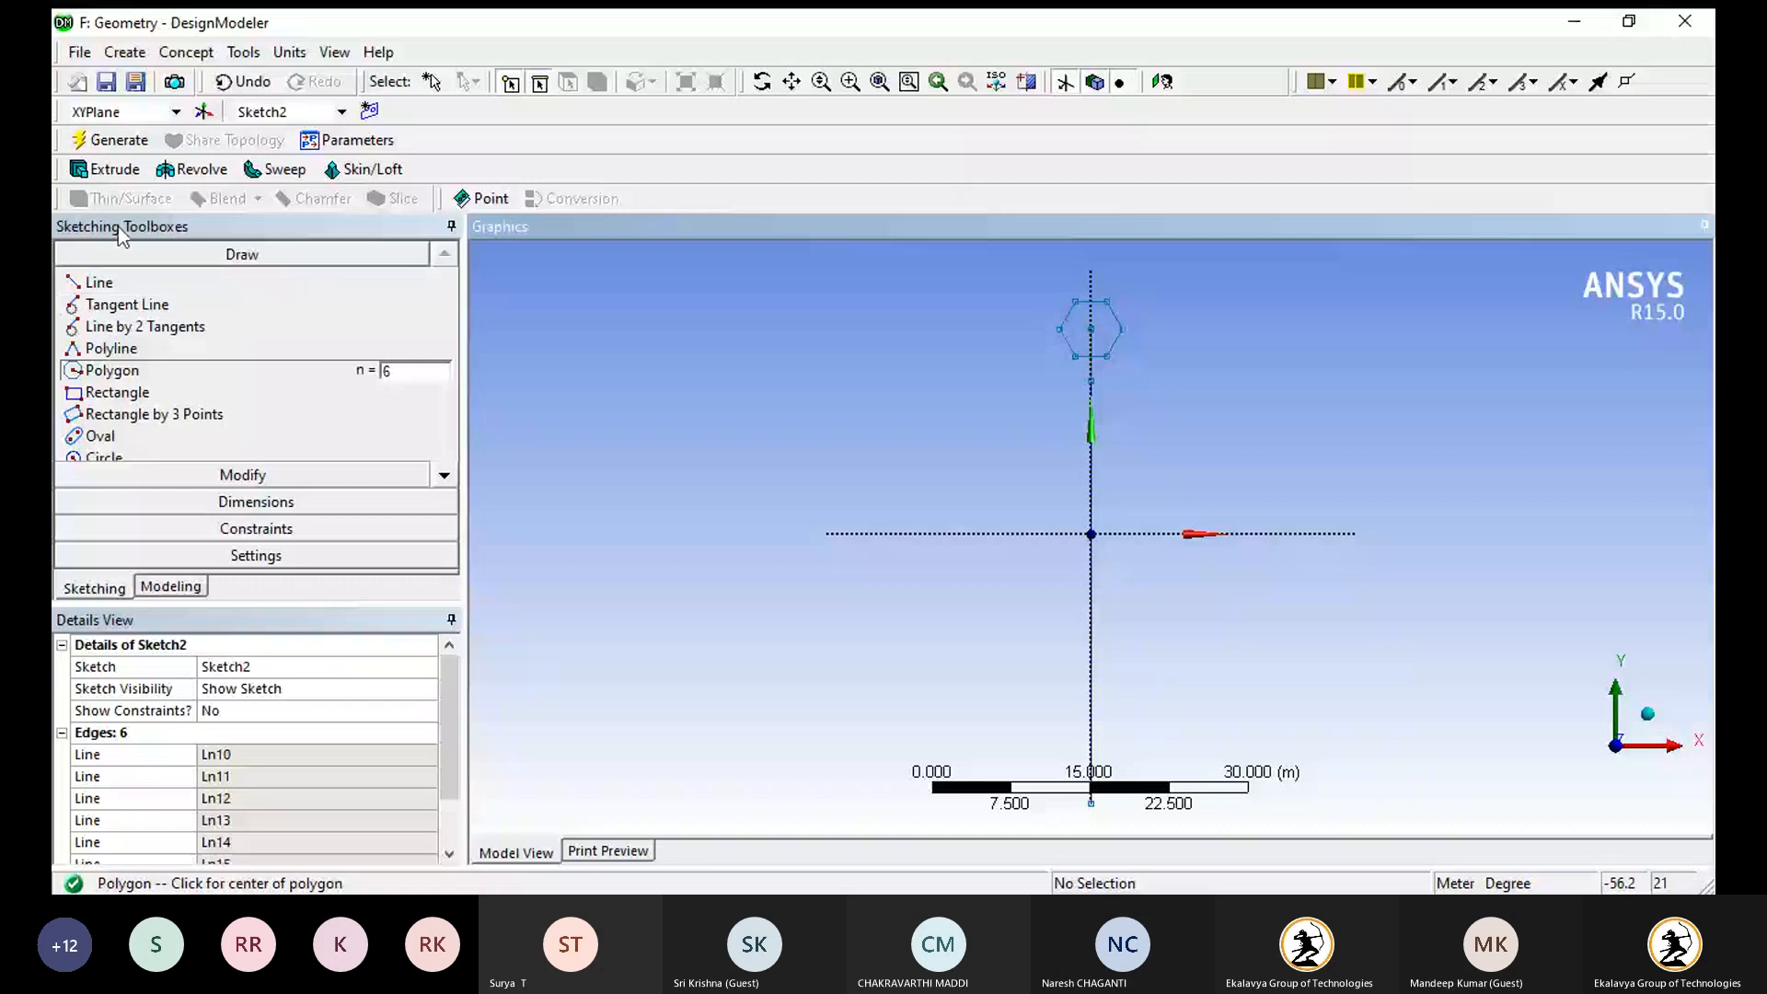
- Dimension the hexagon's upper horizontal side and set its length to 2.5 m
click(184, 501)
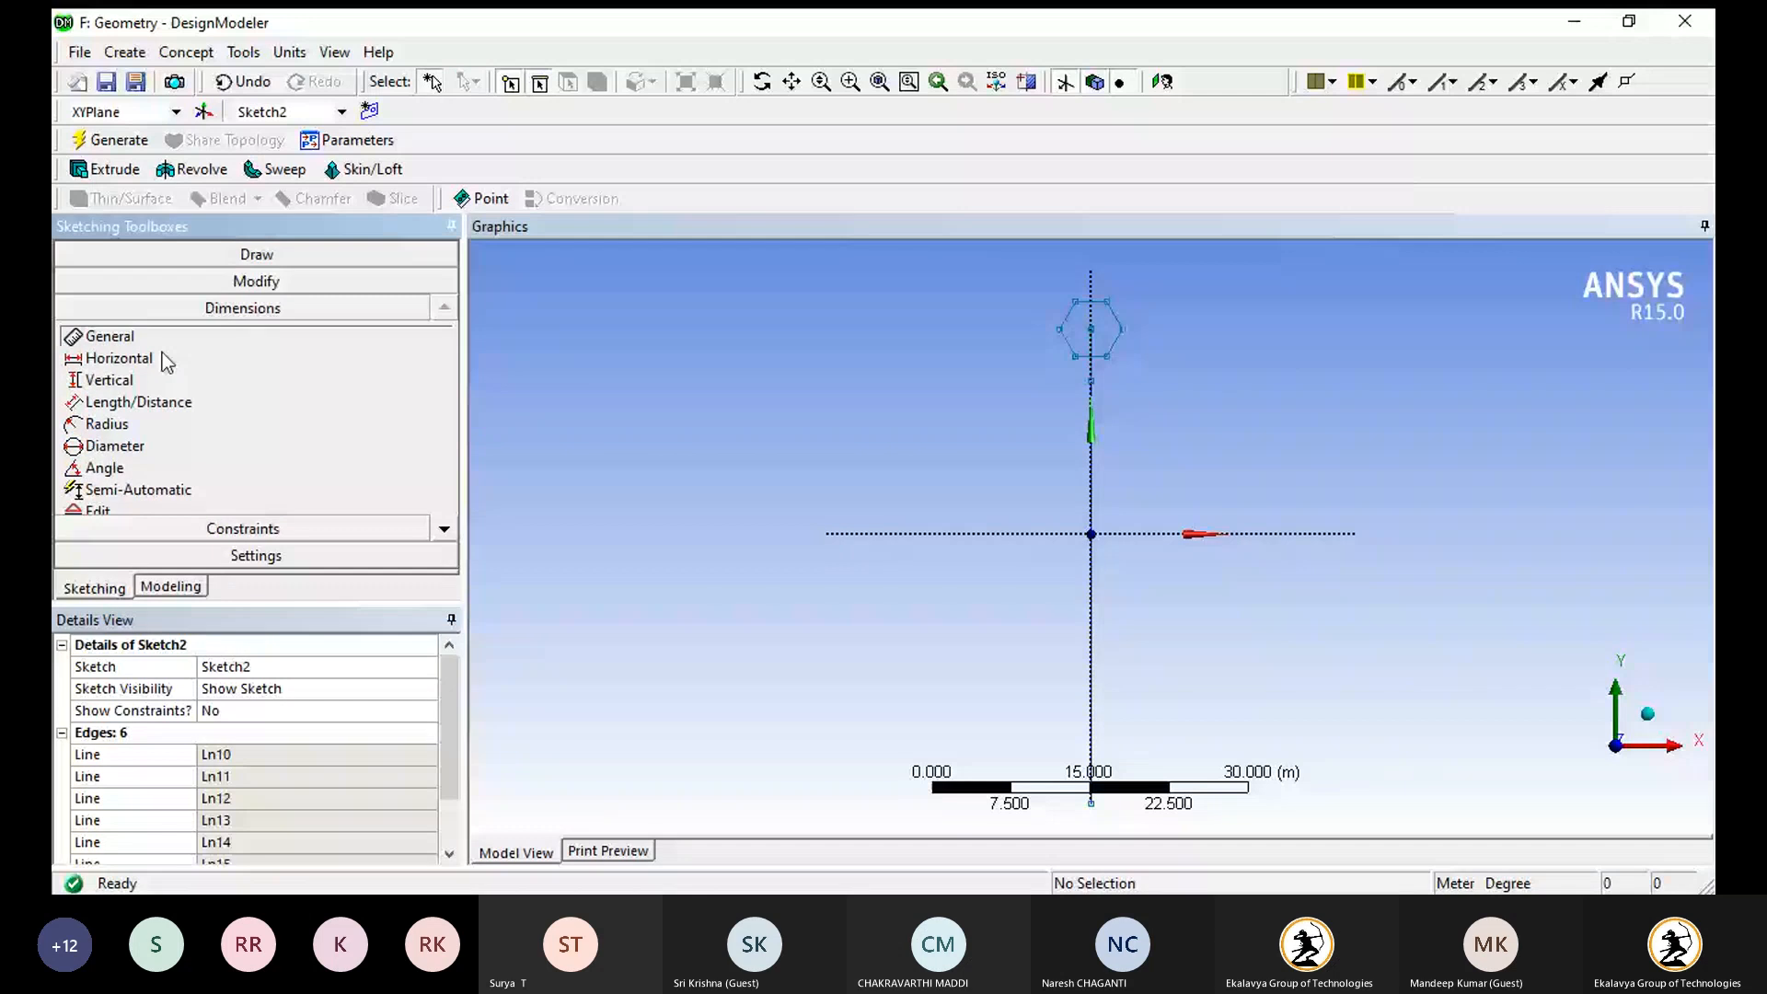
click(1091, 300)
click(1084, 269)
click(261, 755)
text(2)
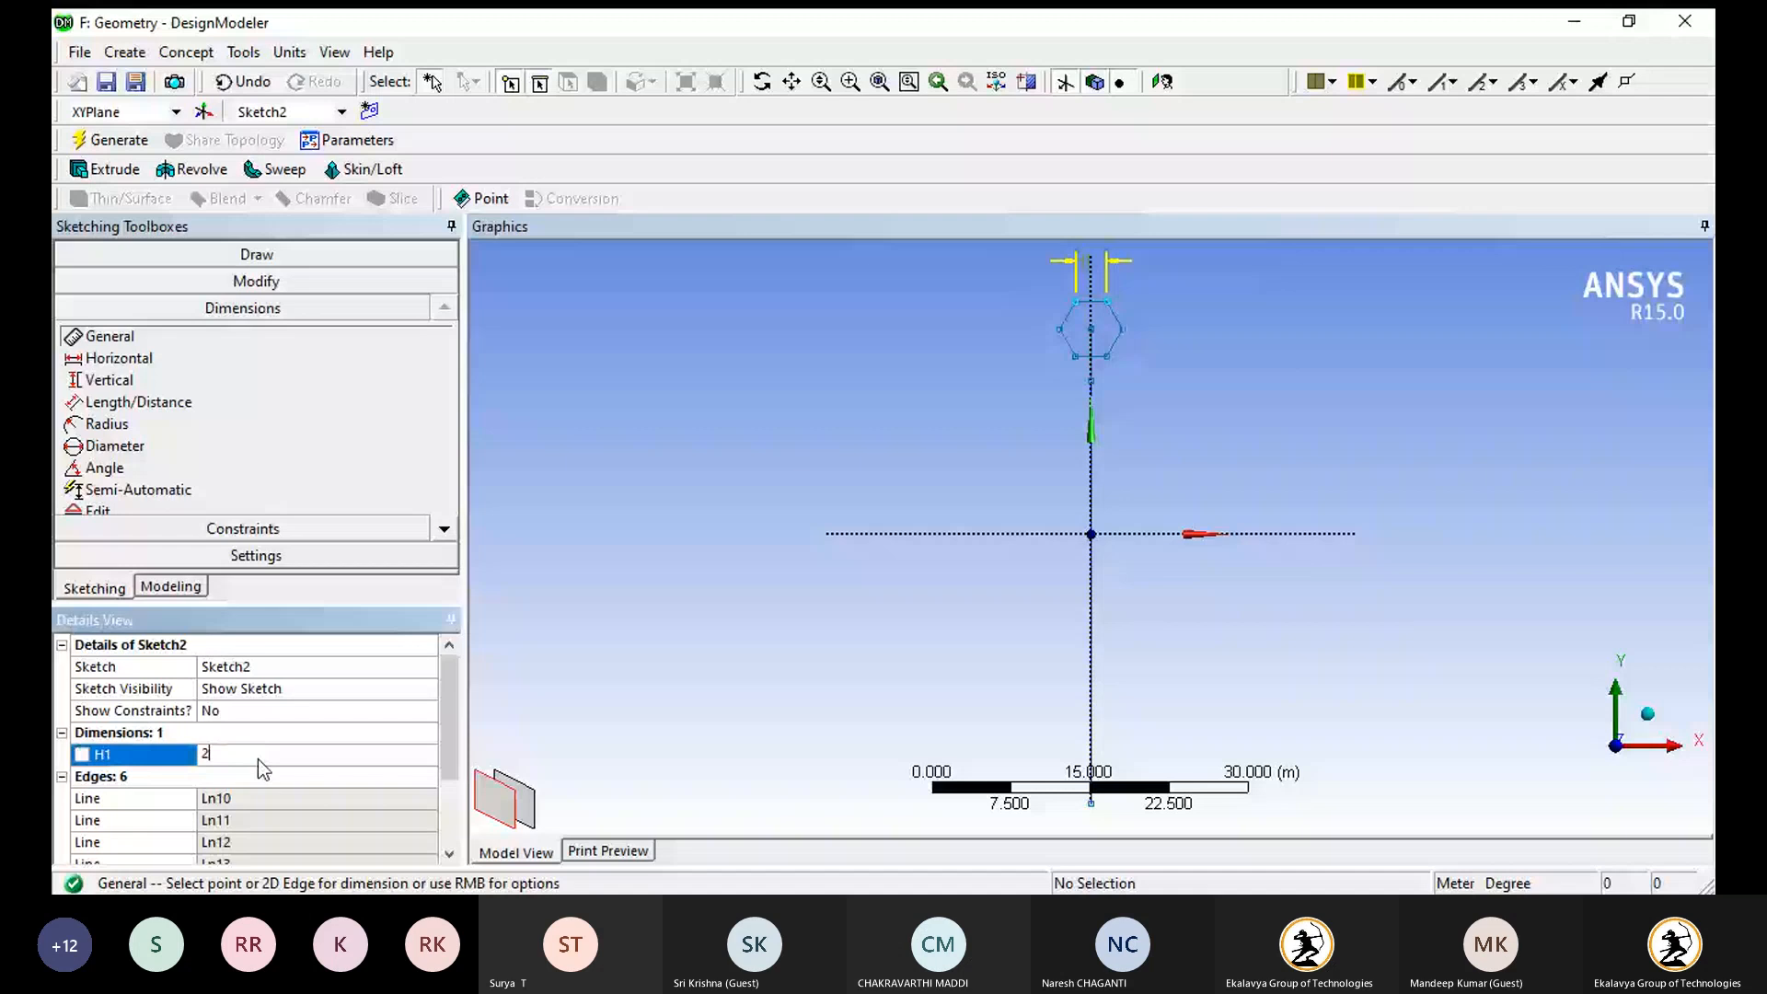
text(.5)
key(Return)
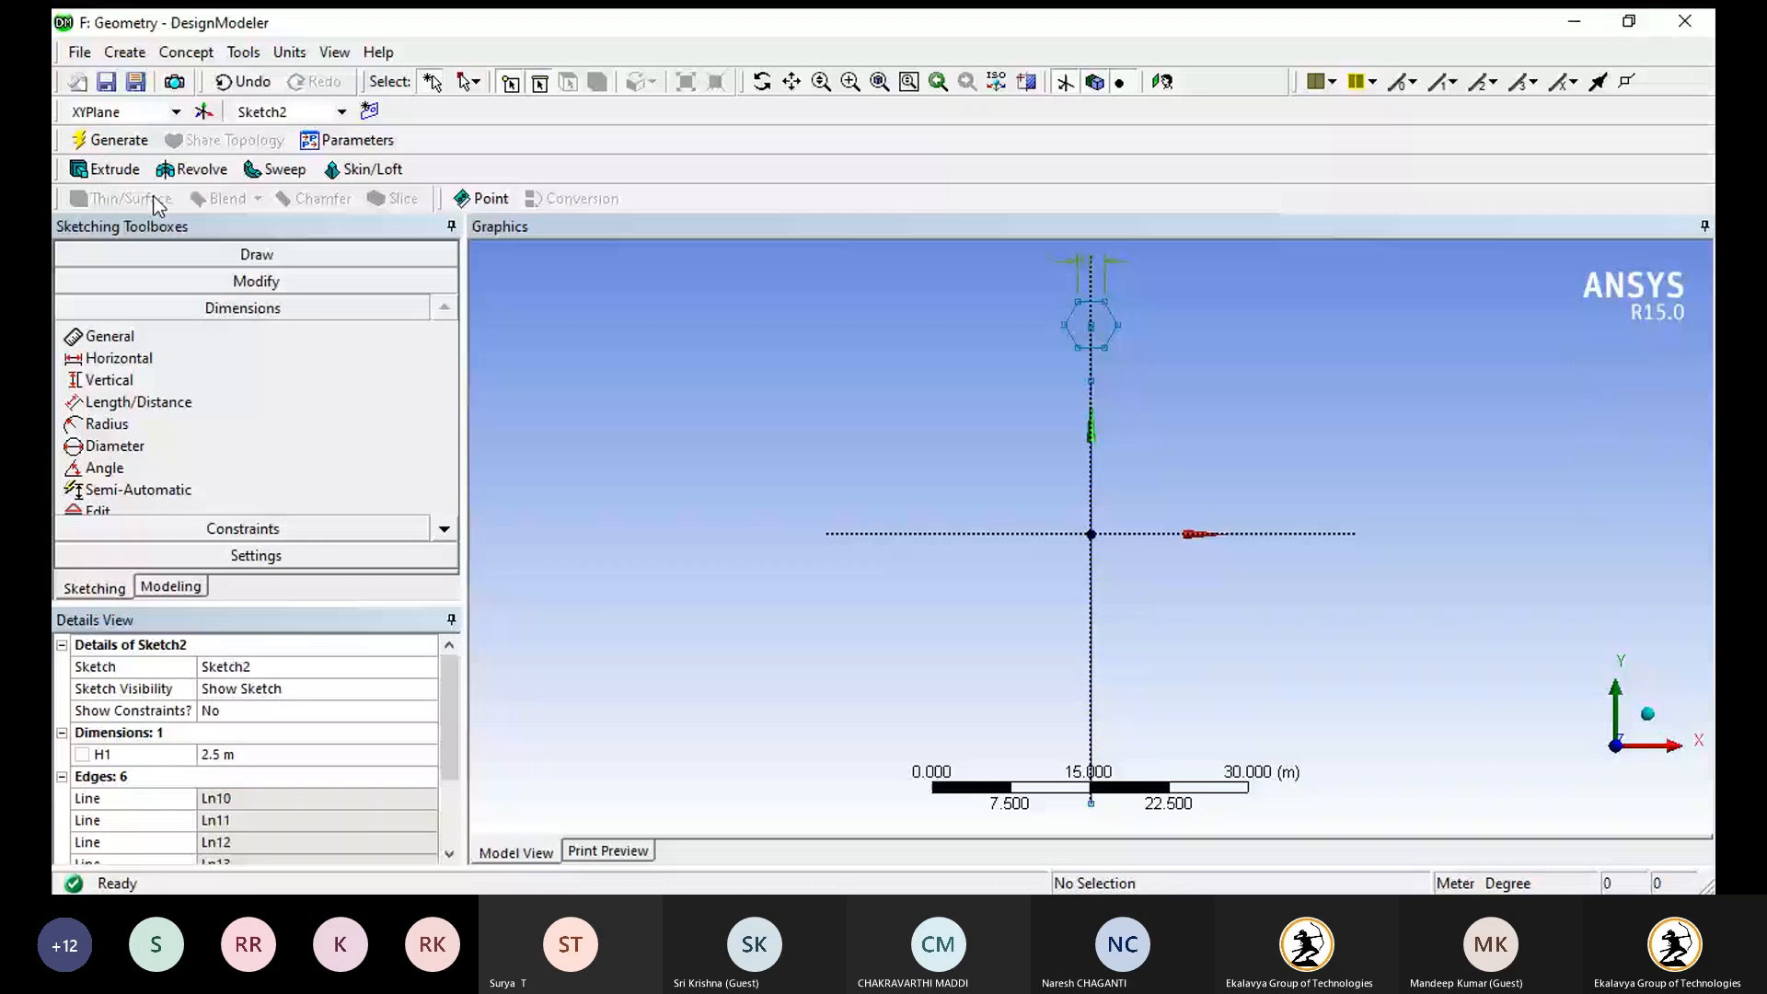
- Sweep the hexagon sketch along the filleted L-shaped path sketch as added material and generate the body
middle_drag(874, 387, 1079, 432)
scroll(1078, 432, up, 1)
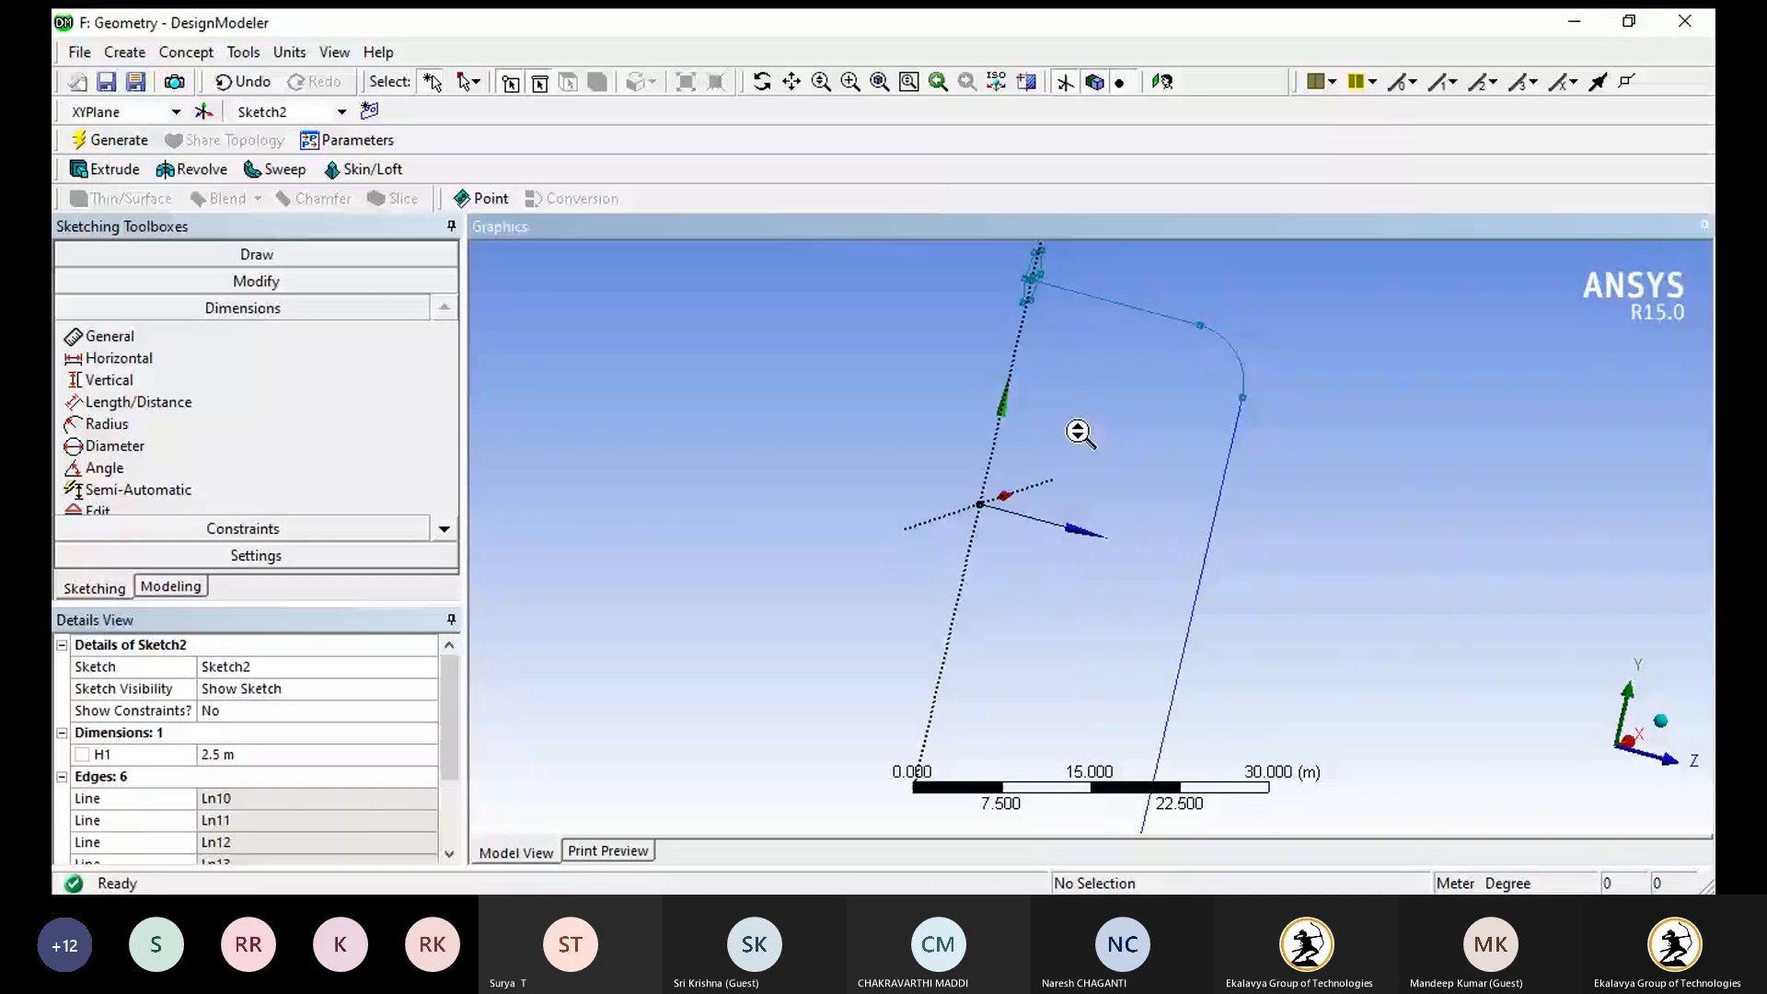
scroll(1077, 432, down, 1)
middle_drag(1078, 431, 975, 369)
click(275, 177)
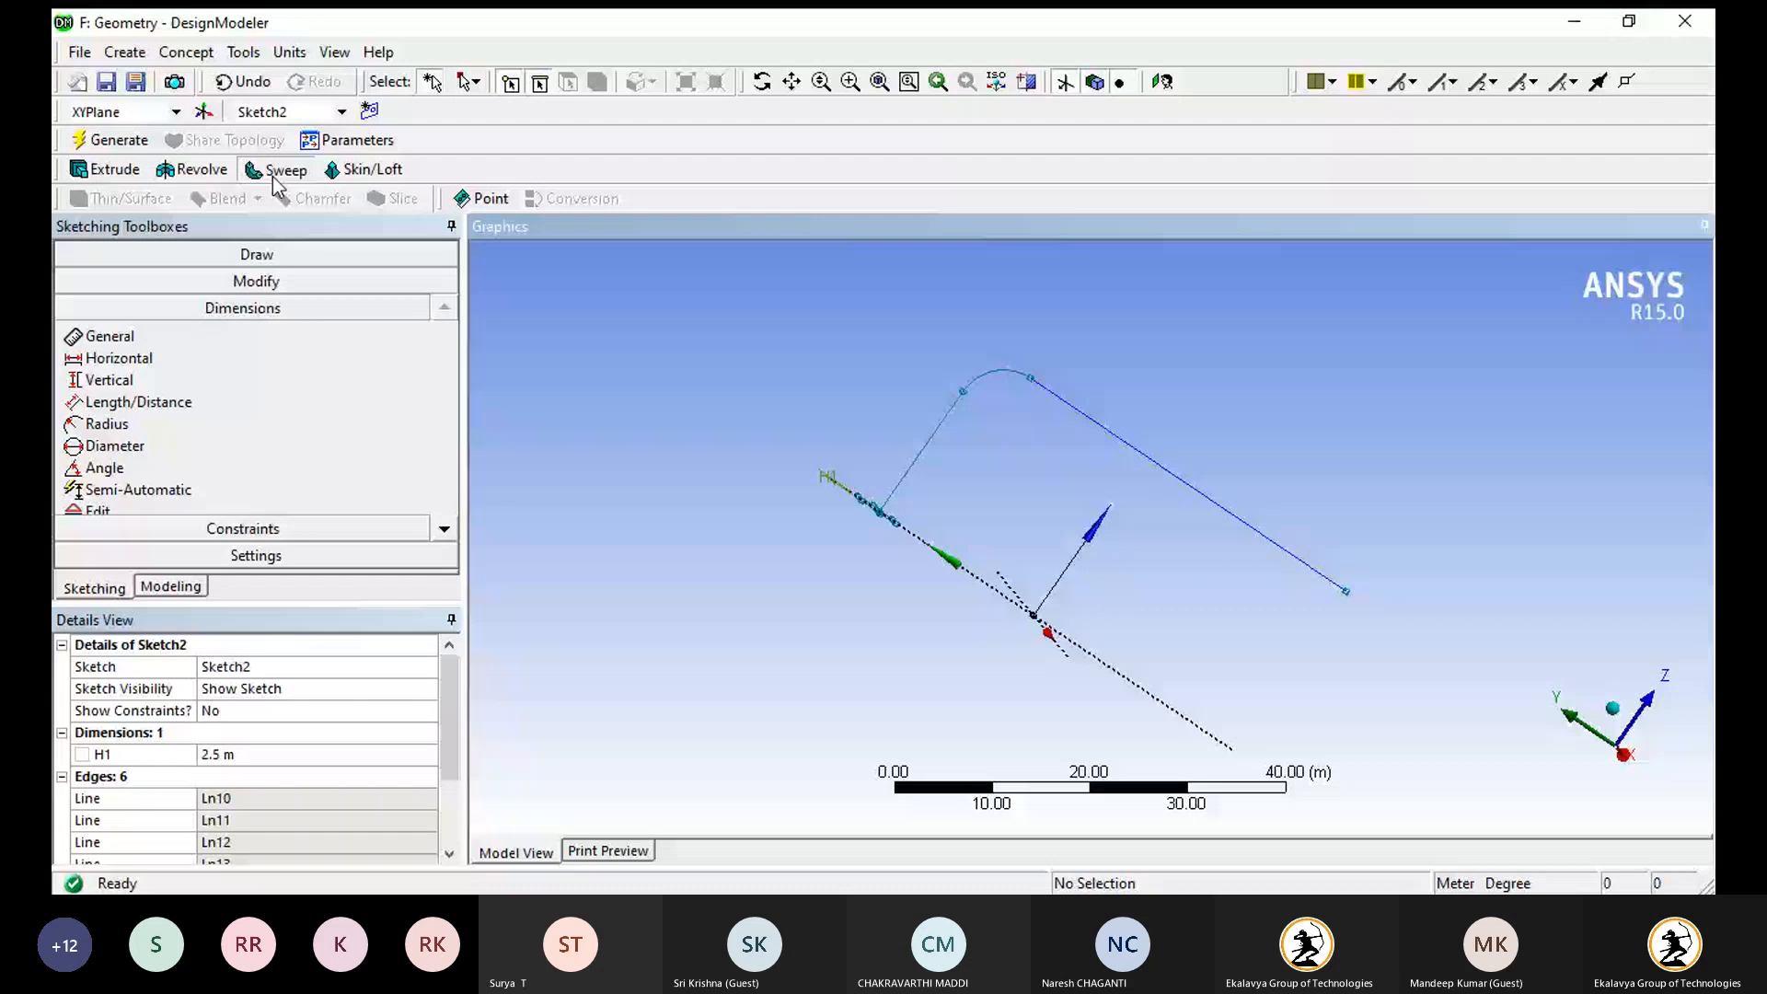
click(274, 171)
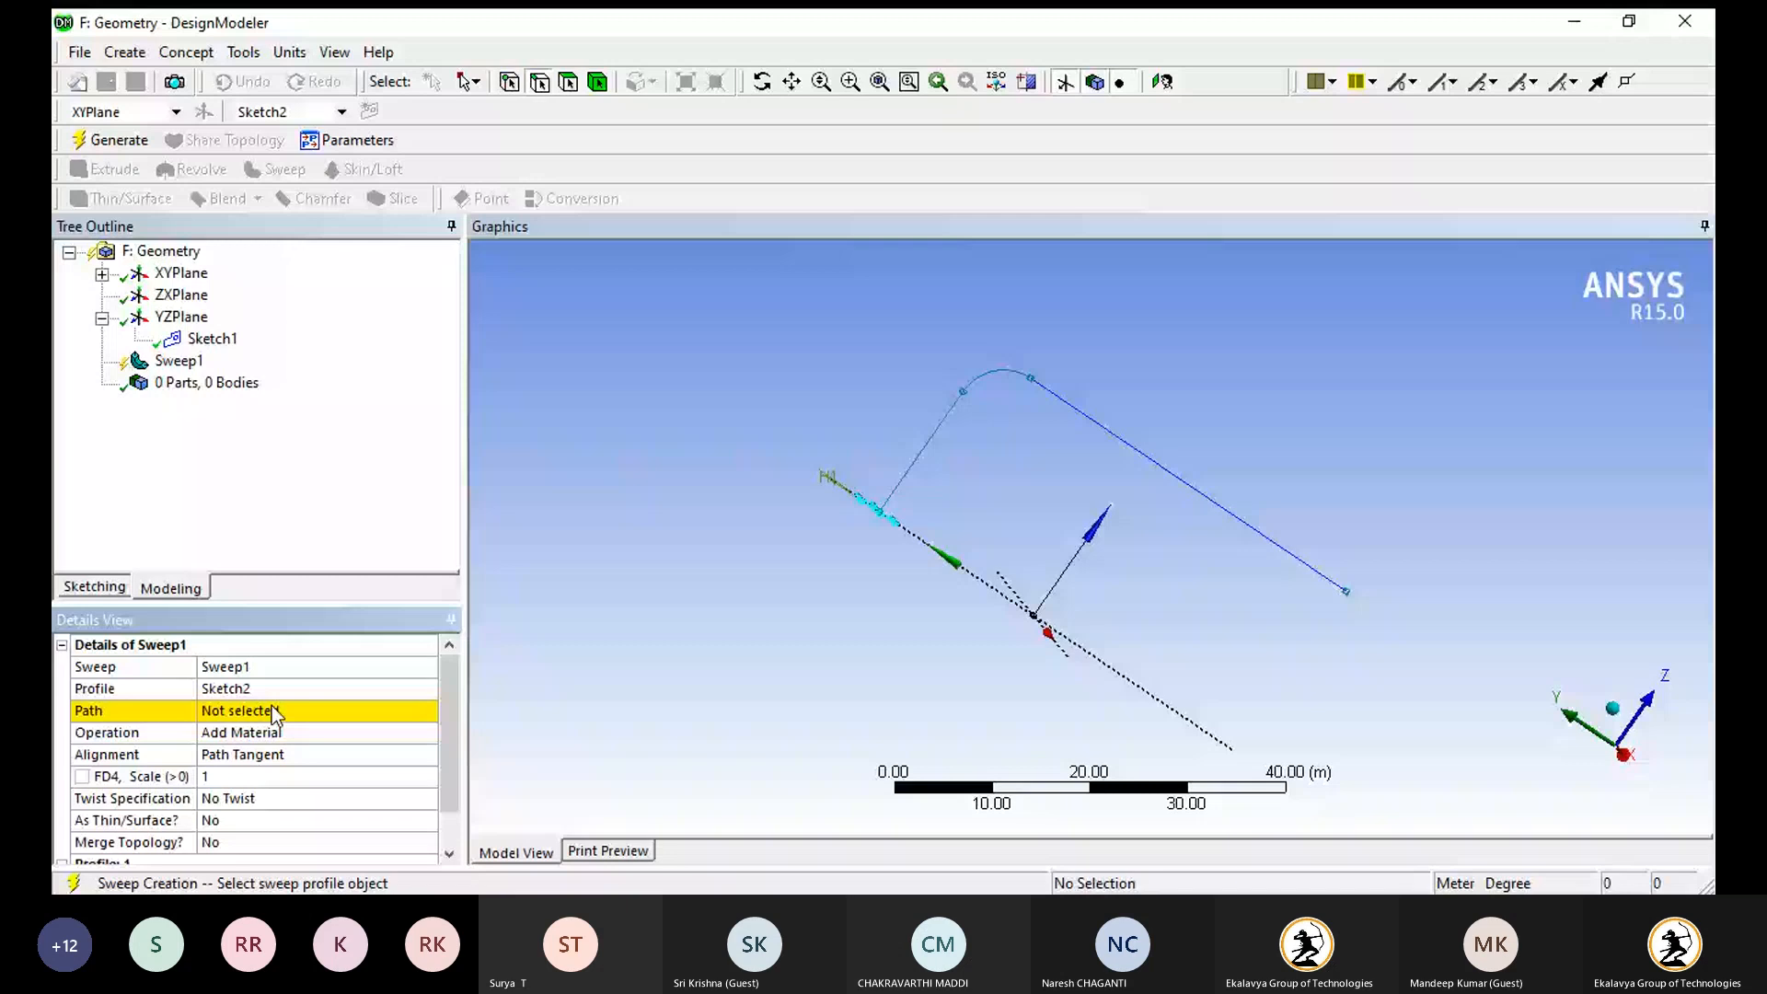
click(275, 712)
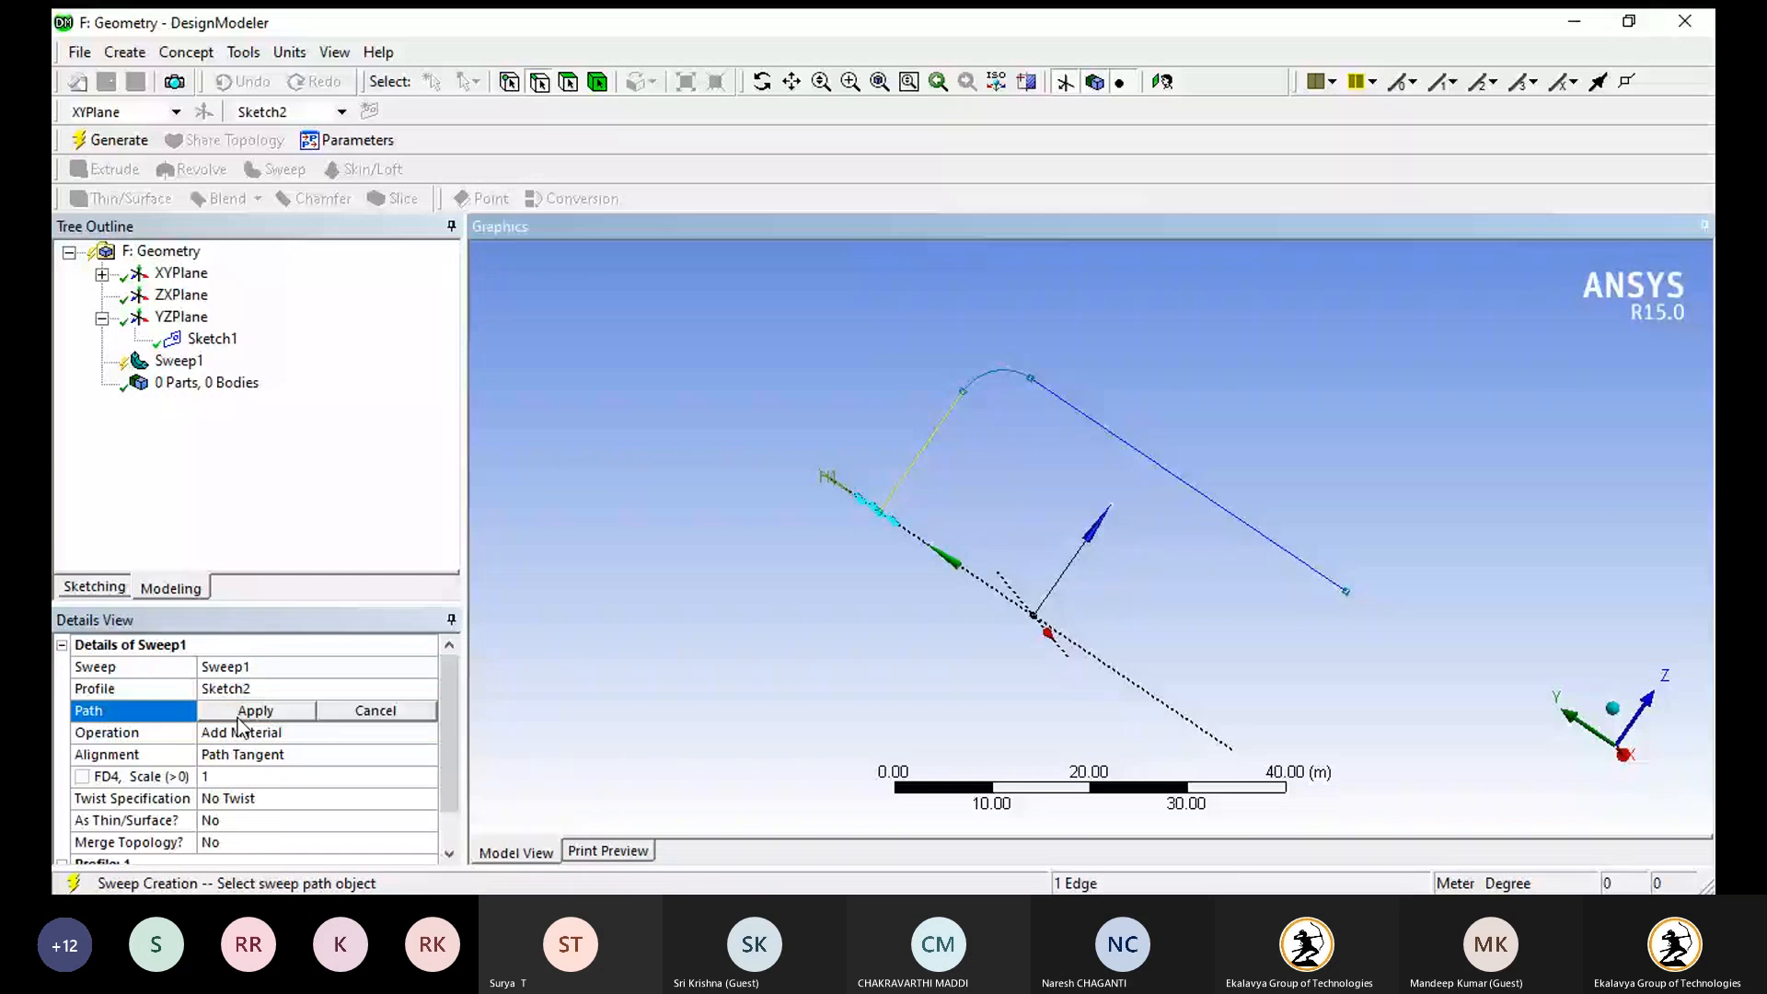
click(249, 713)
click(118, 143)
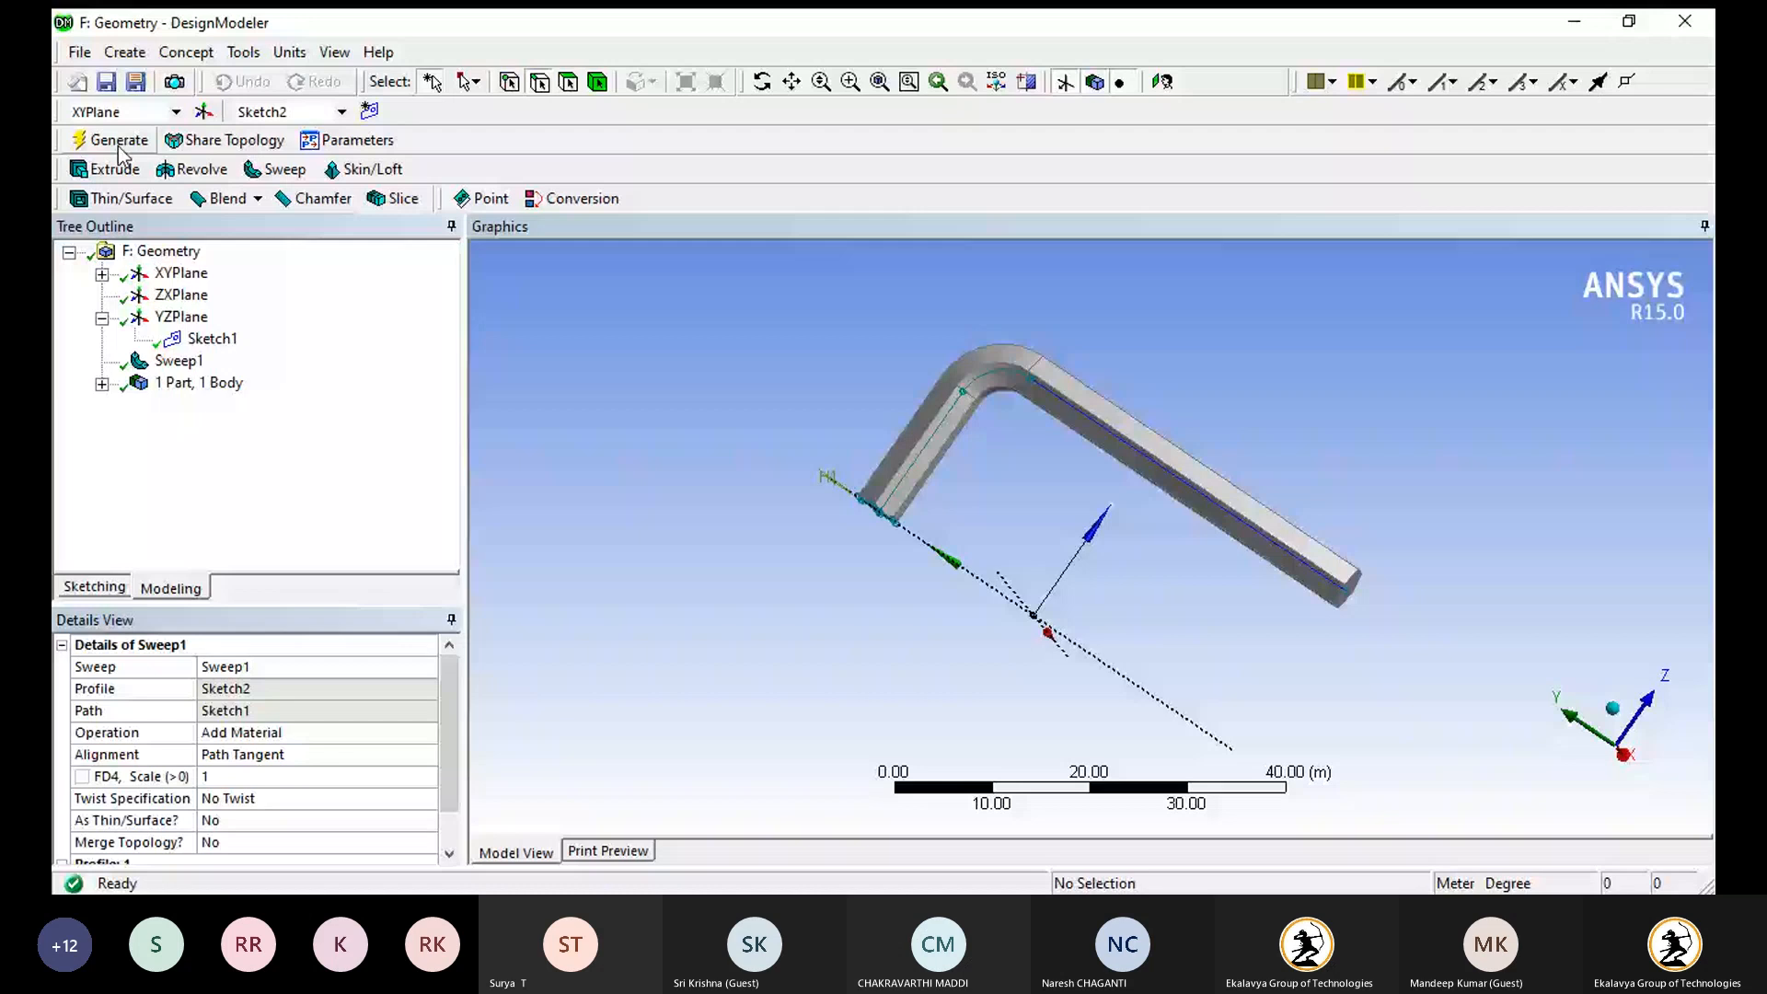
- Examine the swept hexagonal L-shaped body from several angles
middle_drag(810, 456, 543, 457)
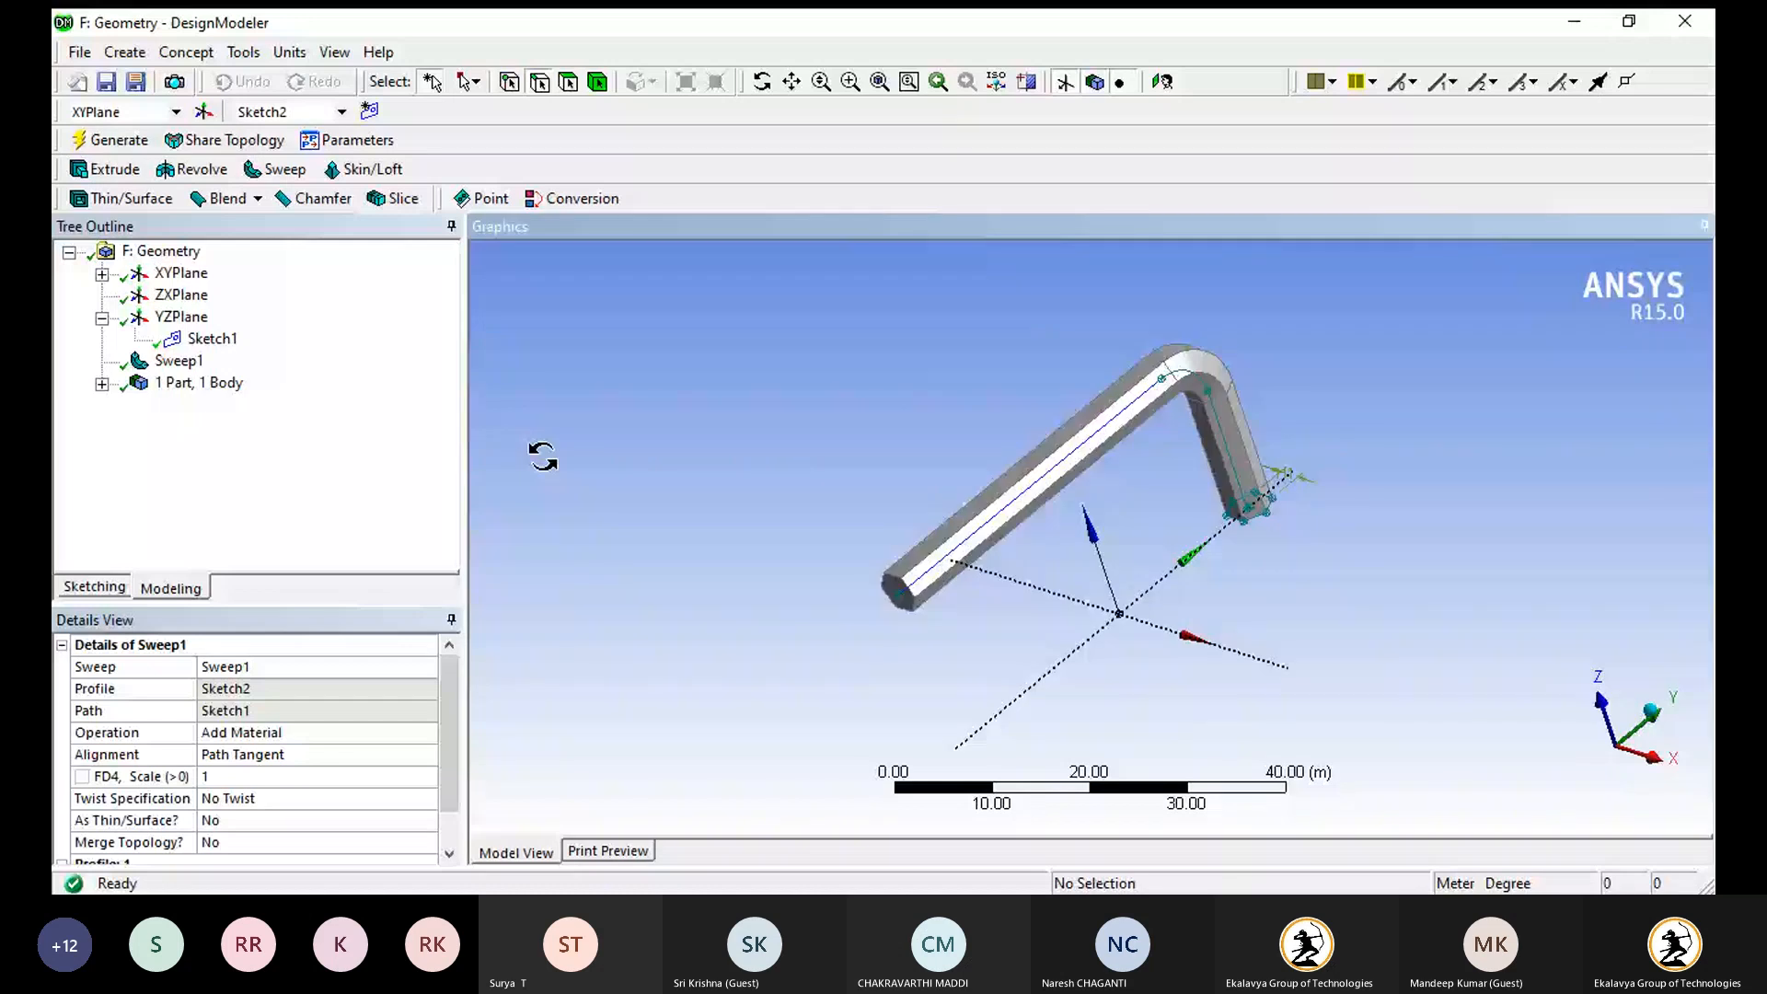
middle_drag(543, 457, 905, 515)
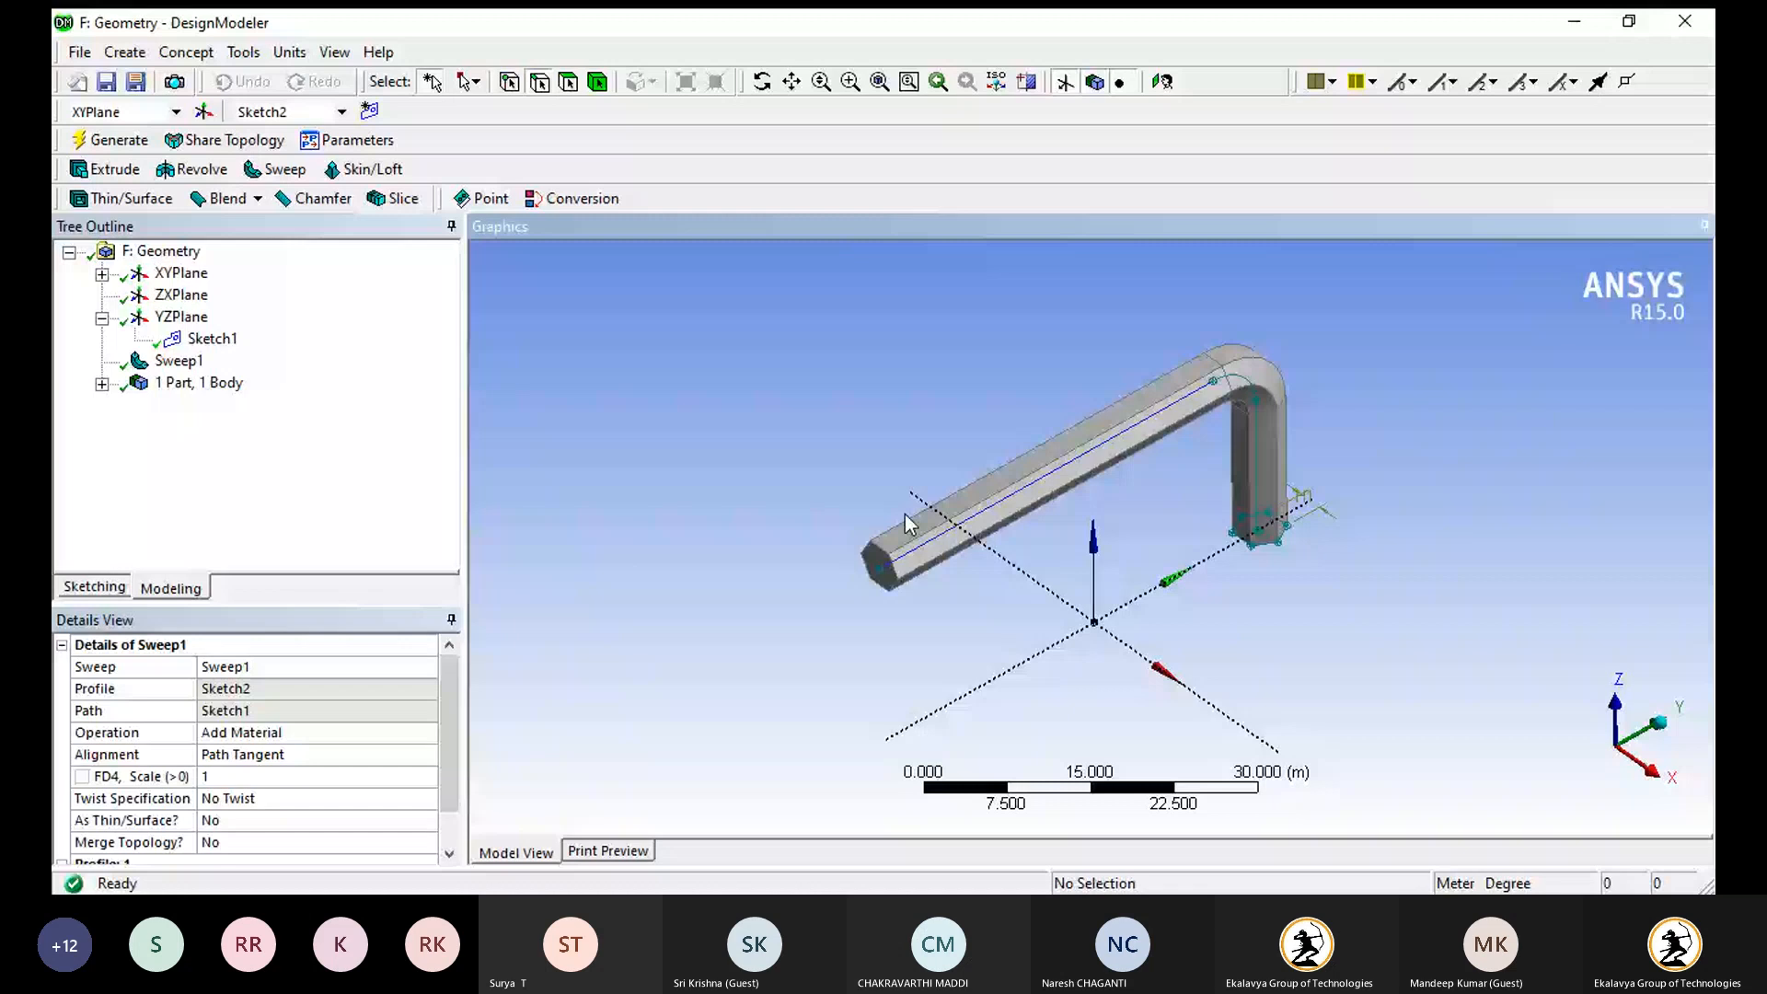
scroll(904, 513, up, 2)
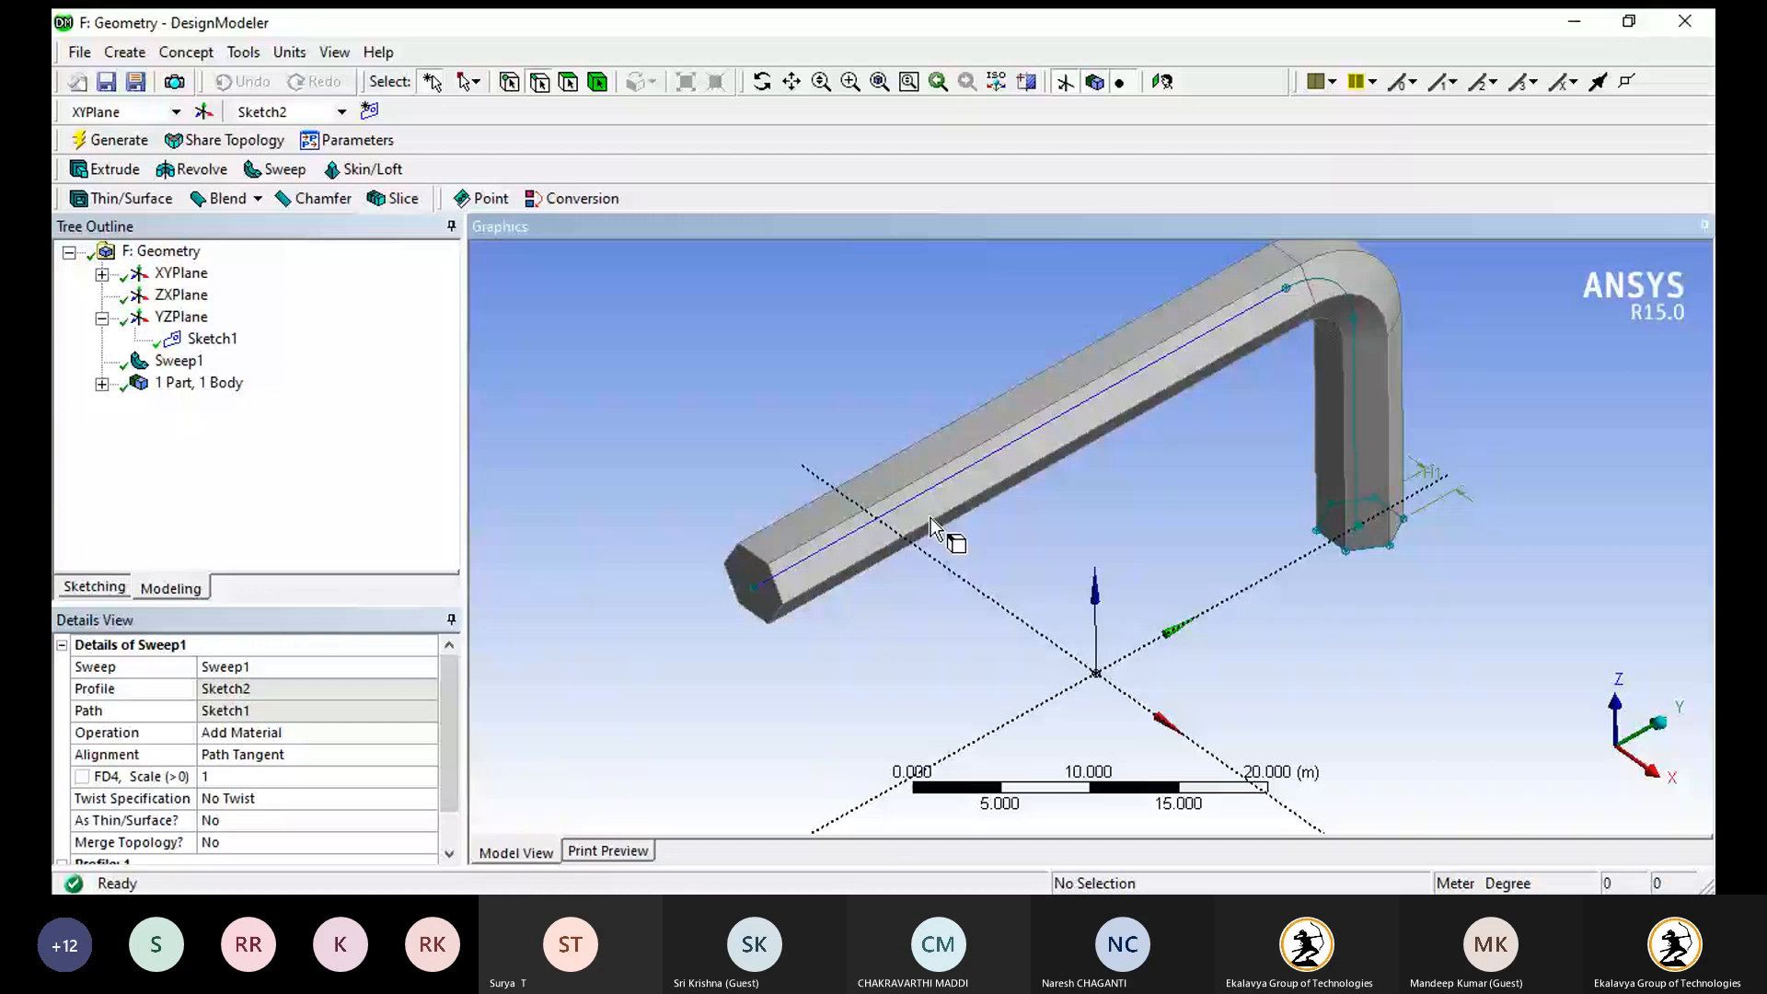
scroll(930, 518, down, 1)
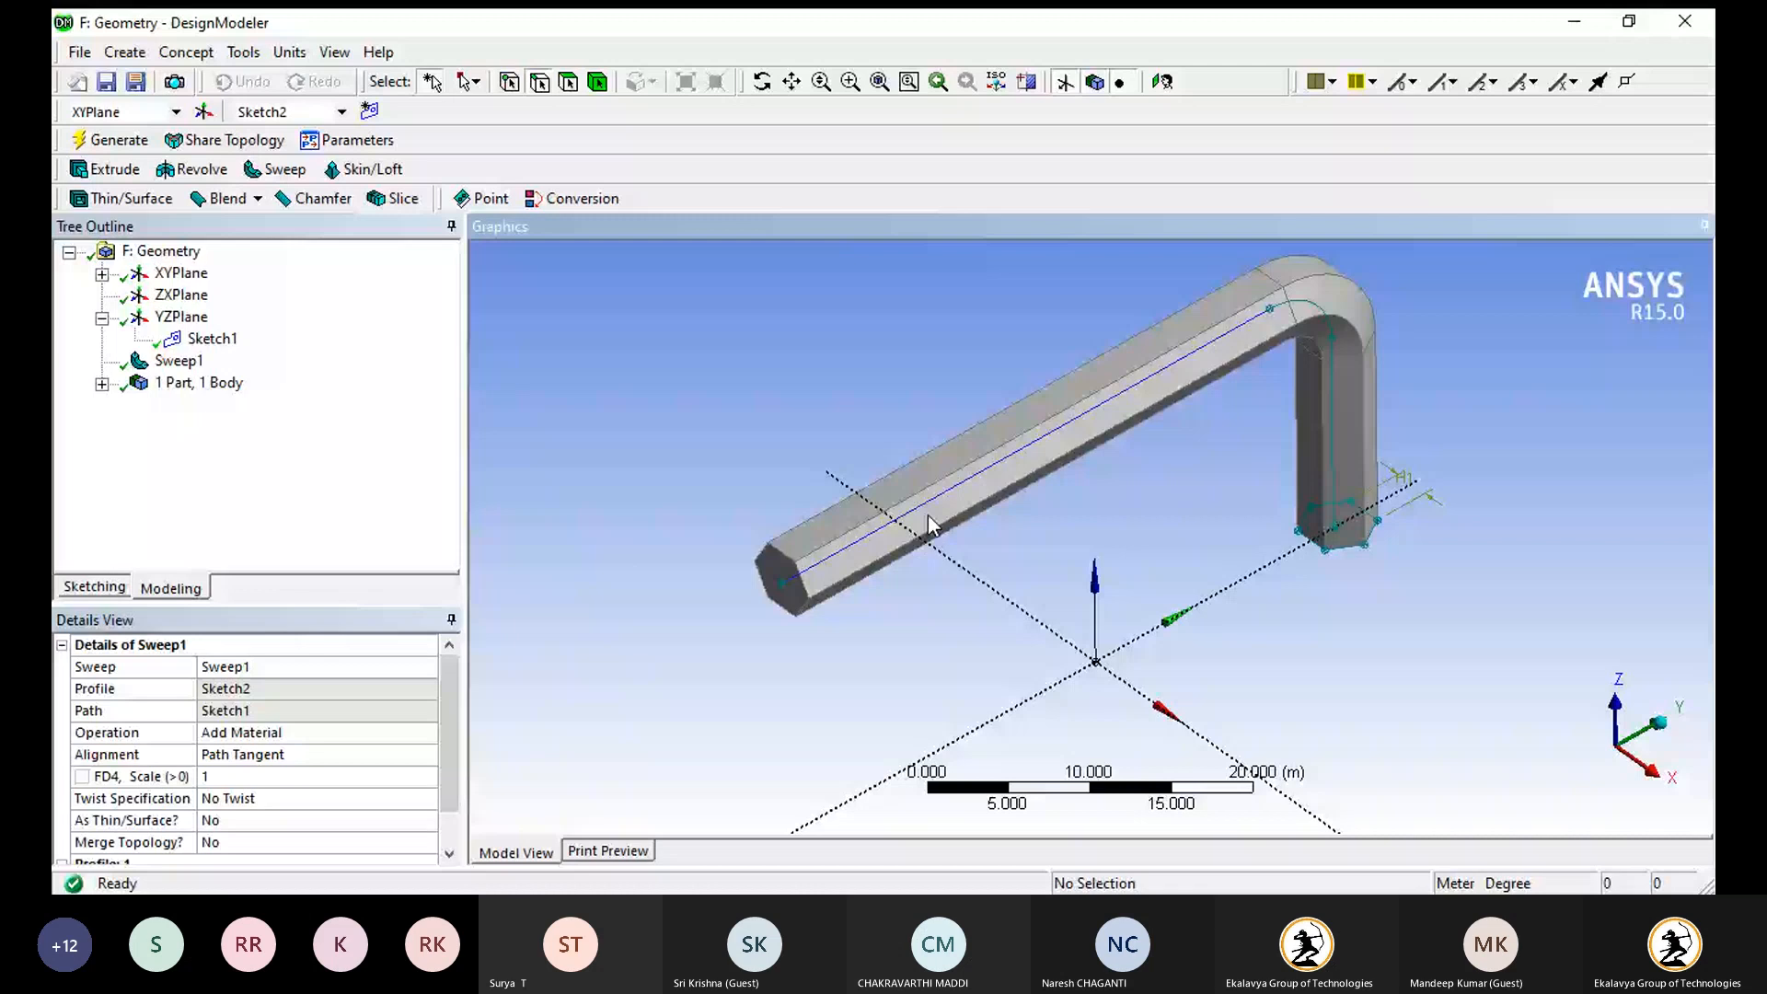
key(alt+Tab)
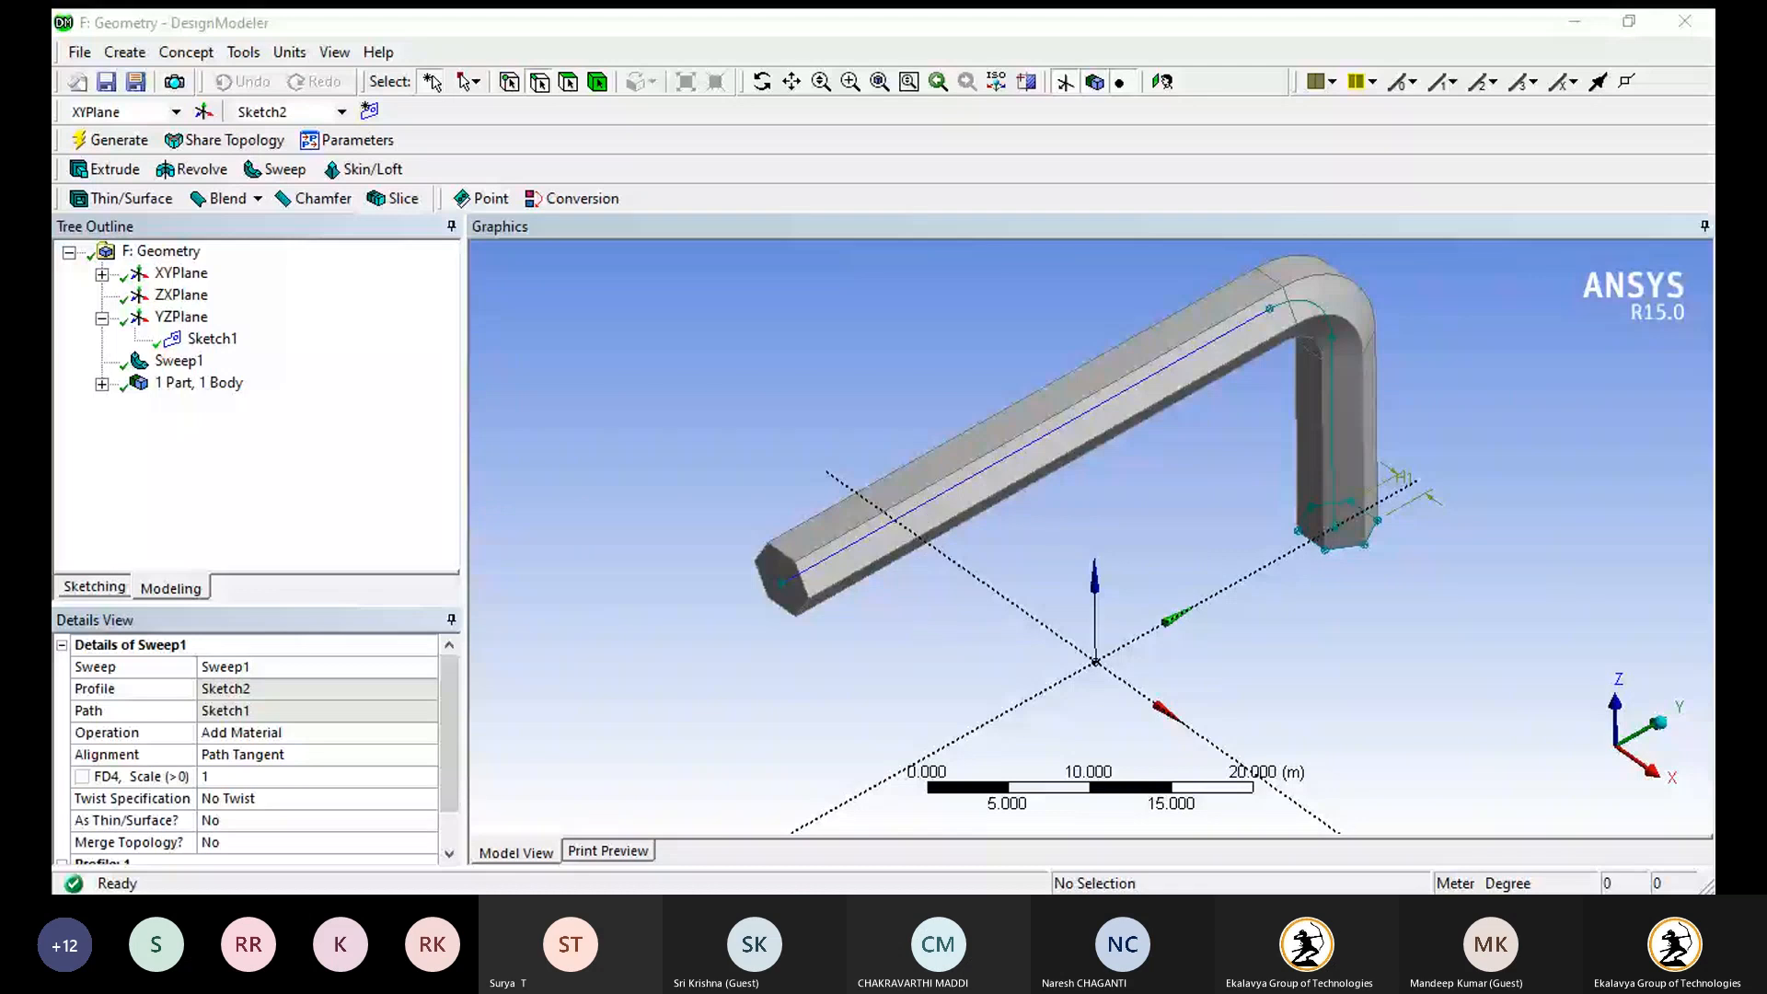
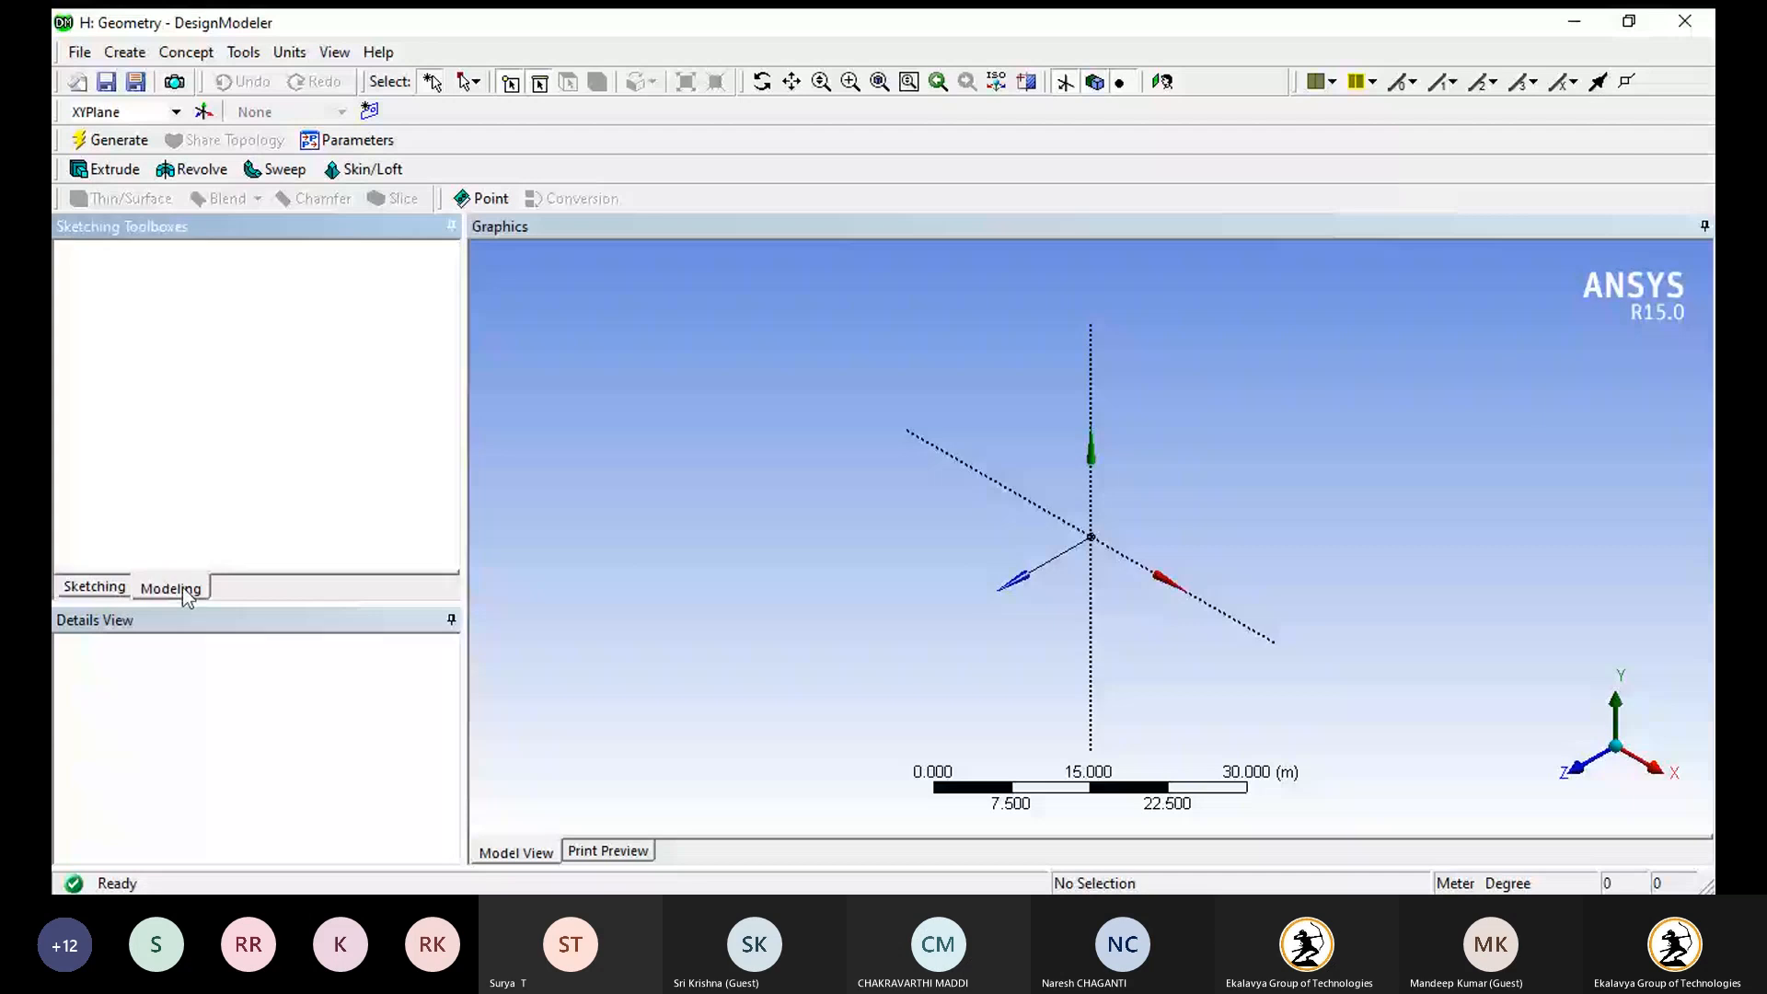
- Sketch a circle with a radius of about 7.6 m on the XY plane, centred on the origin
click(162, 296)
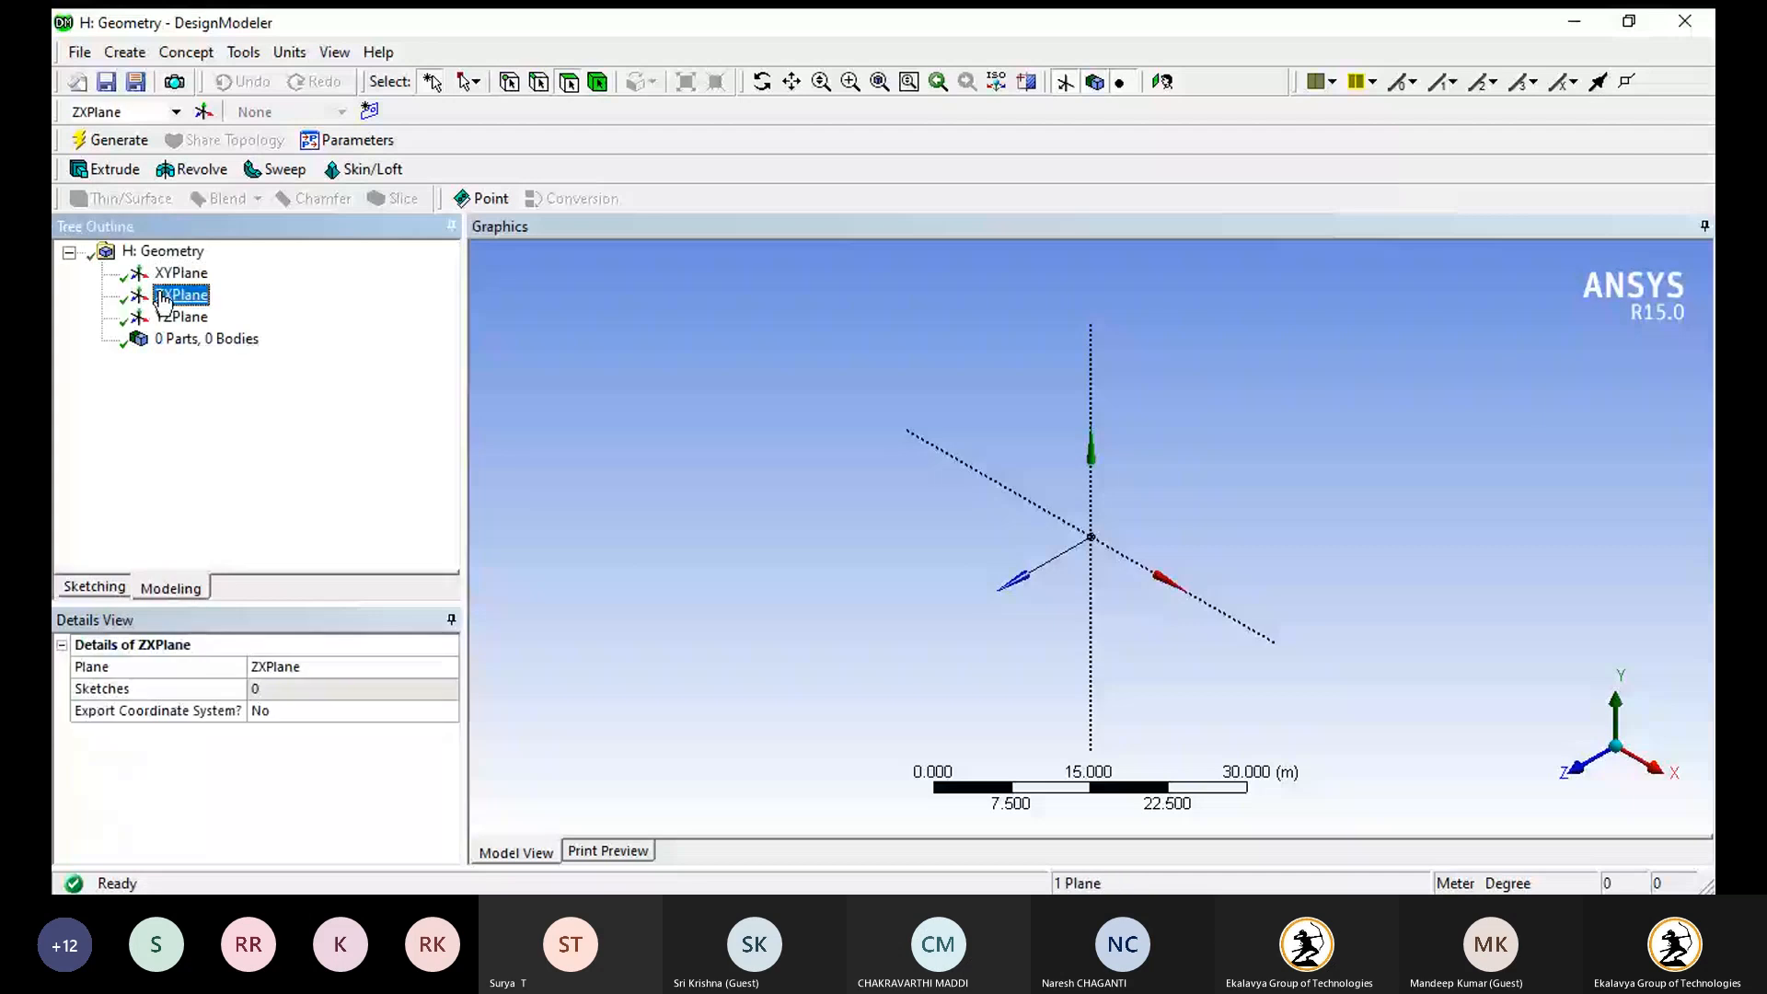
click(180, 272)
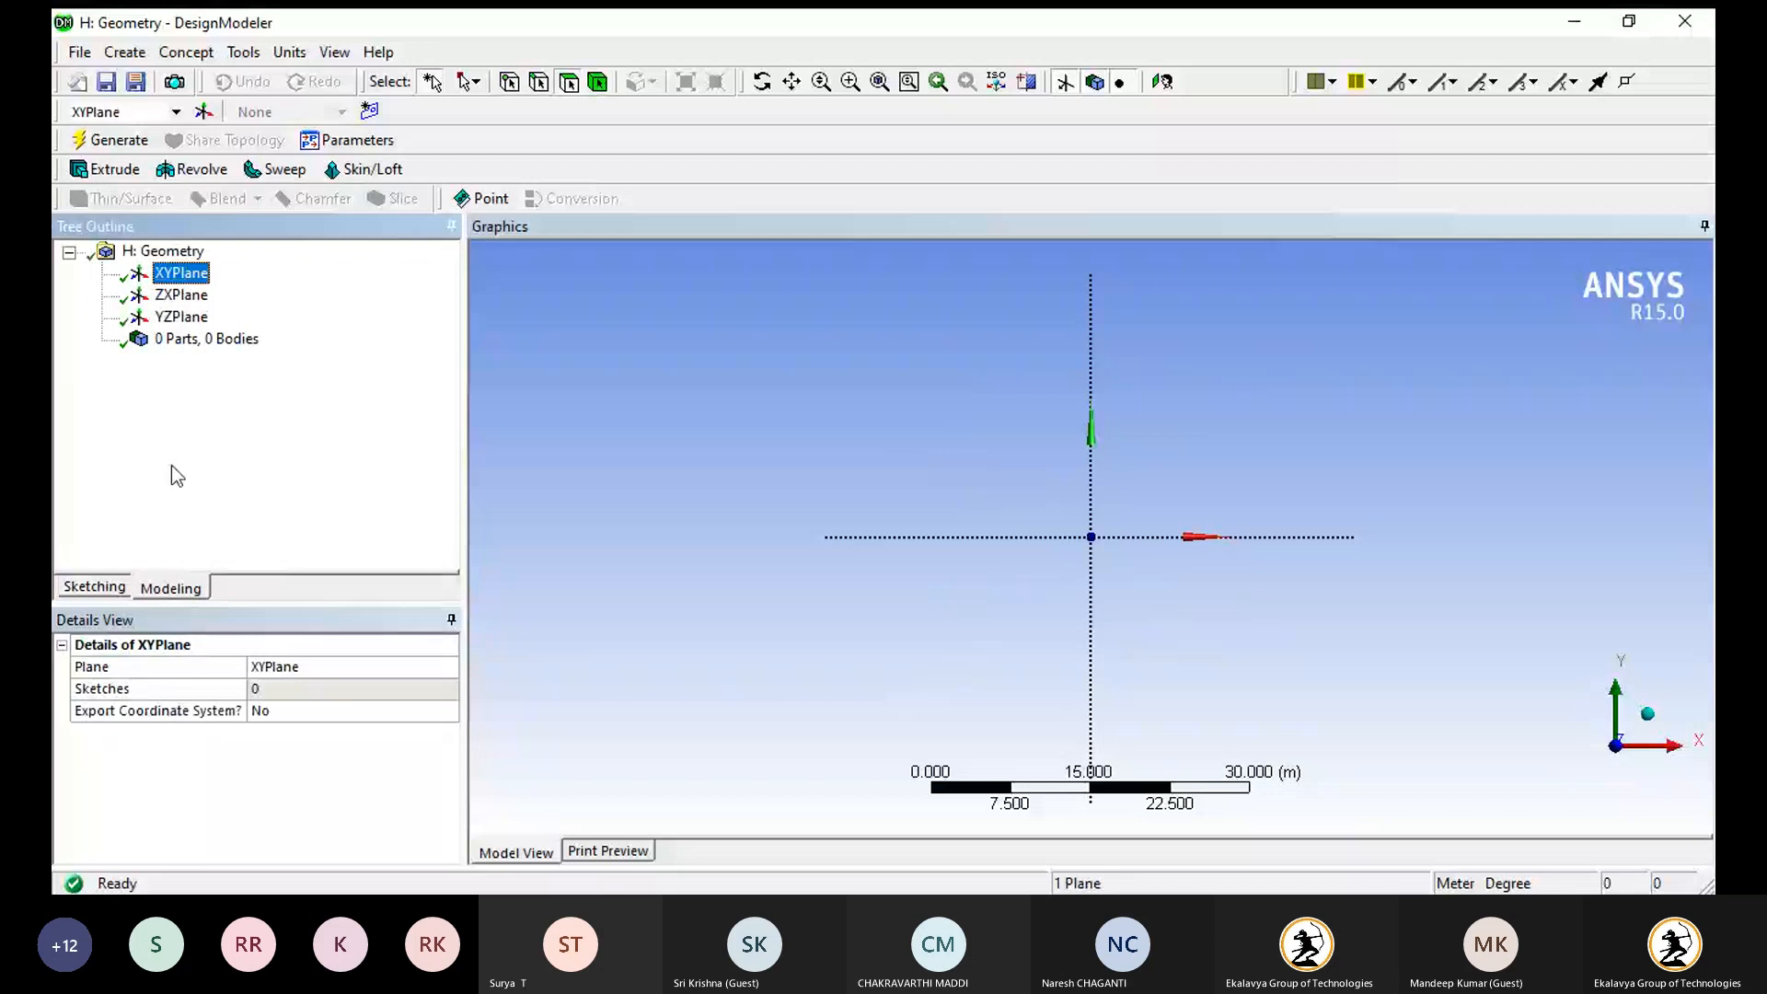
click(94, 587)
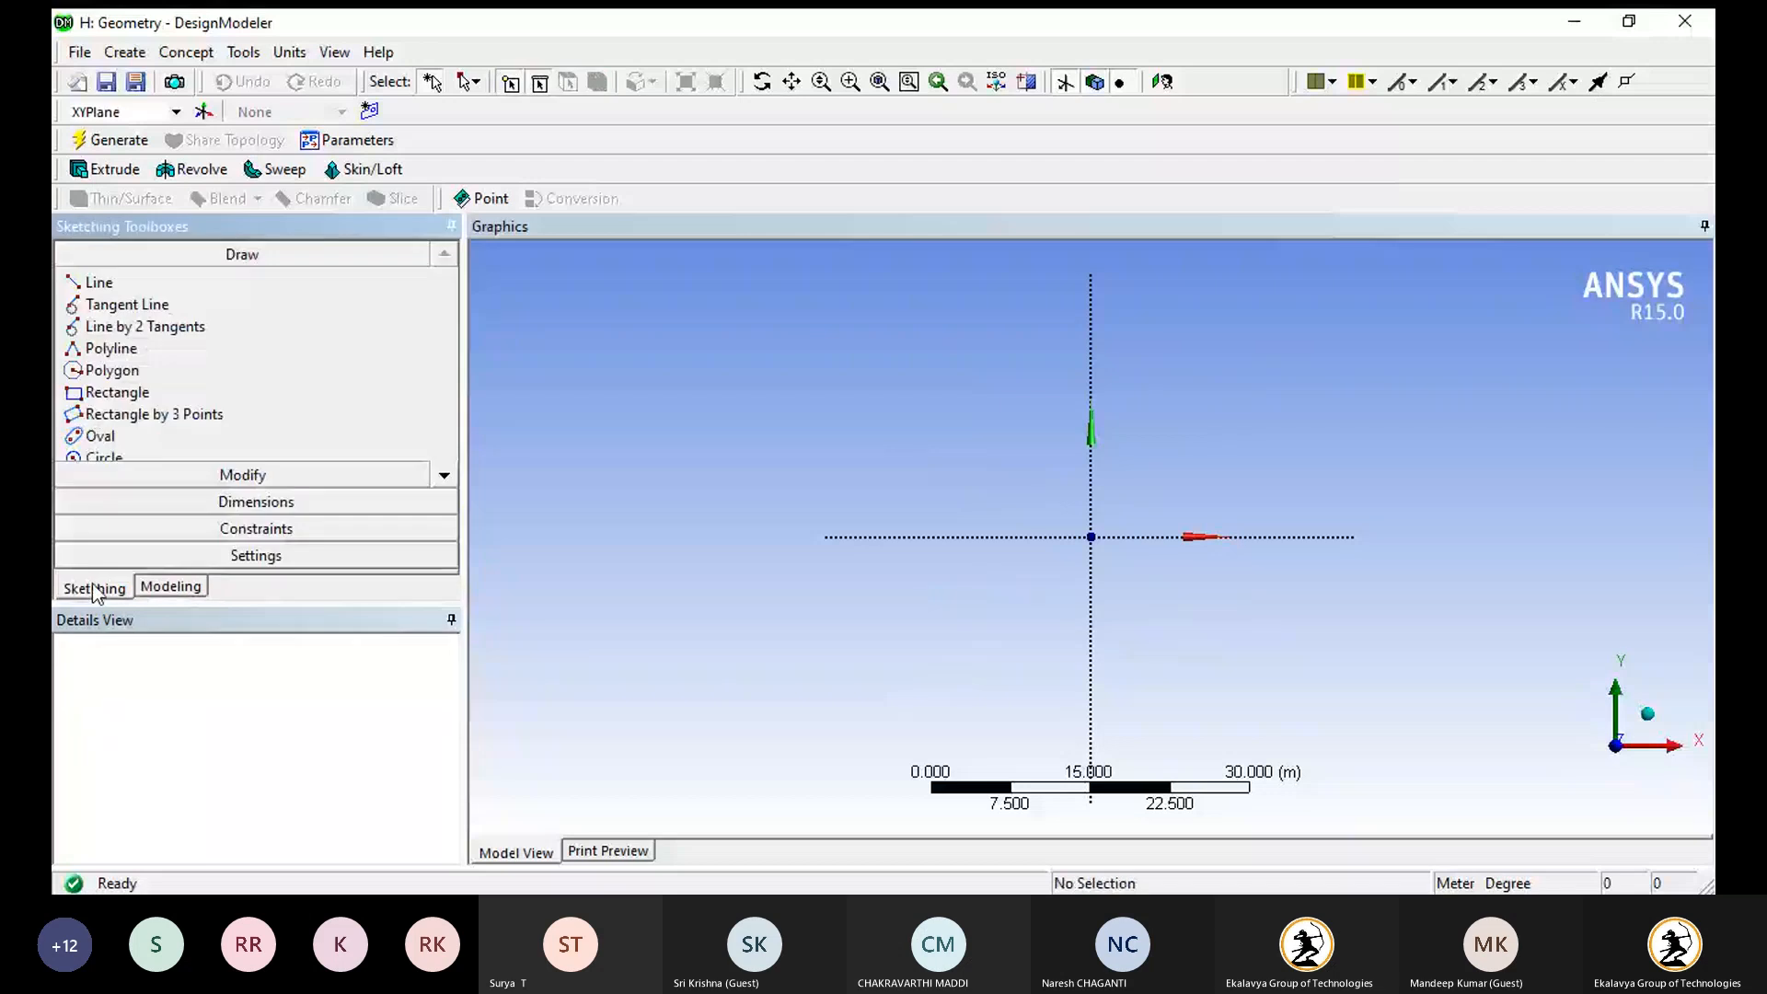
click(443, 475)
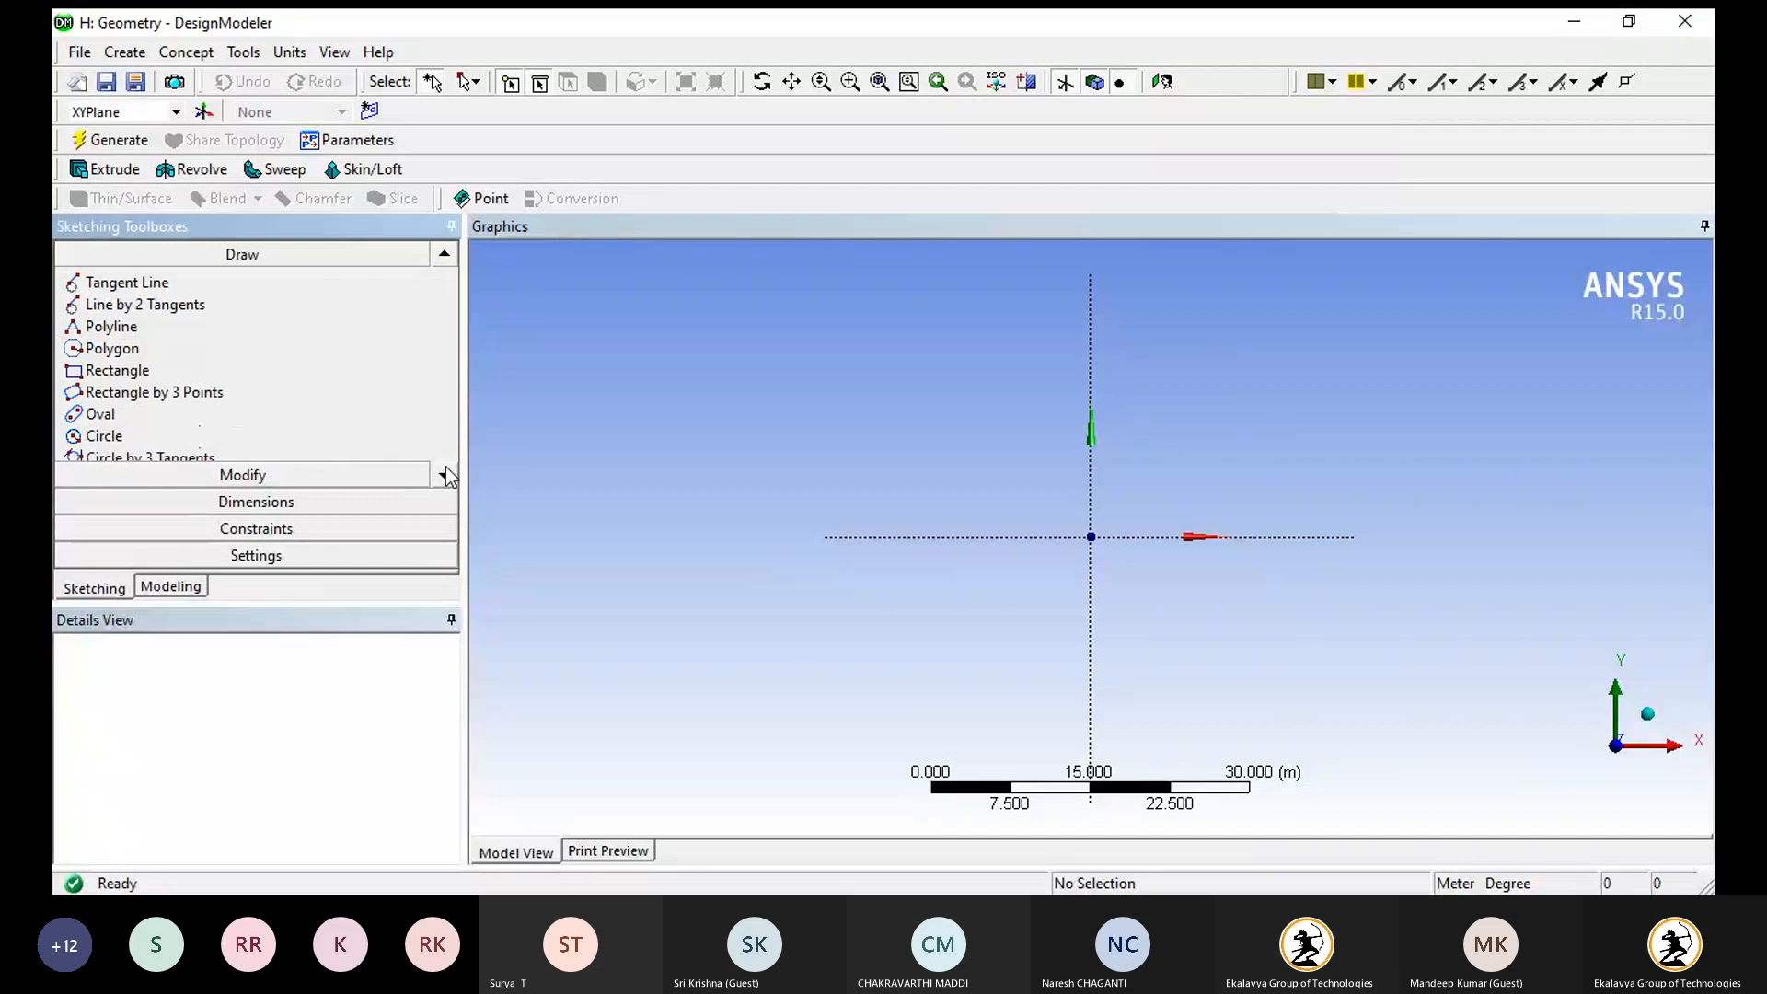
click(92, 439)
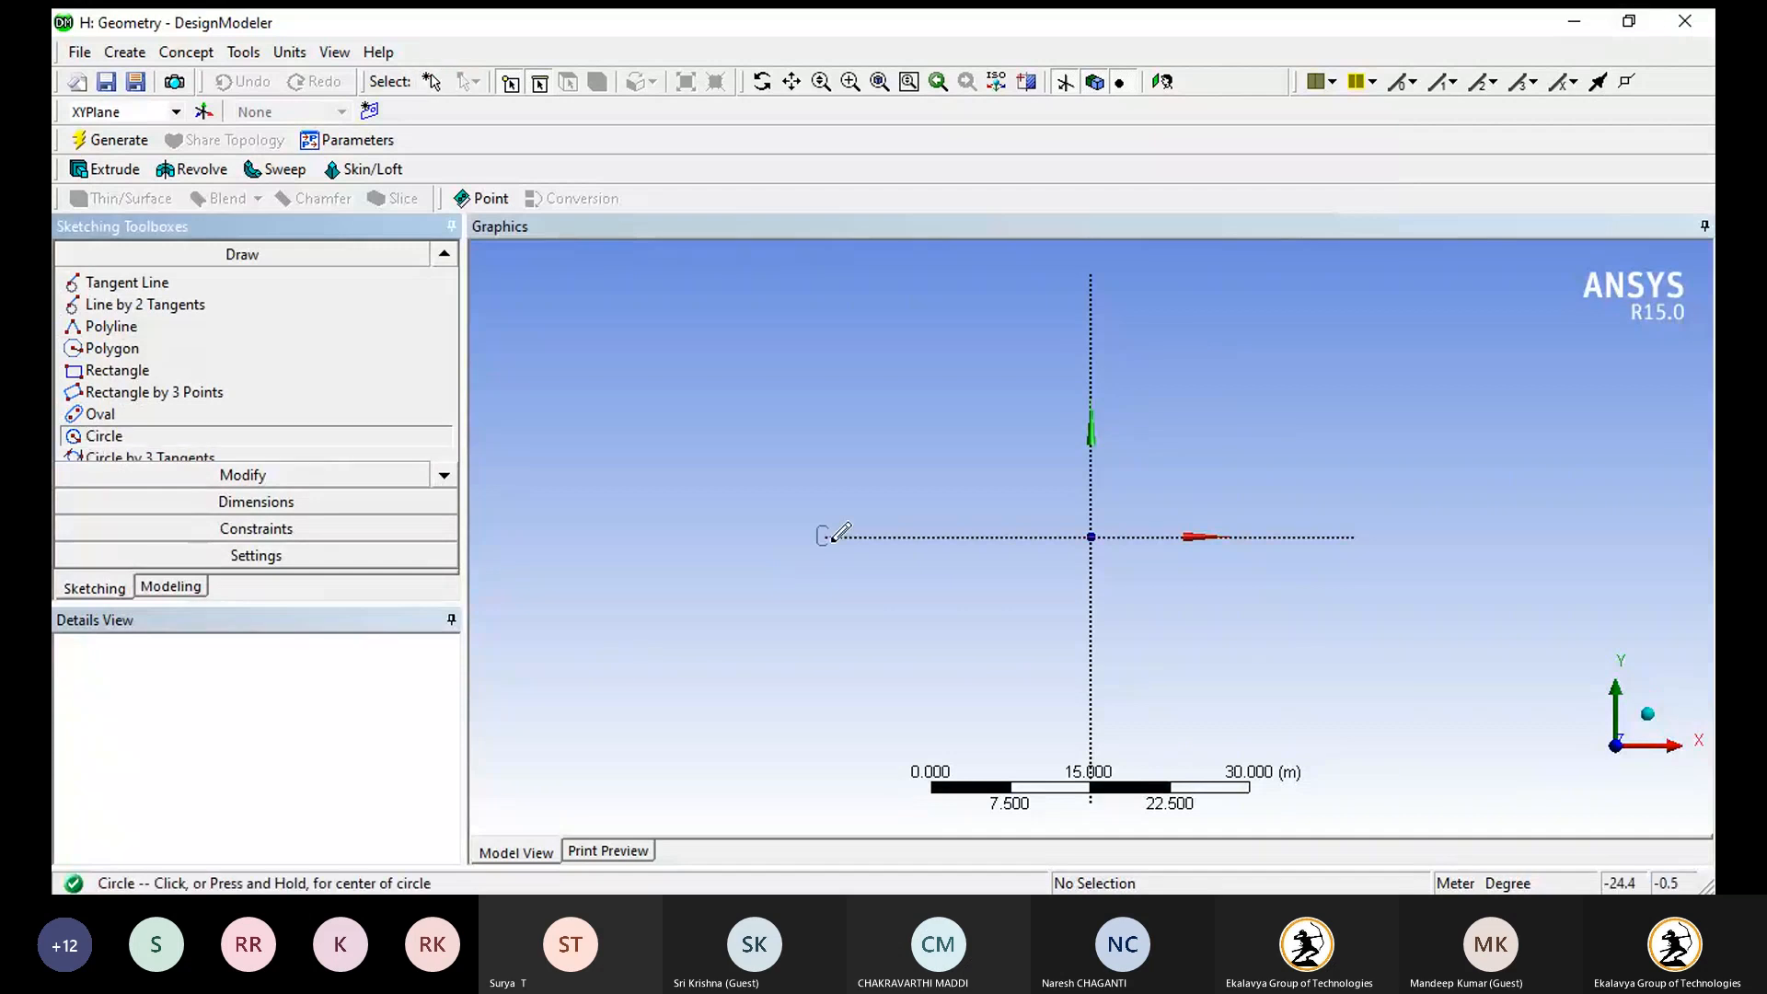
click(1090, 537)
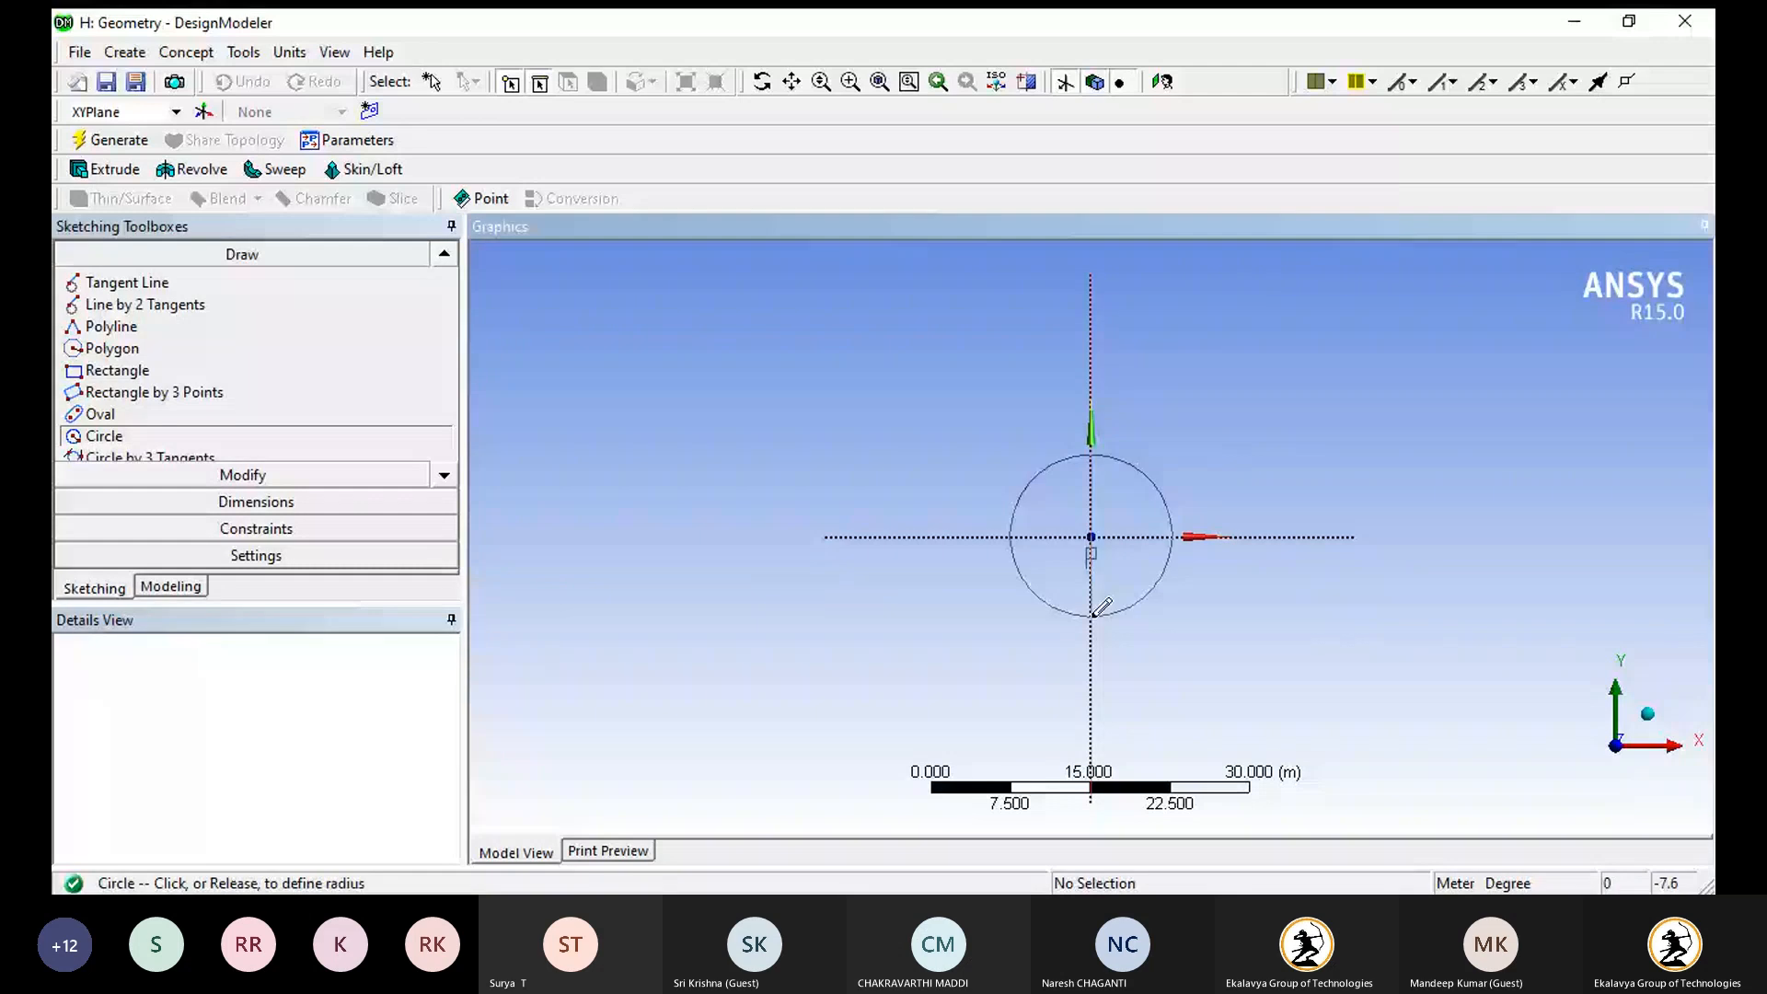
click(1101, 607)
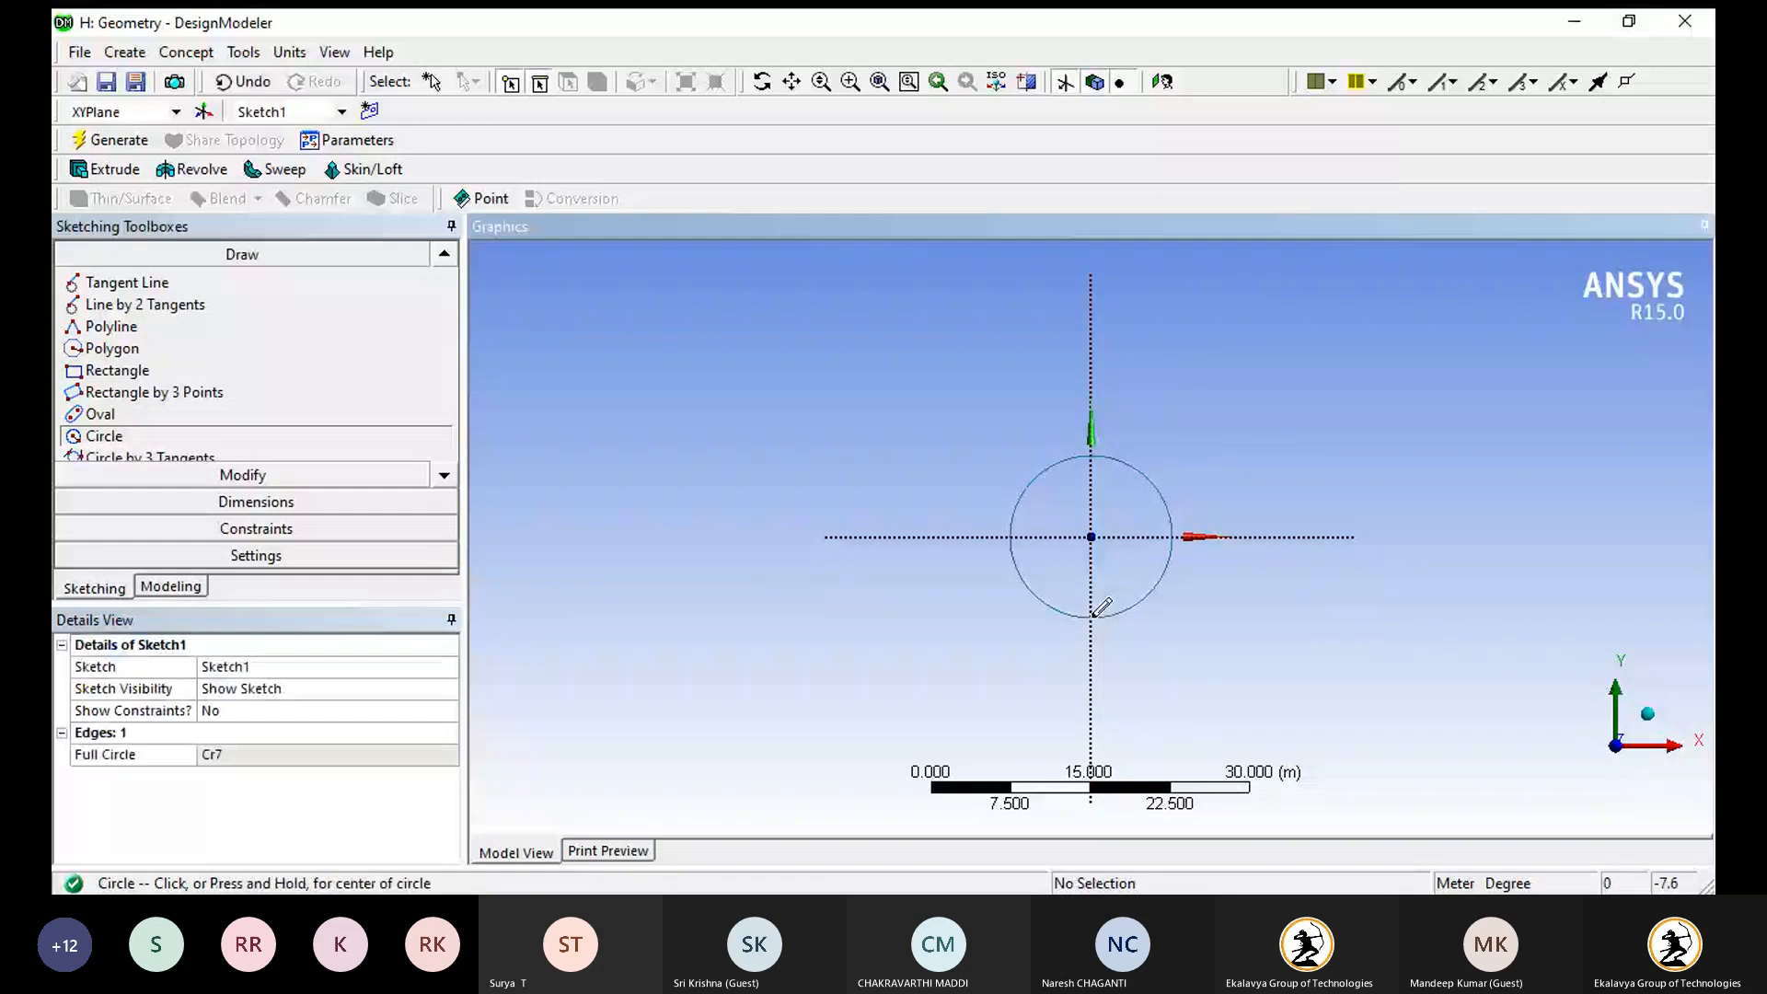
key(Escape)
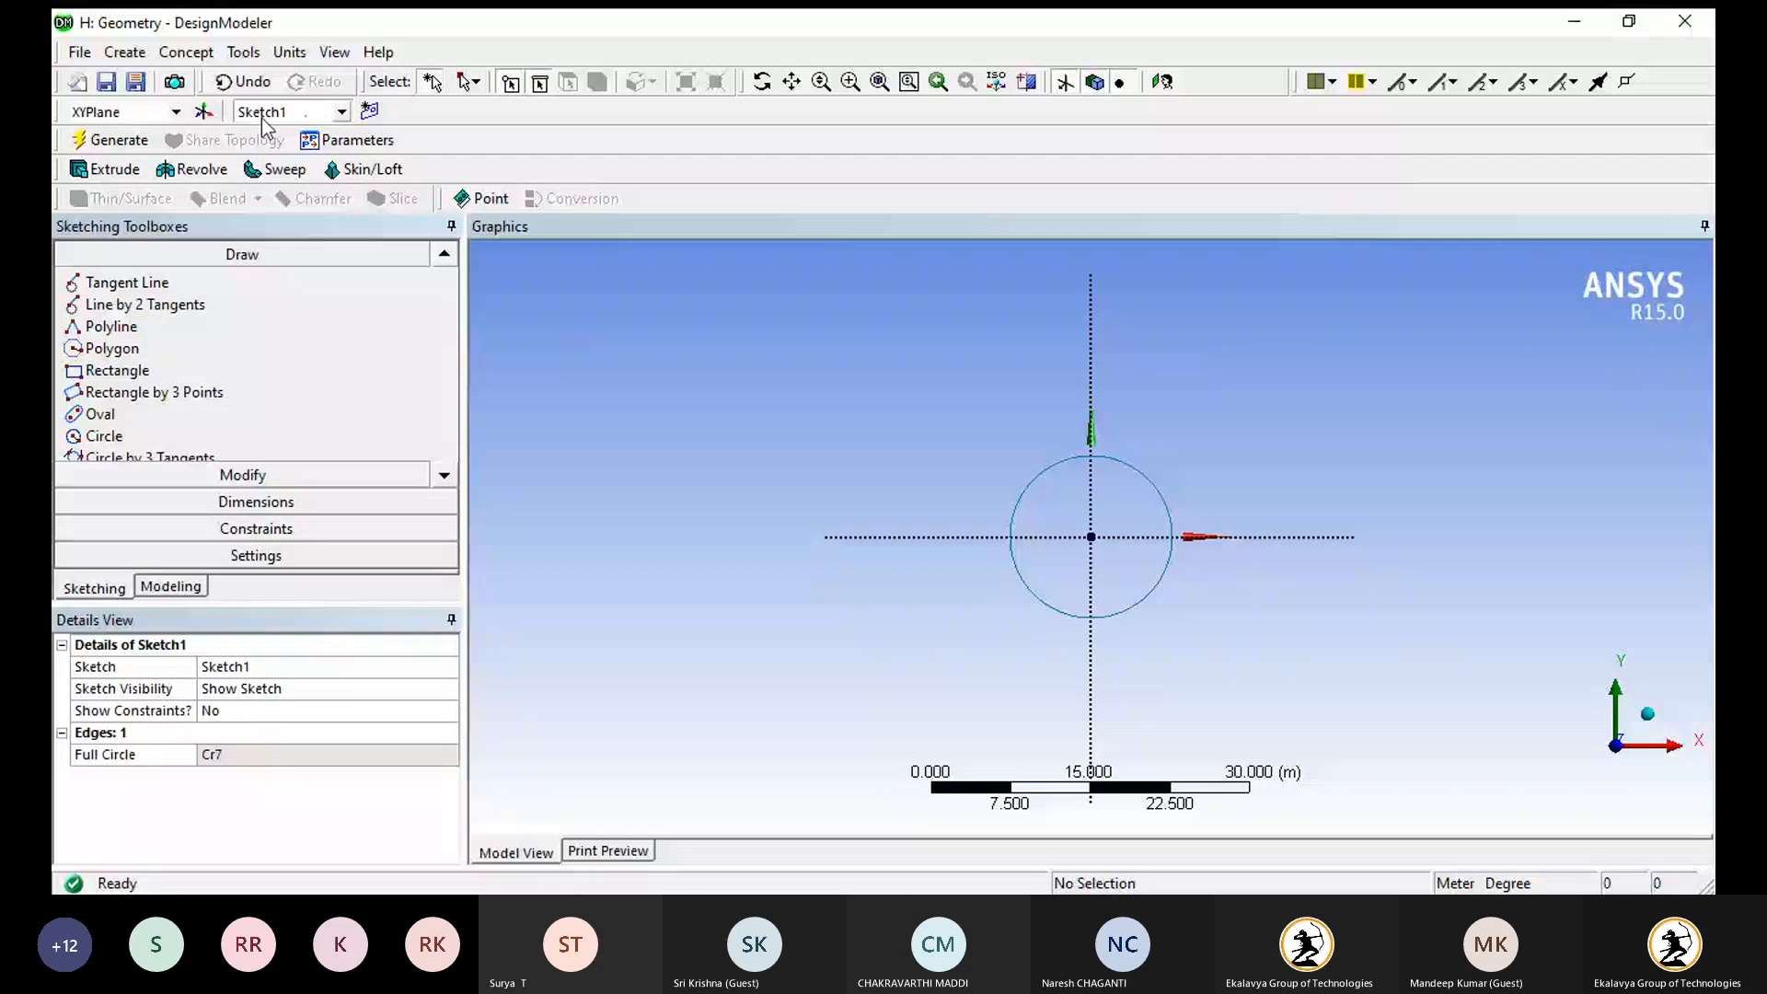
- Create and generate a new plane based on the XY plane, without any transform
click(202, 113)
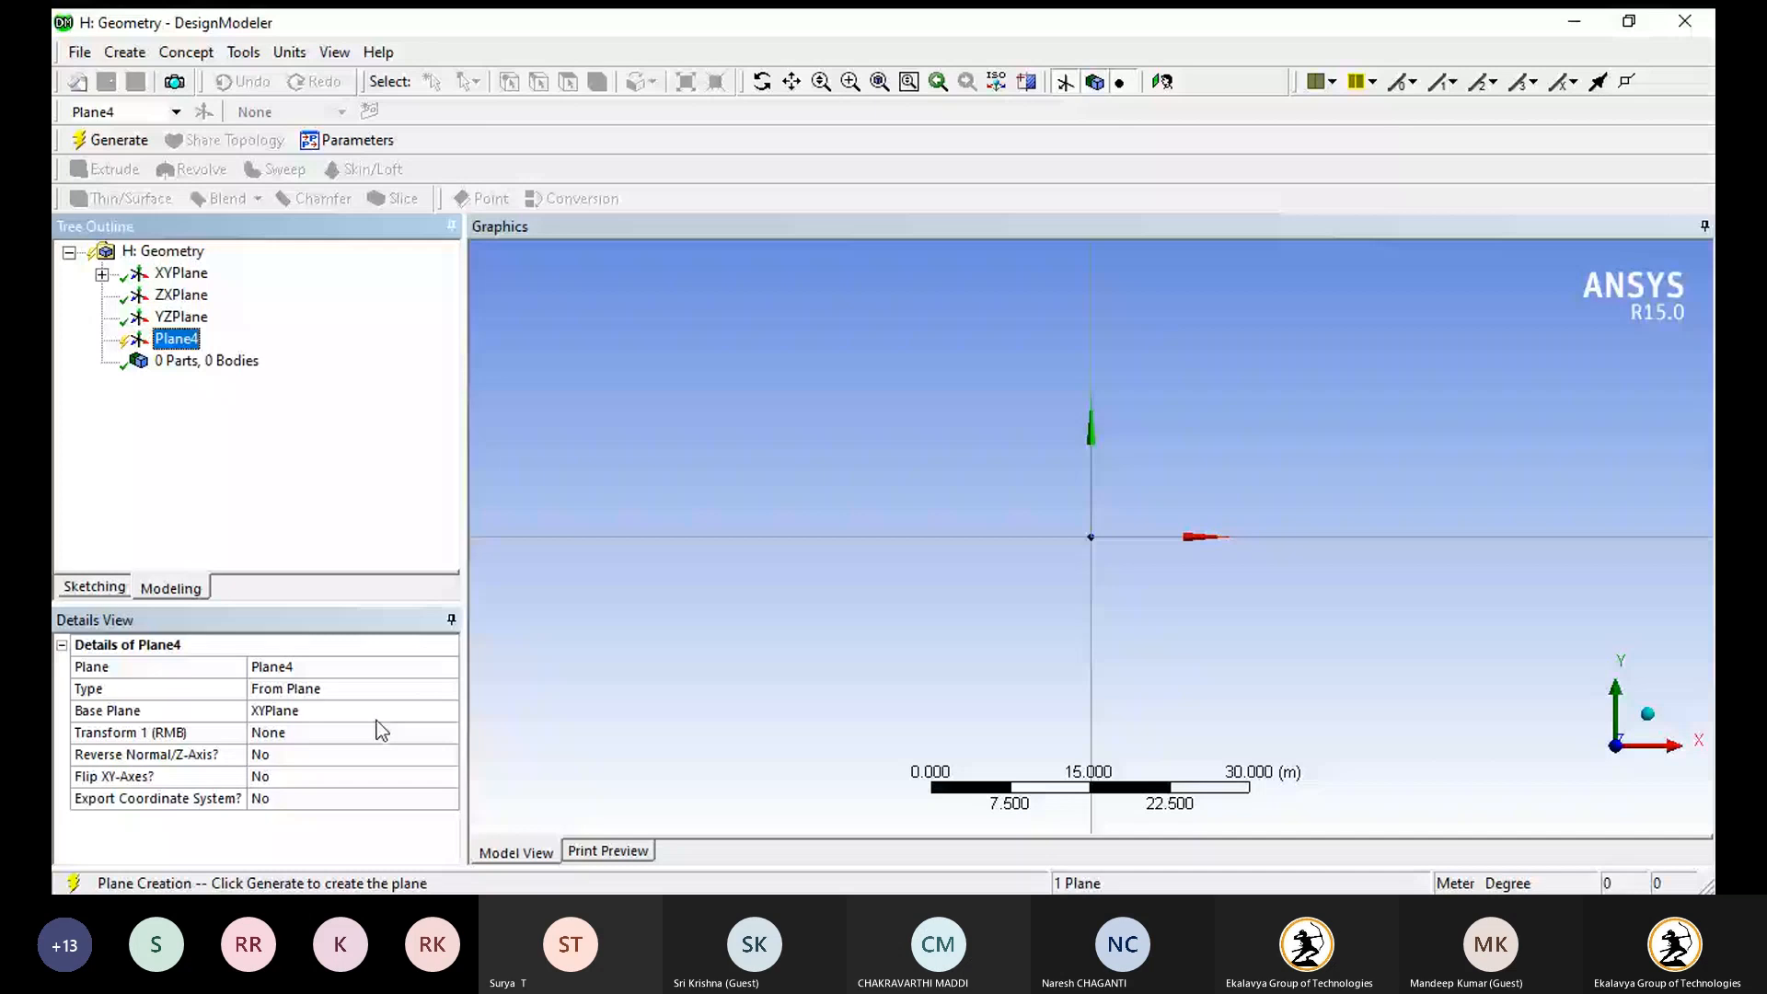
click(123, 139)
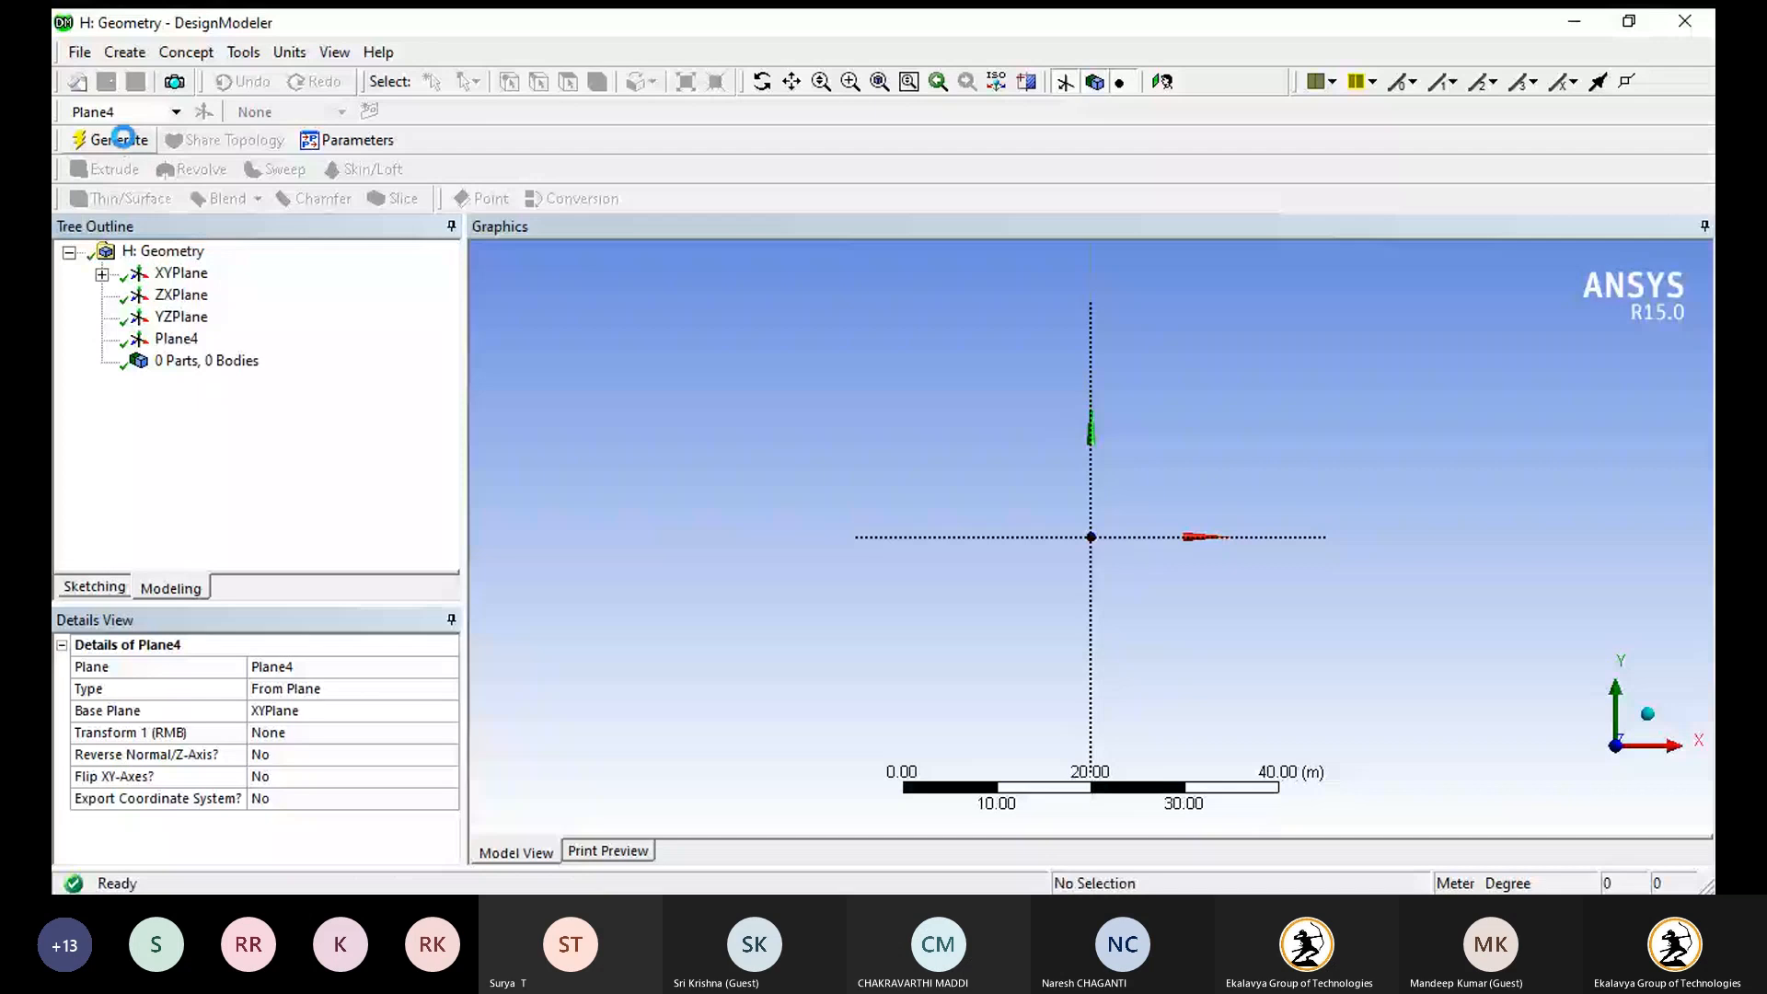
click(123, 139)
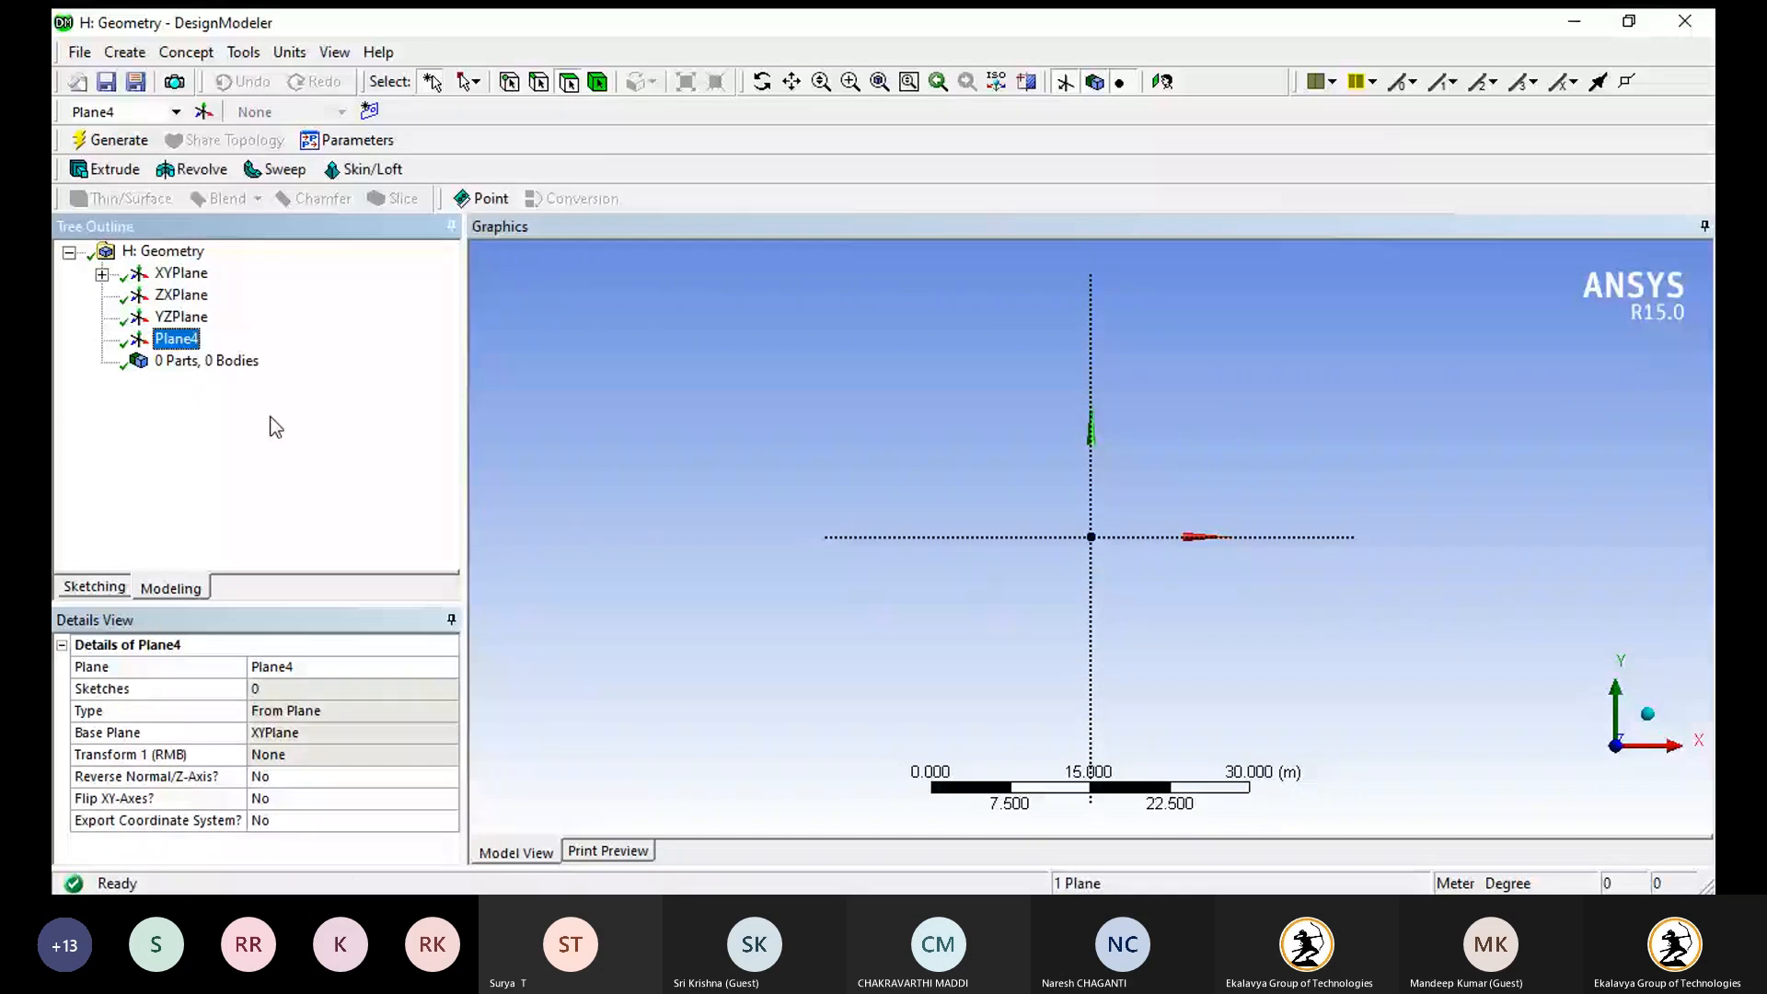
- Sketch a larger circle on the new plane, centred on the origin
click(96, 586)
click(104, 436)
click(1090, 537)
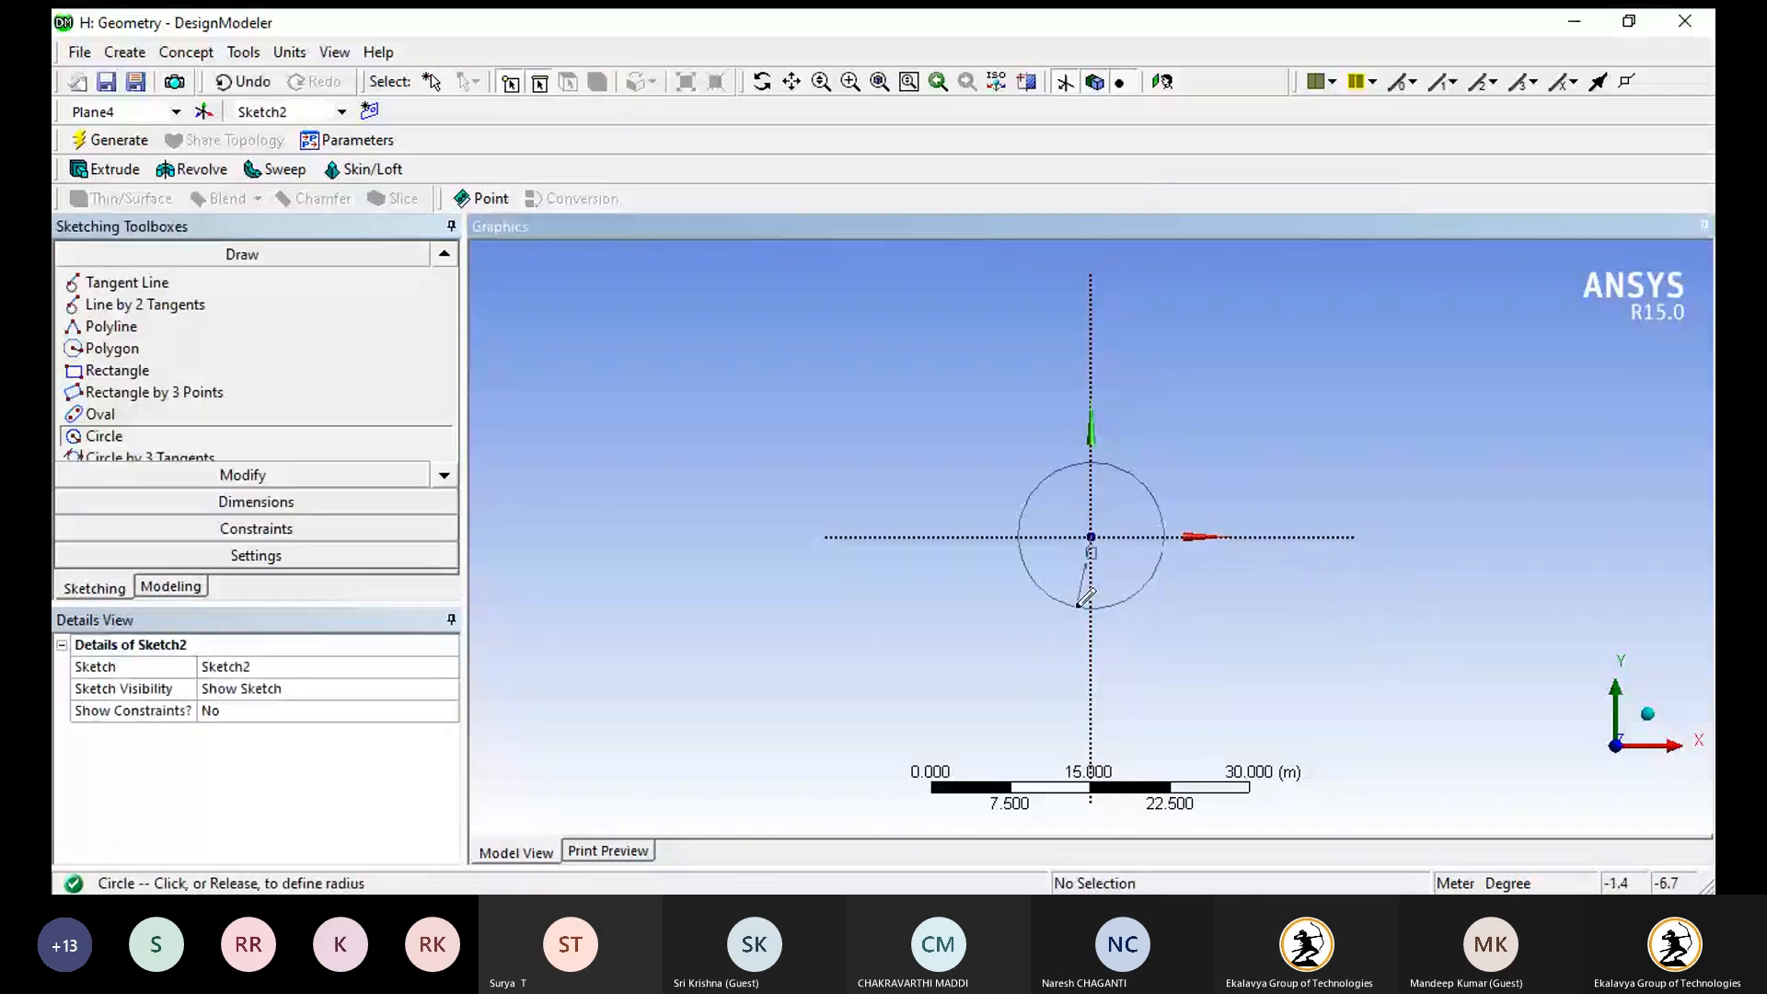
click(1052, 705)
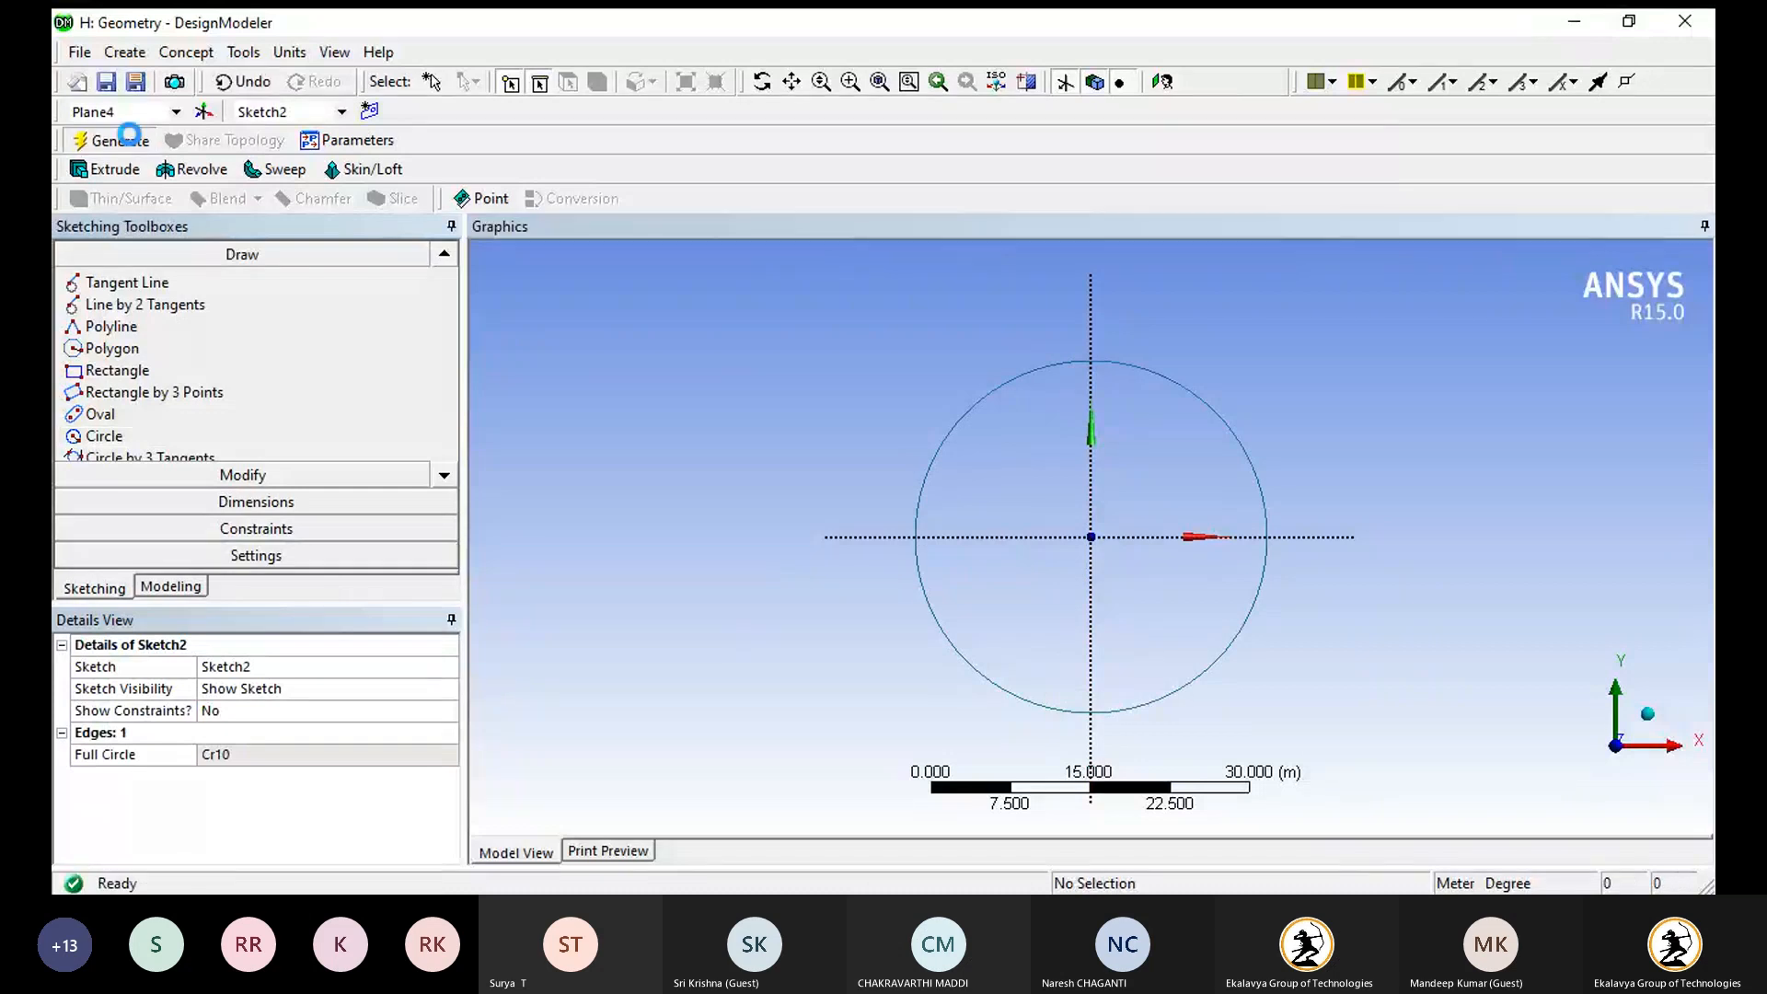
- Set the visibility of the XY plane's circle sketch to Always Show Sketch
click(196, 589)
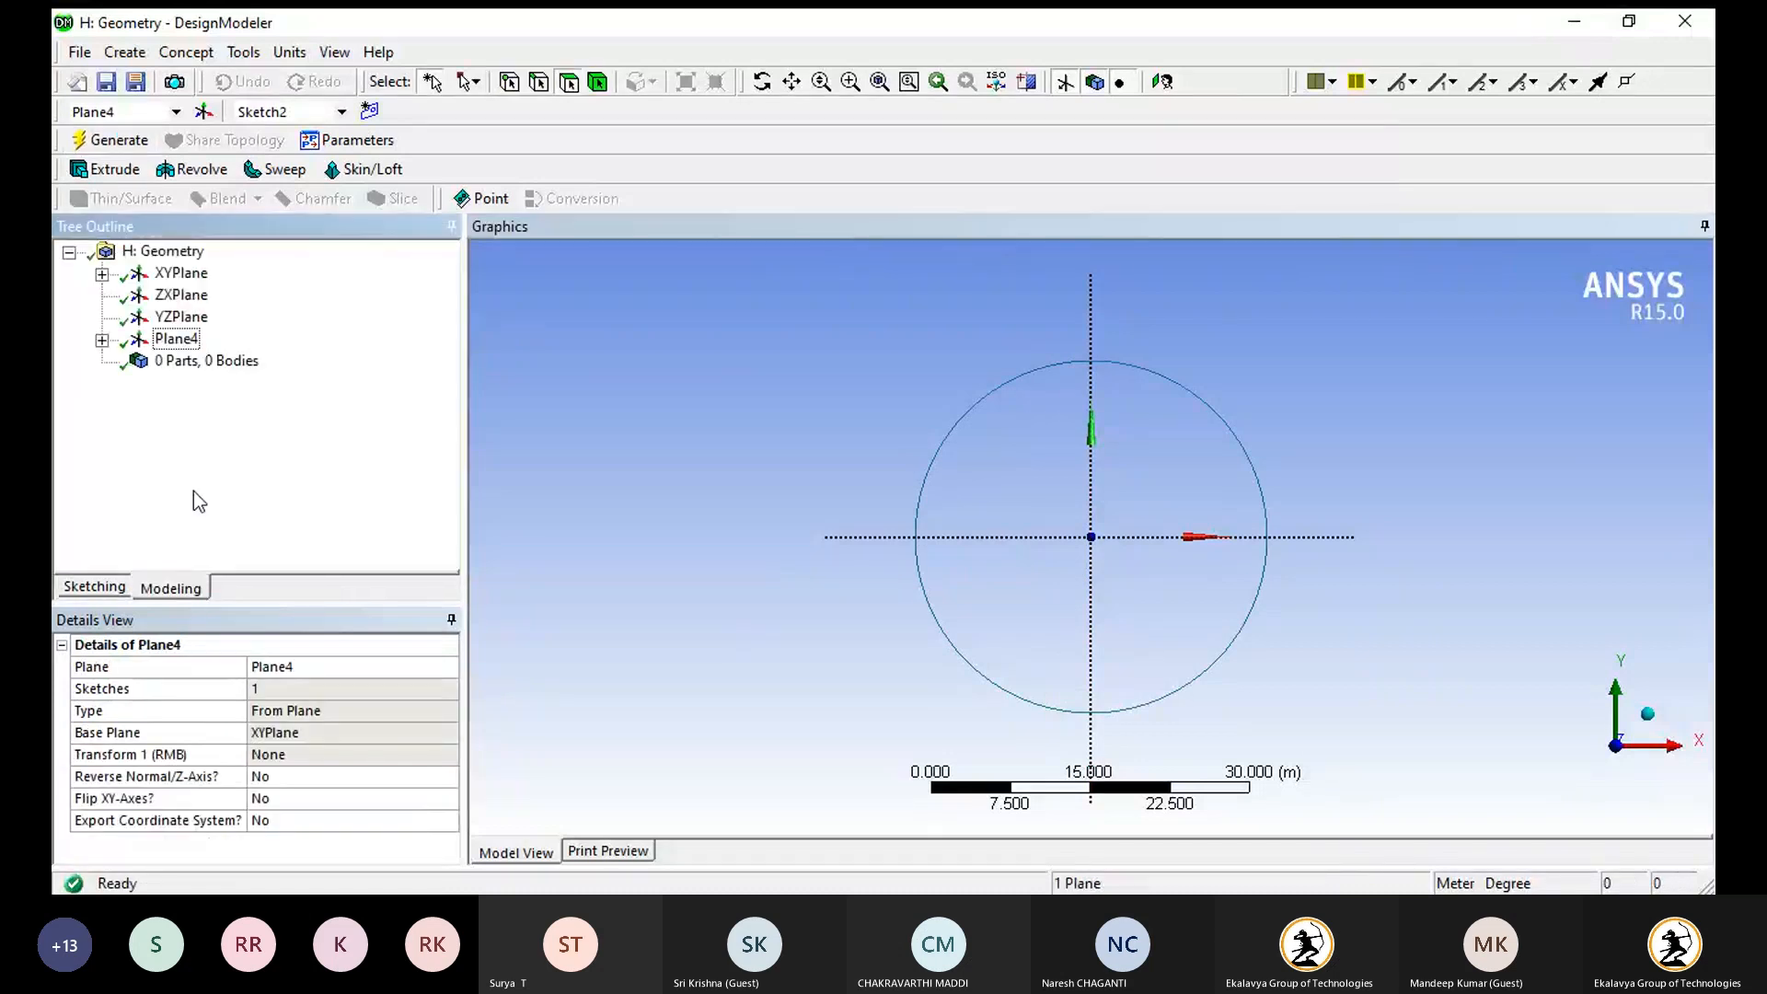
click(102, 274)
click(211, 296)
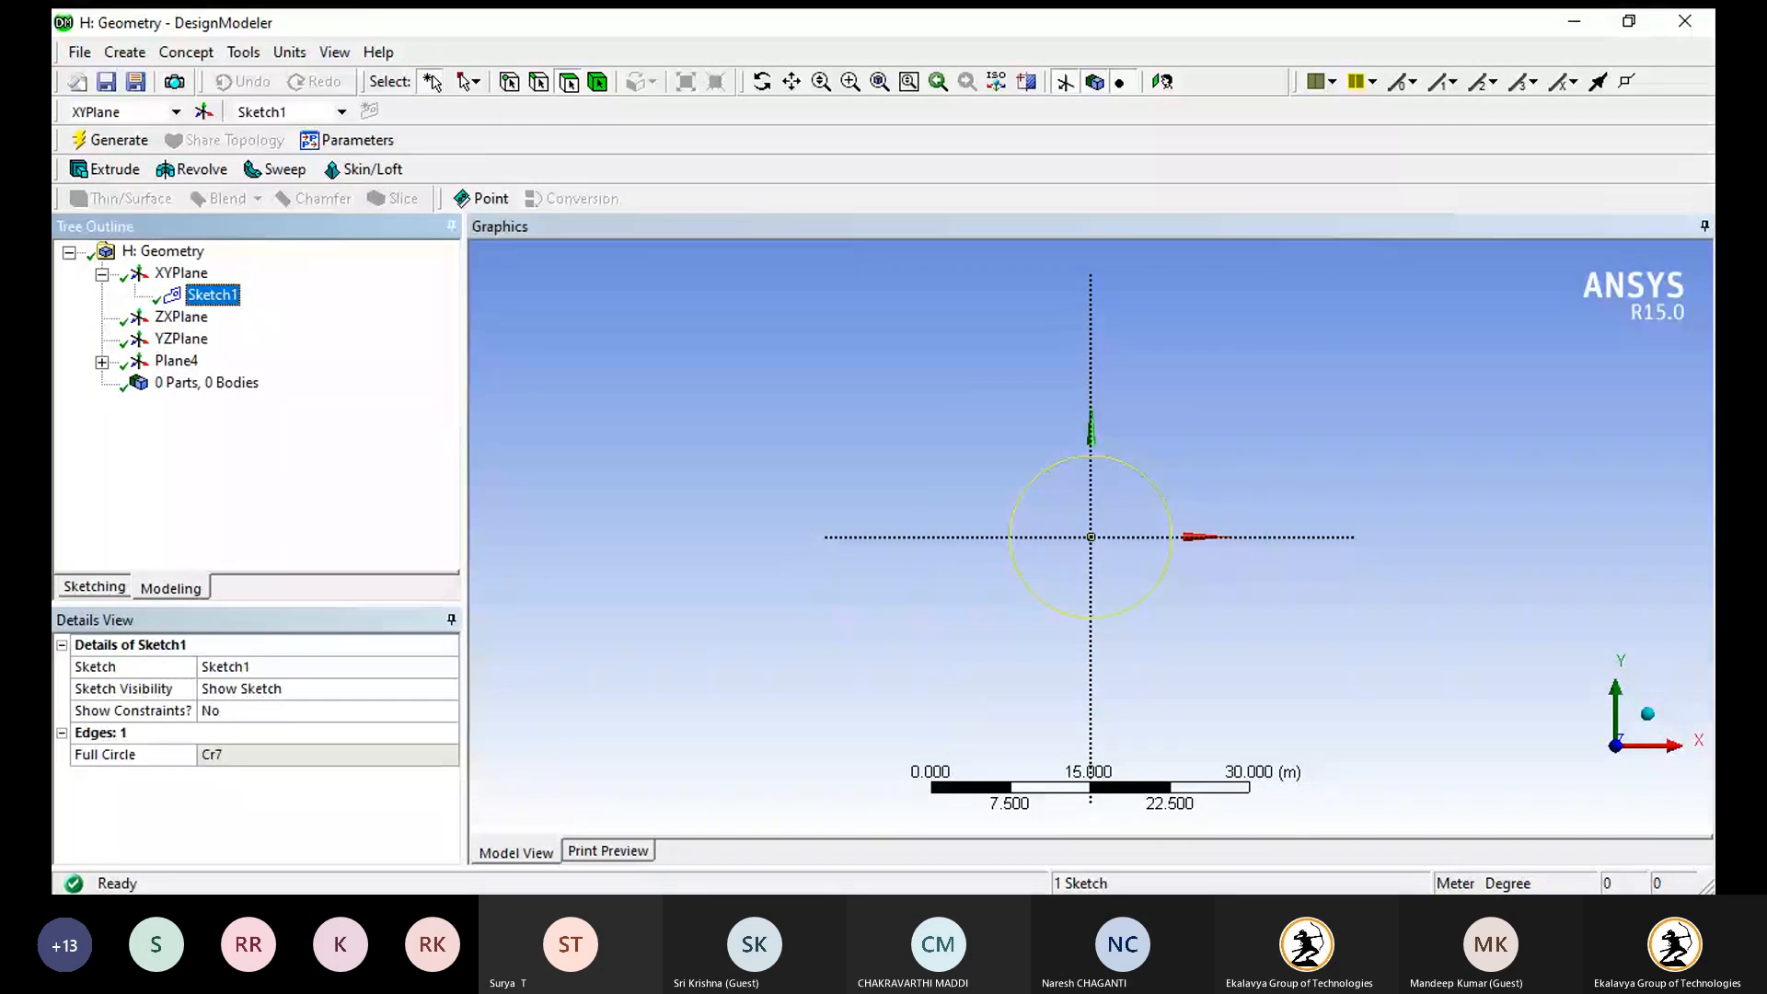
middle_drag(1095, 727, 1123, 615)
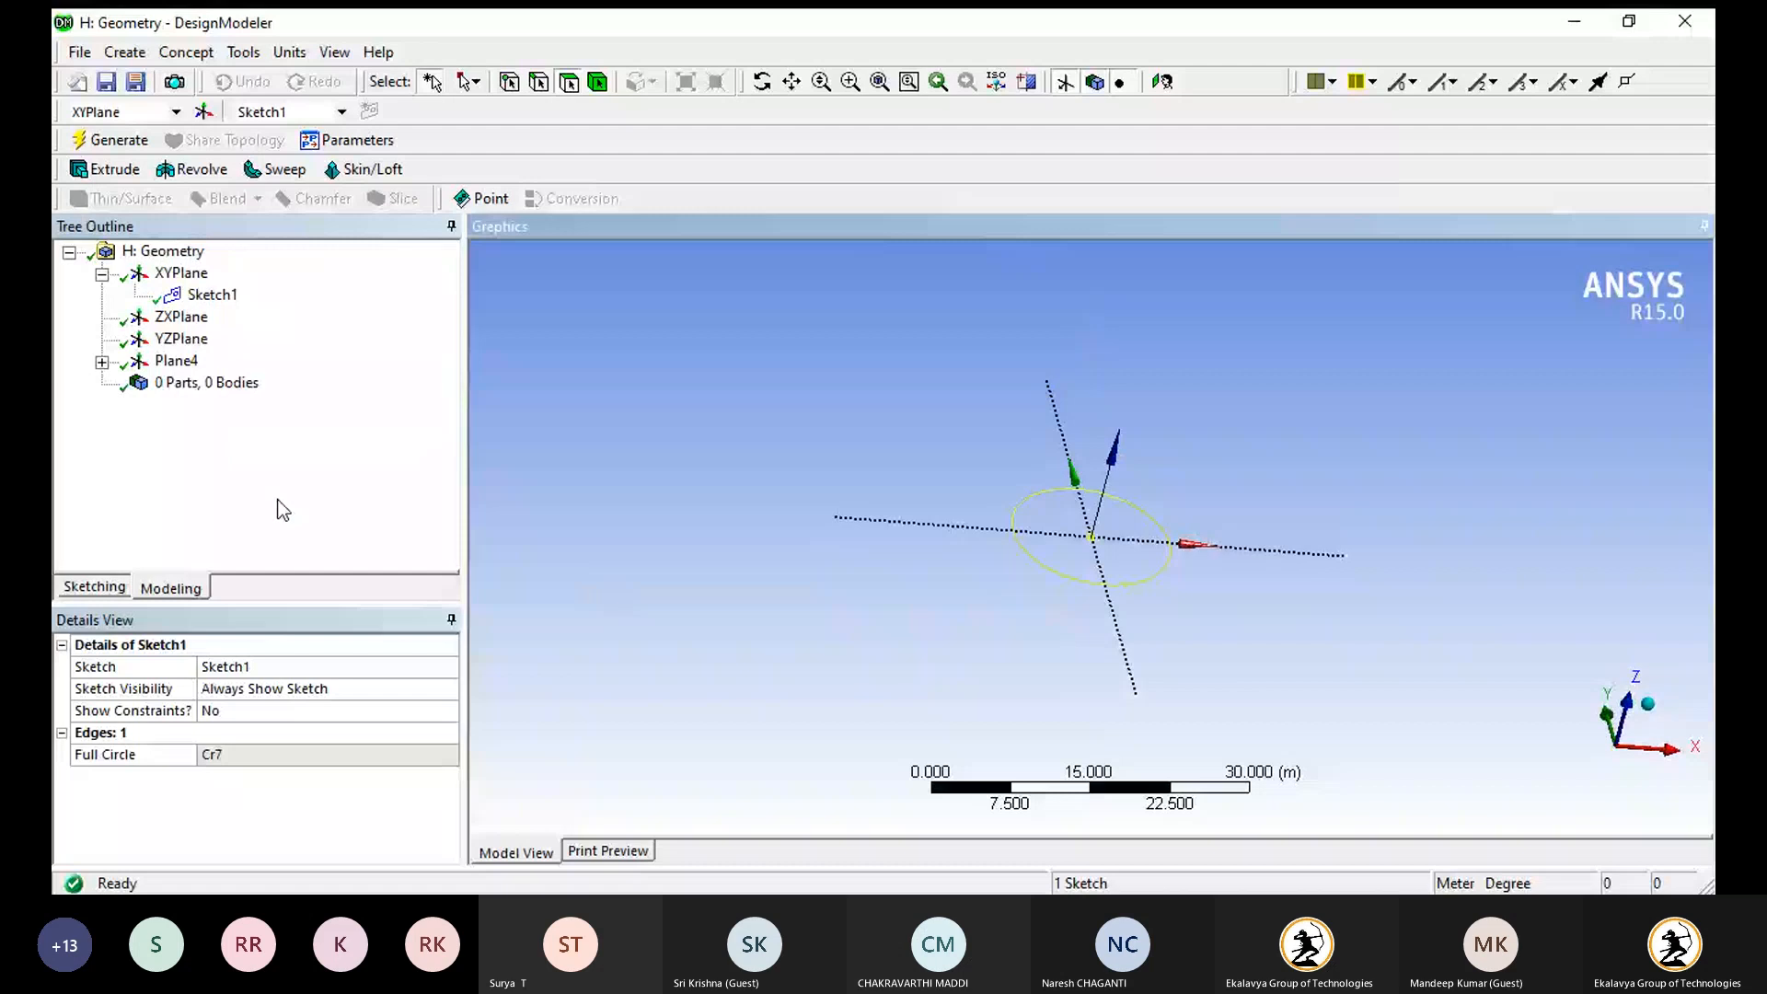
- Compare the two circles in an oblique view and delete the larger circle's sketch from the new plane
click(102, 361)
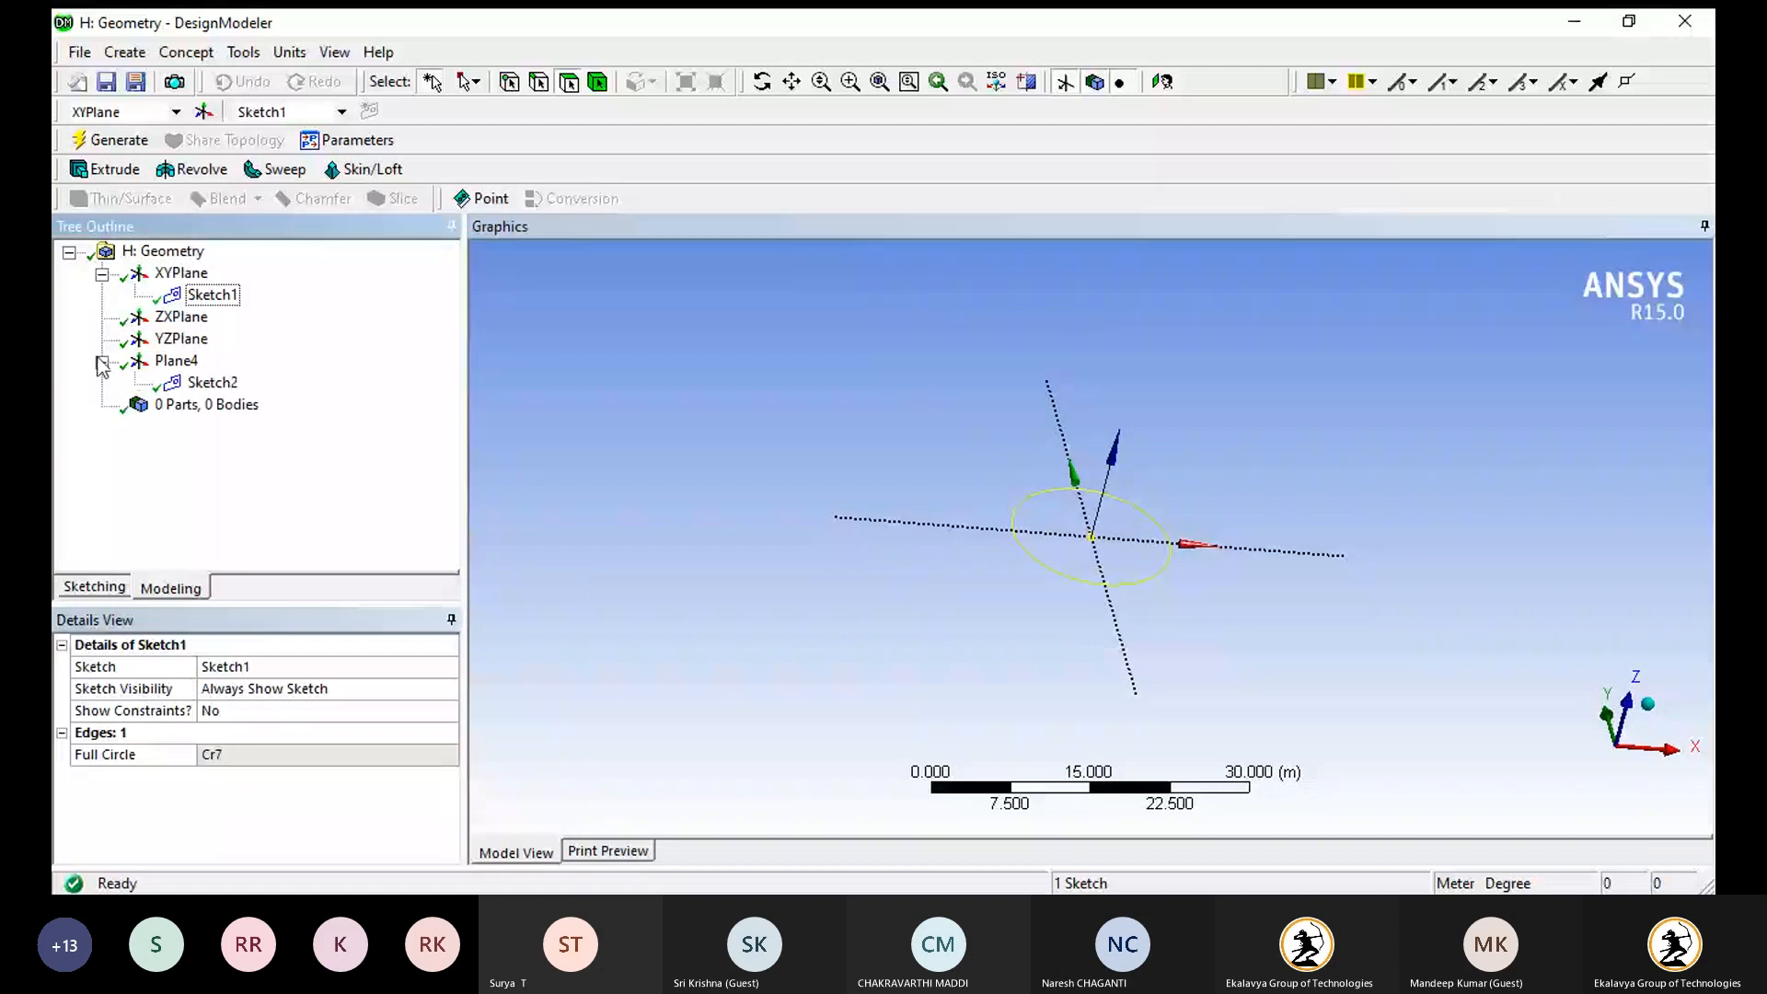
click(207, 383)
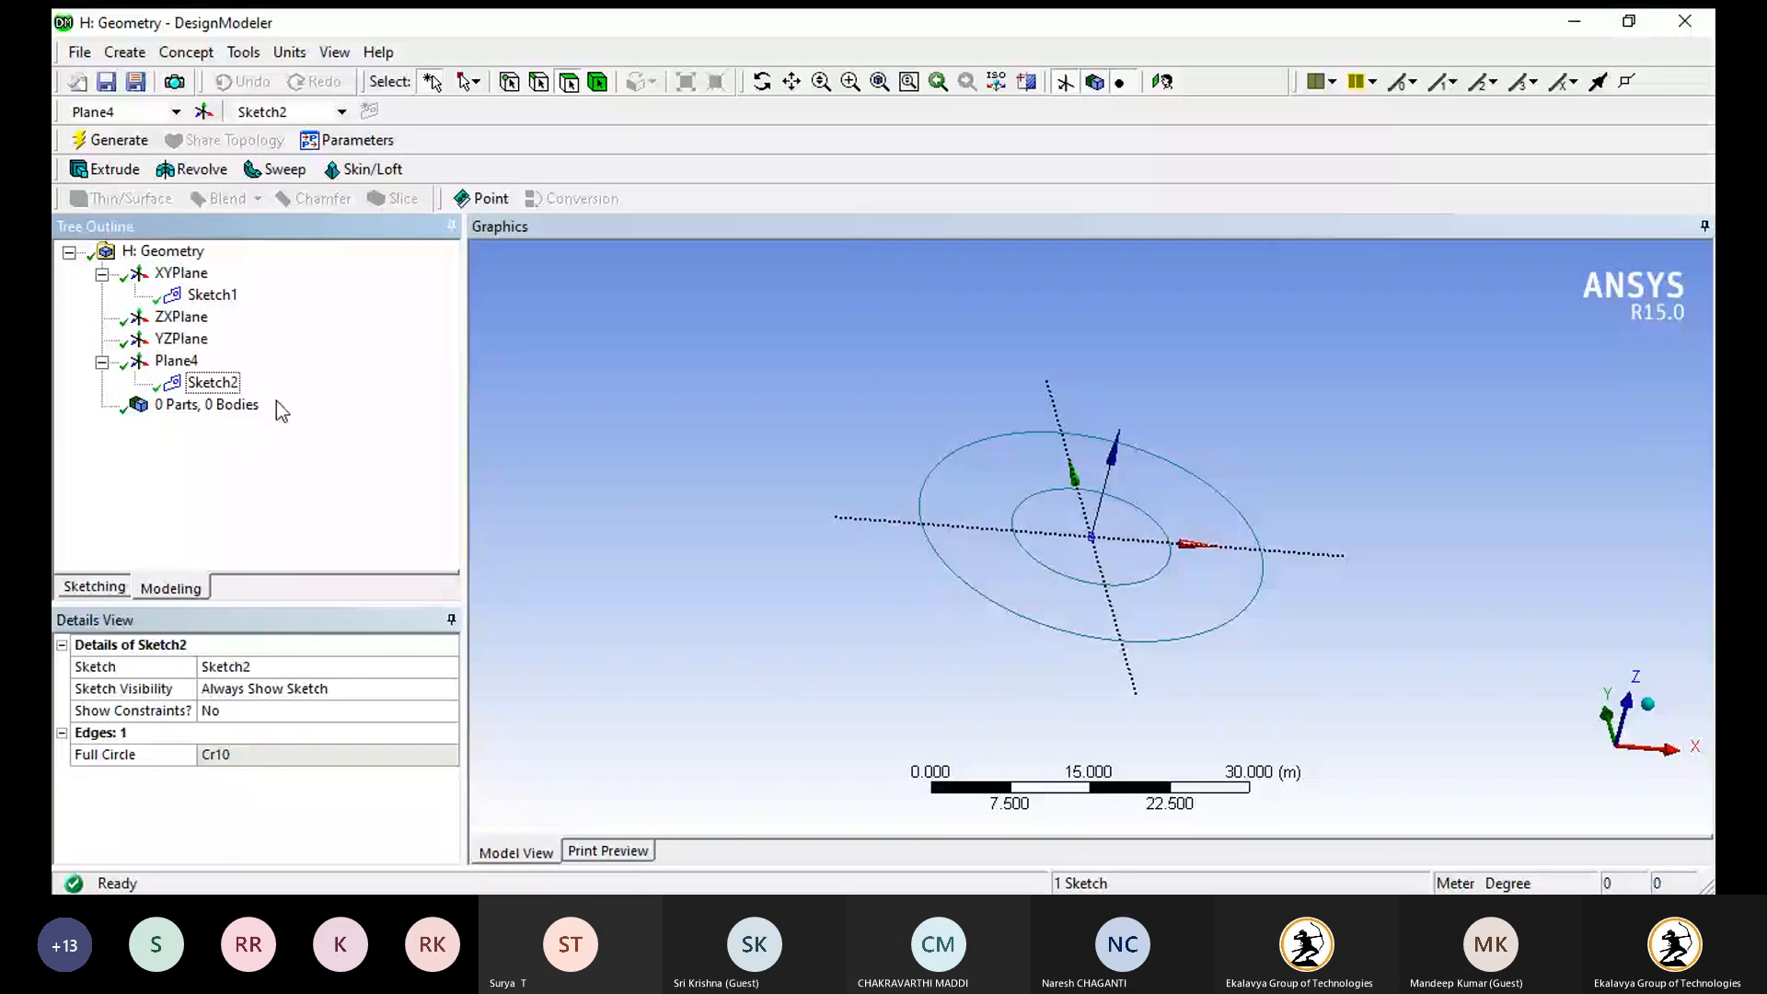
middle_drag(1097, 560, 1053, 572)
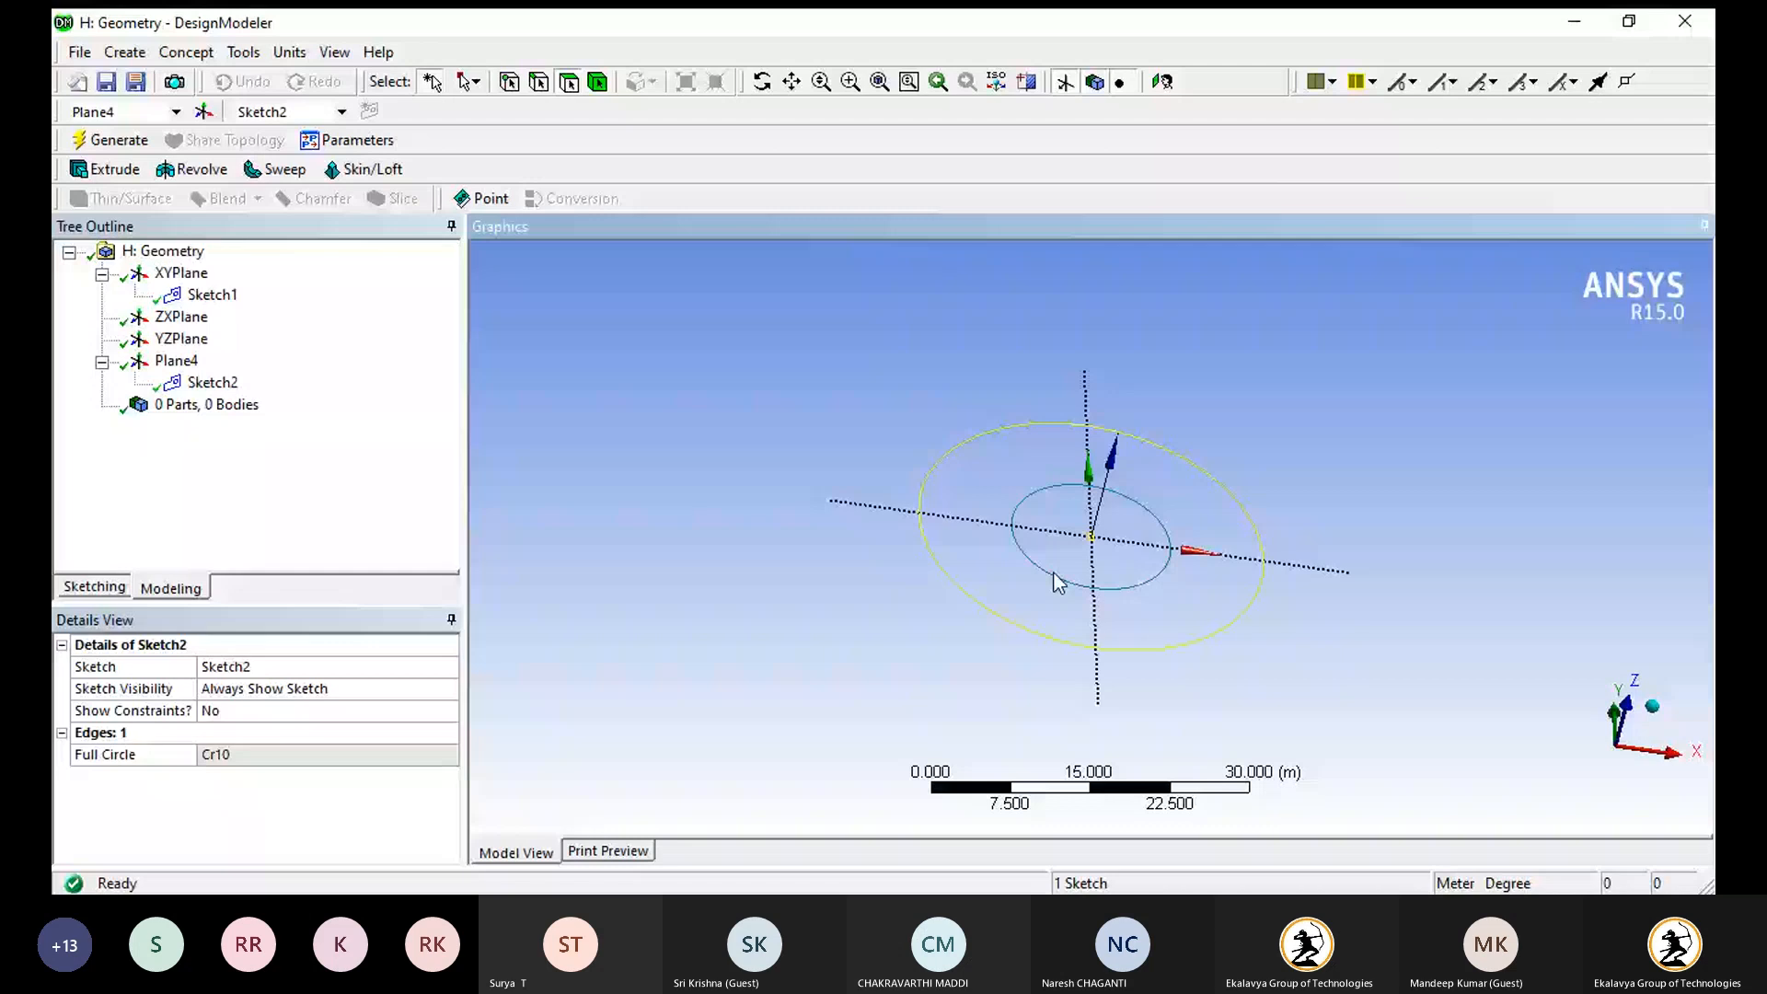
click(1059, 581)
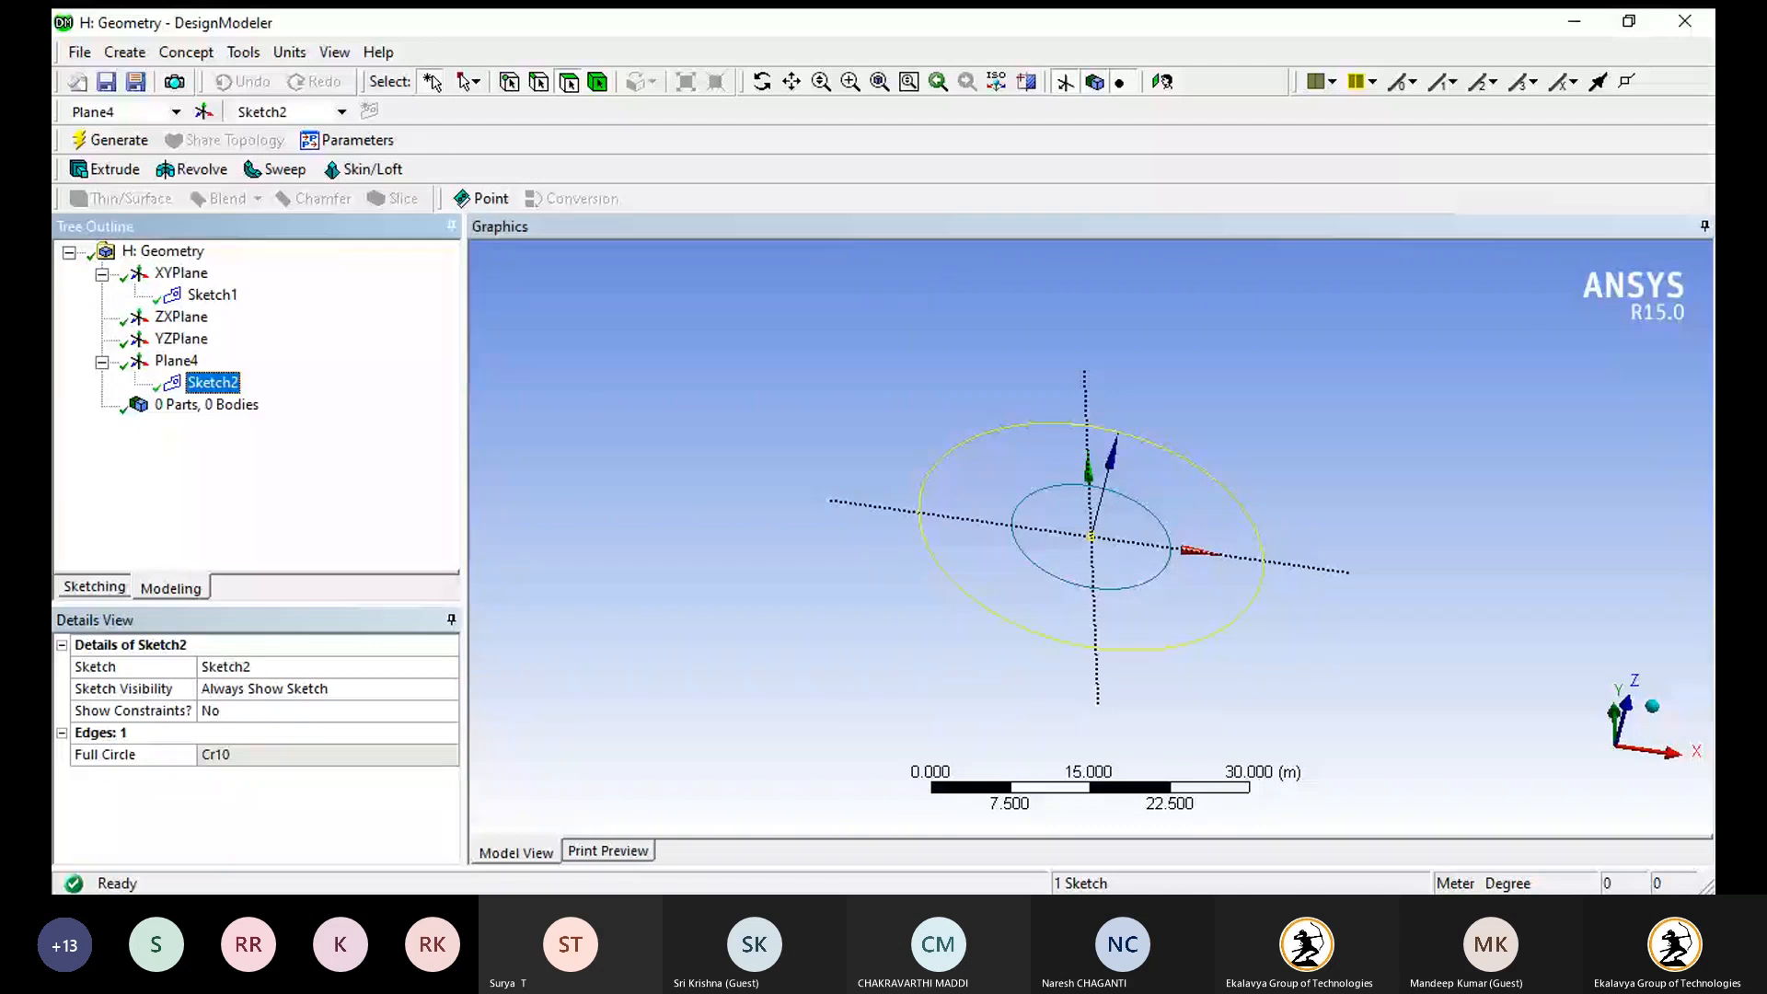
key(Delete)
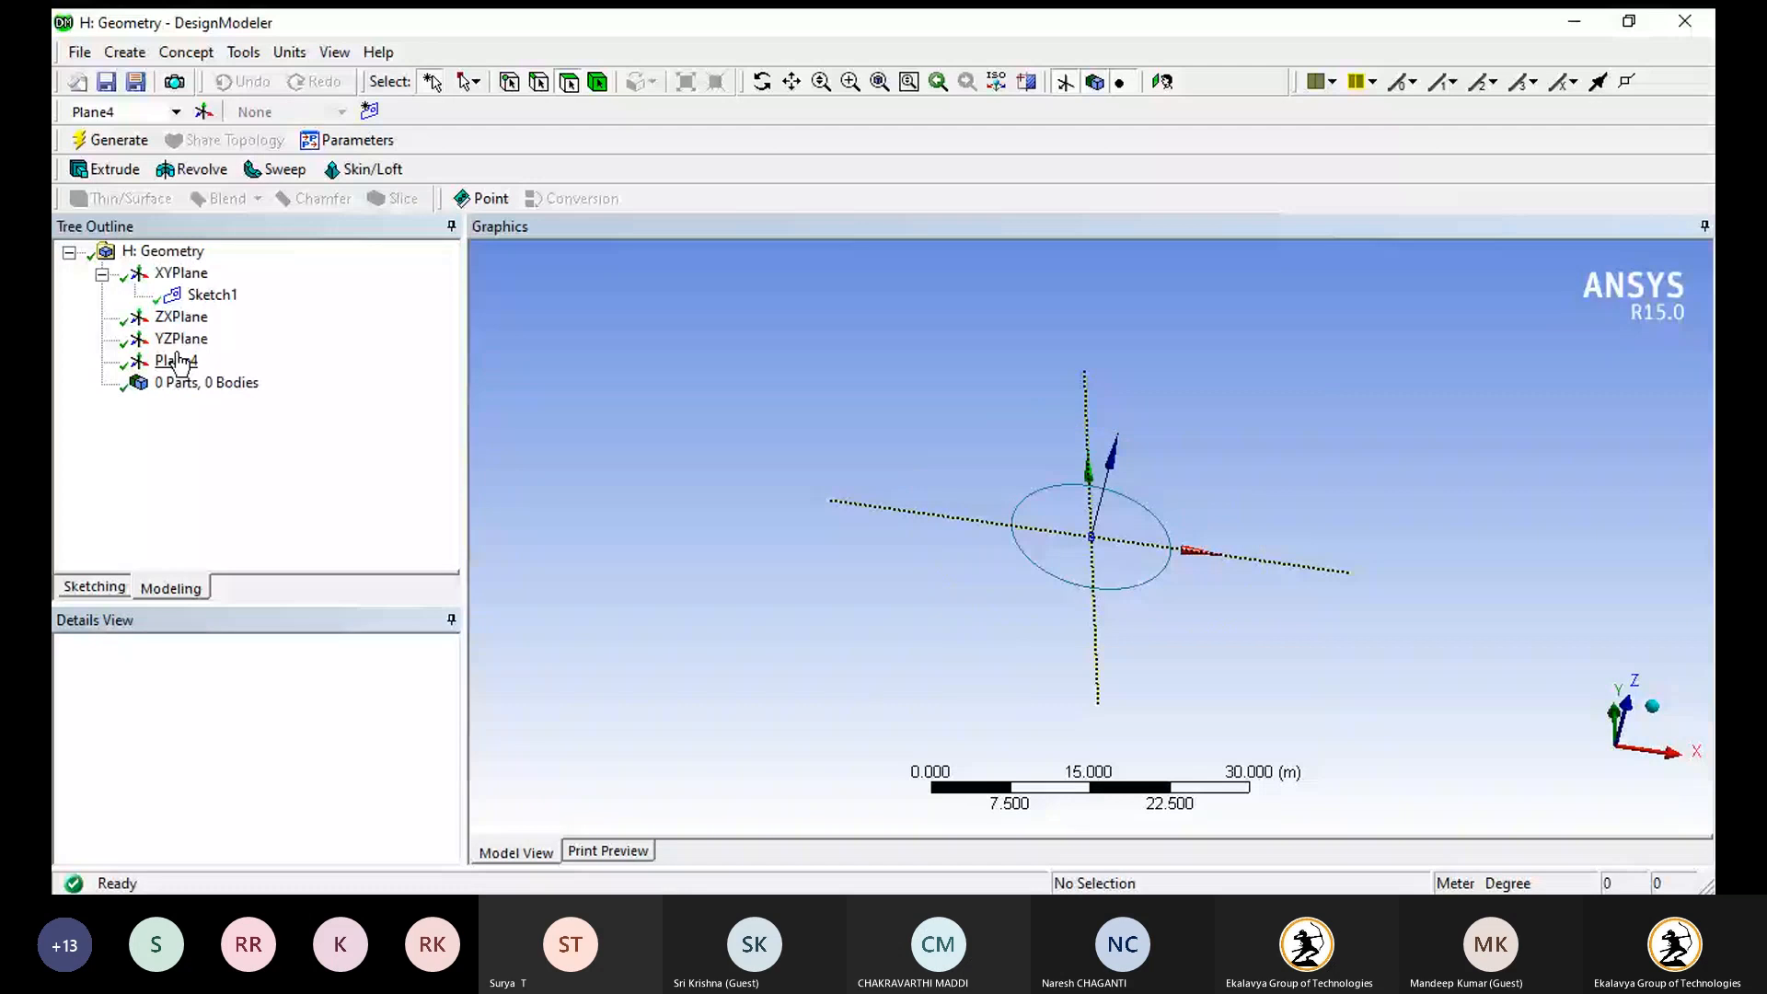
- Set Reverse Normal/Z-Axis to Yes for Plane4
click(178, 361)
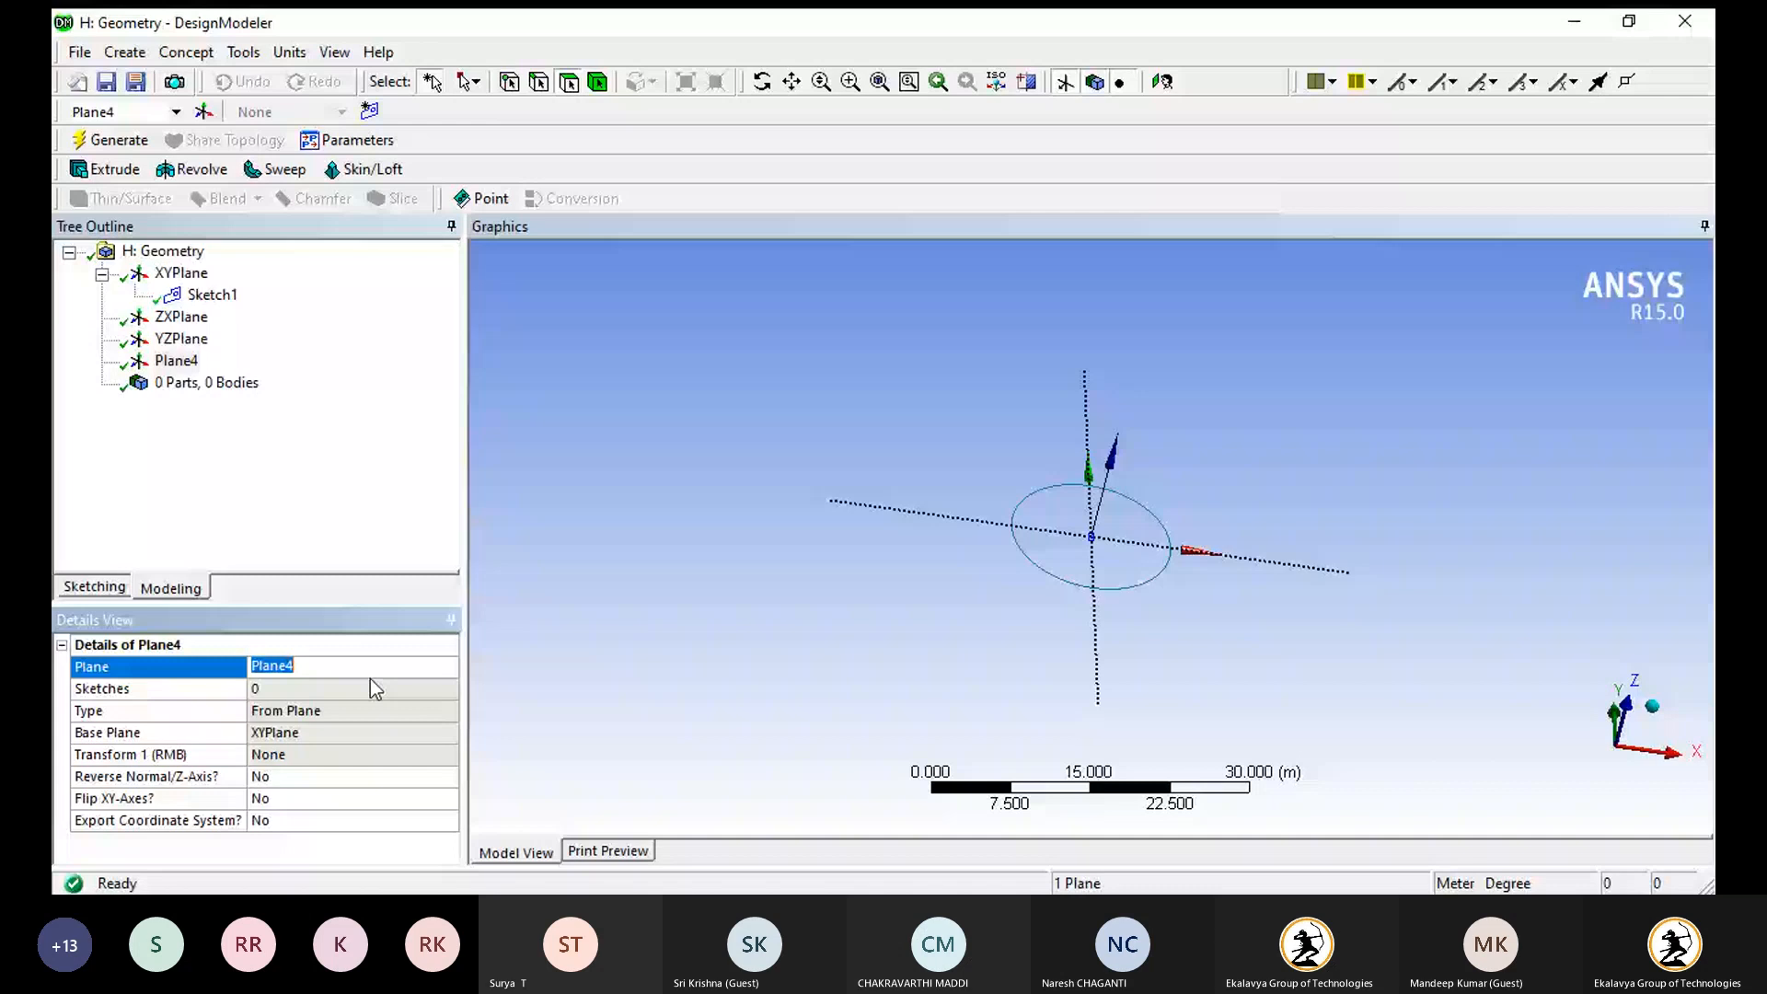
click(336, 755)
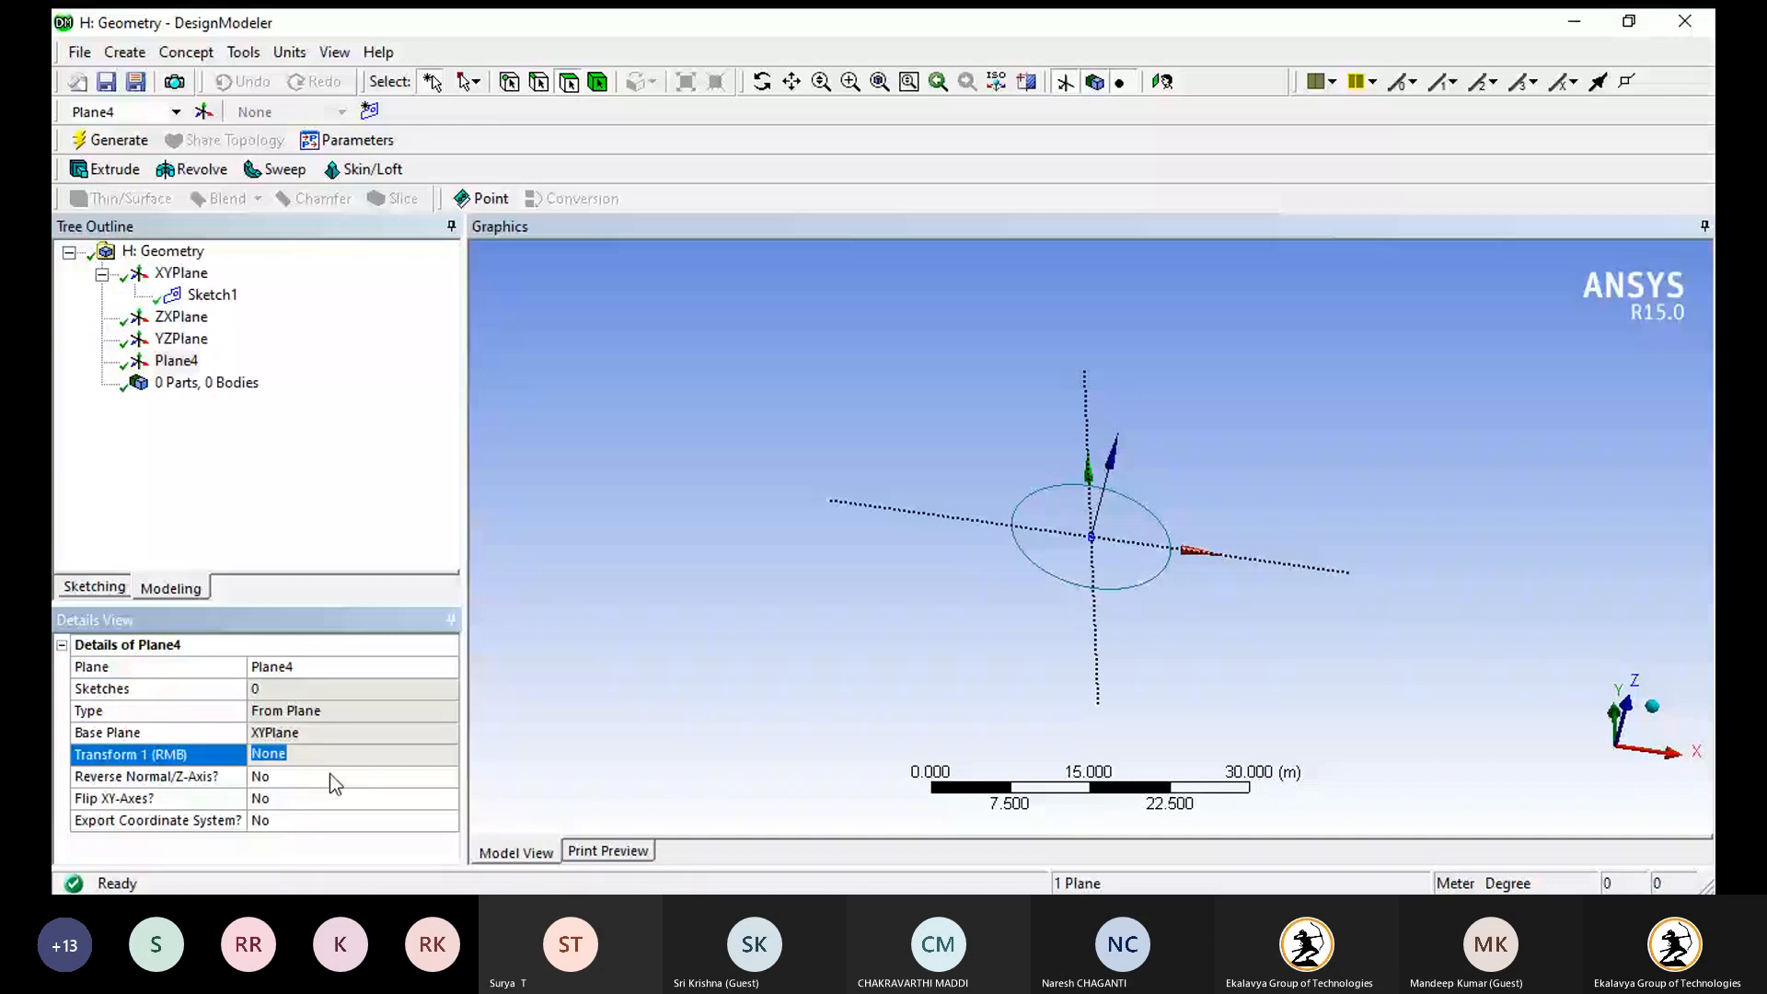
click(329, 776)
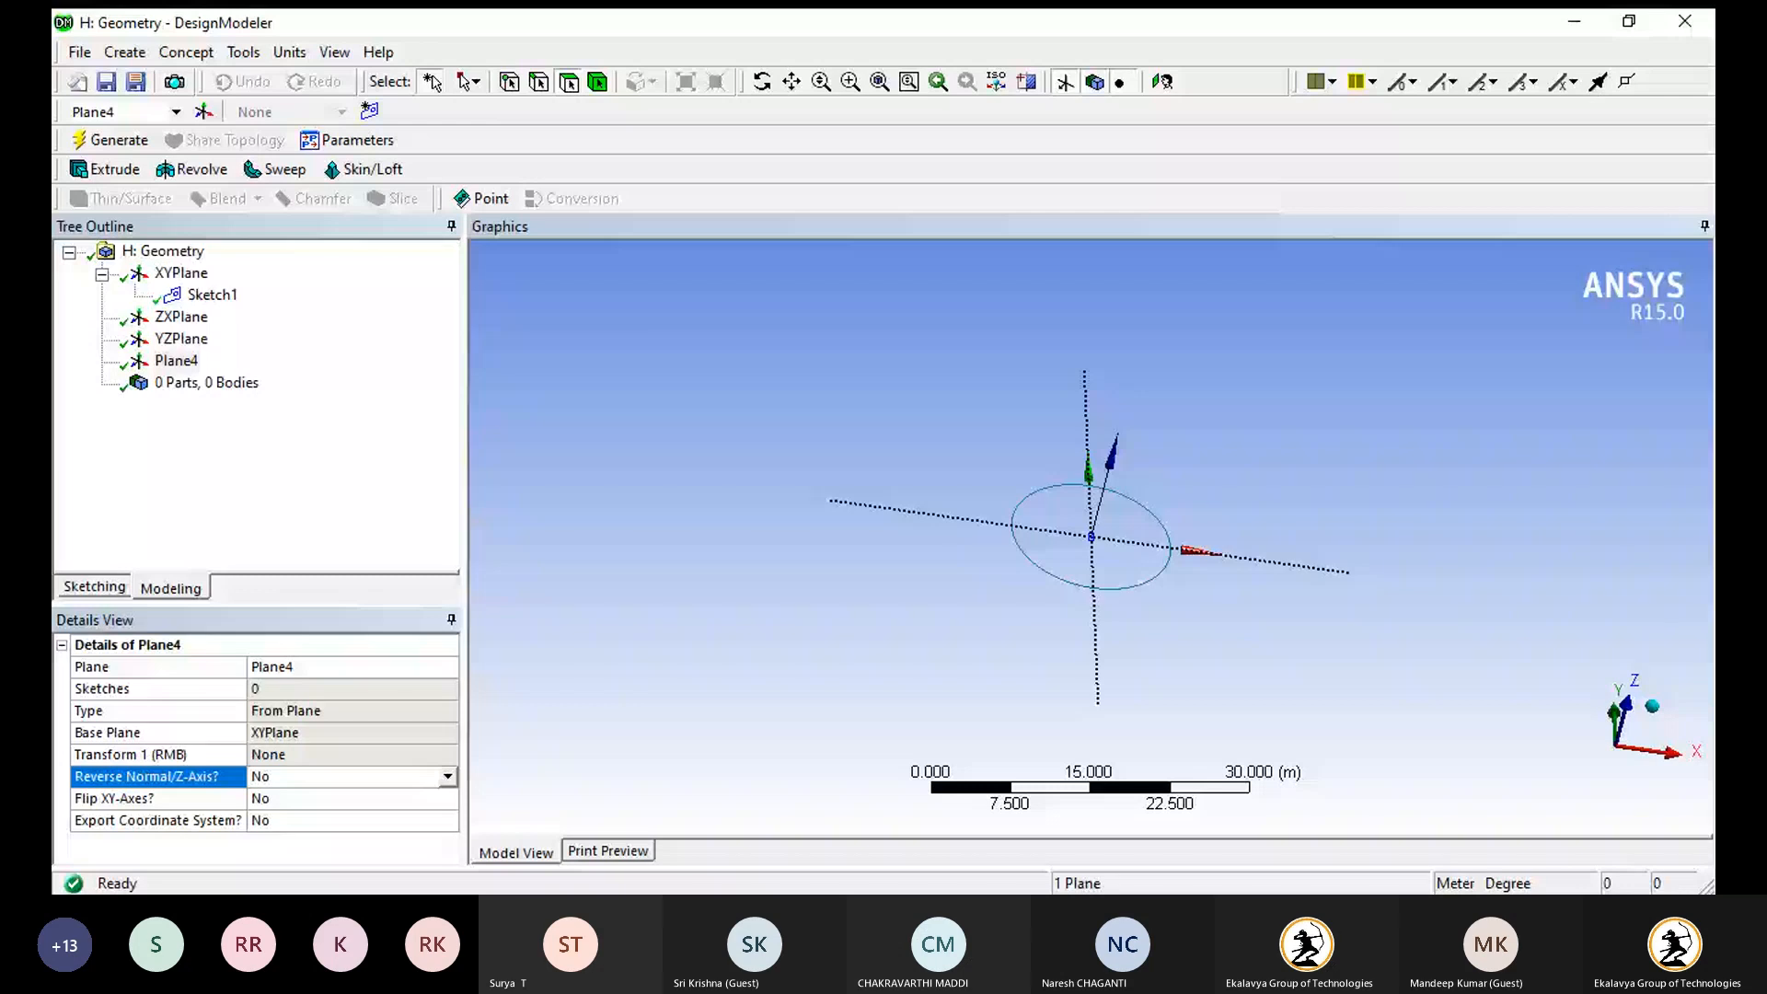
click(456, 791)
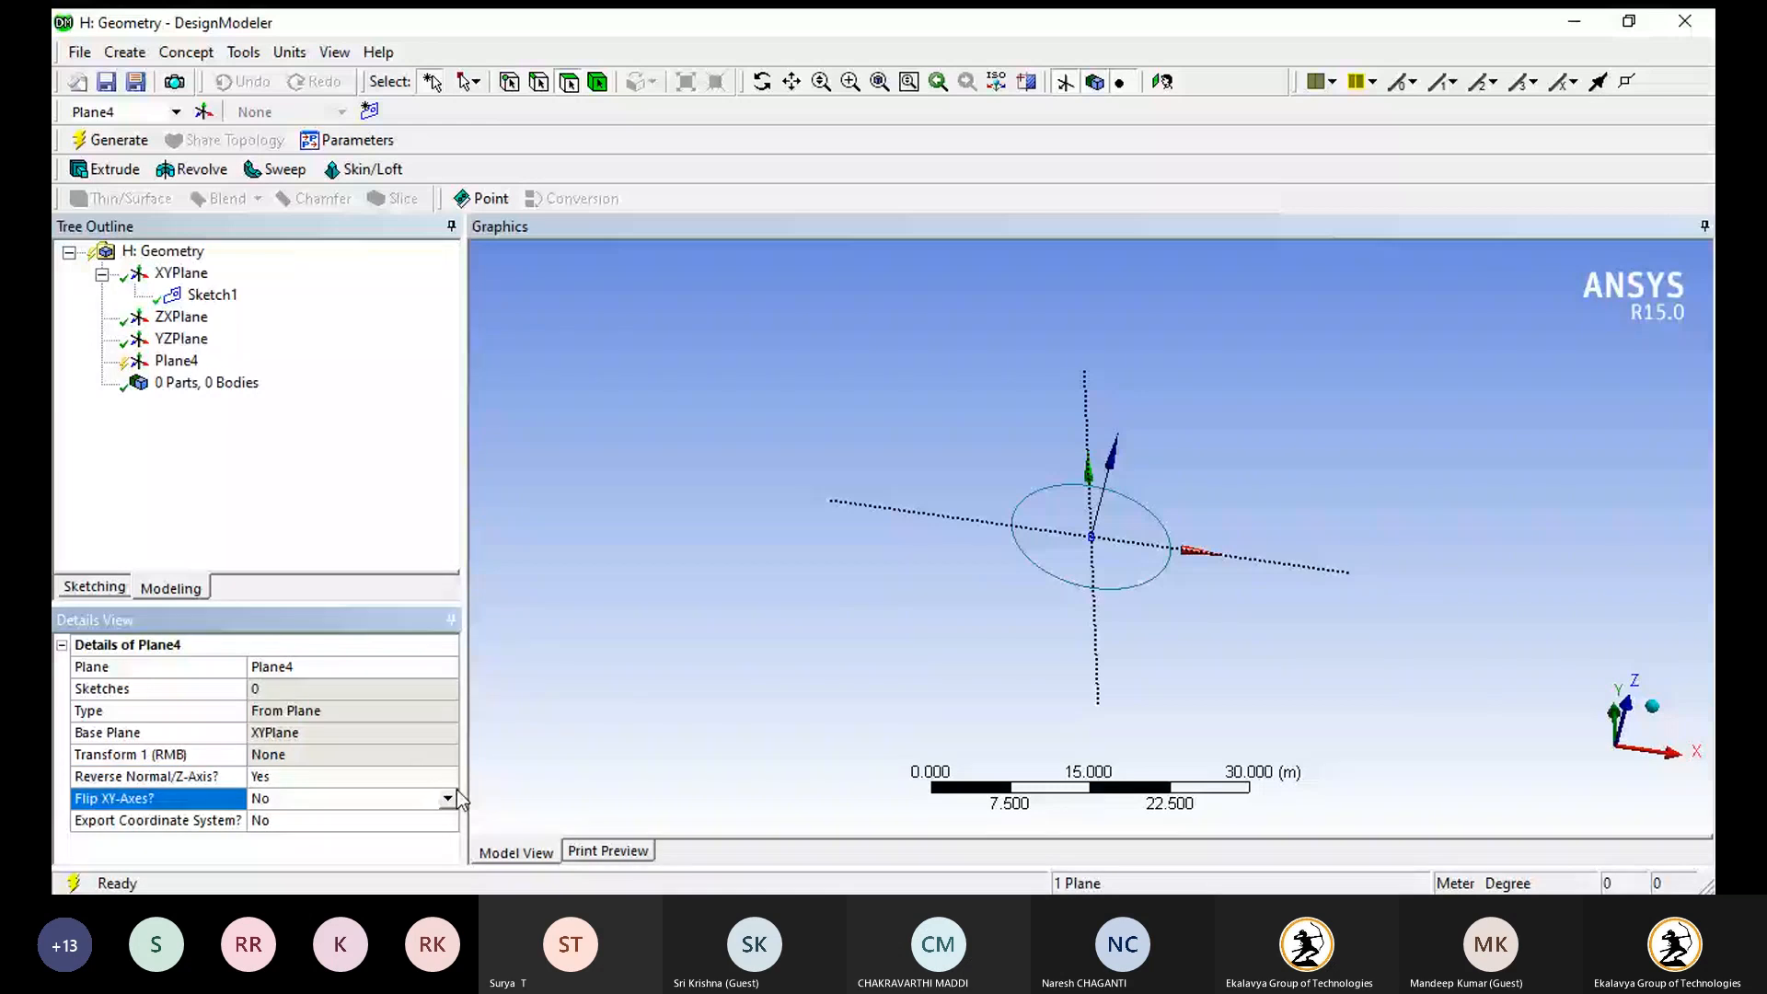
click(482, 789)
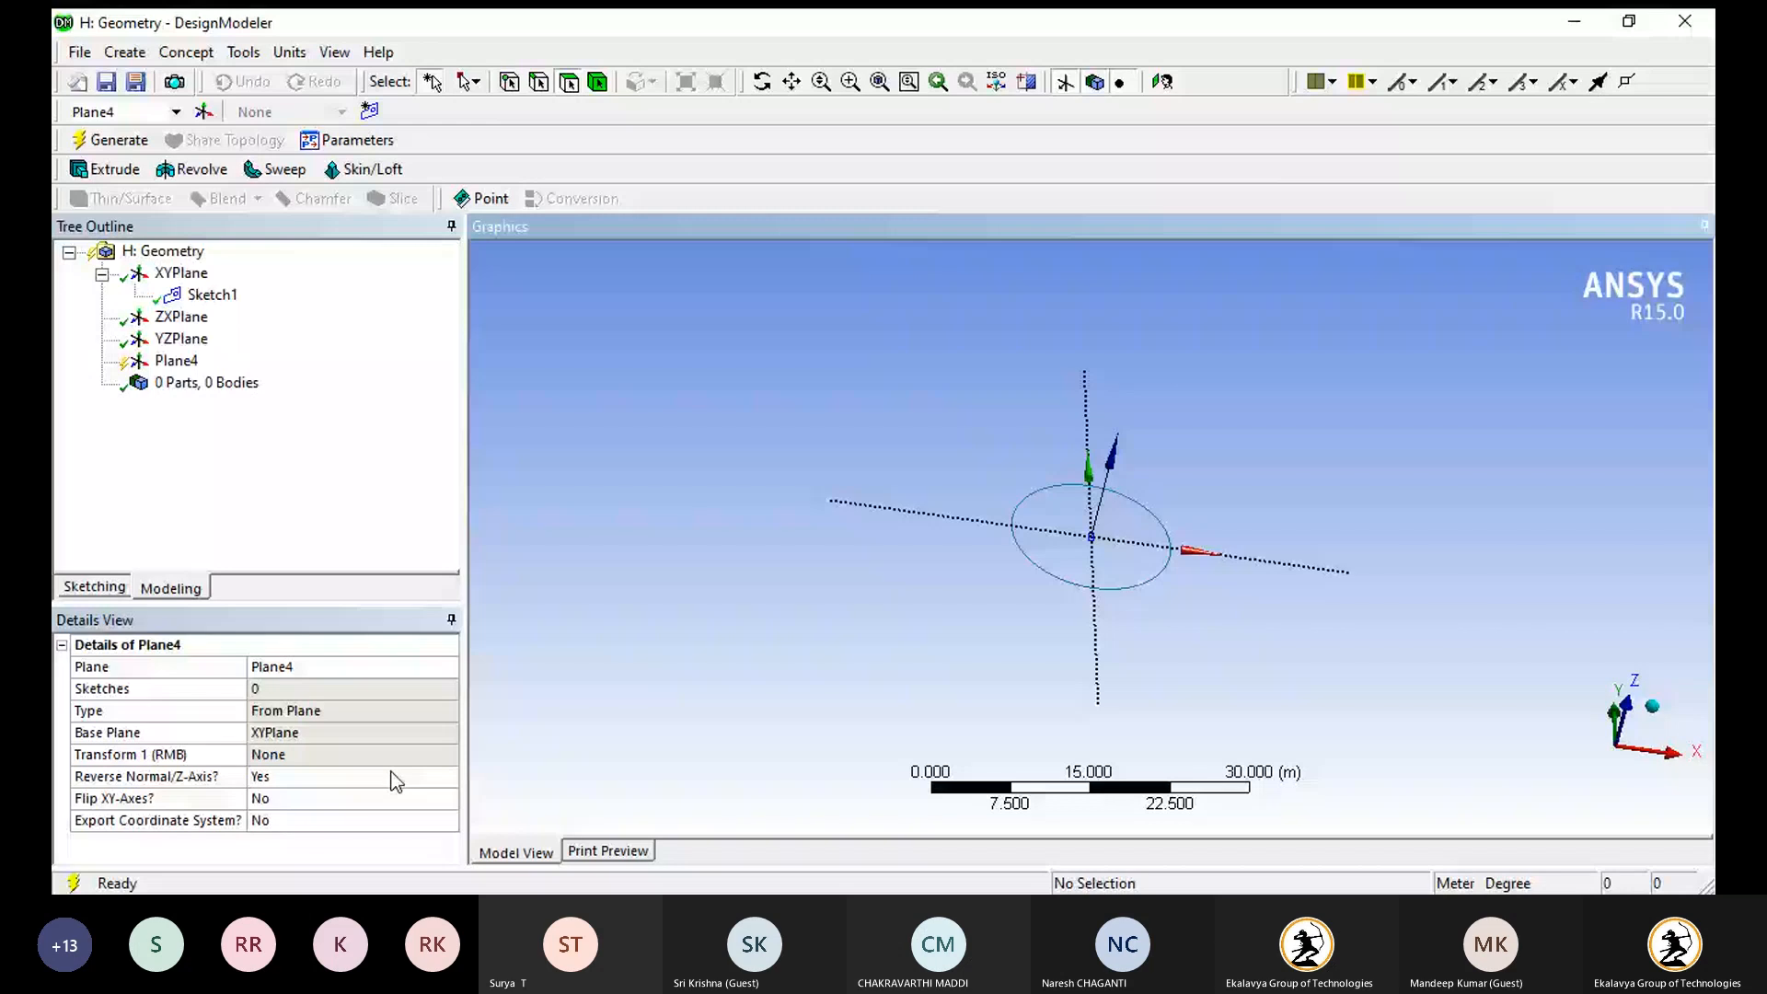
click(437, 667)
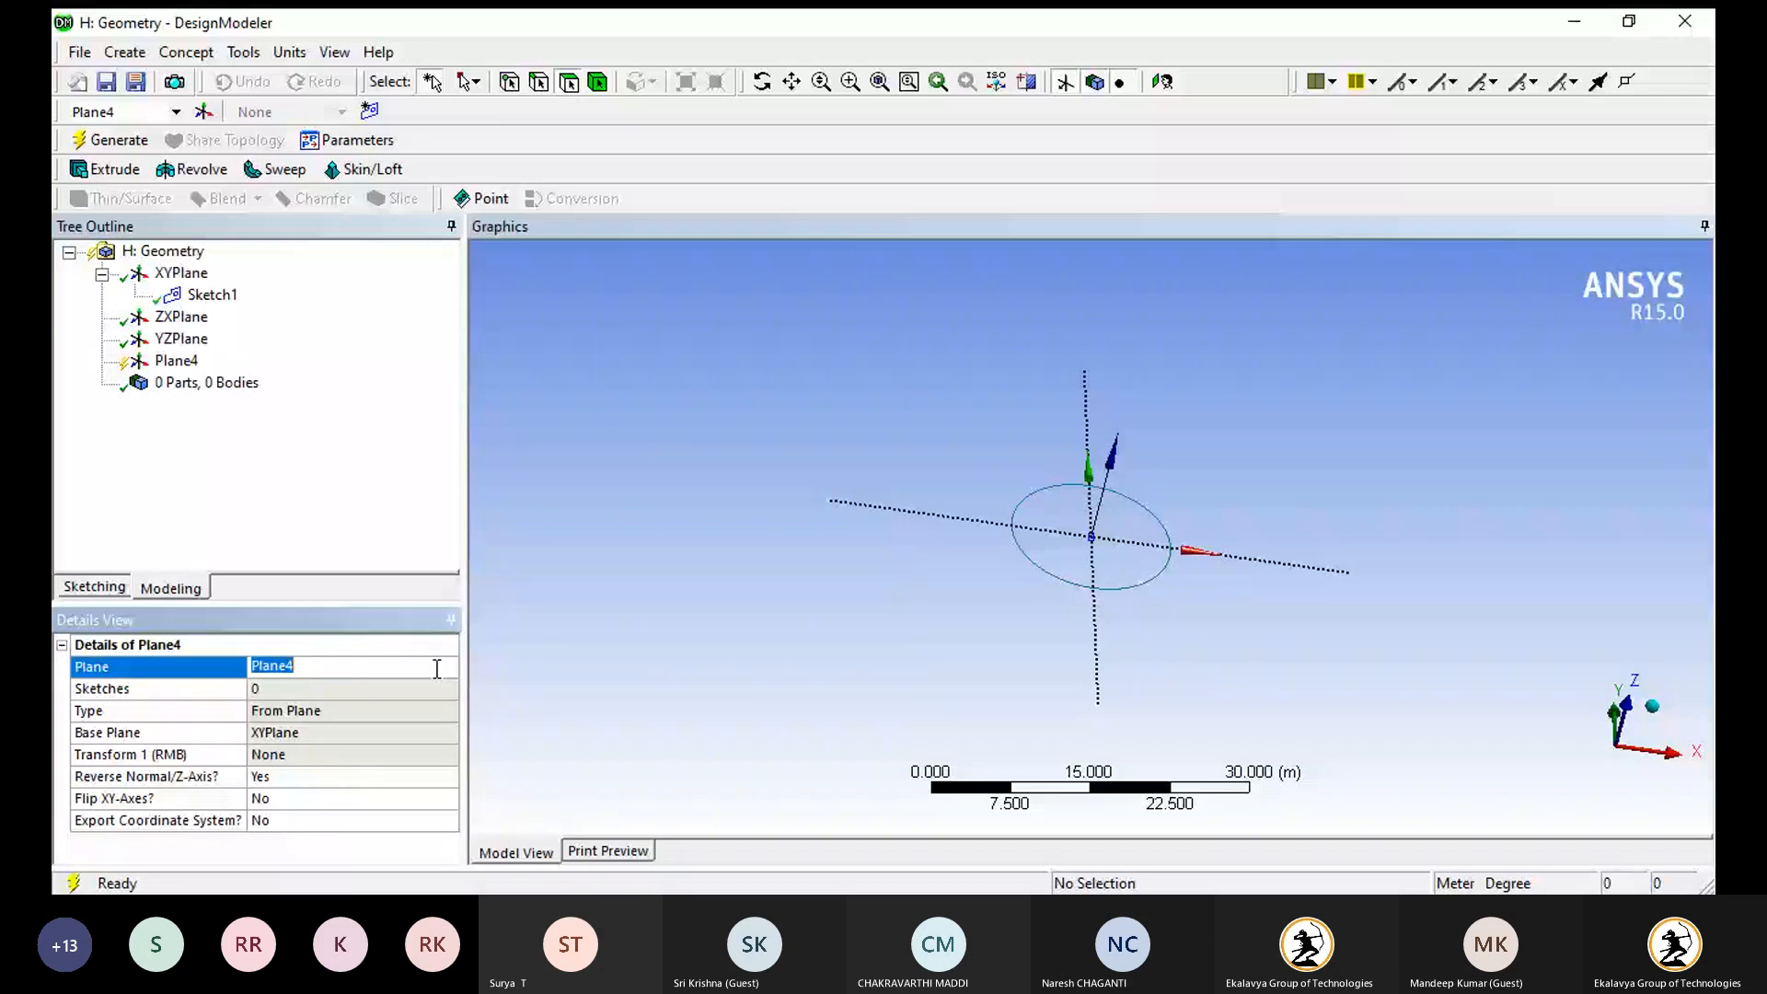
click(413, 779)
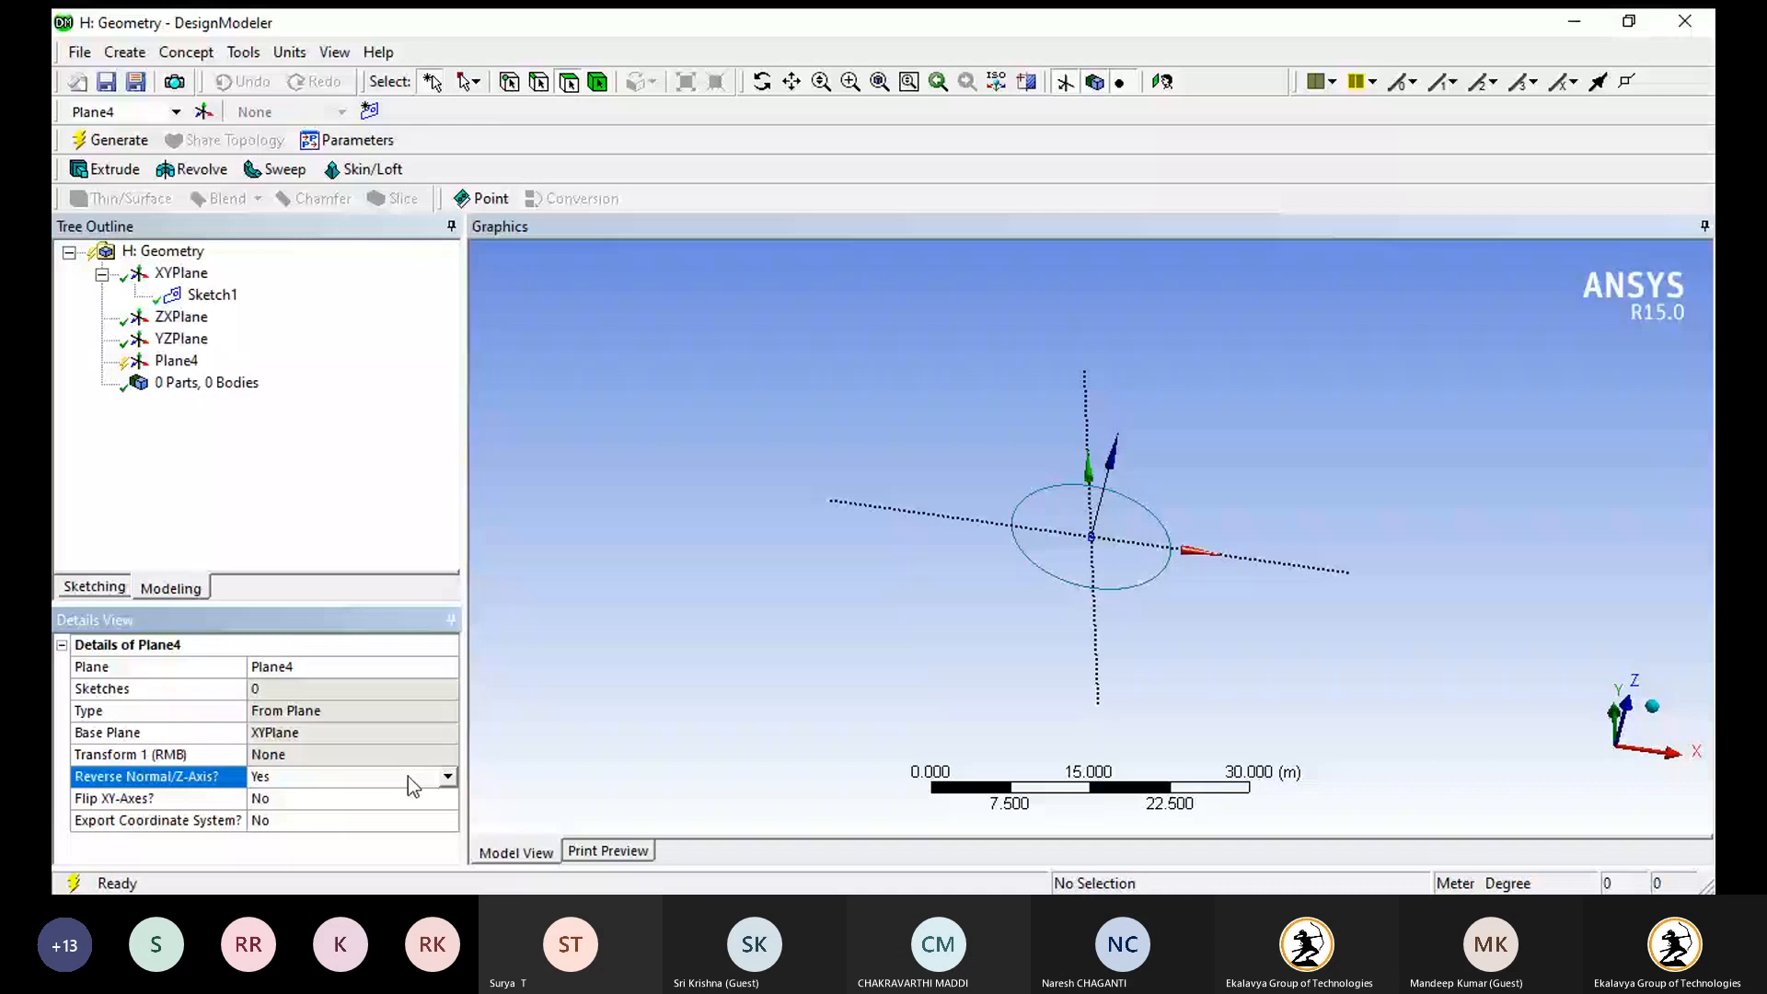
- Delete Plane4 from the model and confirm the deletion
click(182, 365)
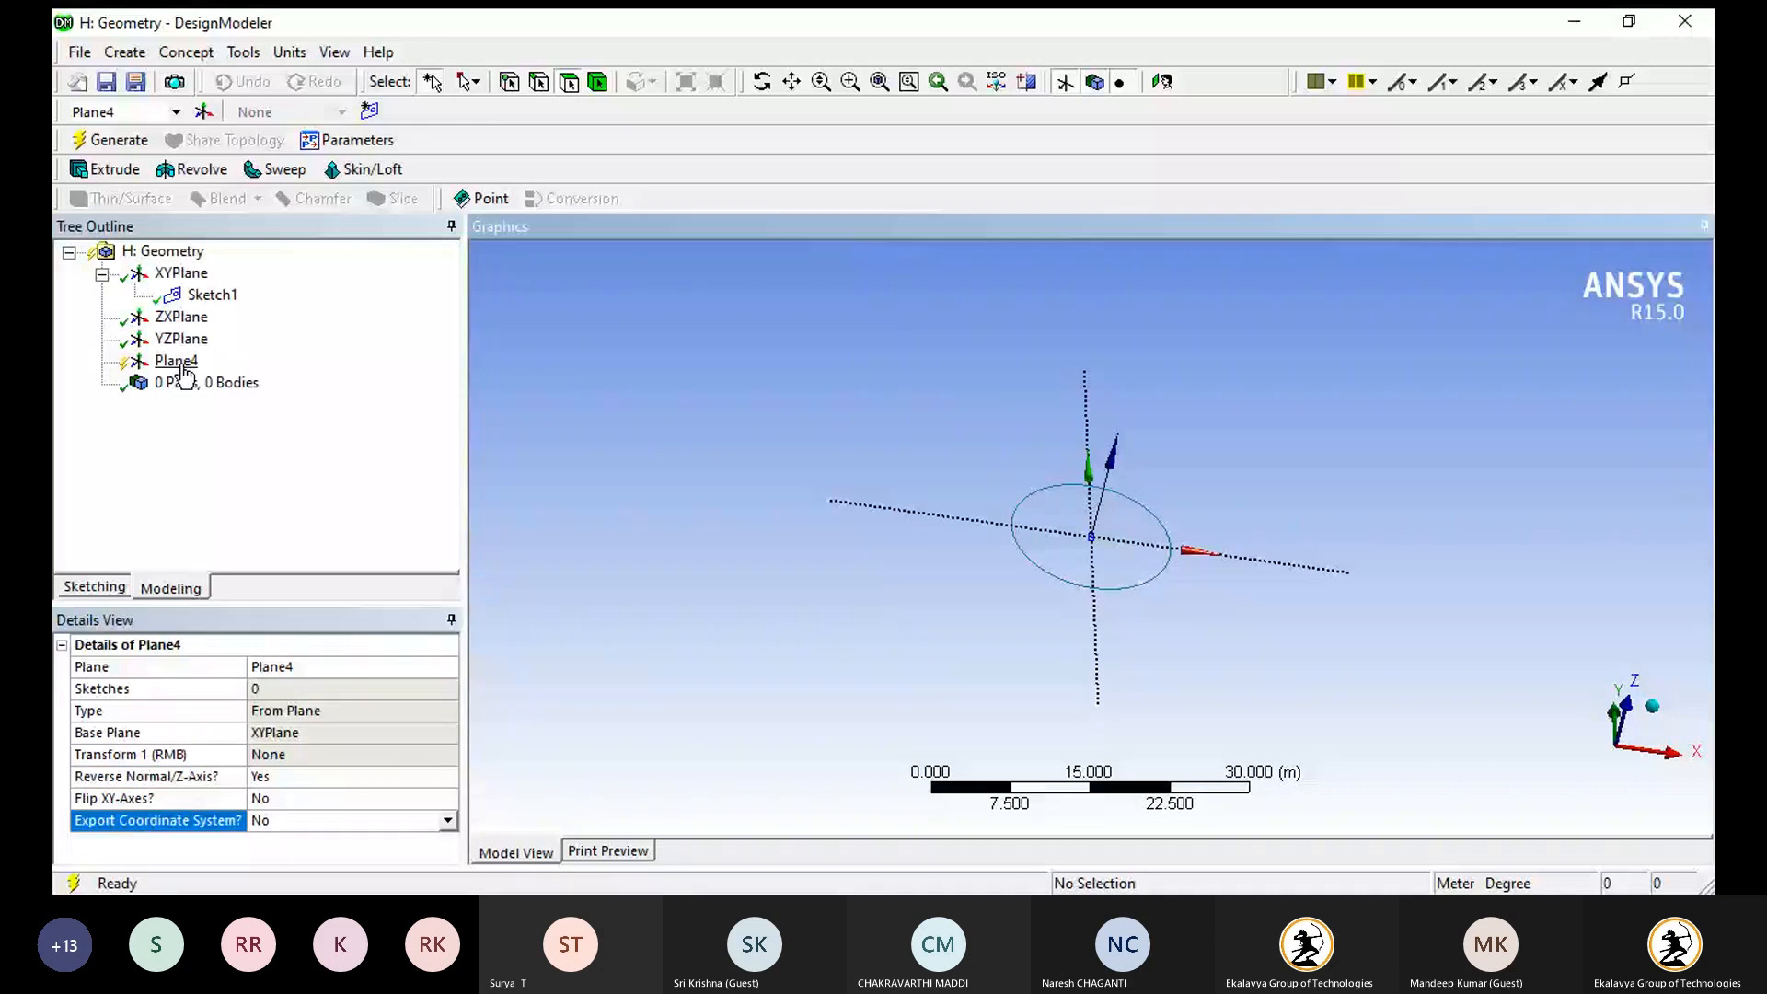
key(Delete)
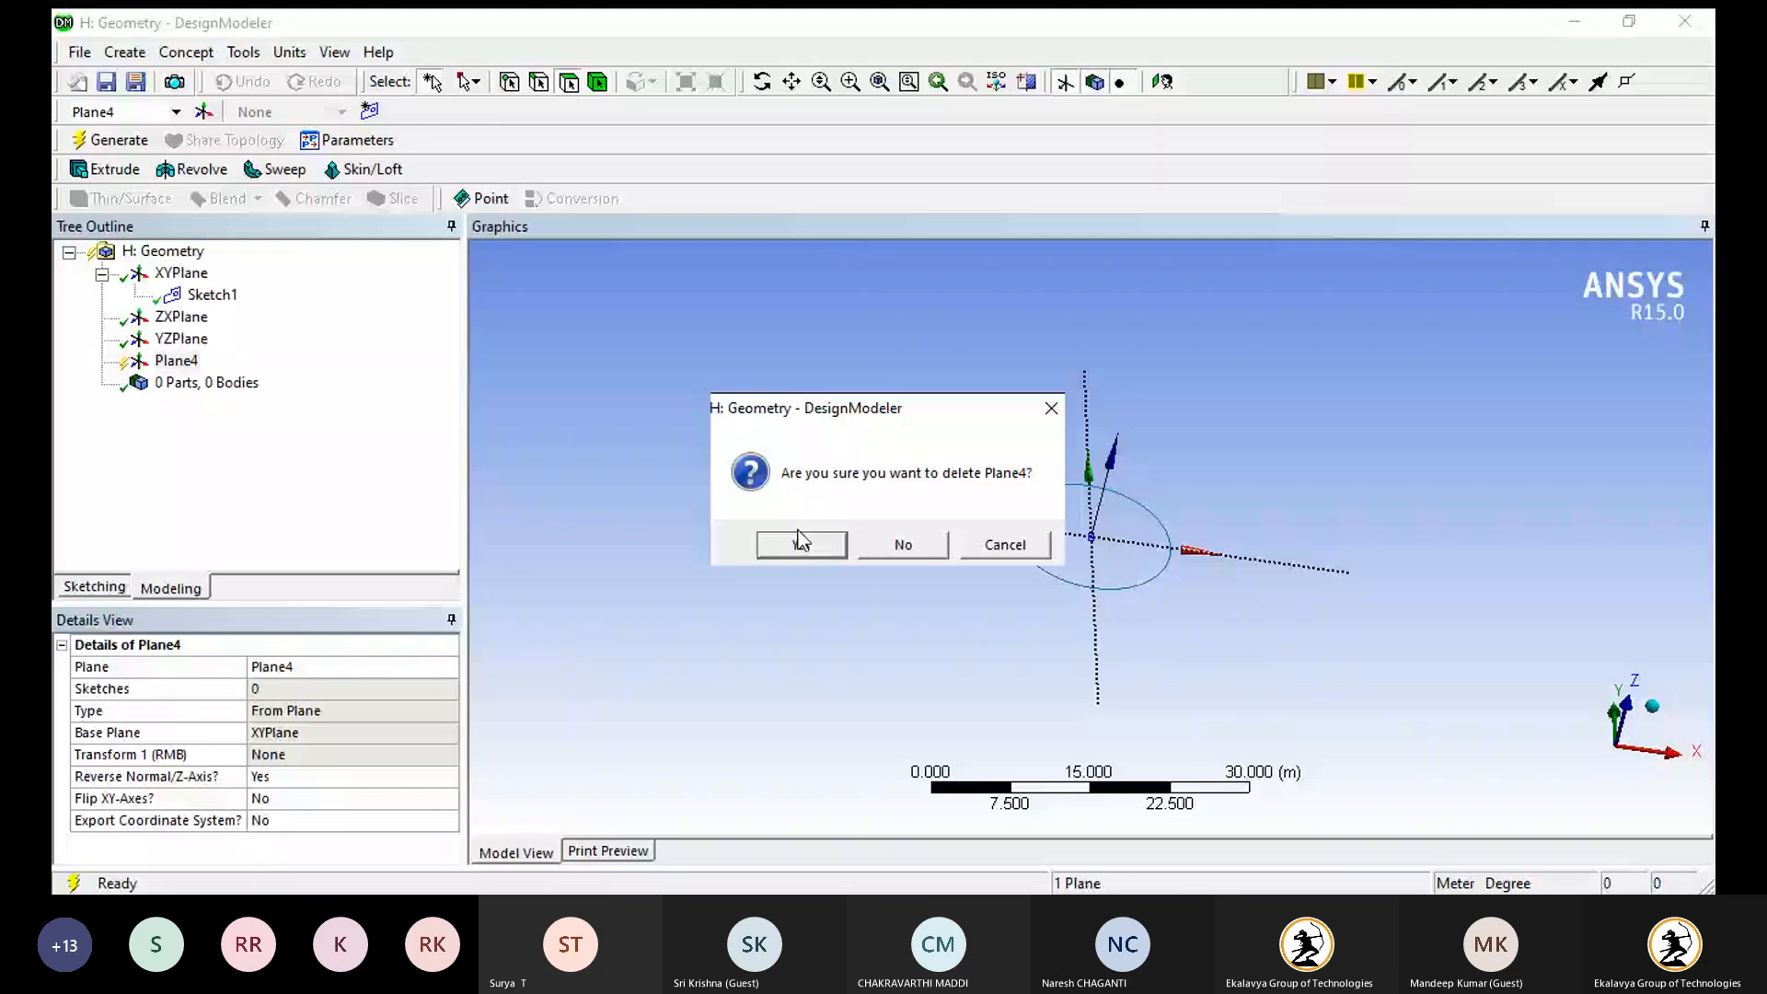
click(801, 543)
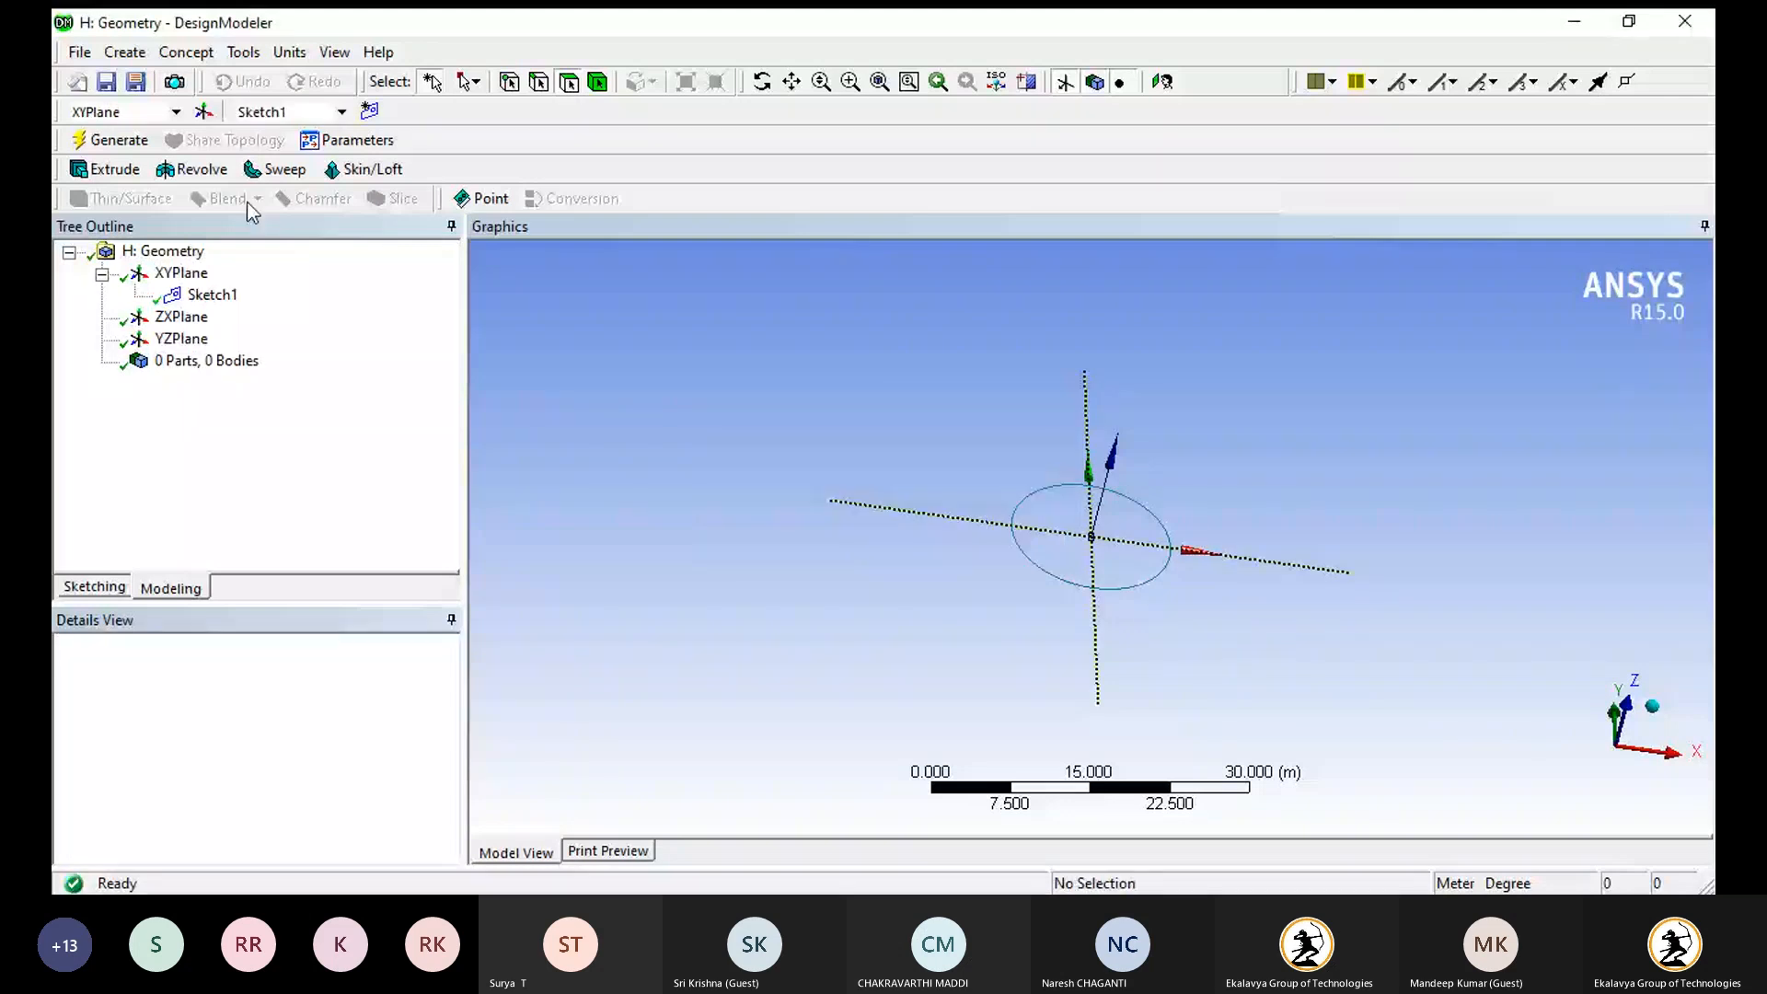
- Create a new plane based on XYPlane with an Offset Z transform of 25 m and generate it
click(204, 112)
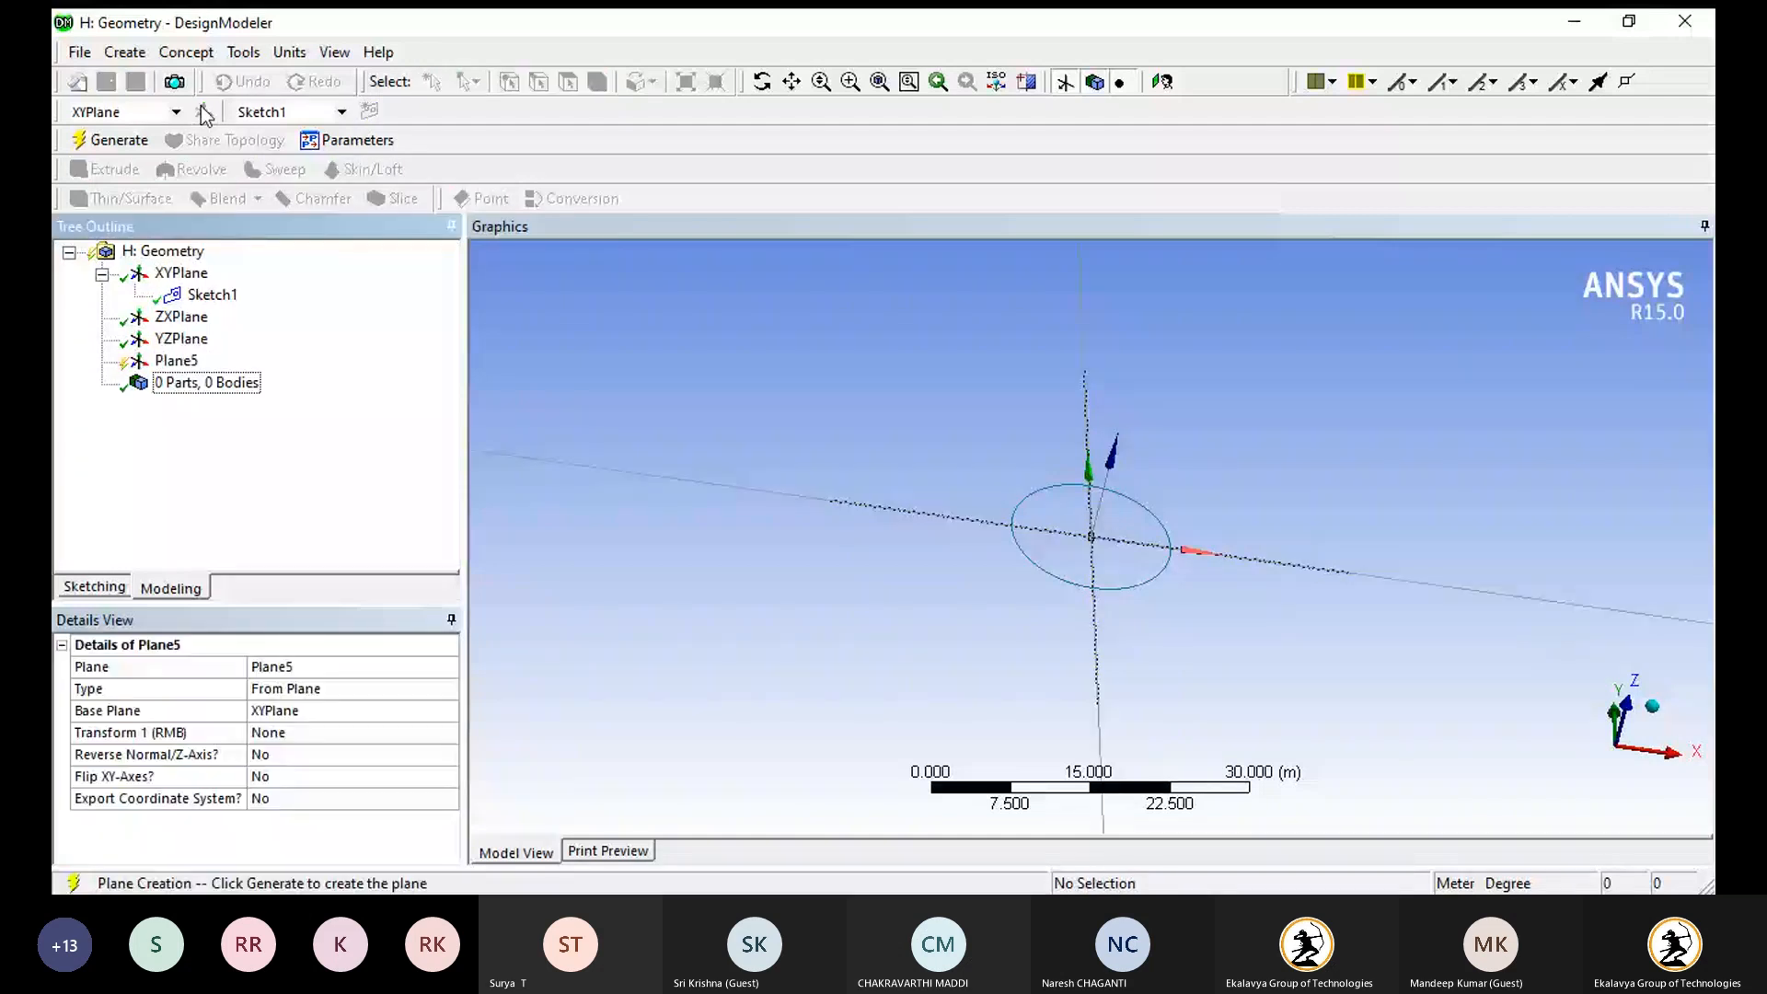
click(440, 688)
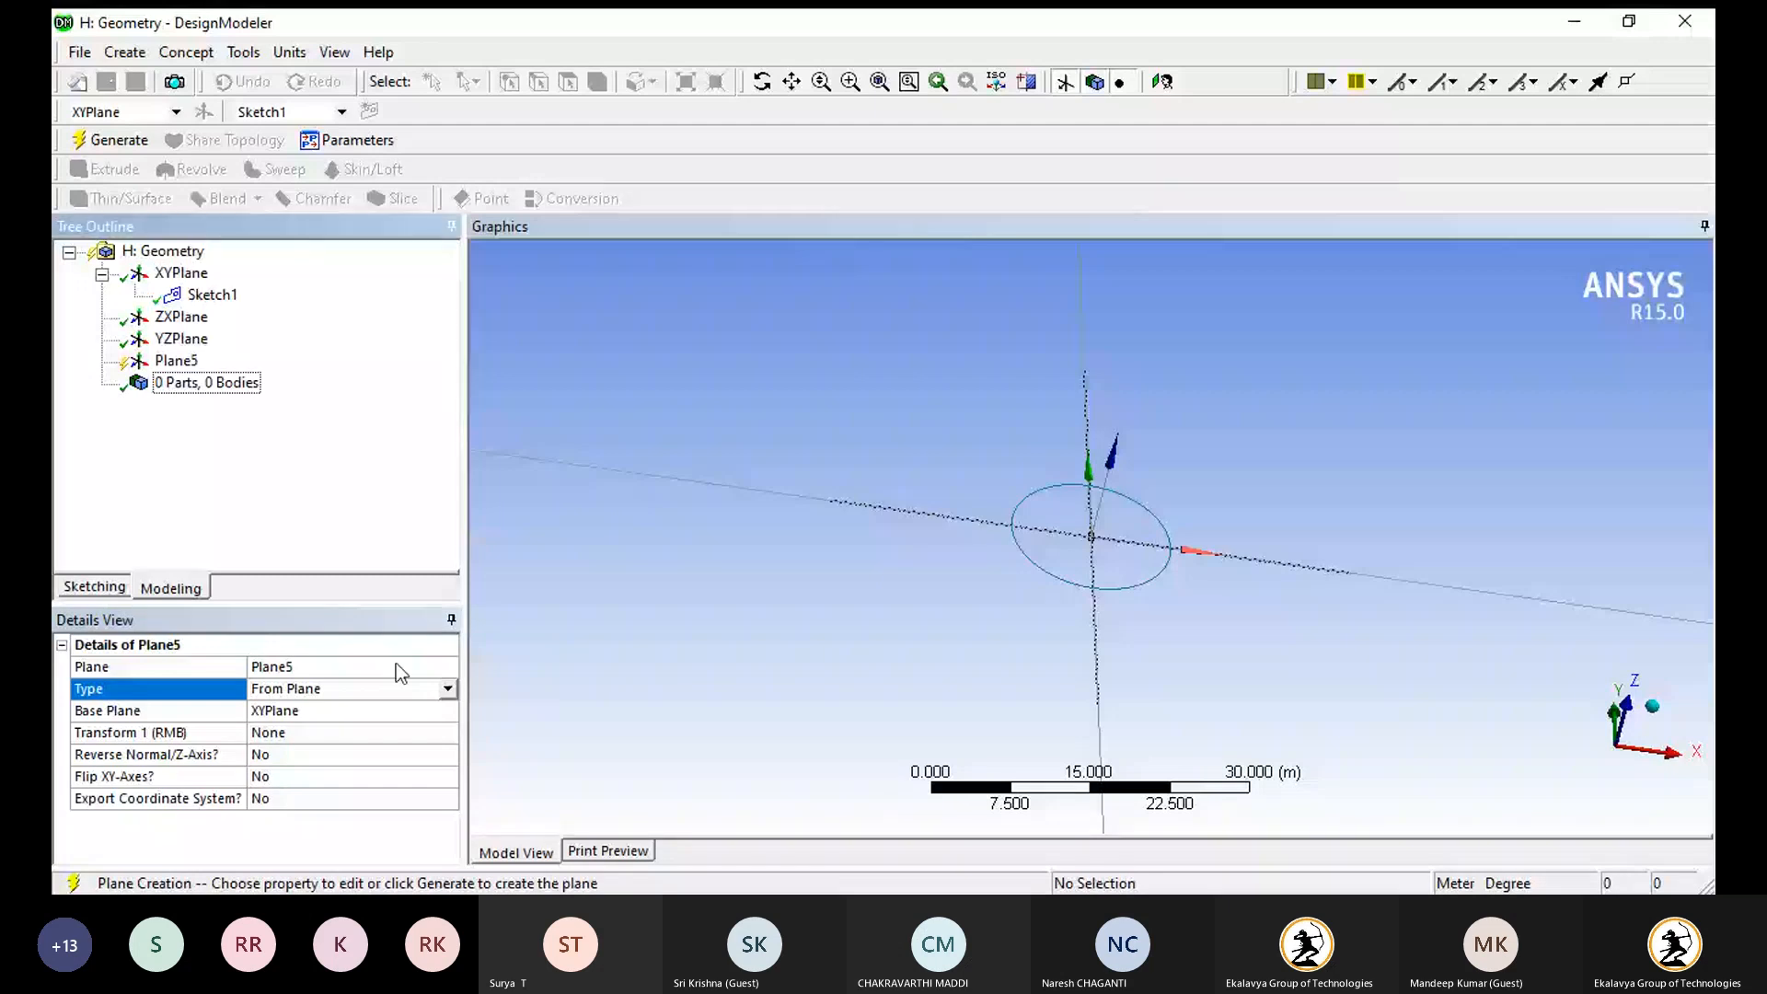
click(354, 709)
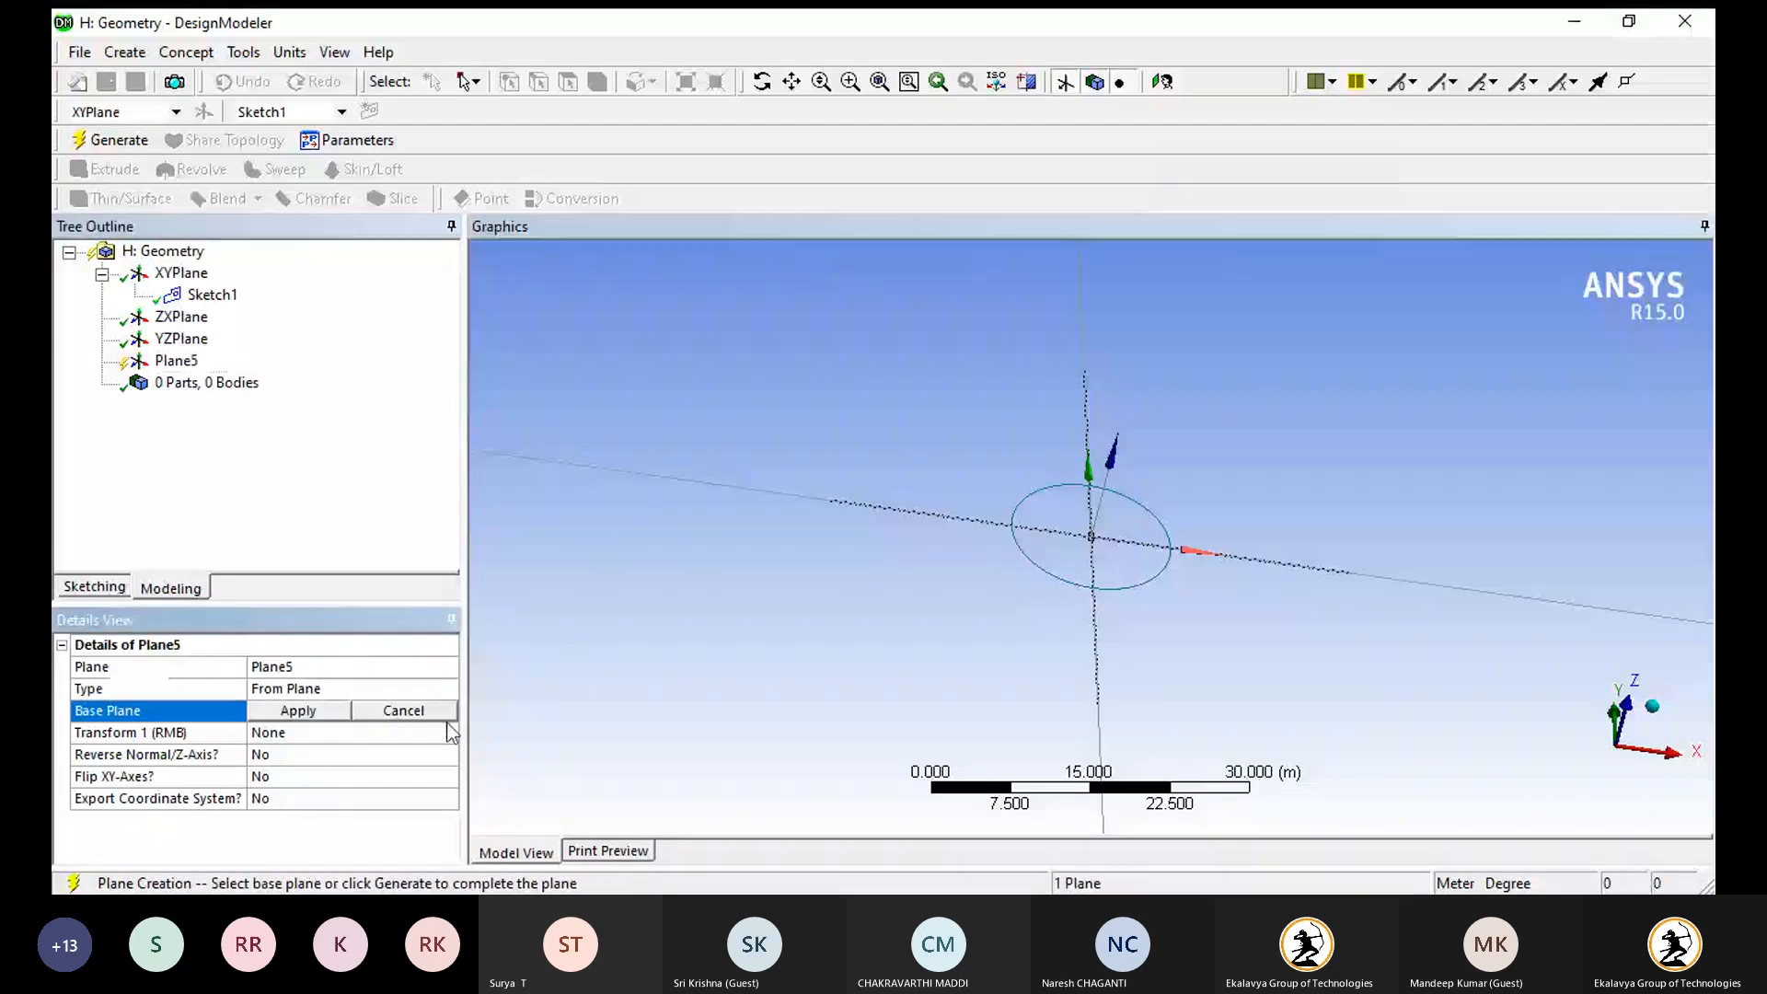
click(327, 714)
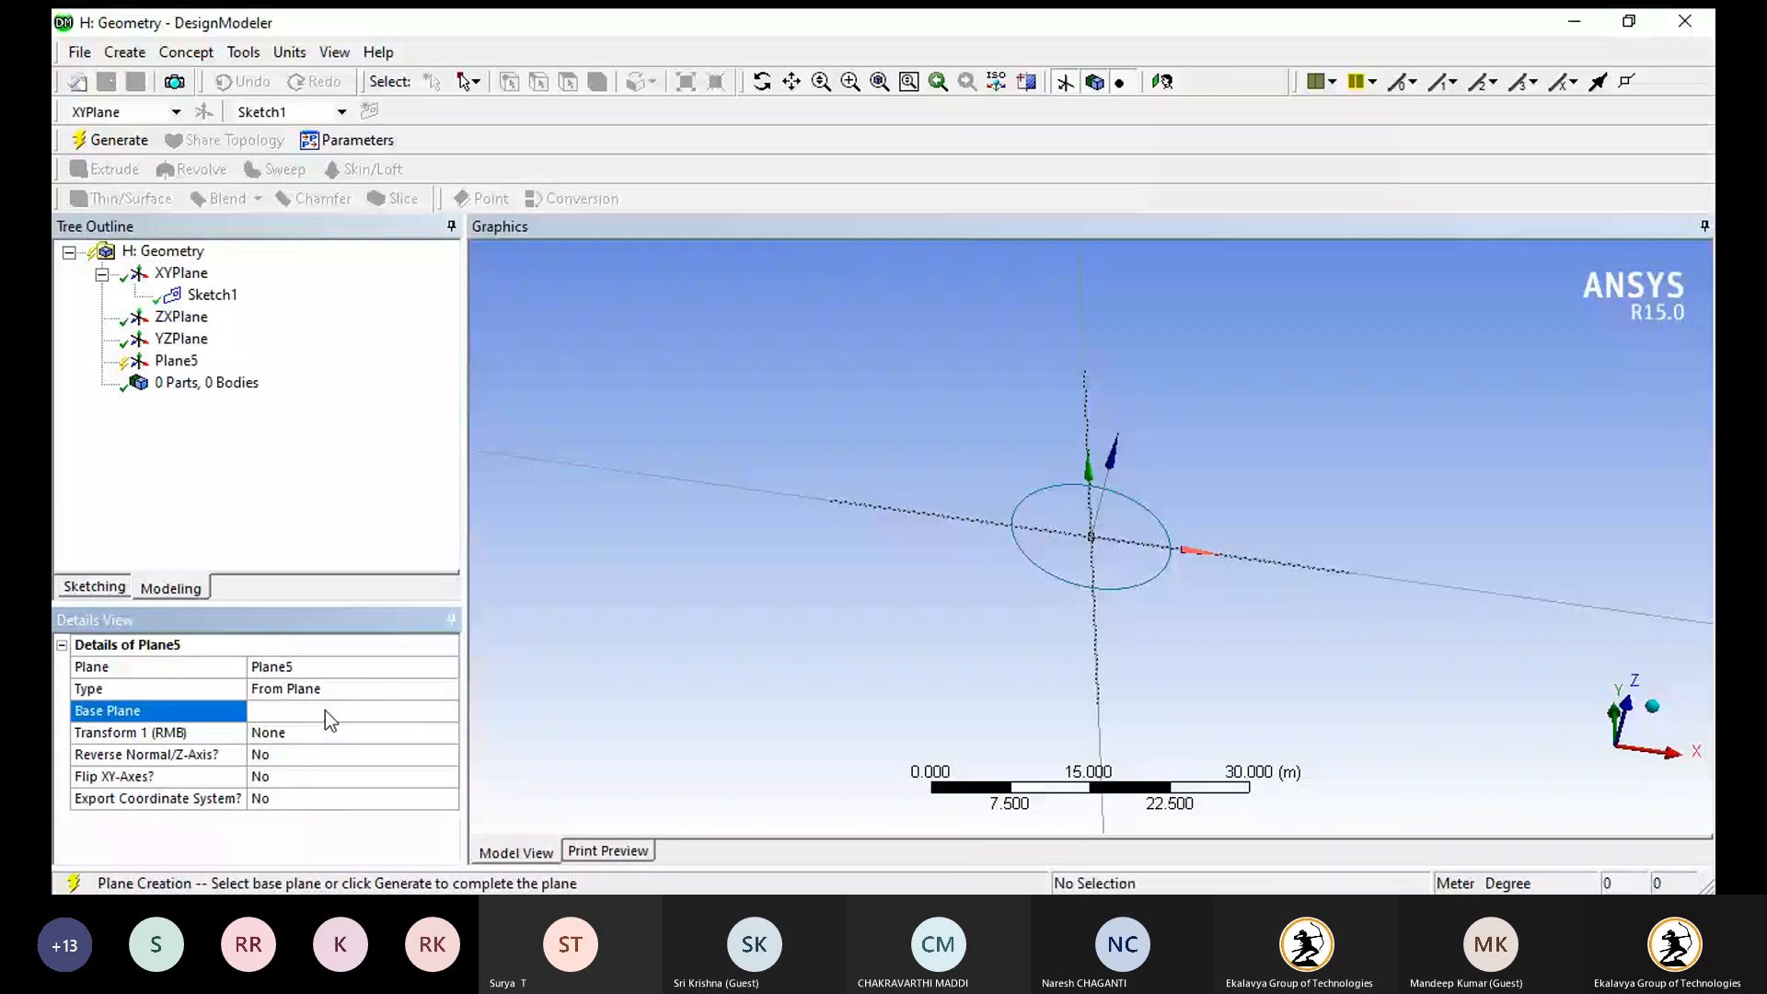
click(325, 731)
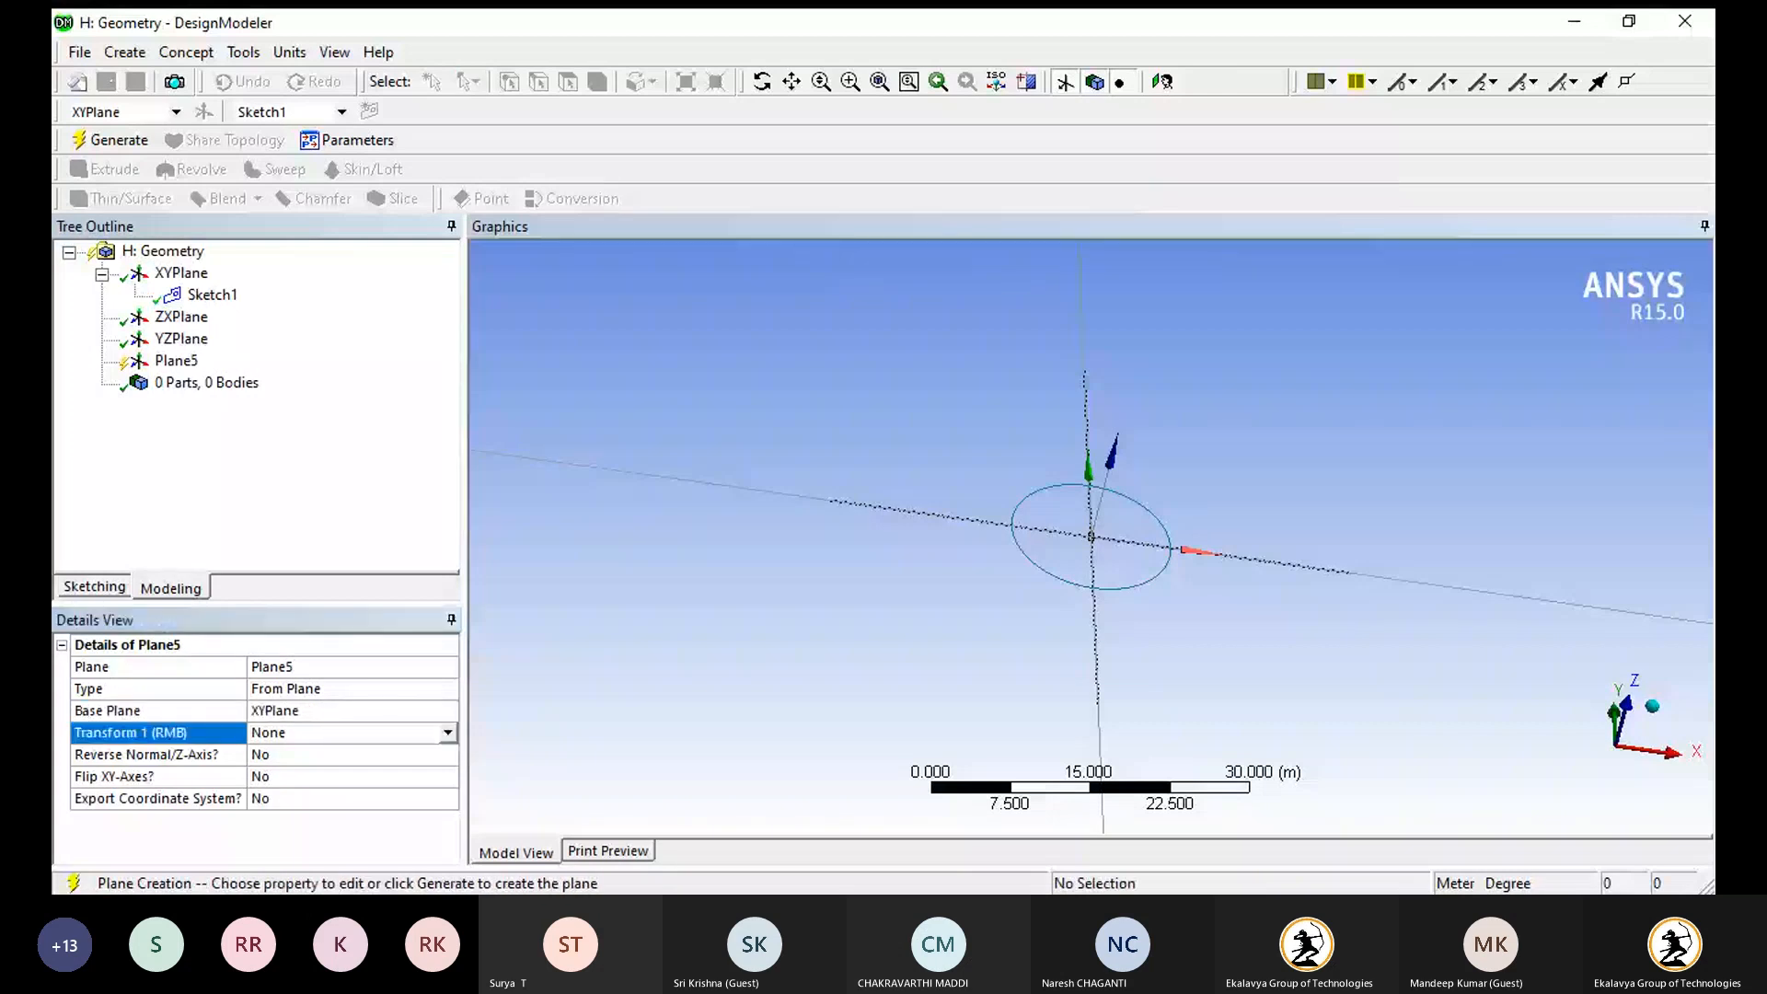
click(300, 835)
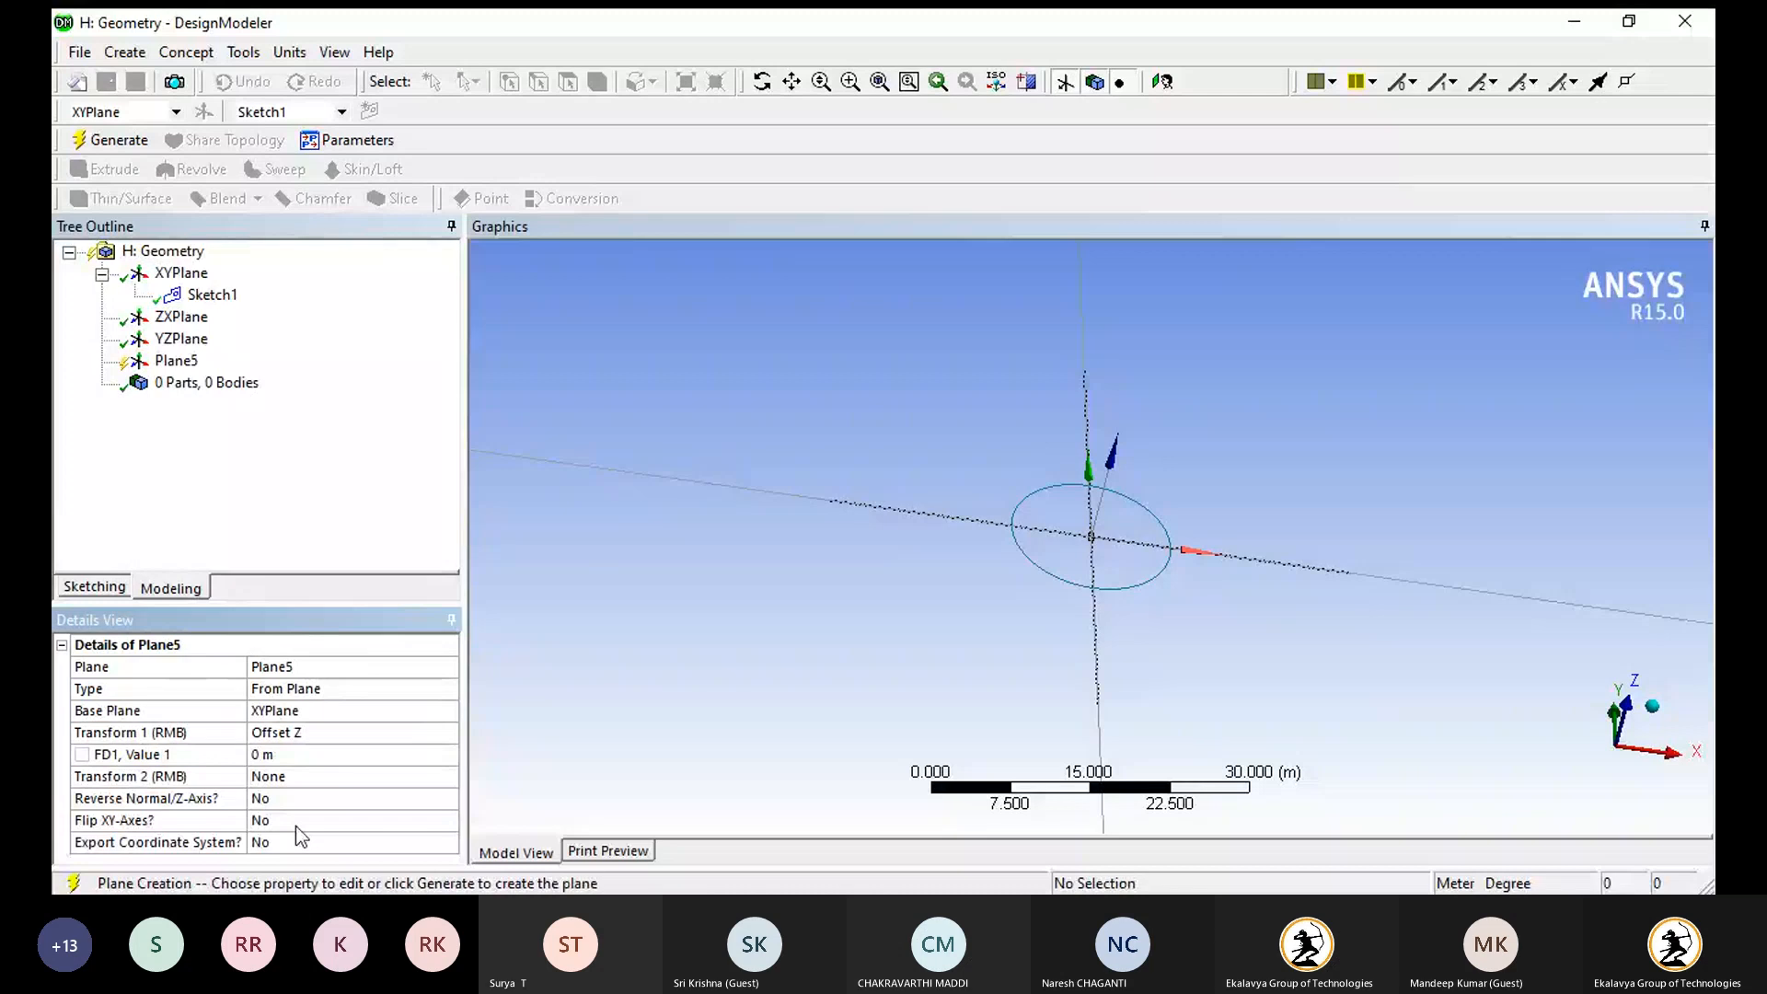
click(293, 754)
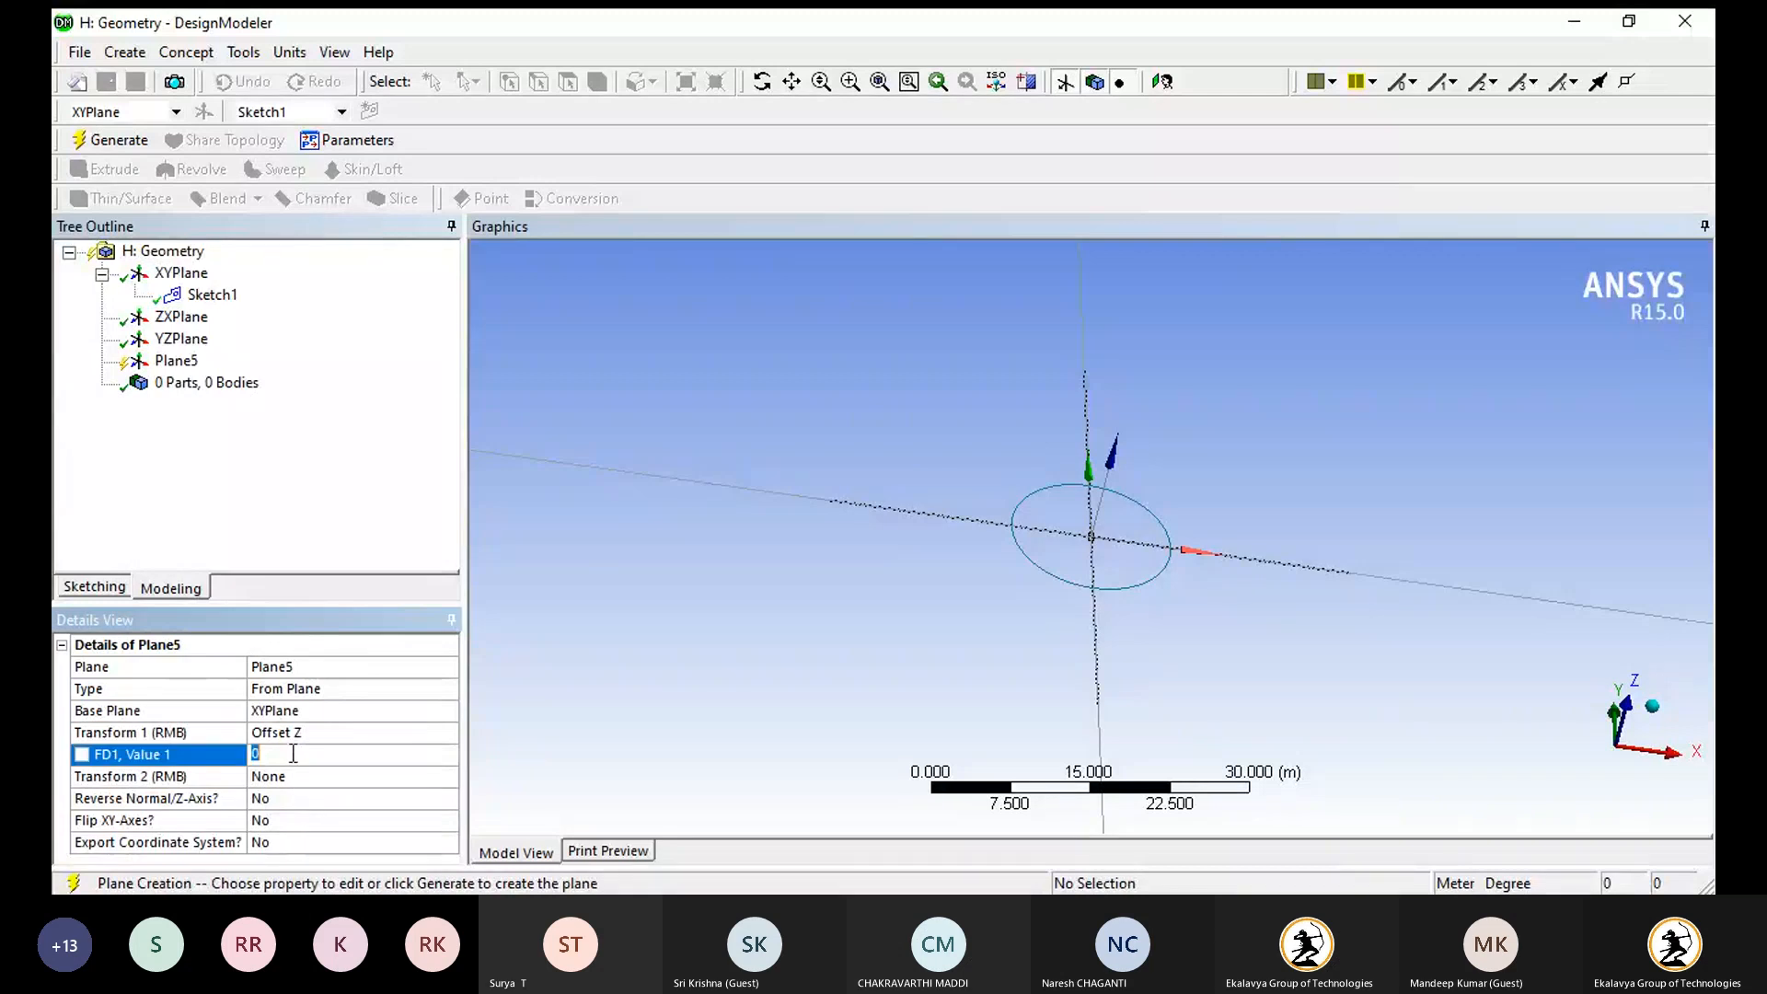
text(25)
key(Return)
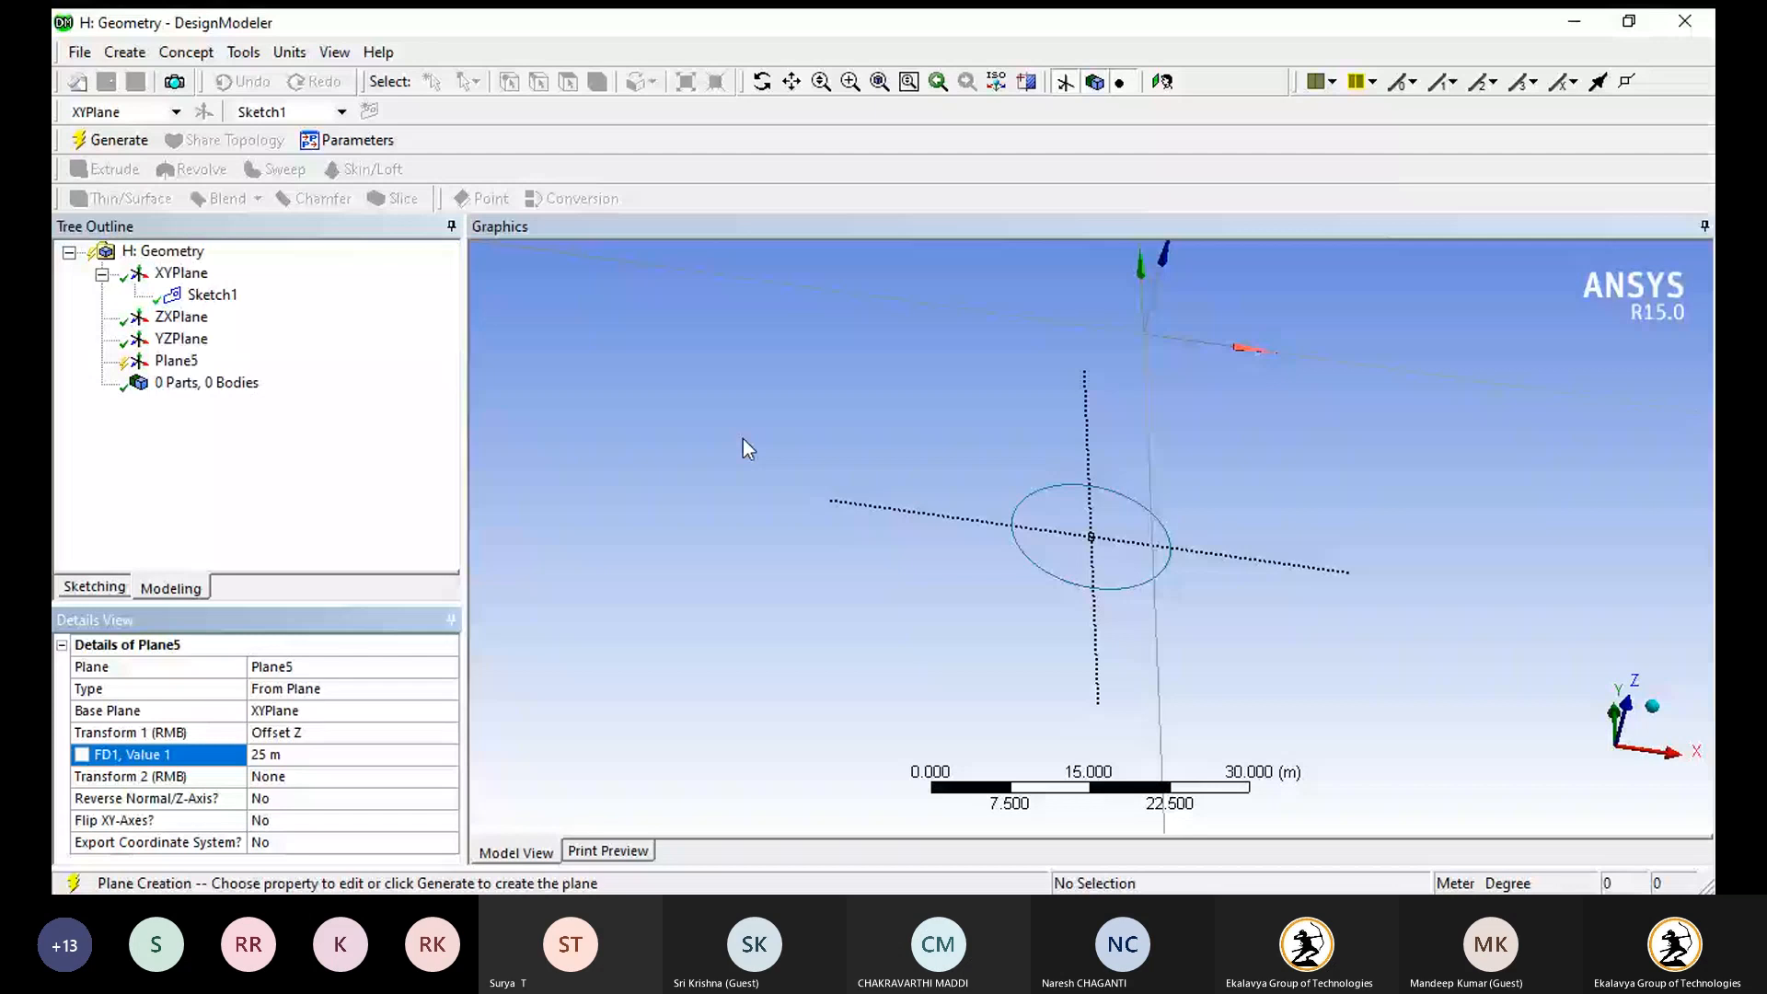
scroll(867, 555, up, 3)
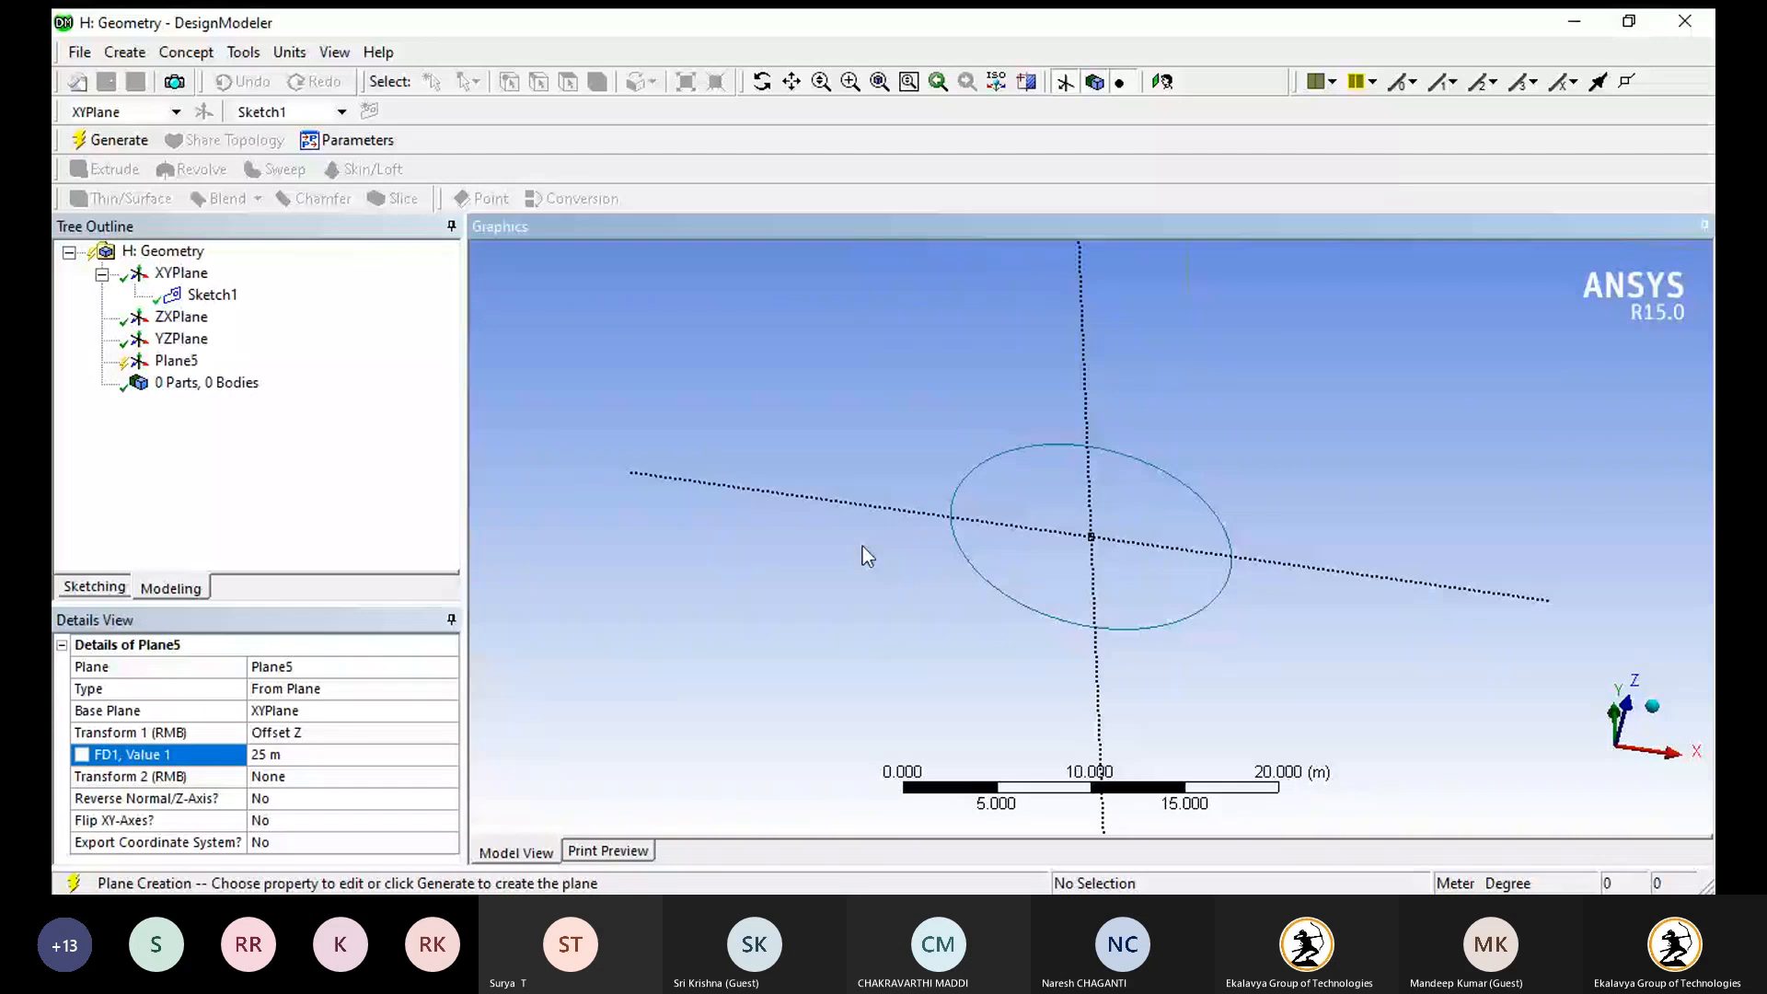
scroll(1287, 451, down, 3)
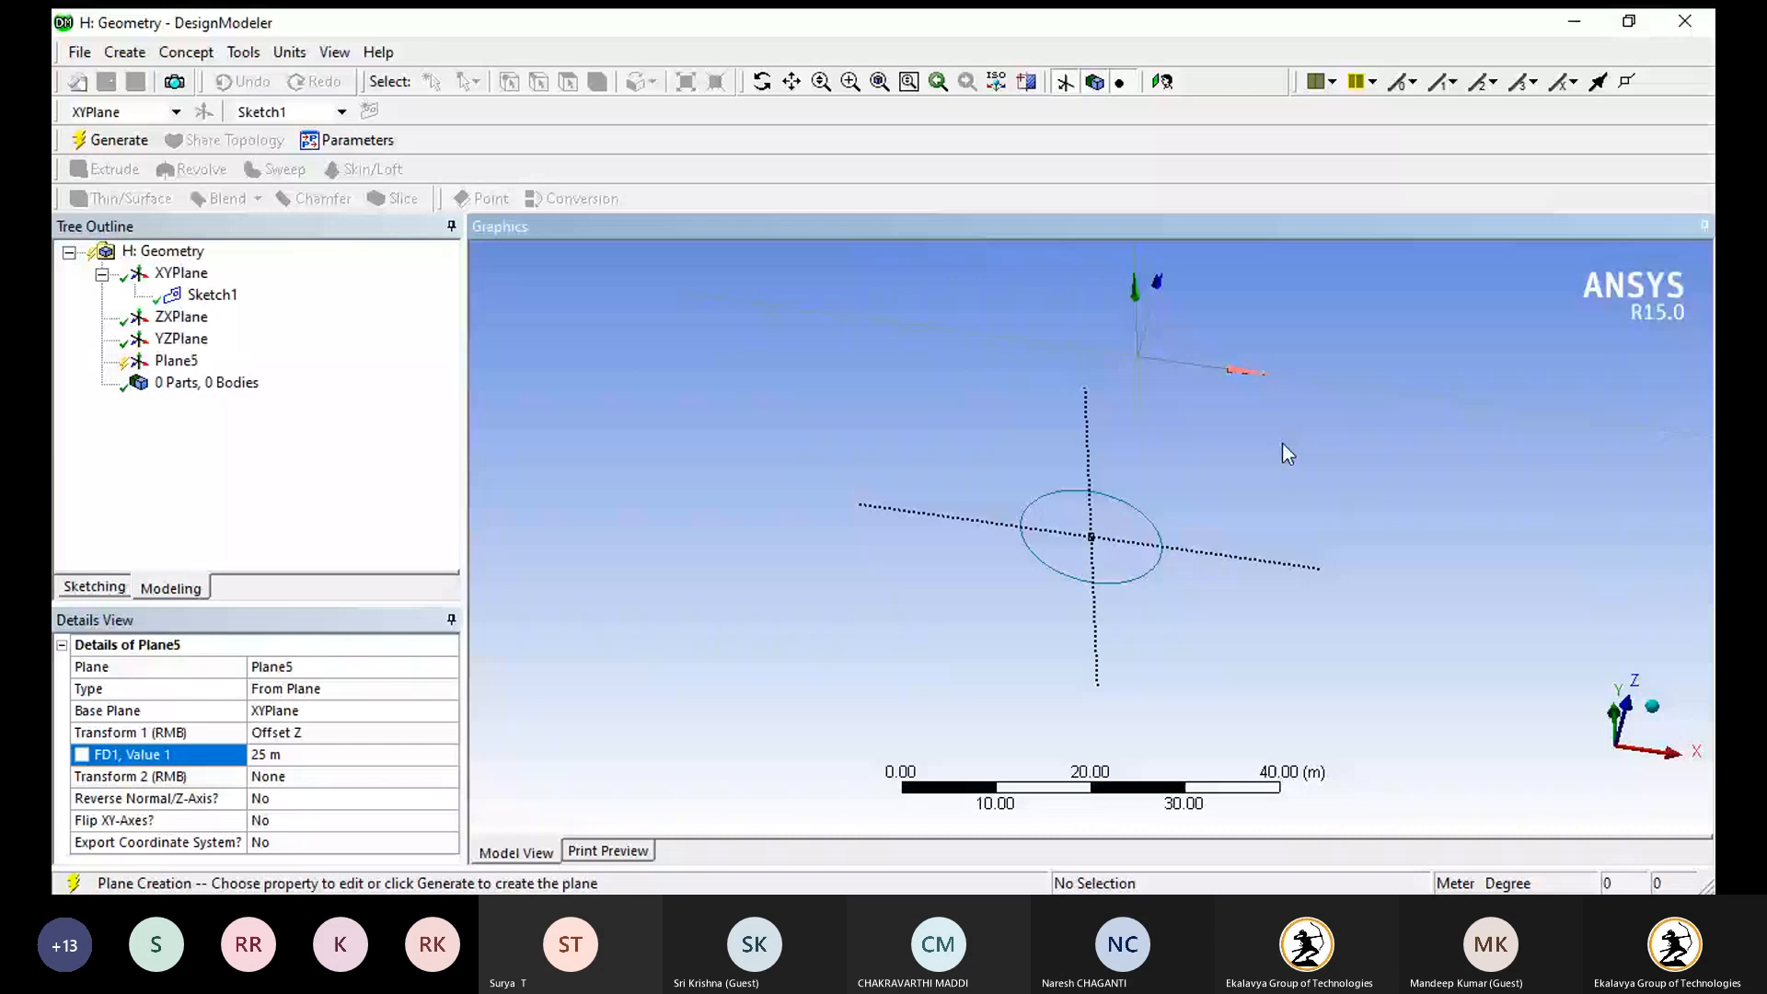
click(114, 140)
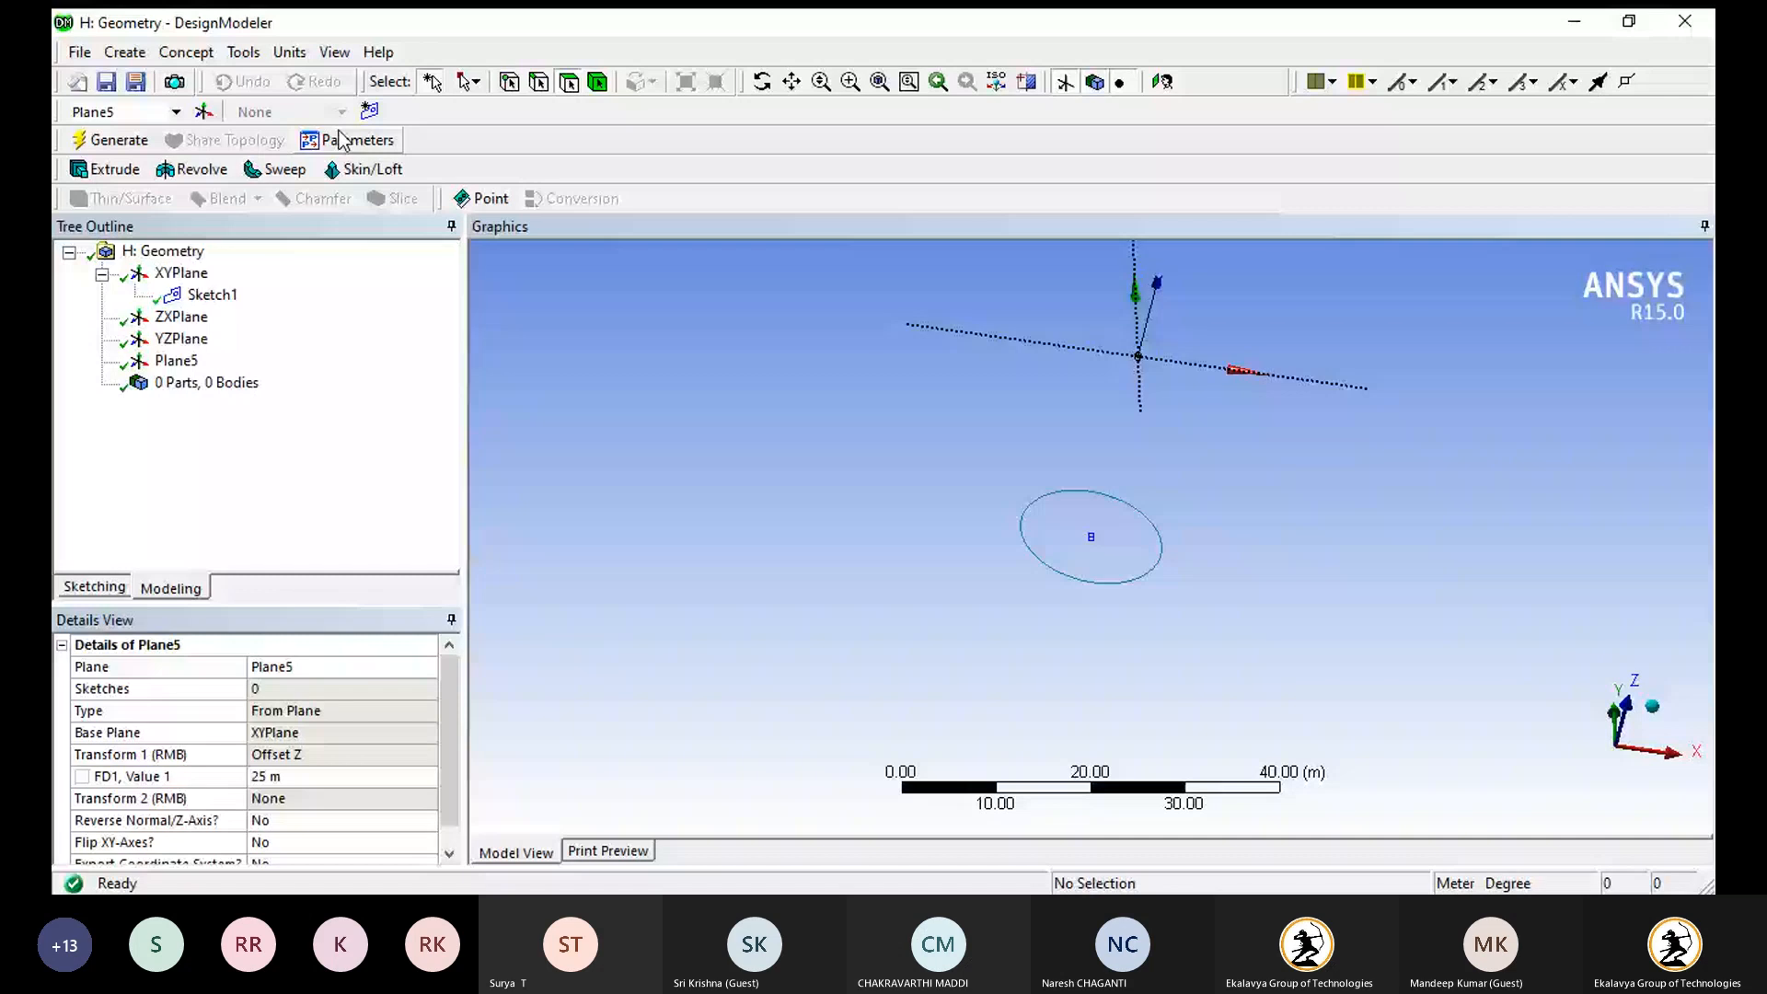
- Create another plane based on Plane5 with an Offset Z transform of 30 m and generate it
click(203, 111)
click(336, 711)
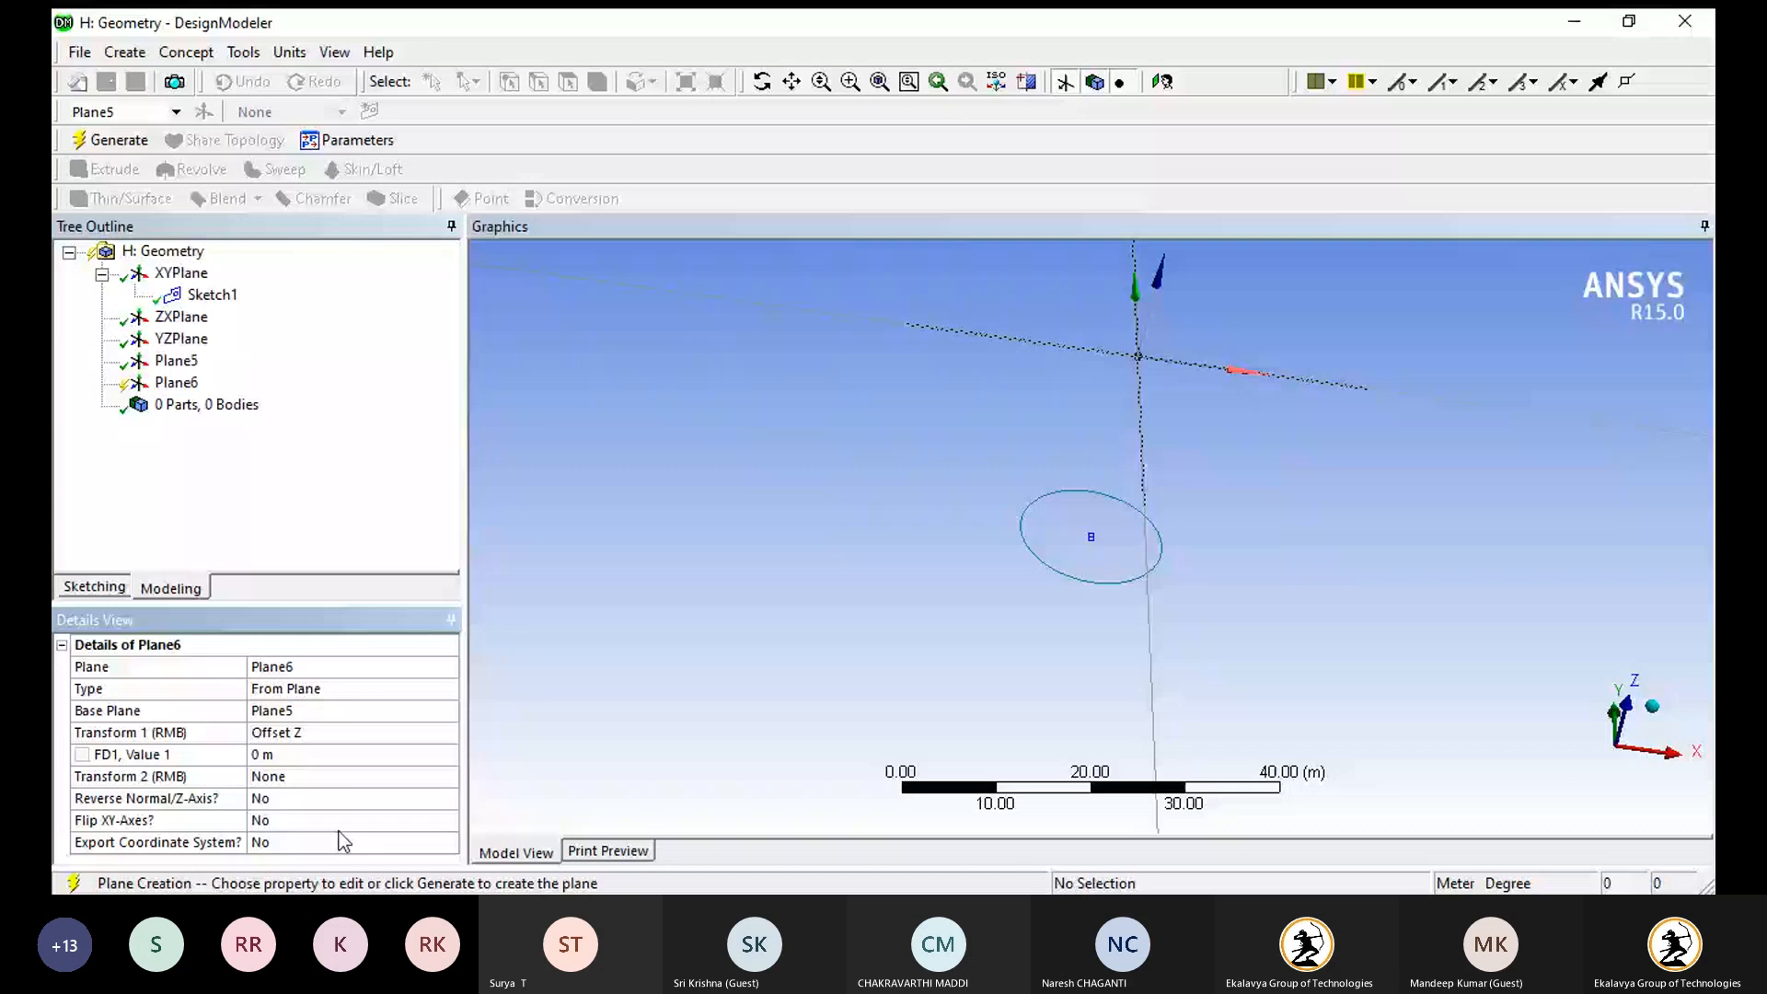
click(330, 754)
text(30)
key(Return)
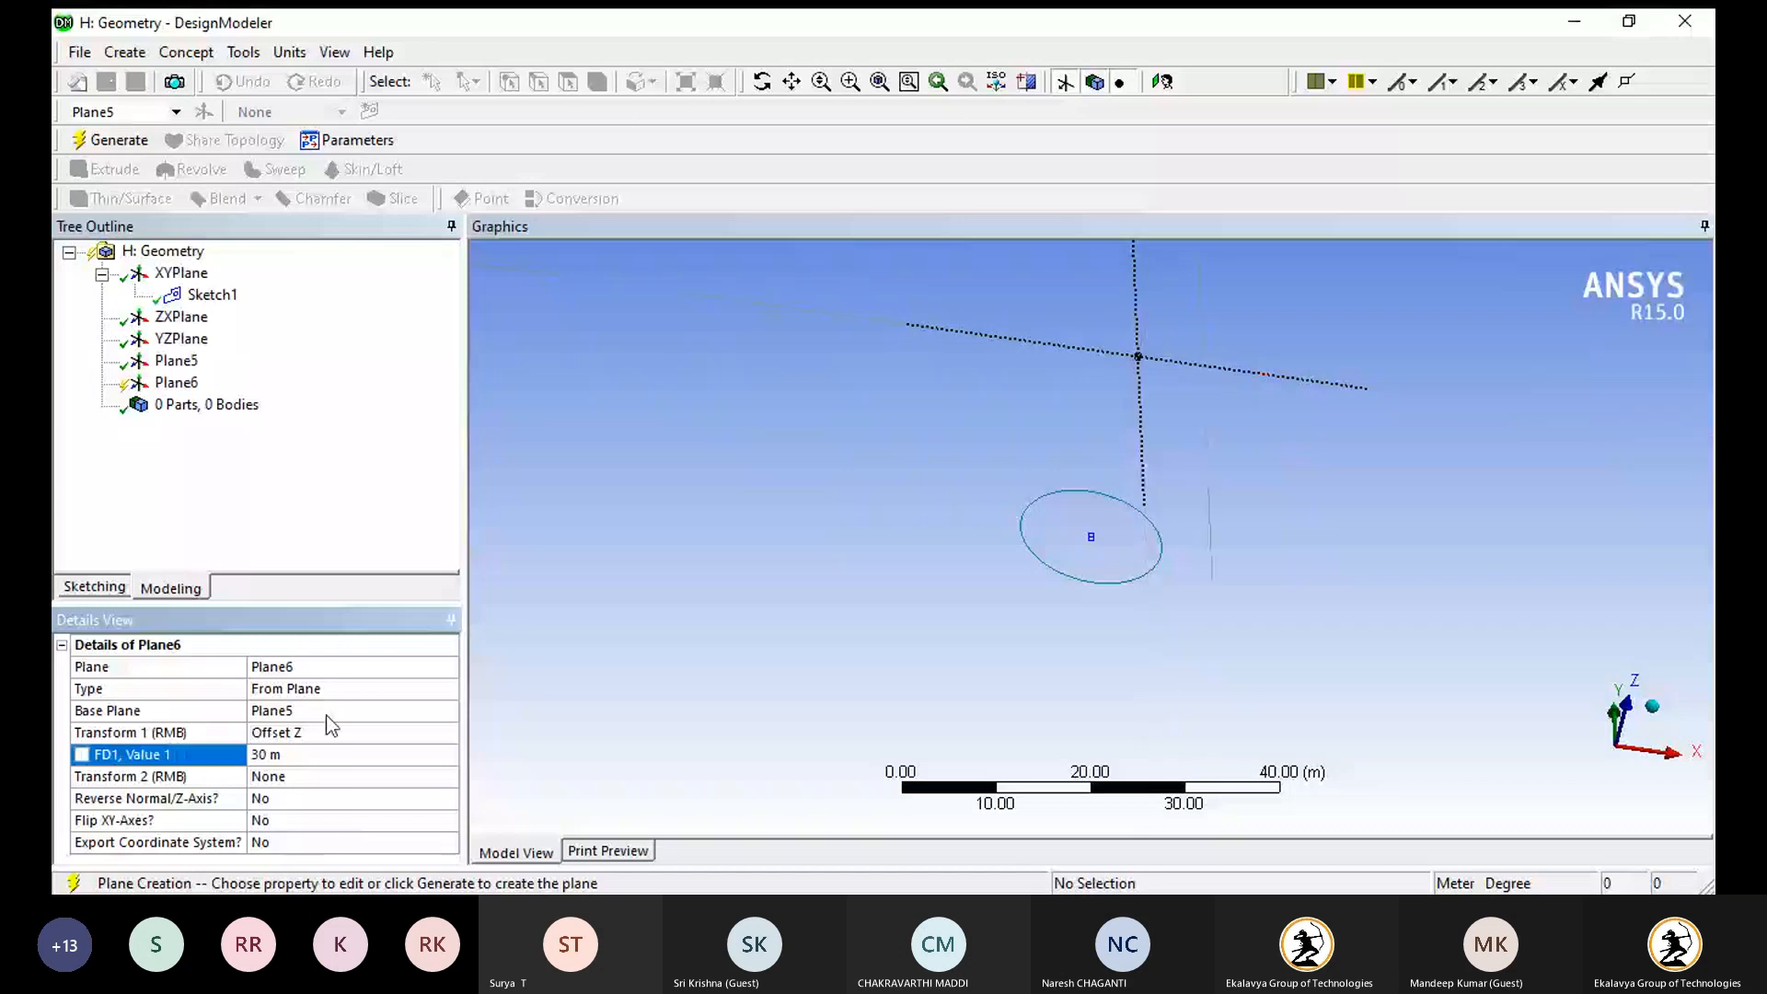
click(110, 140)
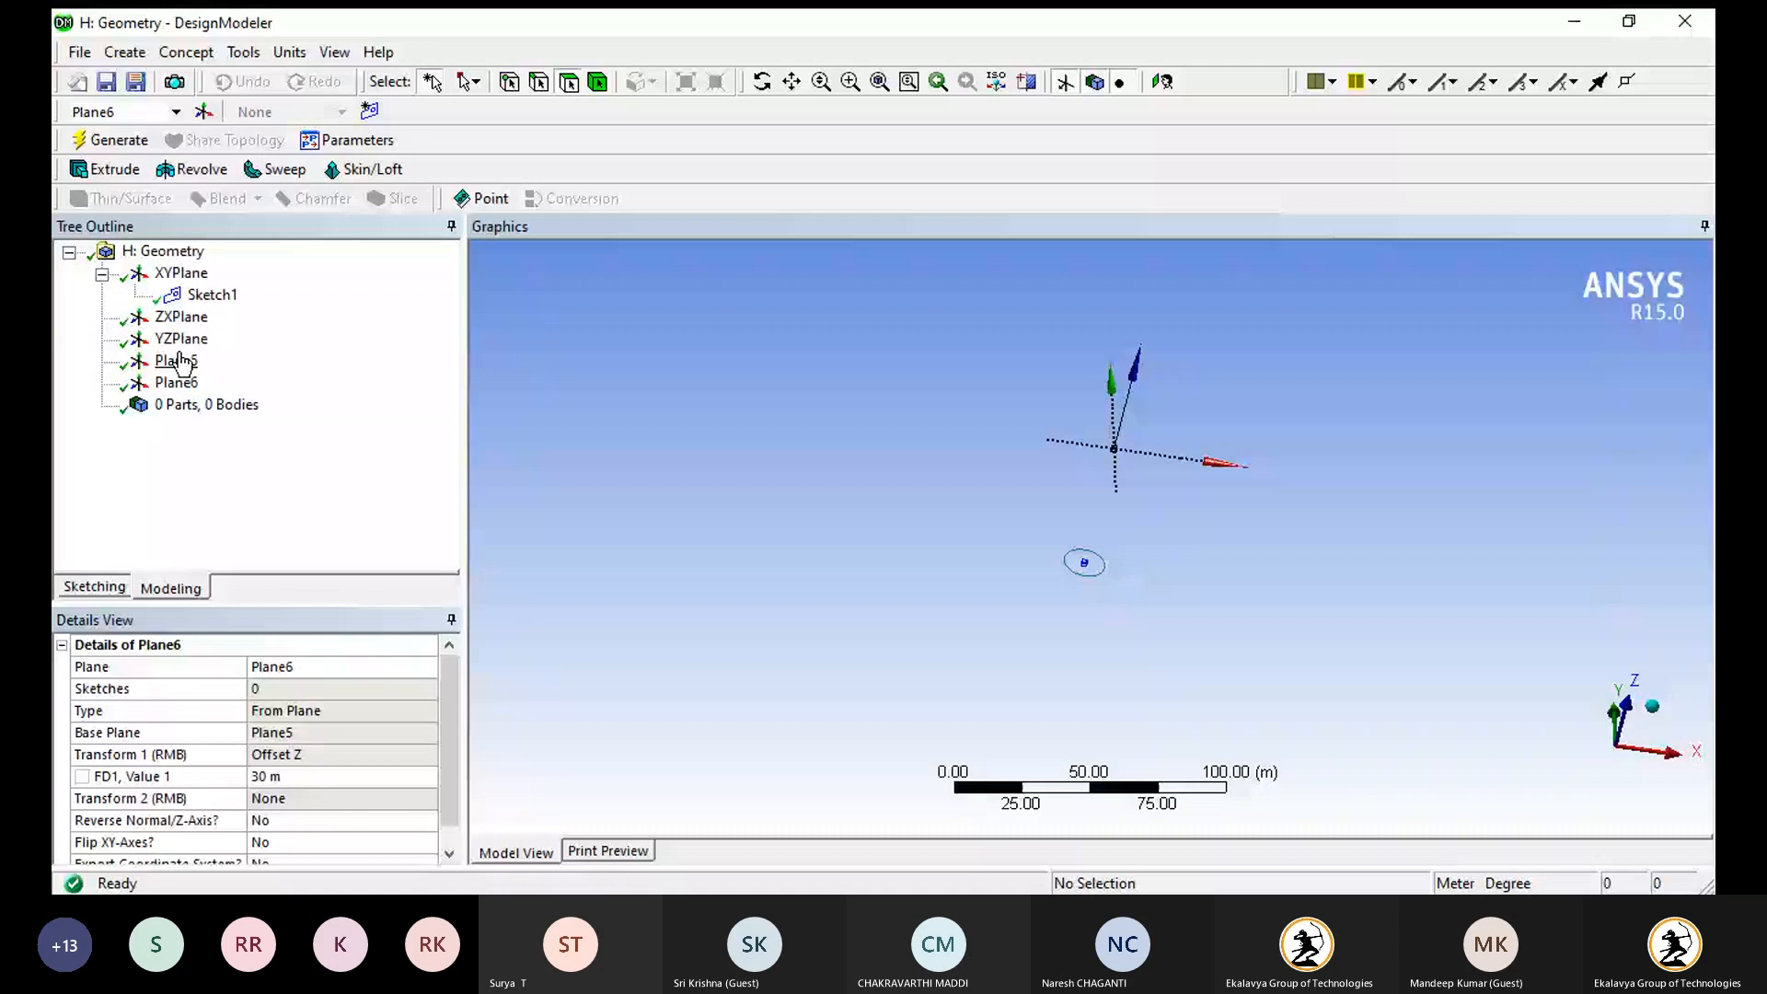
- Sketch a circle of about 15.5 m radius centred on the origin of Plane5
click(176, 361)
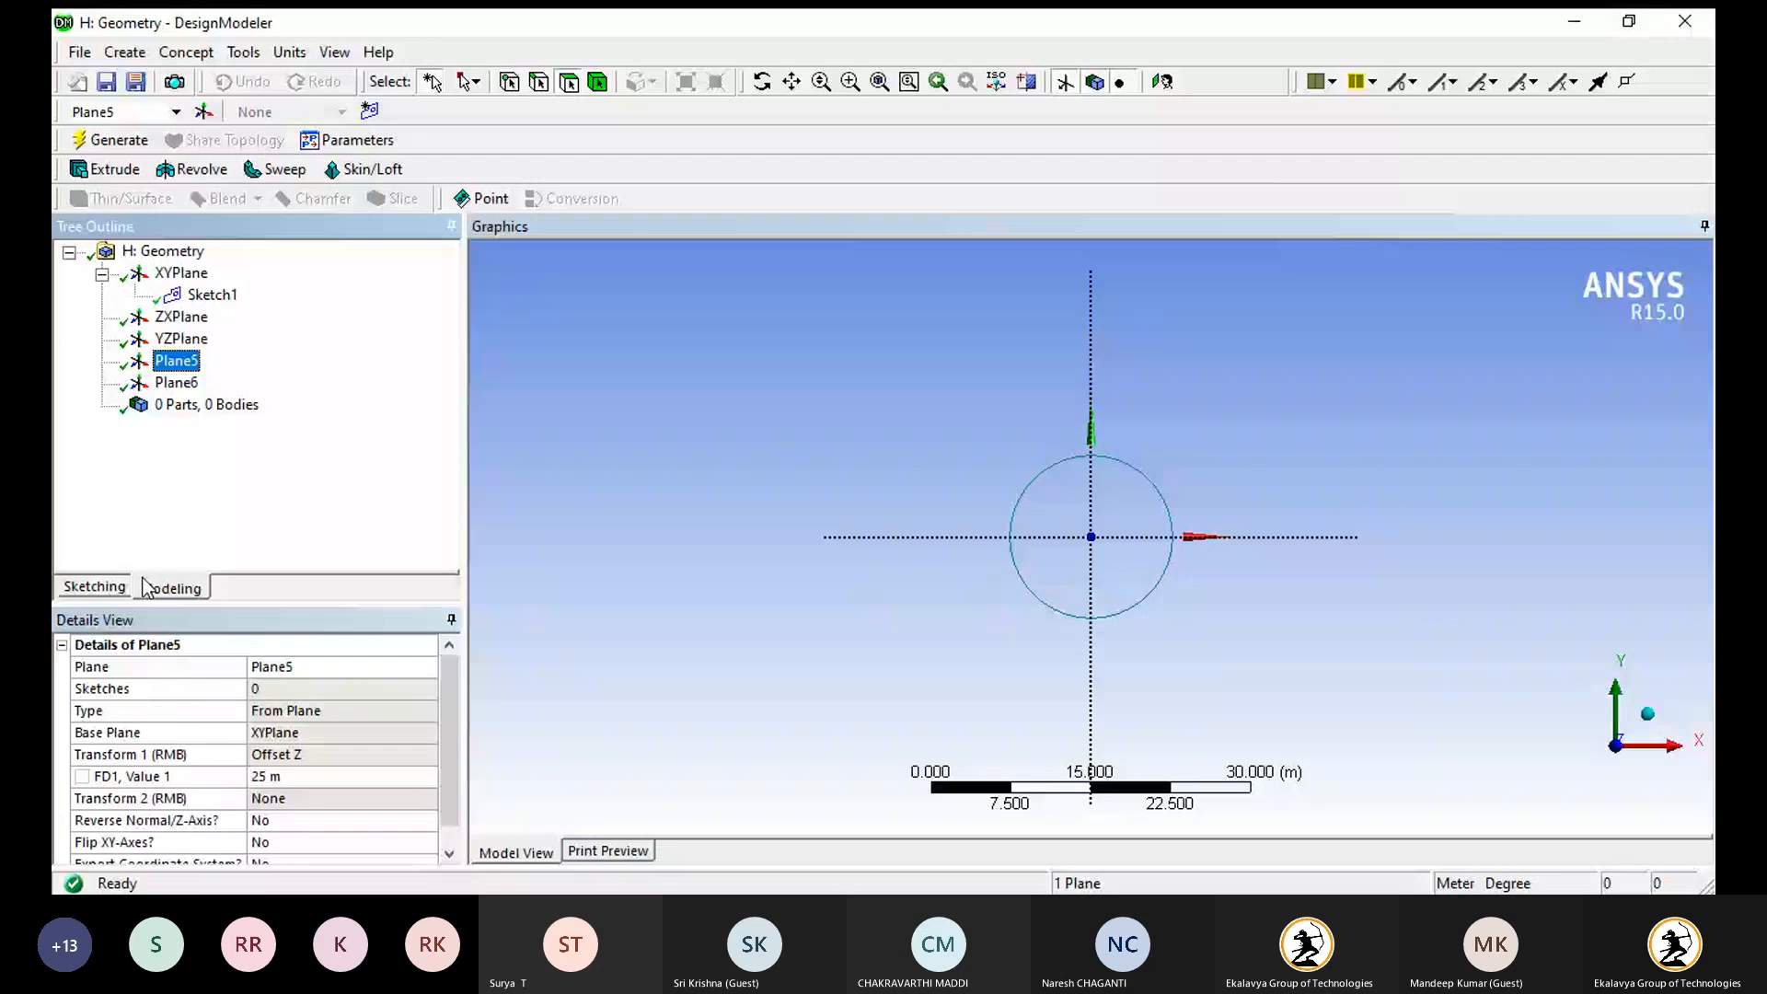
click(129, 587)
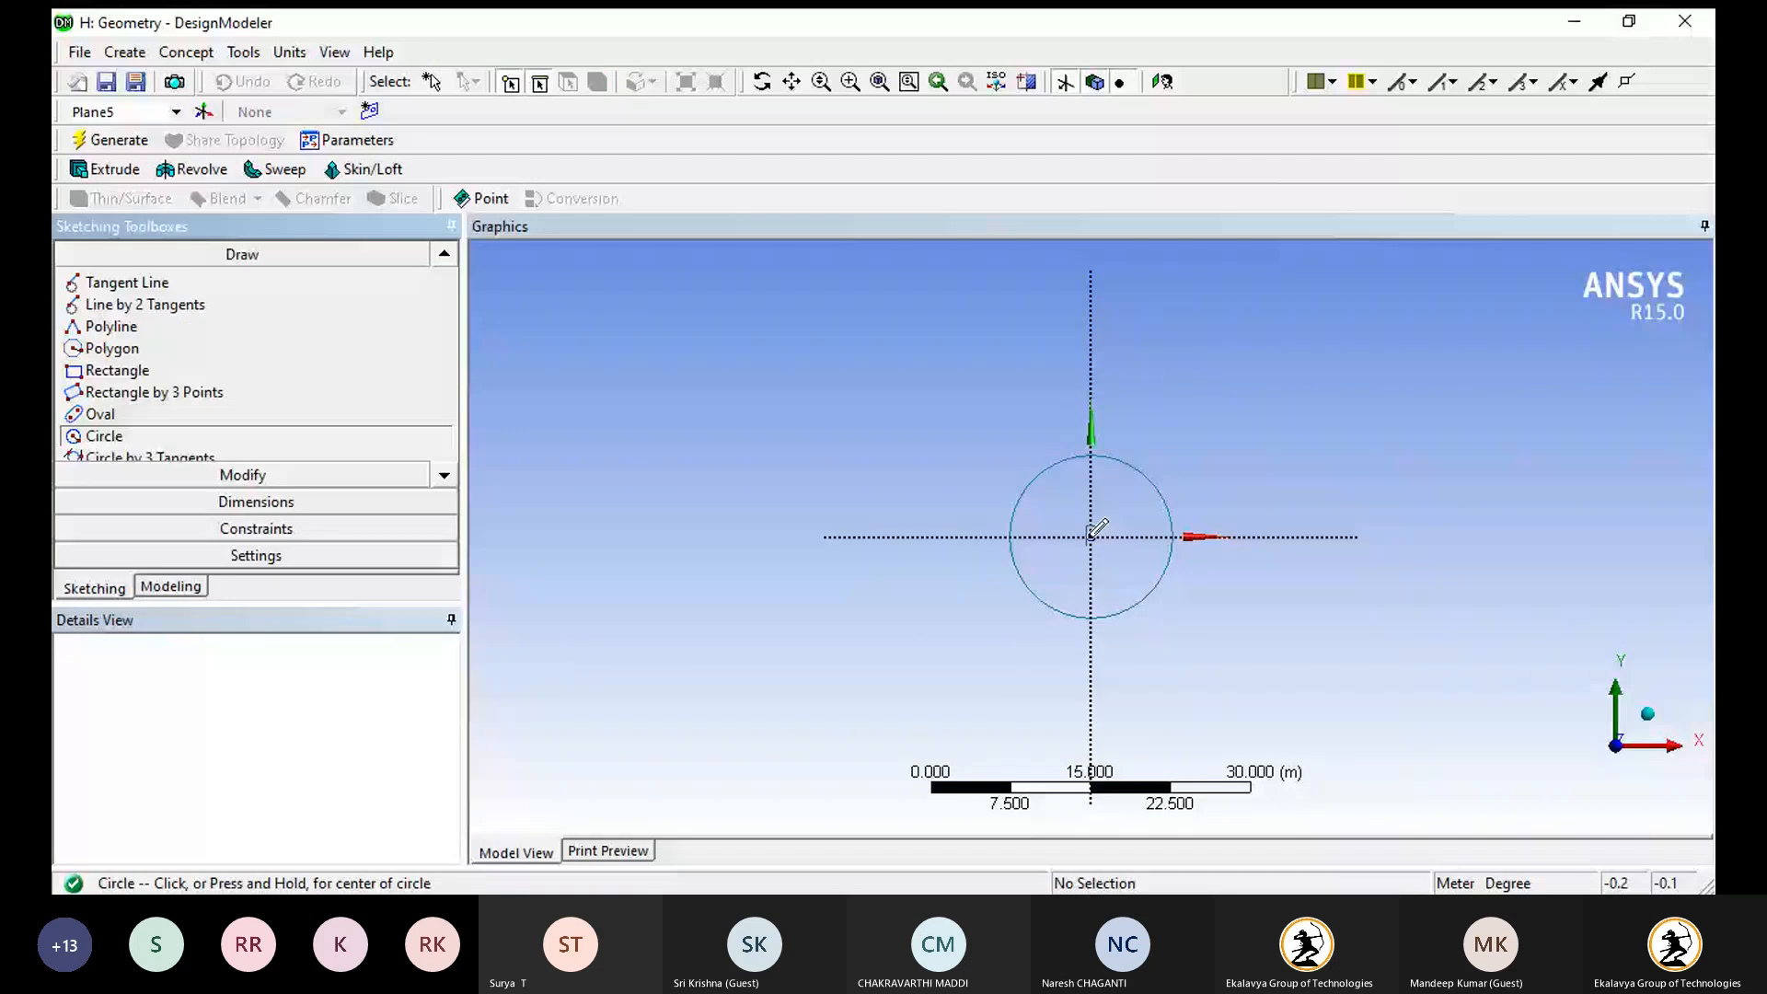
click(1090, 536)
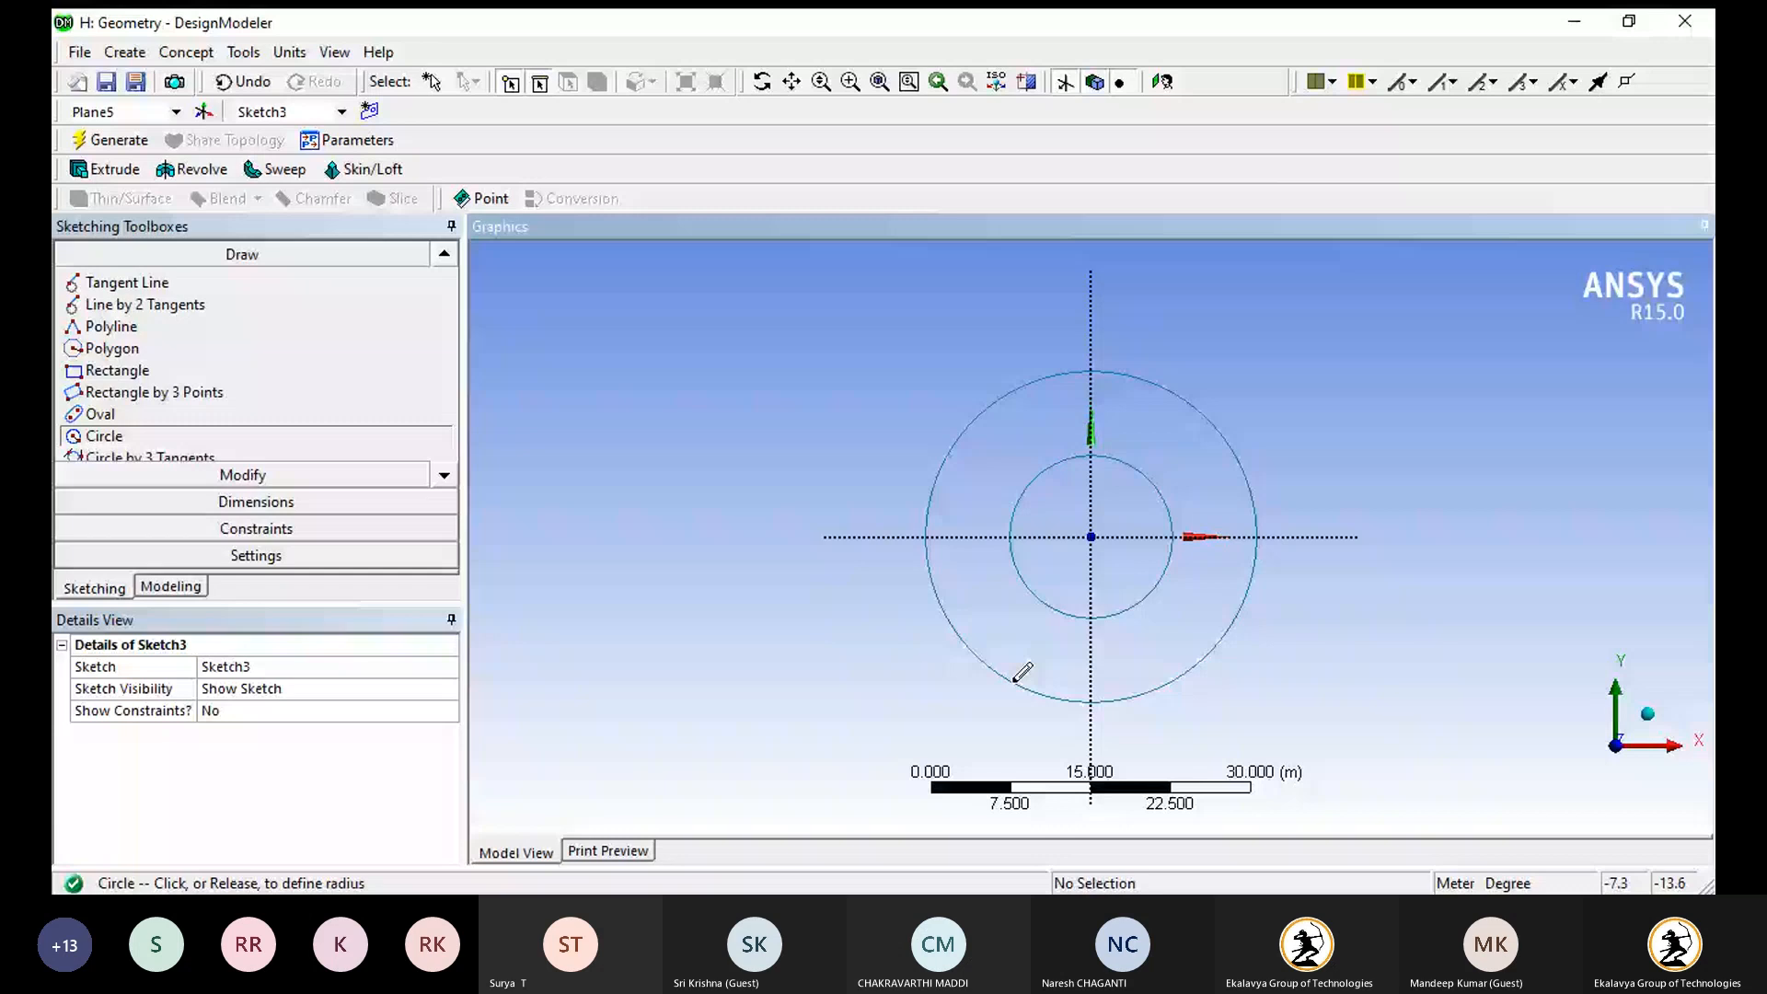
click(1023, 672)
- Create a Skin/Loft between the XY plane's circle and Plane5's larger circle with Add Material and generate it
middle_drag(1022, 672, 1169, 539)
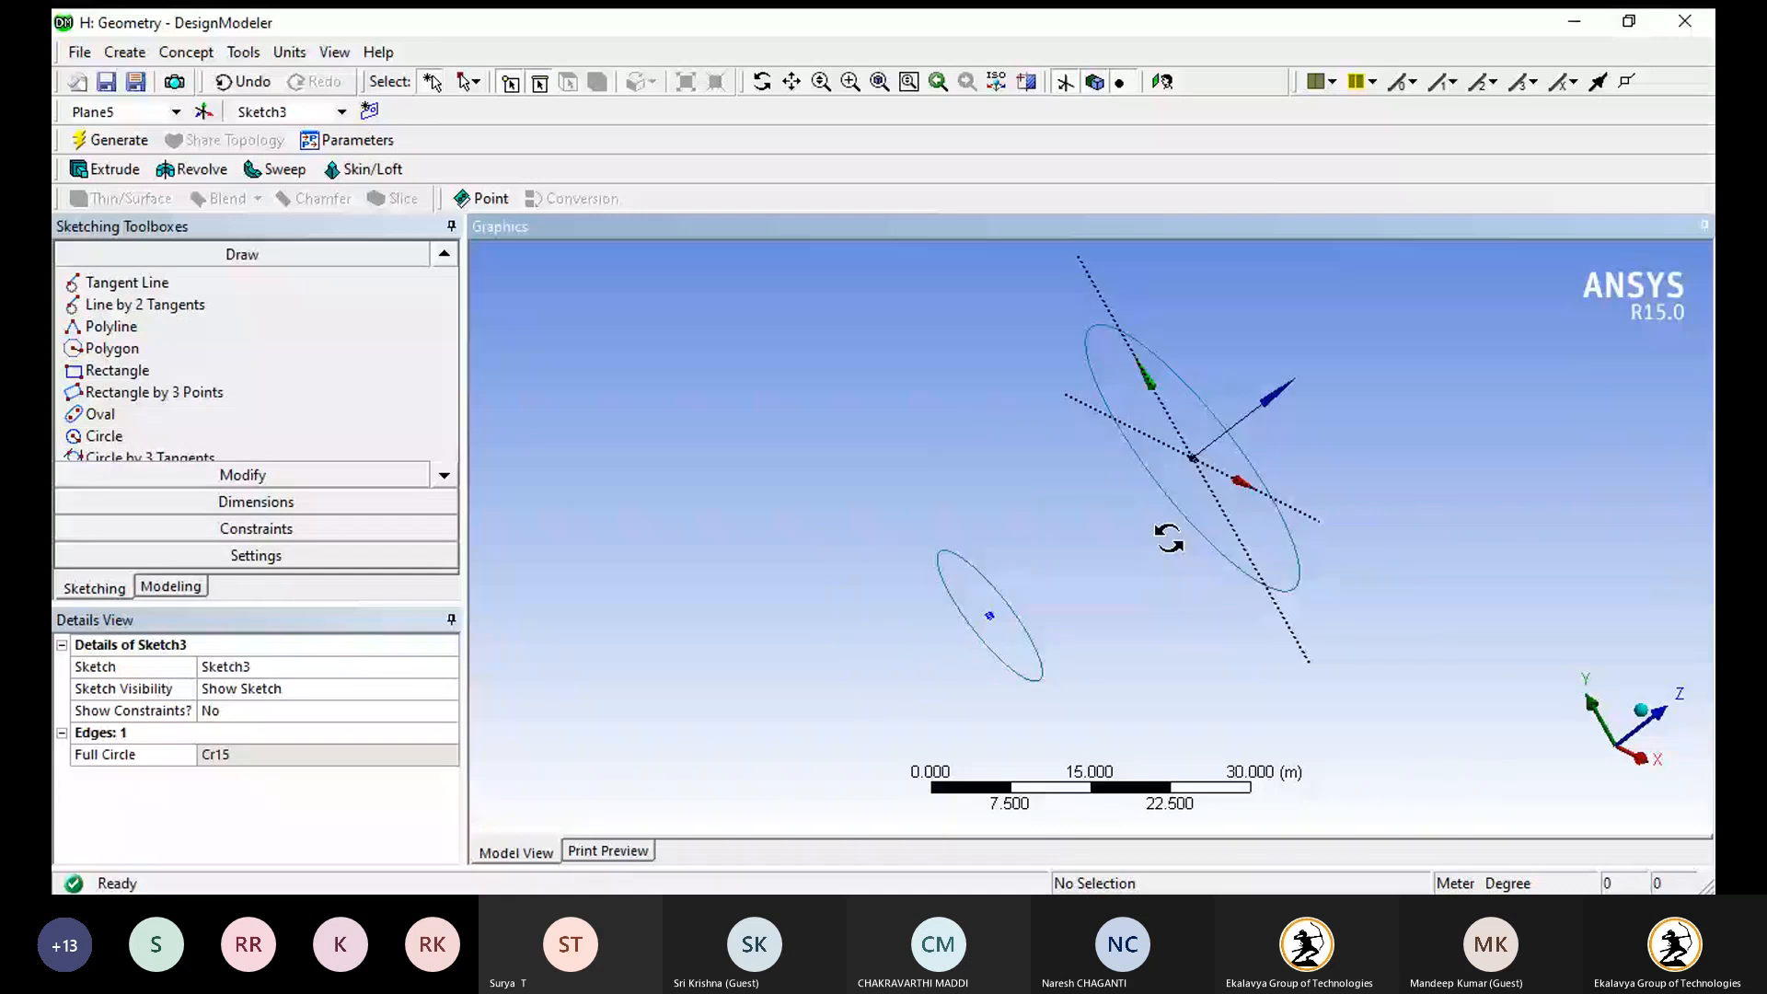
middle_drag(1169, 539, 1185, 532)
scroll(1185, 532, down, 1)
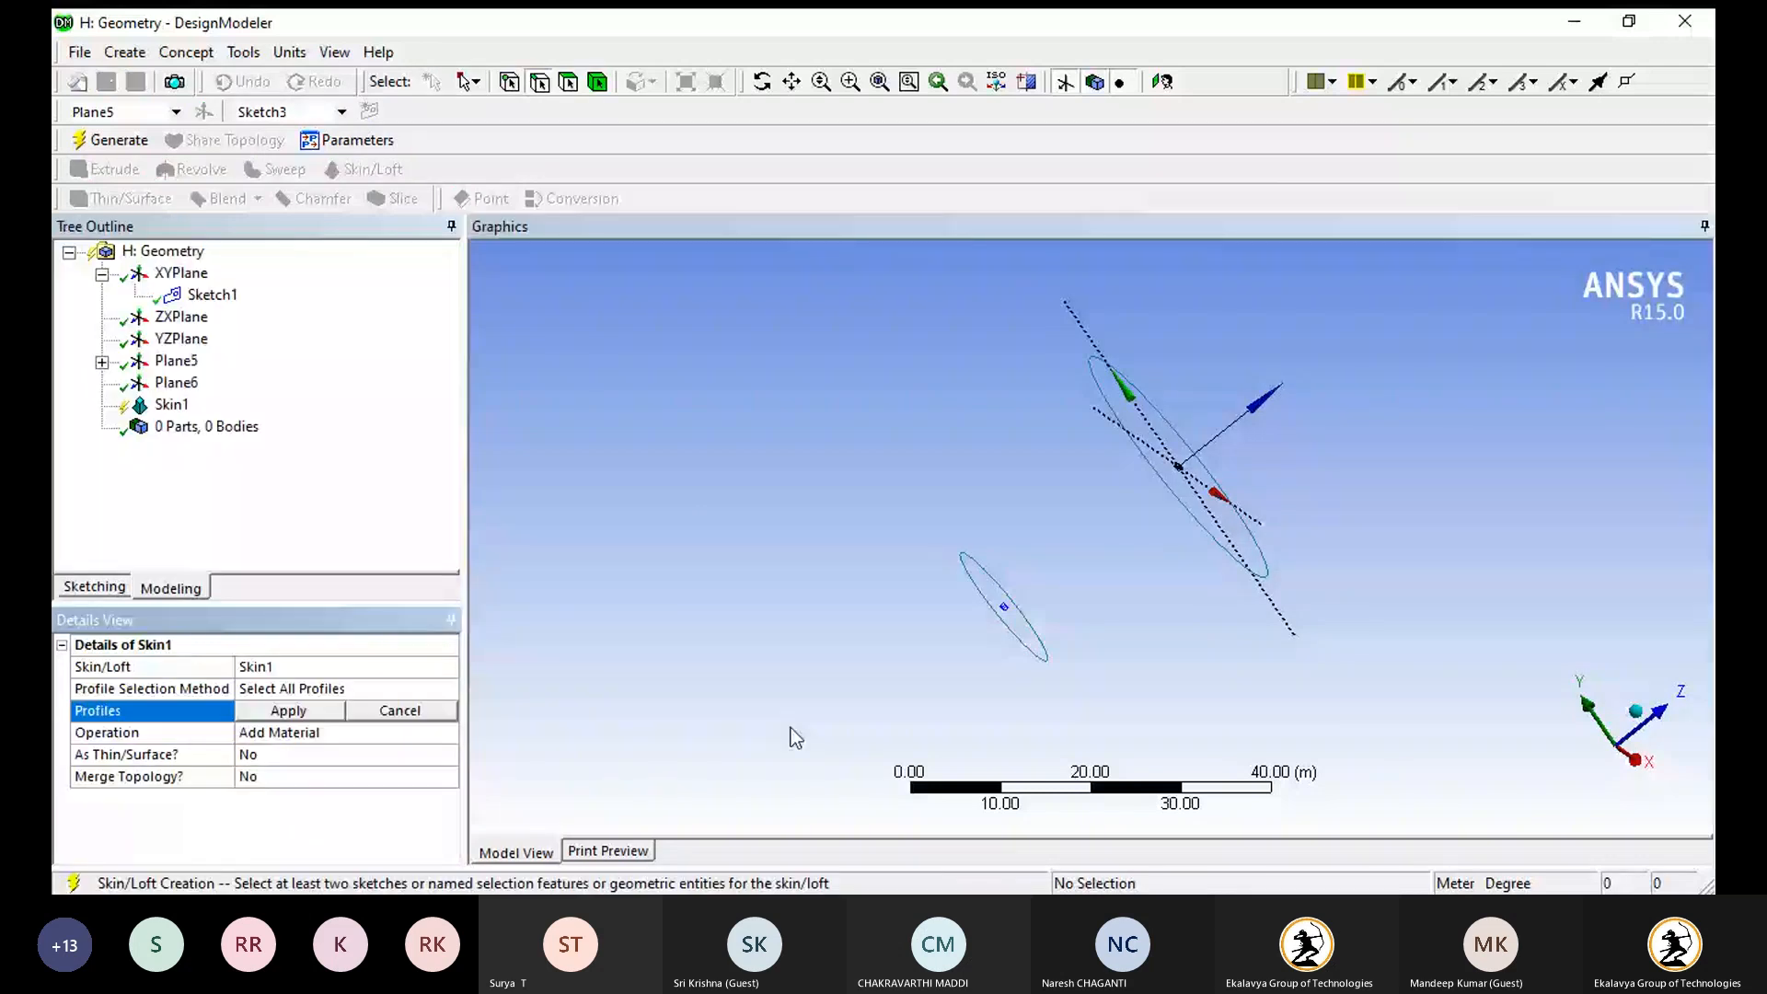
click(1094, 388)
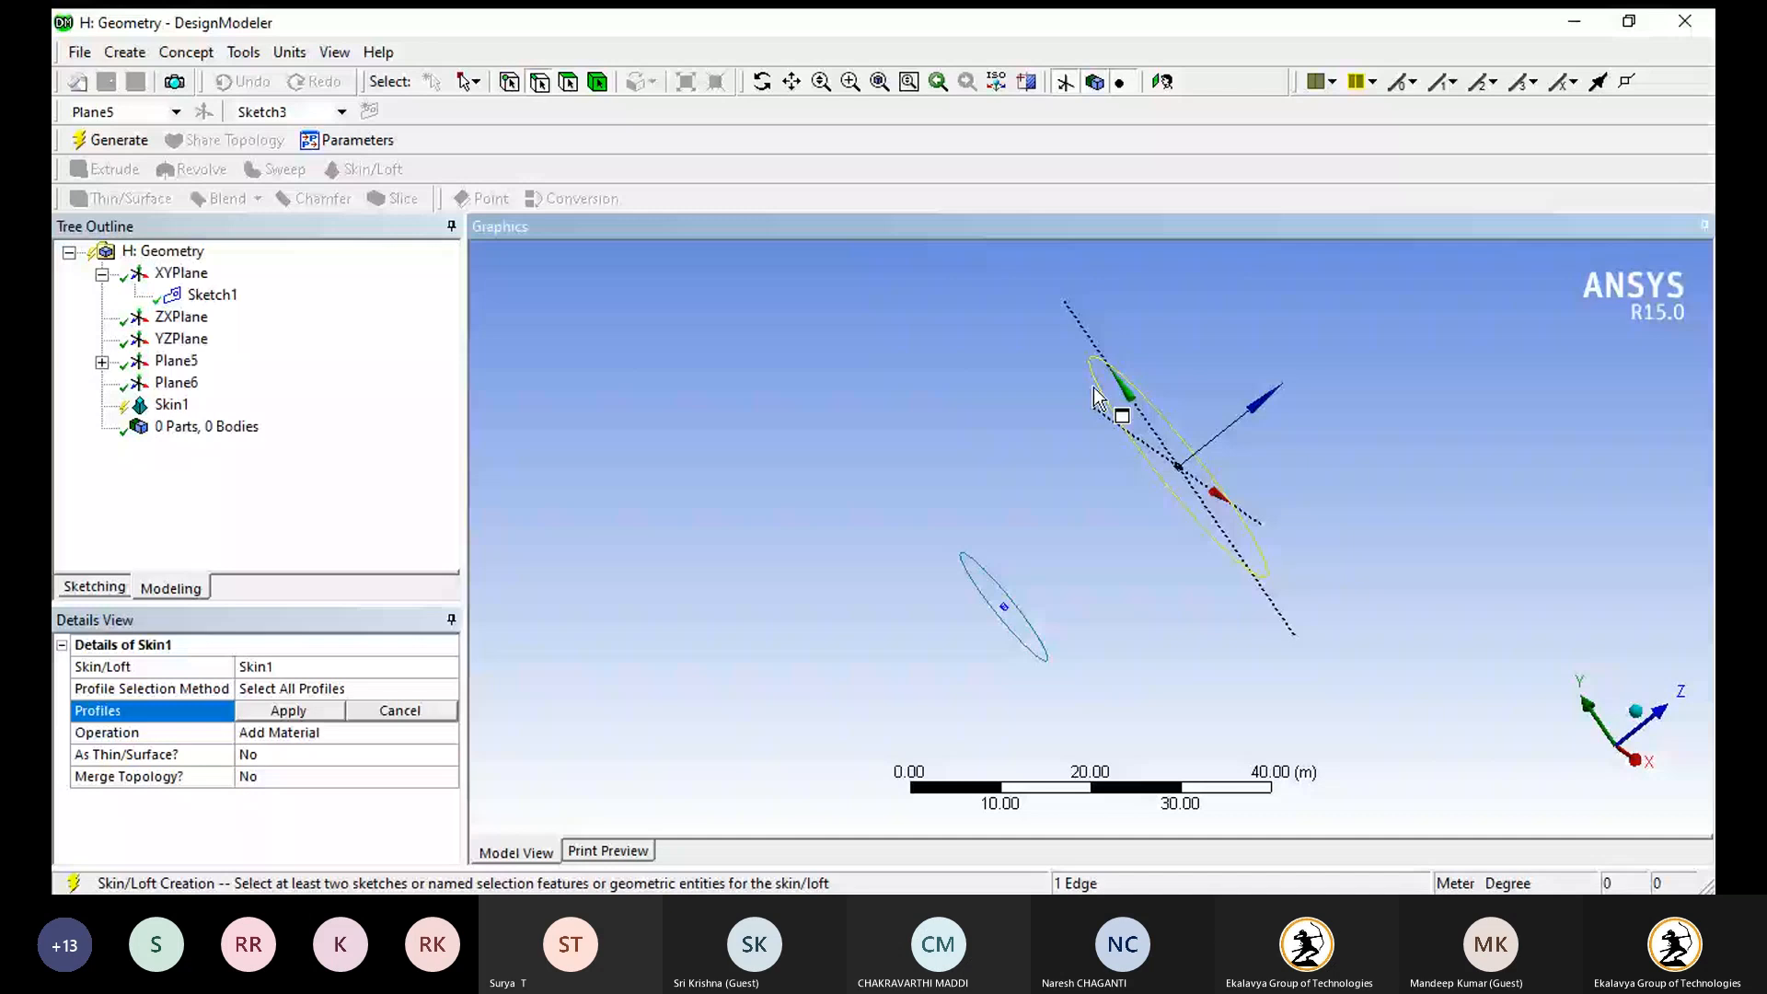
click(321, 712)
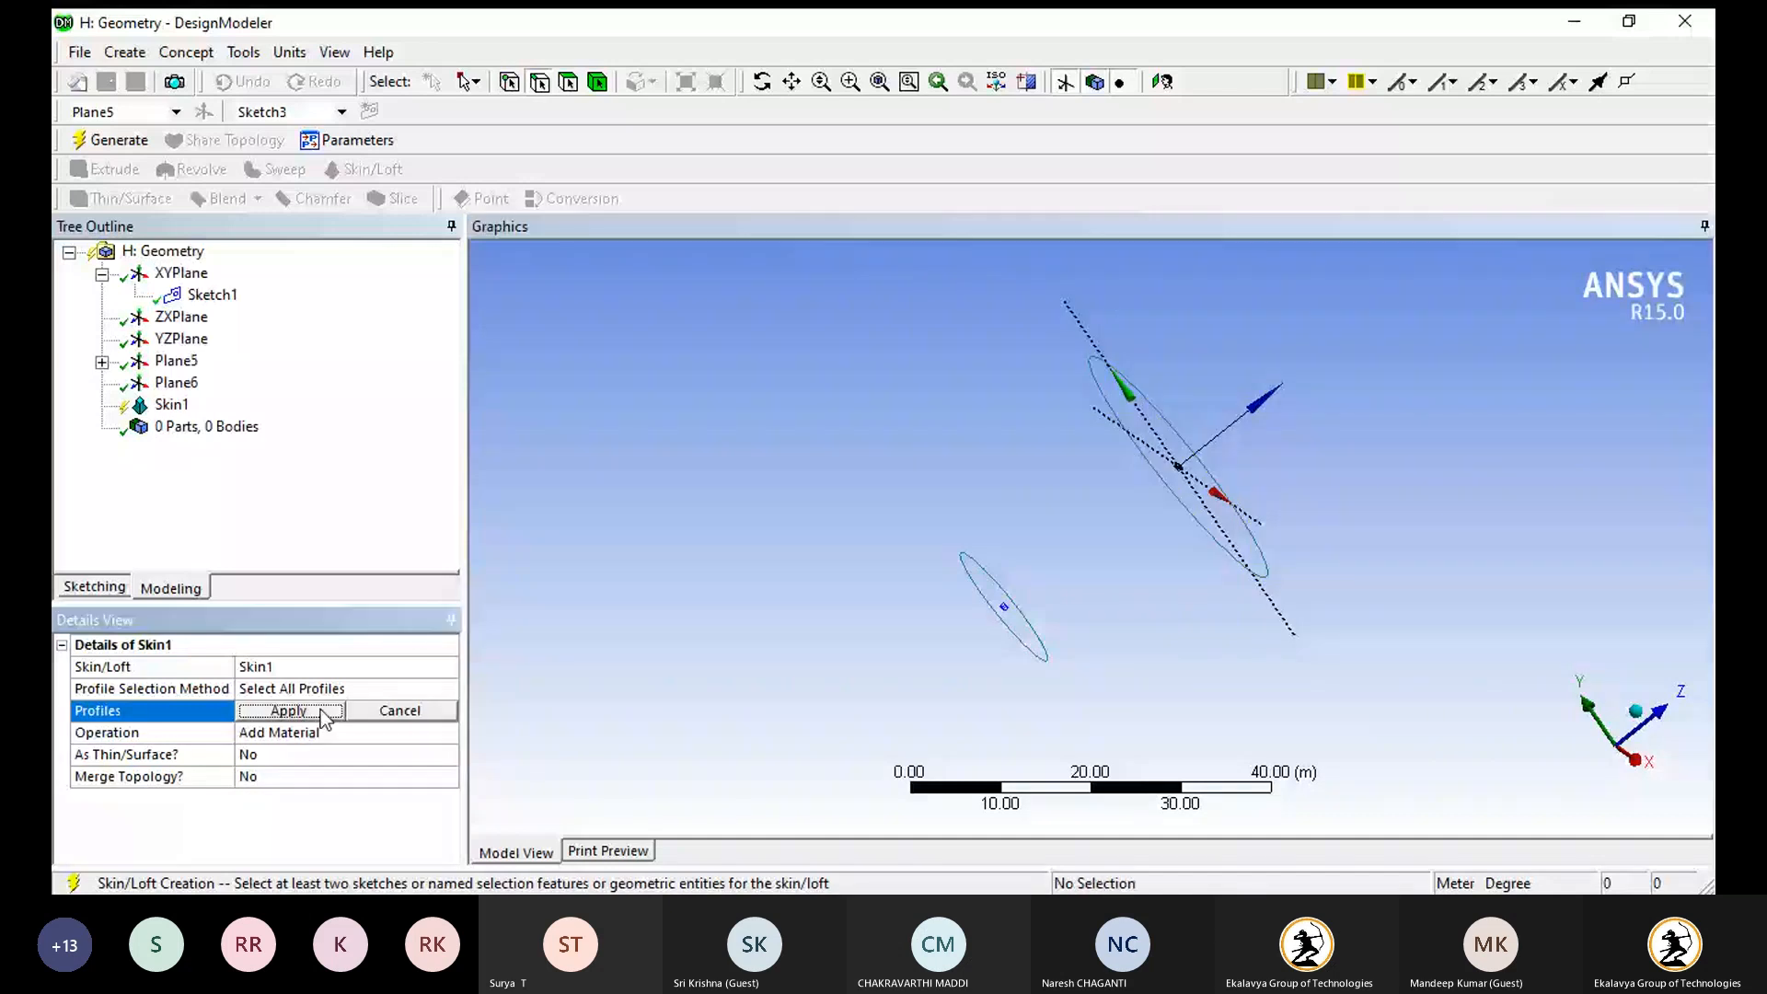
click(995, 613)
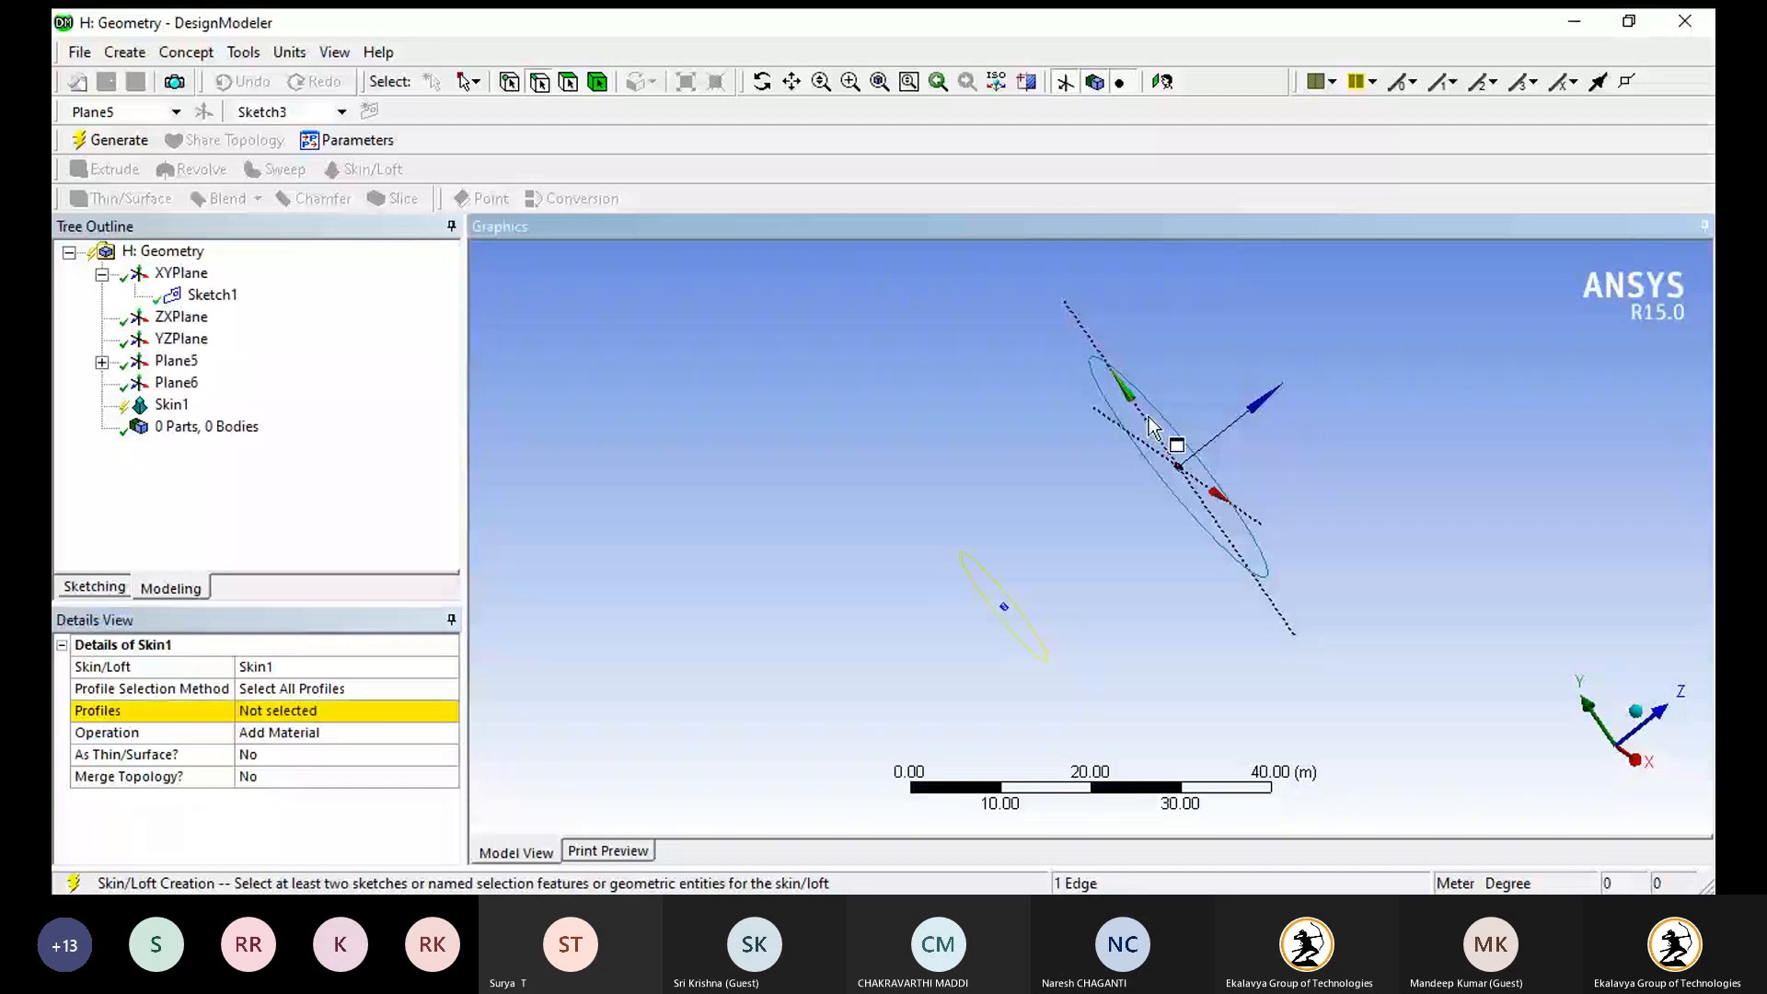
ctrl+click(1152, 426)
click(276, 710)
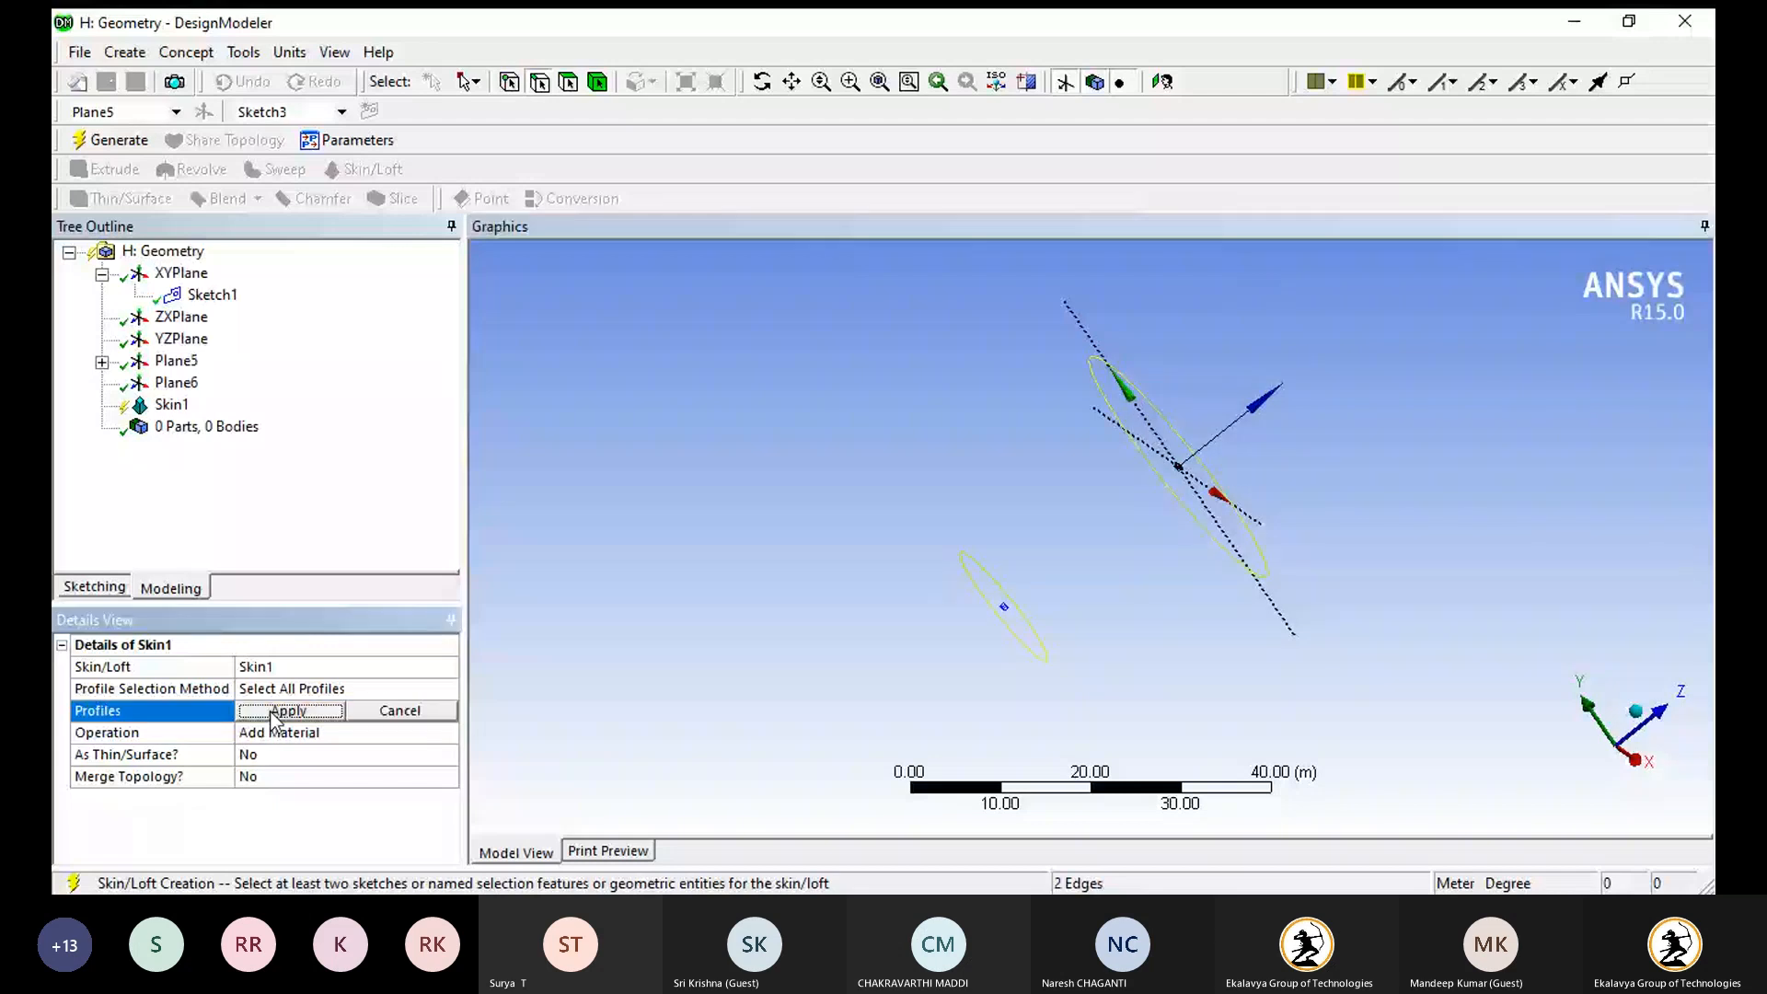
click(271, 712)
click(111, 141)
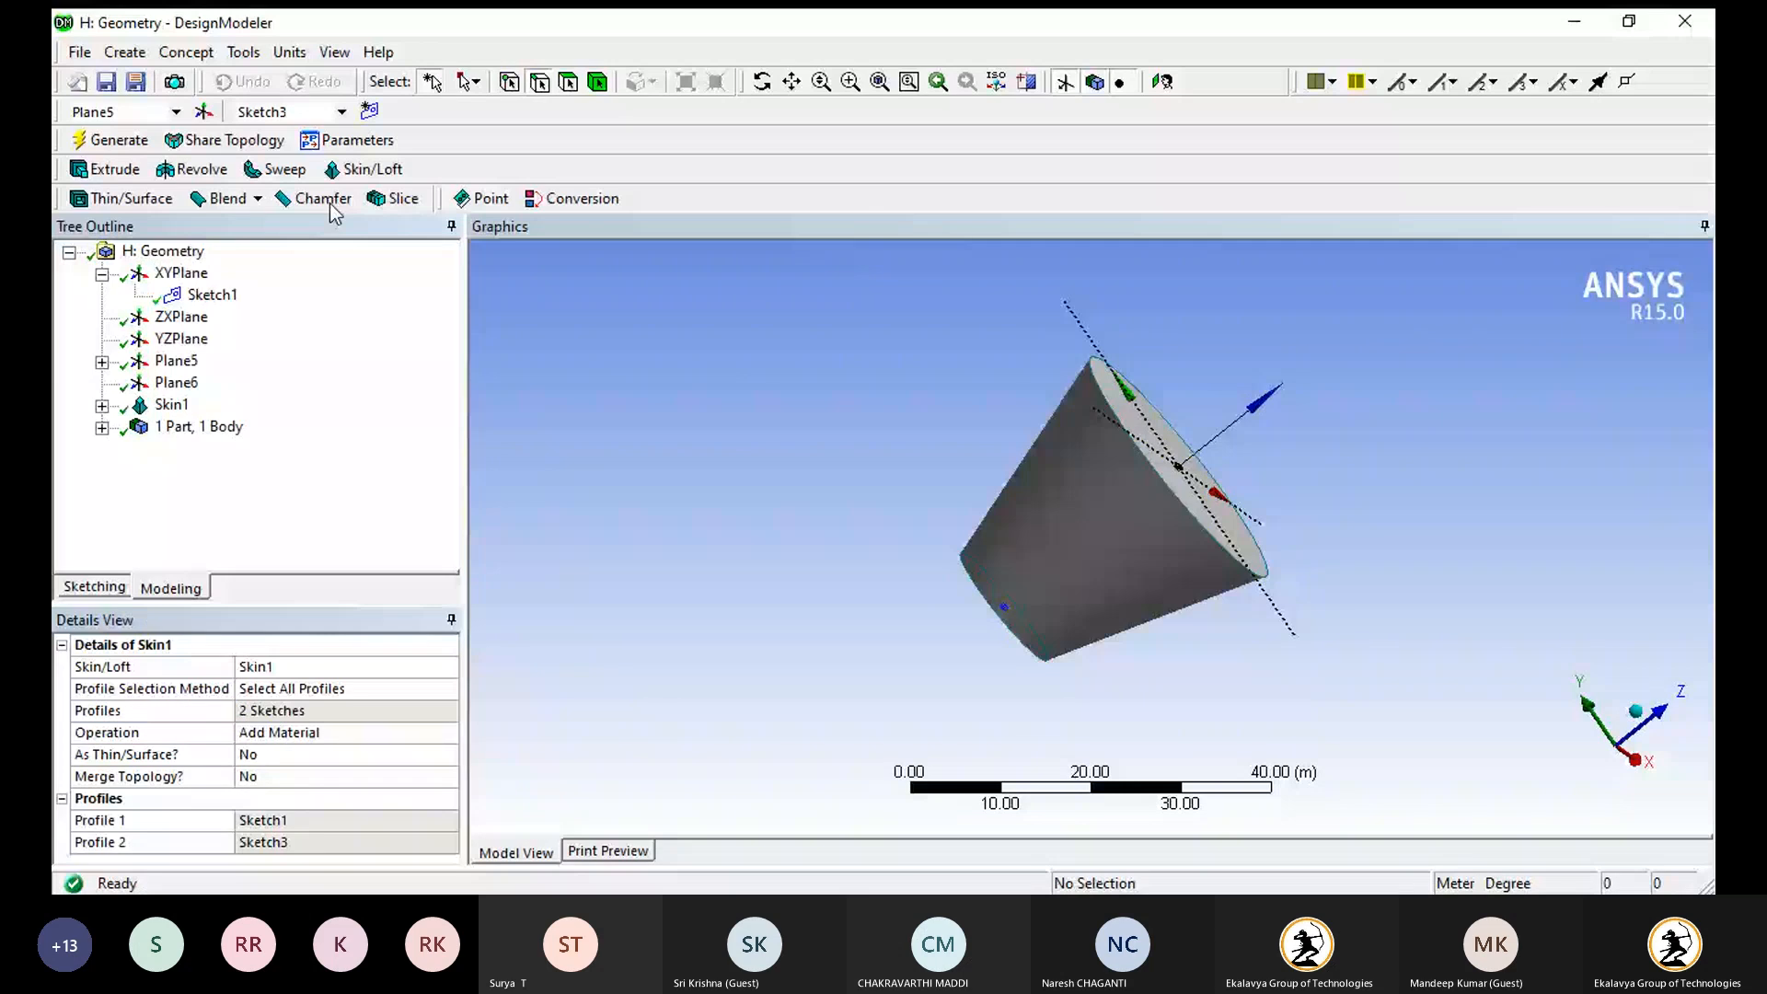
- Inspect the lofted solid from several angles and delete the Skin1 feature
middle_drag(1003, 552, 1057, 598)
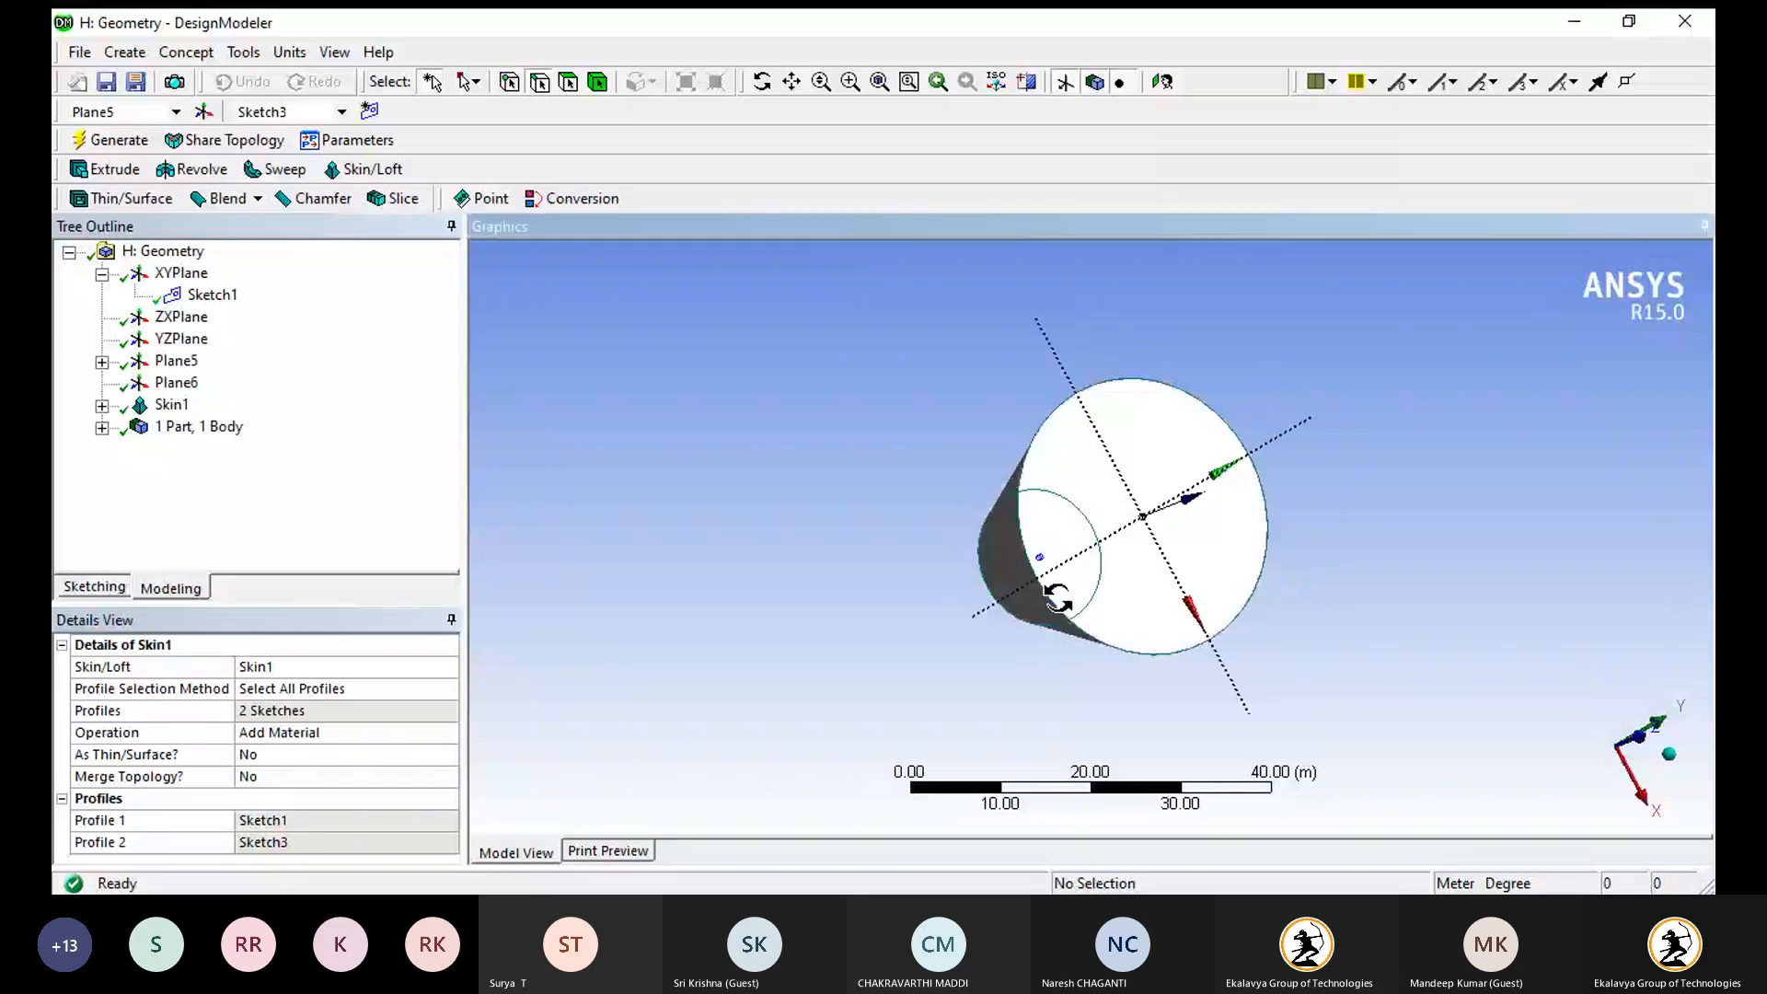
middle_drag(1058, 598, 1146, 624)
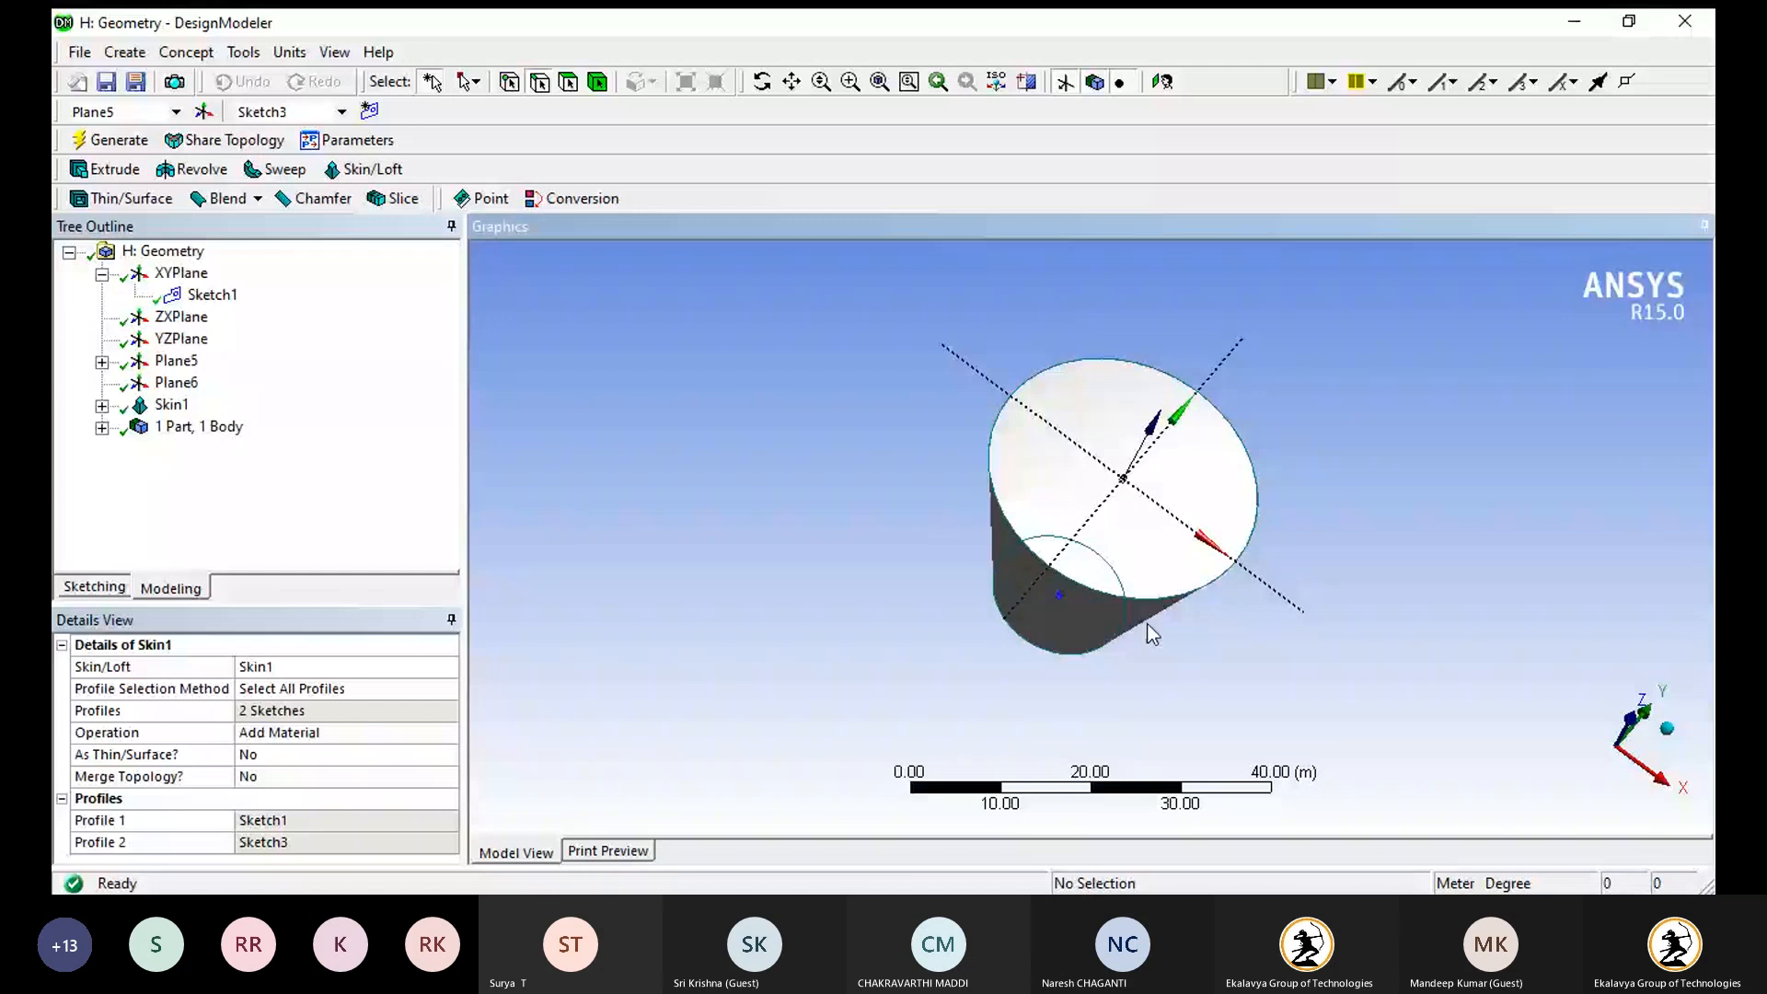
scroll(1147, 624, down, 2)
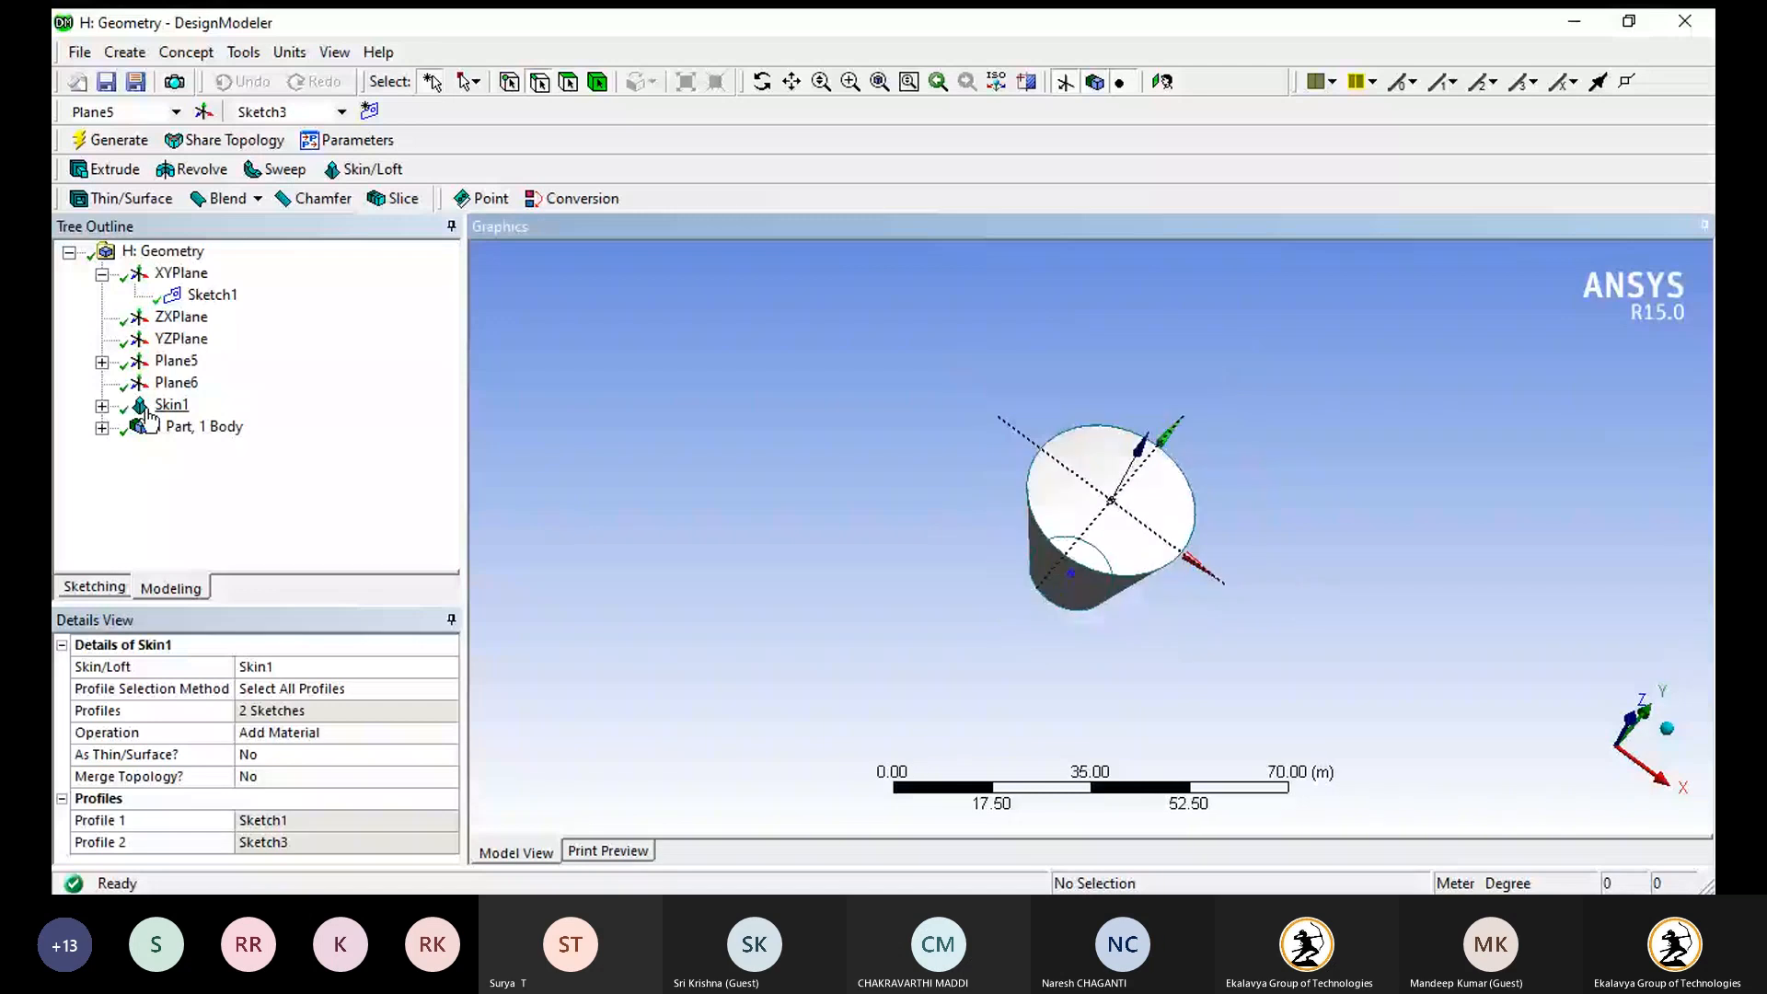
click(170, 405)
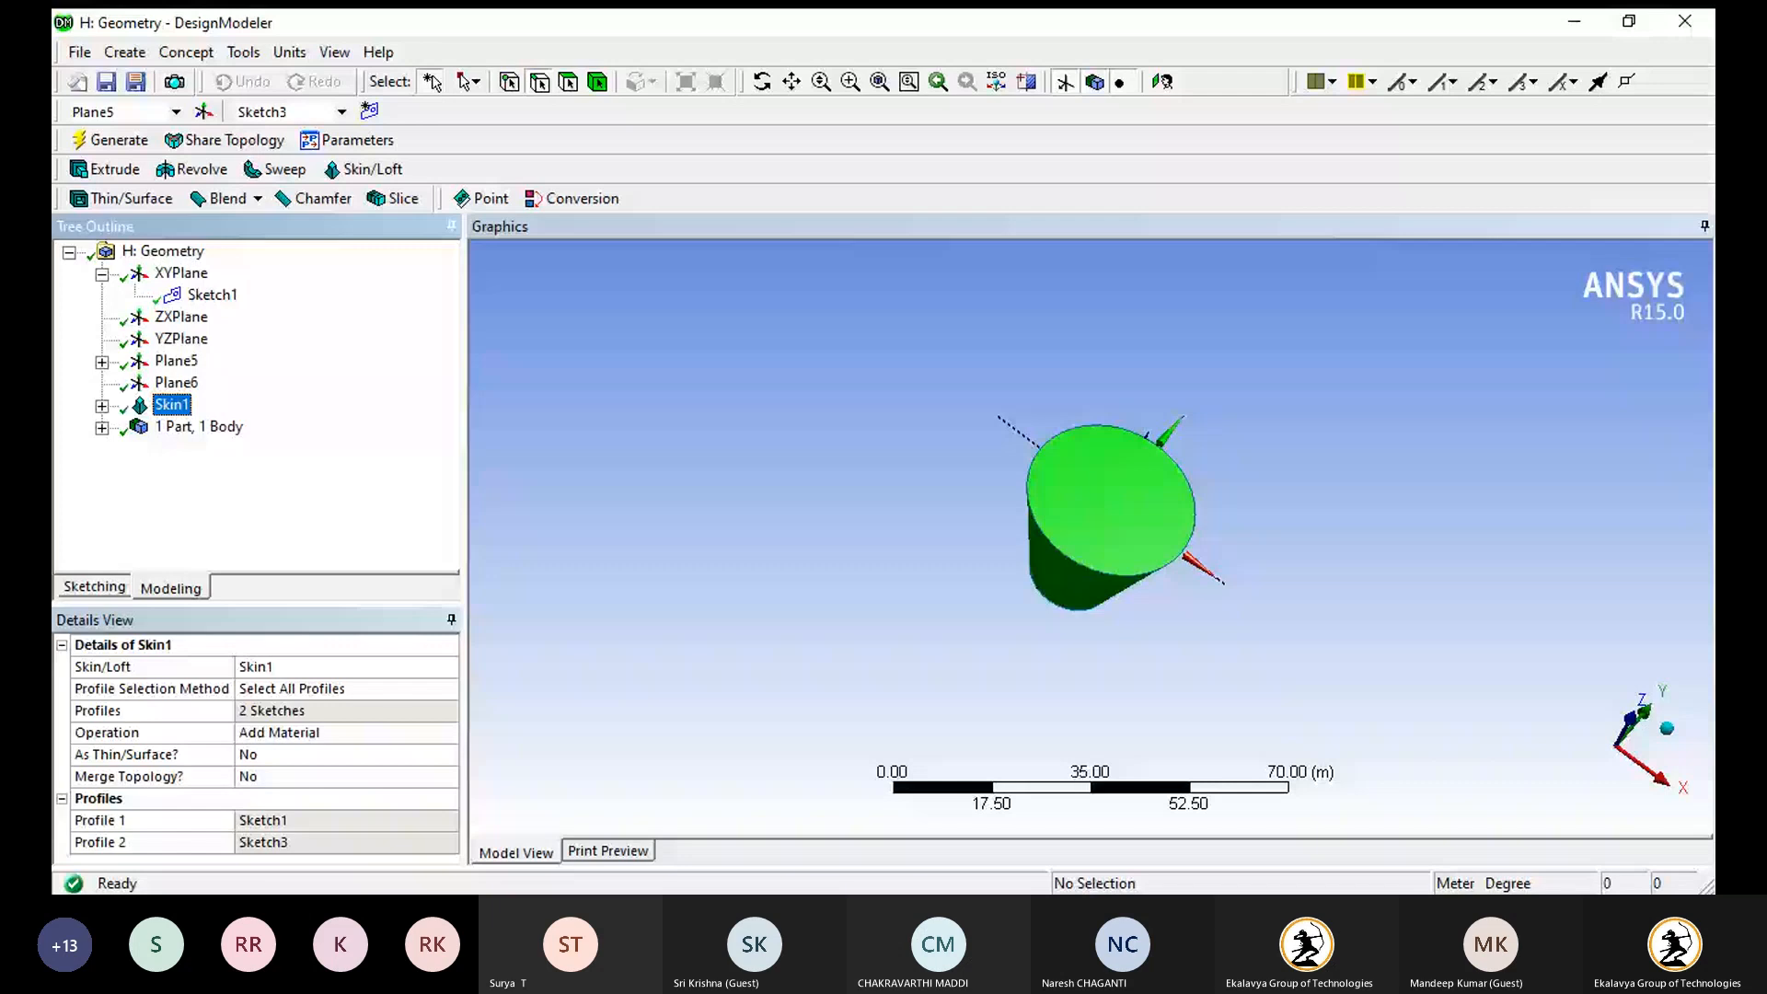
key(Delete)
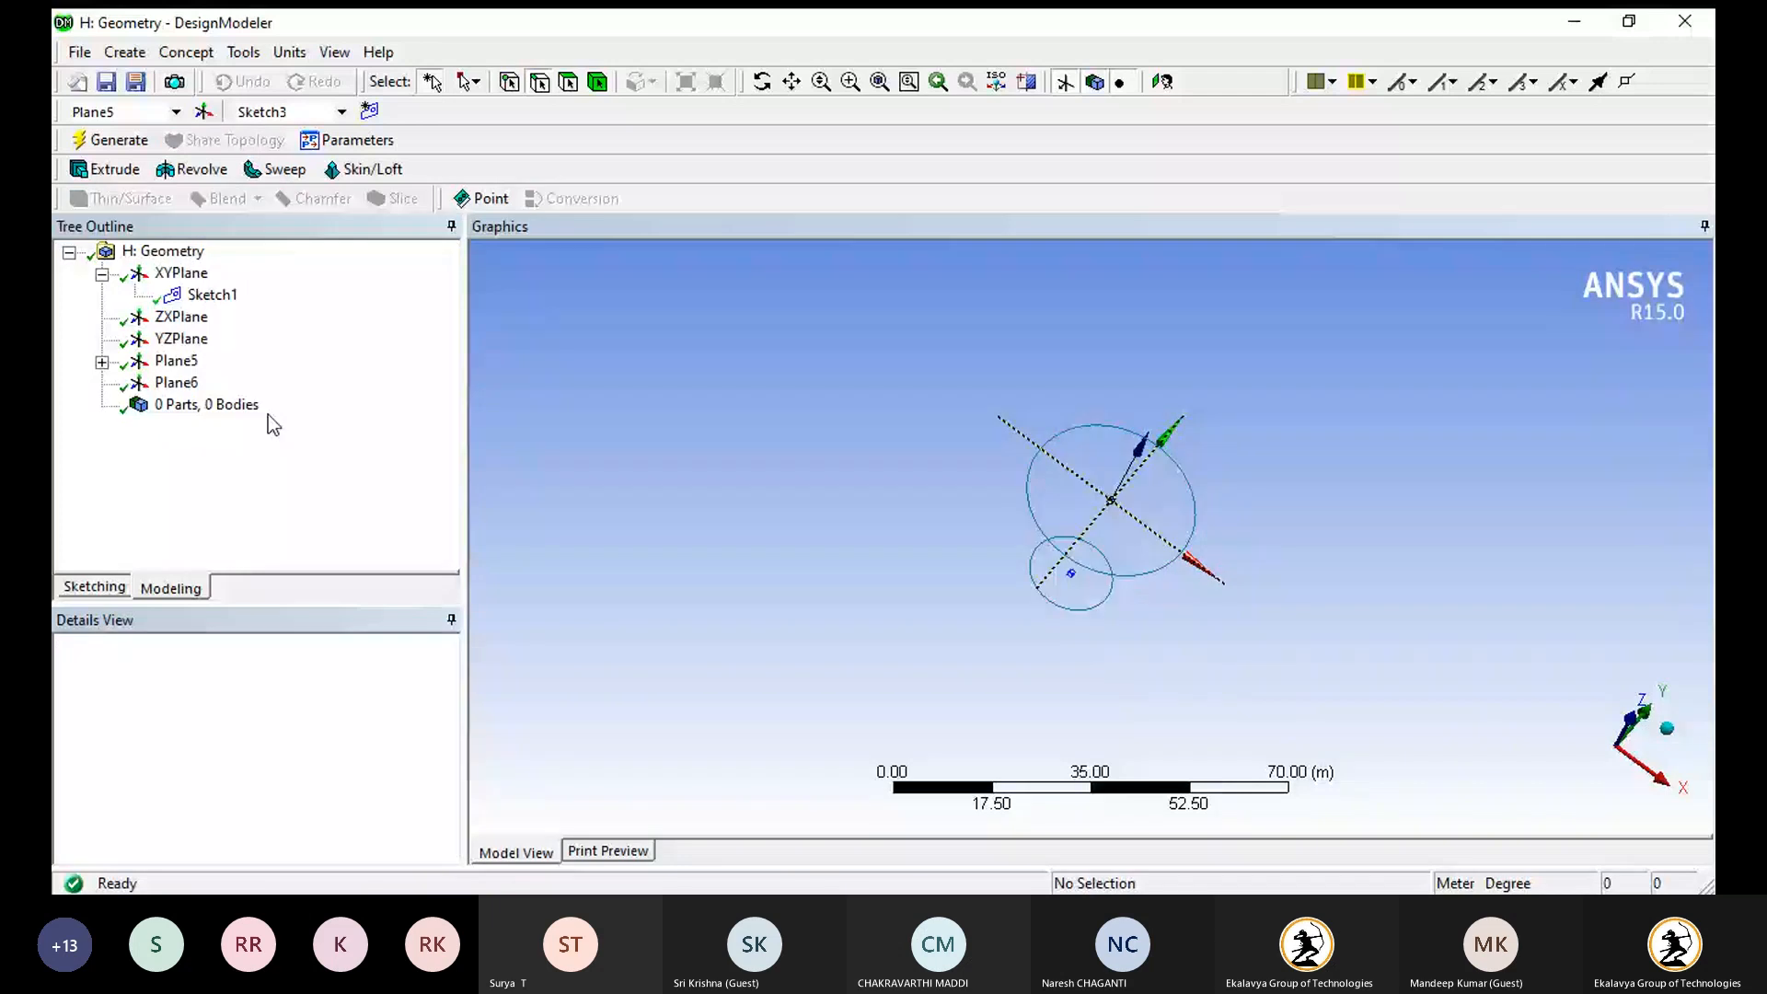
click(175, 383)
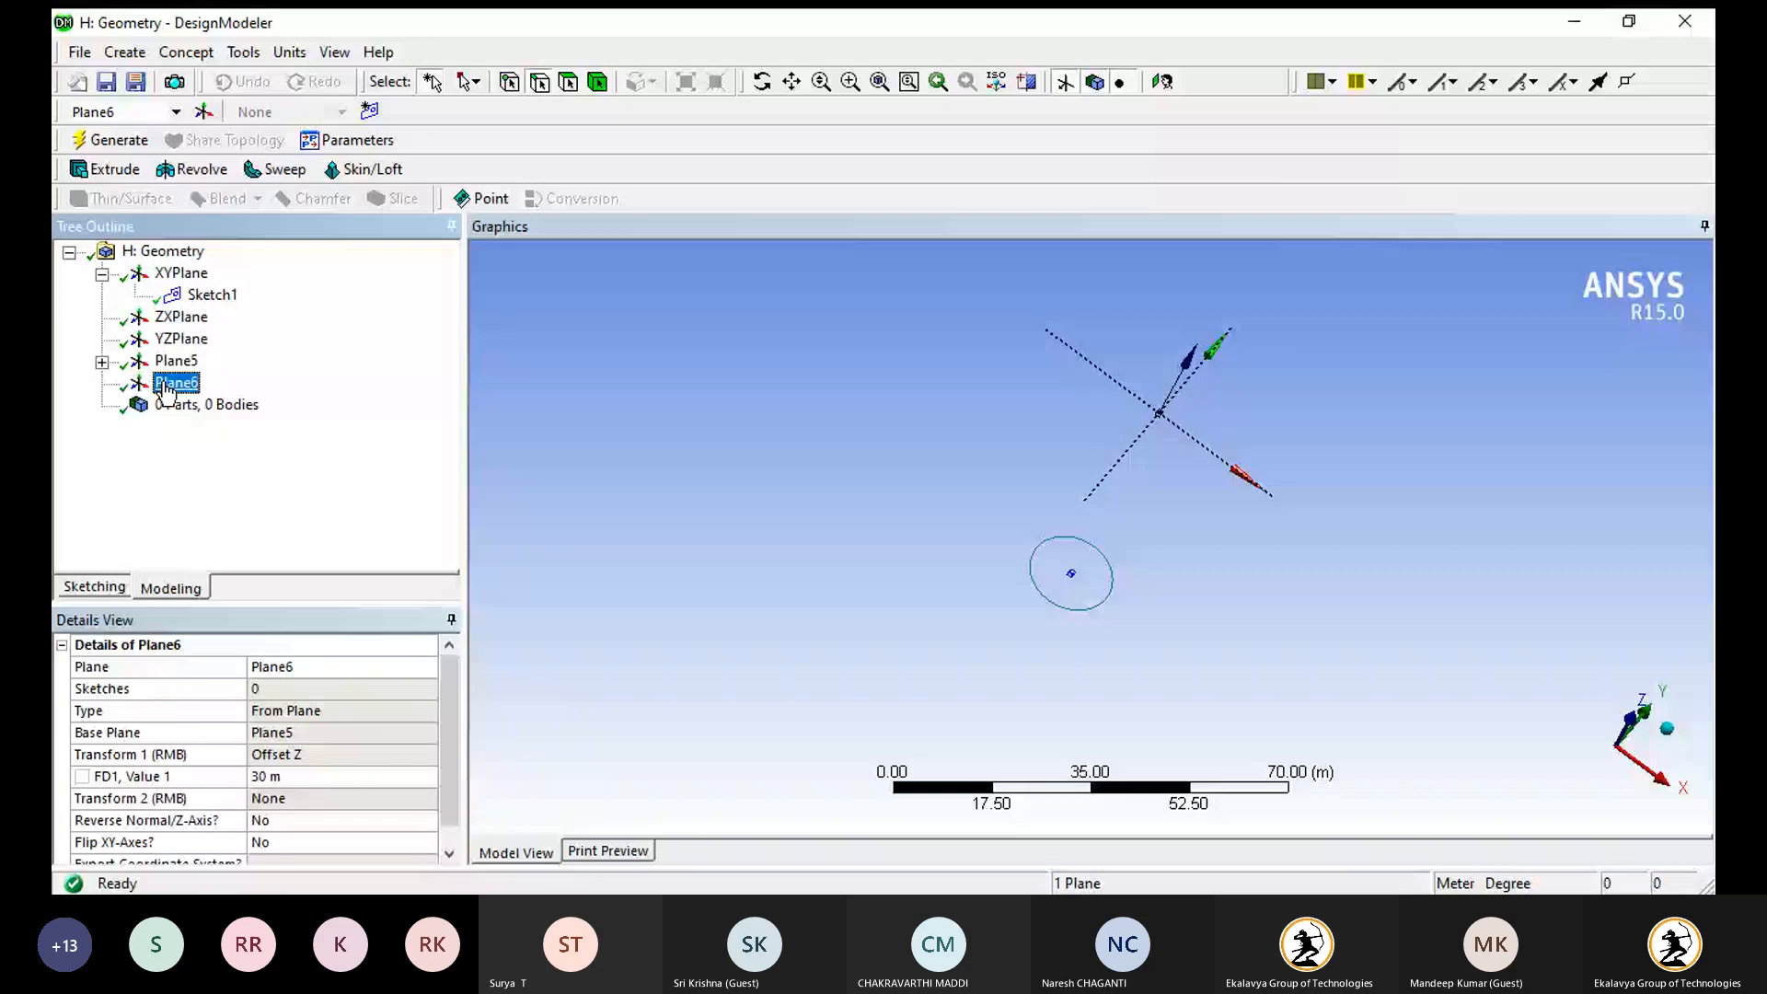
click(102, 363)
click(212, 383)
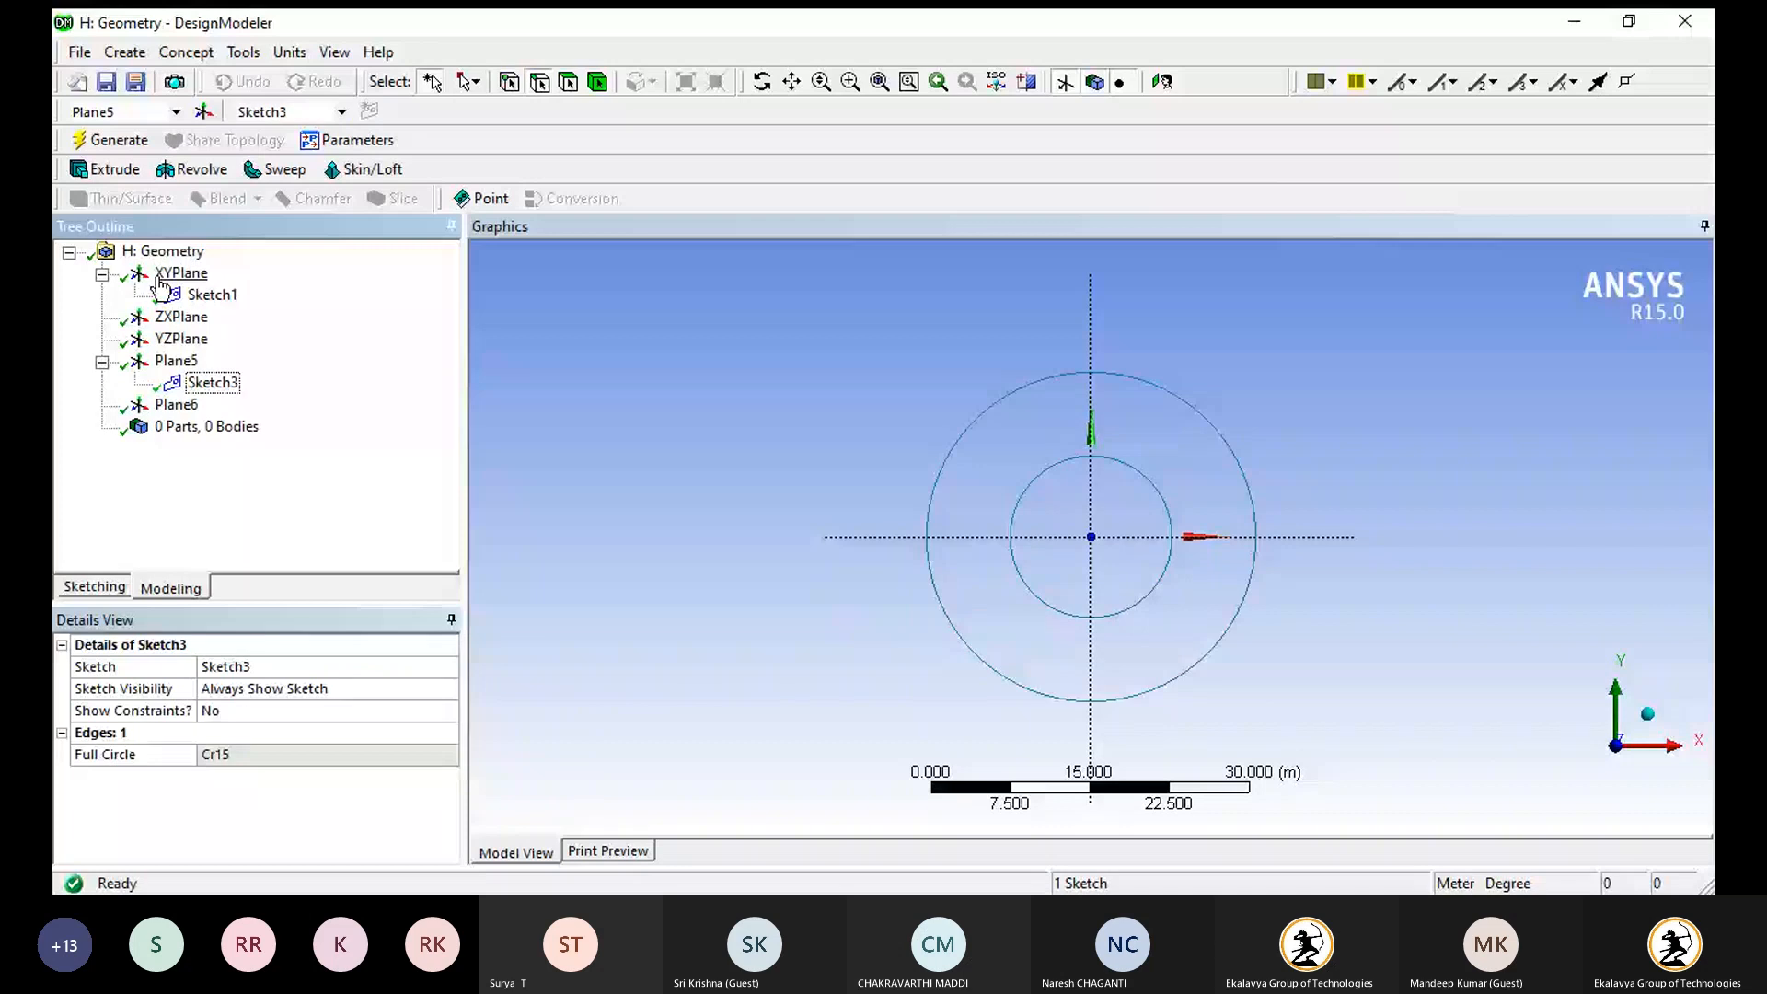
click(94, 587)
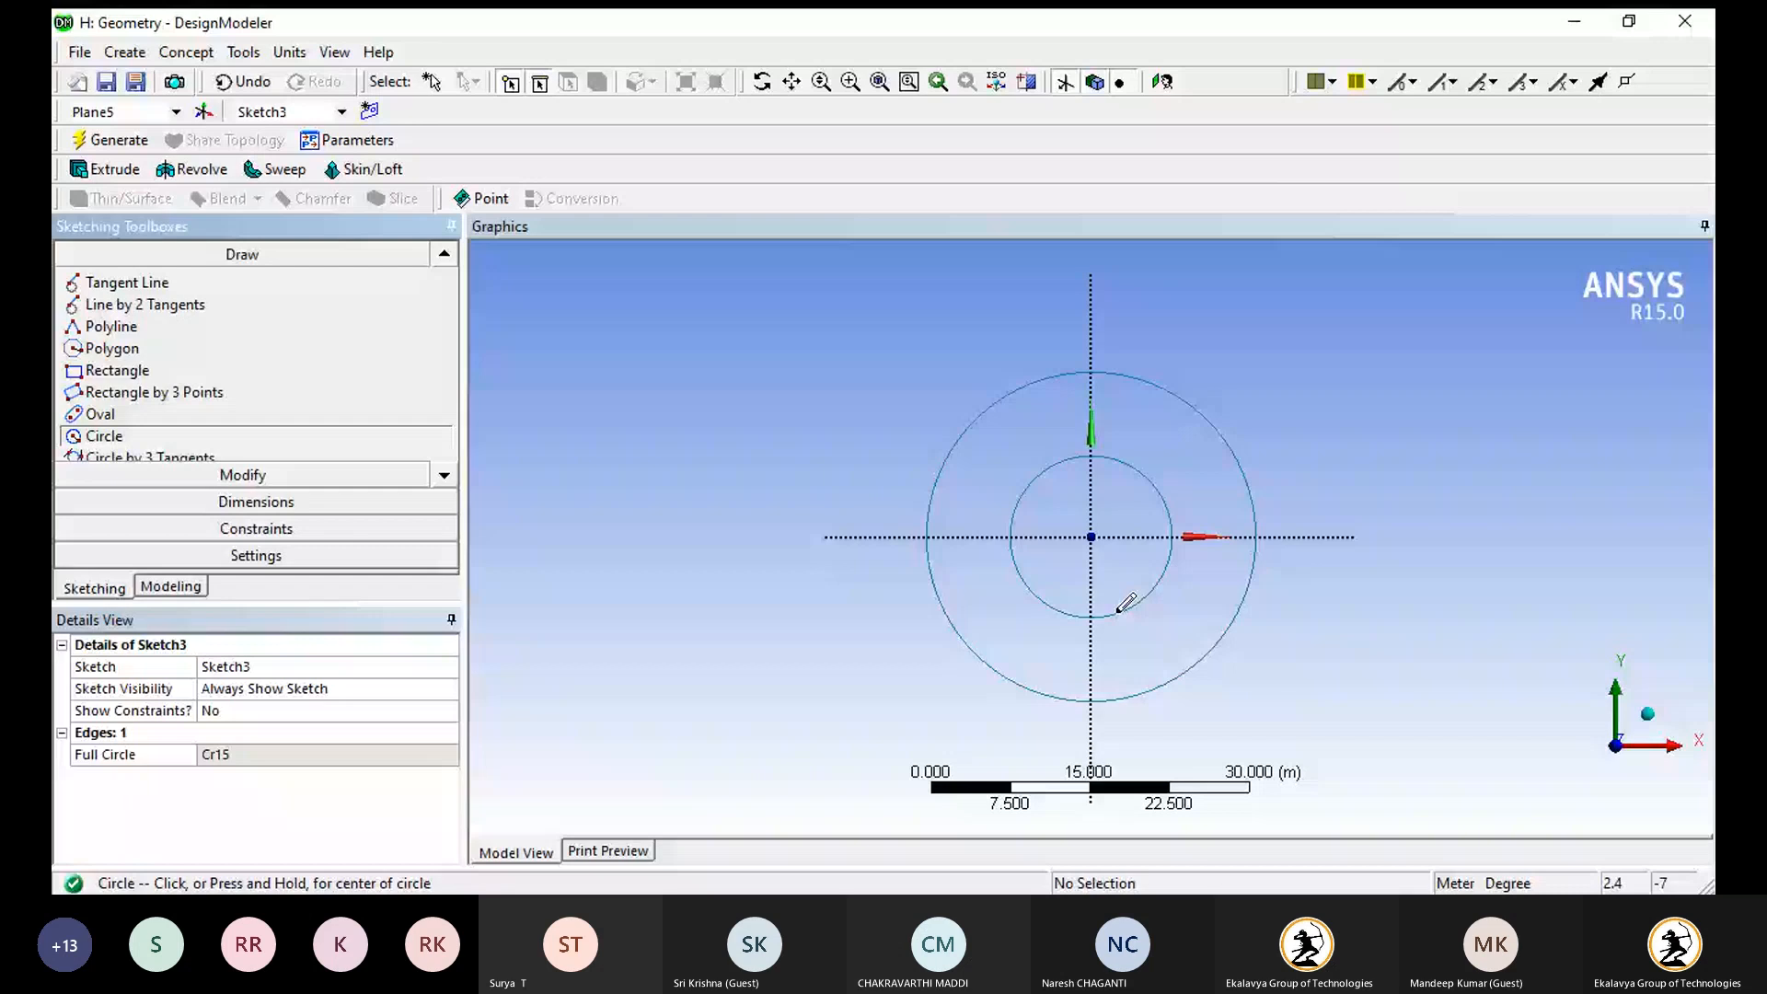
click(1091, 536)
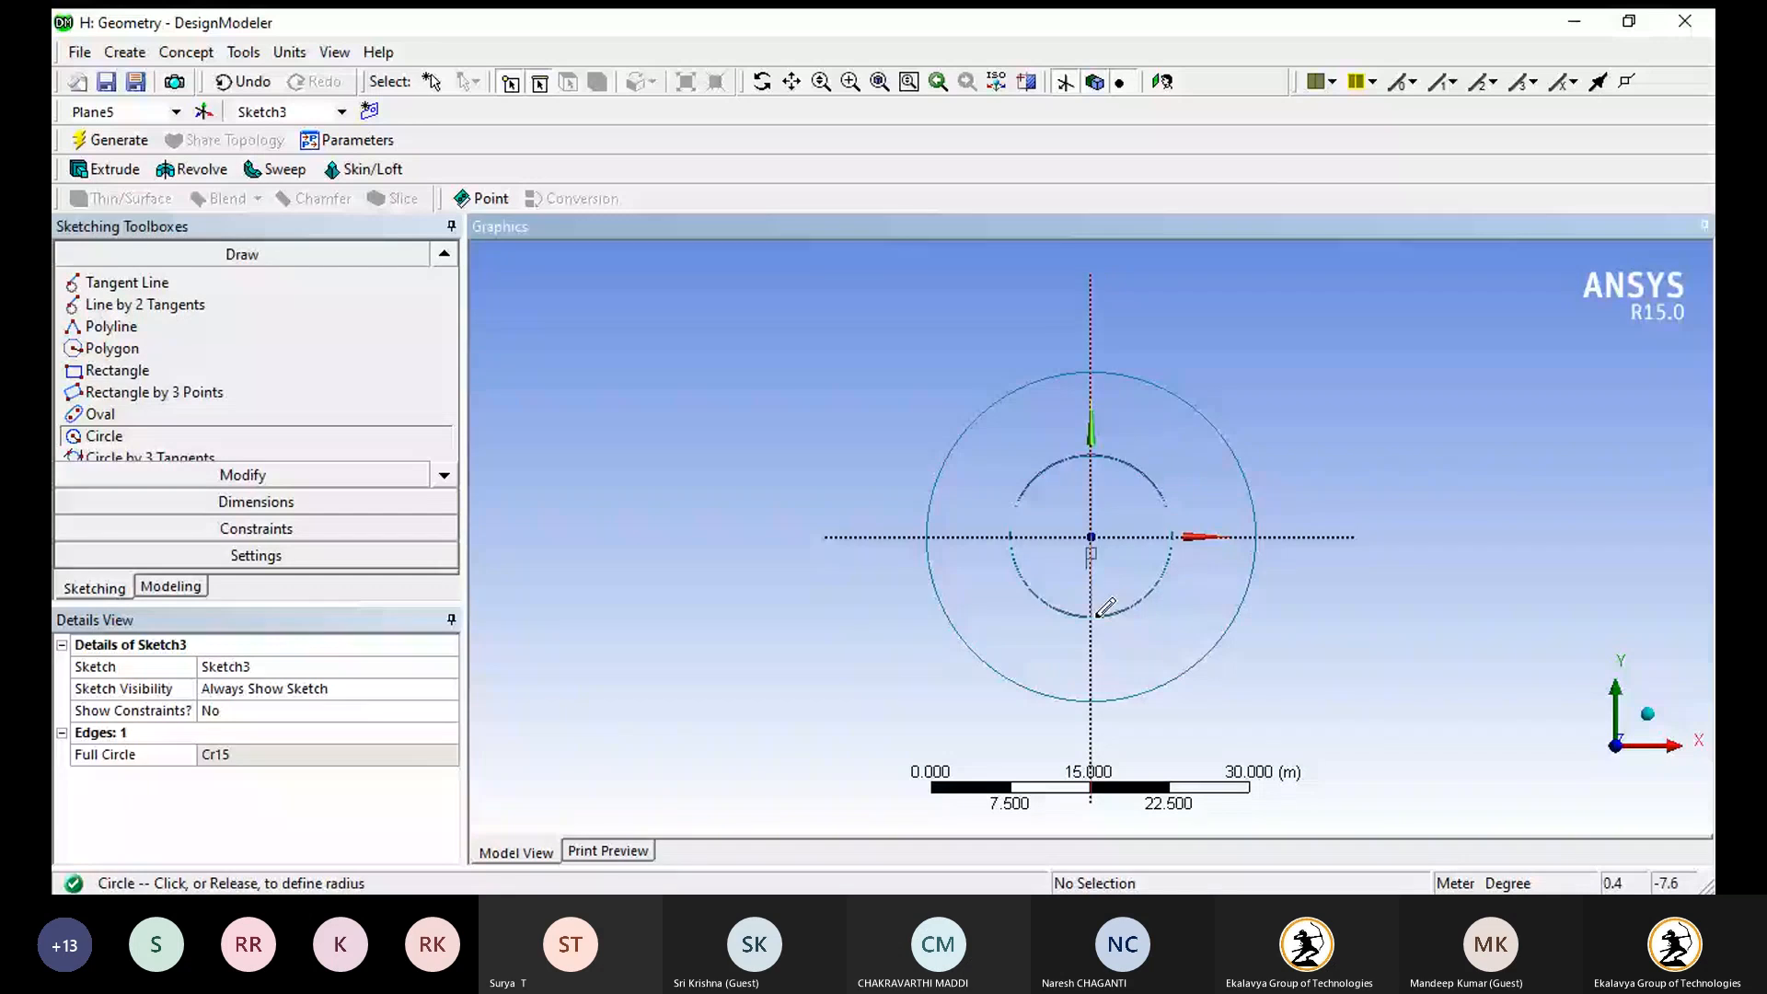
click(1096, 616)
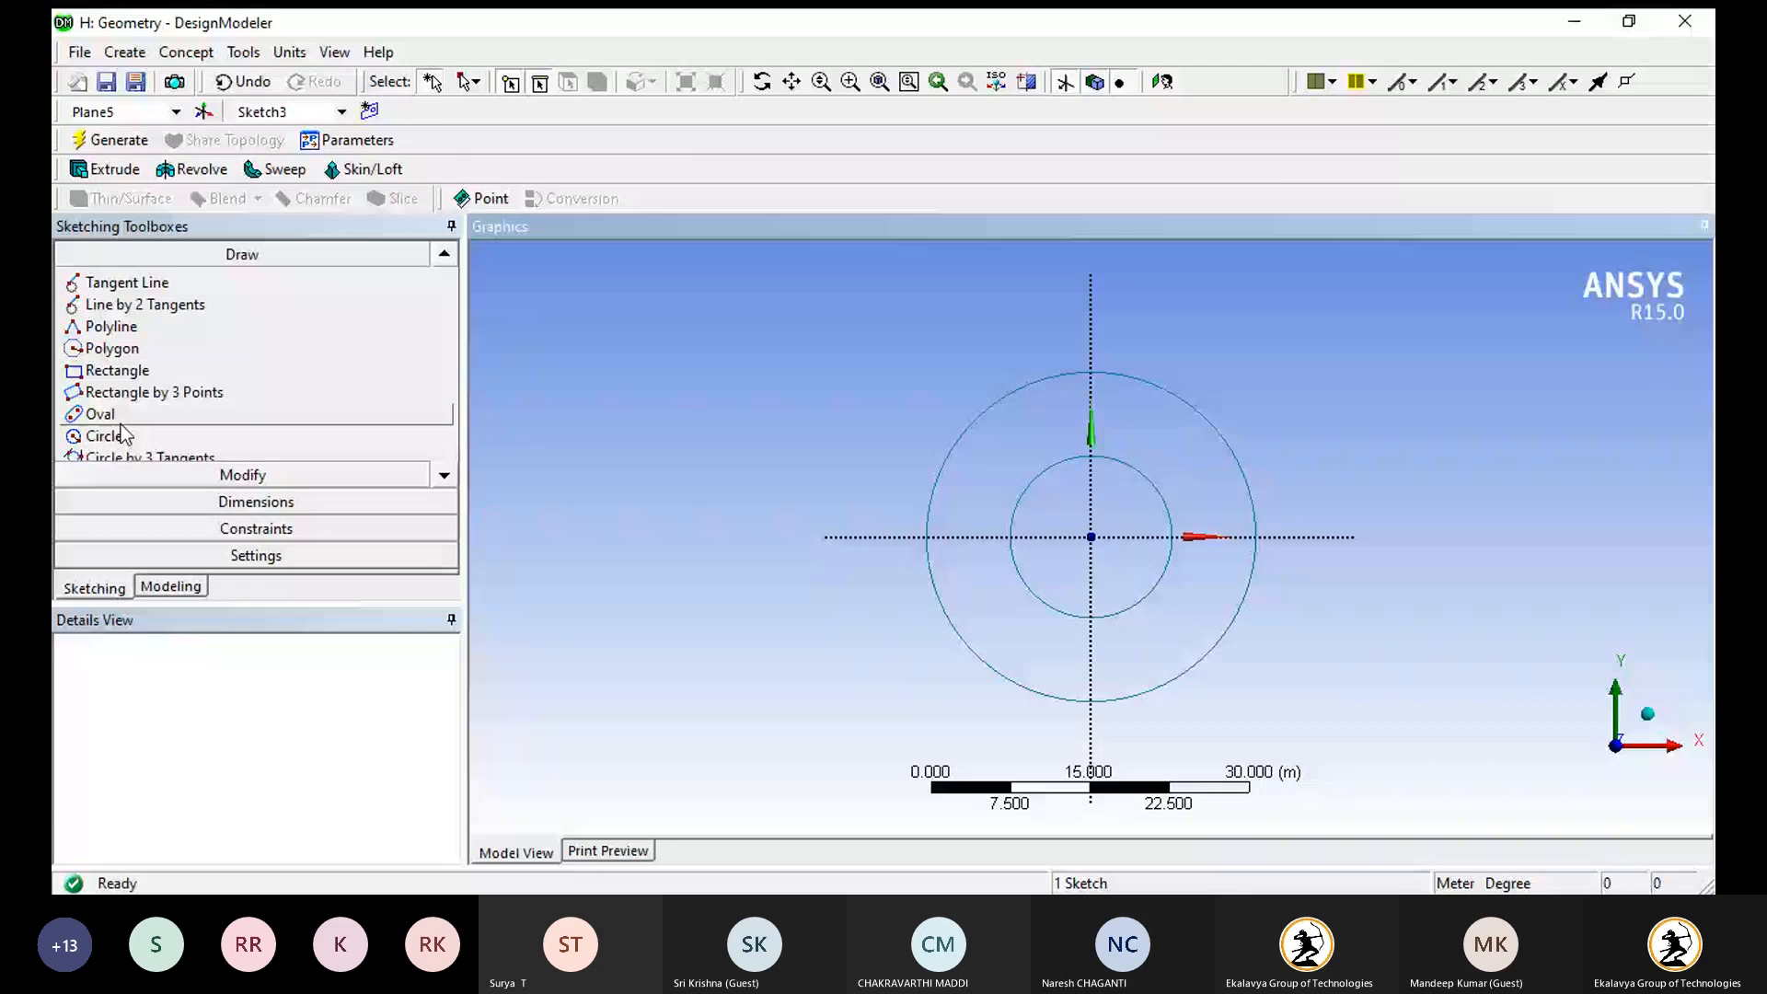
click(121, 435)
click(1091, 537)
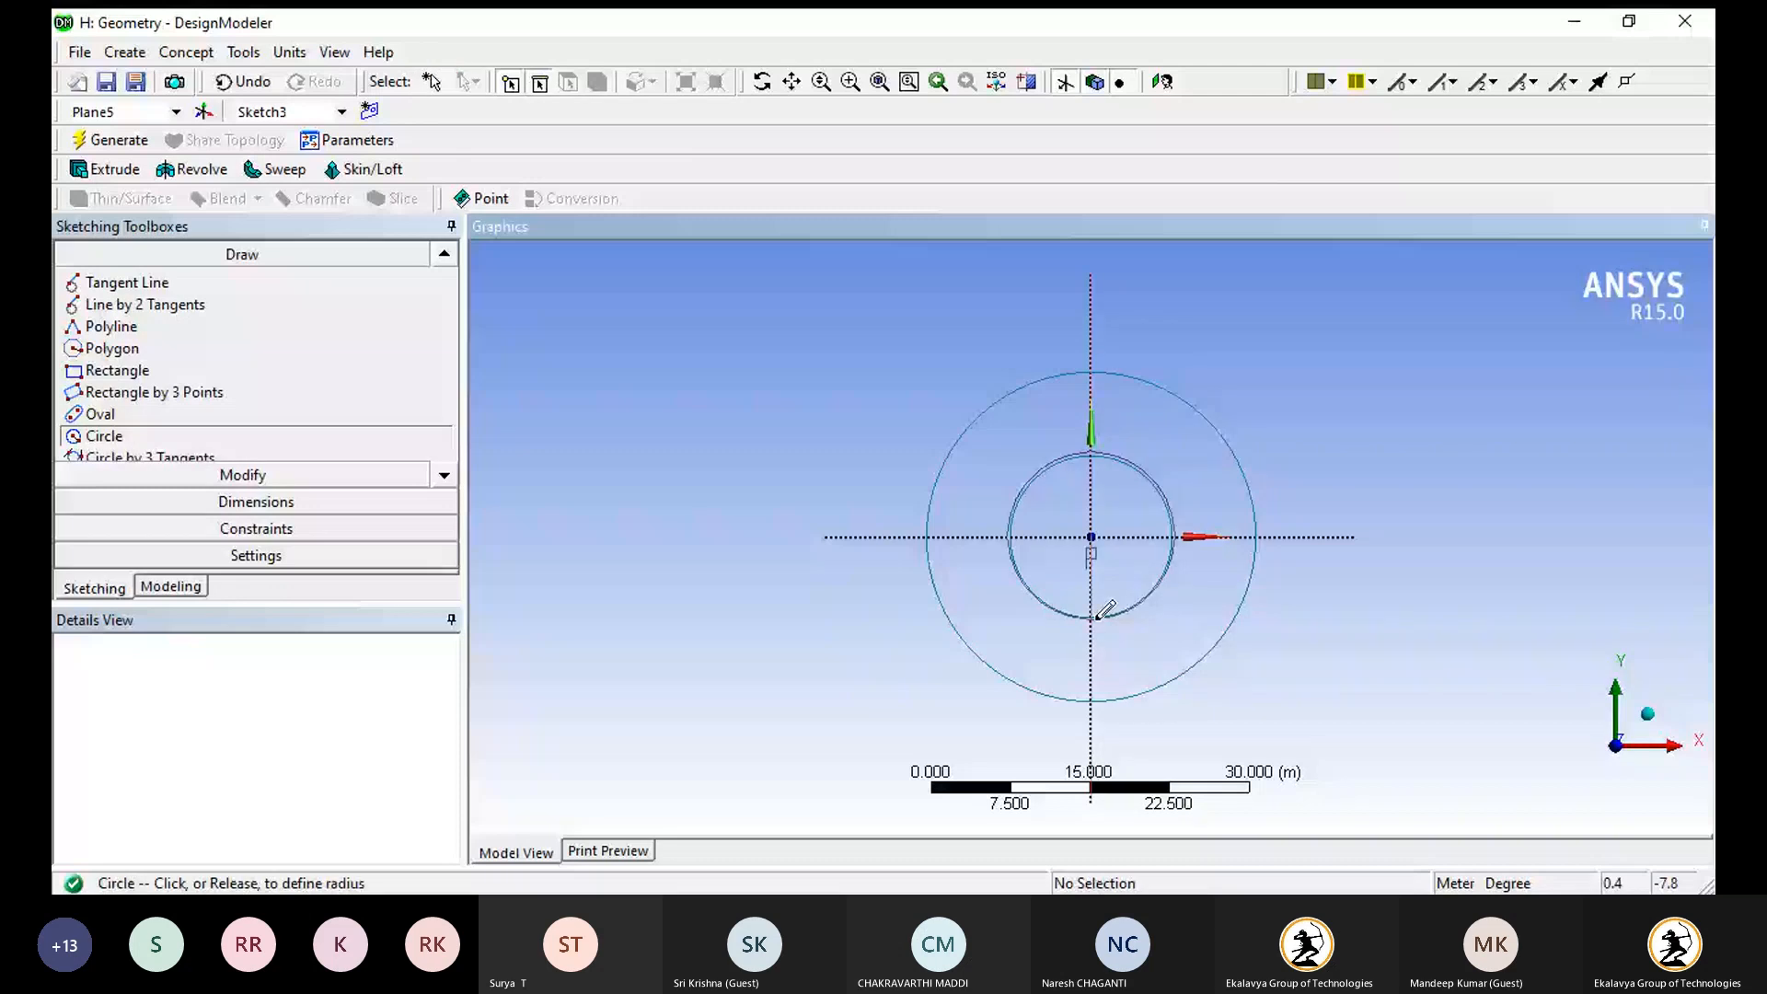
click(1097, 616)
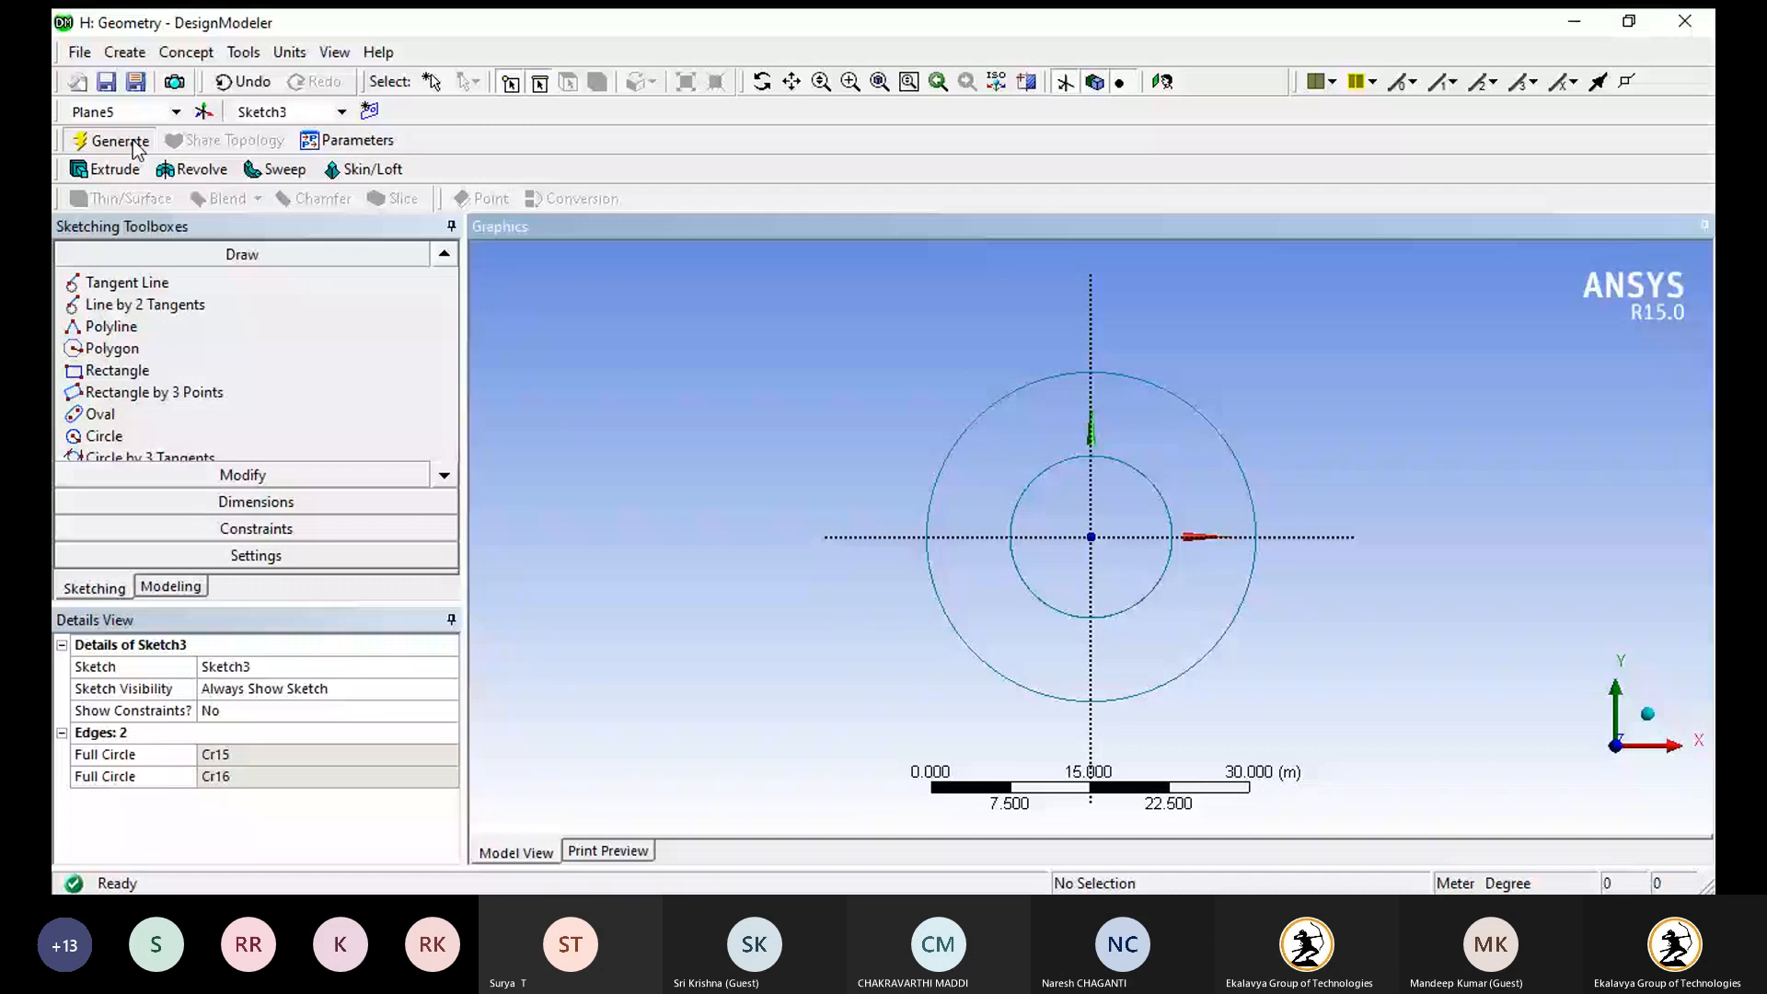
middle_drag(902, 594, 996, 533)
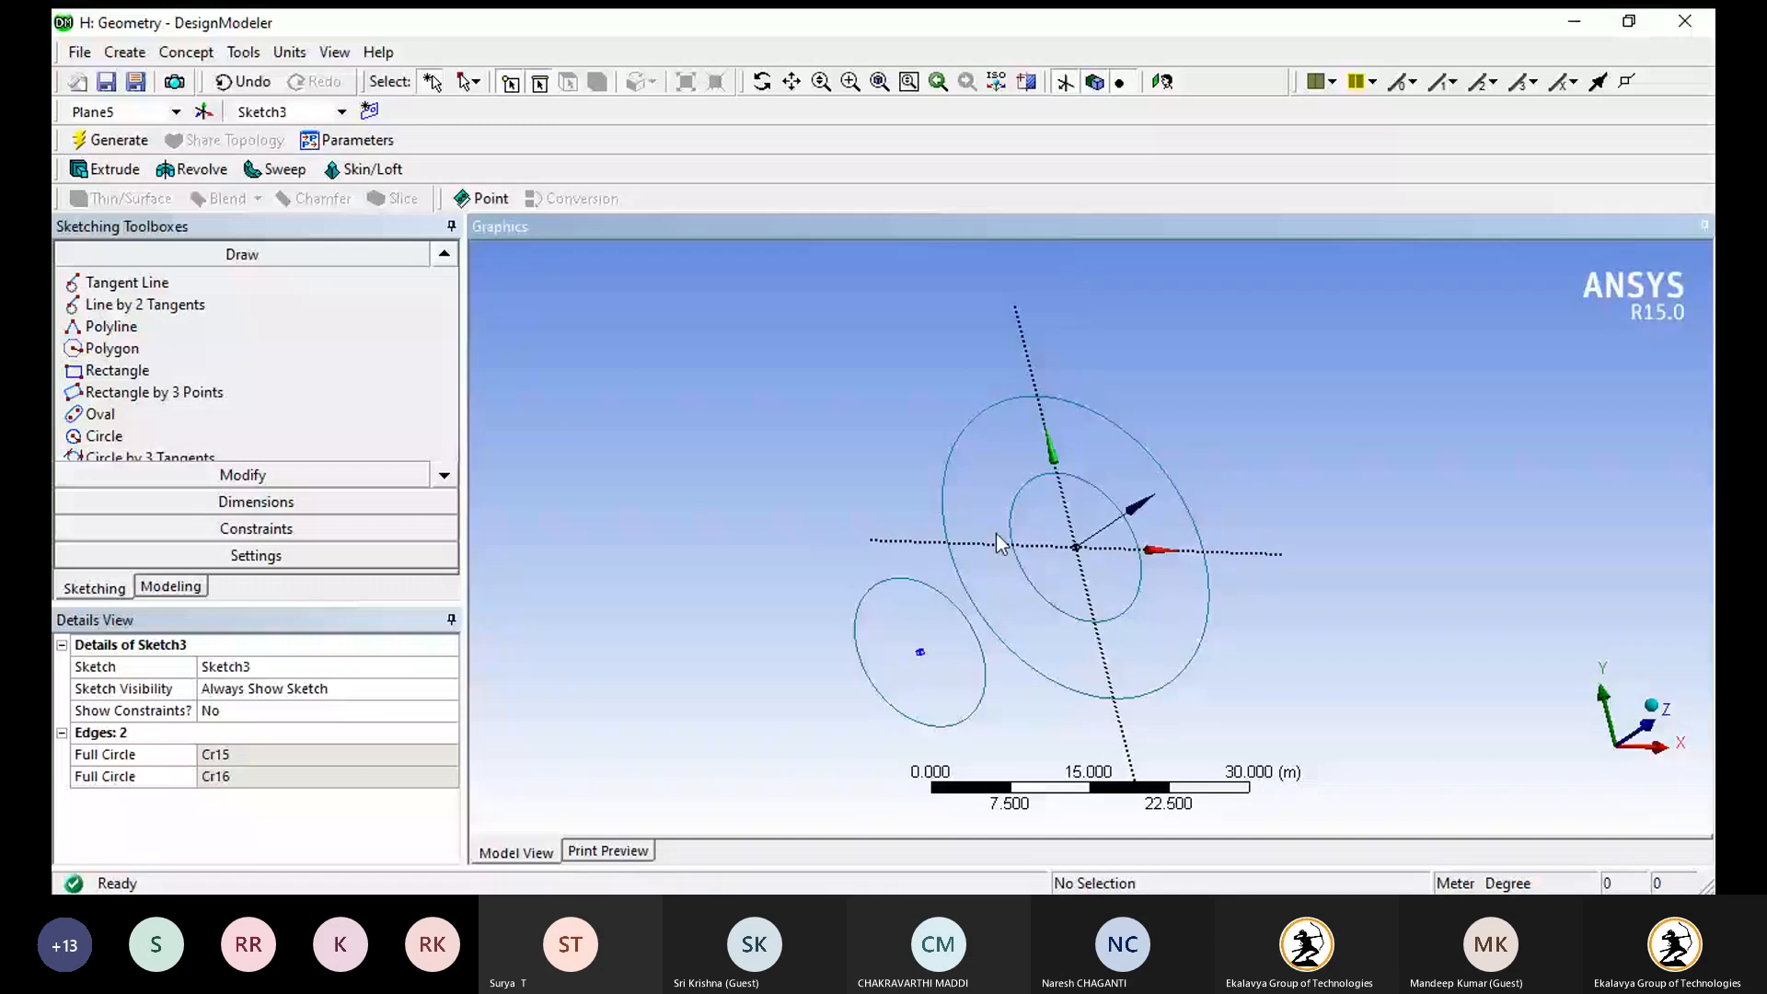
key(ctrl+z)
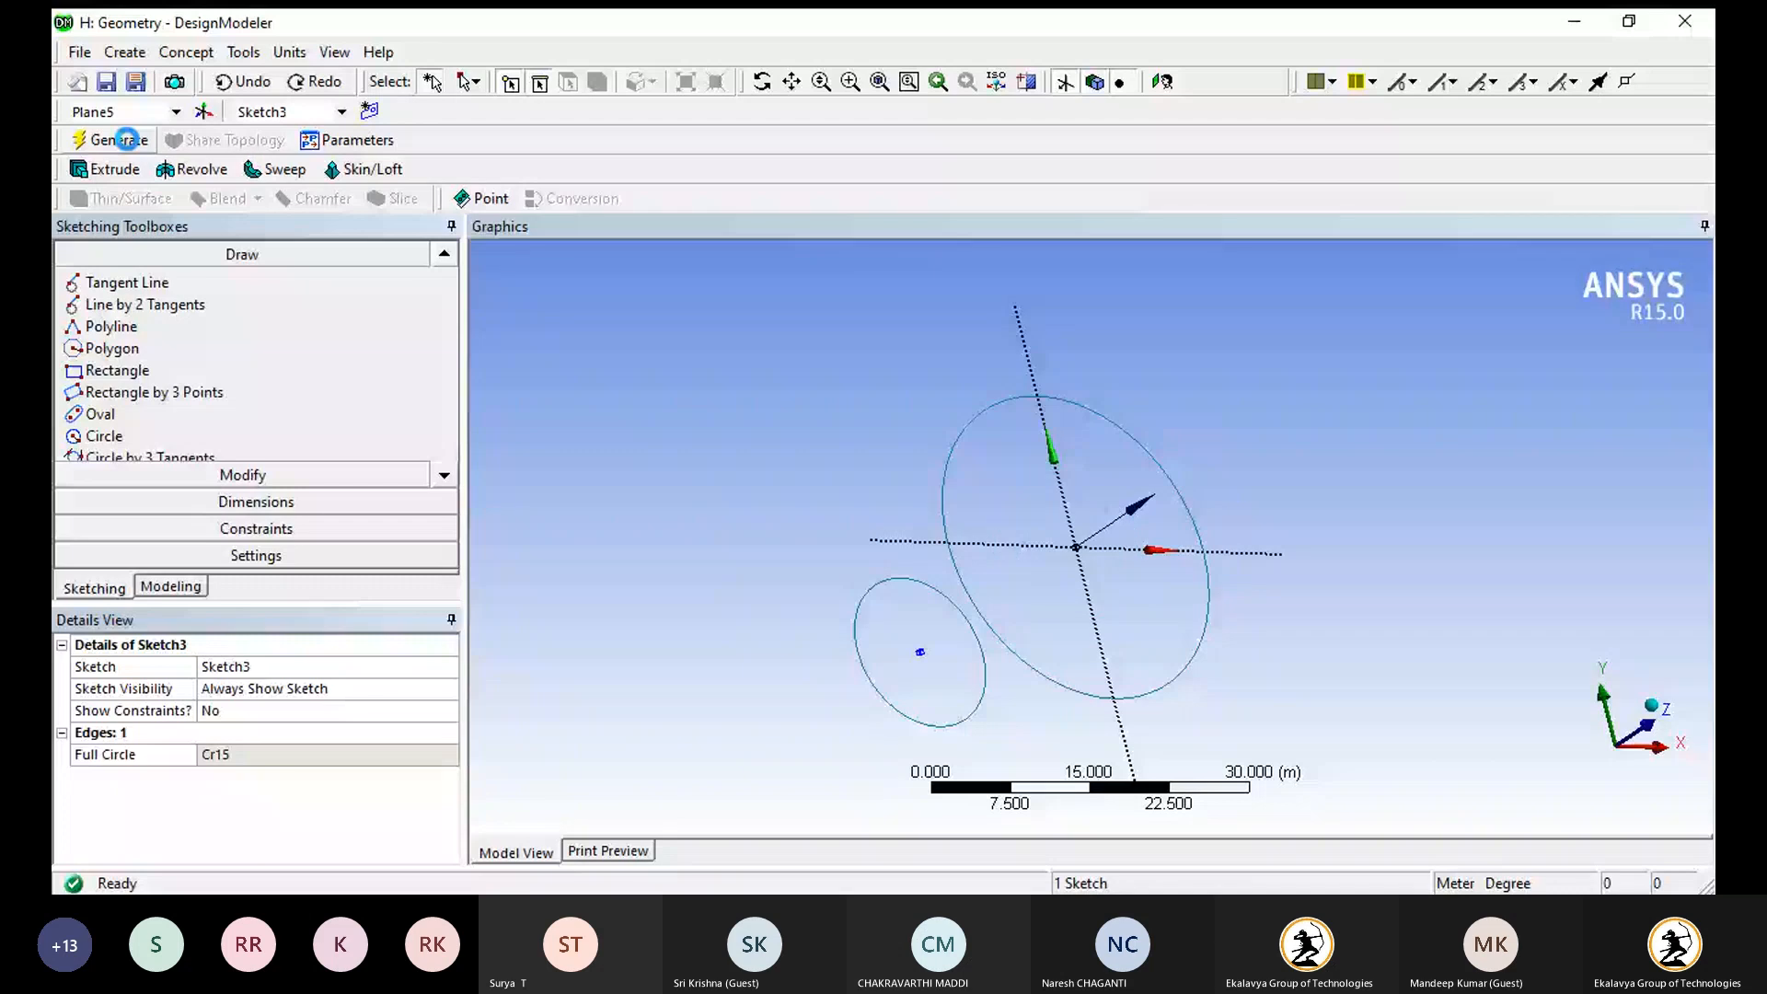
click(126, 139)
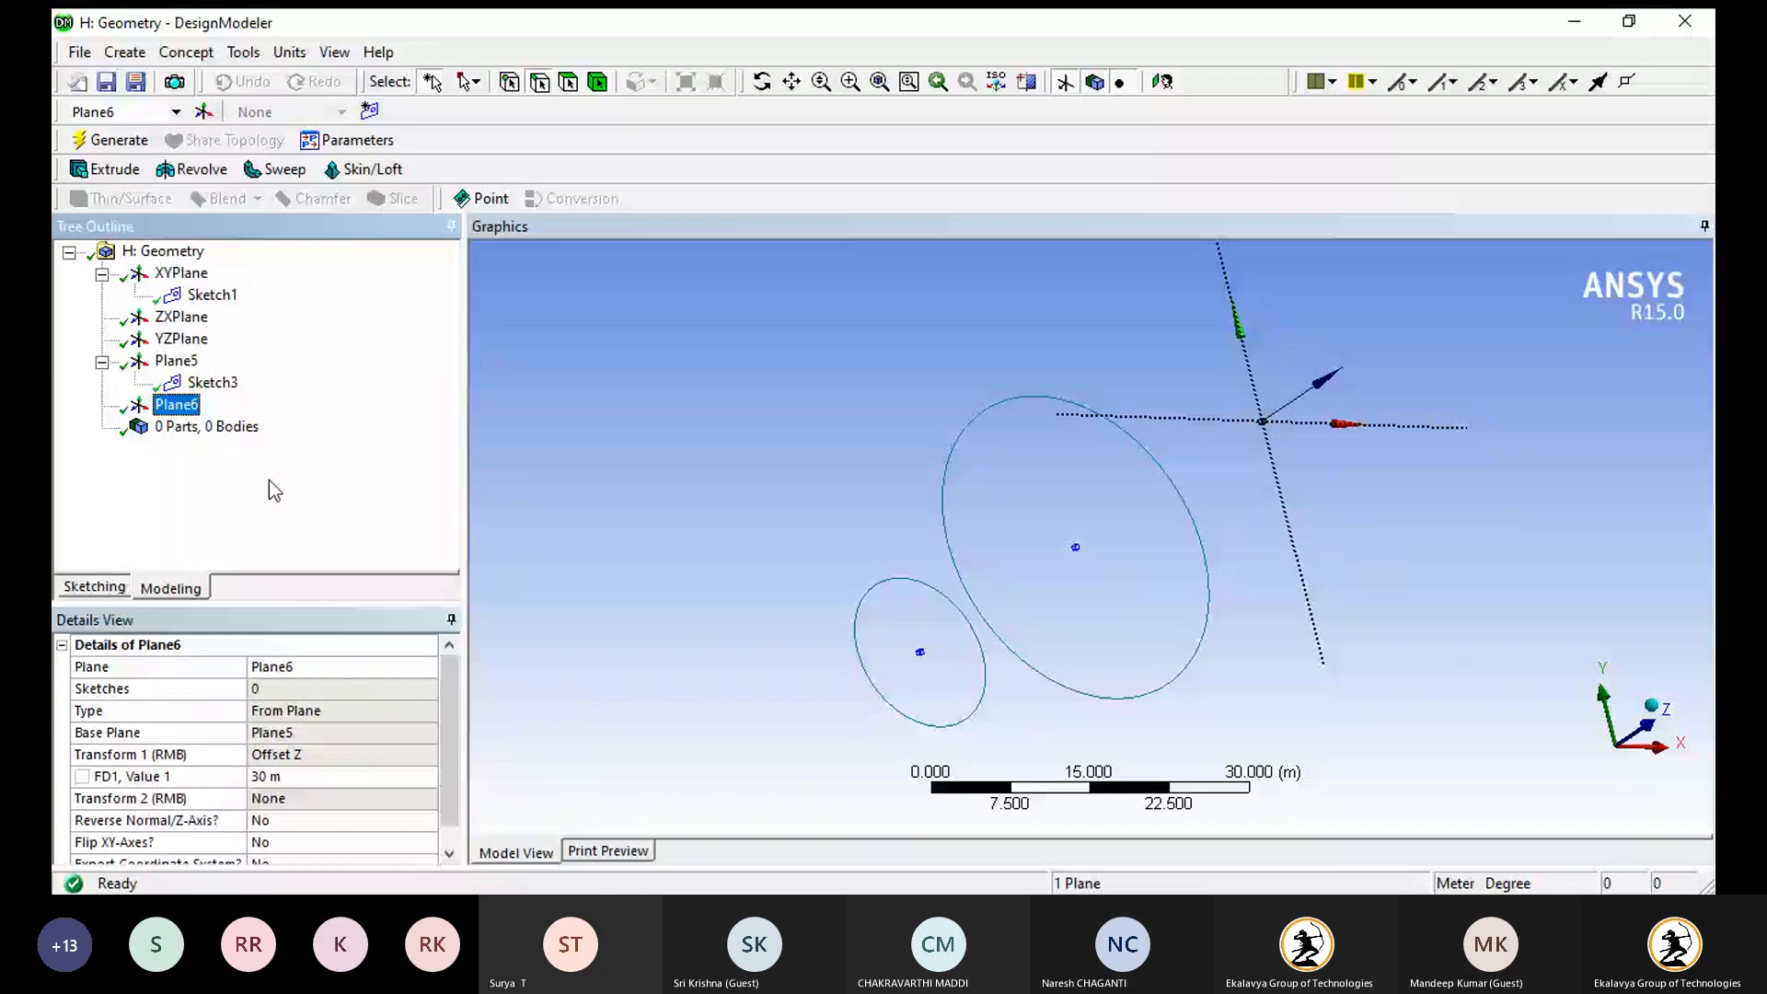
- Sketch a circle of about 7.7 m radius centred on the origin of Plane6 and generate it
click(132, 583)
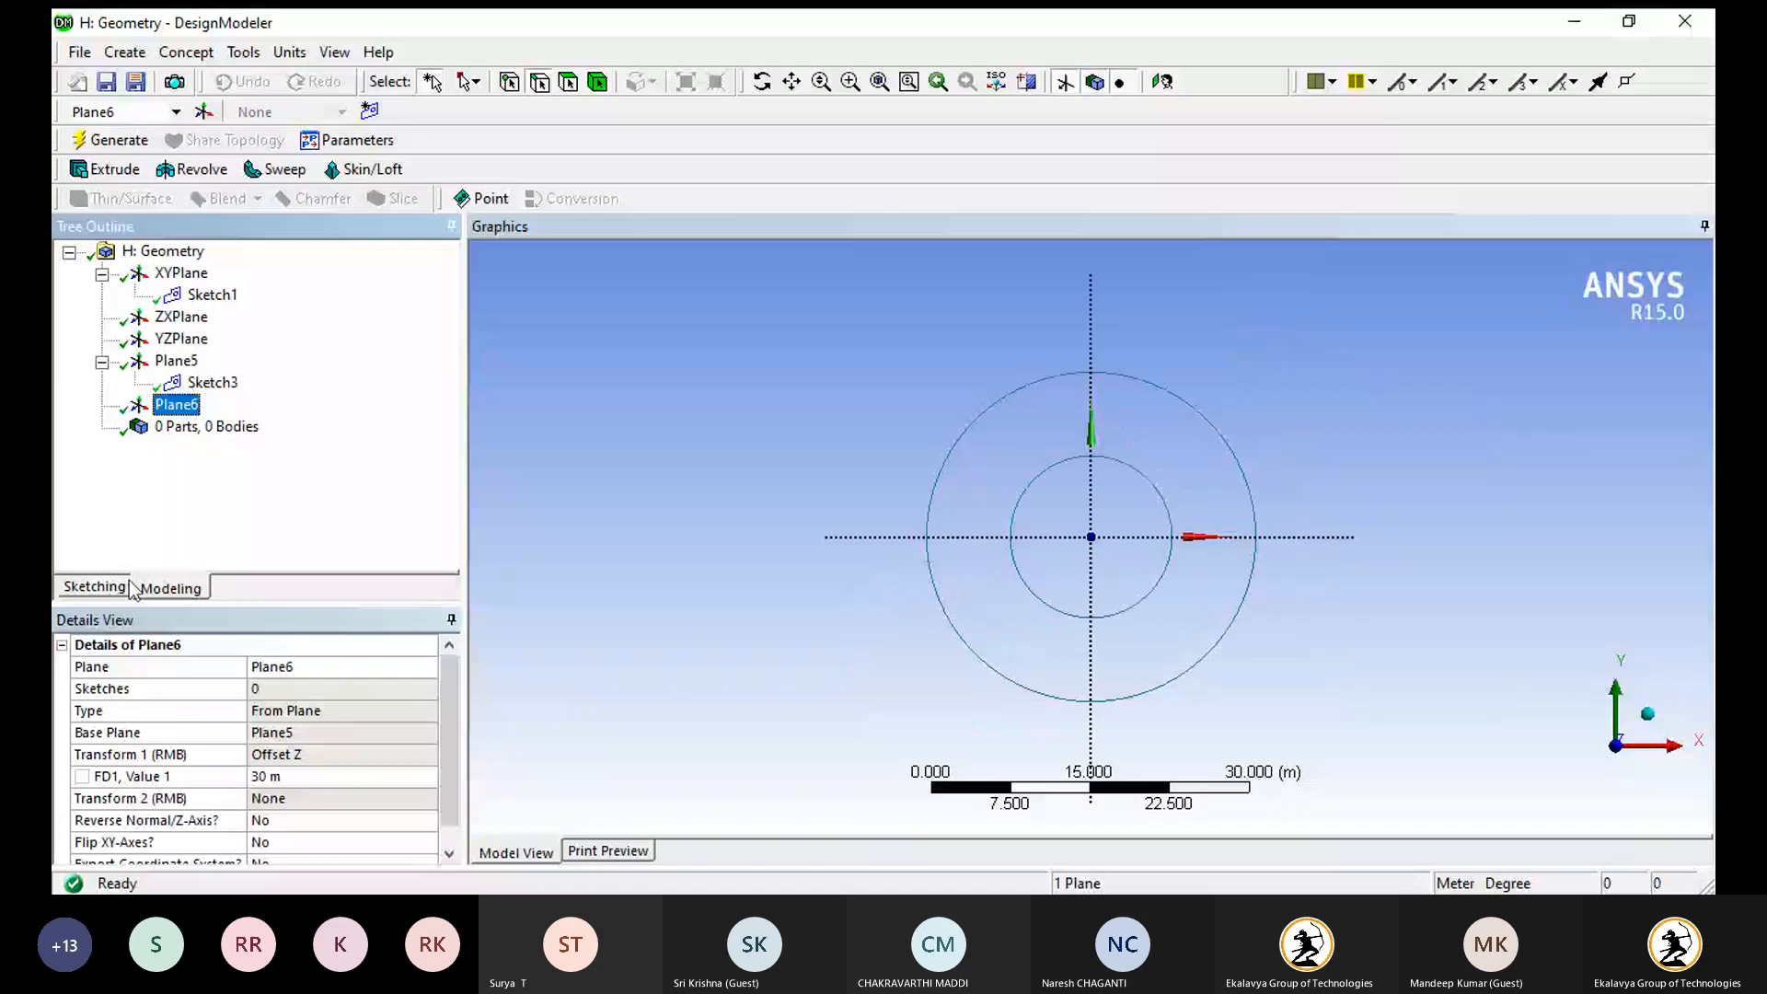
click(129, 586)
click(103, 436)
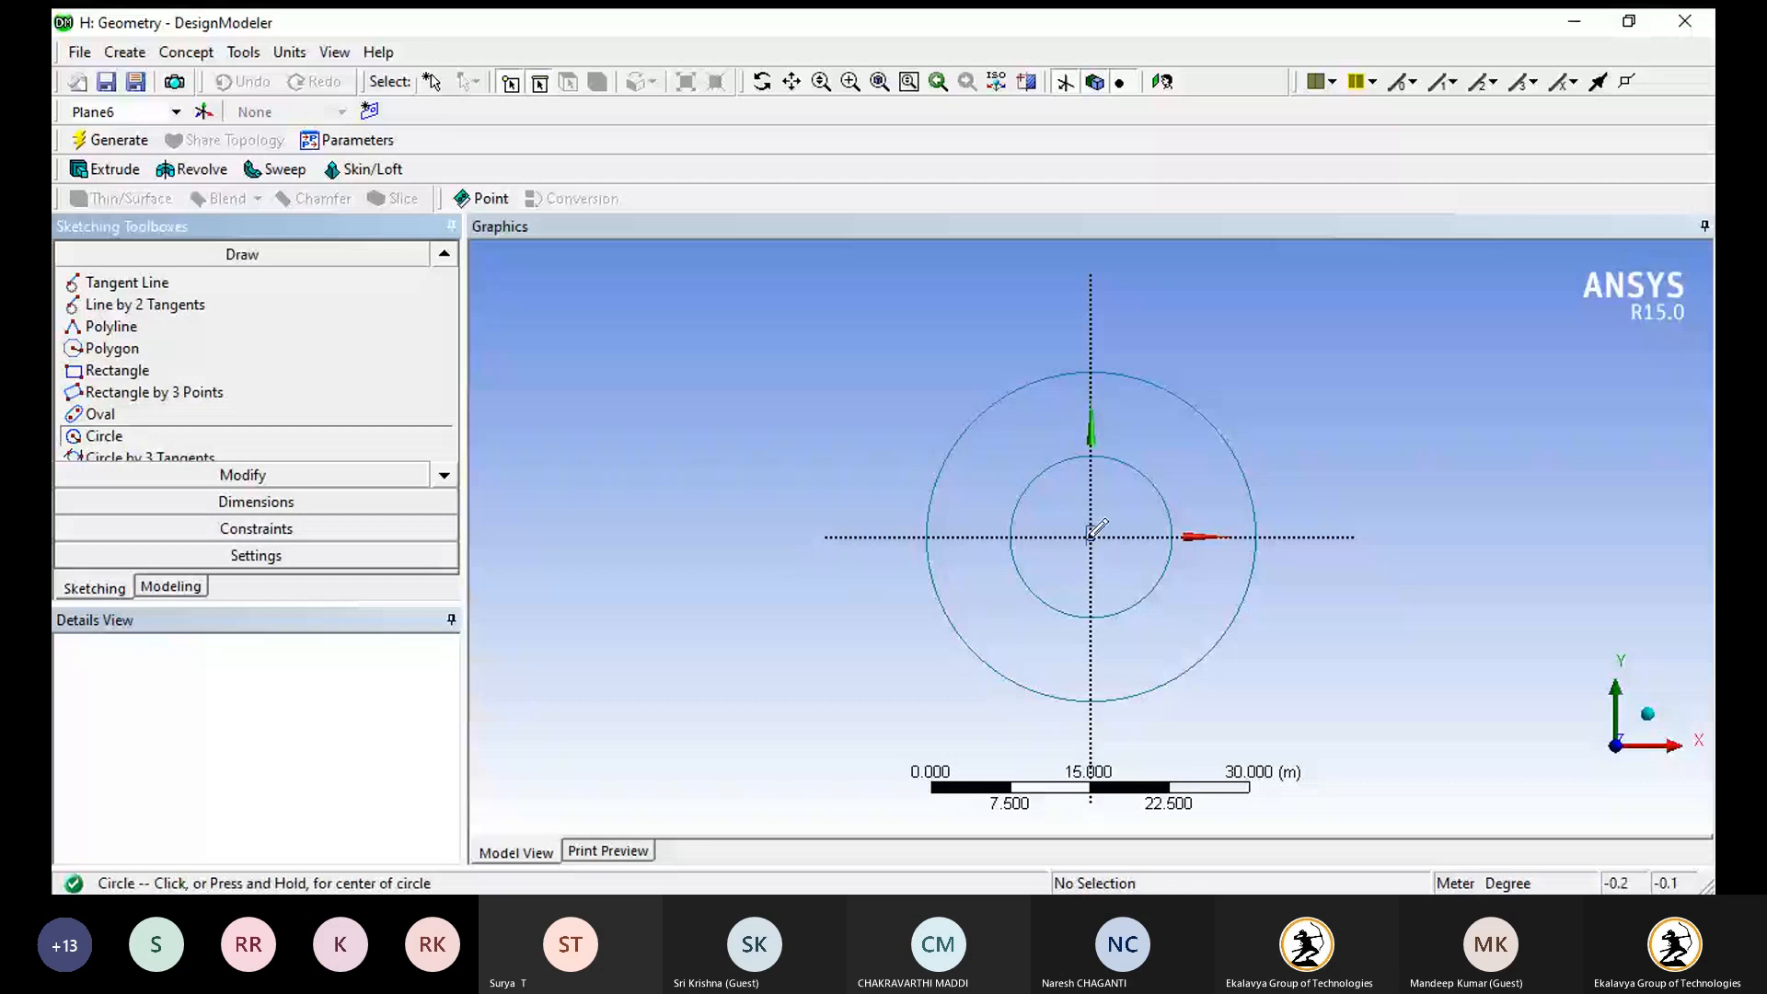
click(1092, 536)
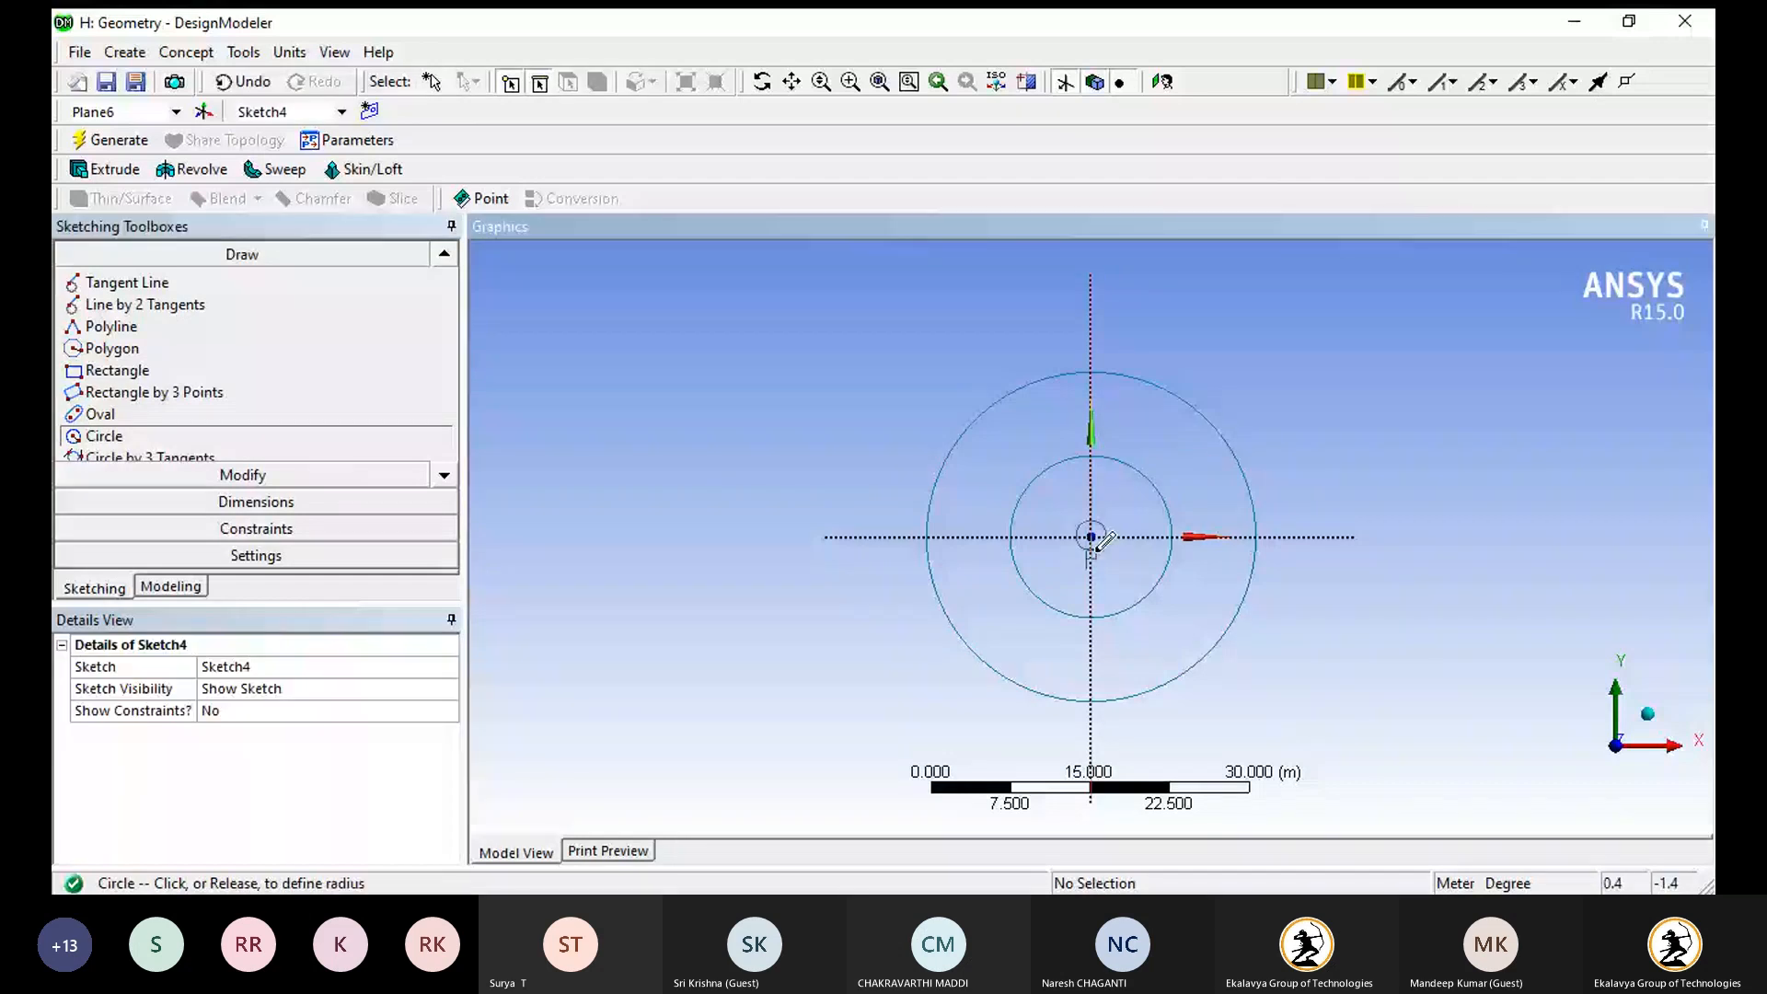
click(1112, 615)
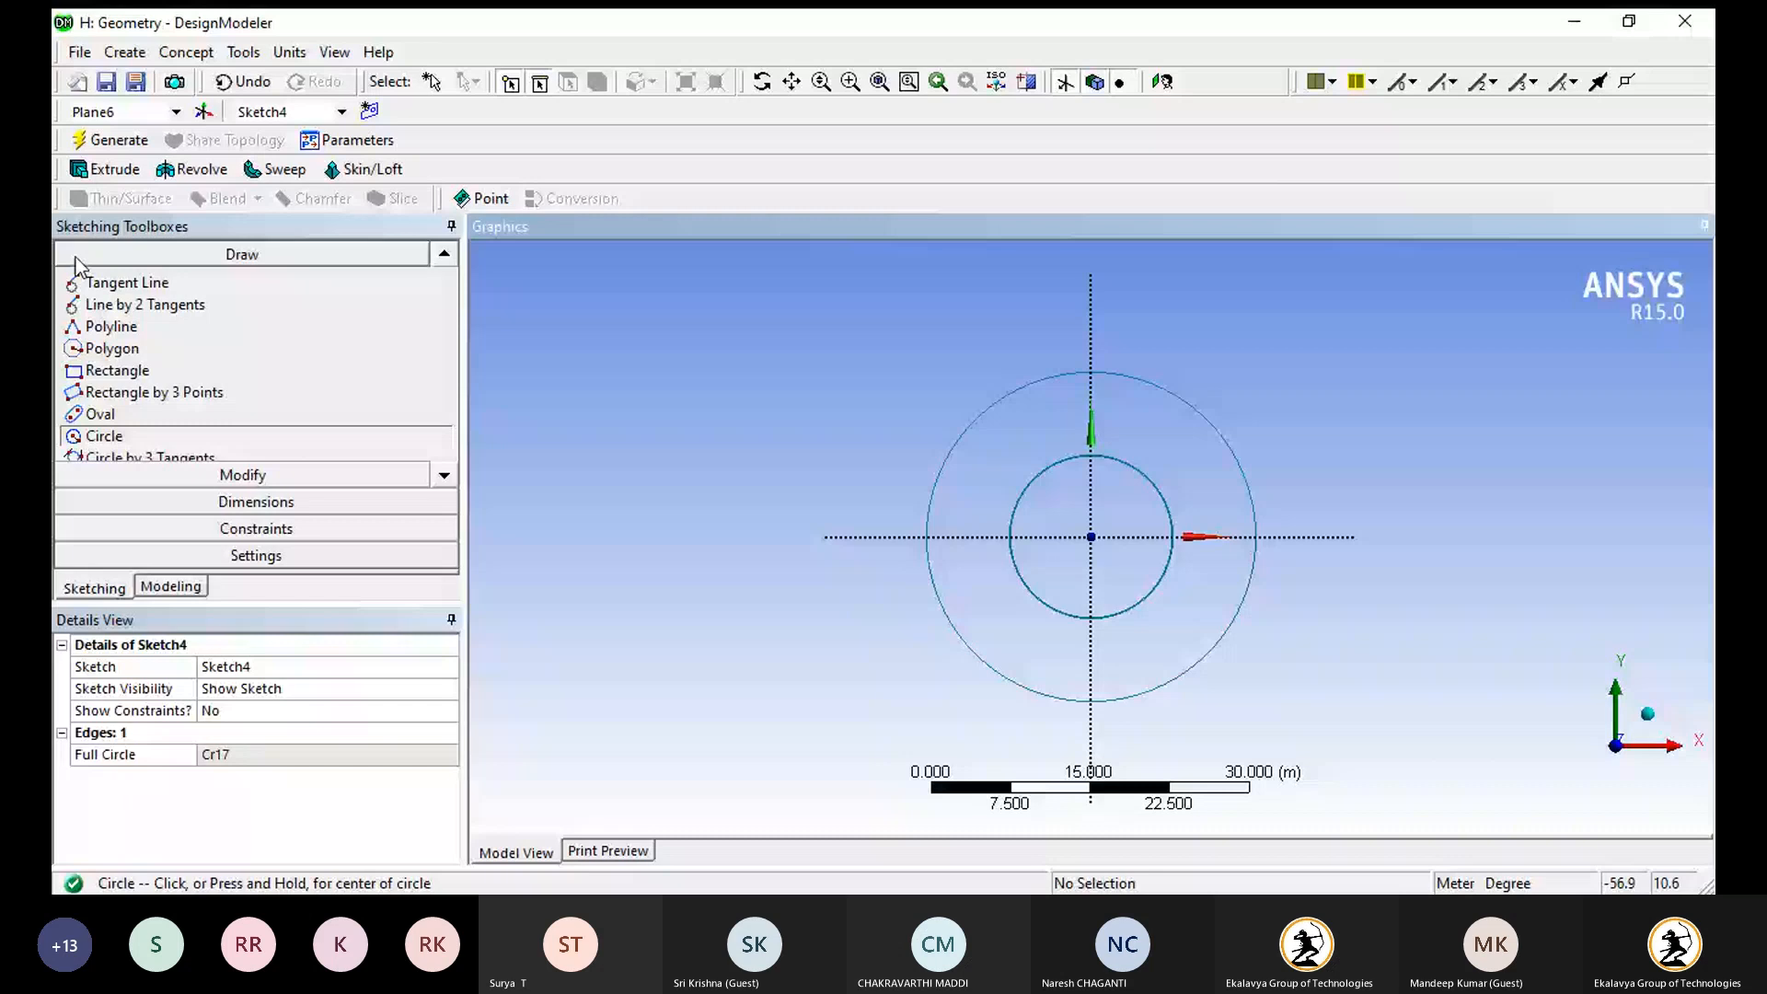
click(110, 141)
- Create a Skin/Loft with Add Material through the circles on the XY plane, Plane5 and Plane6, and generate it
middle_drag(907, 483, 1168, 501)
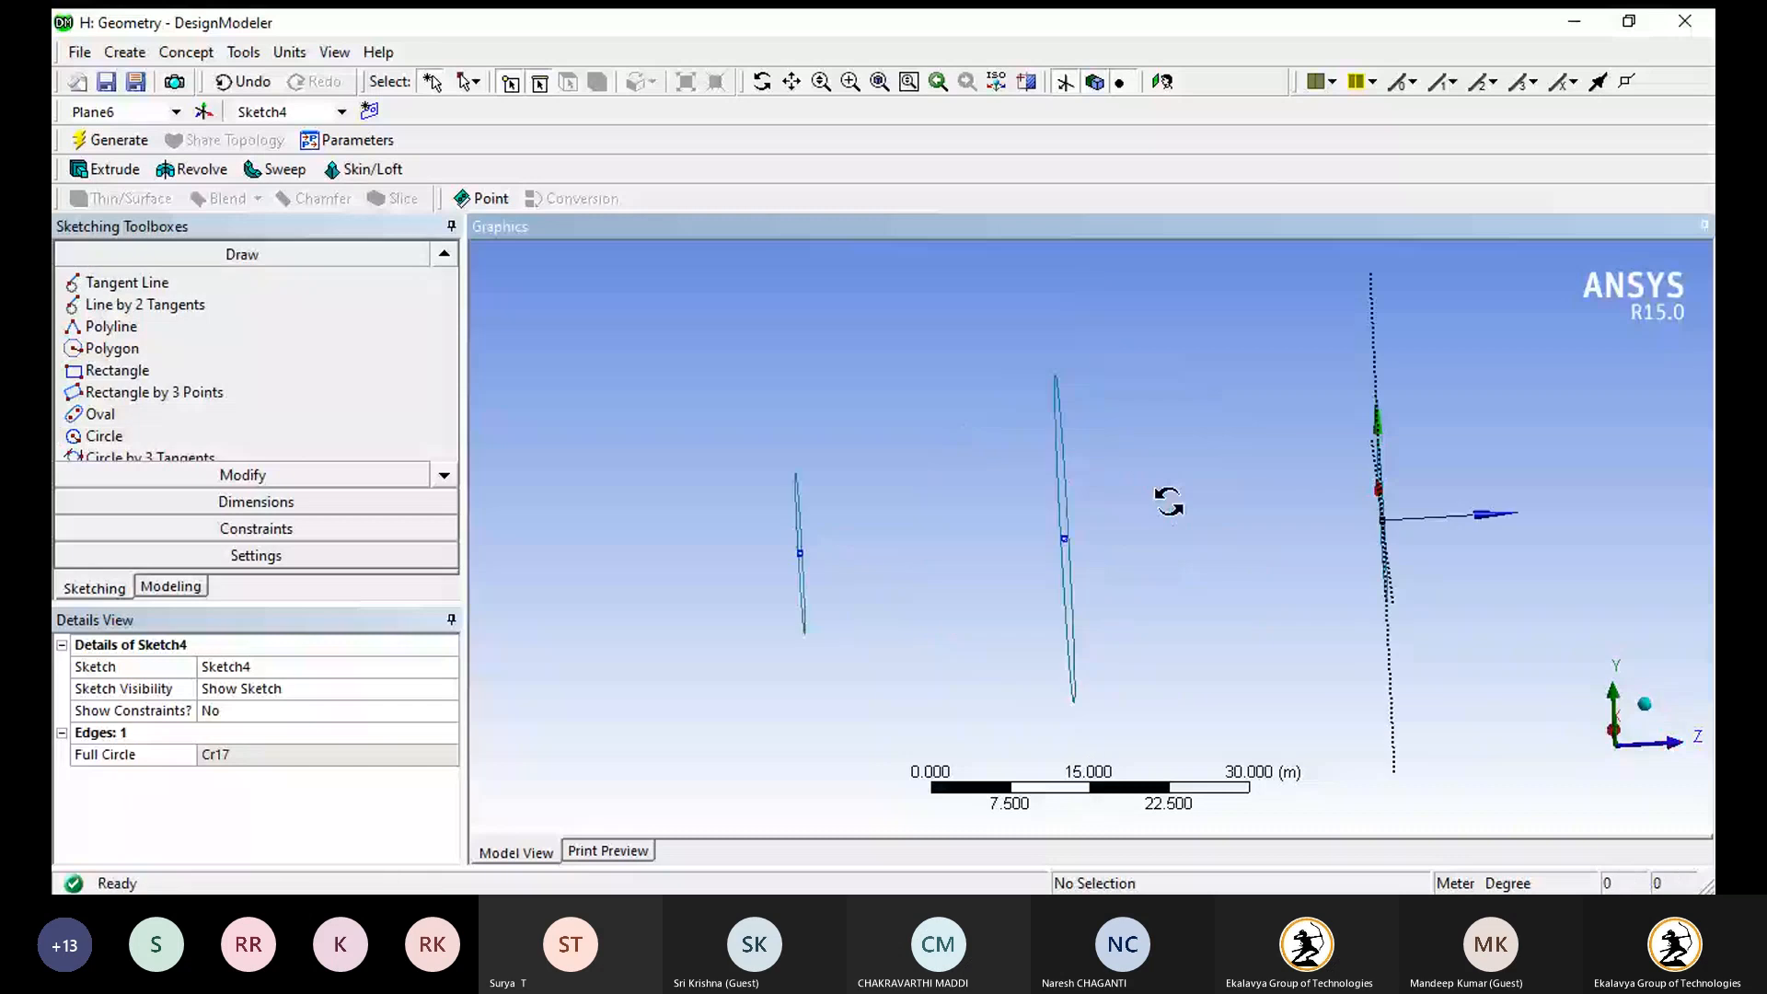
middle_drag(1169, 501, 1049, 502)
click(385, 173)
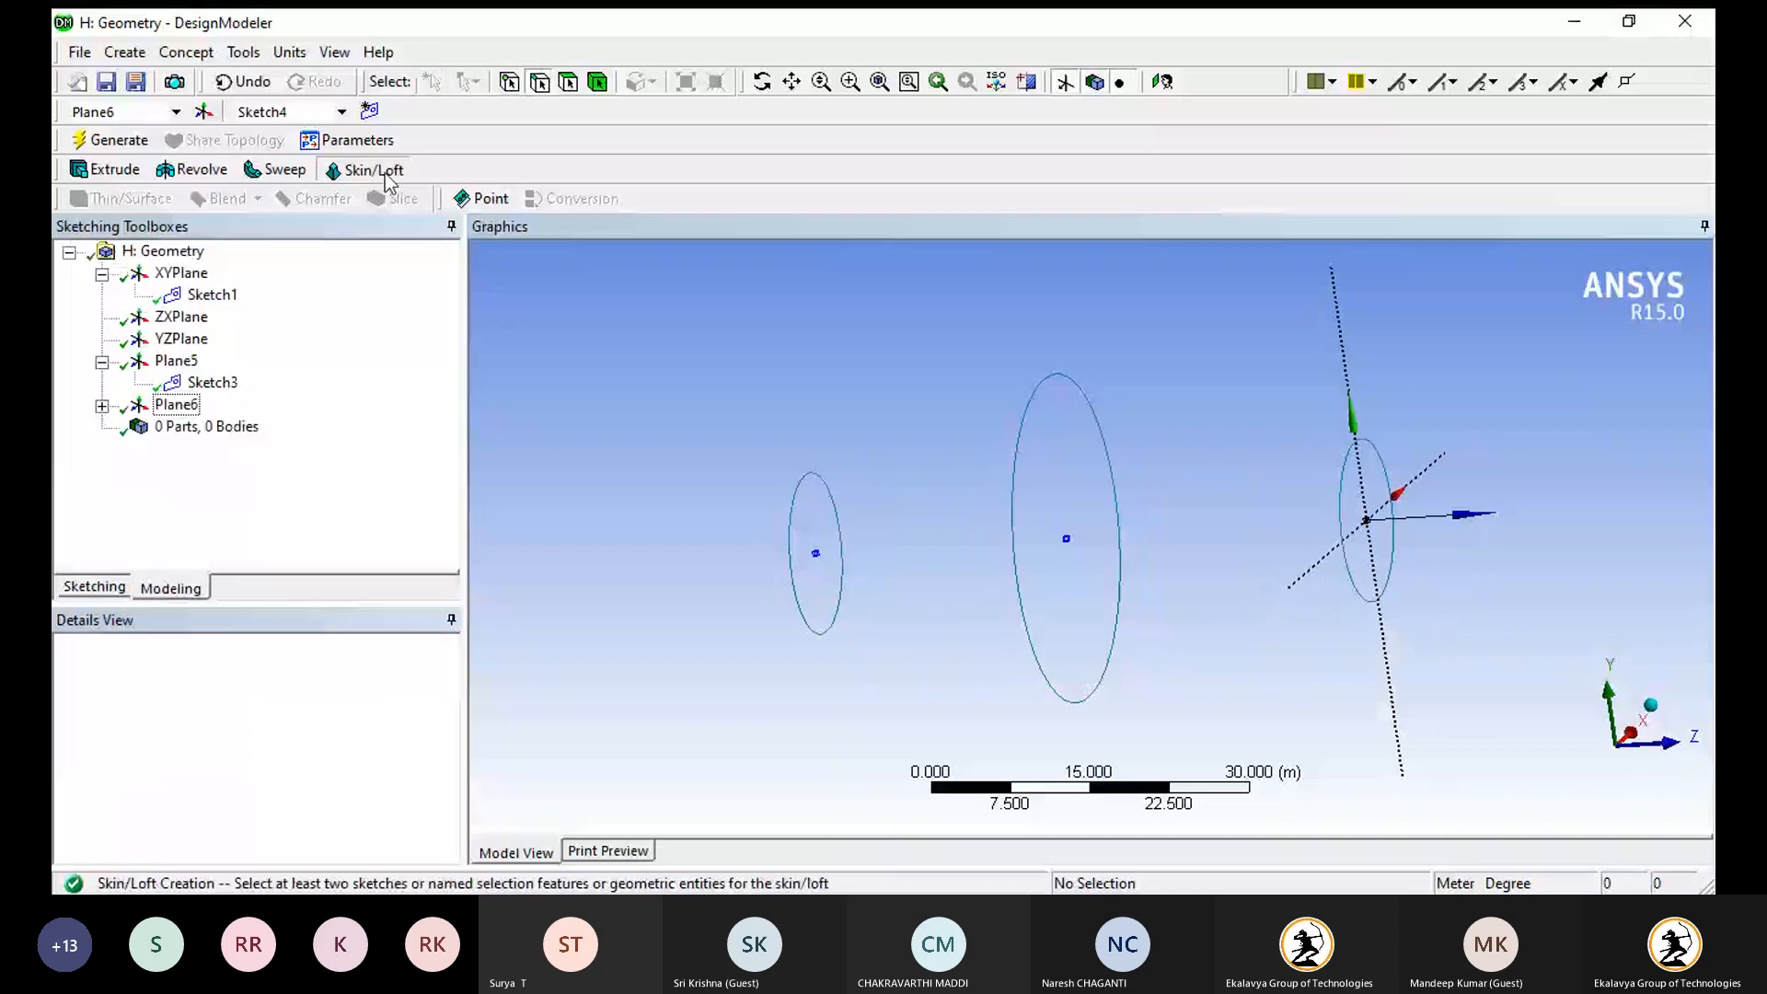
click(384, 173)
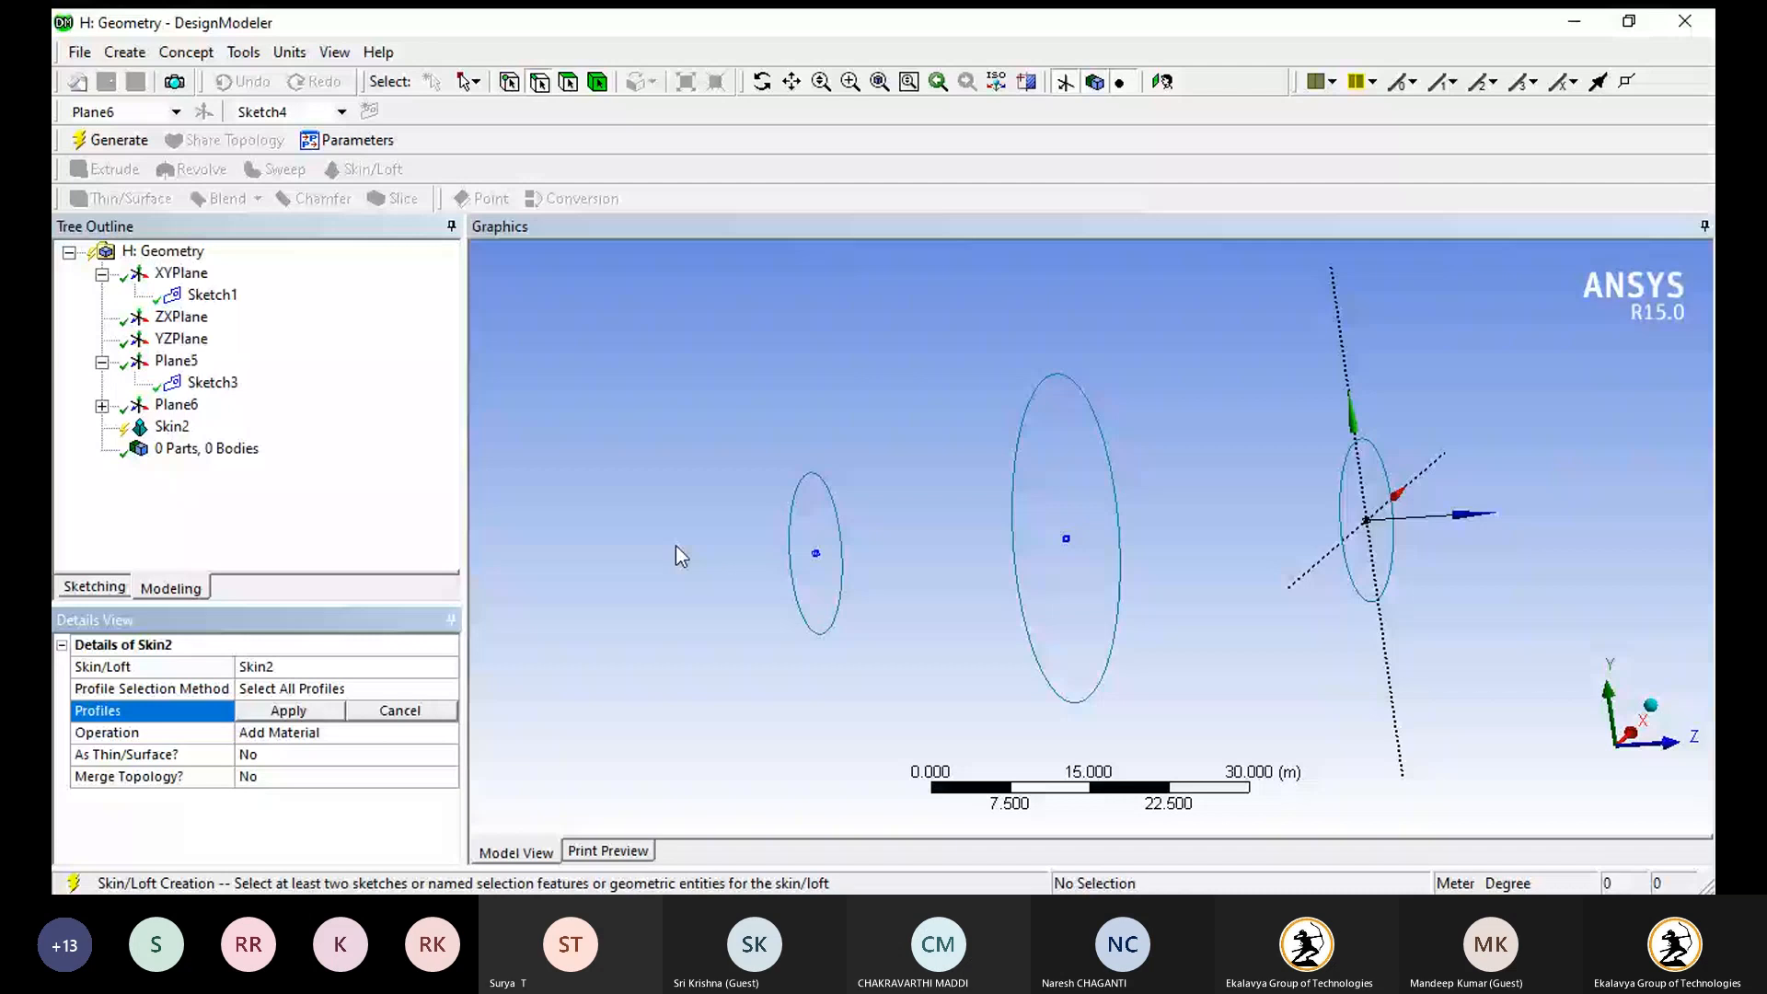
click(791, 515)
ctrl+click(1014, 470)
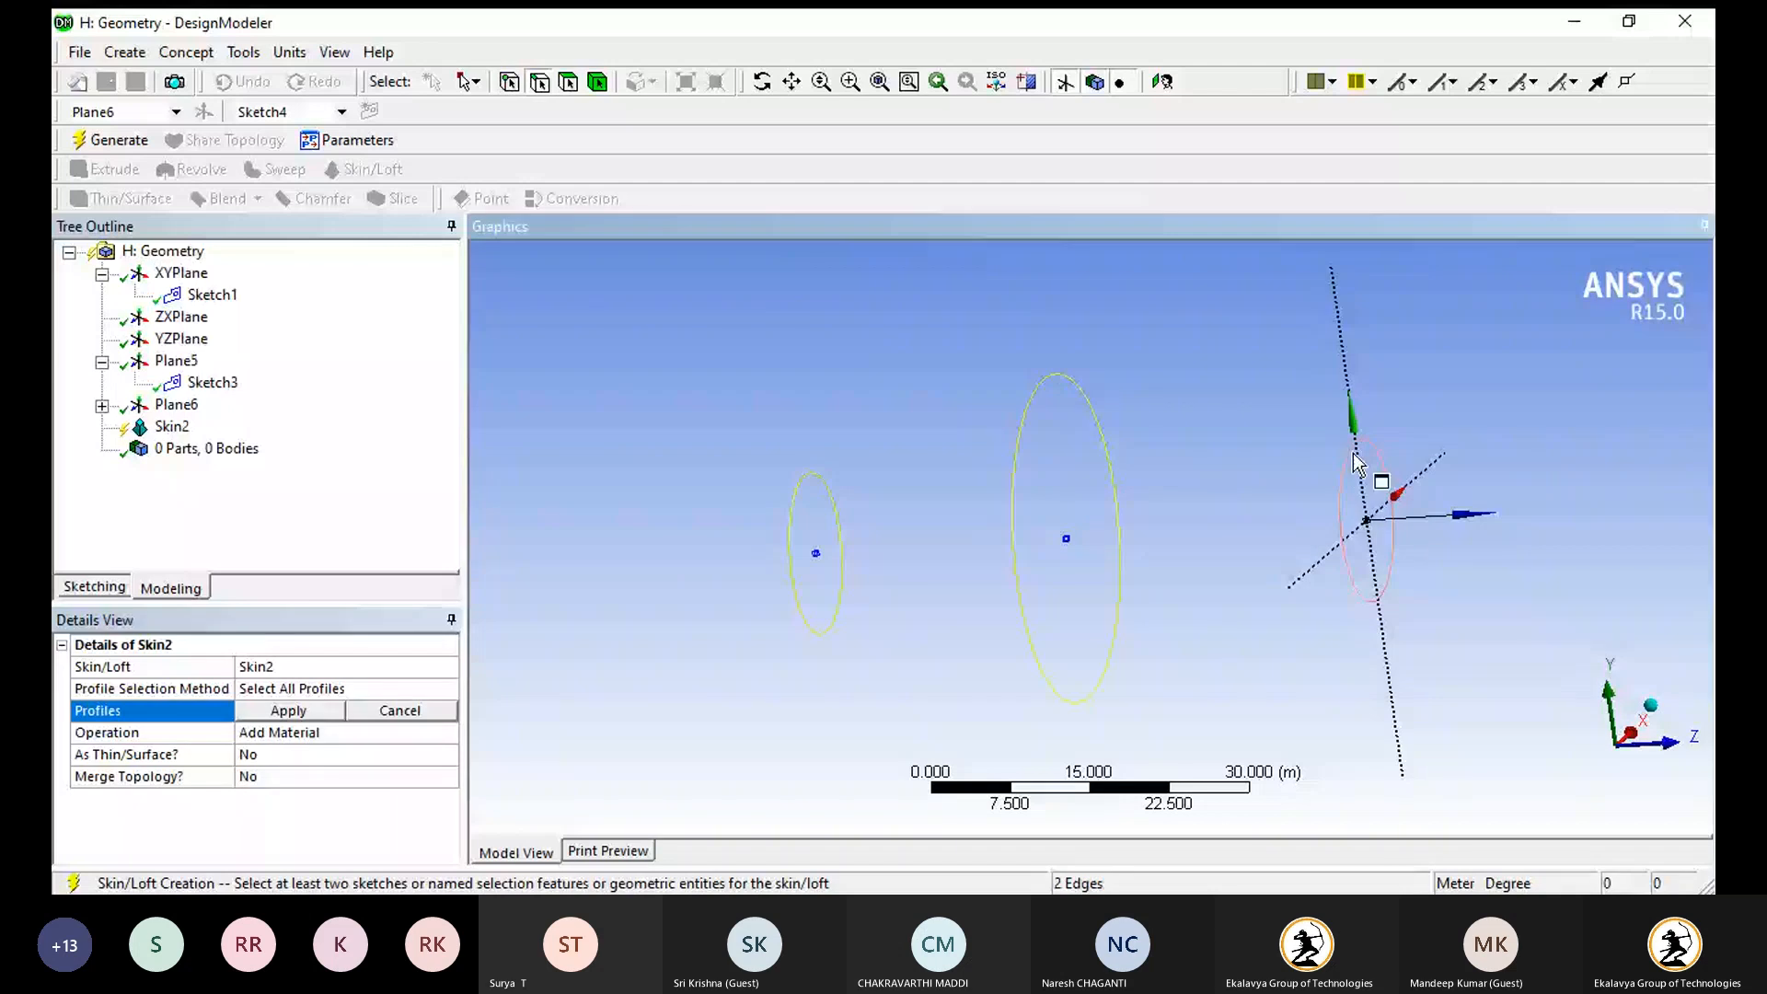
ctrl+click(1353, 462)
click(116, 140)
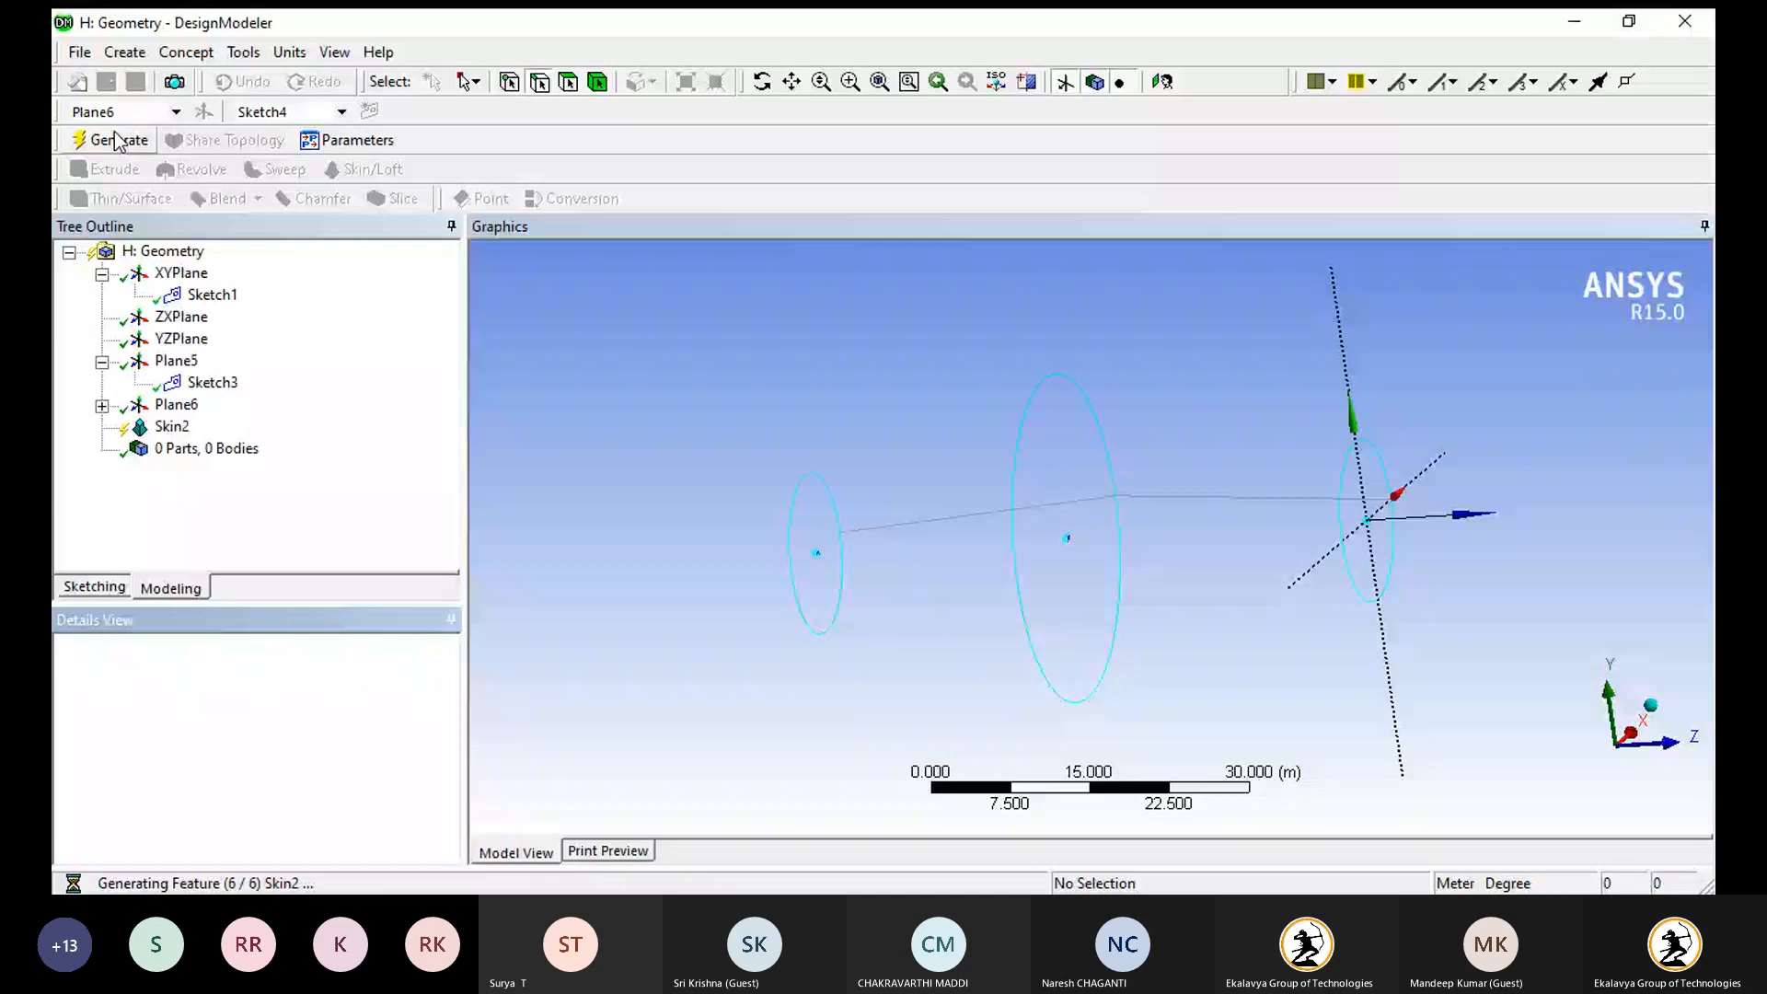
- Create a fixed-radius blend on the circular edge at the loft's Plane6 end and generate it
middle_drag(994, 616, 1023, 415)
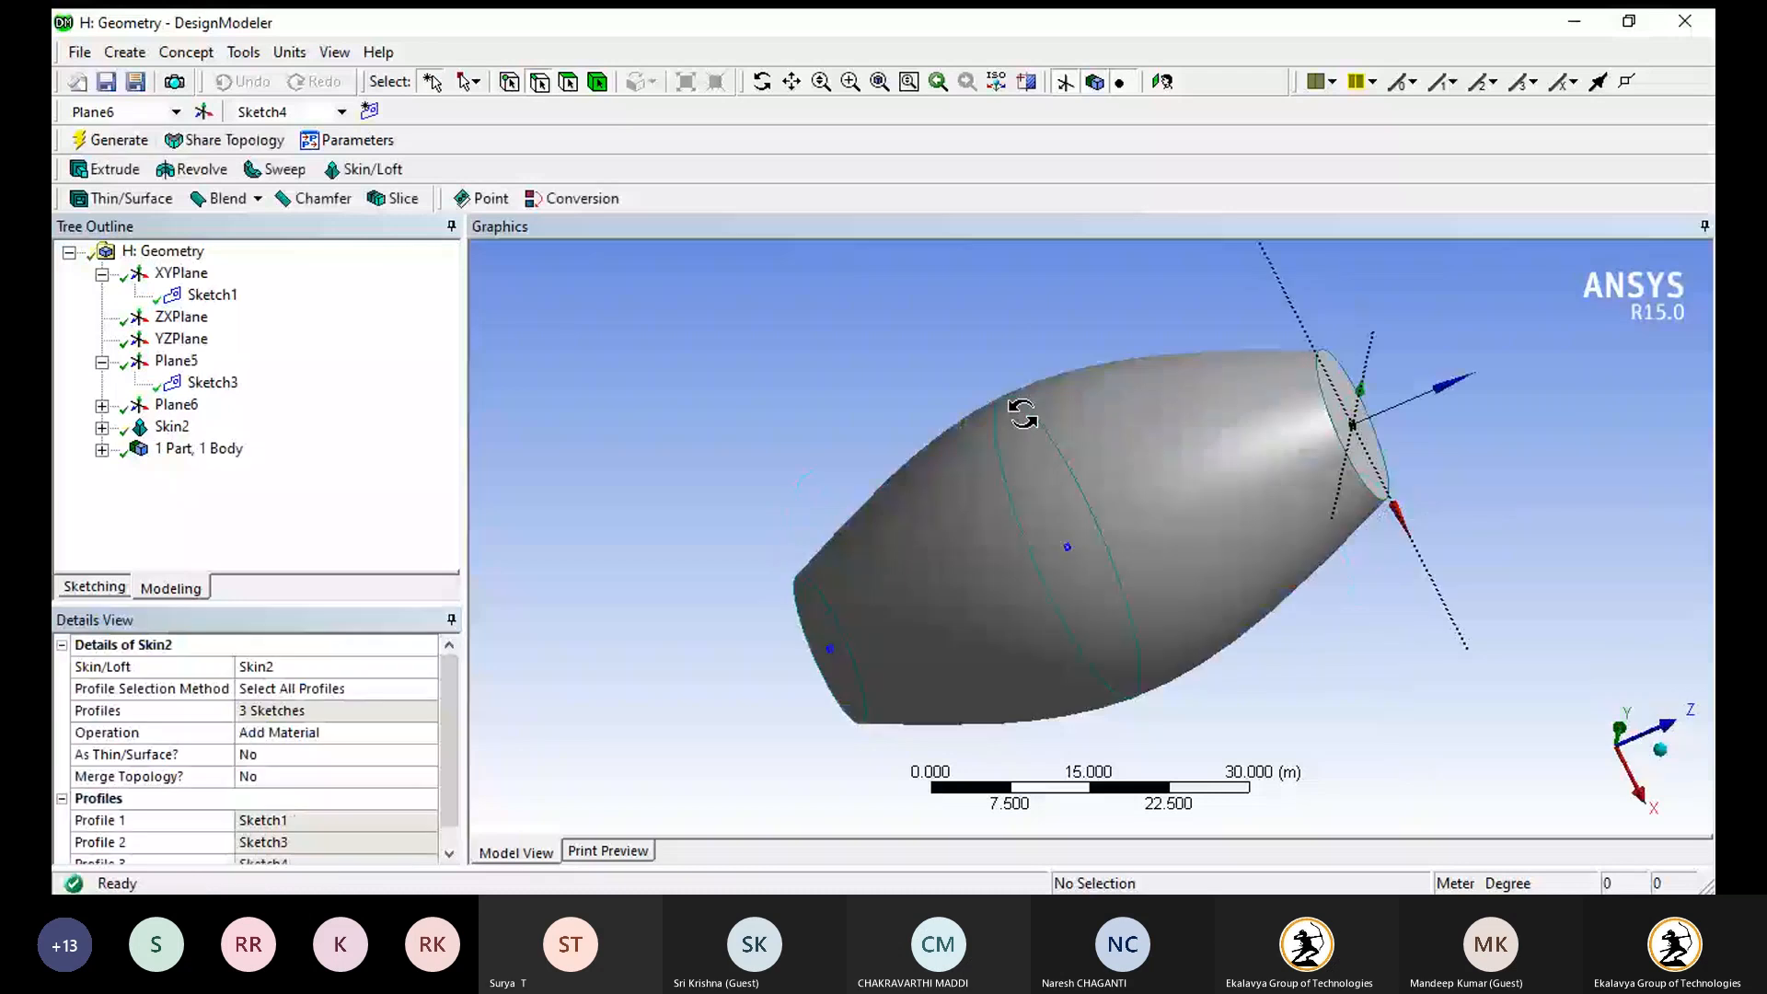
middle_drag(1023, 415, 702, 584)
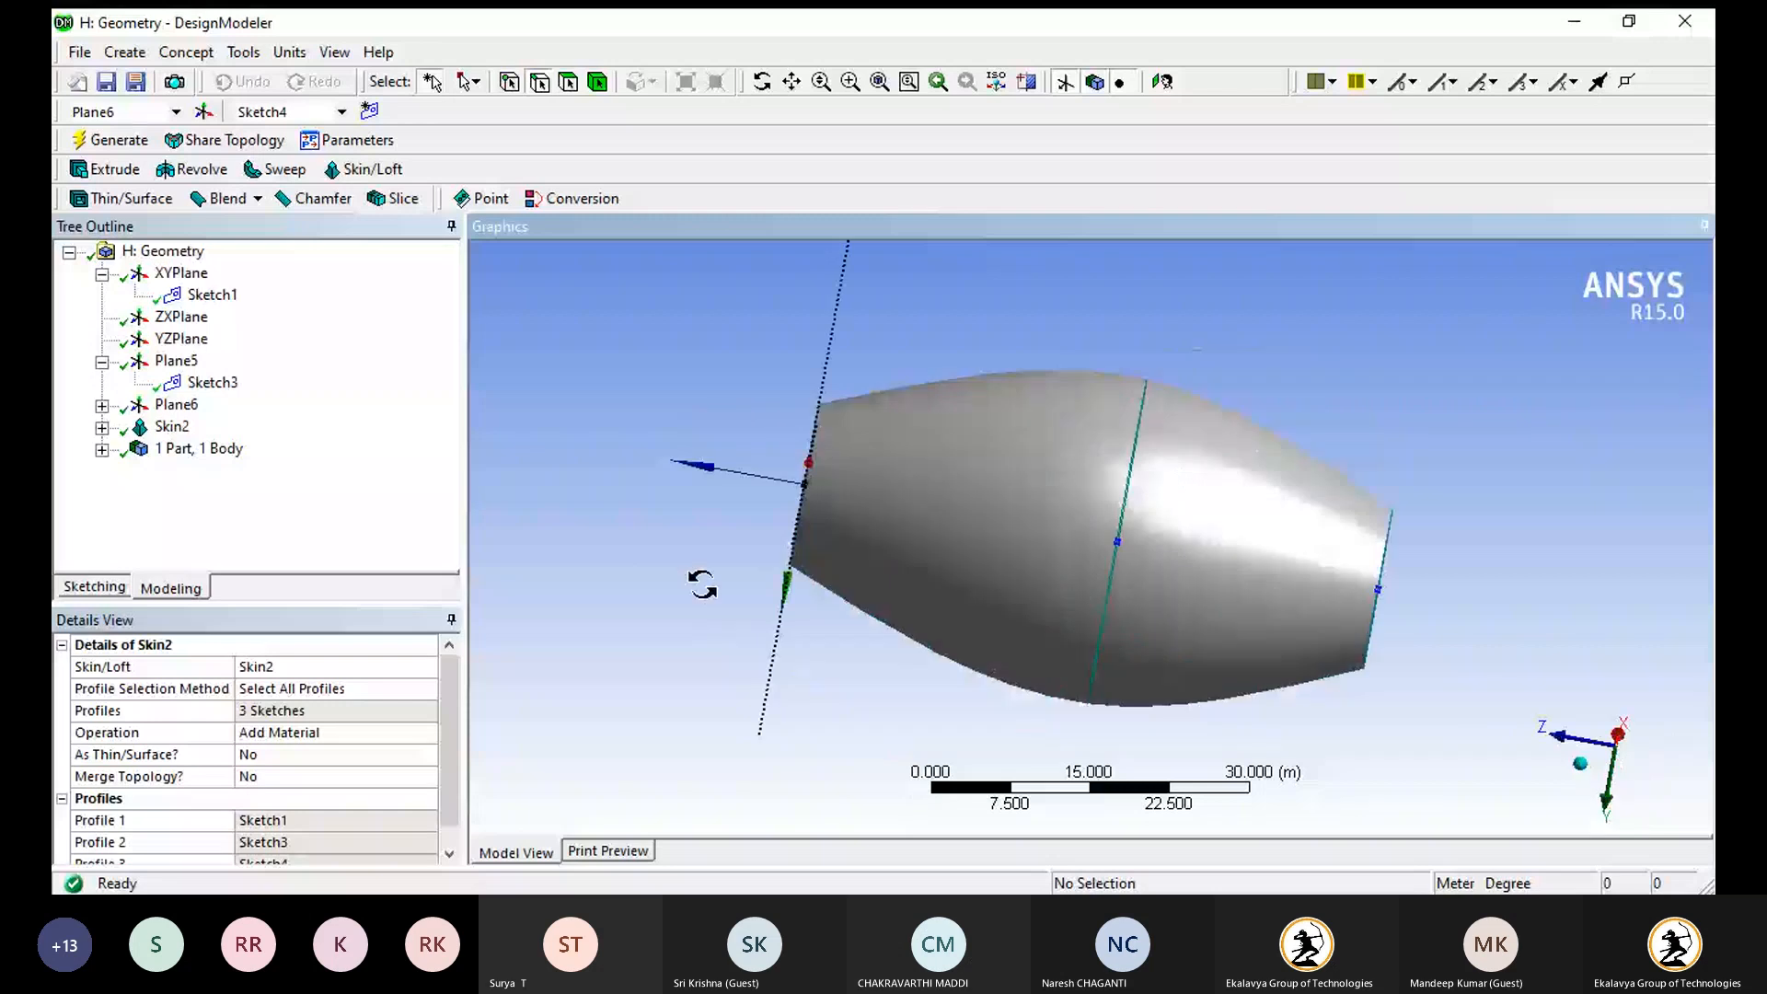
middle_drag(702, 585, 903, 628)
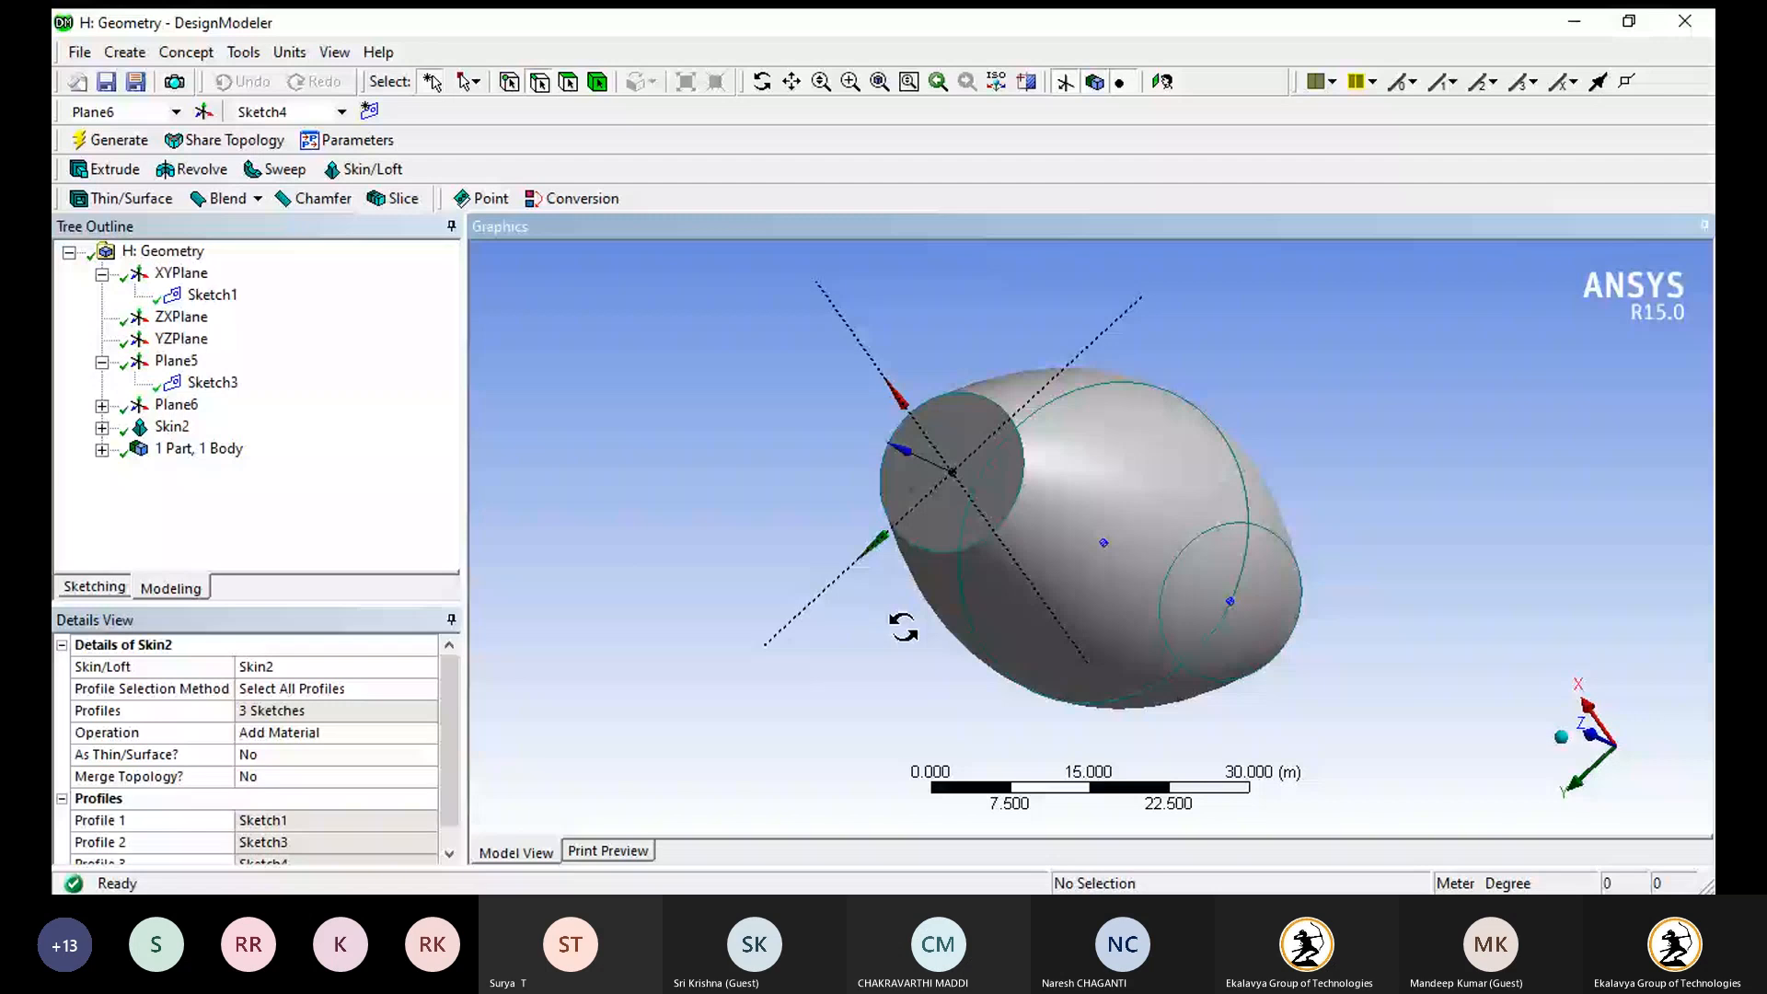
middle_drag(902, 628, 894, 623)
click(125, 52)
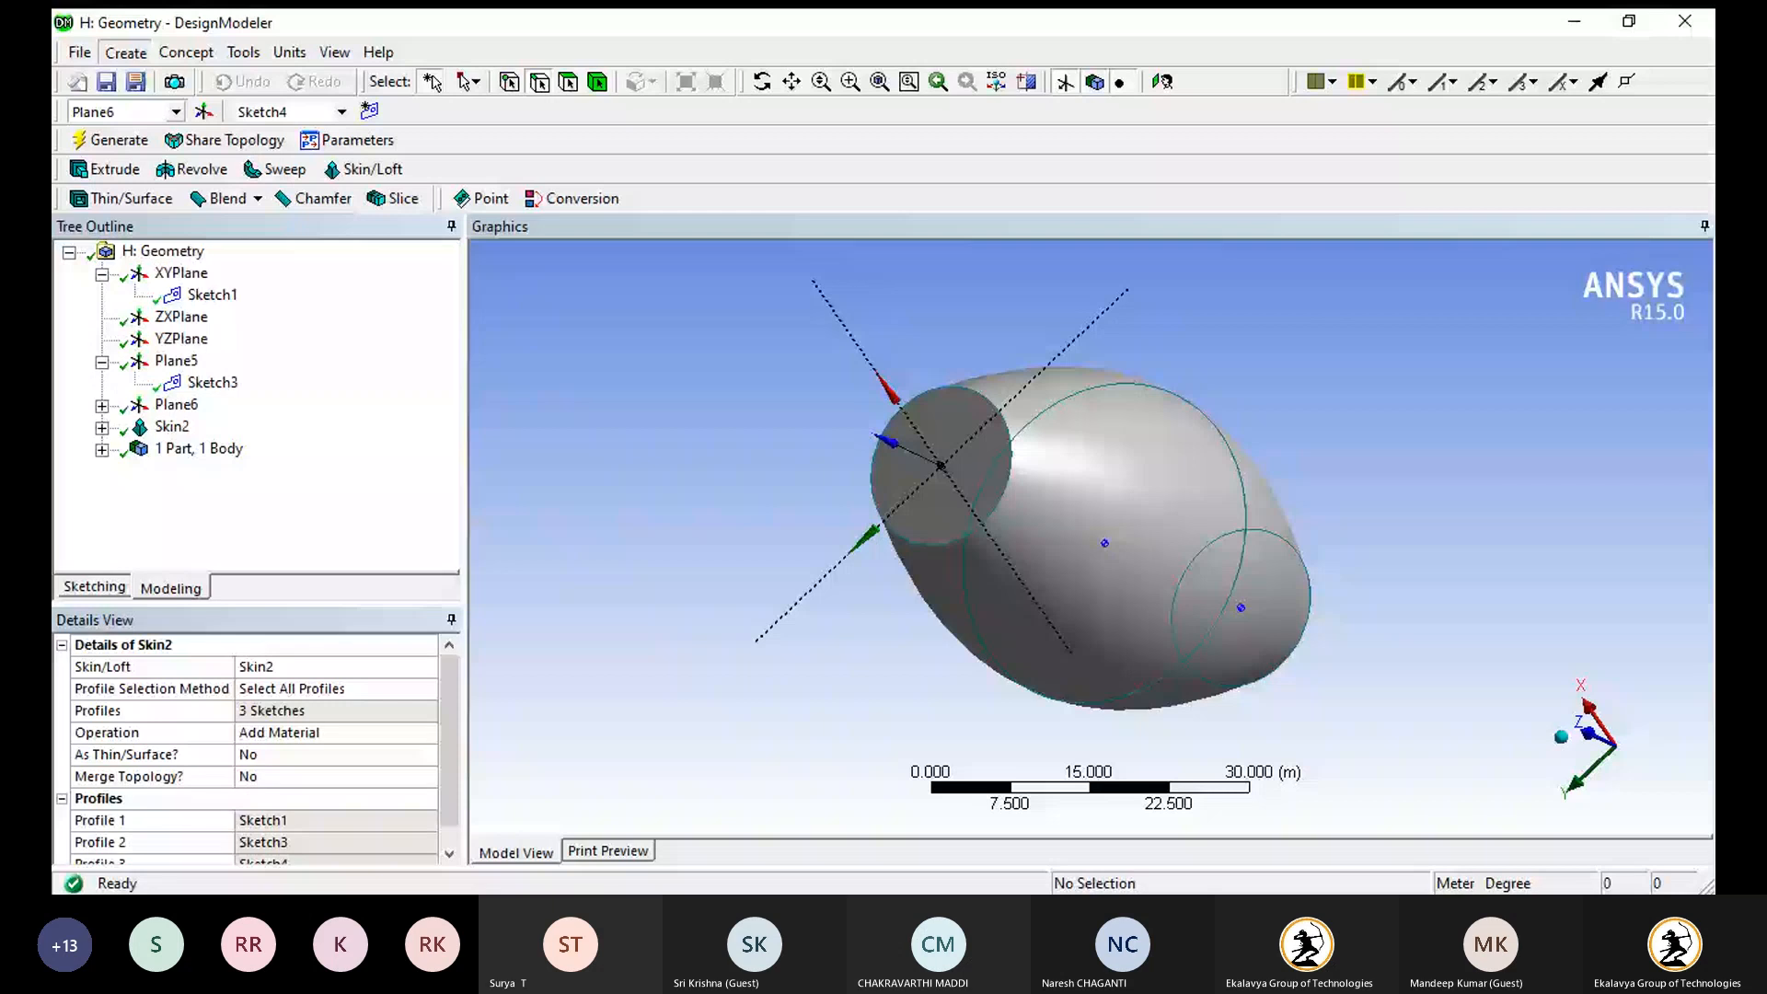
click(197, 250)
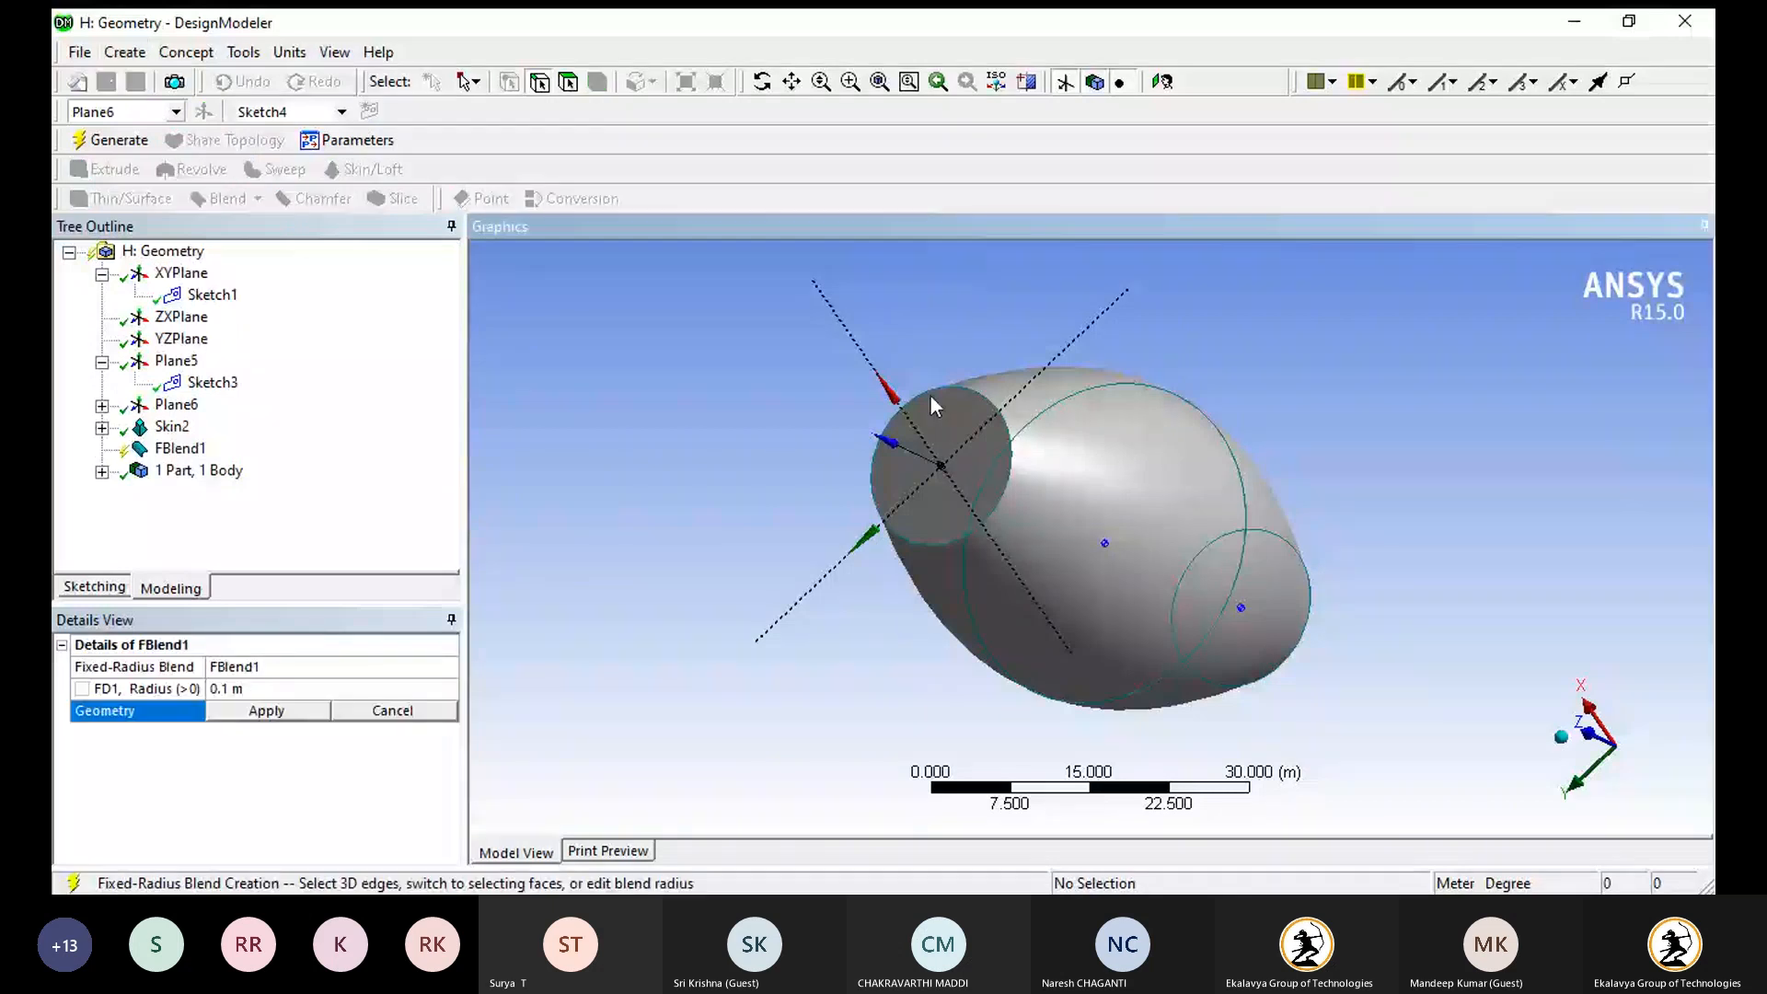
click(930, 393)
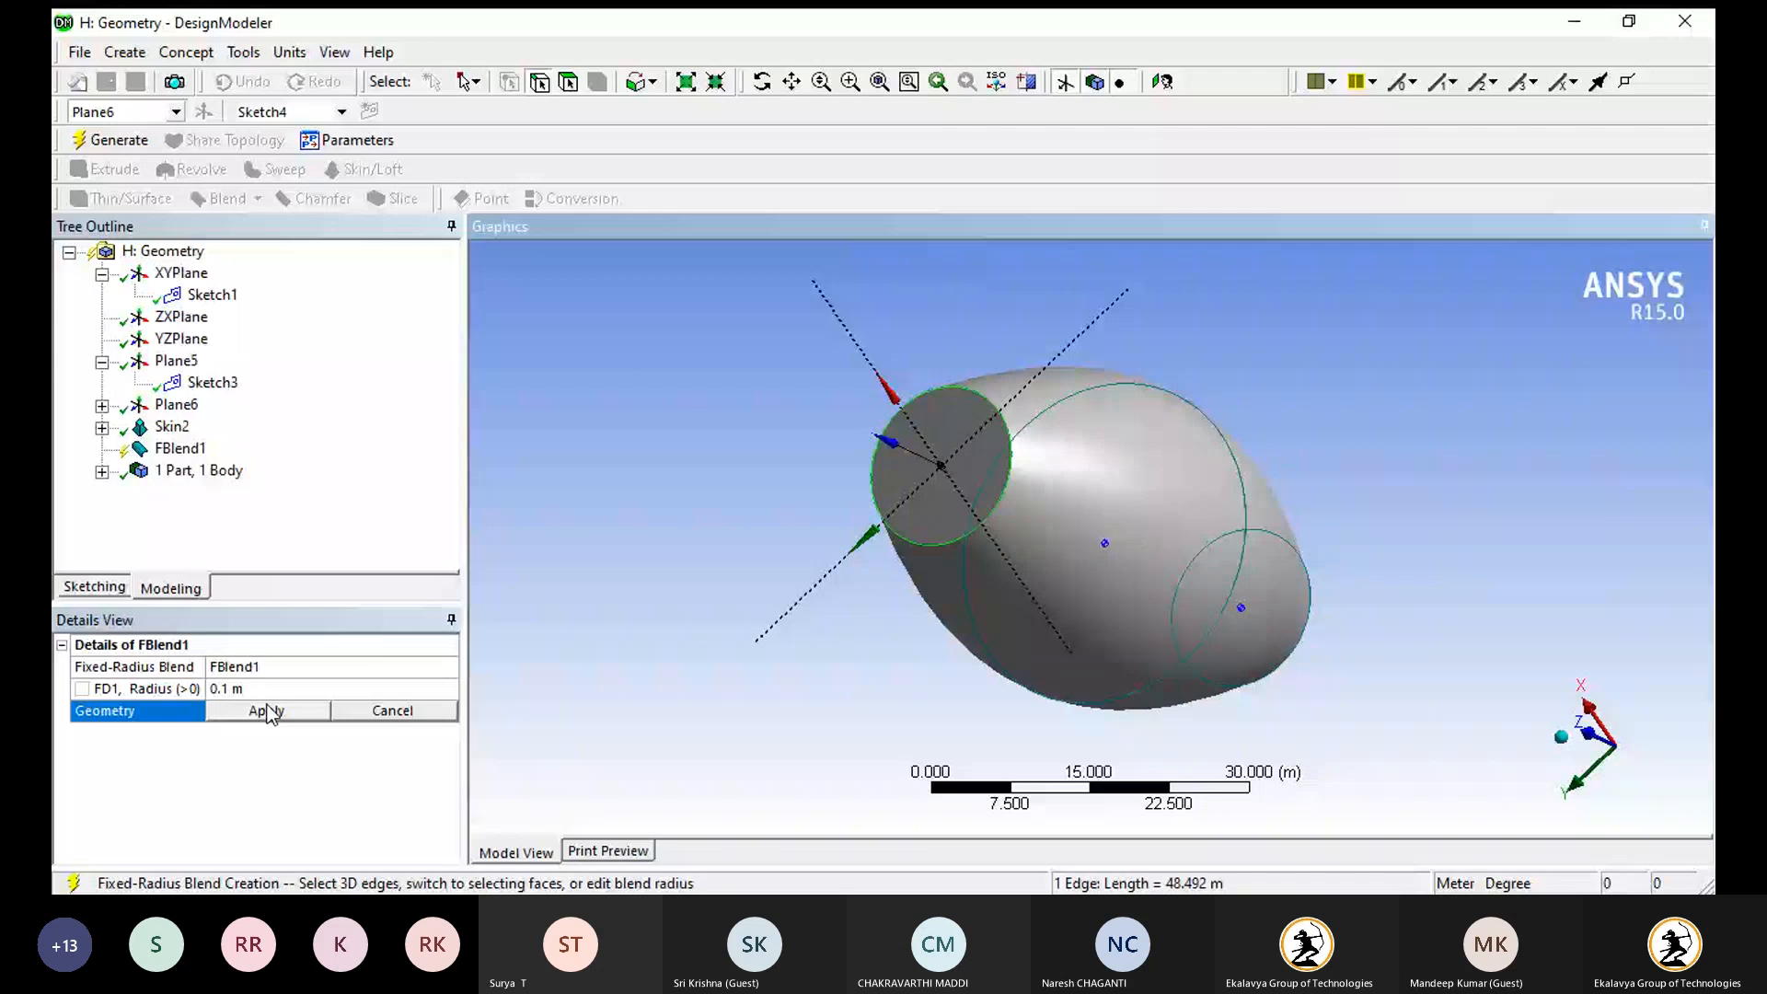
click(267, 712)
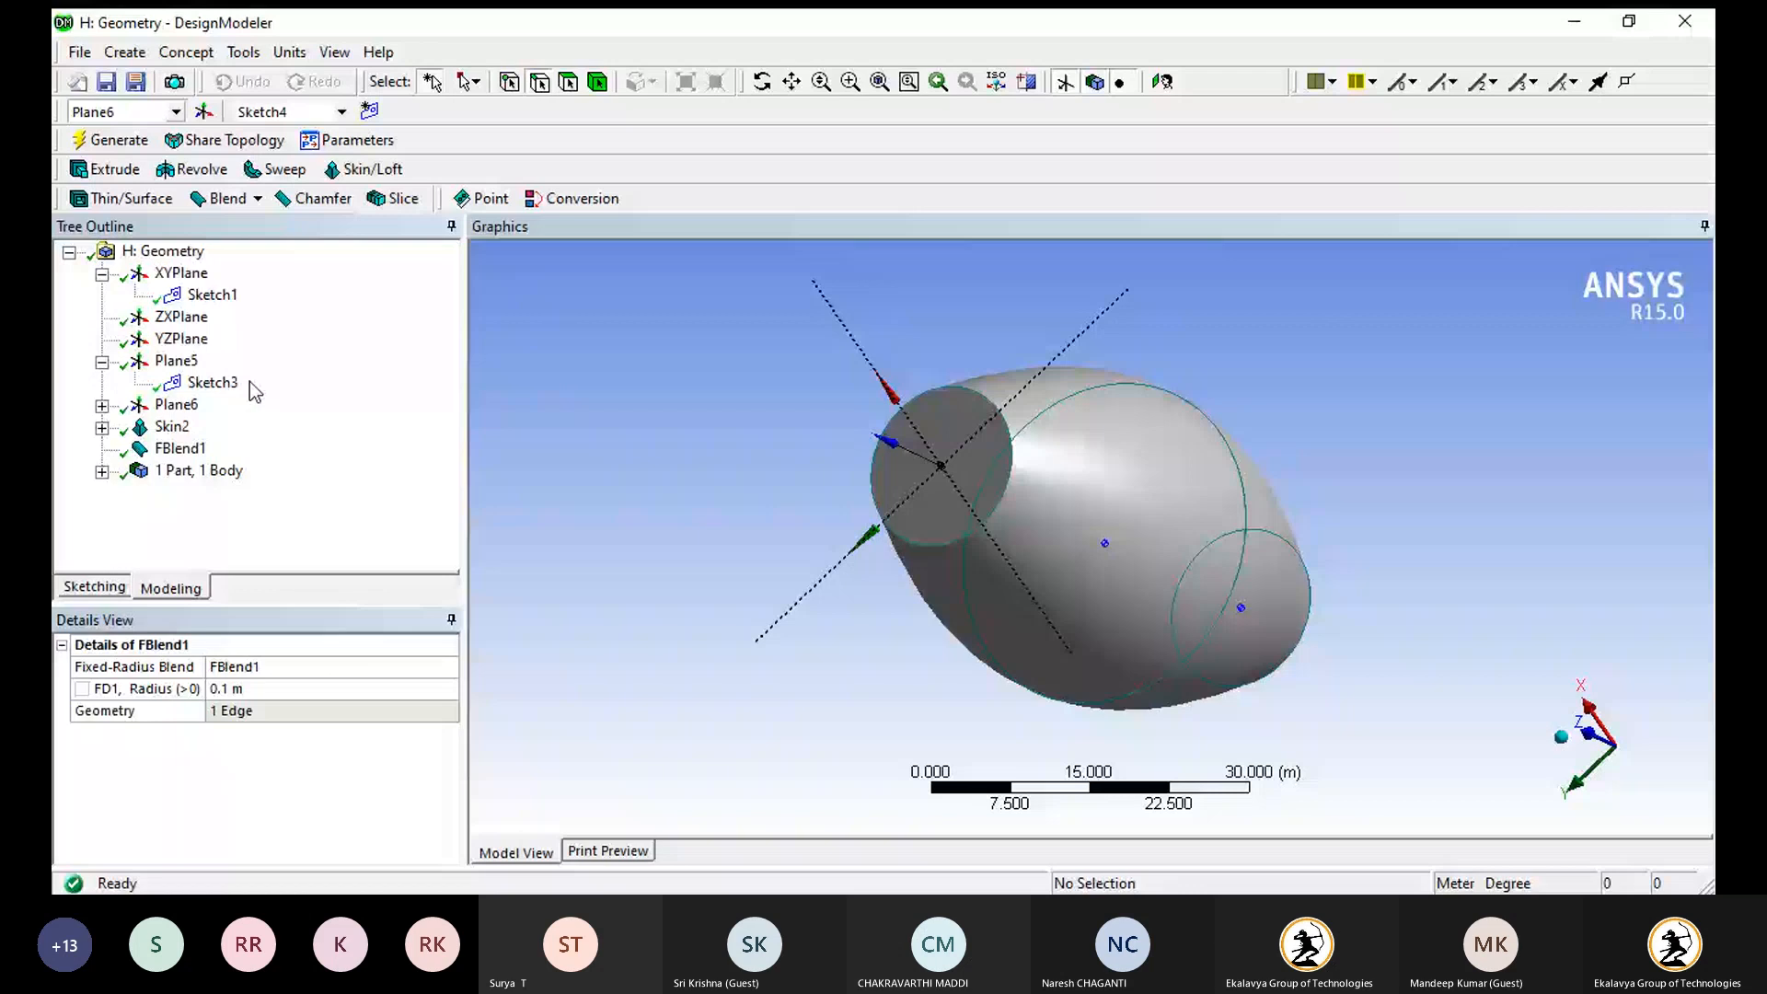
- Set the radius of the FBlend1 fixed-radius blend to 2.5 m and regenerate the solid
double_click(199, 471)
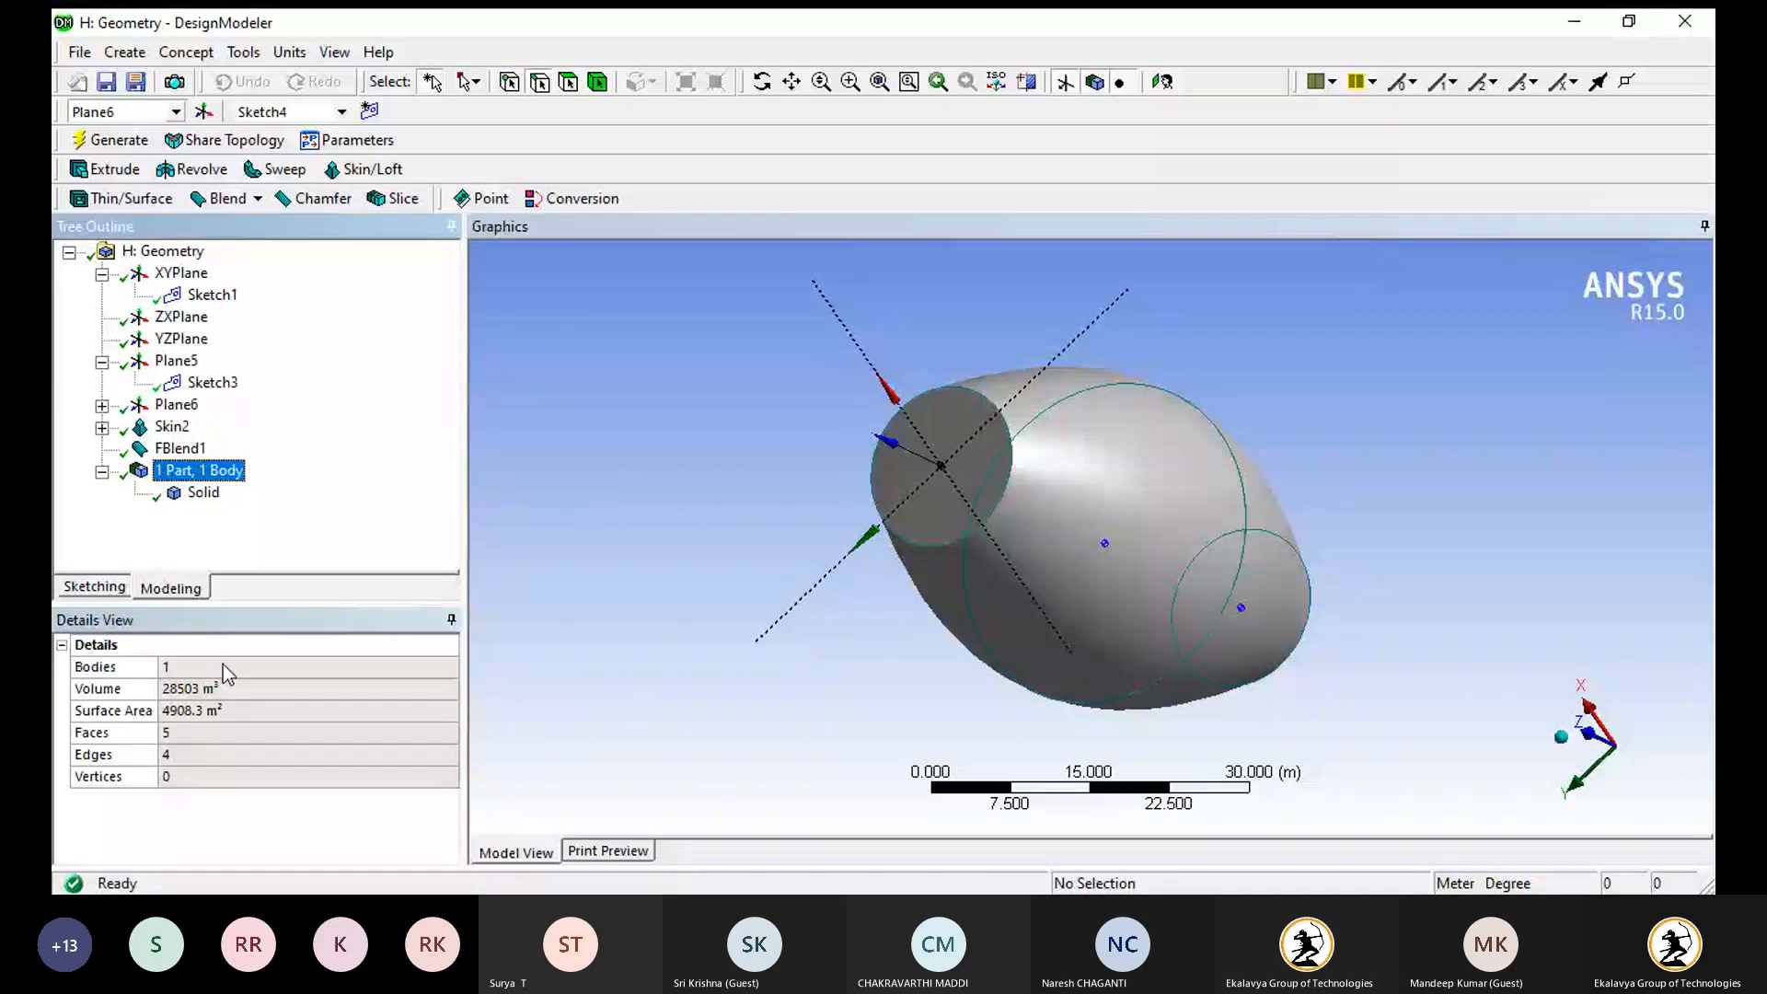
double_click(167, 470)
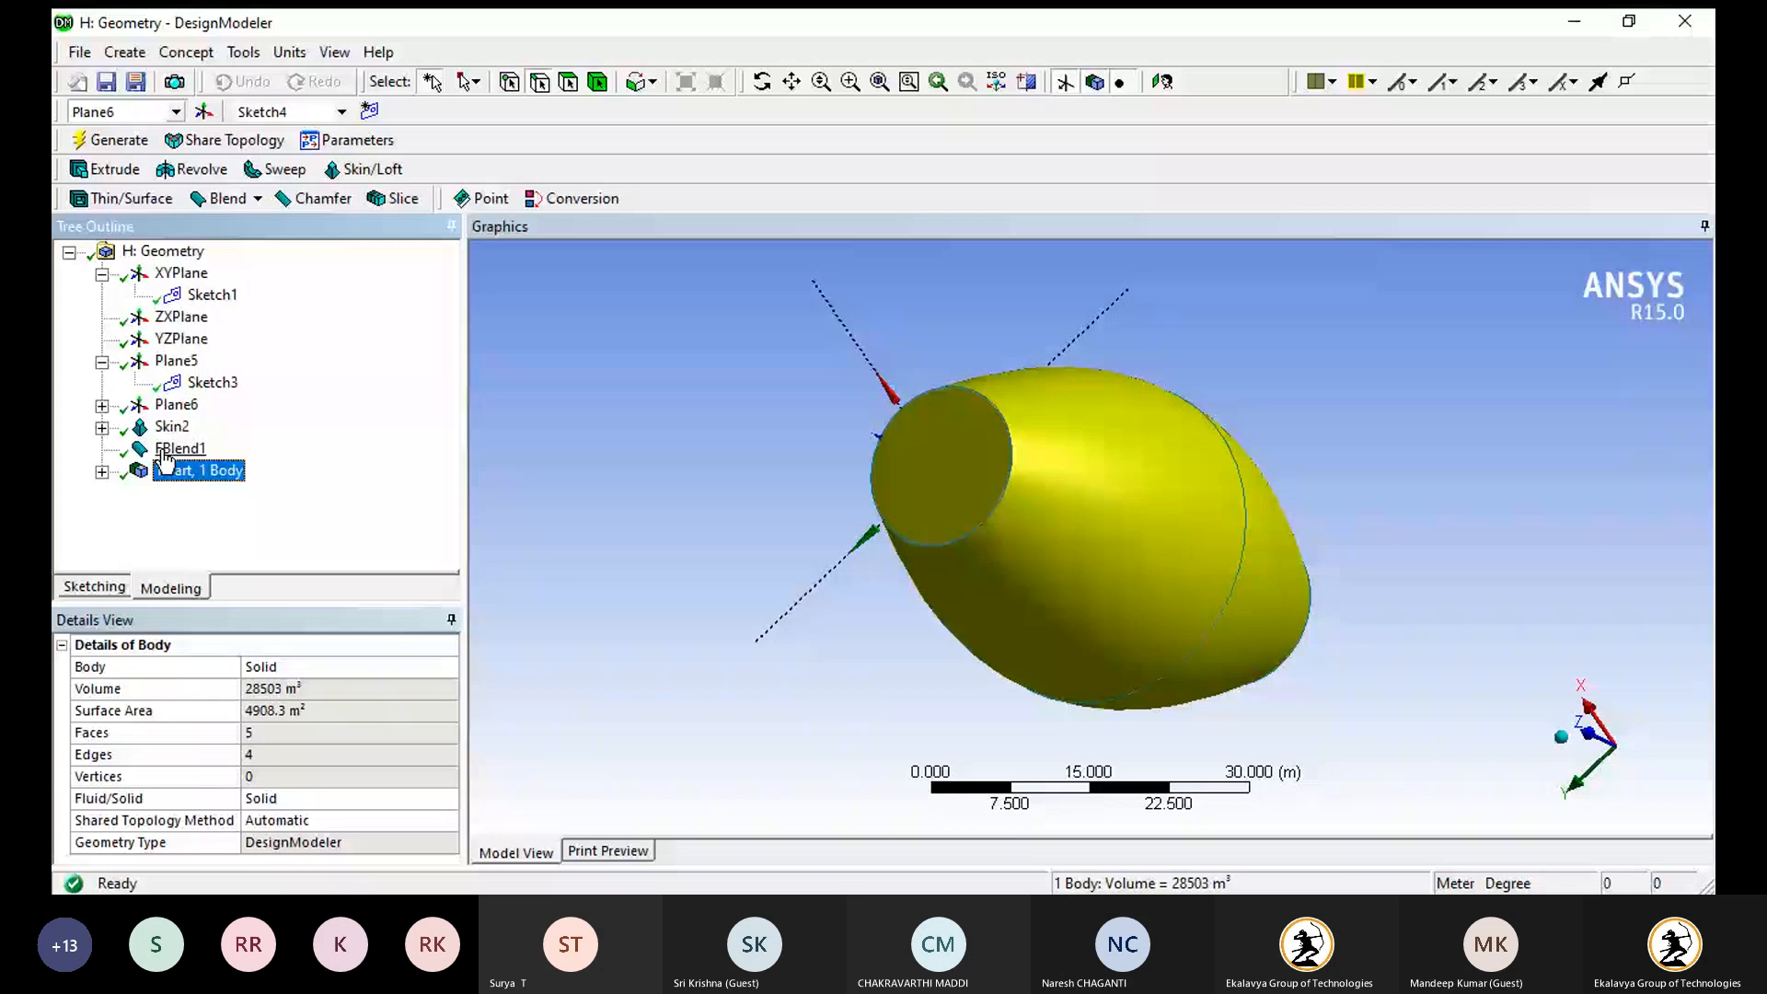
click(167, 449)
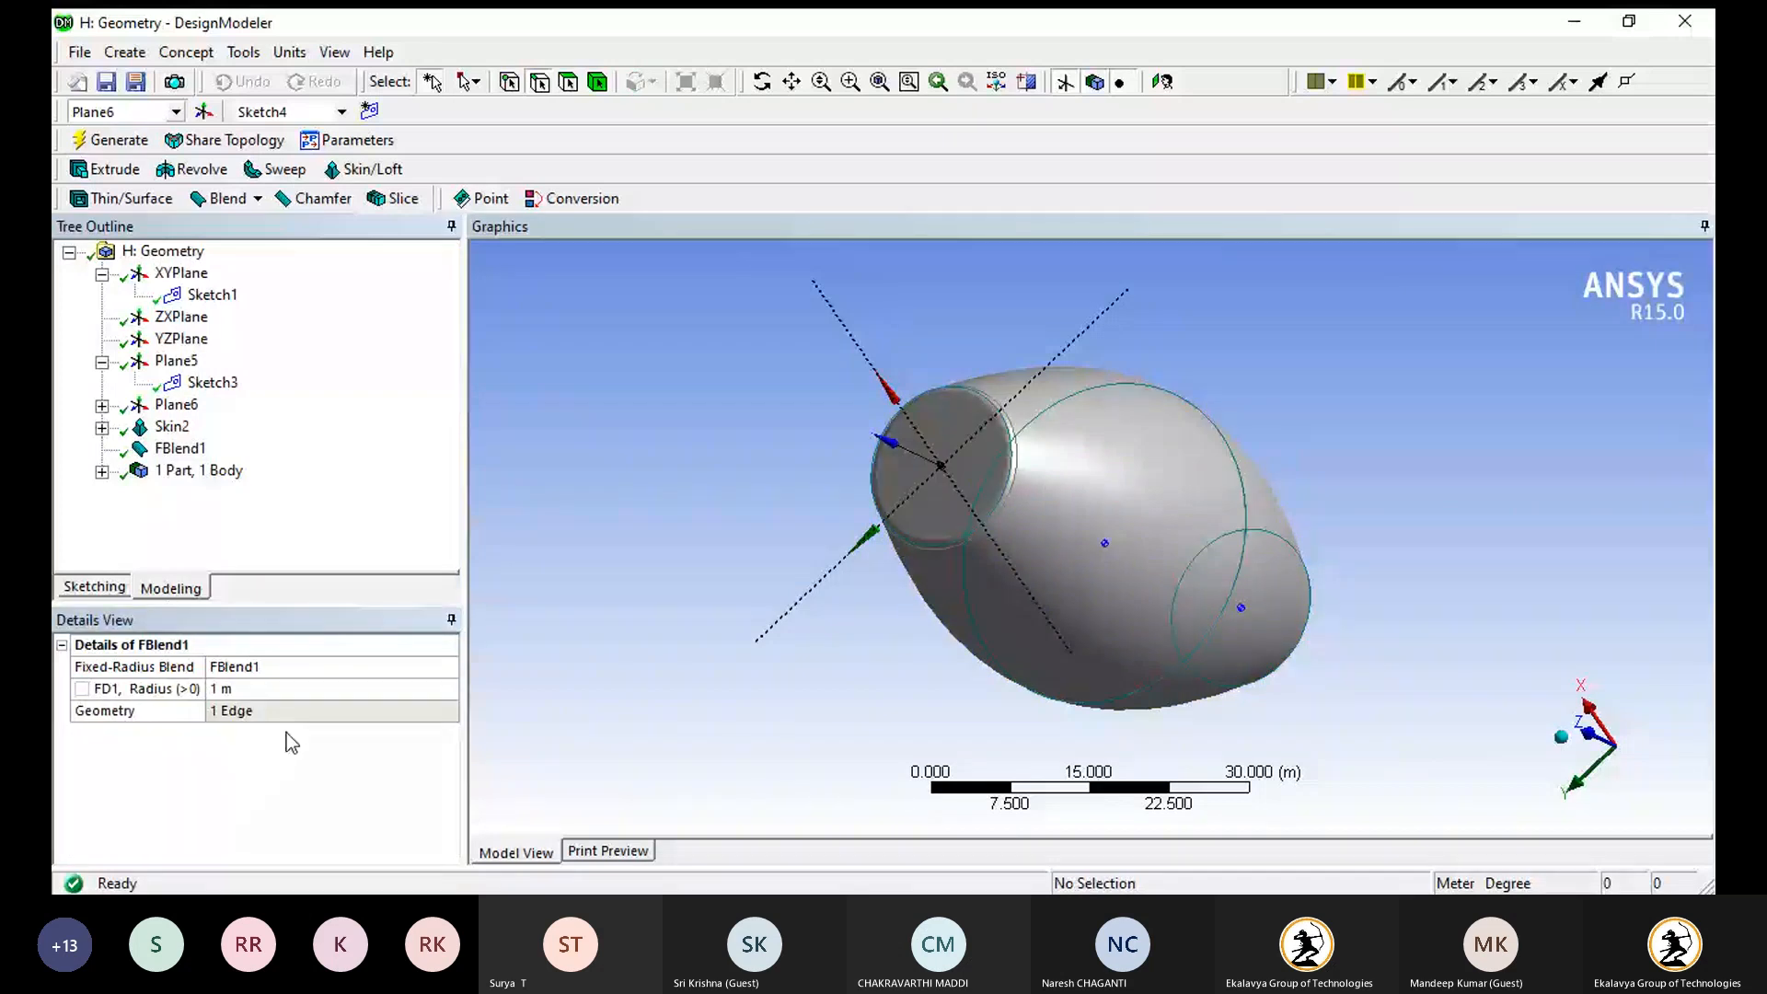
click(253, 689)
text(2.5)
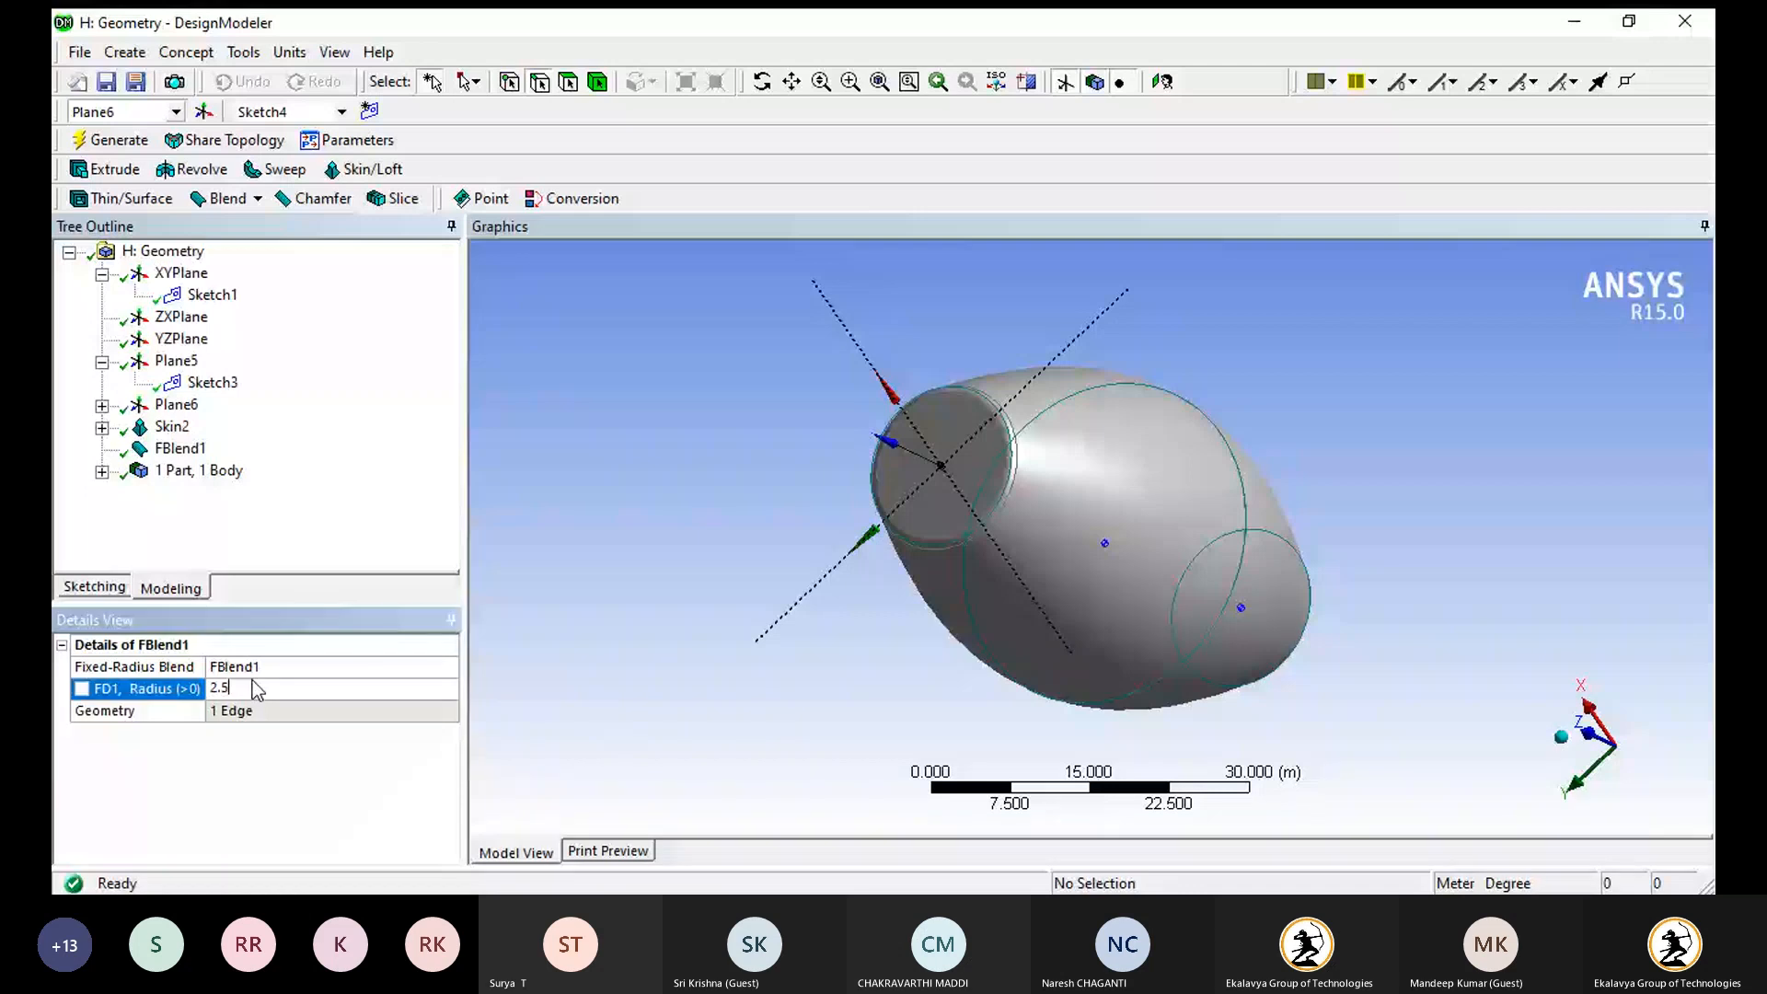
key(Return)
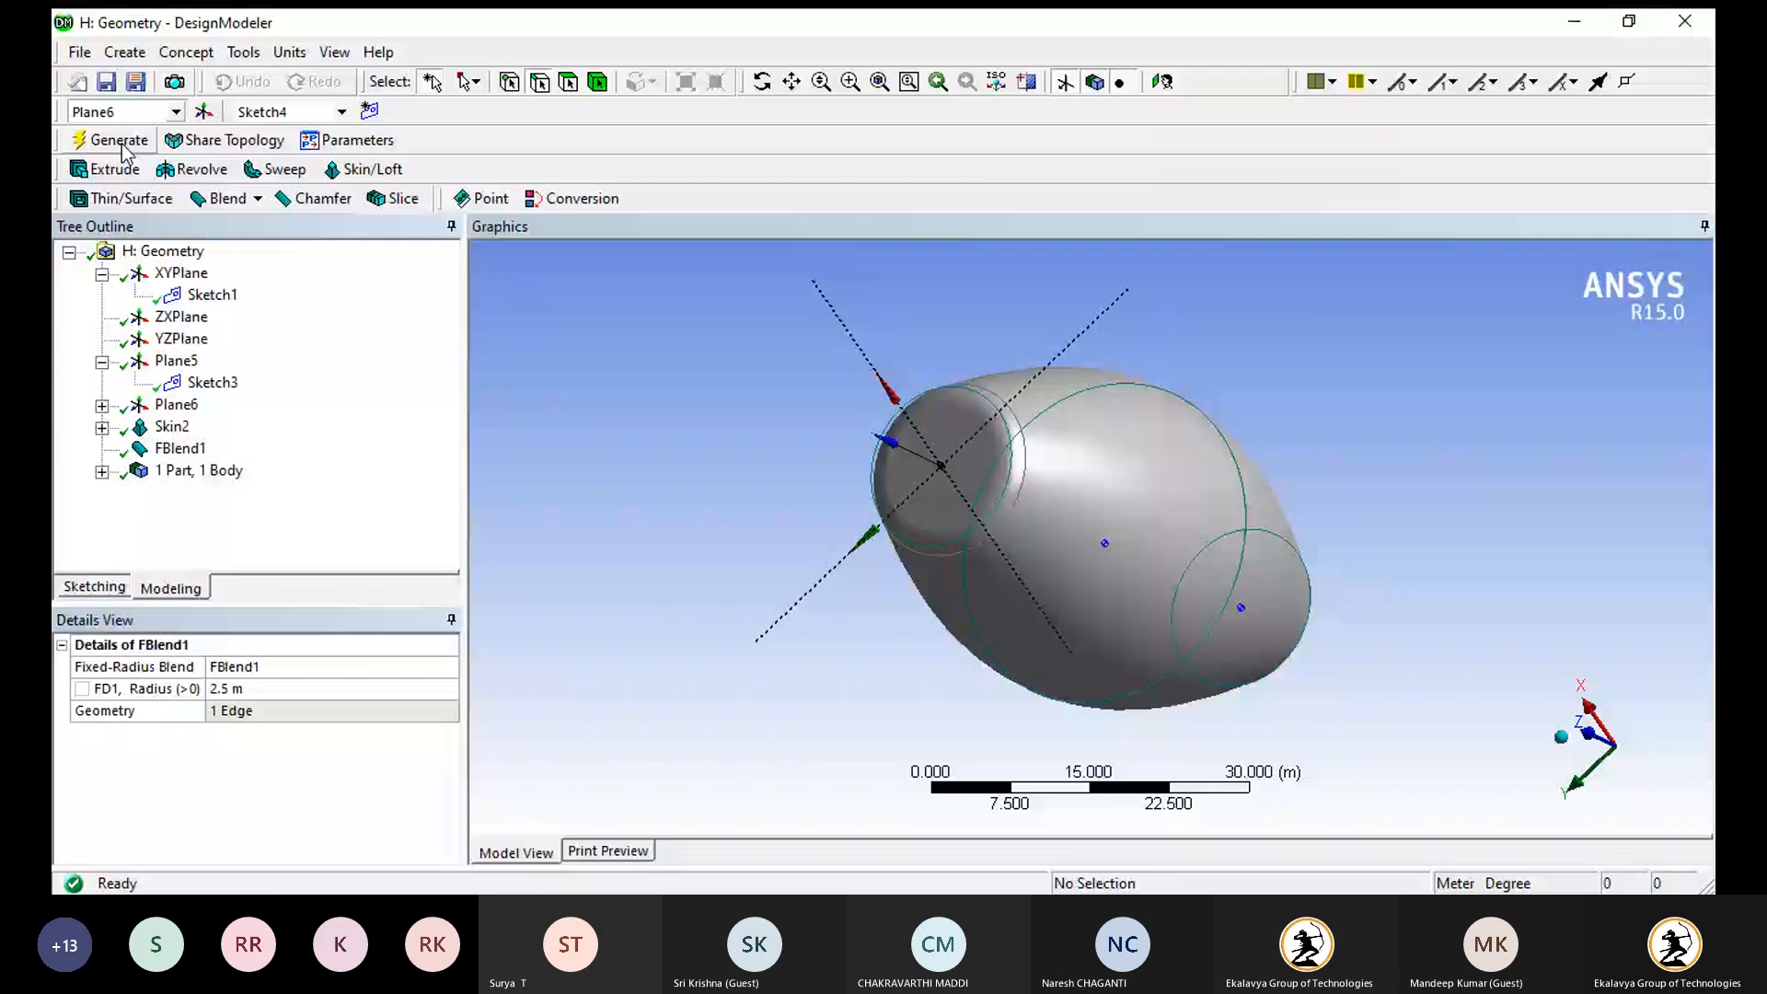
- Start a chamfer on the circular edge at the loft end opposite the FBlend1 blend and apply that edge as its geometry
scroll(940, 394, up, 5)
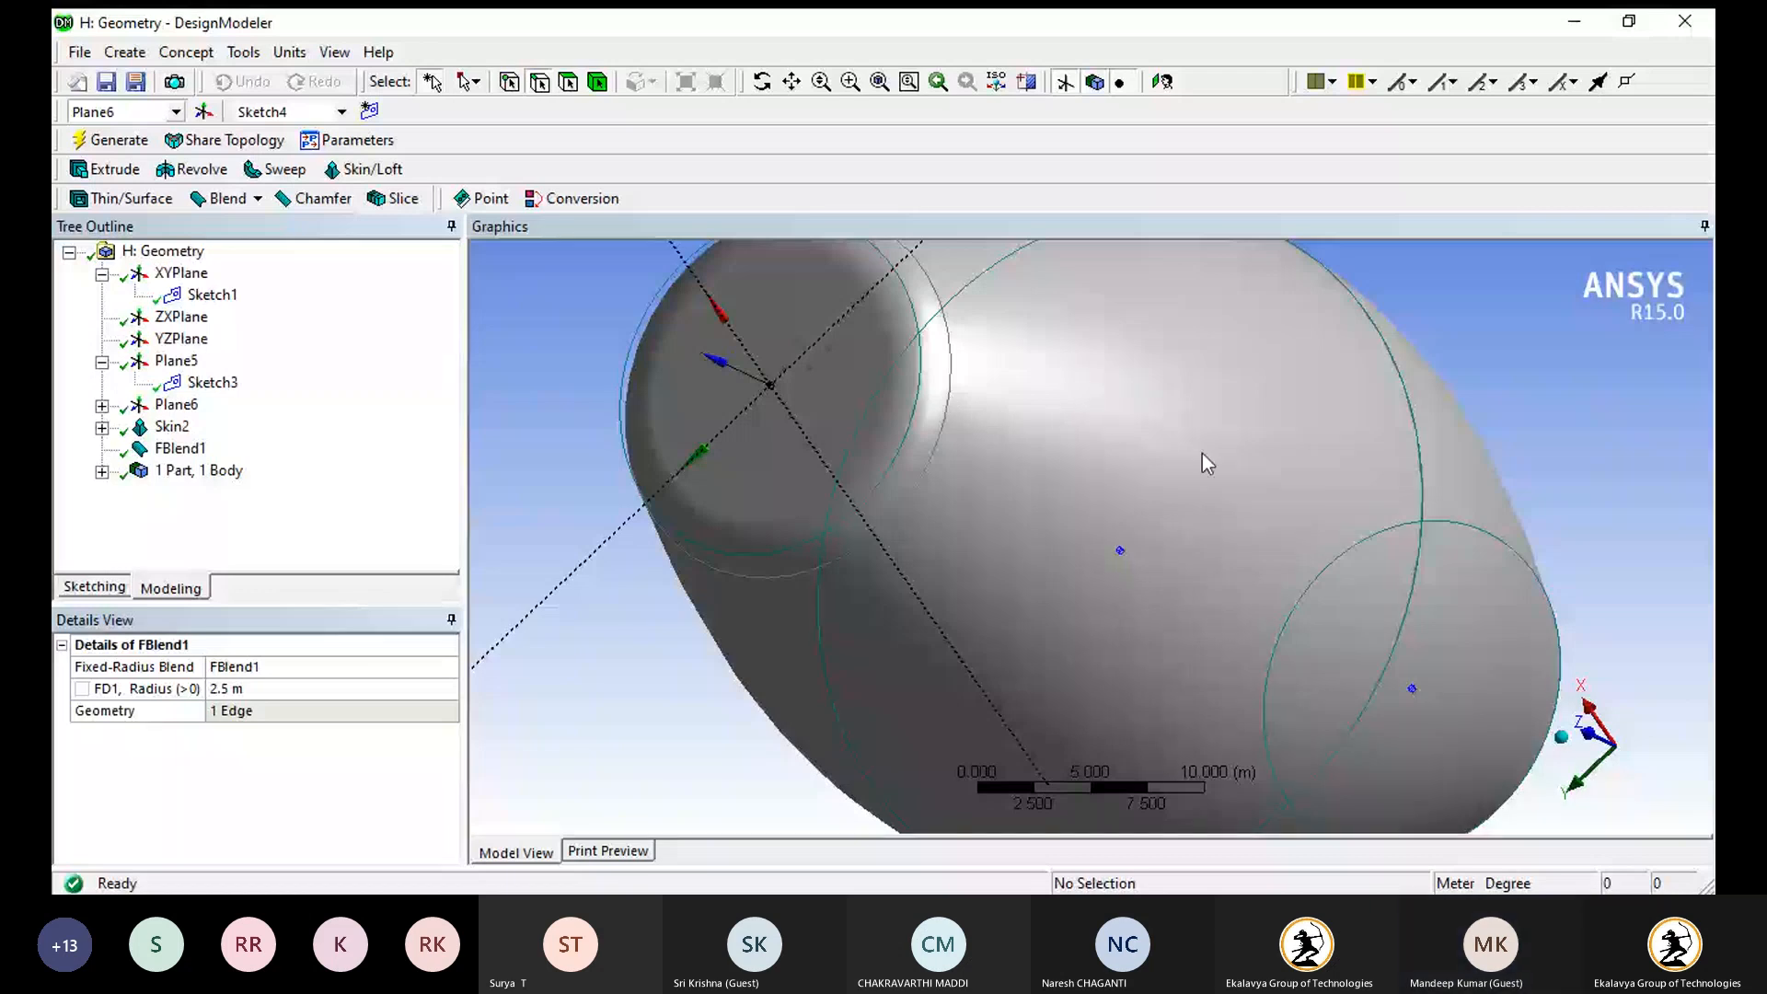
middle_drag(1201, 452, 1246, 412)
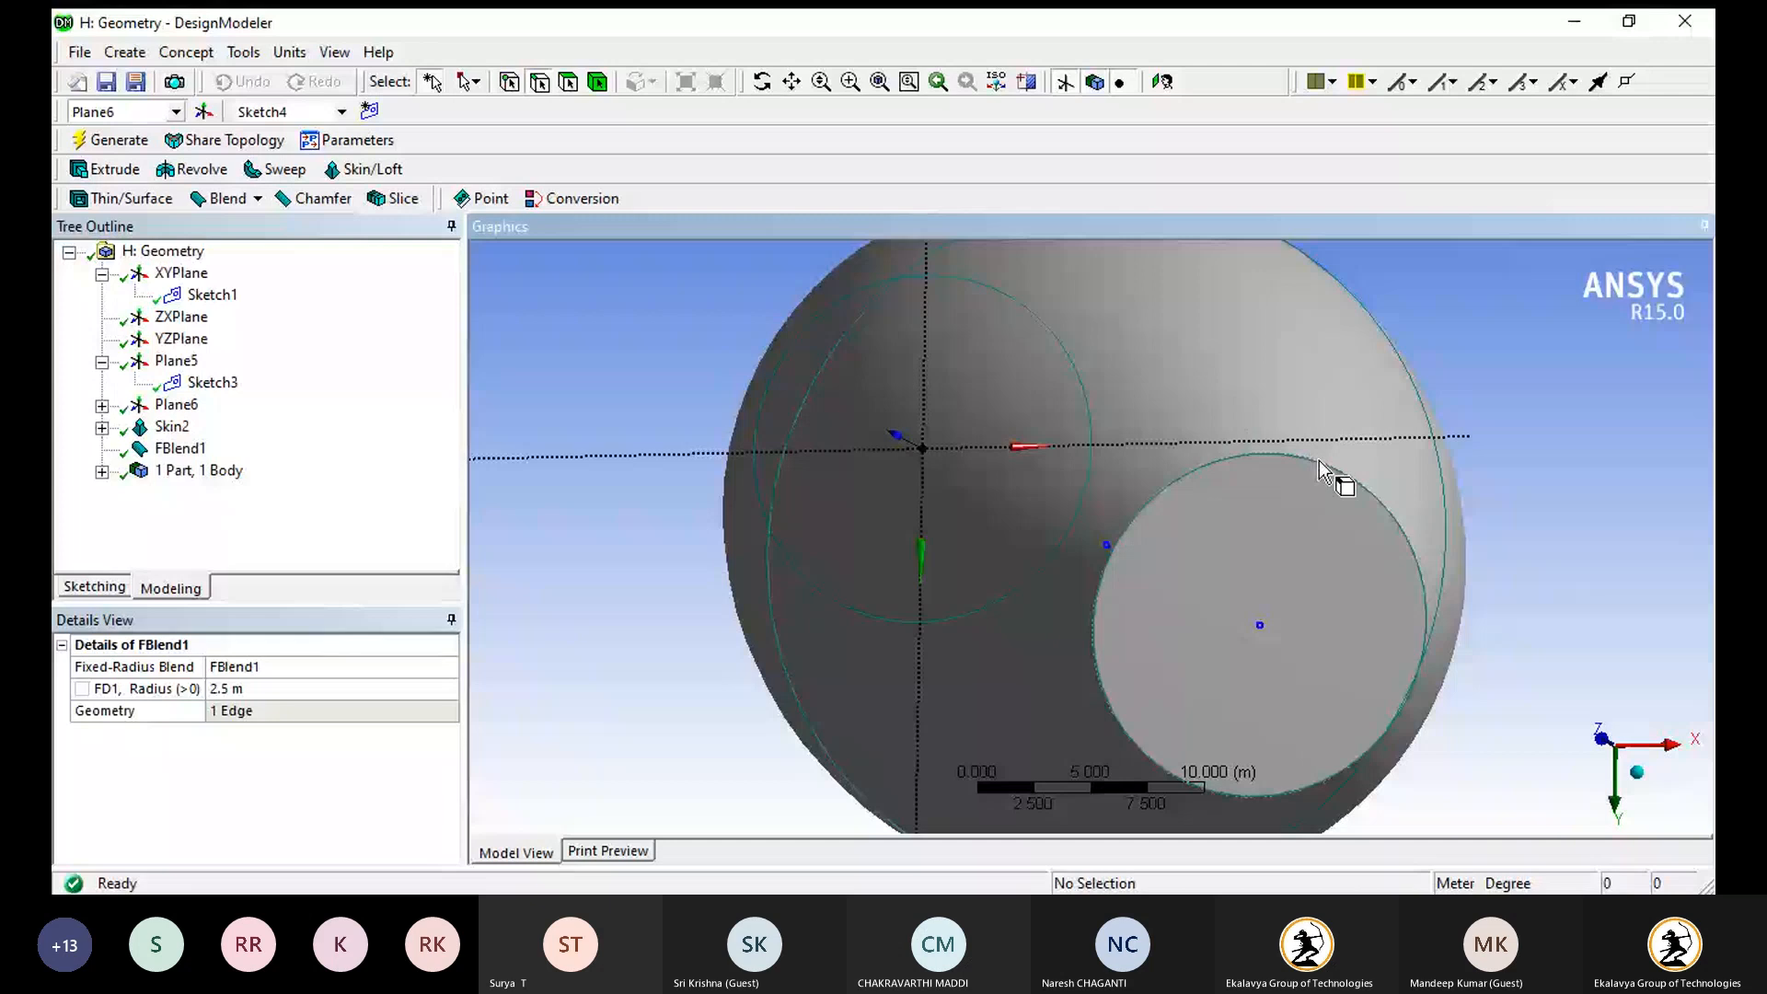
scroll(1319, 460, down, 1)
scroll(1319, 460, up, 2)
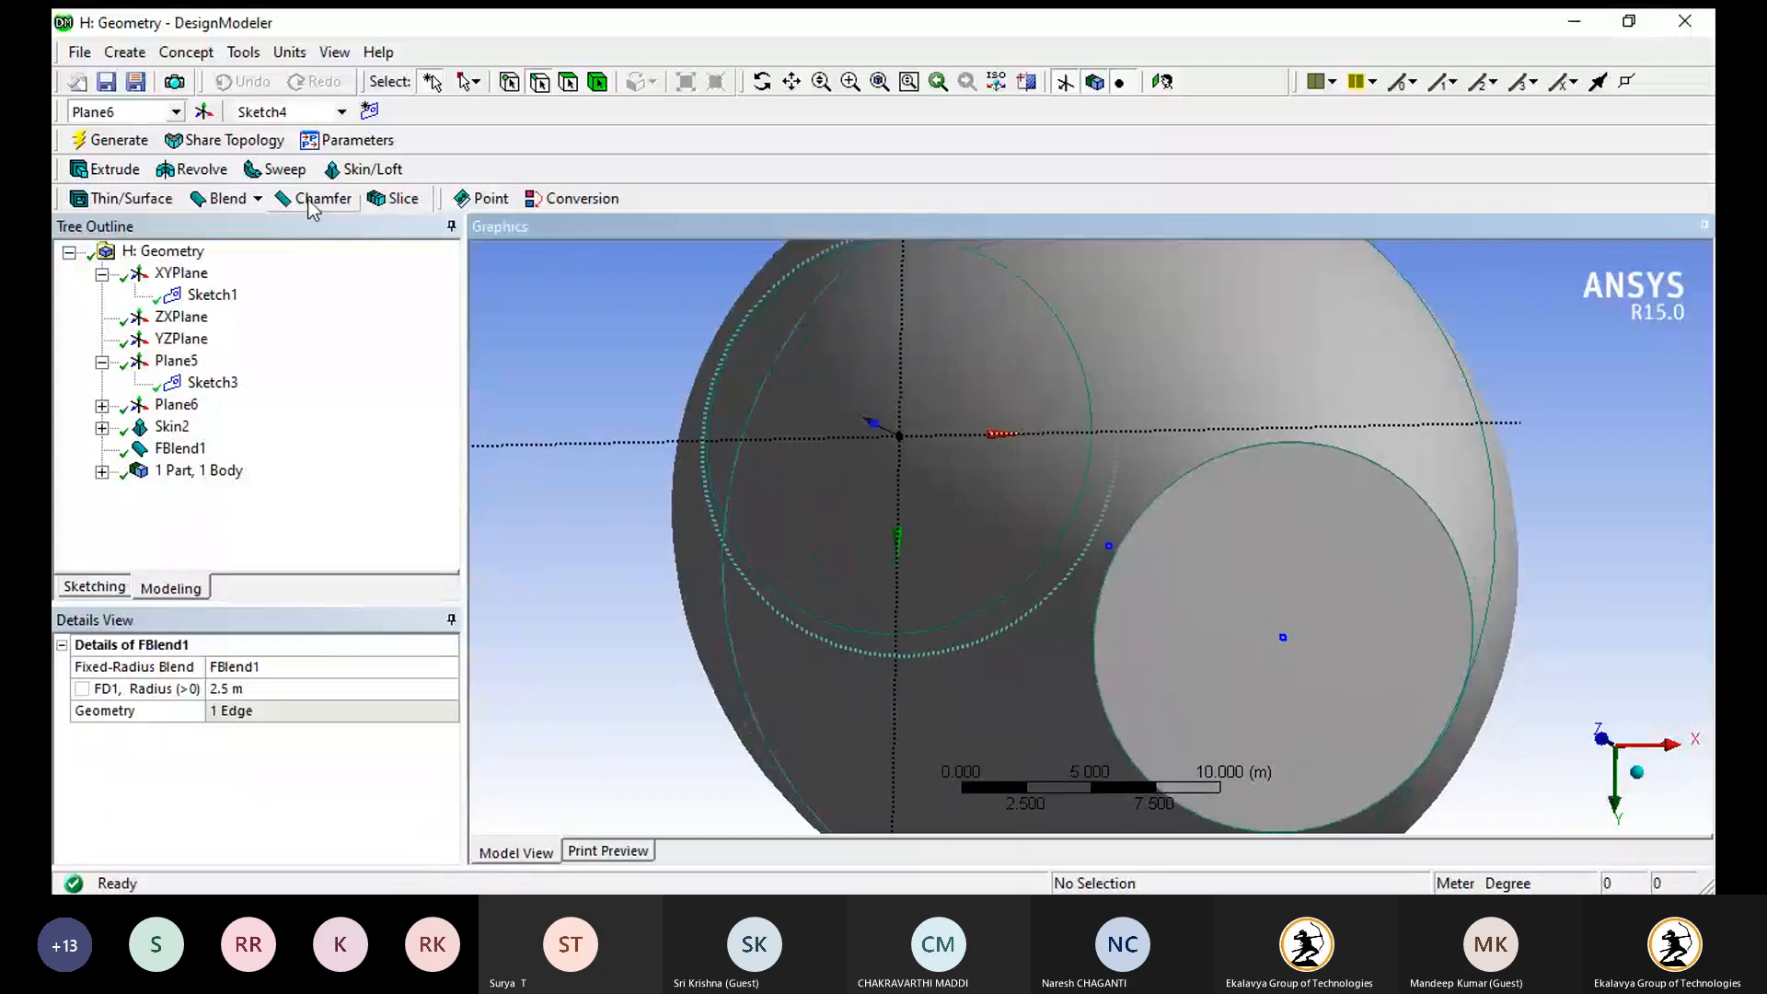
click(313, 199)
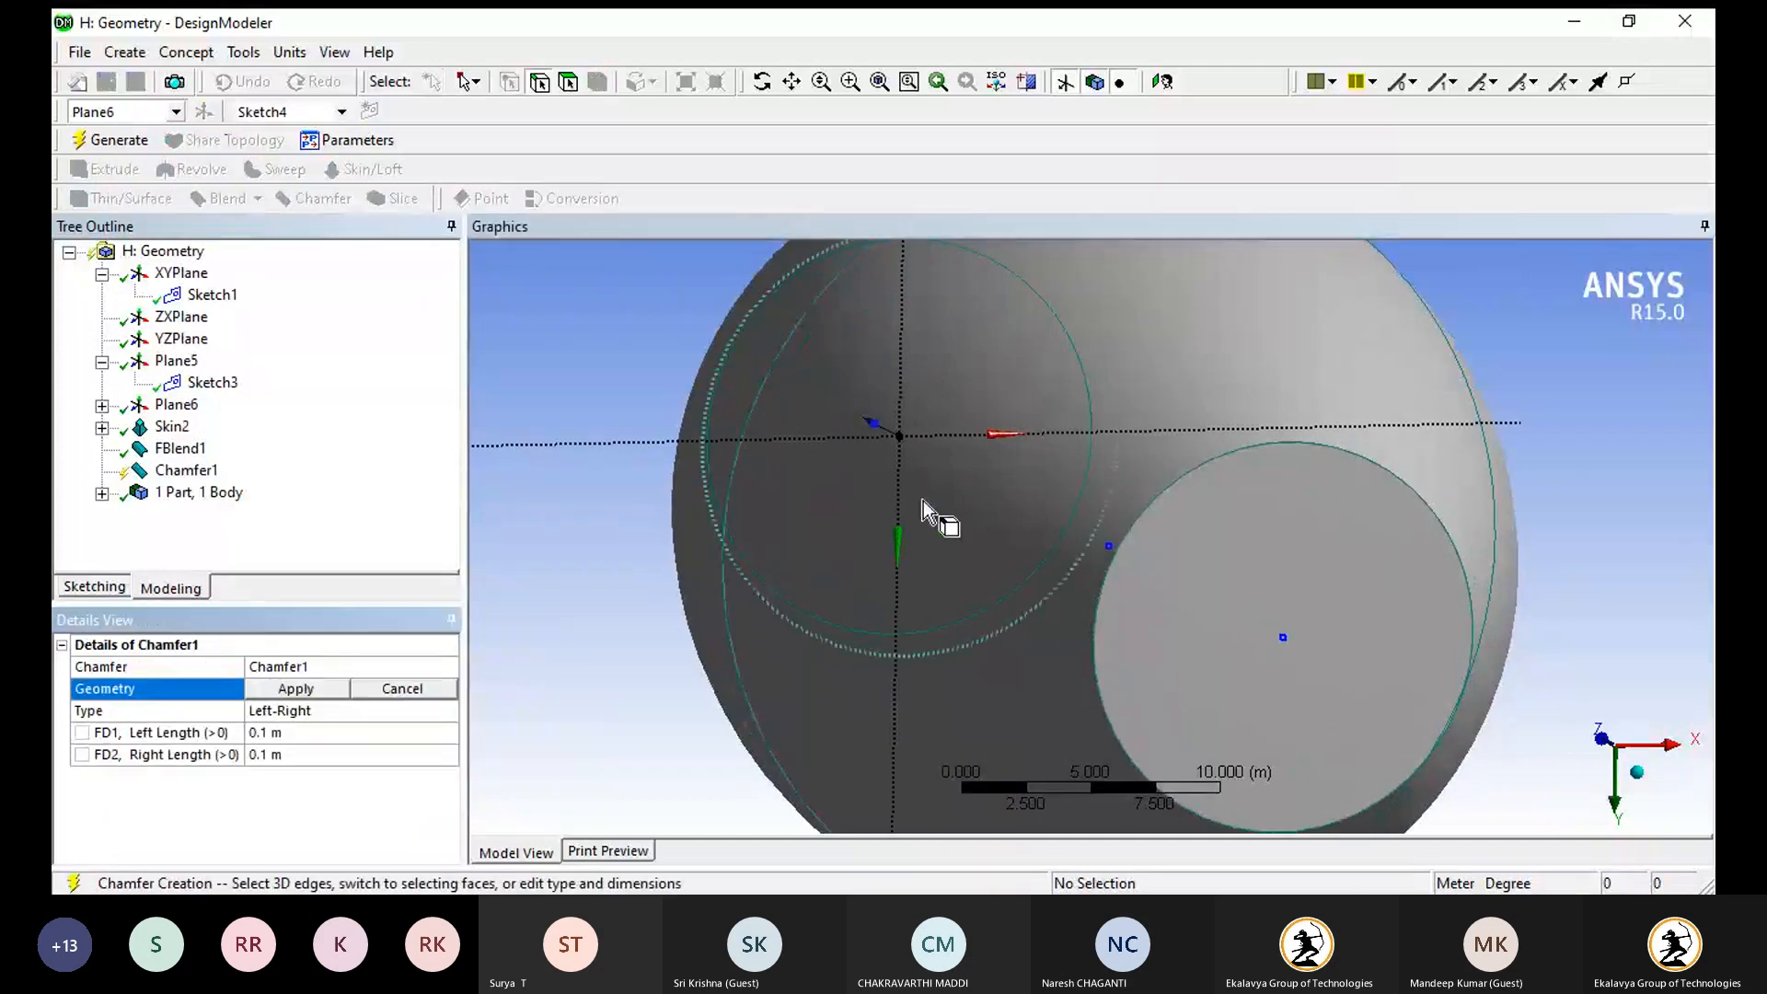
click(1139, 516)
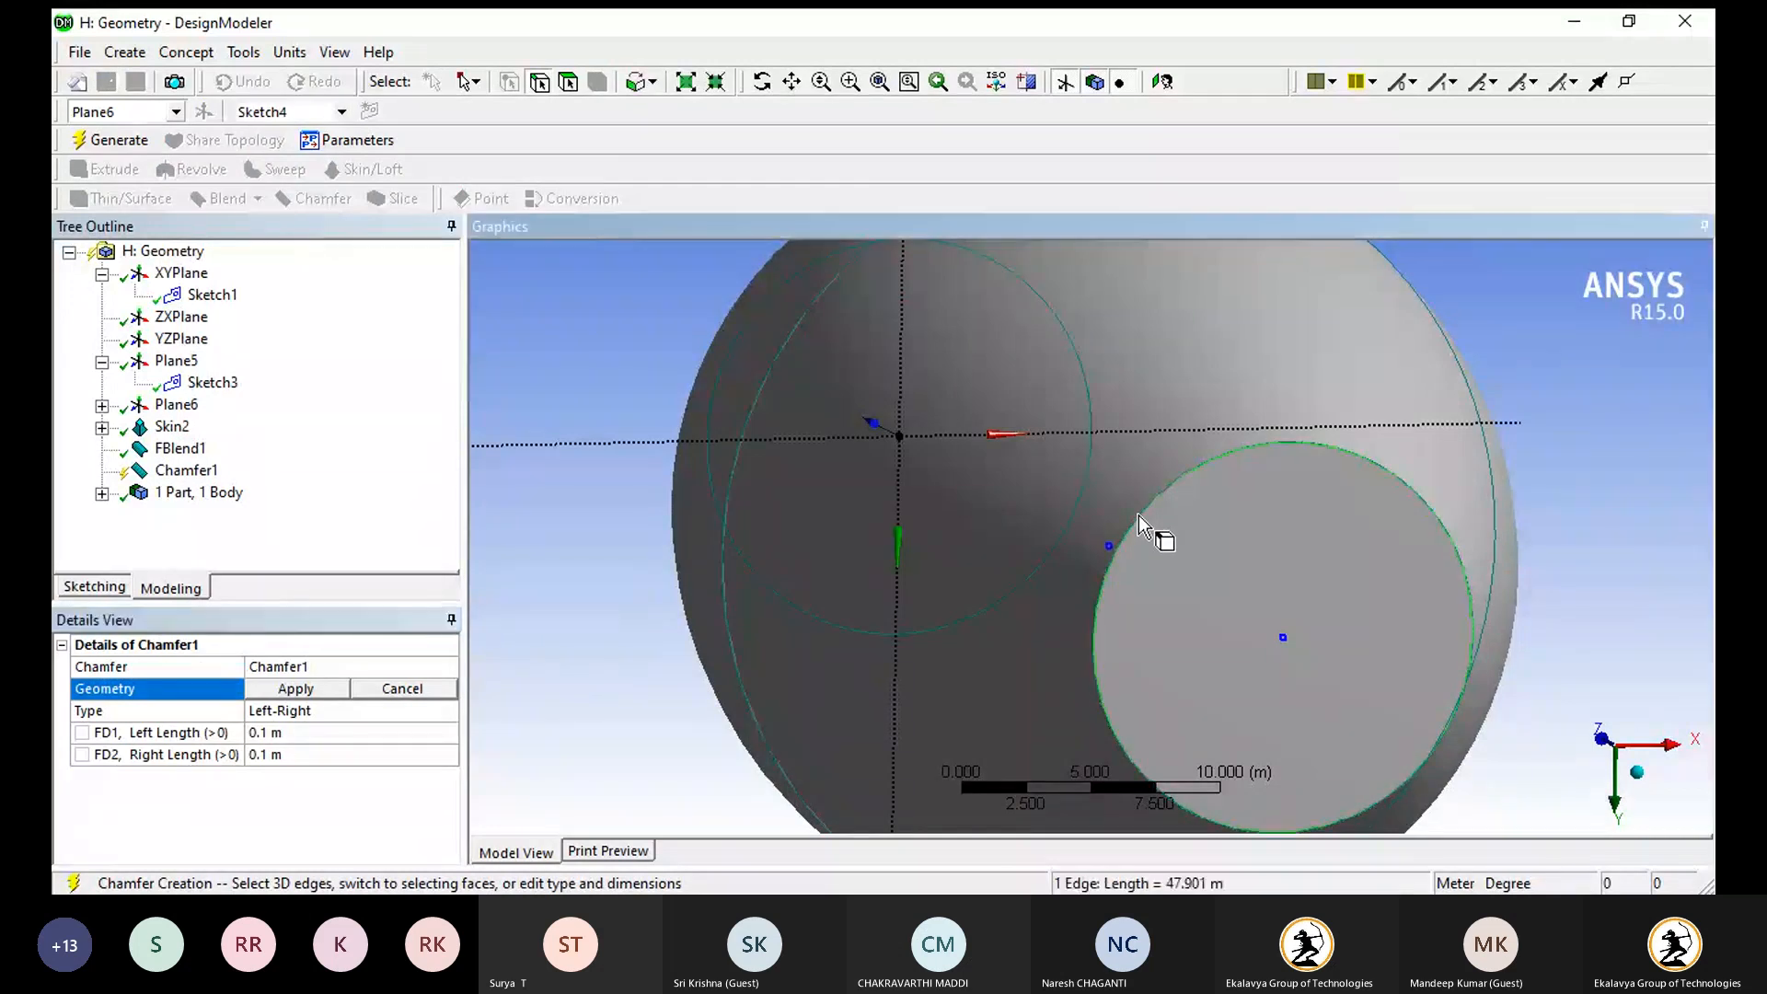
click(291, 689)
- Set the left and right lengths of Chamfer1 to 2.5 m each and generate the chamfer
click(296, 733)
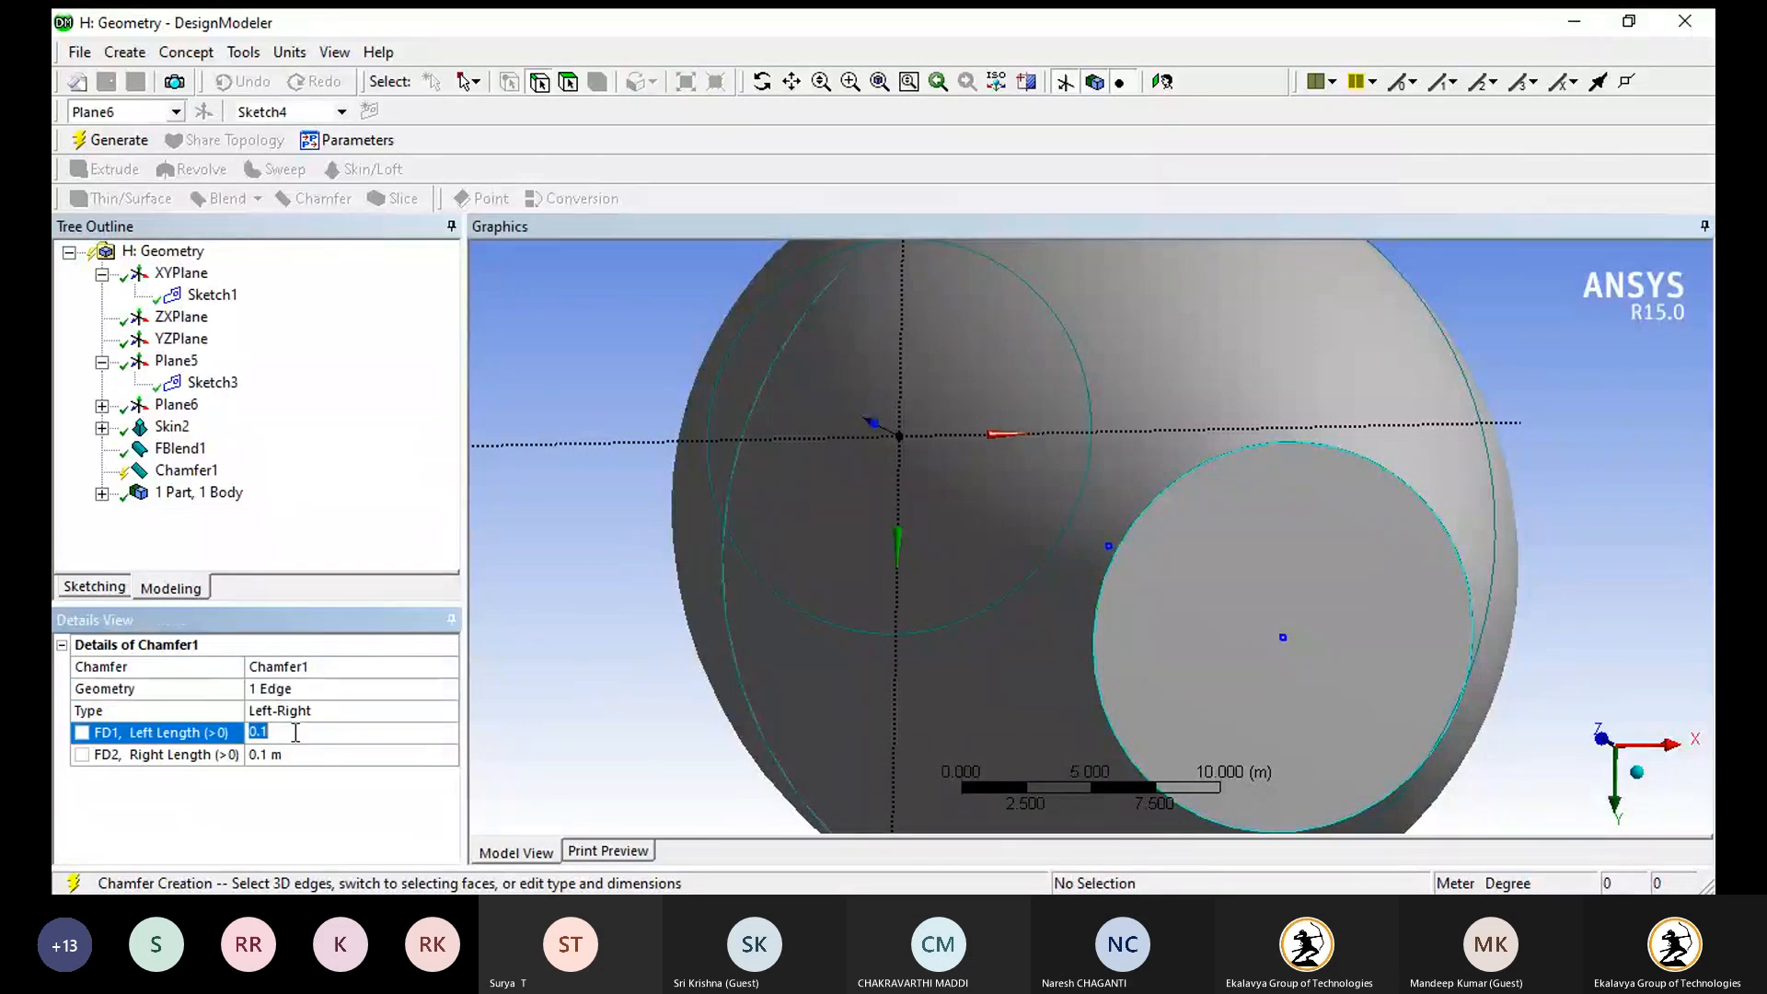
text(2.5)
key(Return)
click(299, 754)
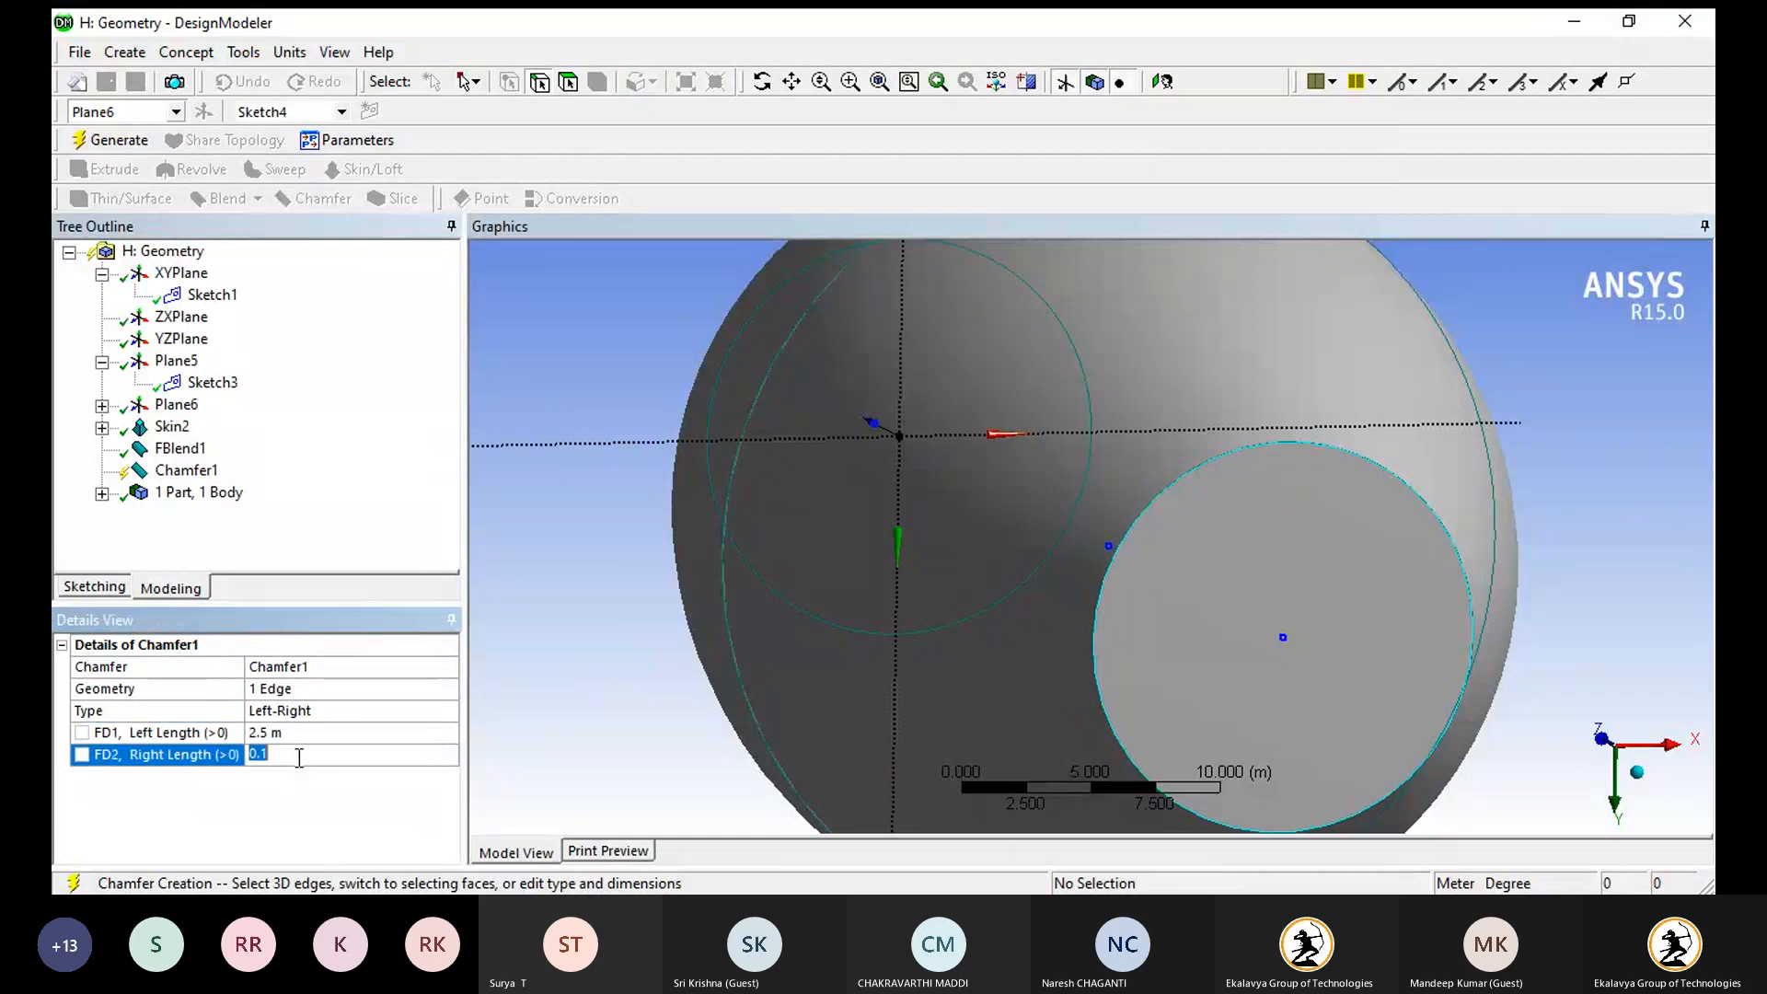
text(2.5)
key(Return)
click(120, 141)
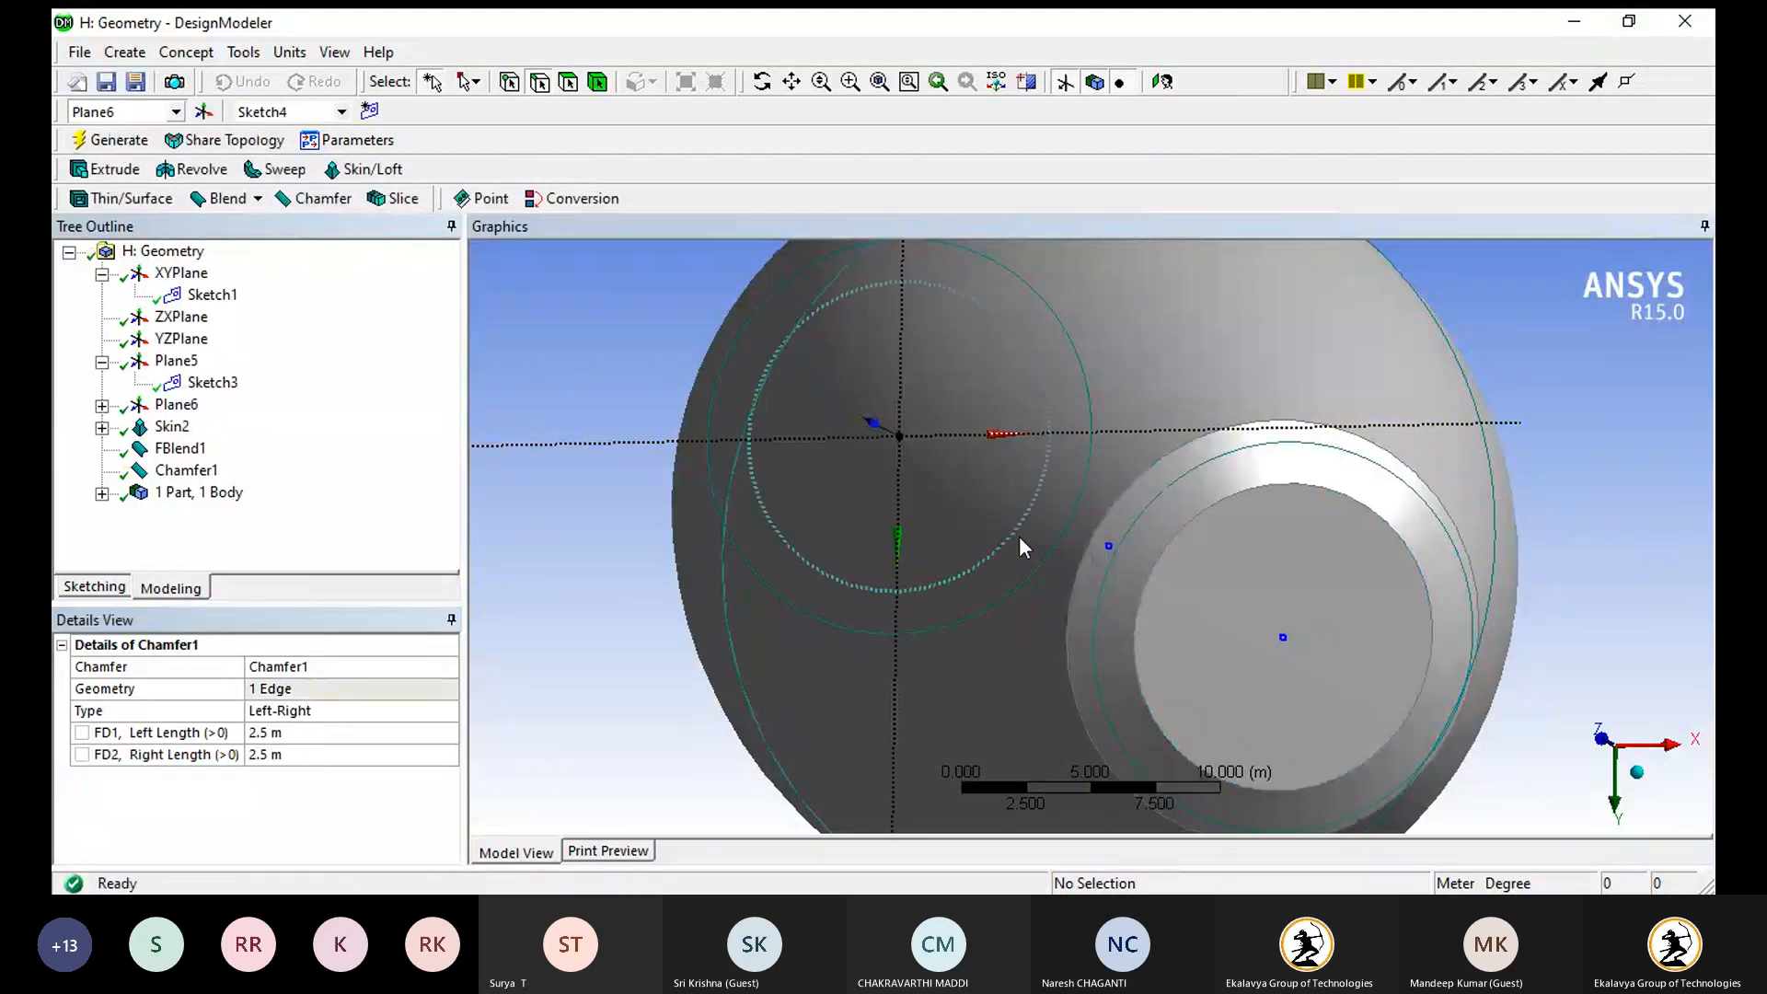
scroll(1019, 536, down, 1)
scroll(1019, 536, up, 1)
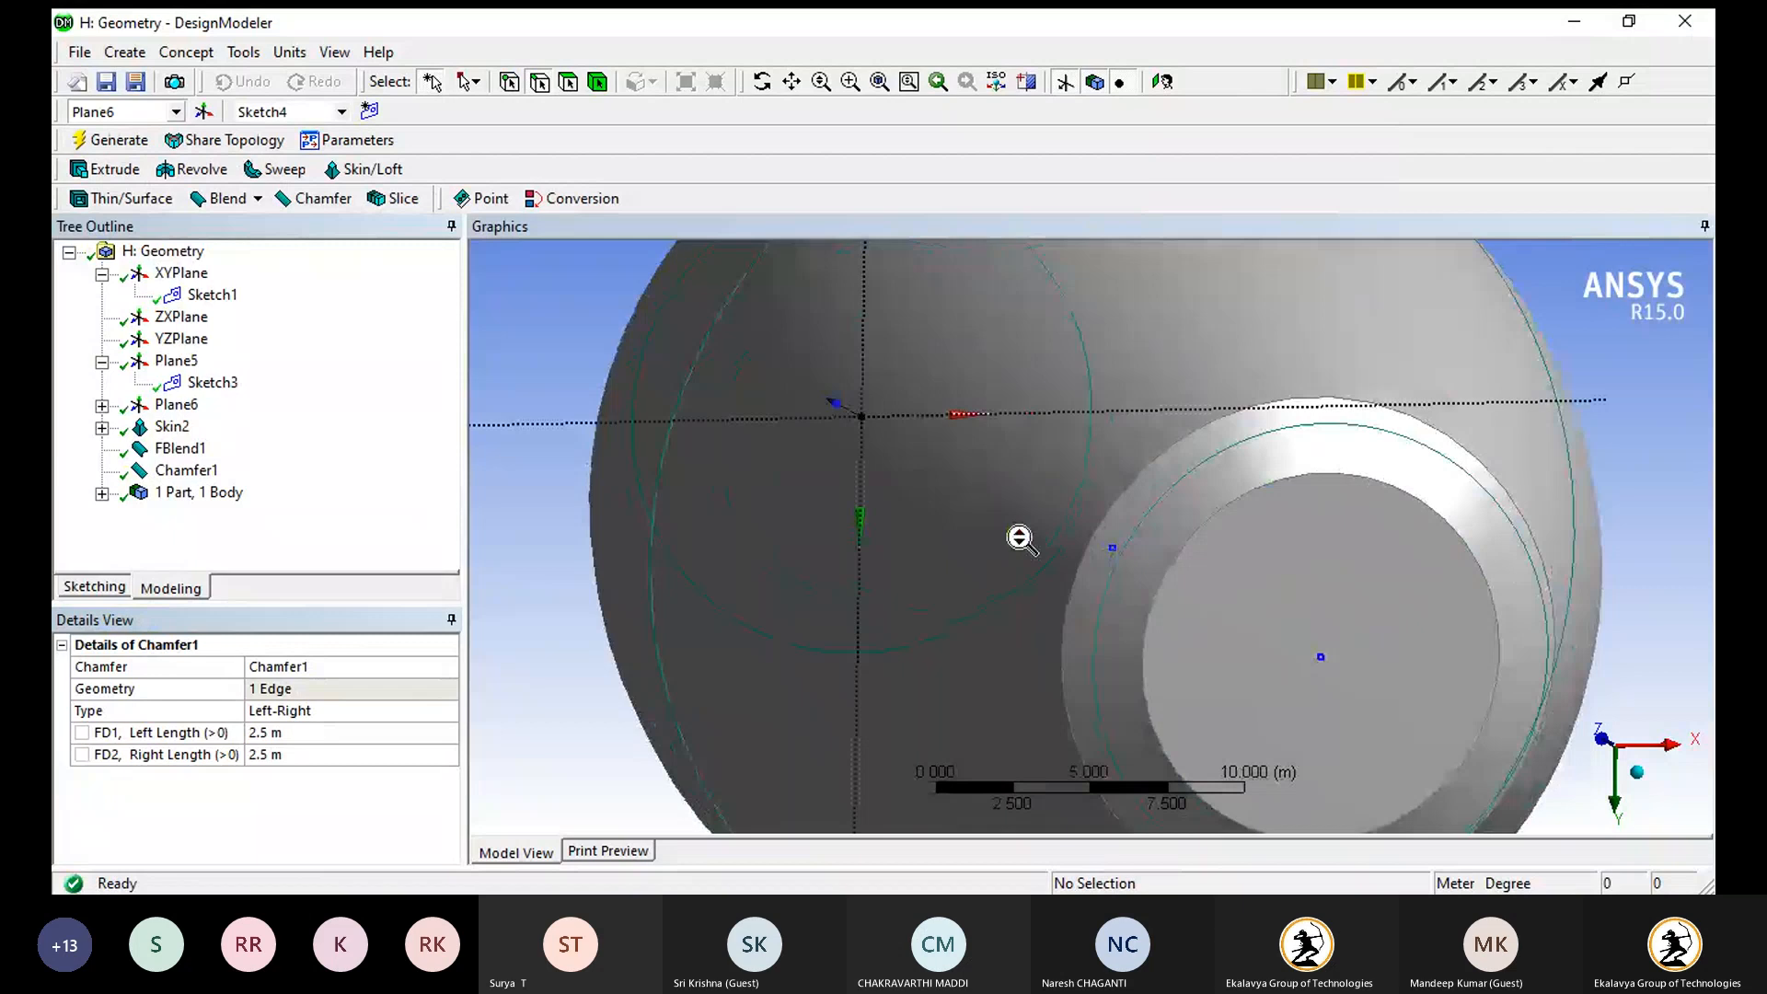
scroll(1021, 539, up, 1)
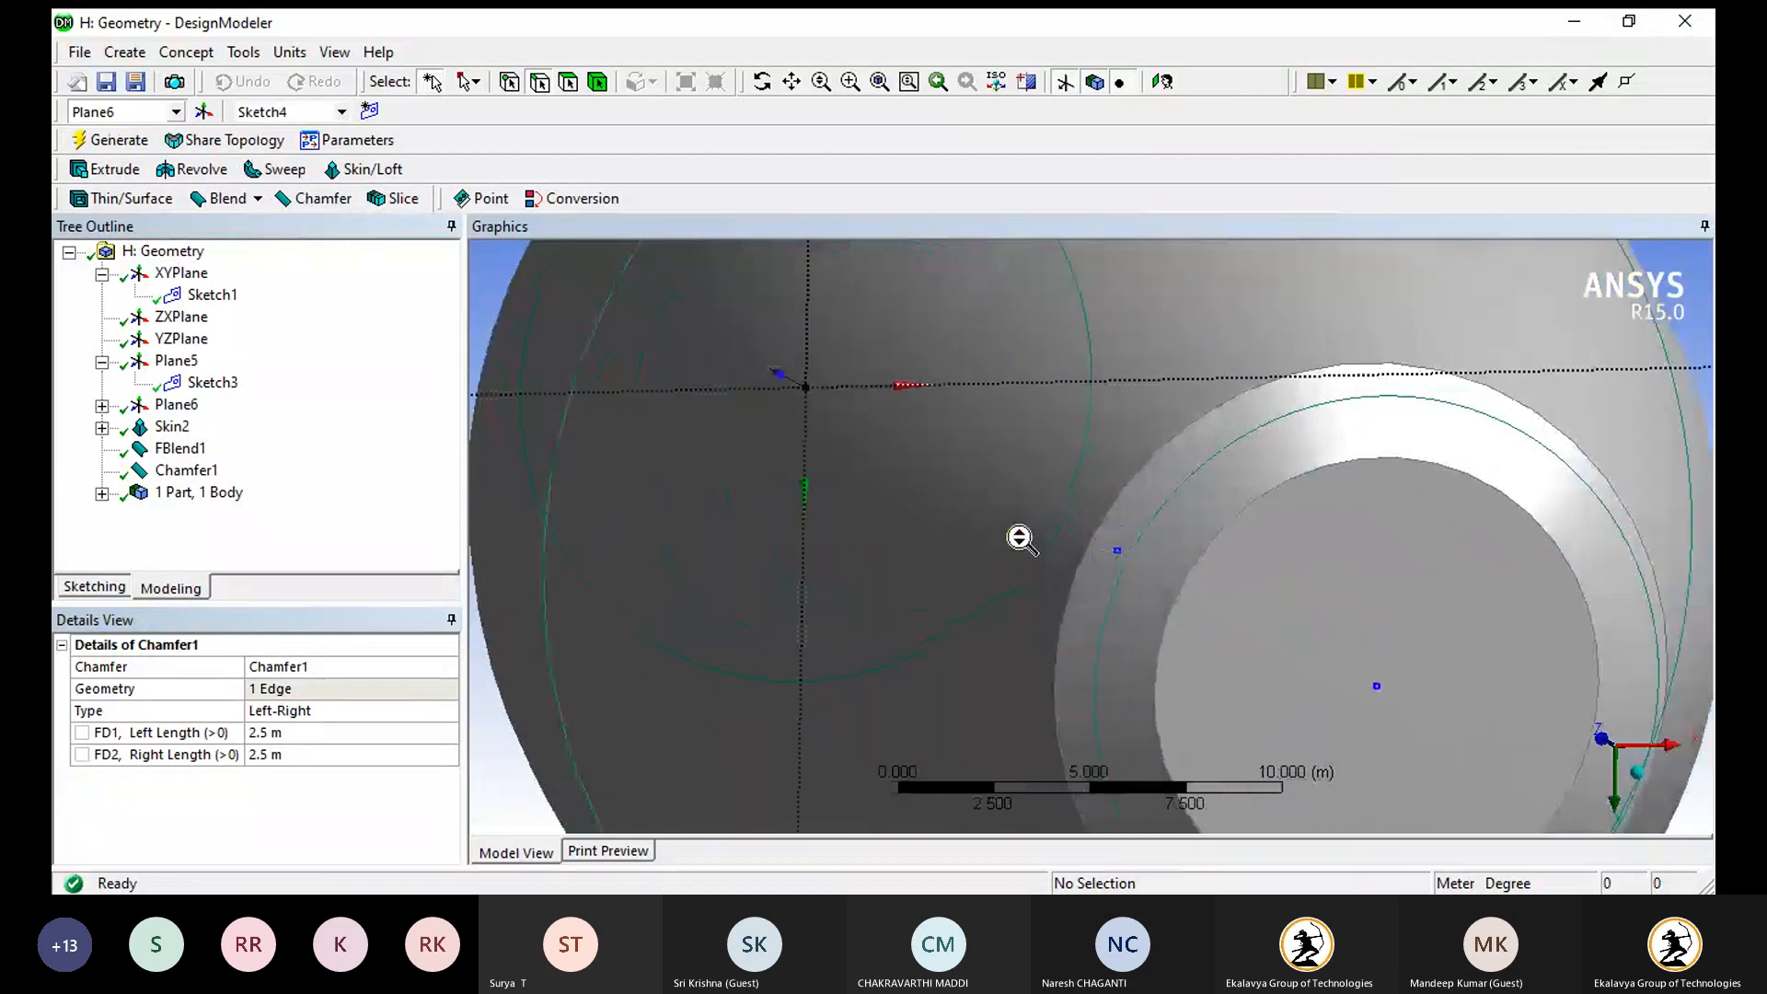
scroll(1019, 537, down, 3)
middle_drag(1019, 536, 1023, 519)
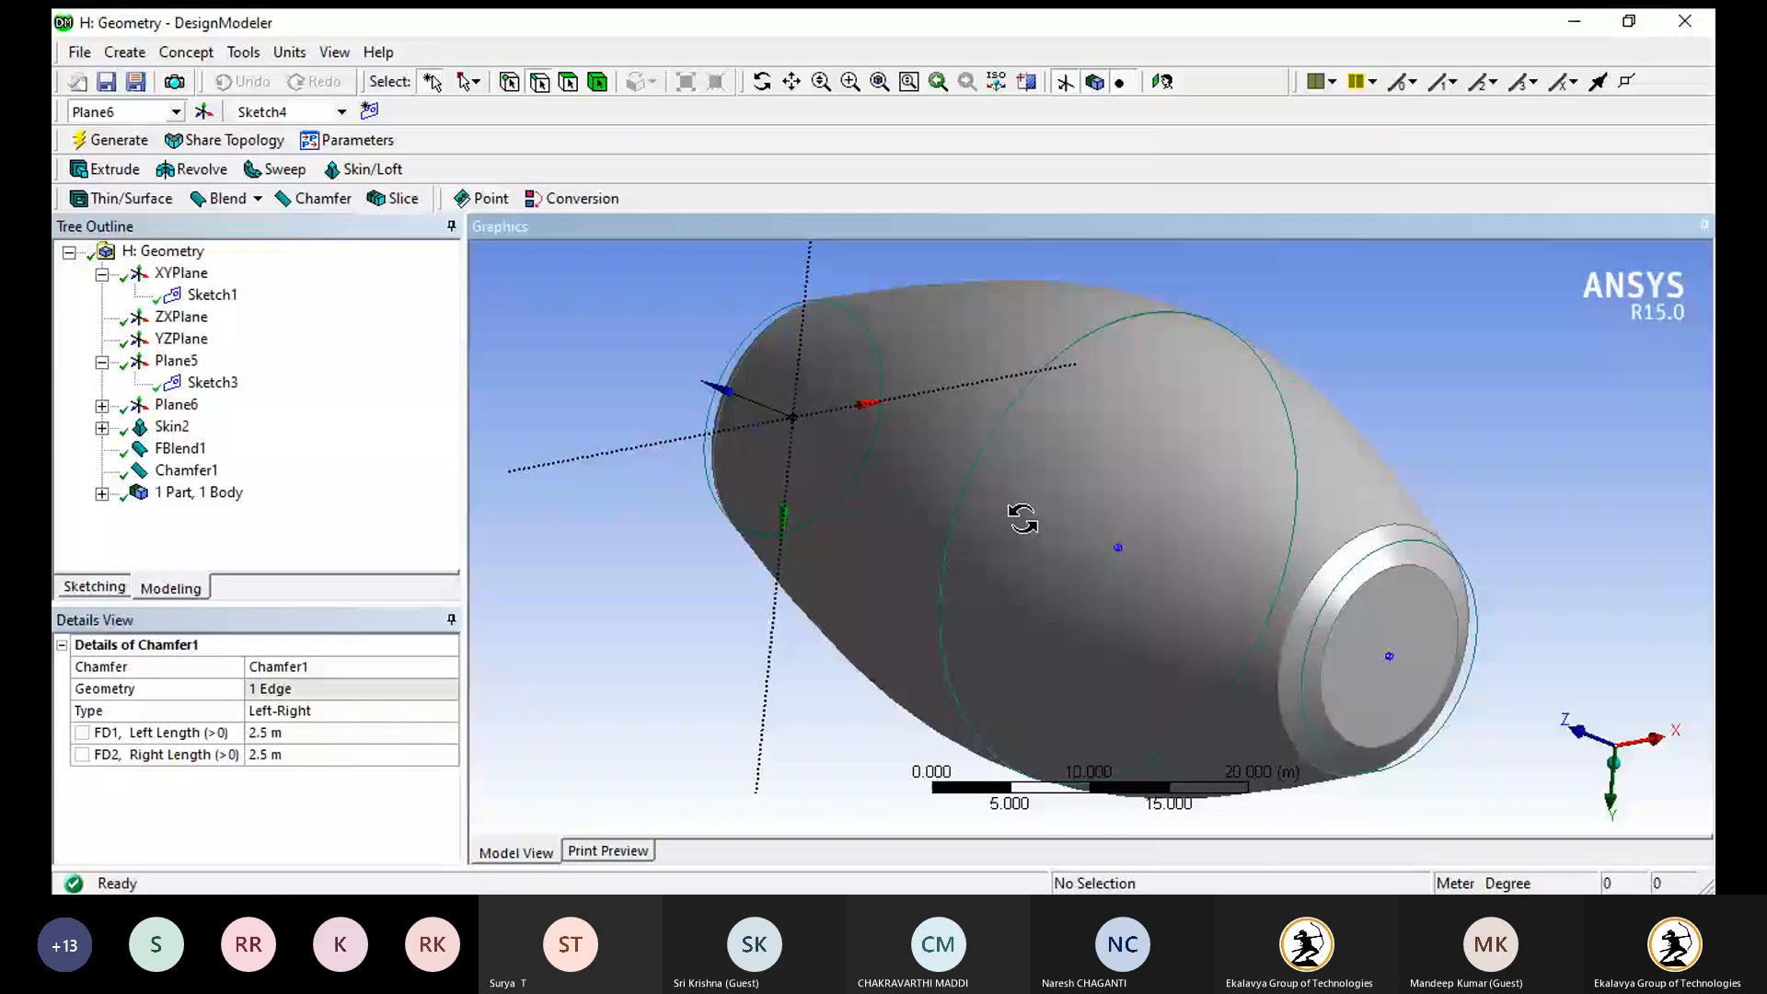
middle_drag(1021, 518, 728, 397)
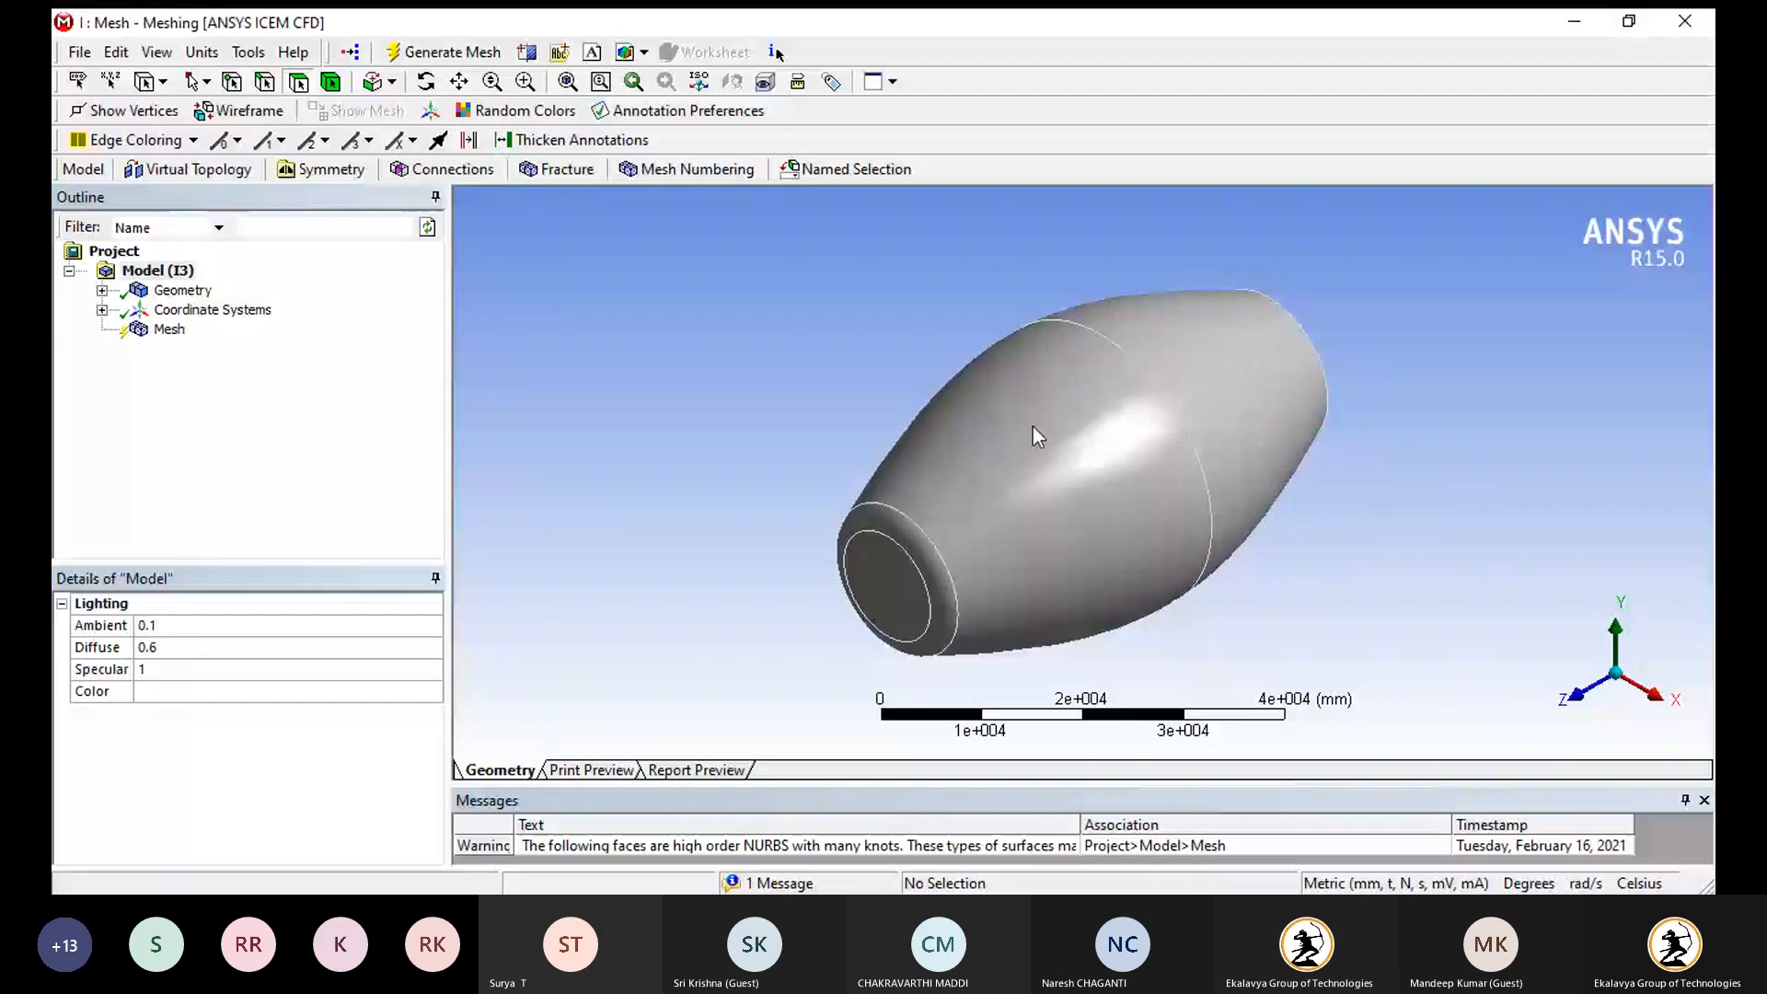
- In ANSYS Meshing, open the details of the barrel model's Mesh object
middle_drag(1032, 427, 1083, 420)
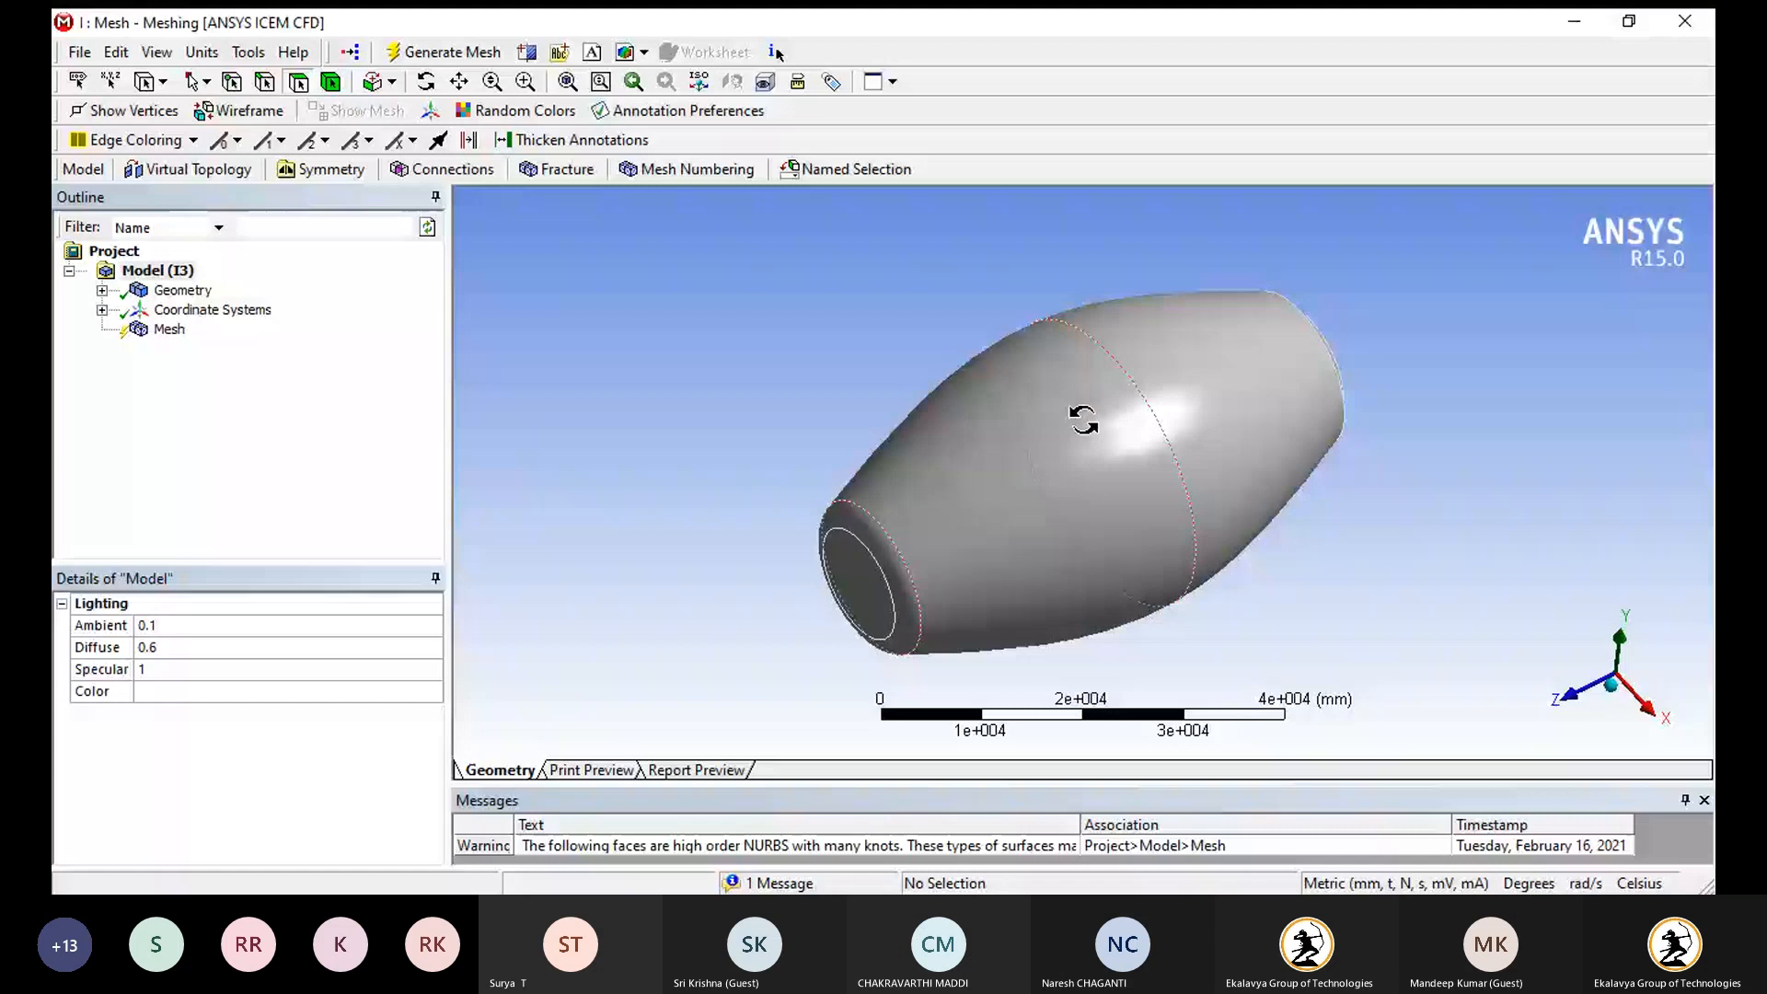
click(169, 330)
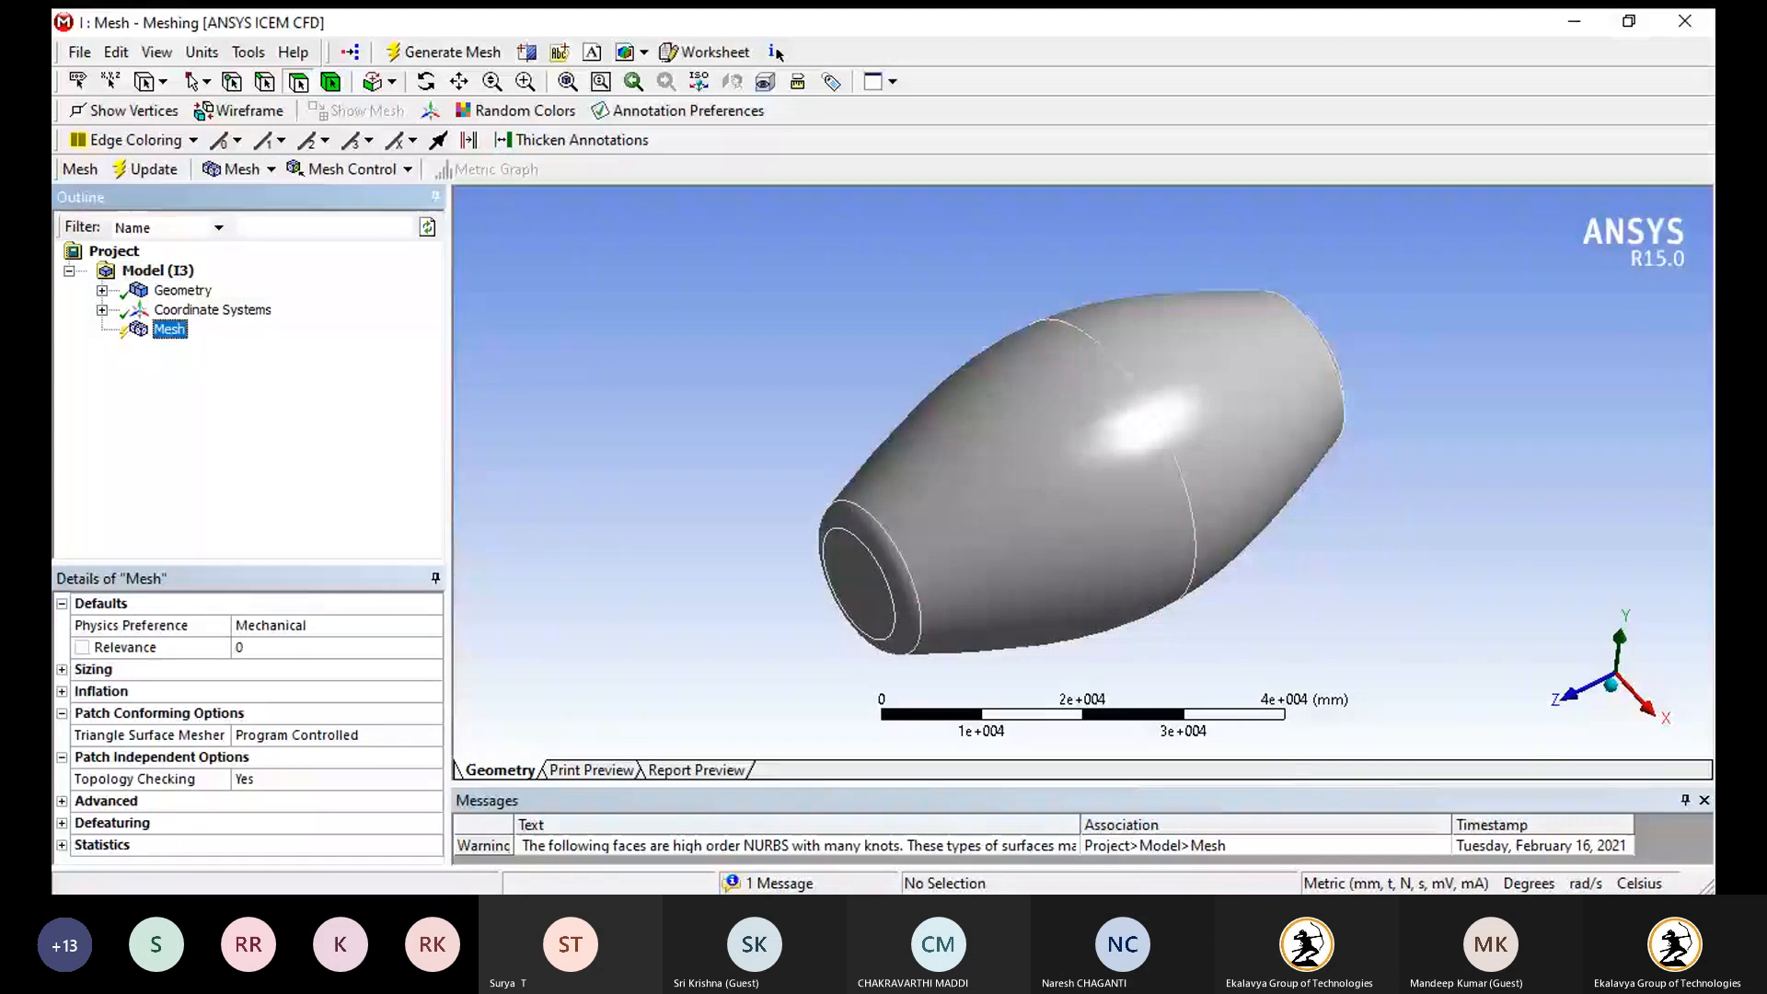